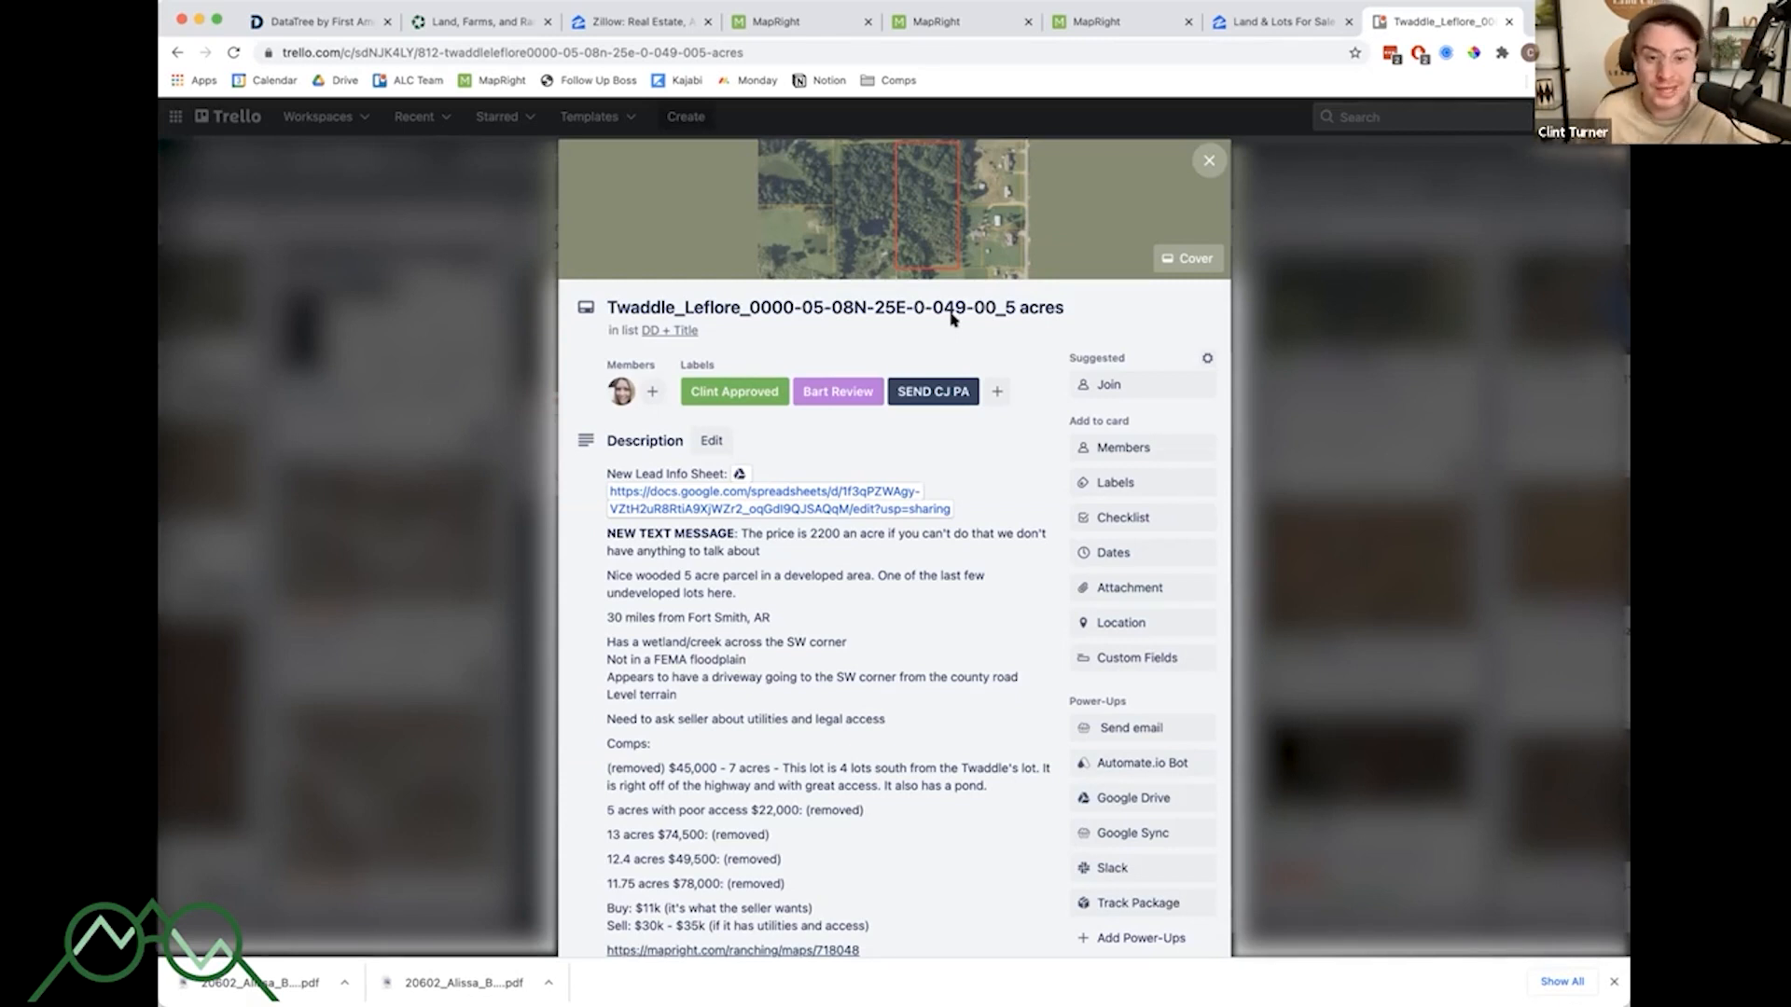
- Review the property card's aerial cover image and description notes
{"action": "scroll", "coordinate": [931, 418], "scroll_direction": "down", "scroll_amount": 2}
{"action": "scroll", "coordinate": [933, 410], "scroll_direction": "up", "scroll_amount": 3}
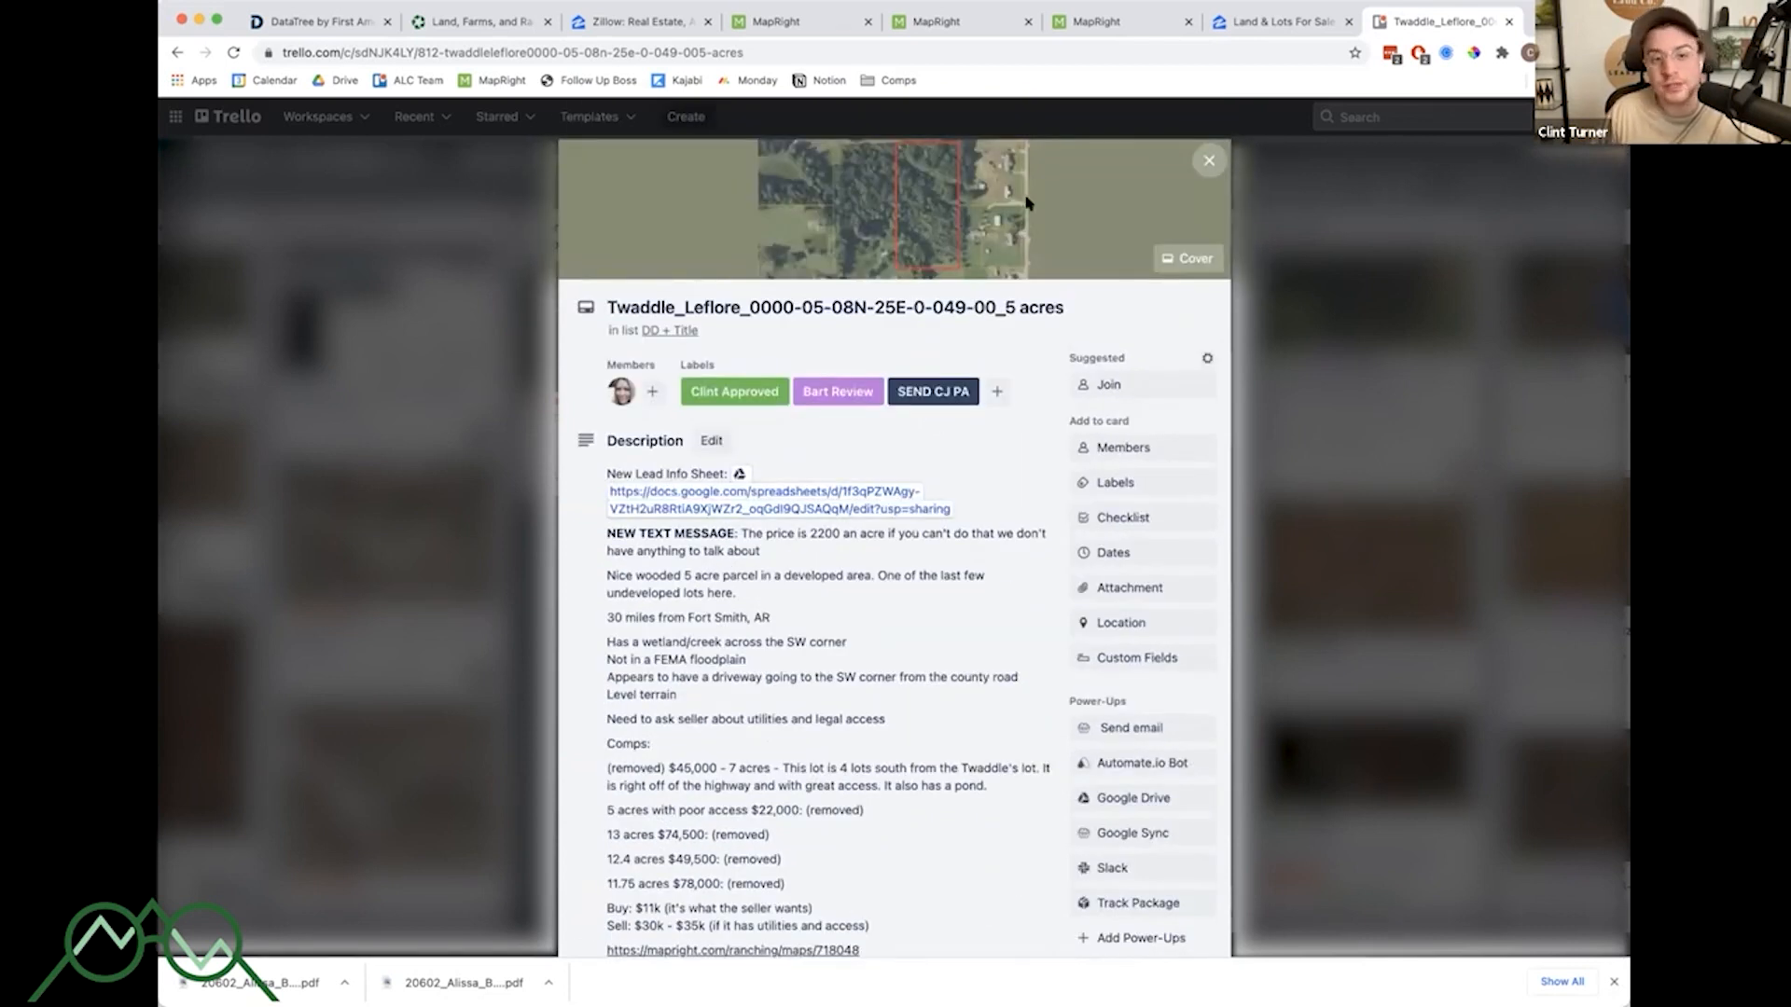
{"action": "left_click", "coordinate": [881, 213]}
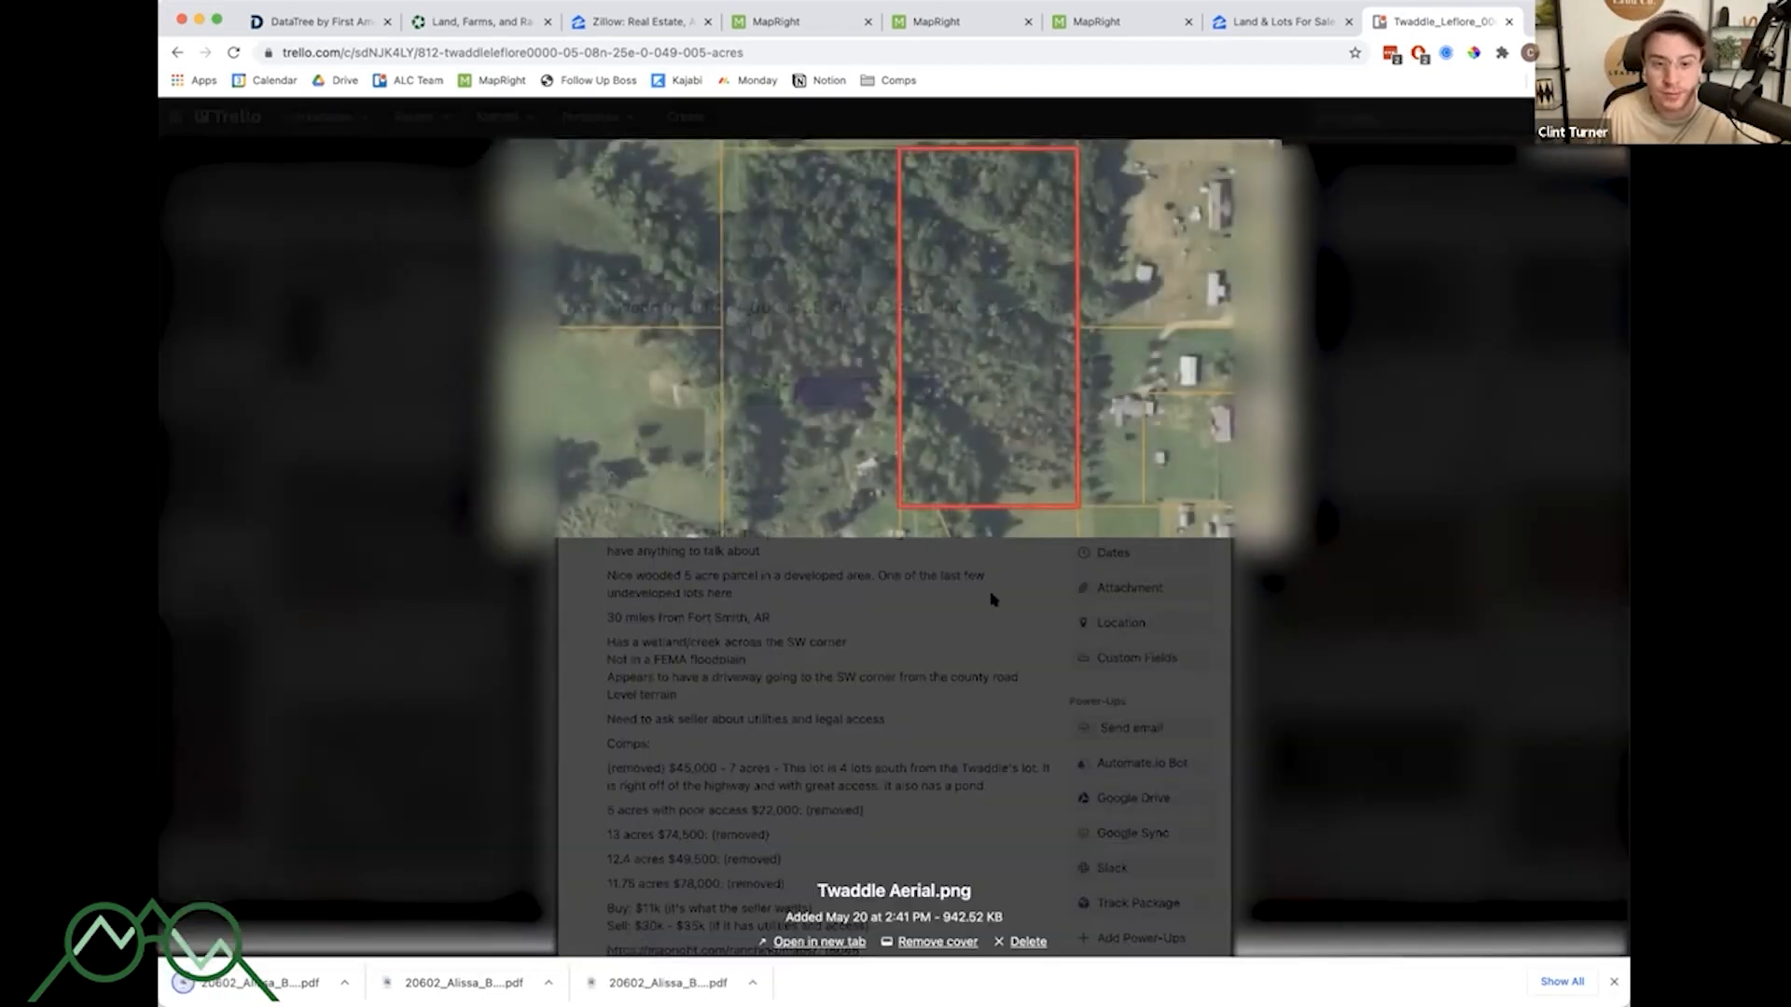
{"action": "left_click", "coordinate": [998, 588]}
{"action": "scroll", "coordinate": [905, 522], "scroll_direction": "down", "scroll_amount": 2}
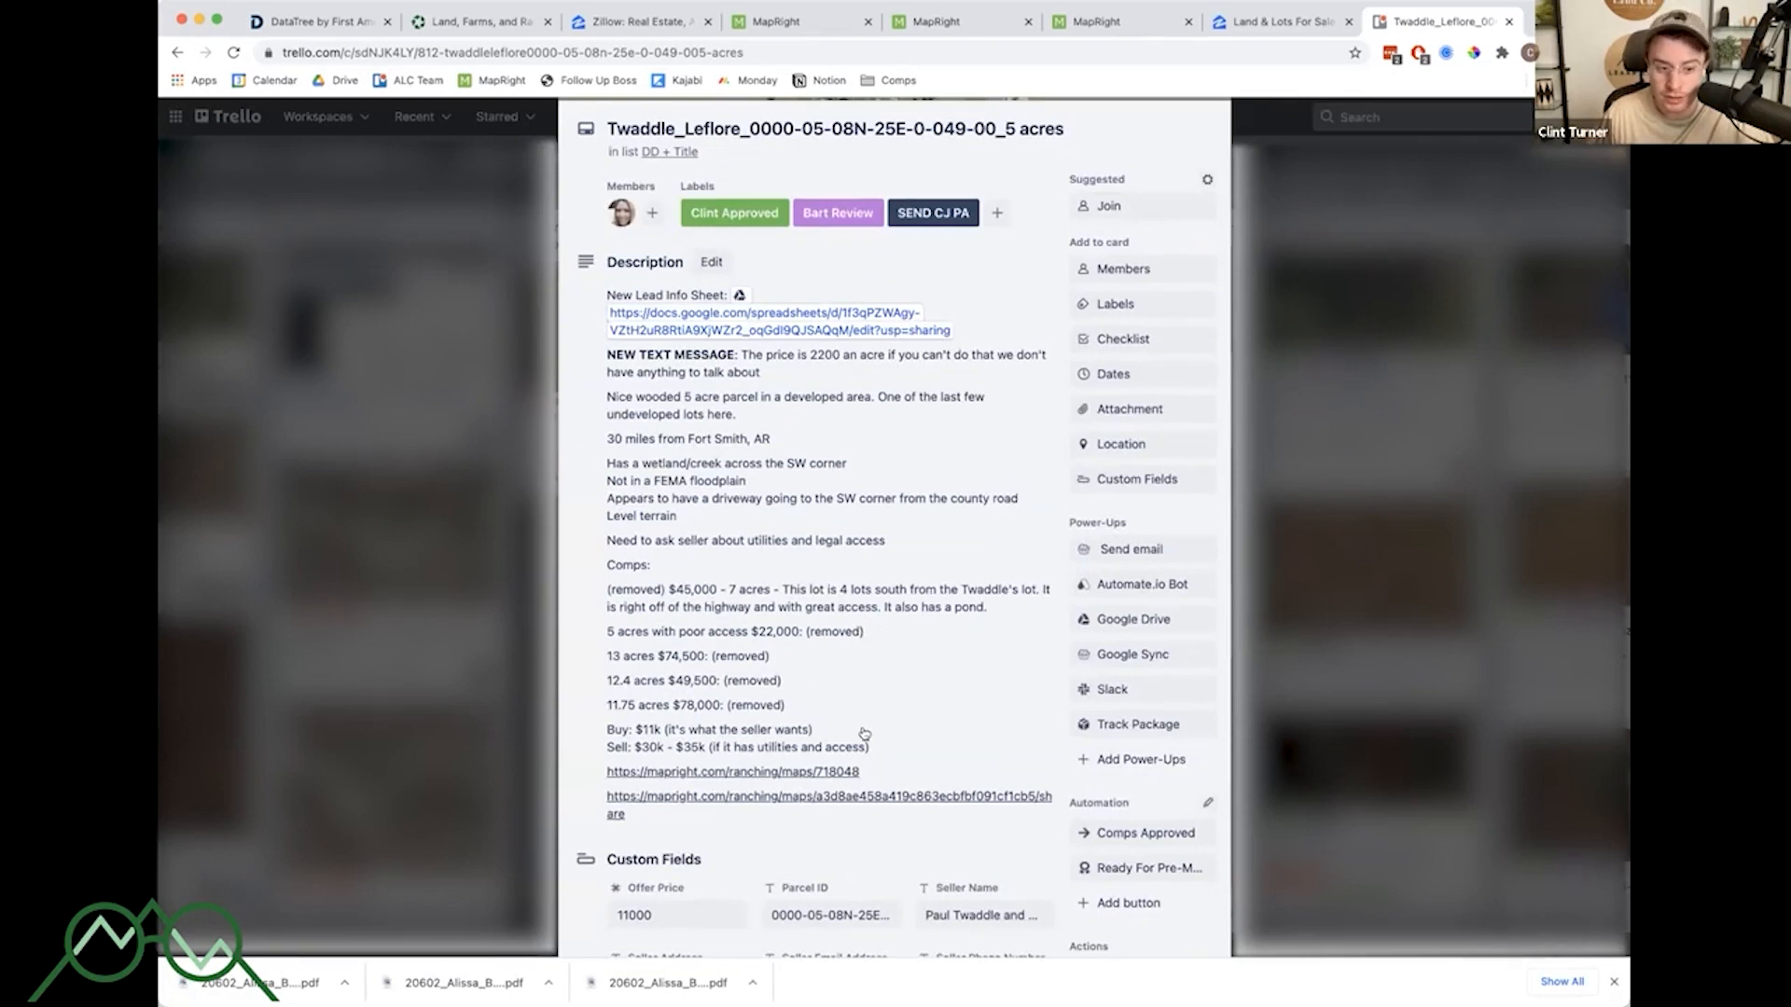
{"action": "scroll", "coordinate": [865, 734], "scroll_direction": "down", "scroll_amount": 1}
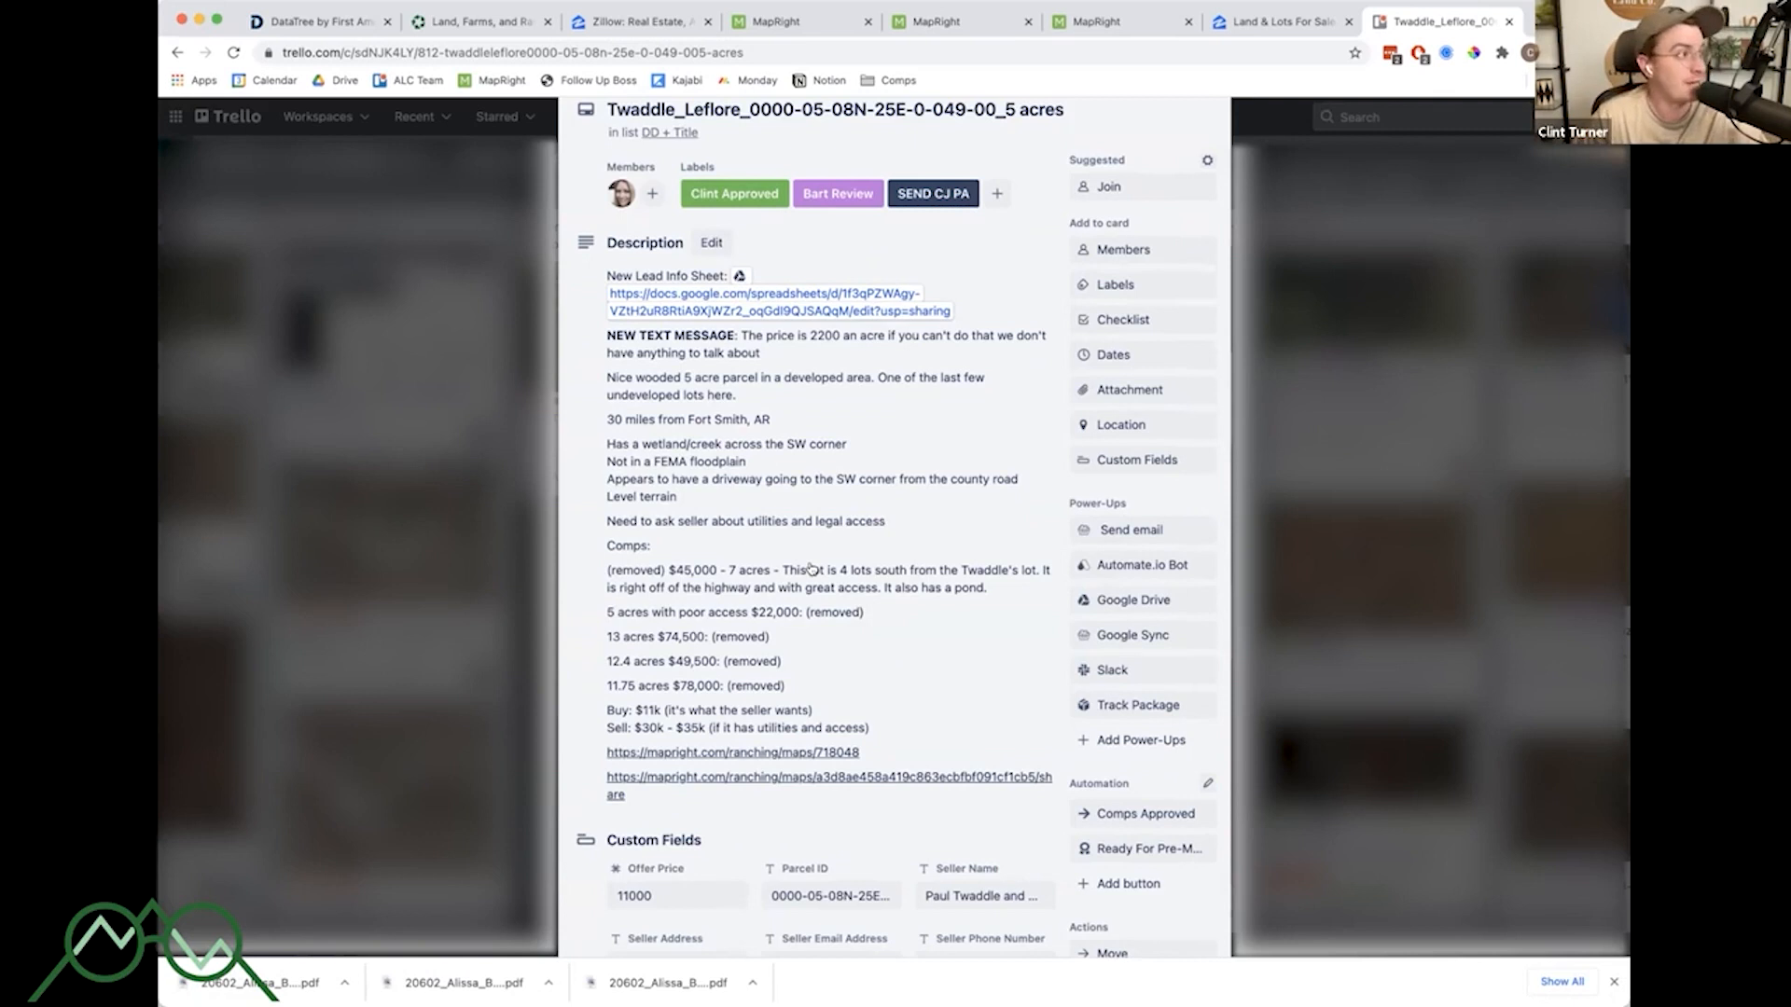
- Open the card description for editing and highlight the property features and comps lines, then close it
{"action": "left_click", "coordinate": [644, 508]}
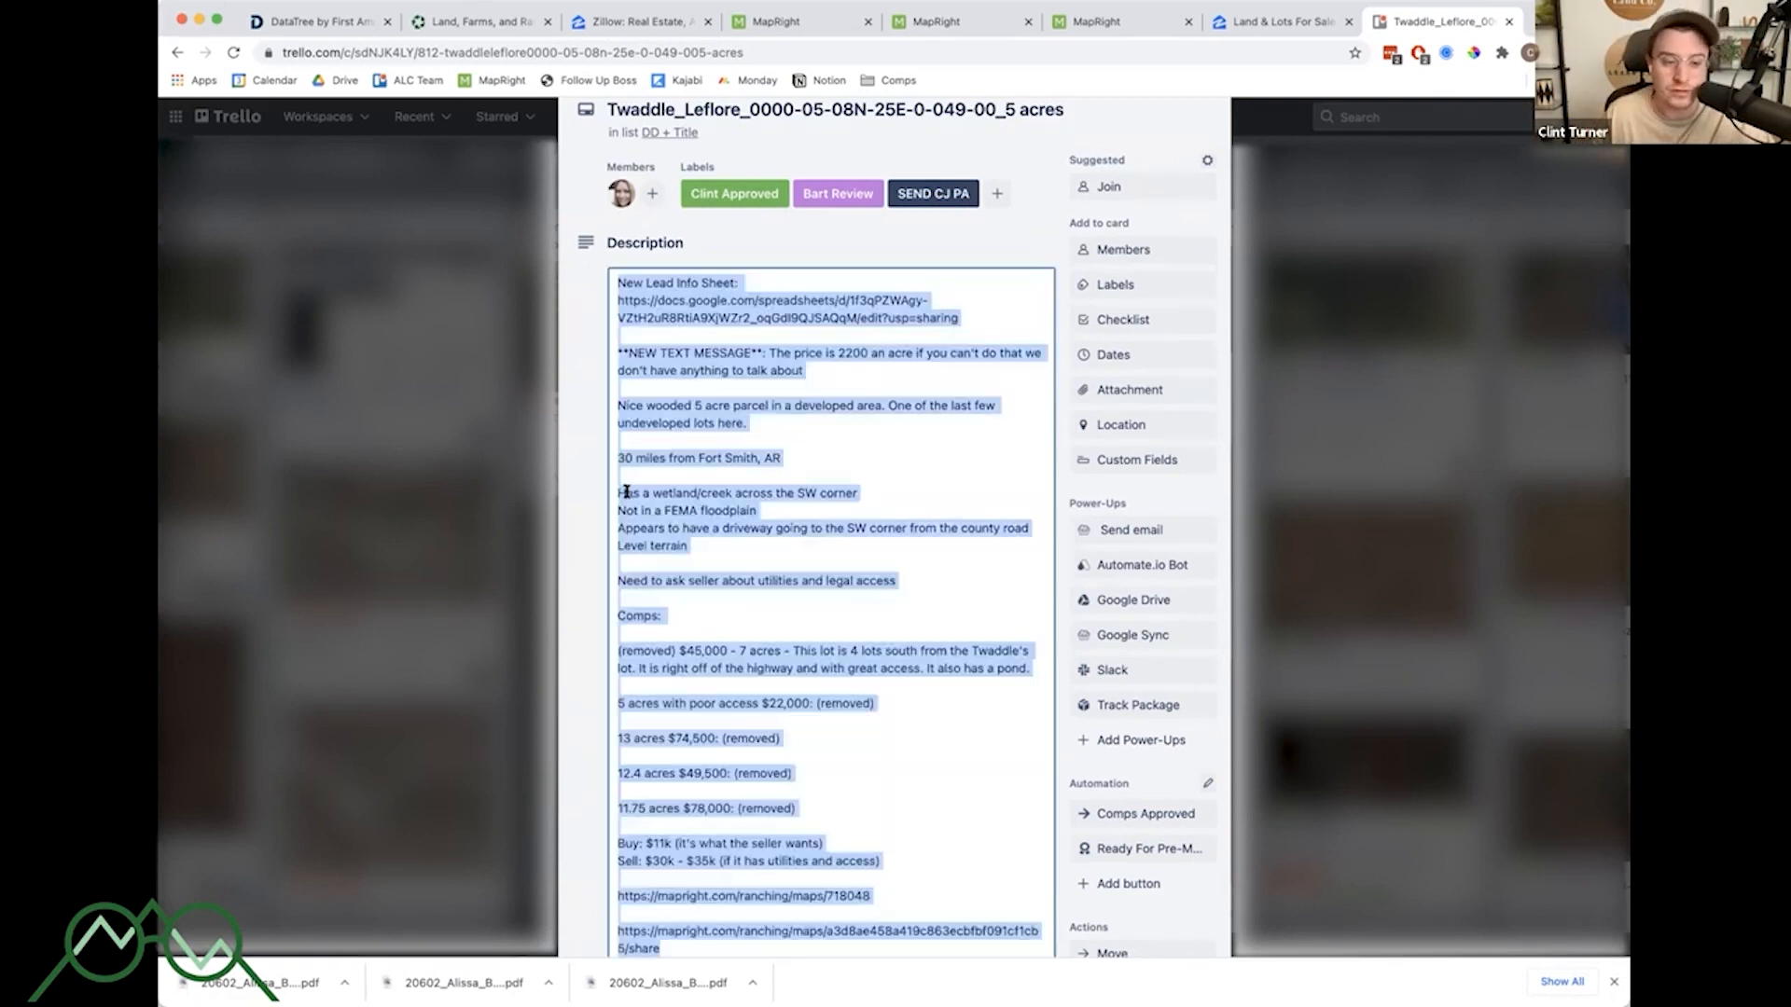
{"action": "left_click_drag", "start_coordinate": [616, 492], "coordinate": [709, 547]}
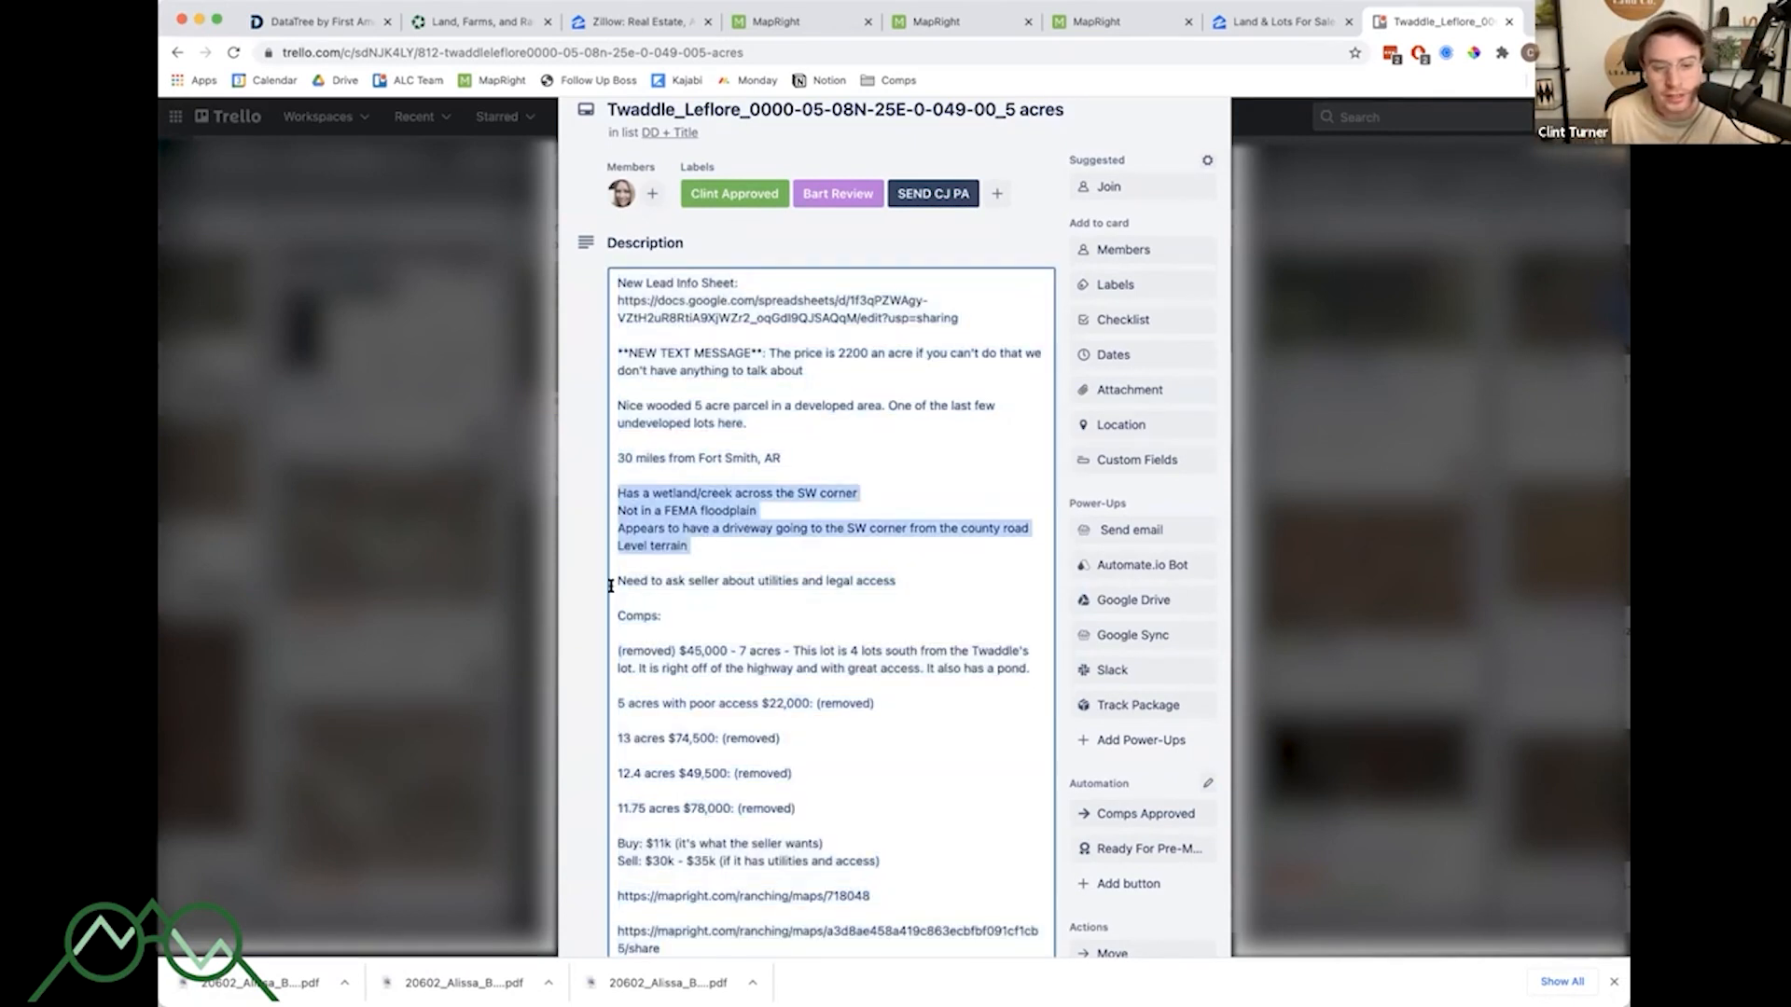
{"action": "left_click_drag", "start_coordinate": [617, 580], "coordinate": [952, 576]}
{"action": "left_click_drag", "start_coordinate": [617, 618], "coordinate": [932, 811]}
{"action": "left_click", "coordinate": [932, 812]}
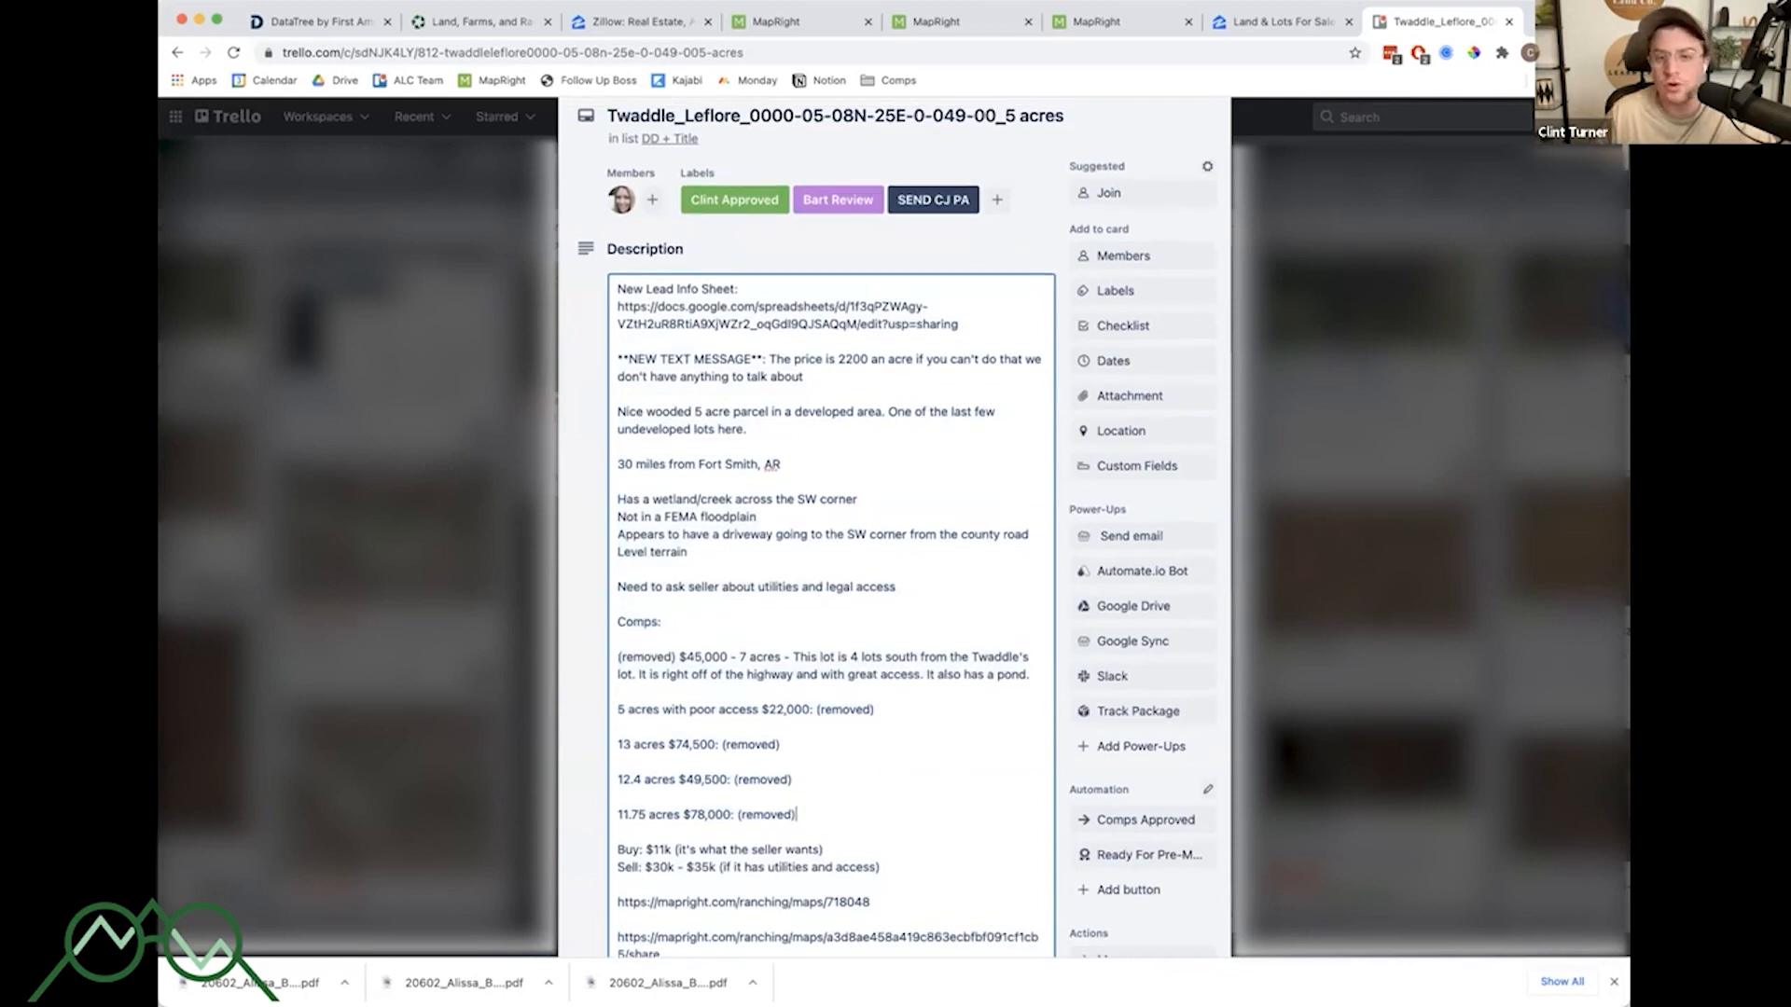
{"action": "left_click", "coordinate": [1002, 261]}
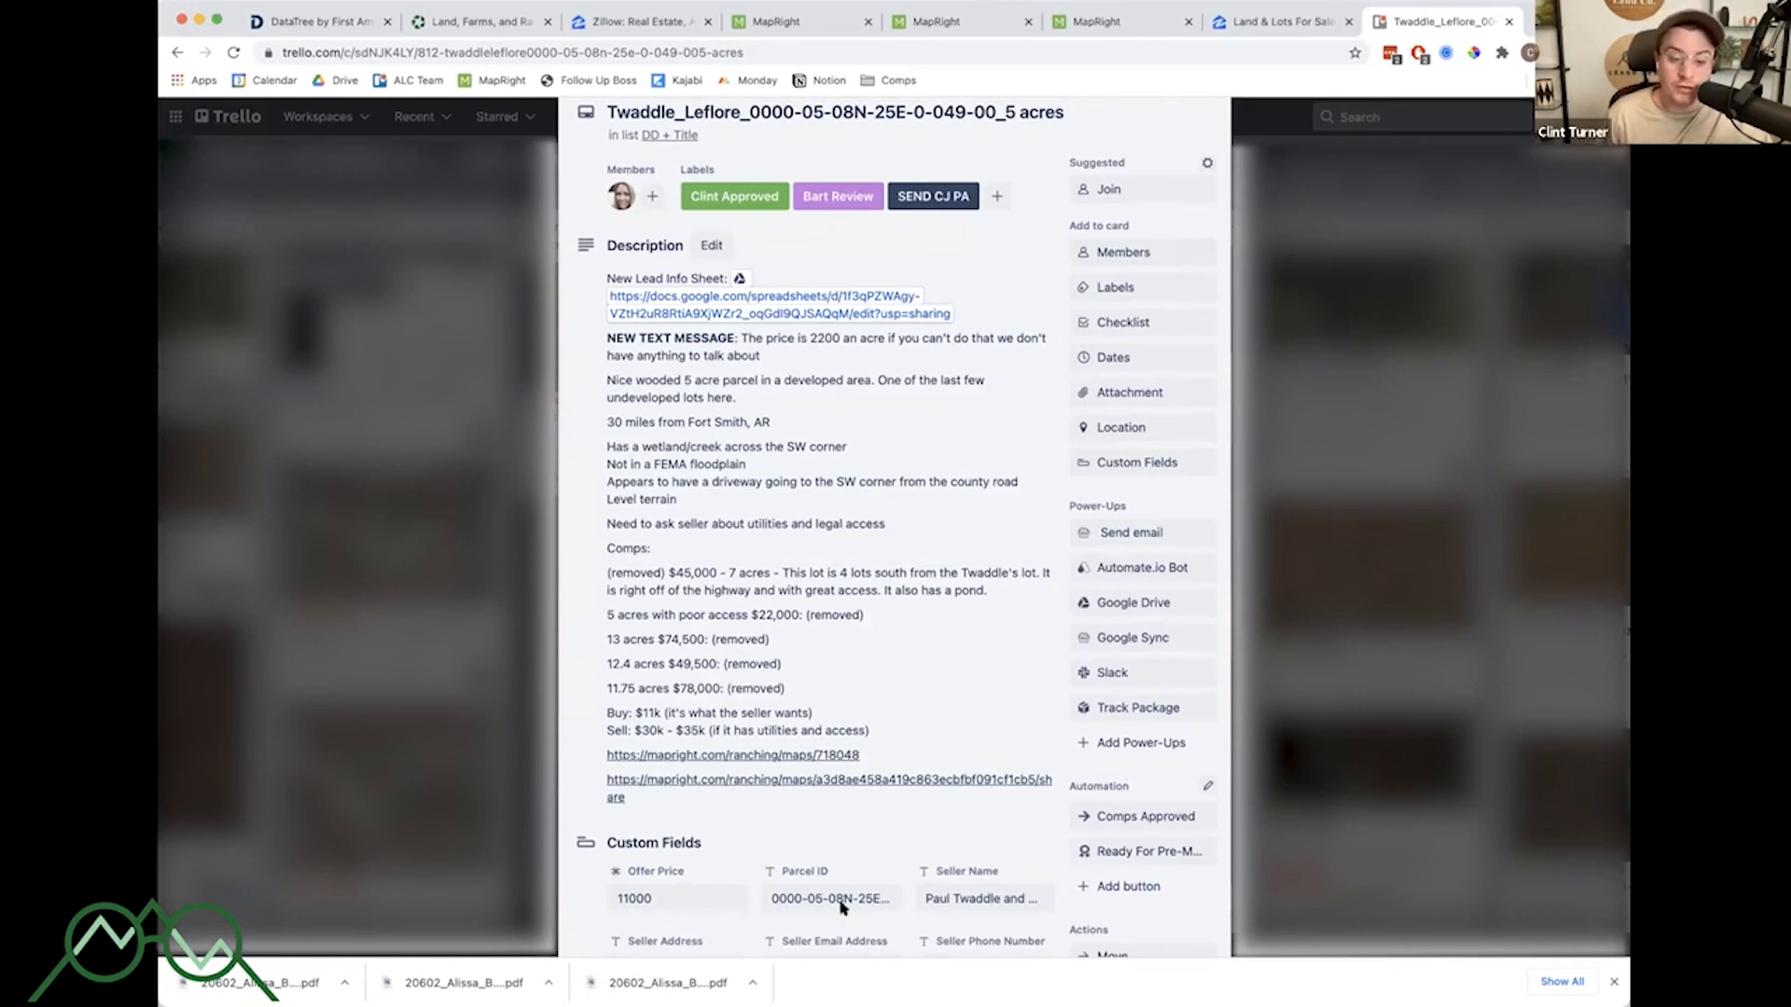
- Switch to the MapRight map and turn on the FEMA Floodplain layer alongside Wet Lands
{"action": "left_click", "coordinate": [795, 16]}
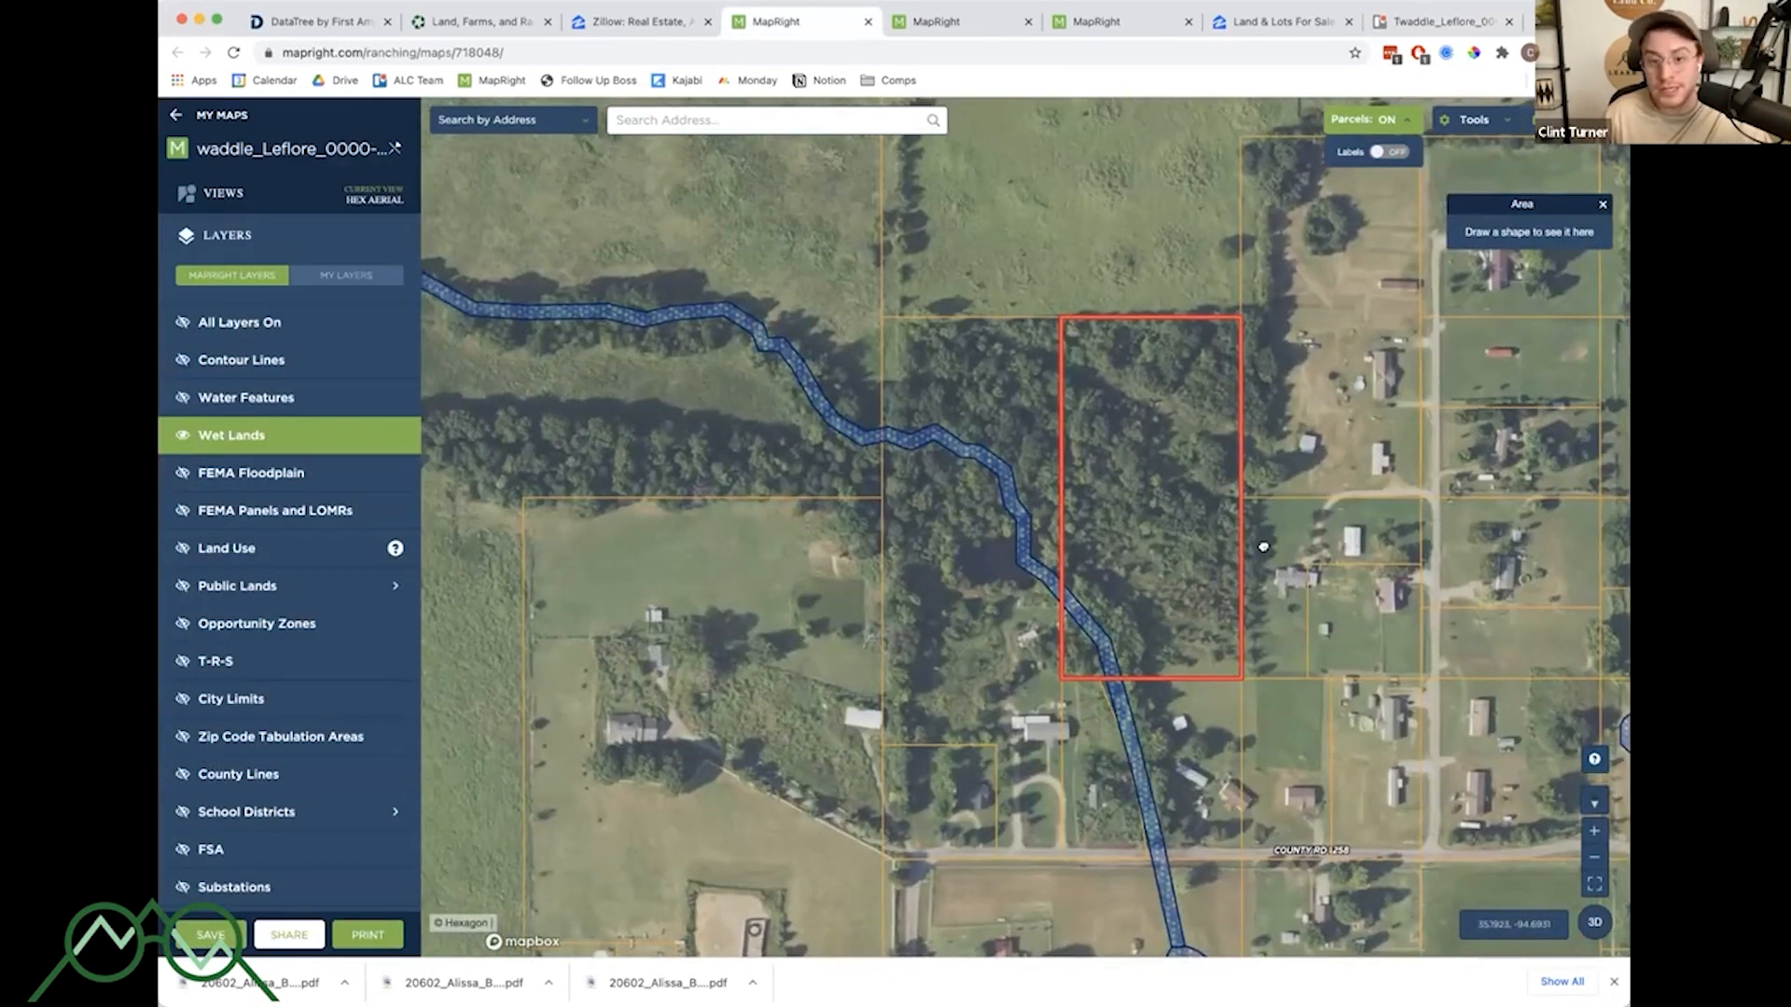
{"action": "left_click_drag", "start_coordinate": [1240, 548], "coordinate": [1229, 547]}
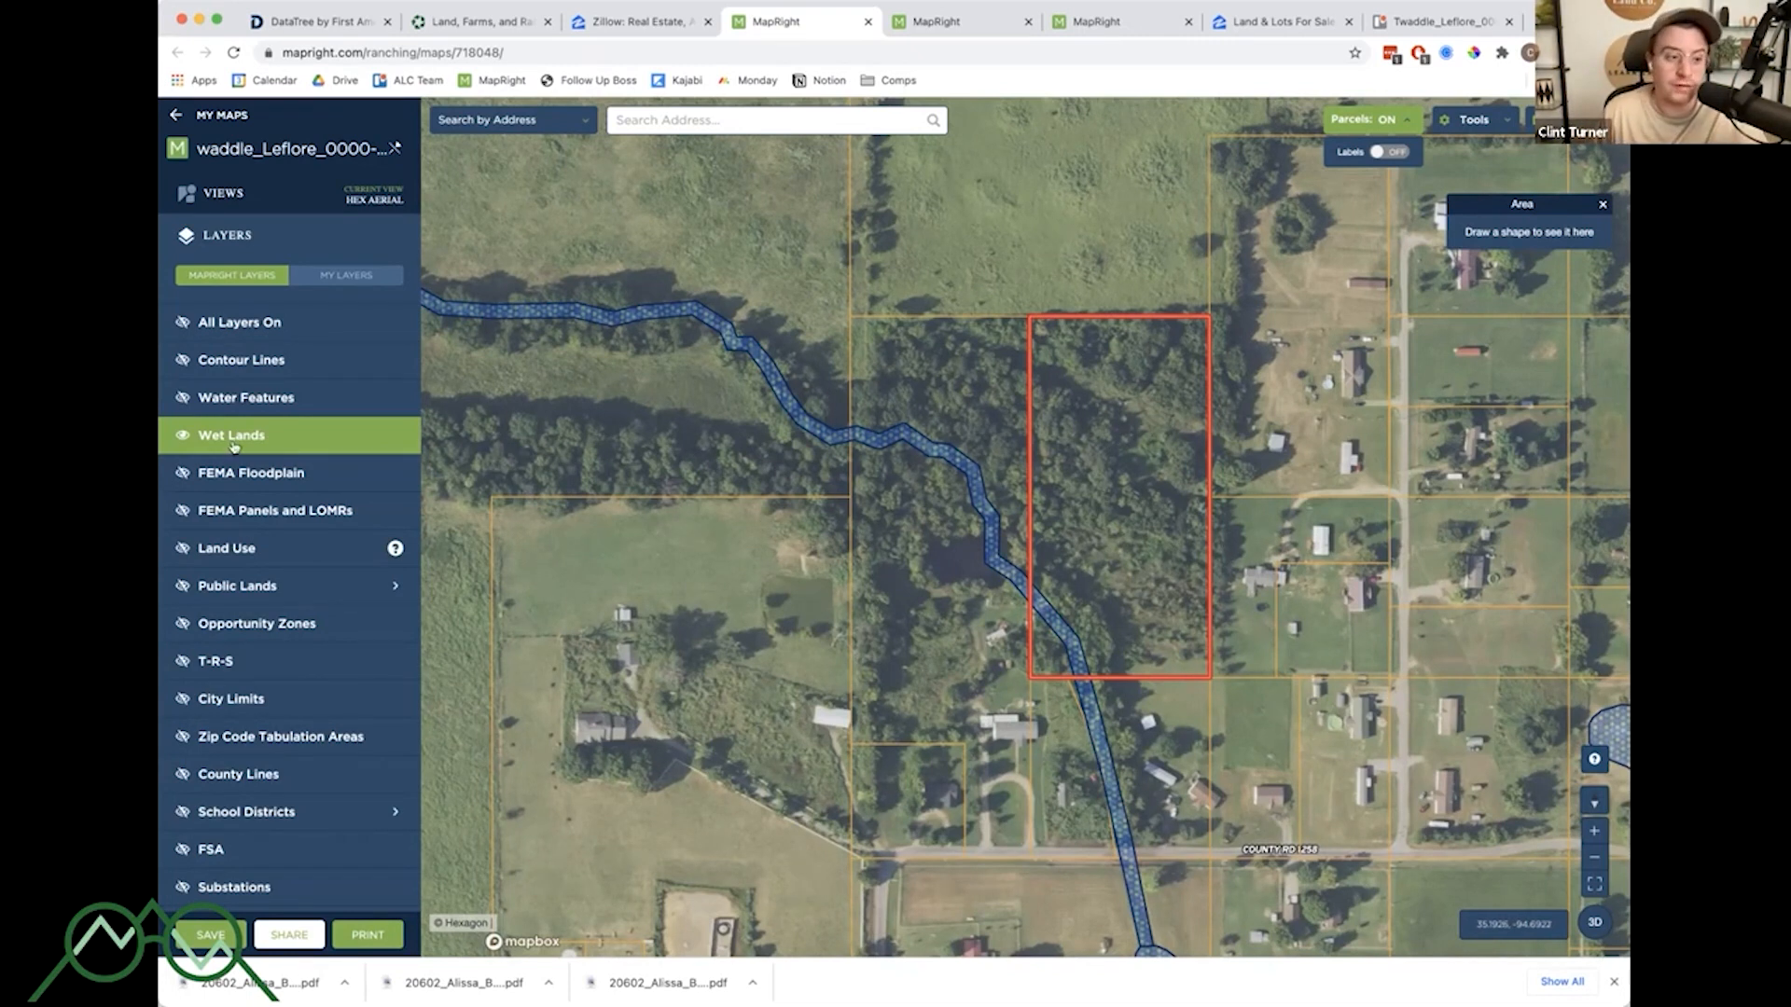
{"action": "left_click", "coordinate": [284, 477]}
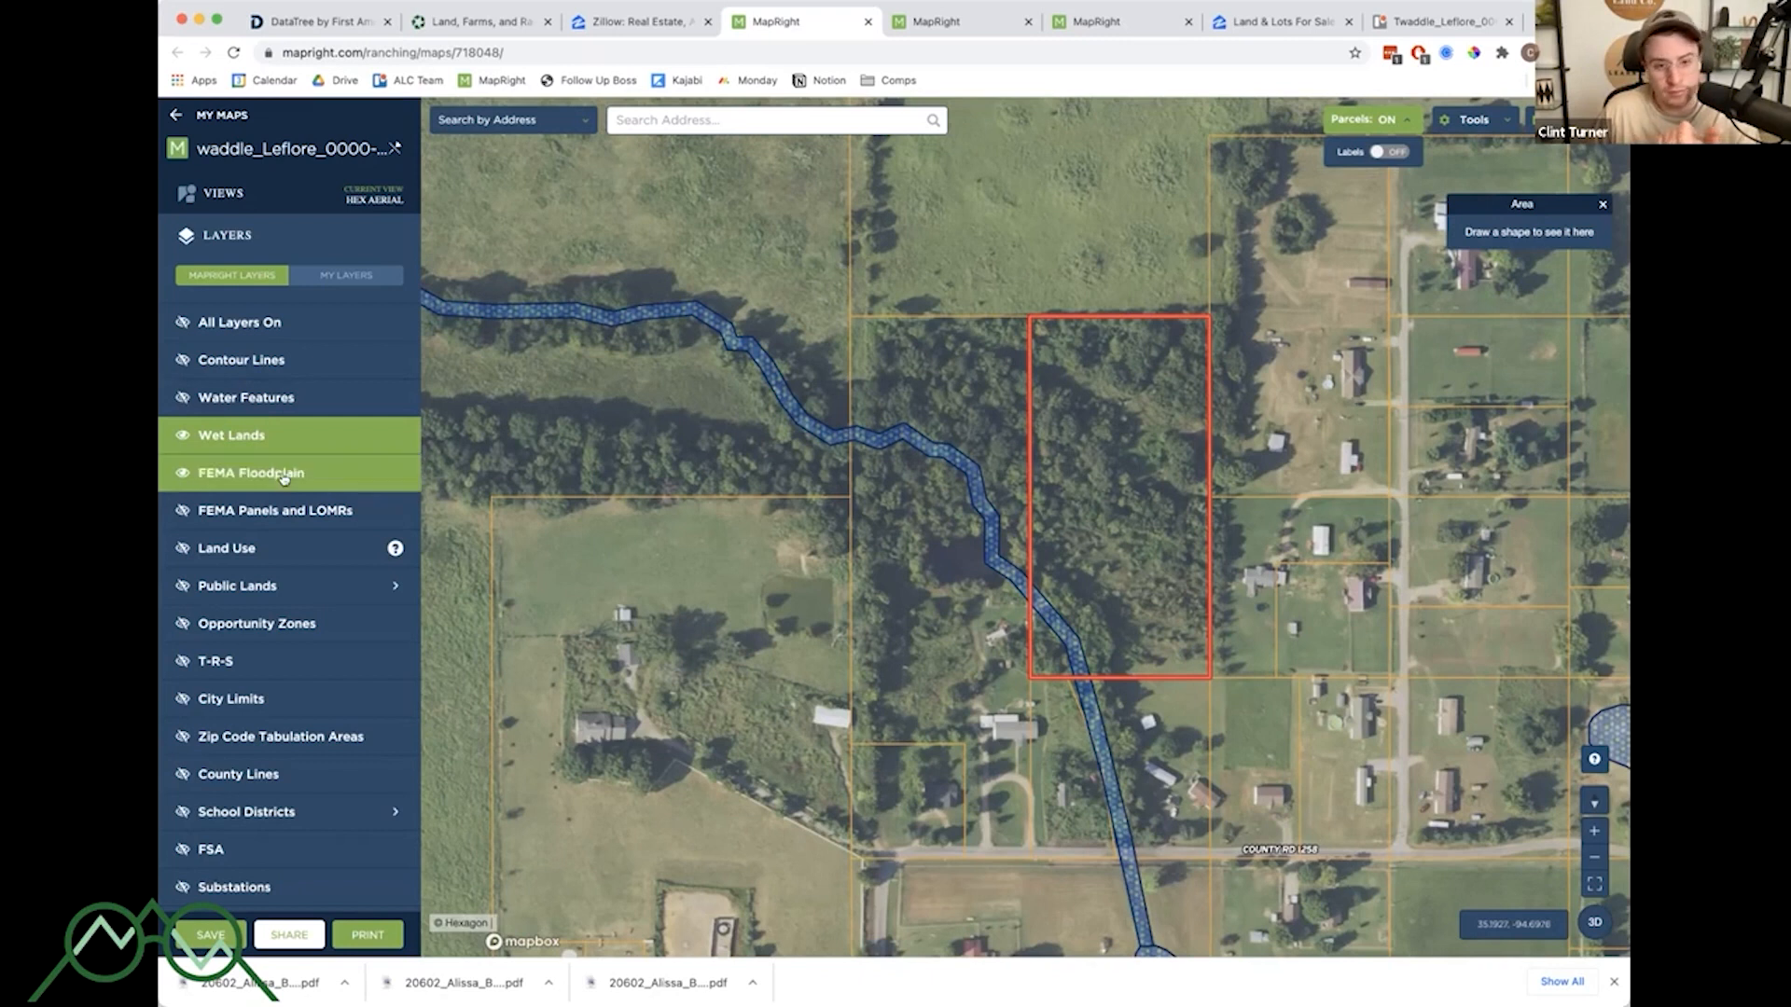
{"action": "scroll", "coordinate": [1188, 508], "scroll_direction": "down", "scroll_amount": 5}
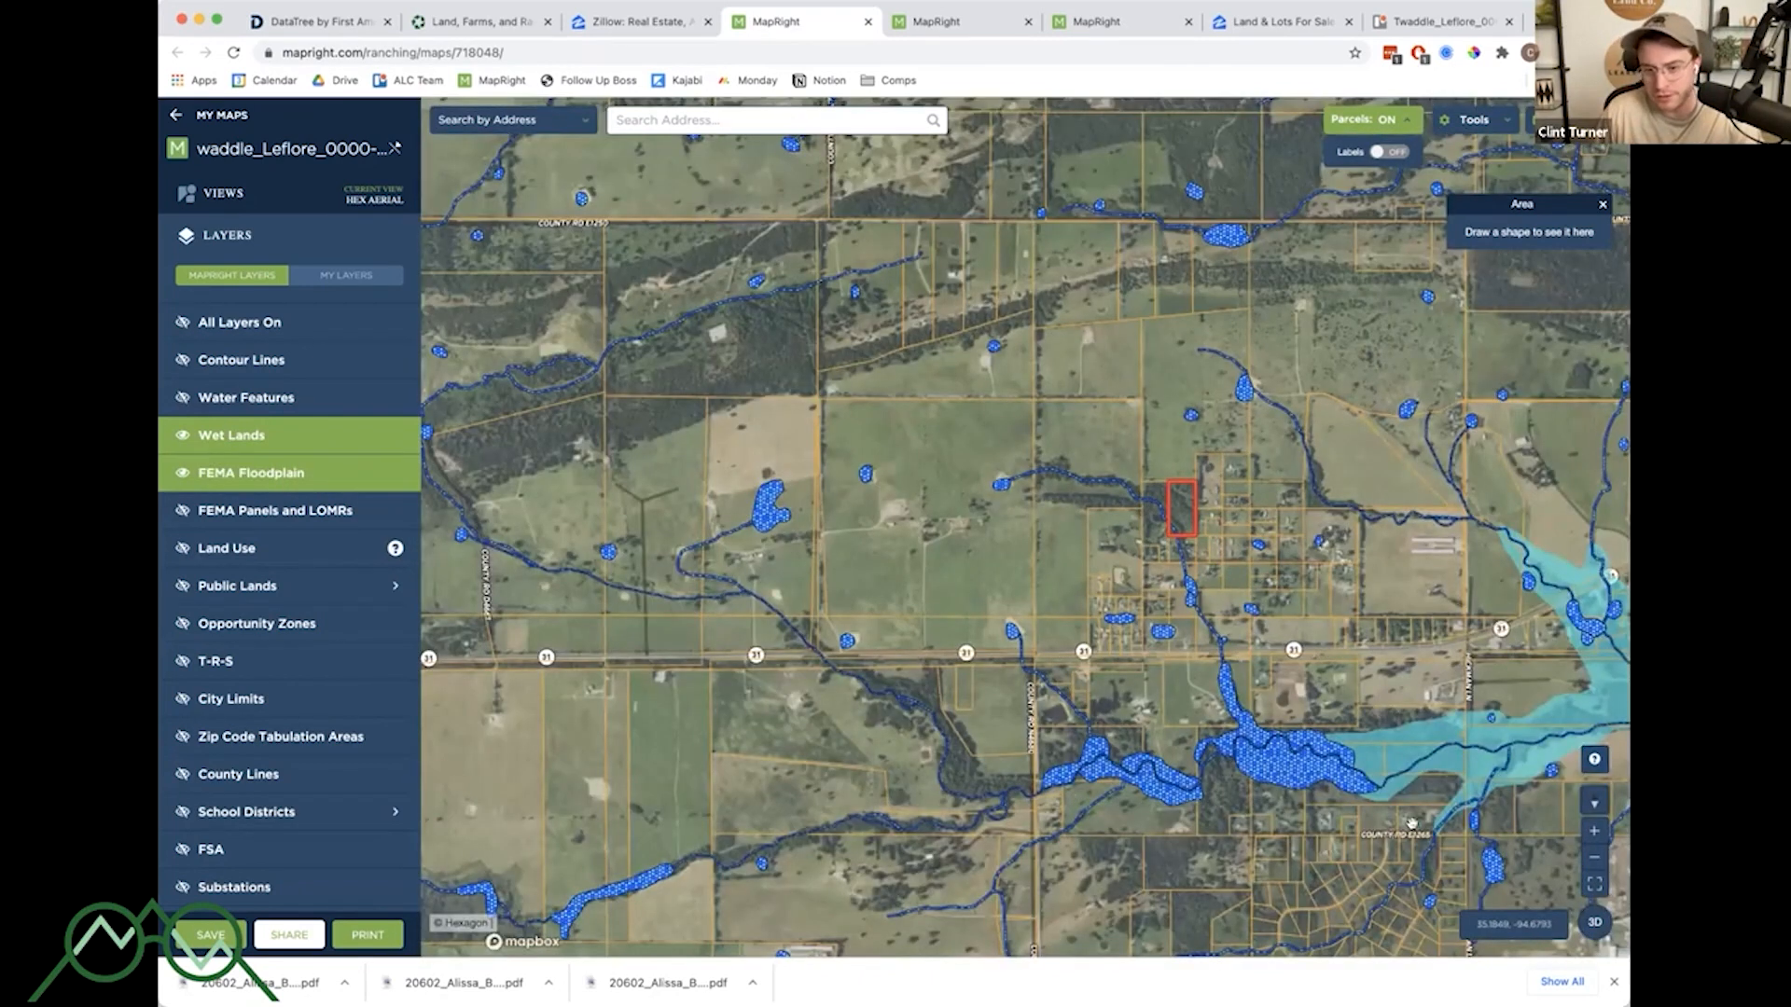
{"action": "left_click", "coordinate": [245, 439]}
{"action": "left_click", "coordinate": [245, 438]}
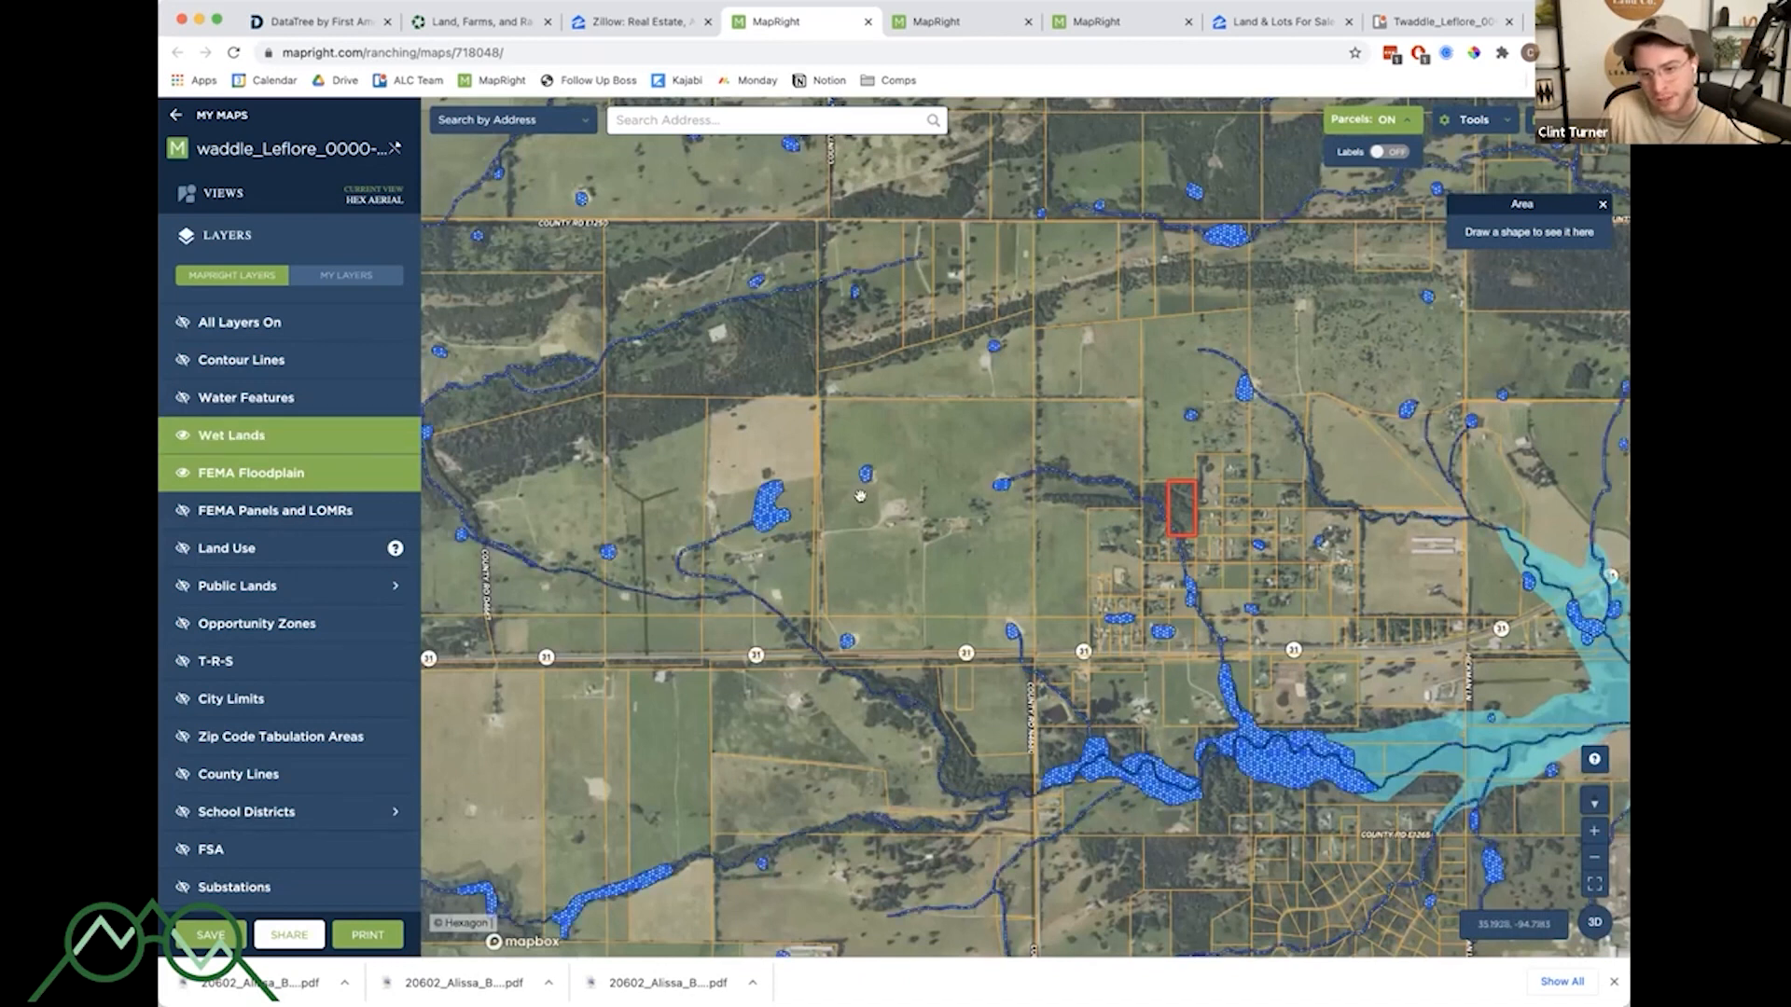
{"action": "scroll", "coordinate": [1181, 511], "scroll_direction": "up", "scroll_amount": 5}
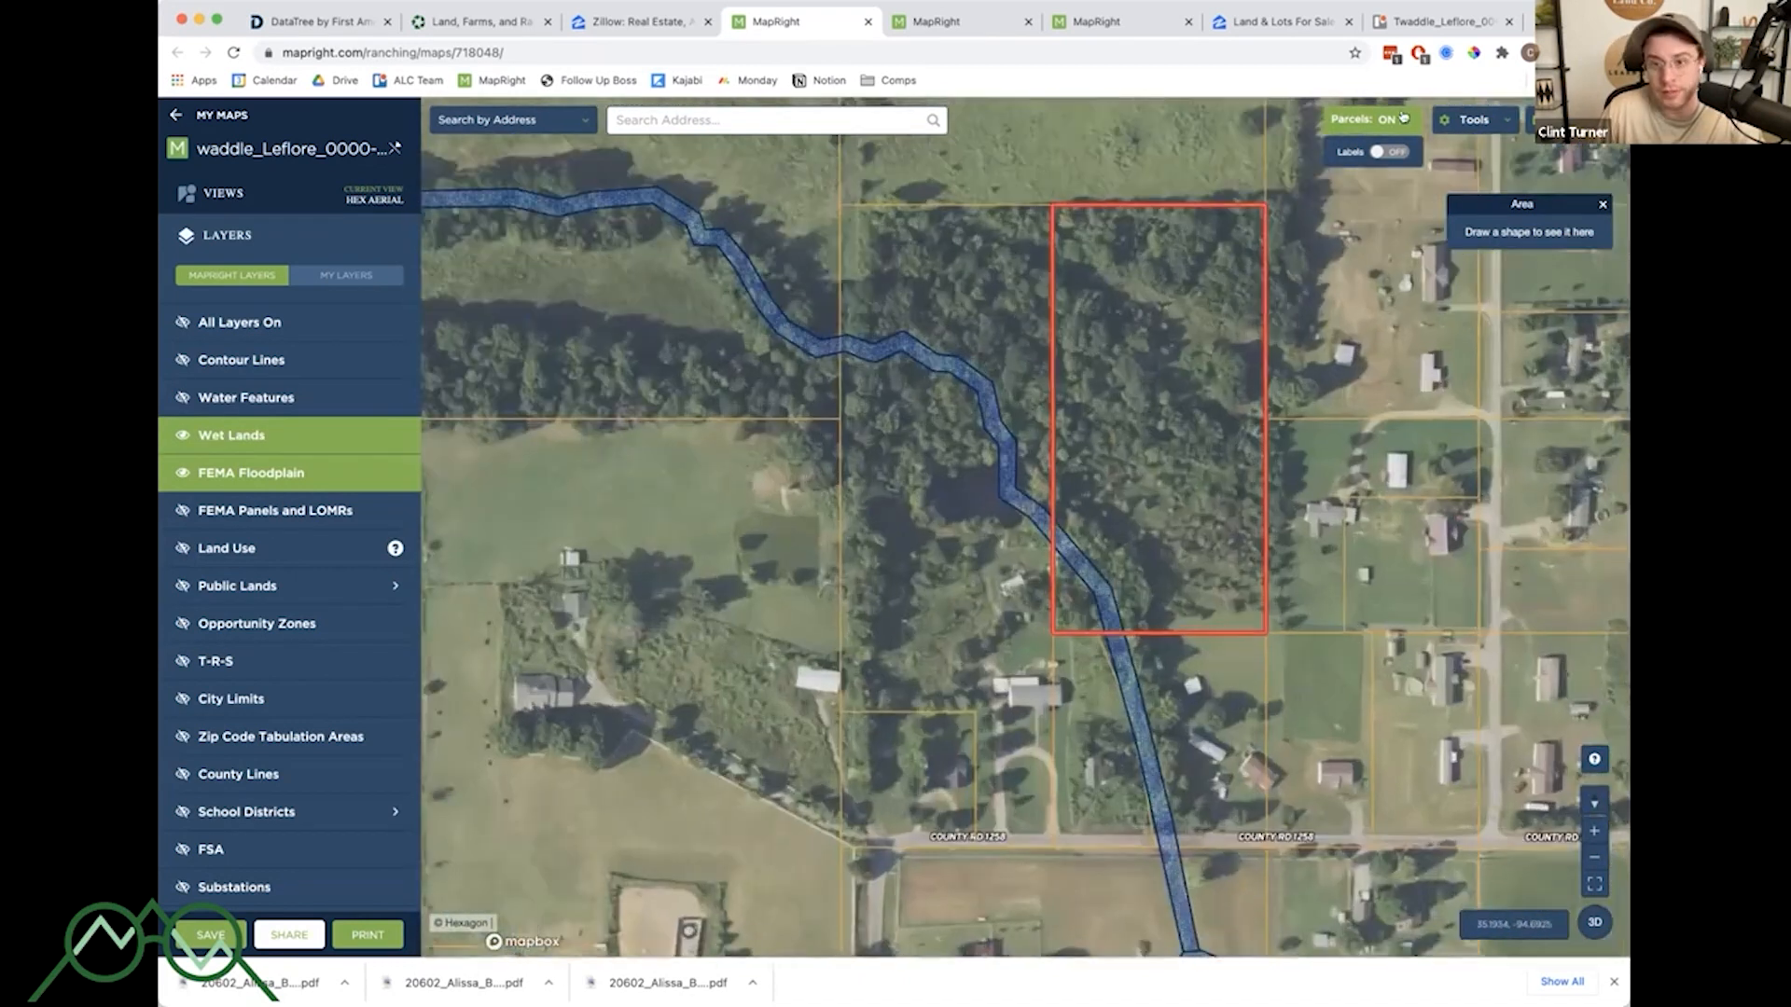
- Hide parcel lines and open the wetland info for the creek crossing the property
{"action": "left_click", "coordinate": [1404, 118]}
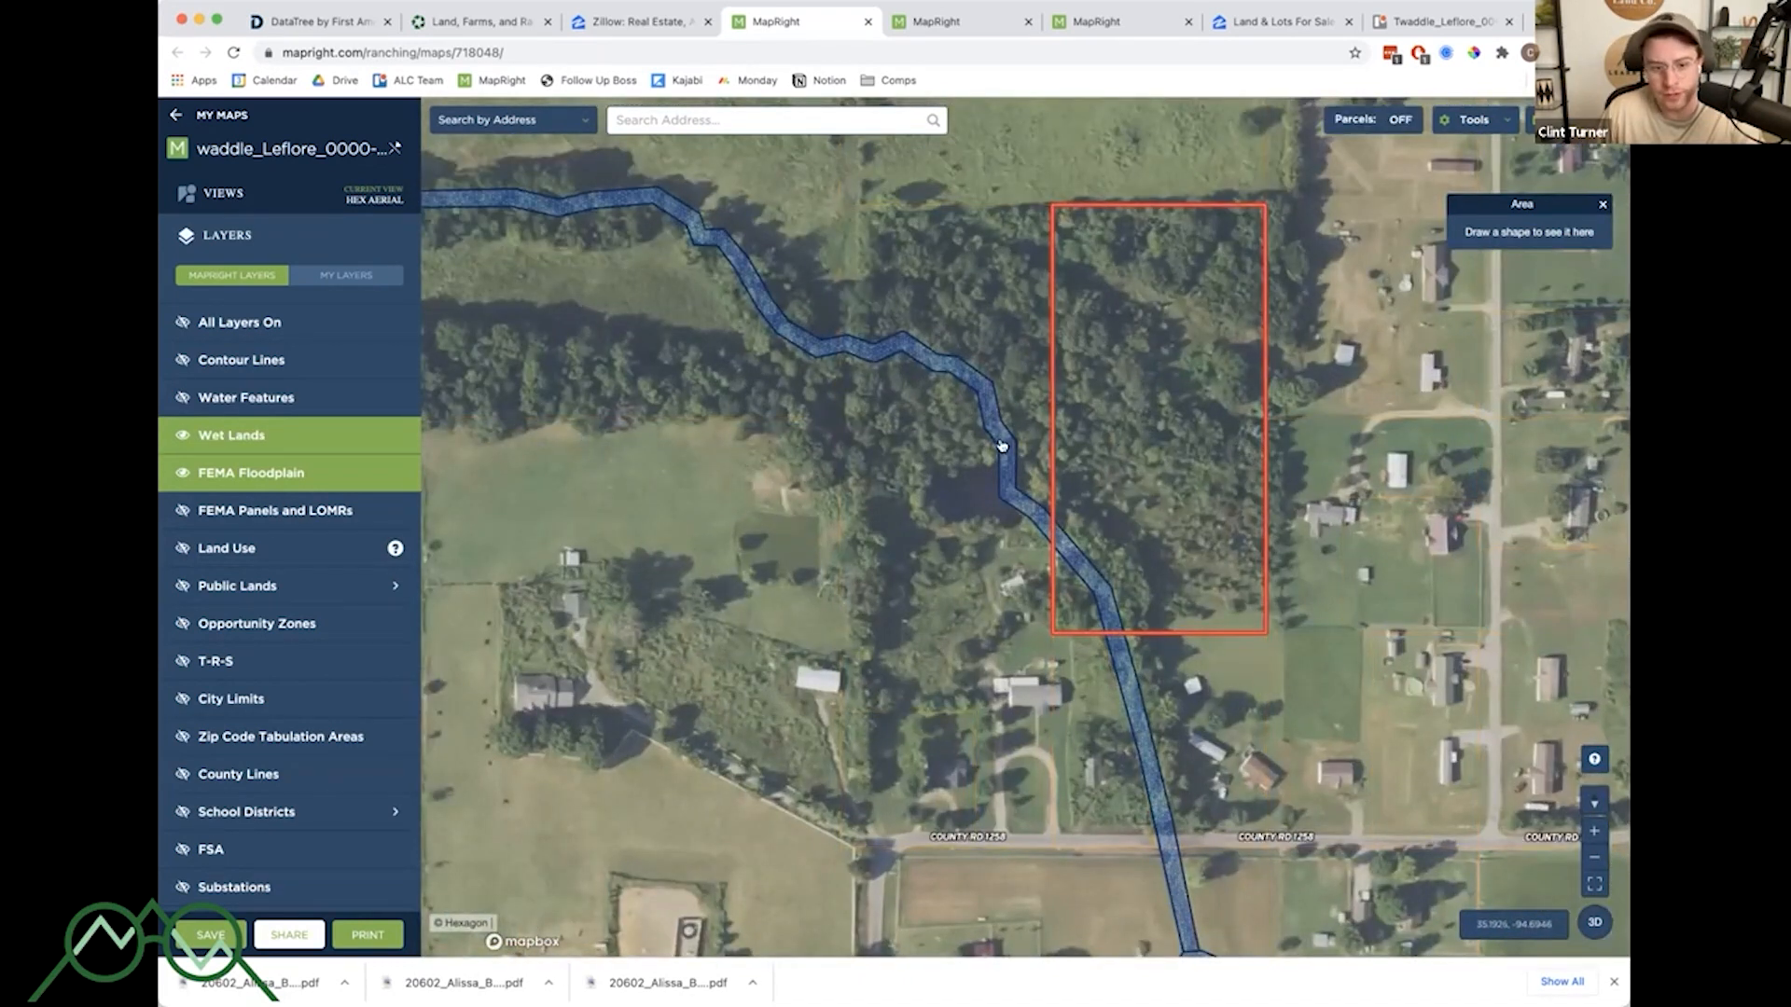
{"action": "left_click", "coordinate": [1000, 442]}
{"action": "left_click_drag", "start_coordinate": [884, 347], "coordinate": [968, 420]}
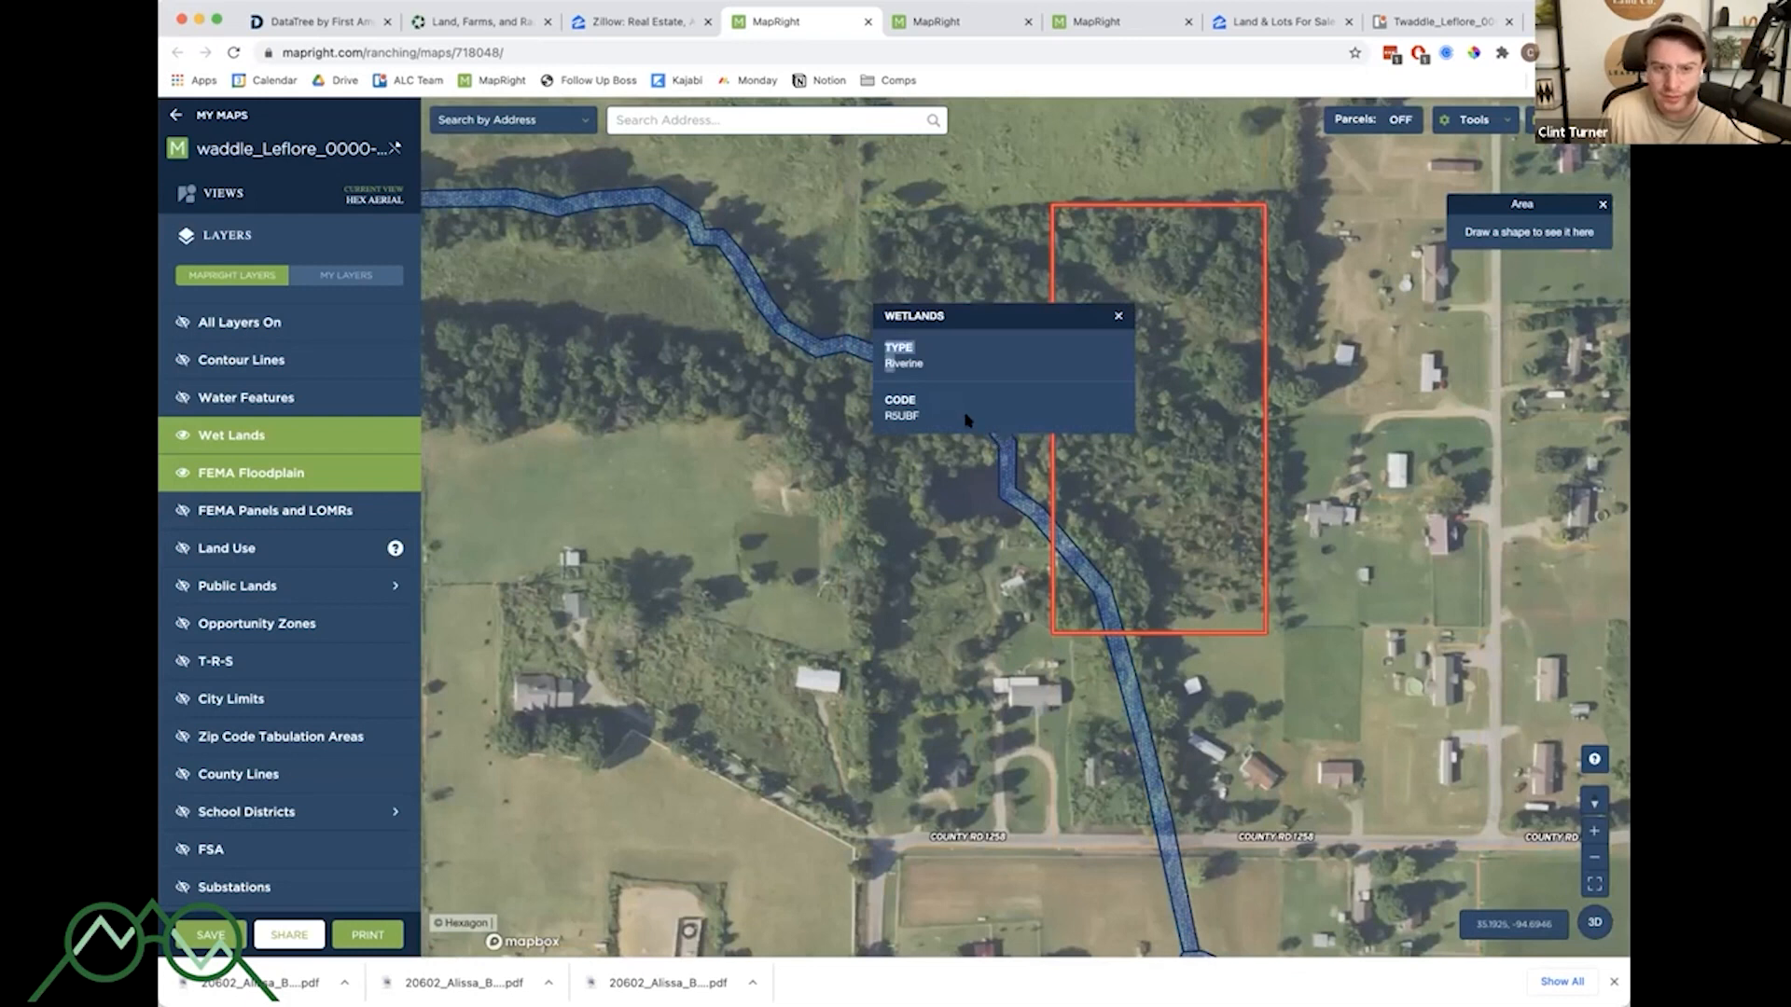
{"action": "left_click", "coordinate": [968, 421]}
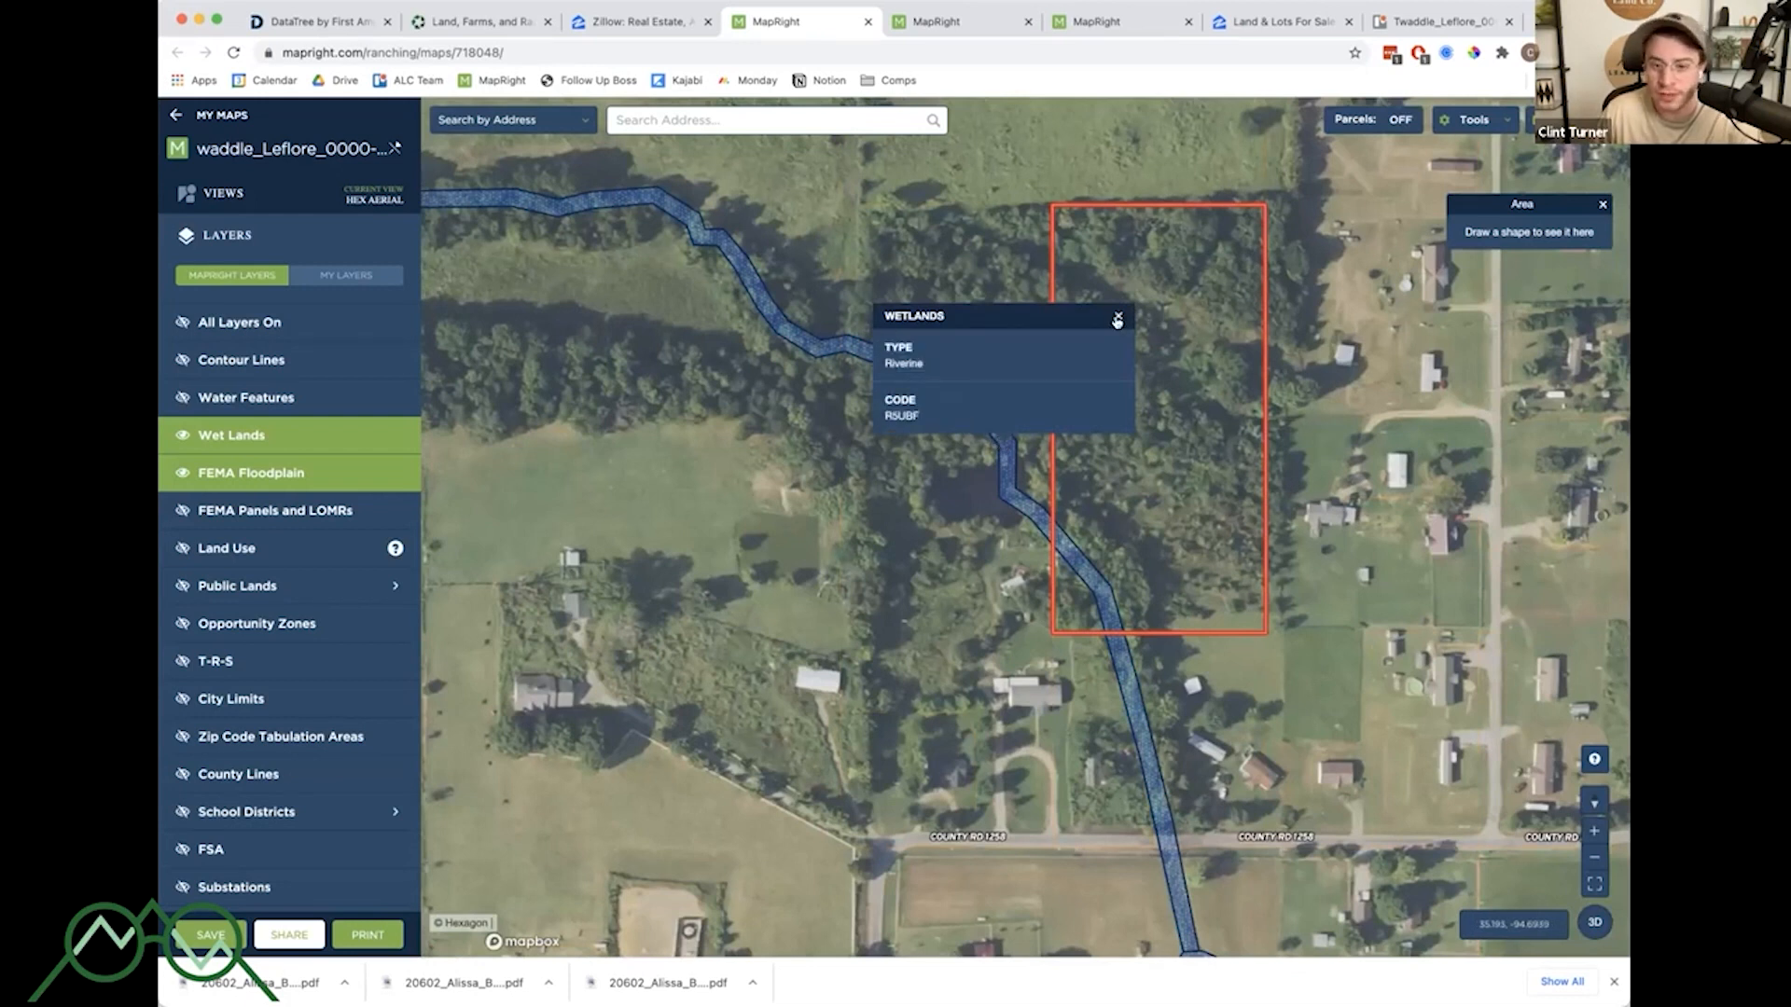
{"action": "left_click", "coordinate": [1117, 319]}
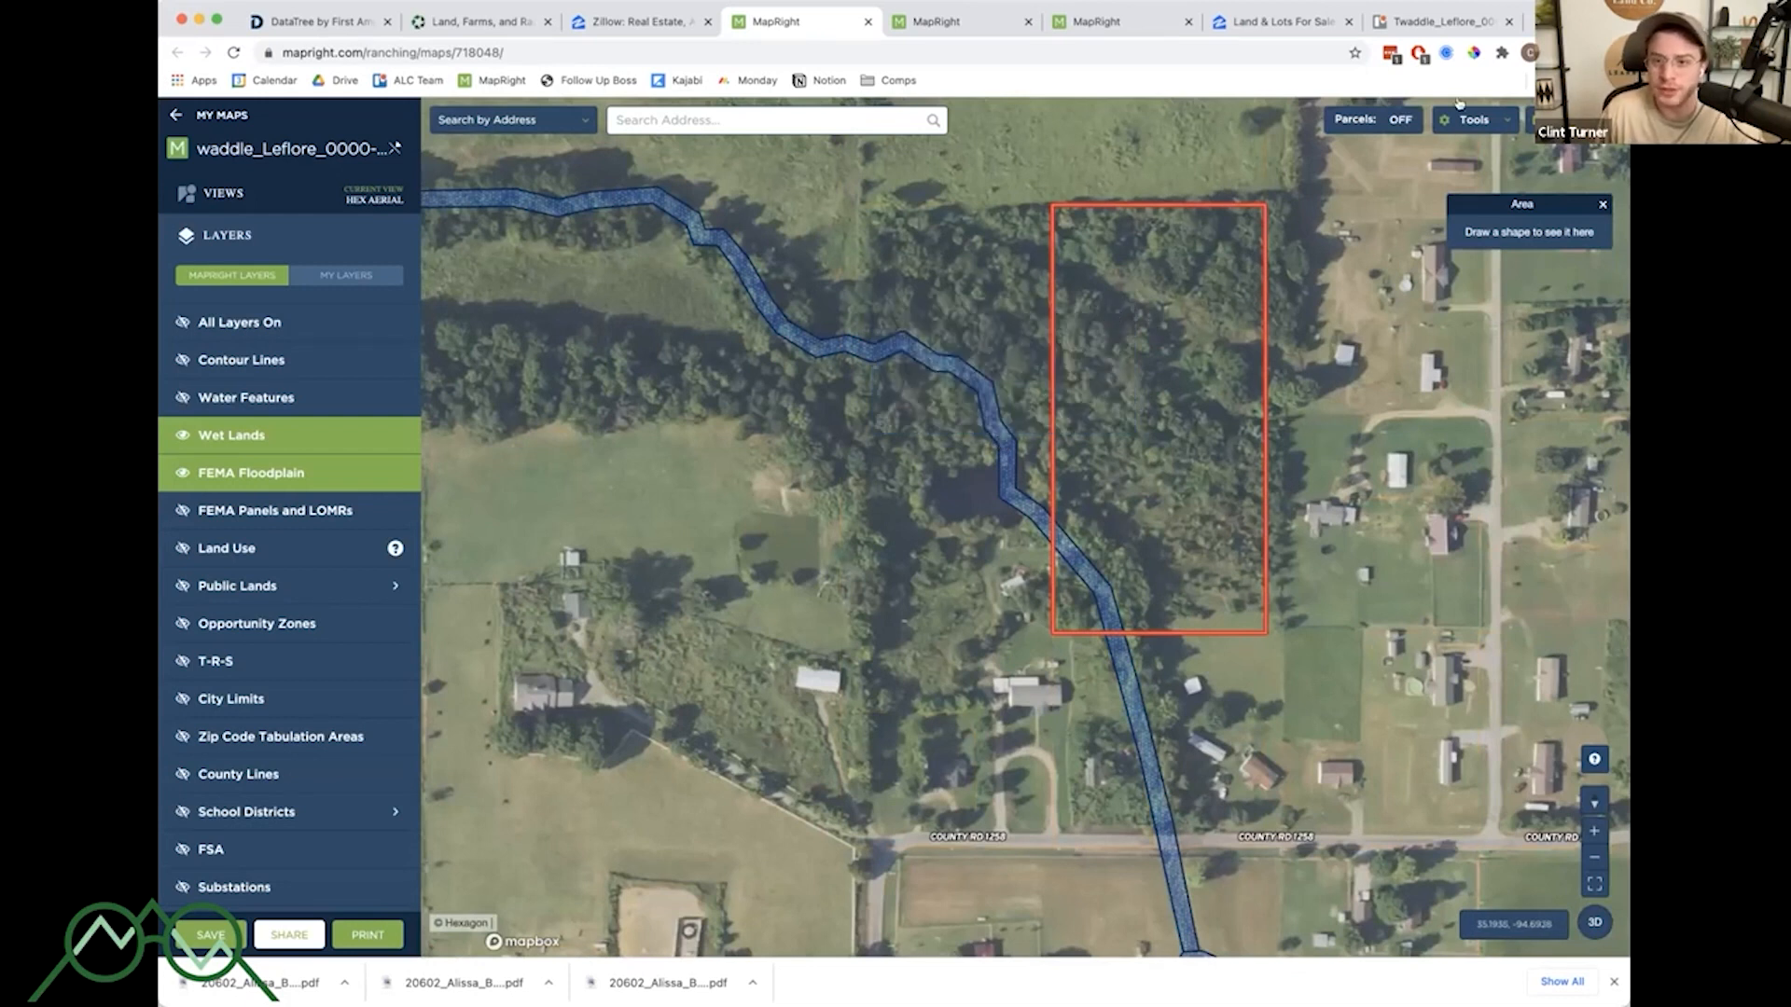
- Turn parcel lines back on and review the parcel info of the adjoining parcel and the property's boundary acreage
{"action": "left_click", "coordinate": [1377, 120]}
{"action": "scroll", "coordinate": [1414, 307], "scroll_direction": "down", "scroll_amount": 4}
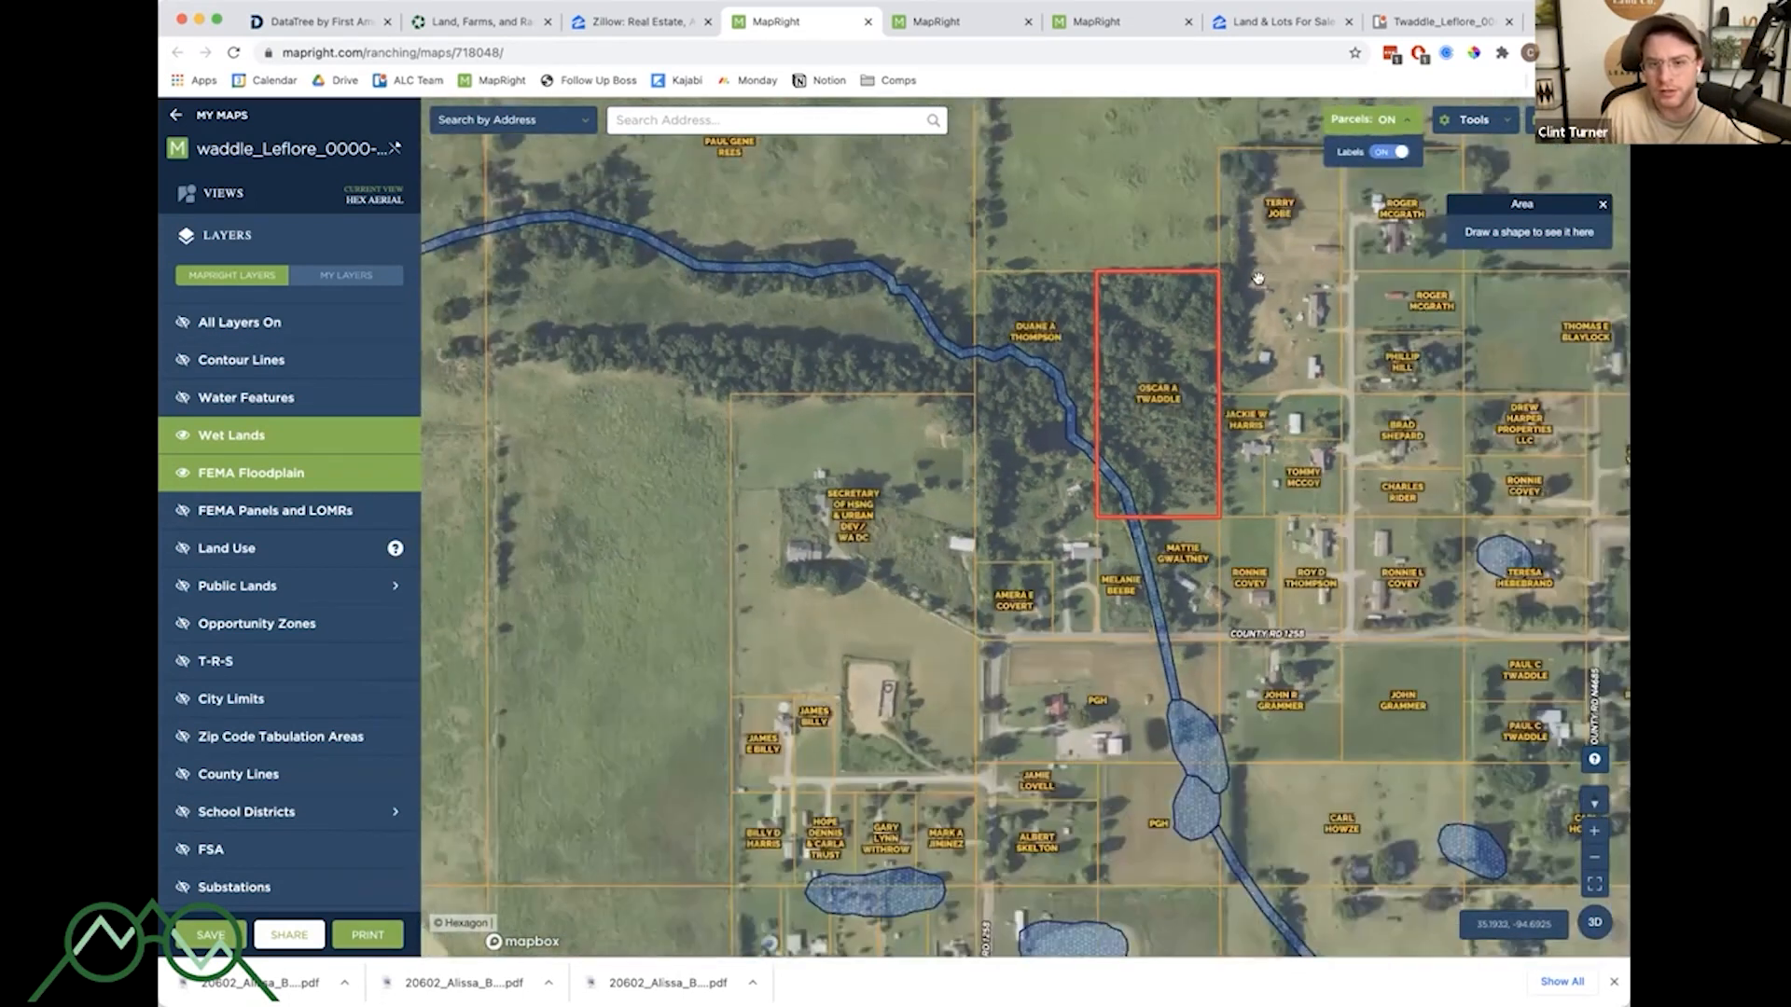
{"action": "scroll", "coordinate": [1237, 330], "scroll_direction": "up", "scroll_amount": 3}
{"action": "left_click", "coordinate": [1265, 348]}
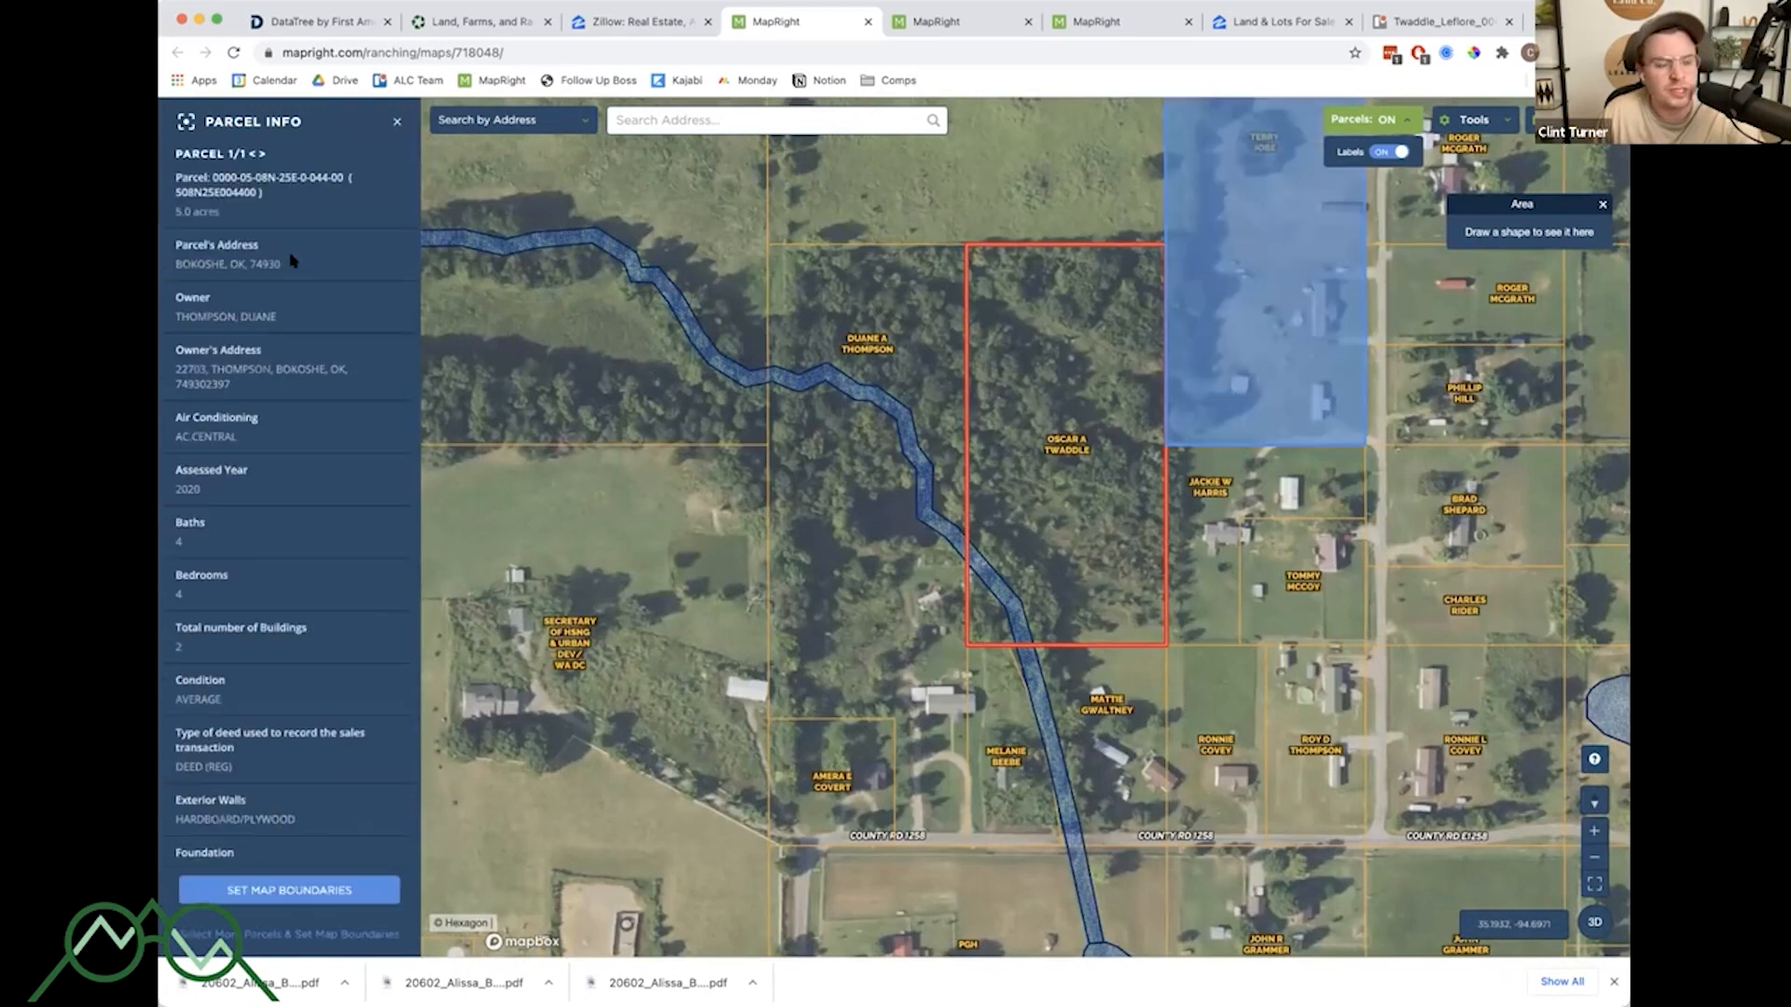
{"action": "scroll", "coordinate": [310, 322], "scroll_direction": "down", "scroll_amount": 10}
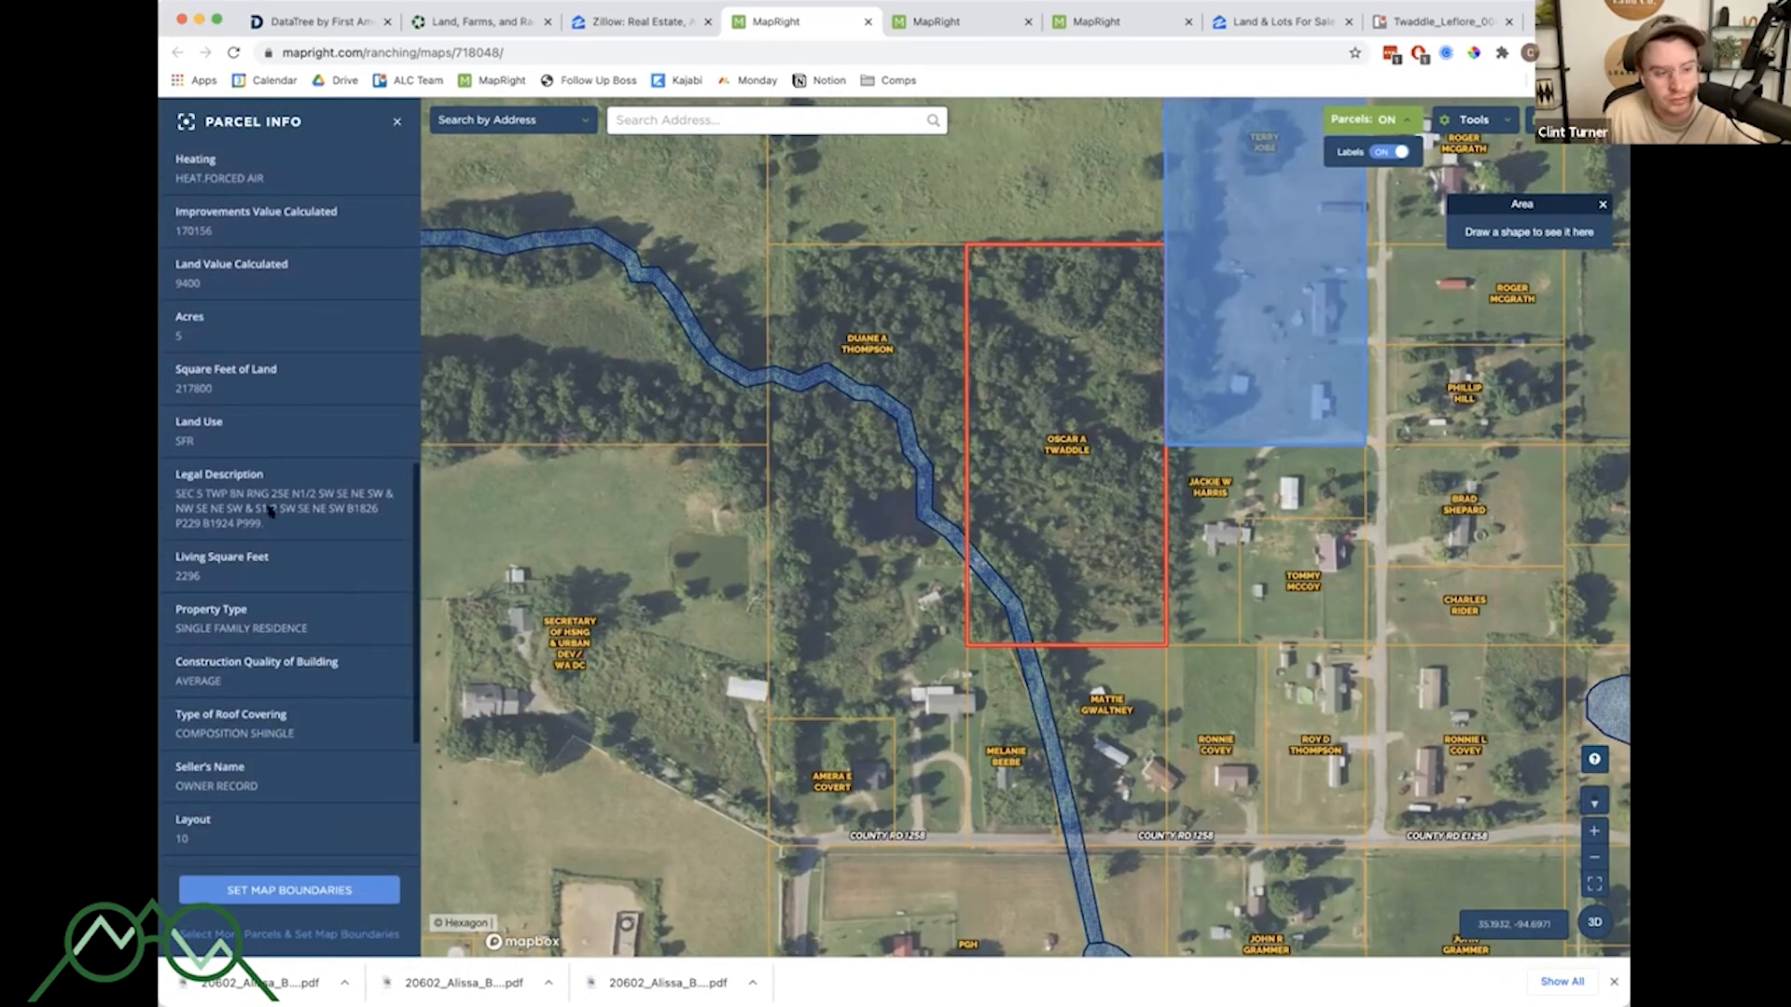
{"action": "scroll", "coordinate": [284, 457], "scroll_direction": "down", "scroll_amount": 5}
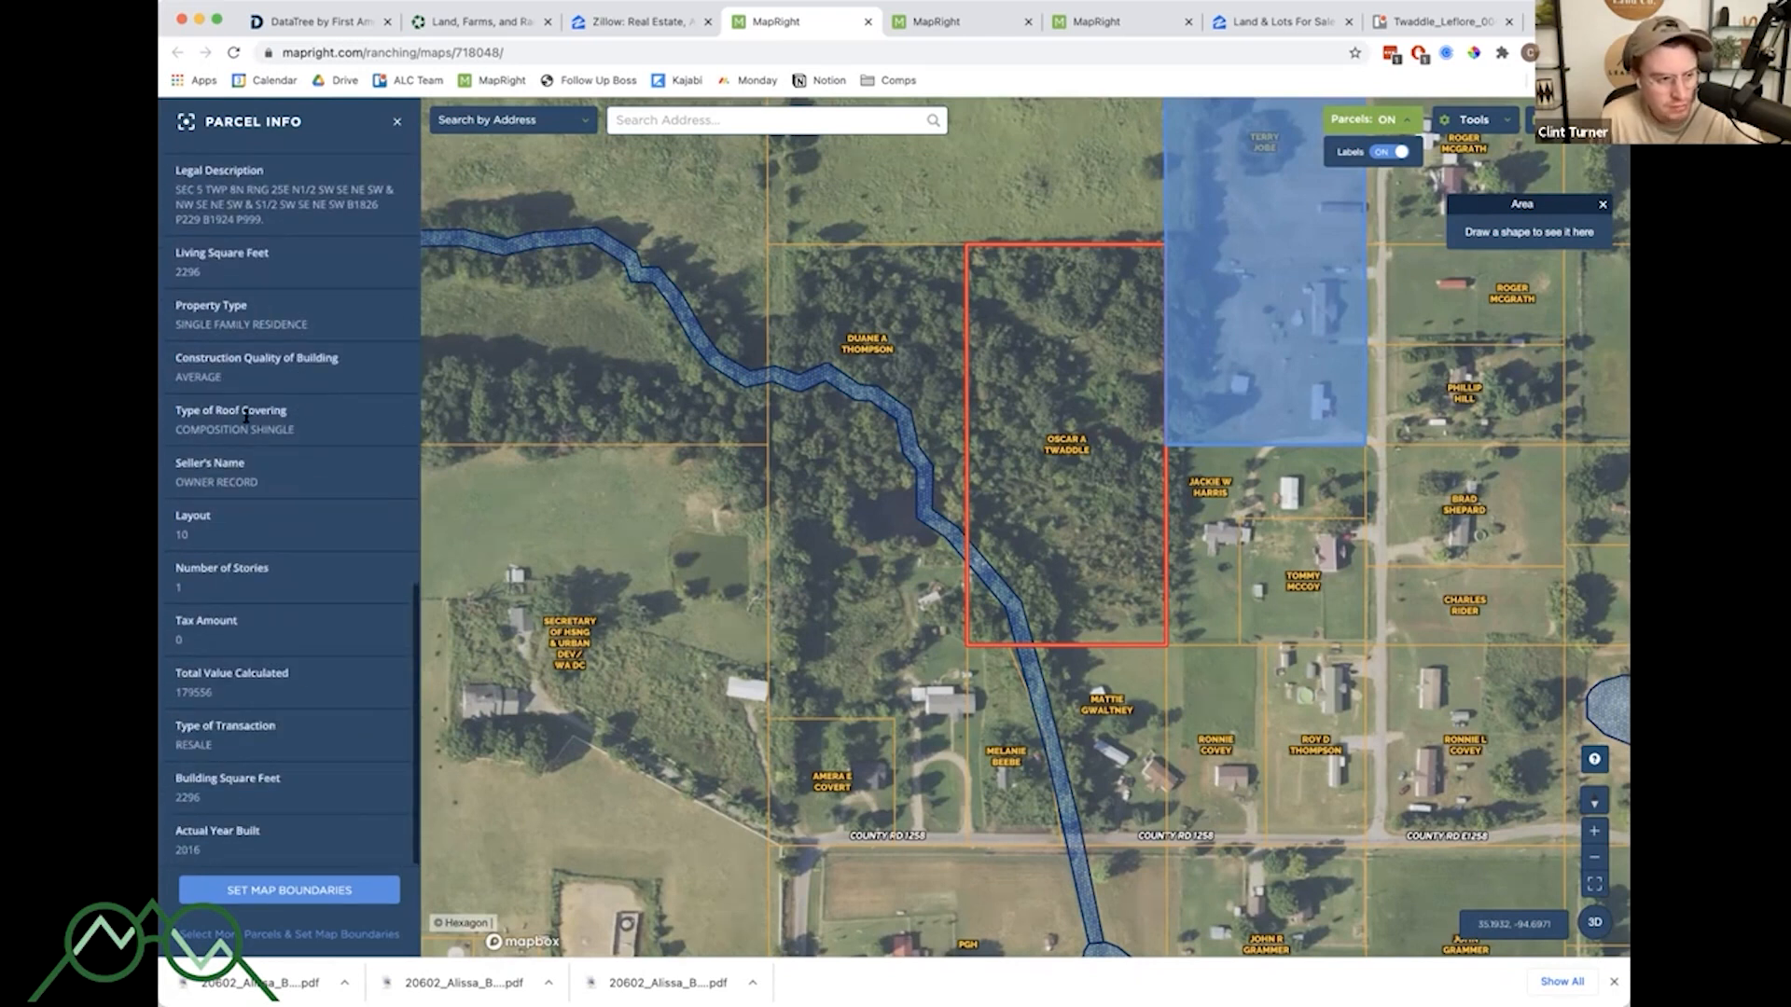
{"action": "scroll", "coordinate": [240, 752], "scroll_direction": "up", "scroll_amount": 1}
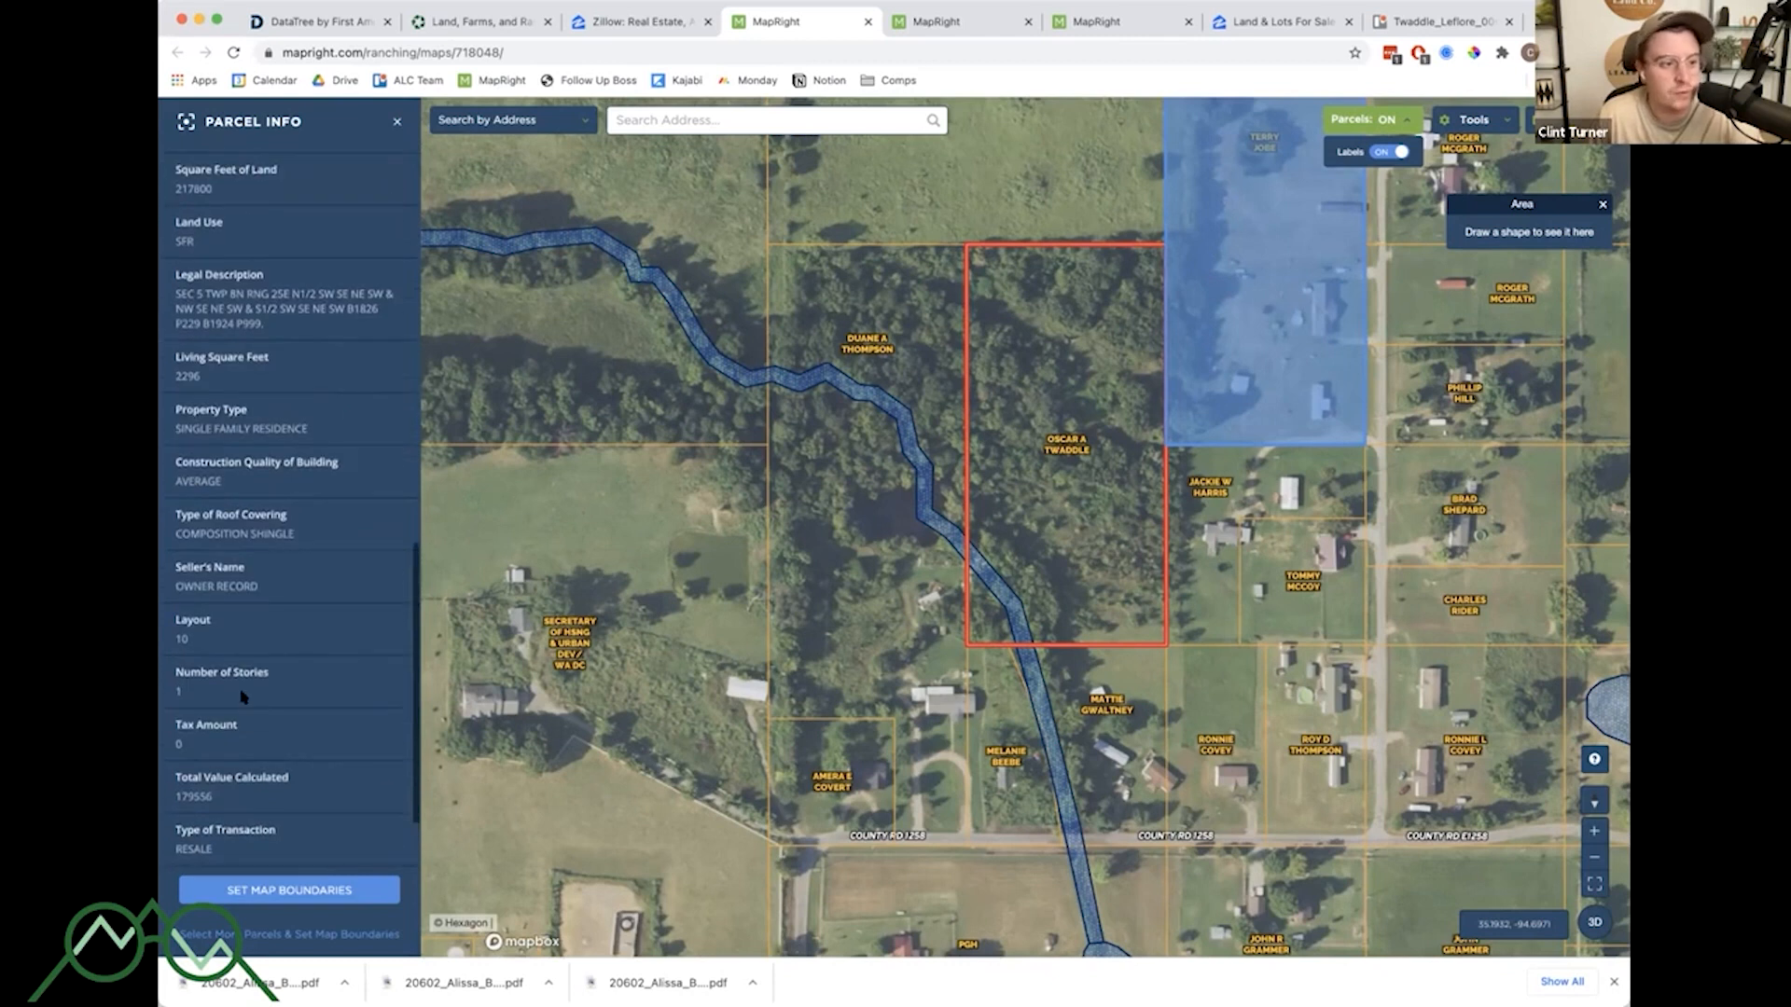
{"action": "left_click", "coordinate": [858, 298]}
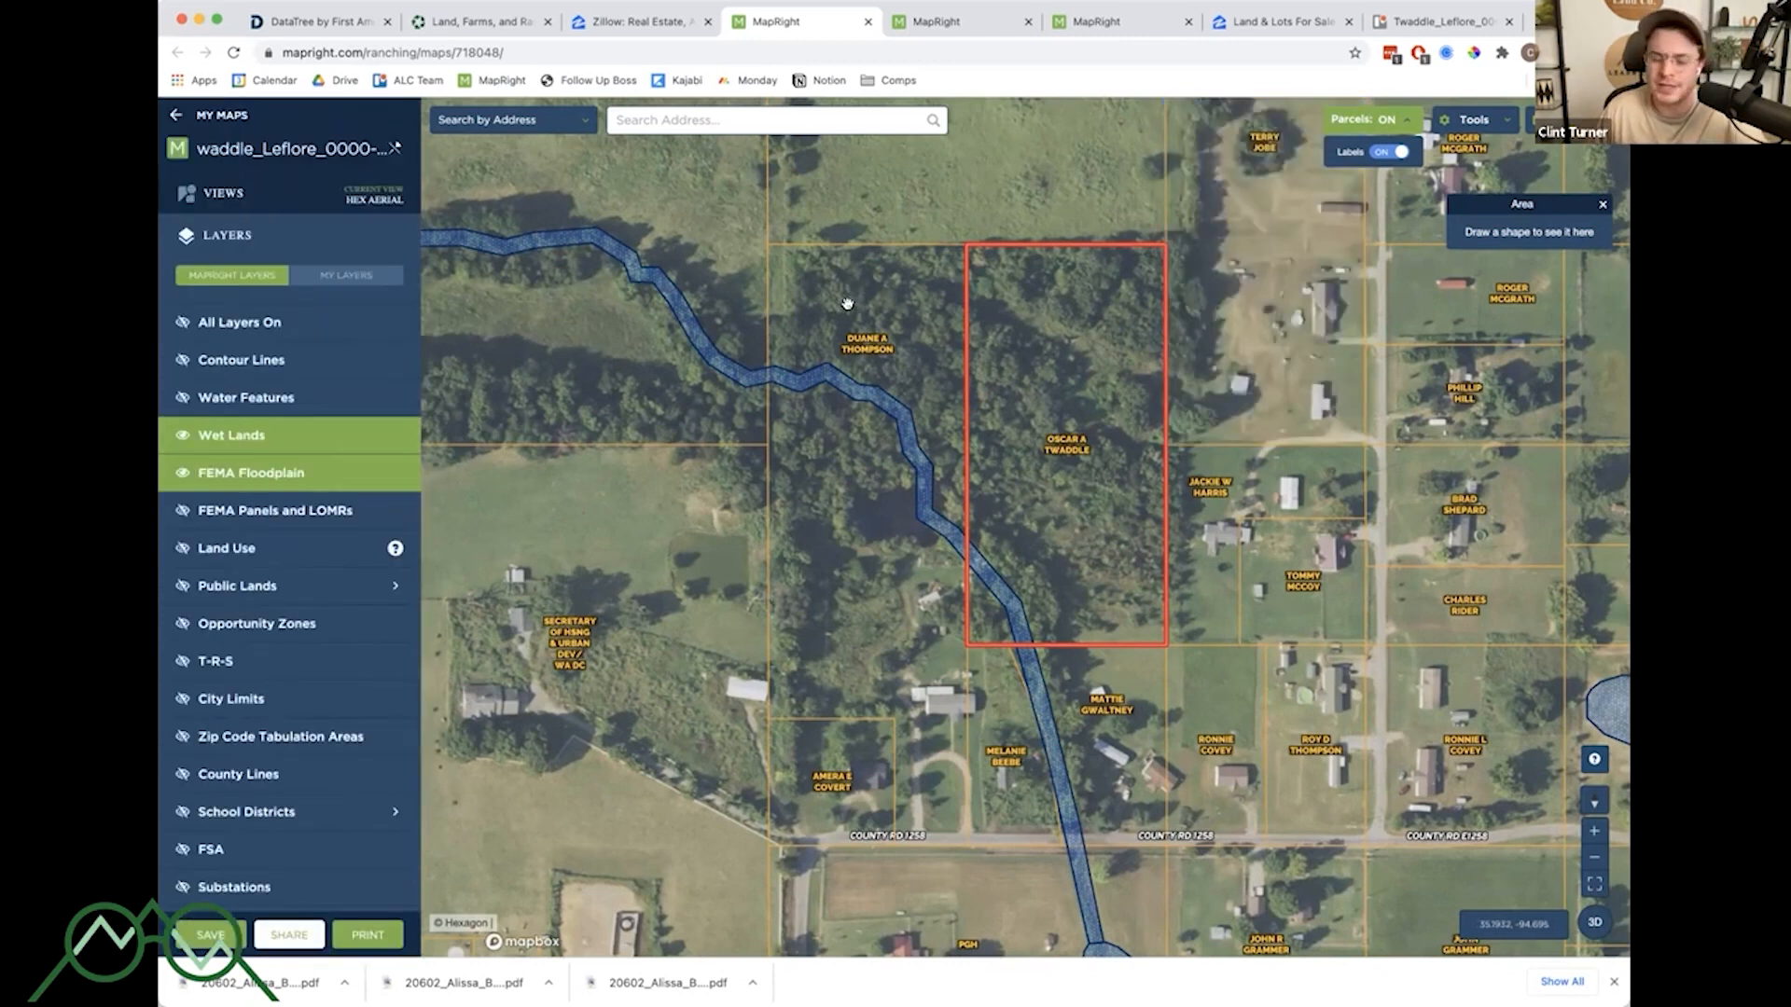
{"action": "mouse_move", "coordinate": [959, 316]}
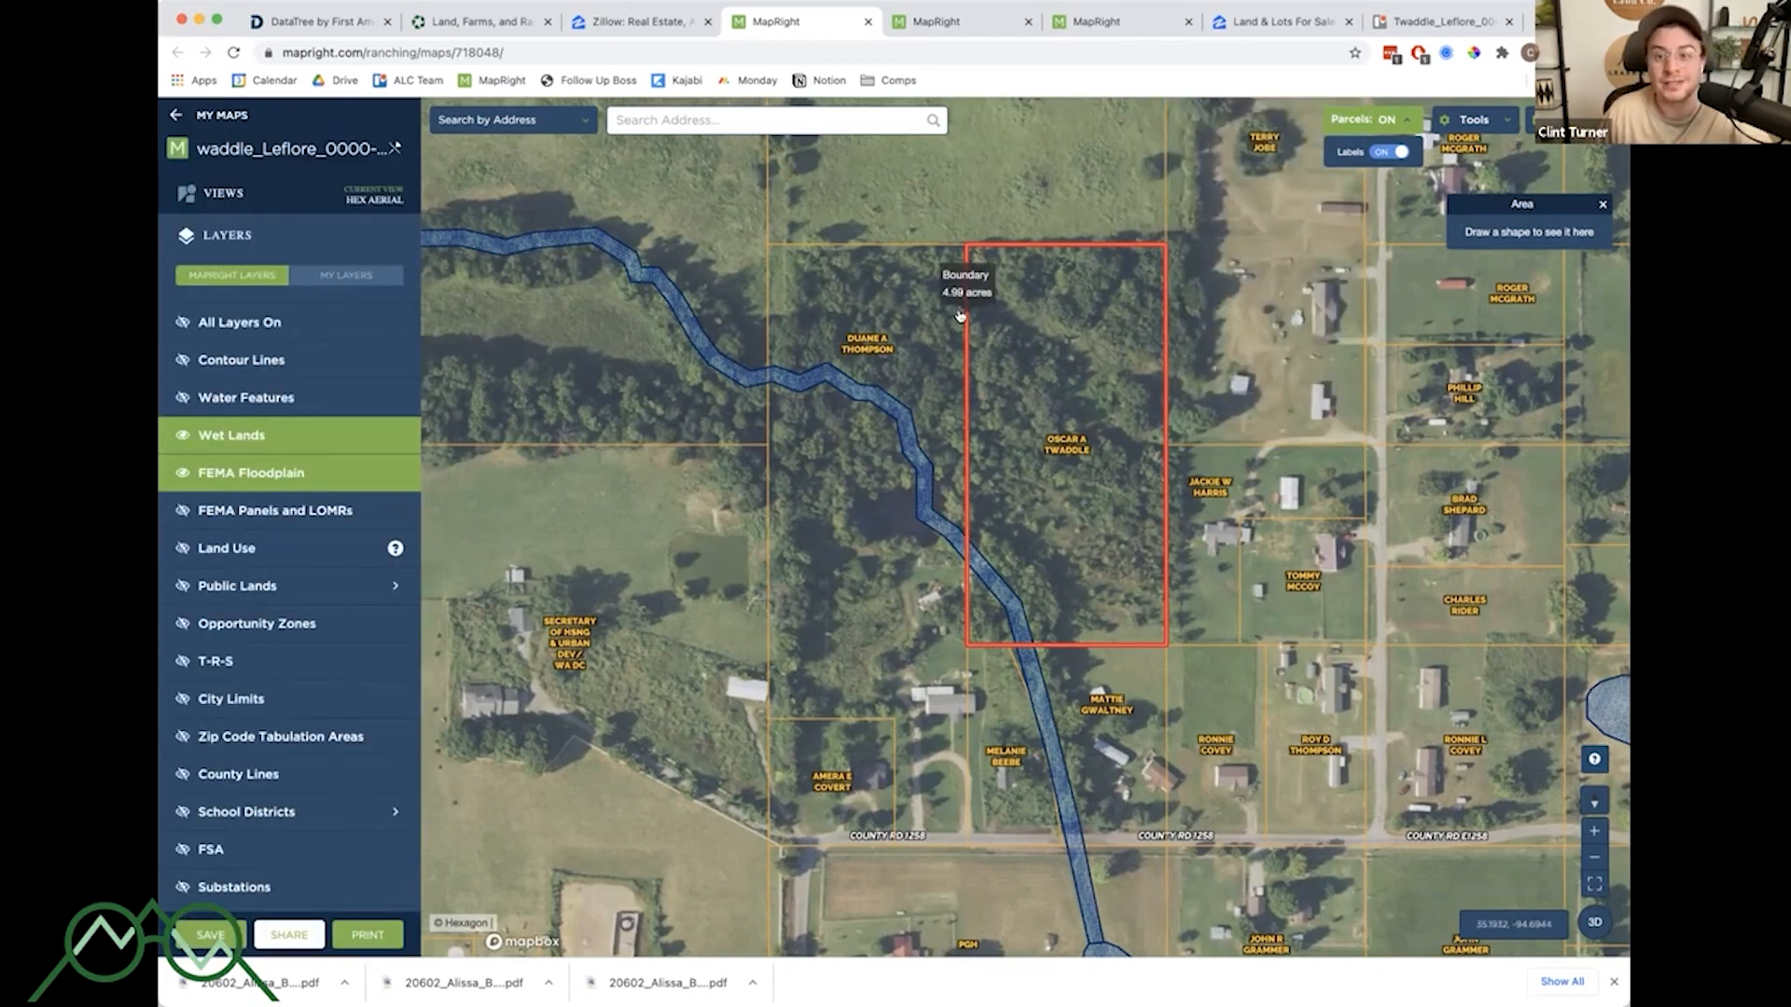
- Open a new browser tab and search Google for leflore county GIS
{"action": "left_click", "coordinate": [1534, 22]}
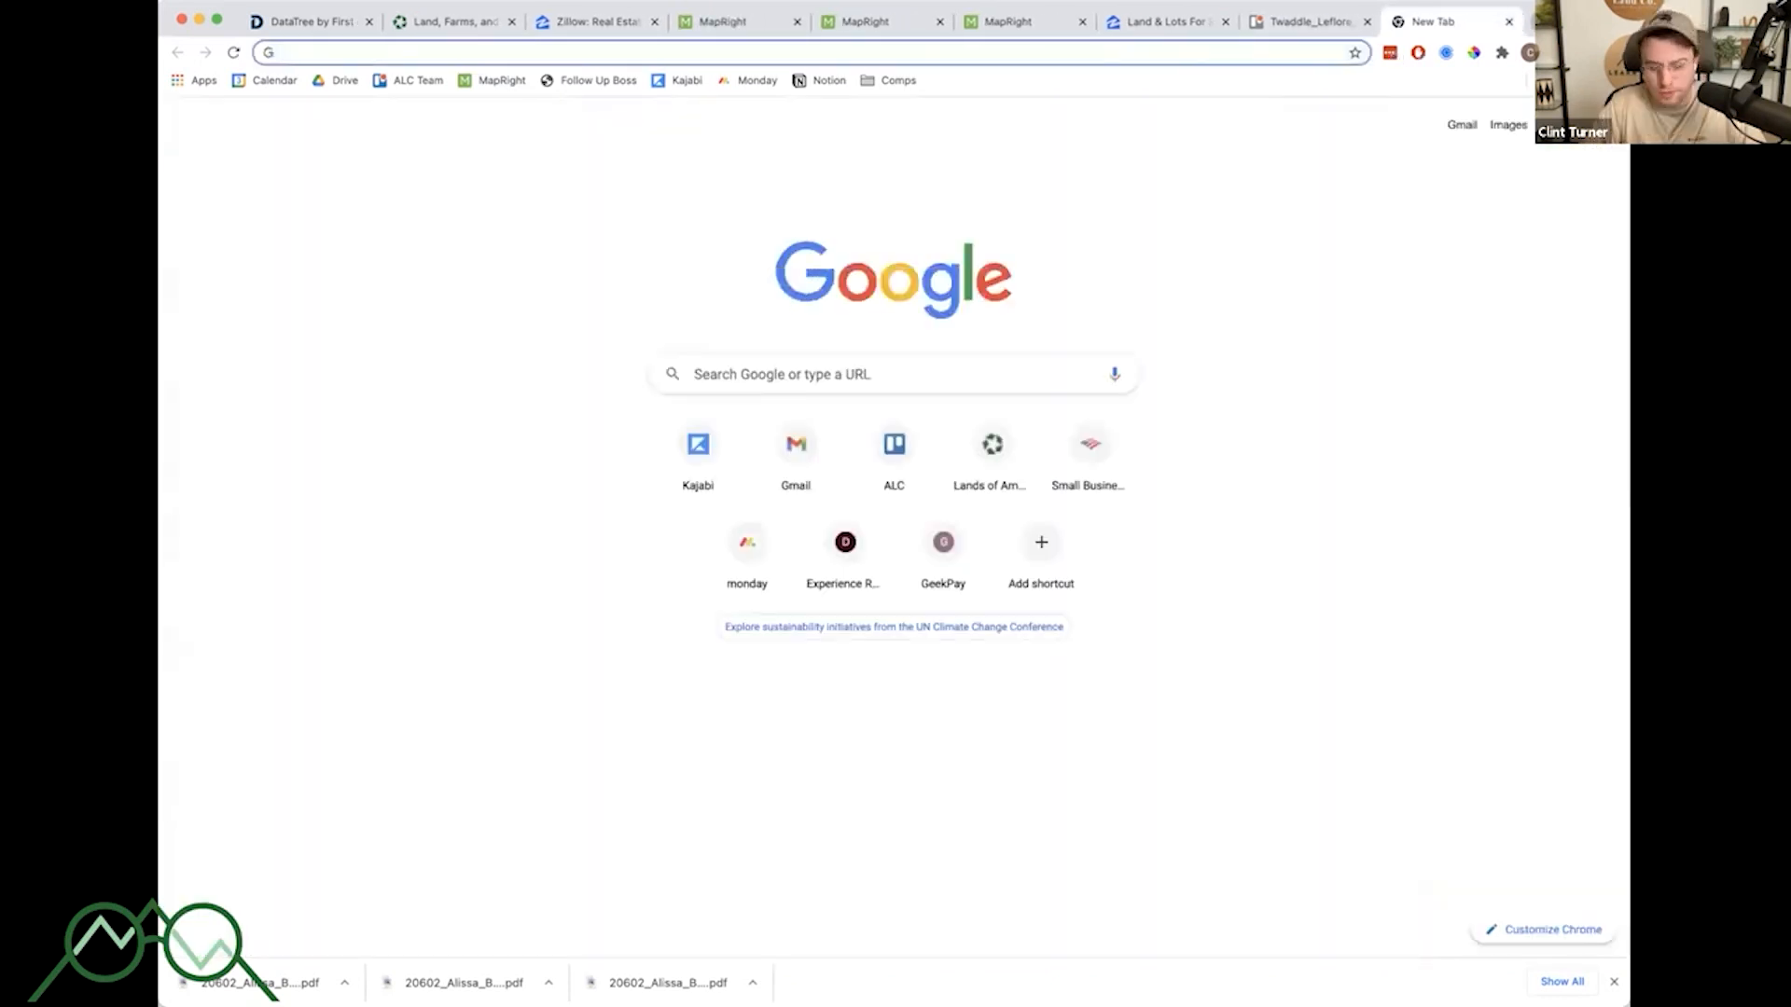
{"action": "type", "text": "leflore county"}
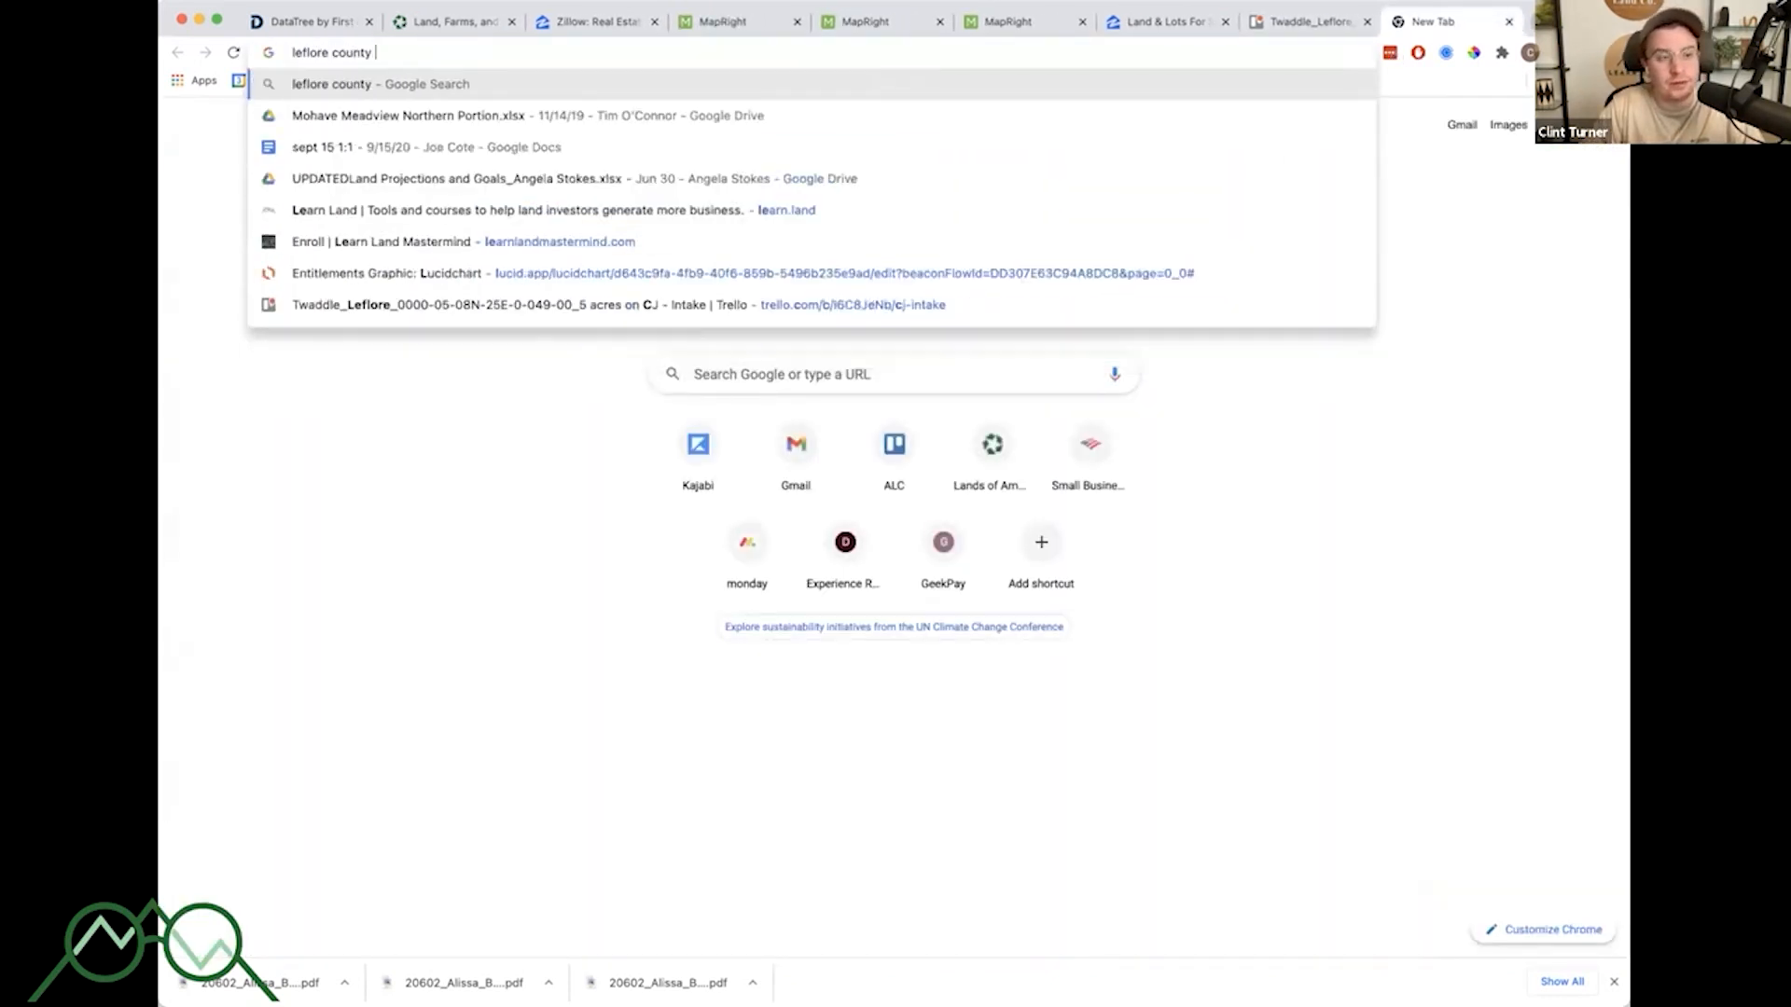
{"action": "type", "text": " GIS"}
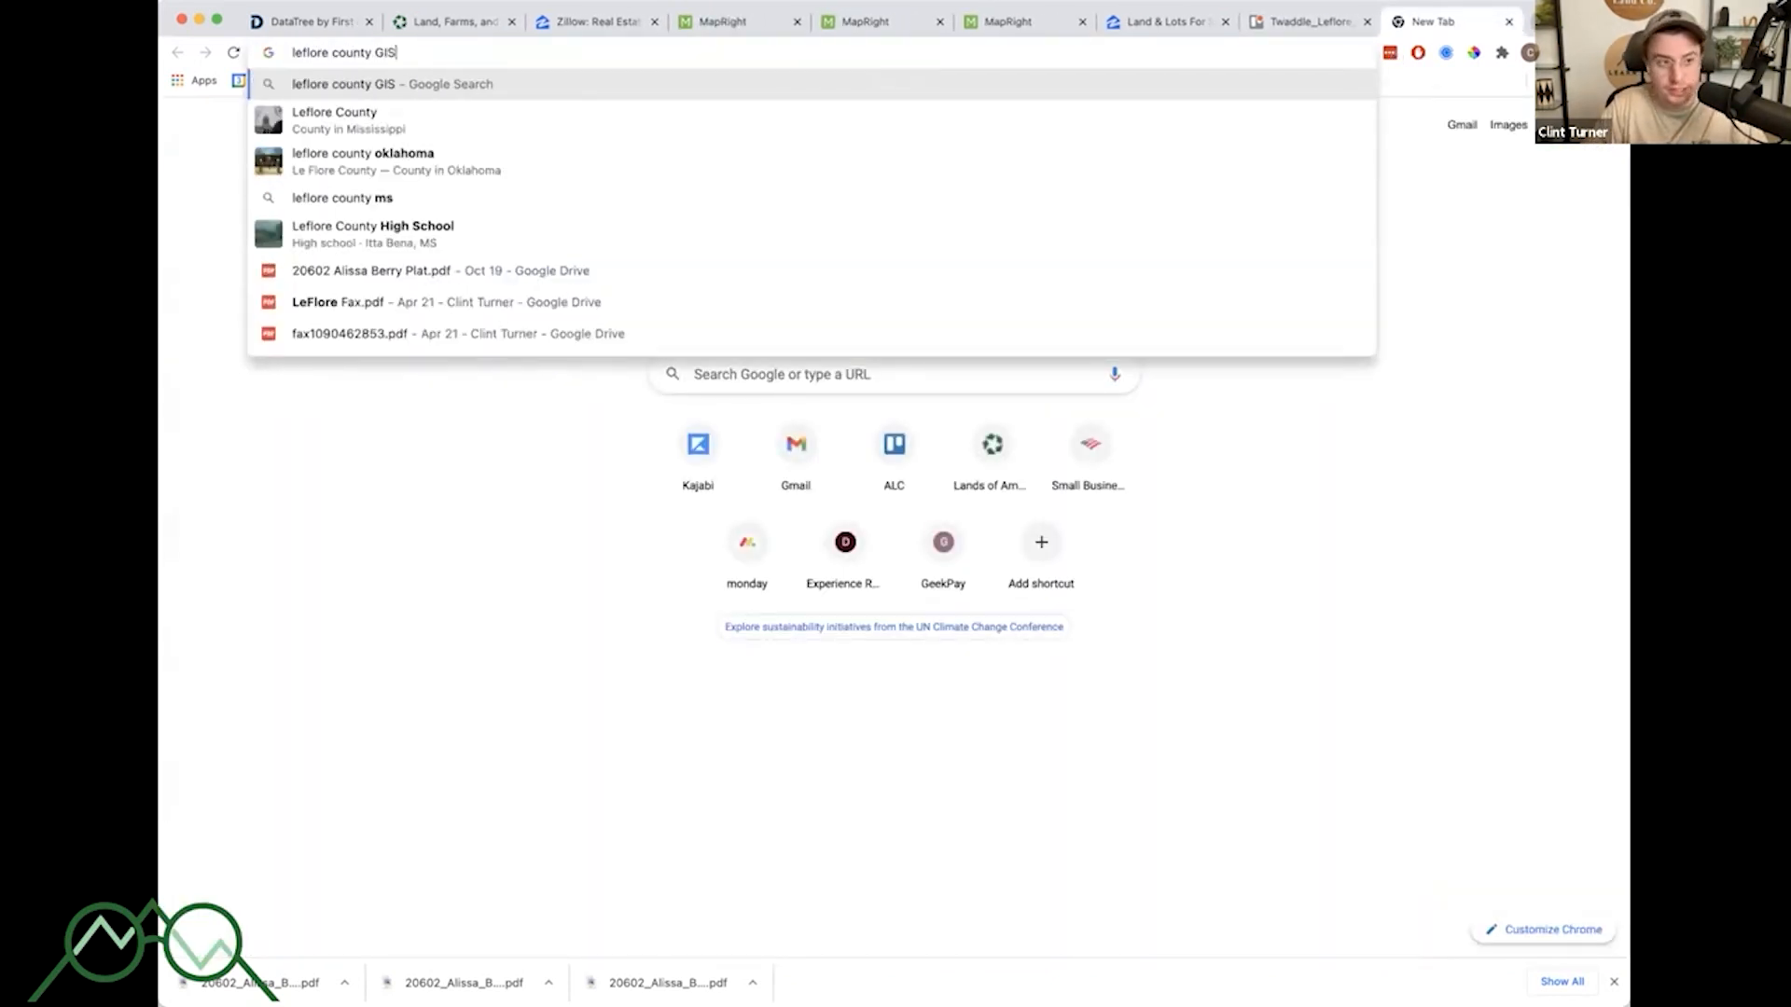
{"action": "key", "text": "Return"}
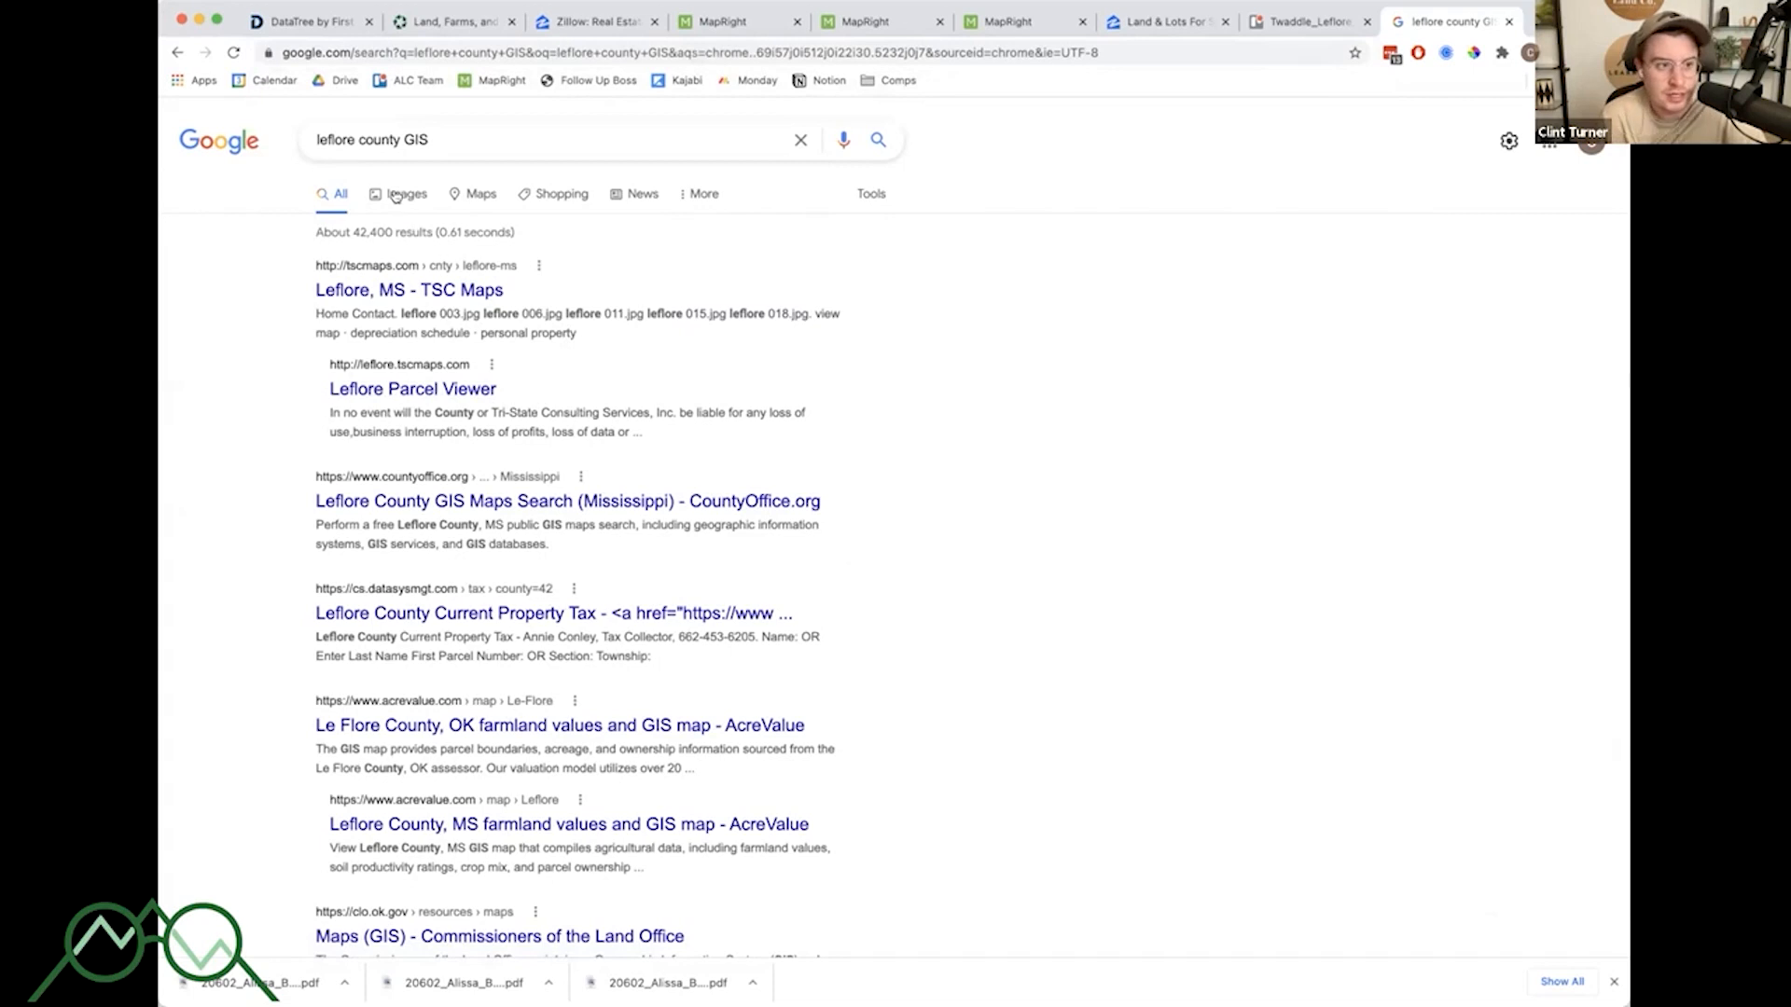
- Refine the search to leflore county oklahoma GIS and scan the results
{"action": "left_click", "coordinate": [400, 139]}
{"action": "type", "text": "oklaho"}
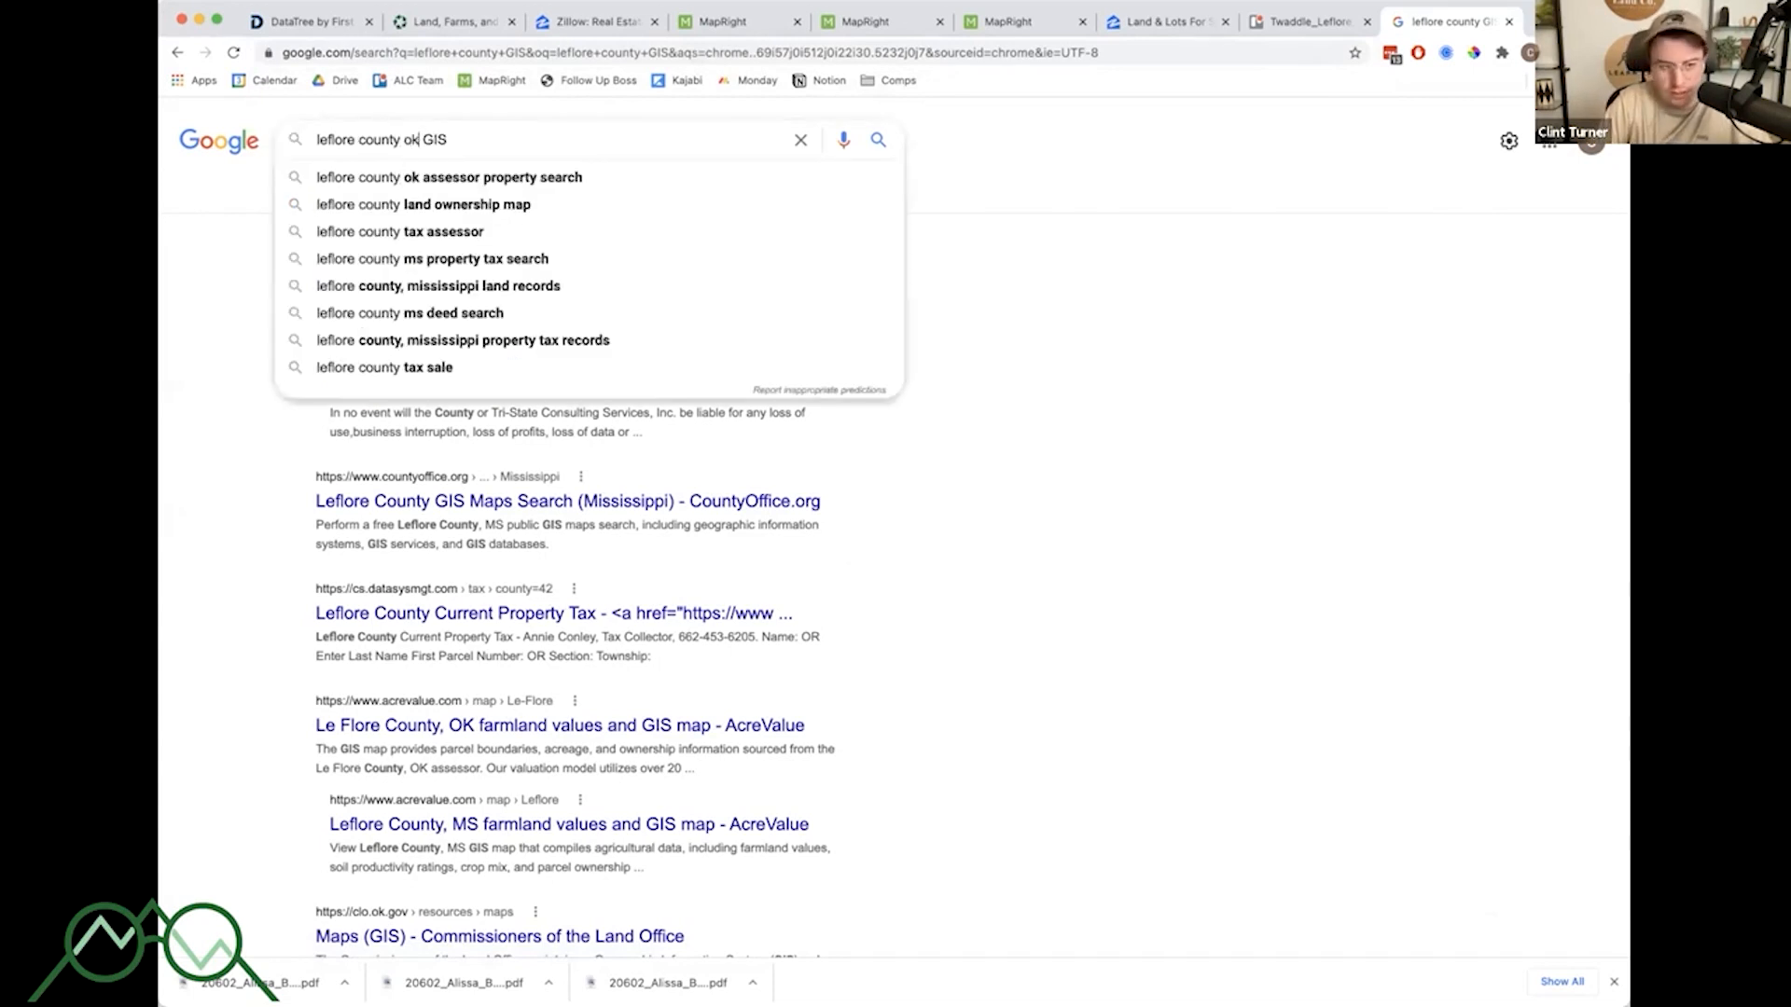
{"action": "type", "text": "ma"}
{"action": "key", "text": "Return"}
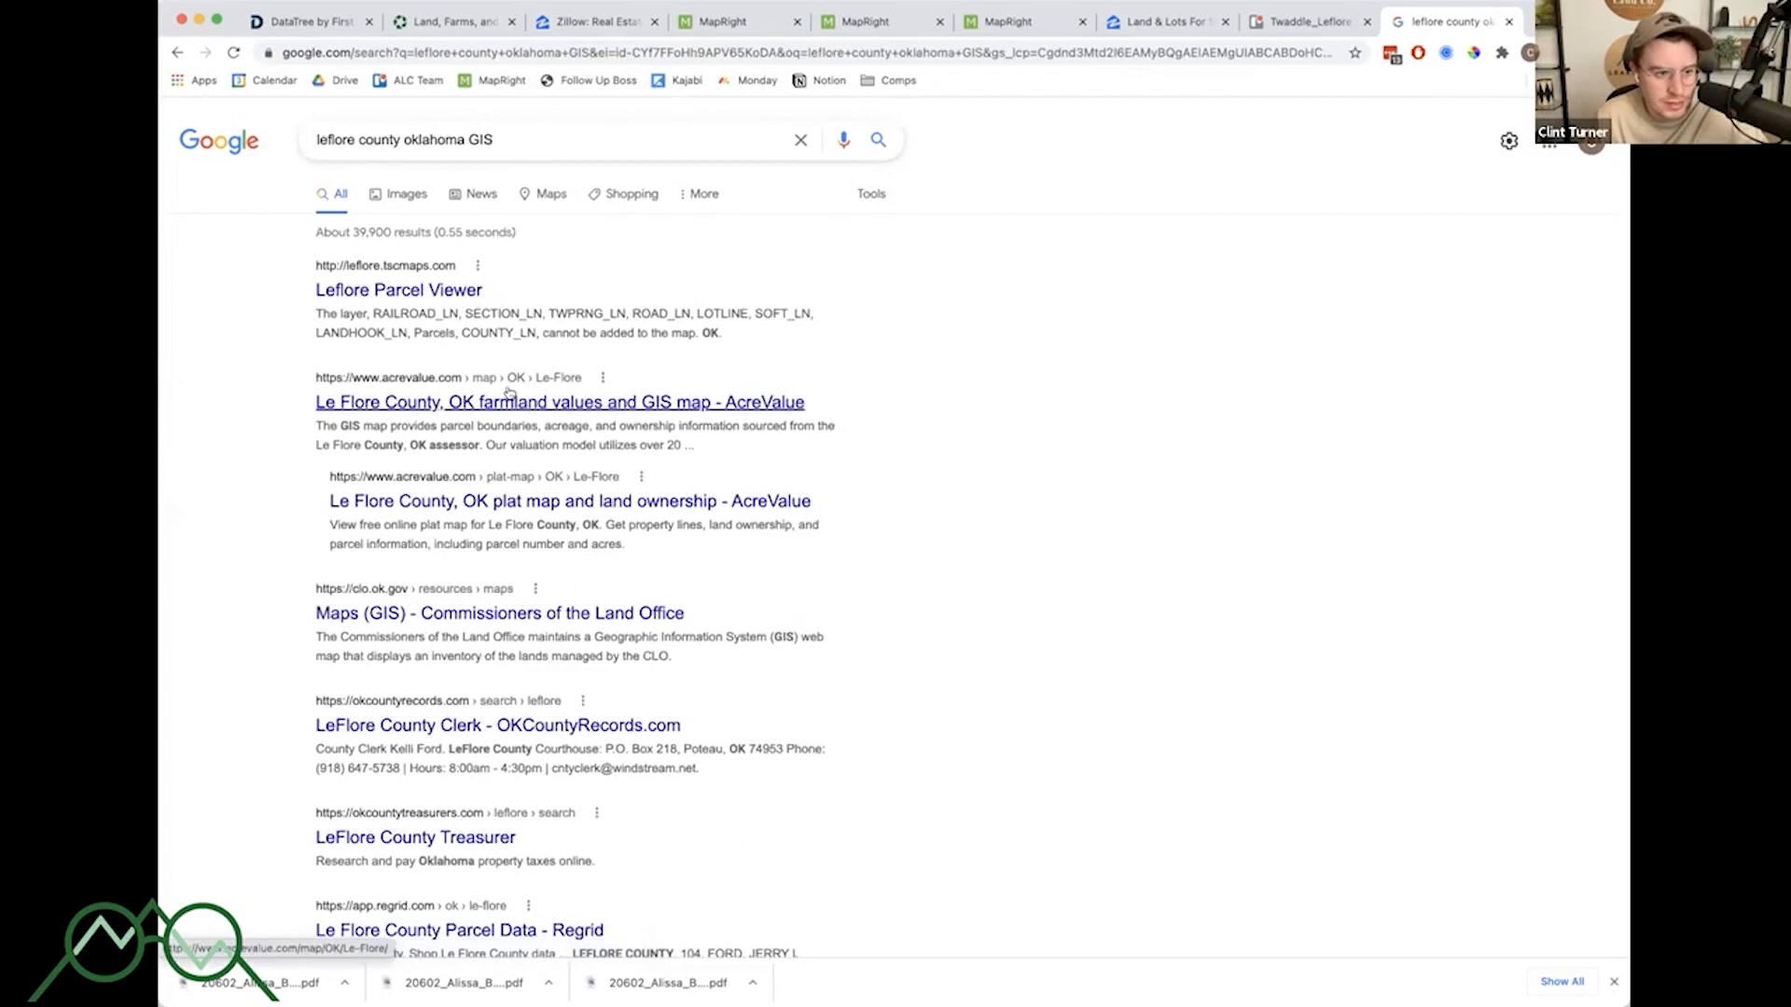
{"action": "scroll", "coordinate": [639, 525], "scroll_direction": "down", "scroll_amount": 1}
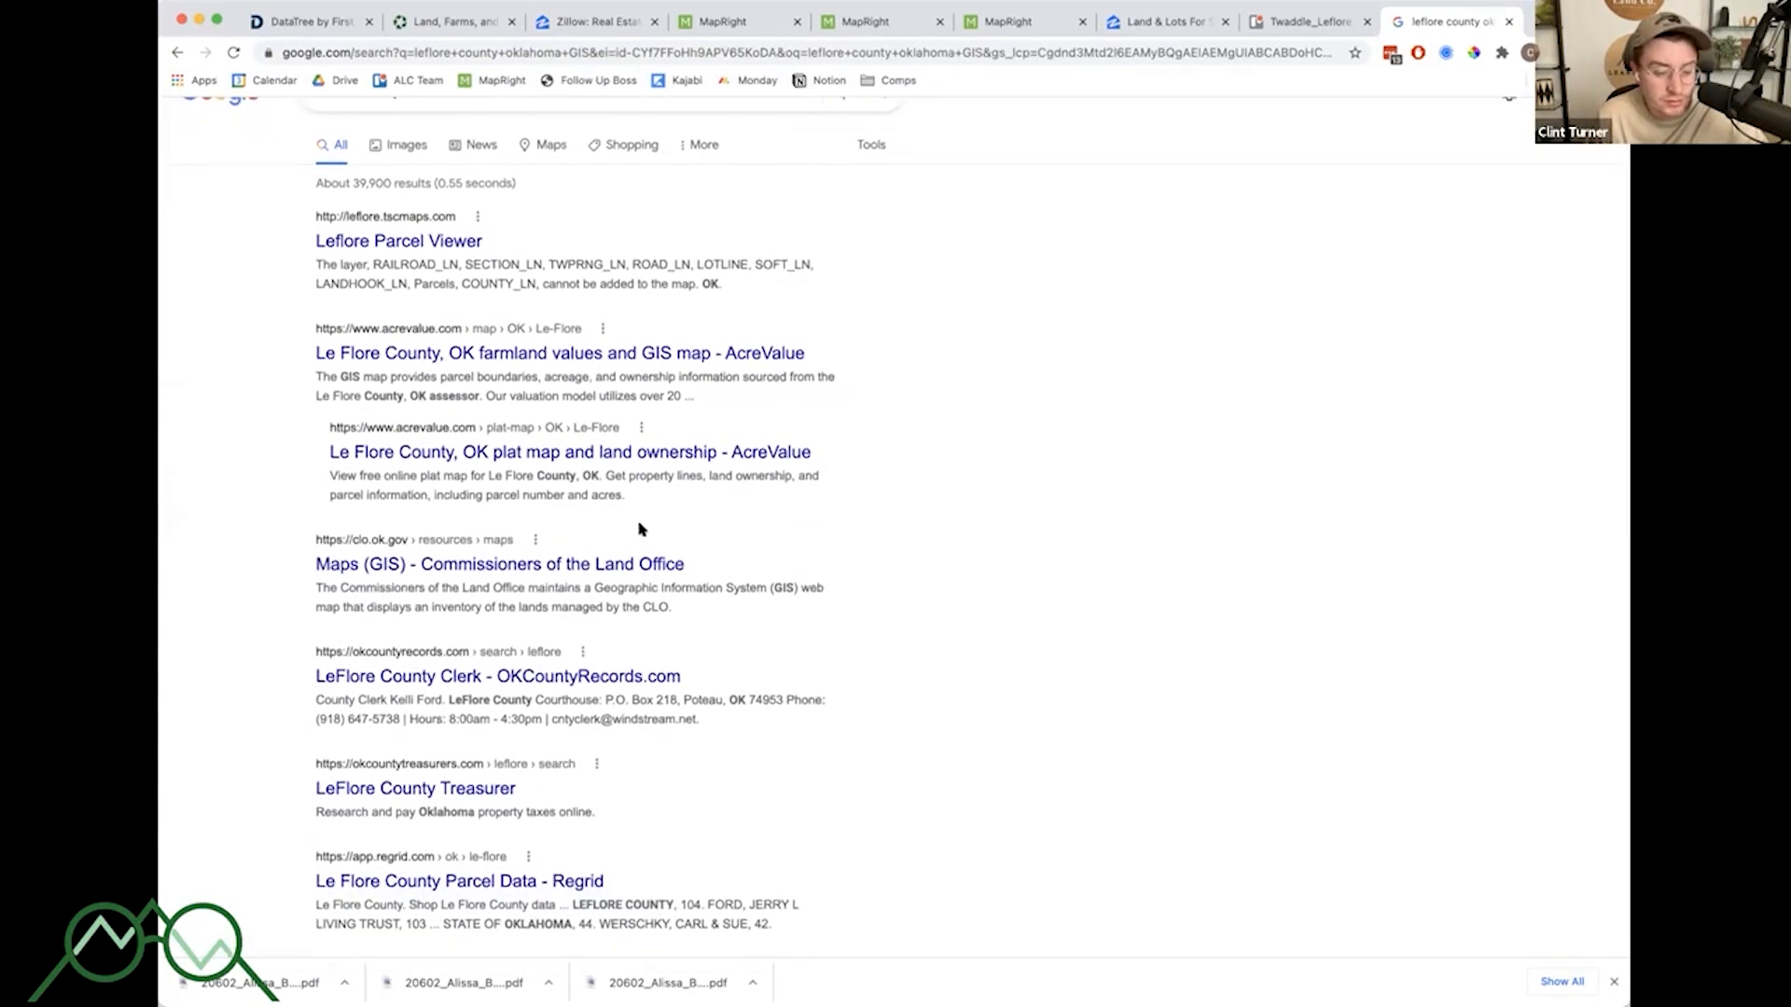
{"action": "scroll", "coordinate": [640, 529], "scroll_direction": "down", "scroll_amount": 3}
{"action": "scroll", "coordinate": [585, 693], "scroll_direction": "up", "scroll_amount": 1}
{"action": "scroll", "coordinate": [583, 690], "scroll_direction": "up", "scroll_amount": 3}
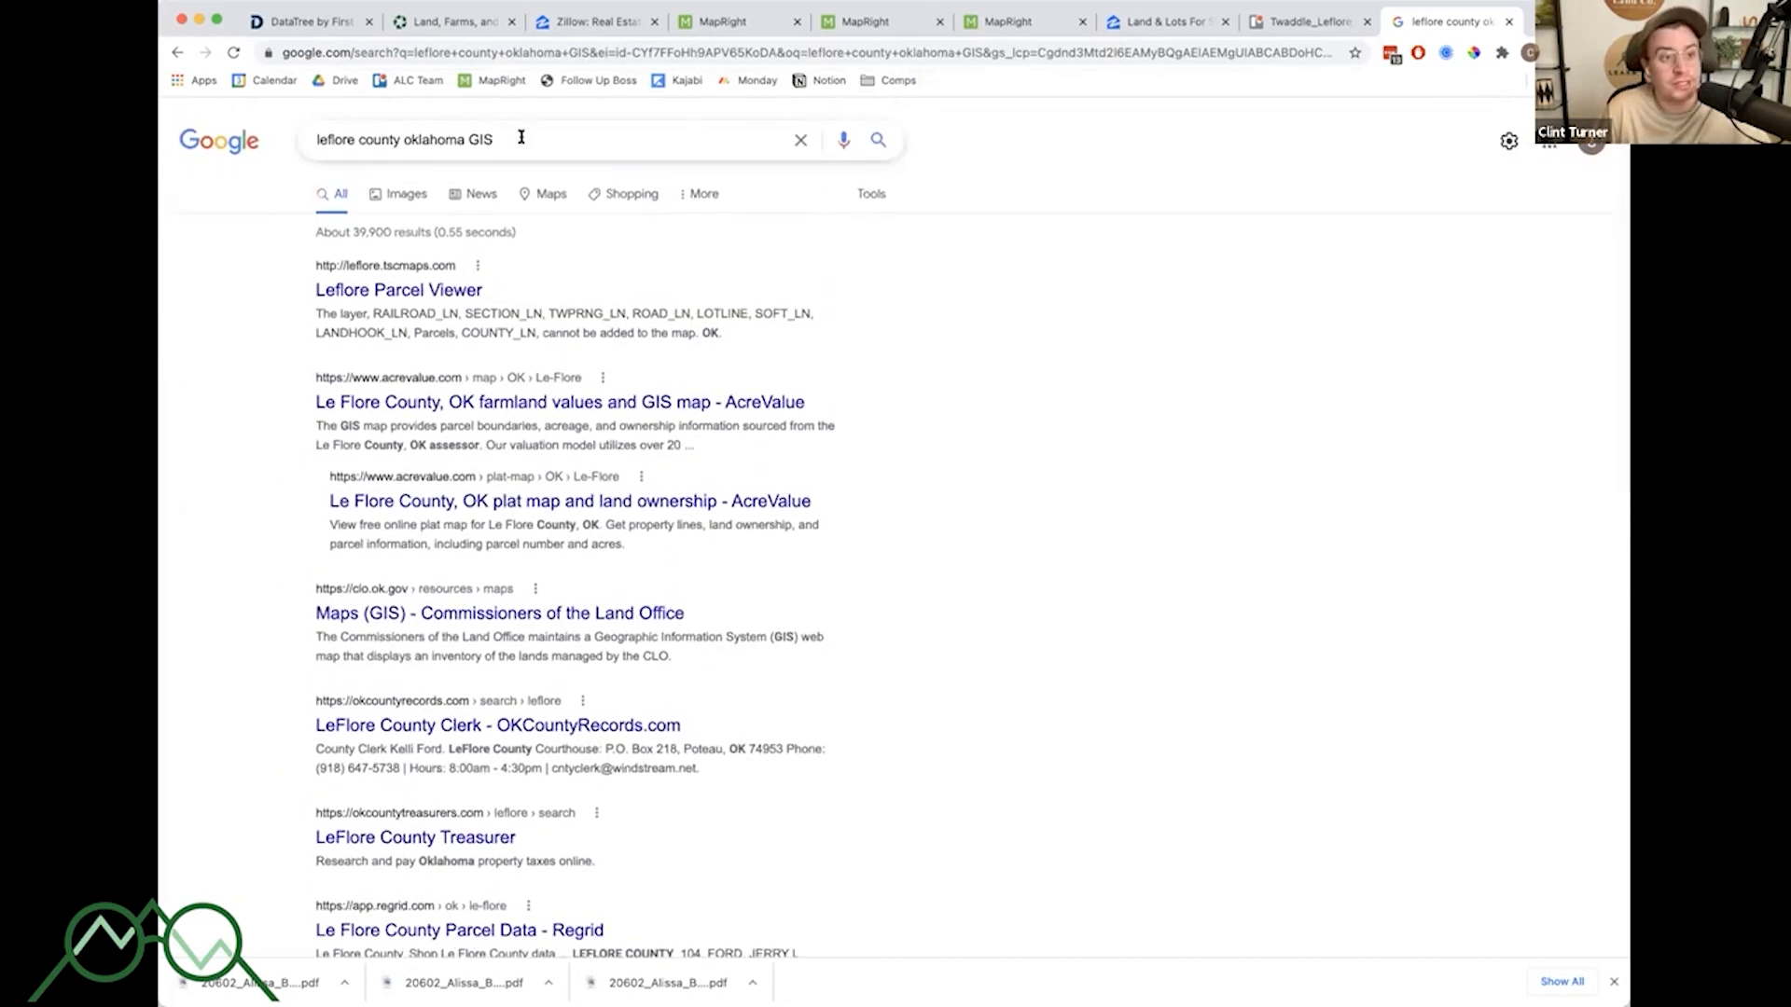
- Replace the search with costilla county colorado gis map using the suggestions
{"action": "double_click", "coordinate": [522, 137]}
{"action": "left_click", "coordinate": [521, 137]}
{"action": "type", "text": "costilla"}
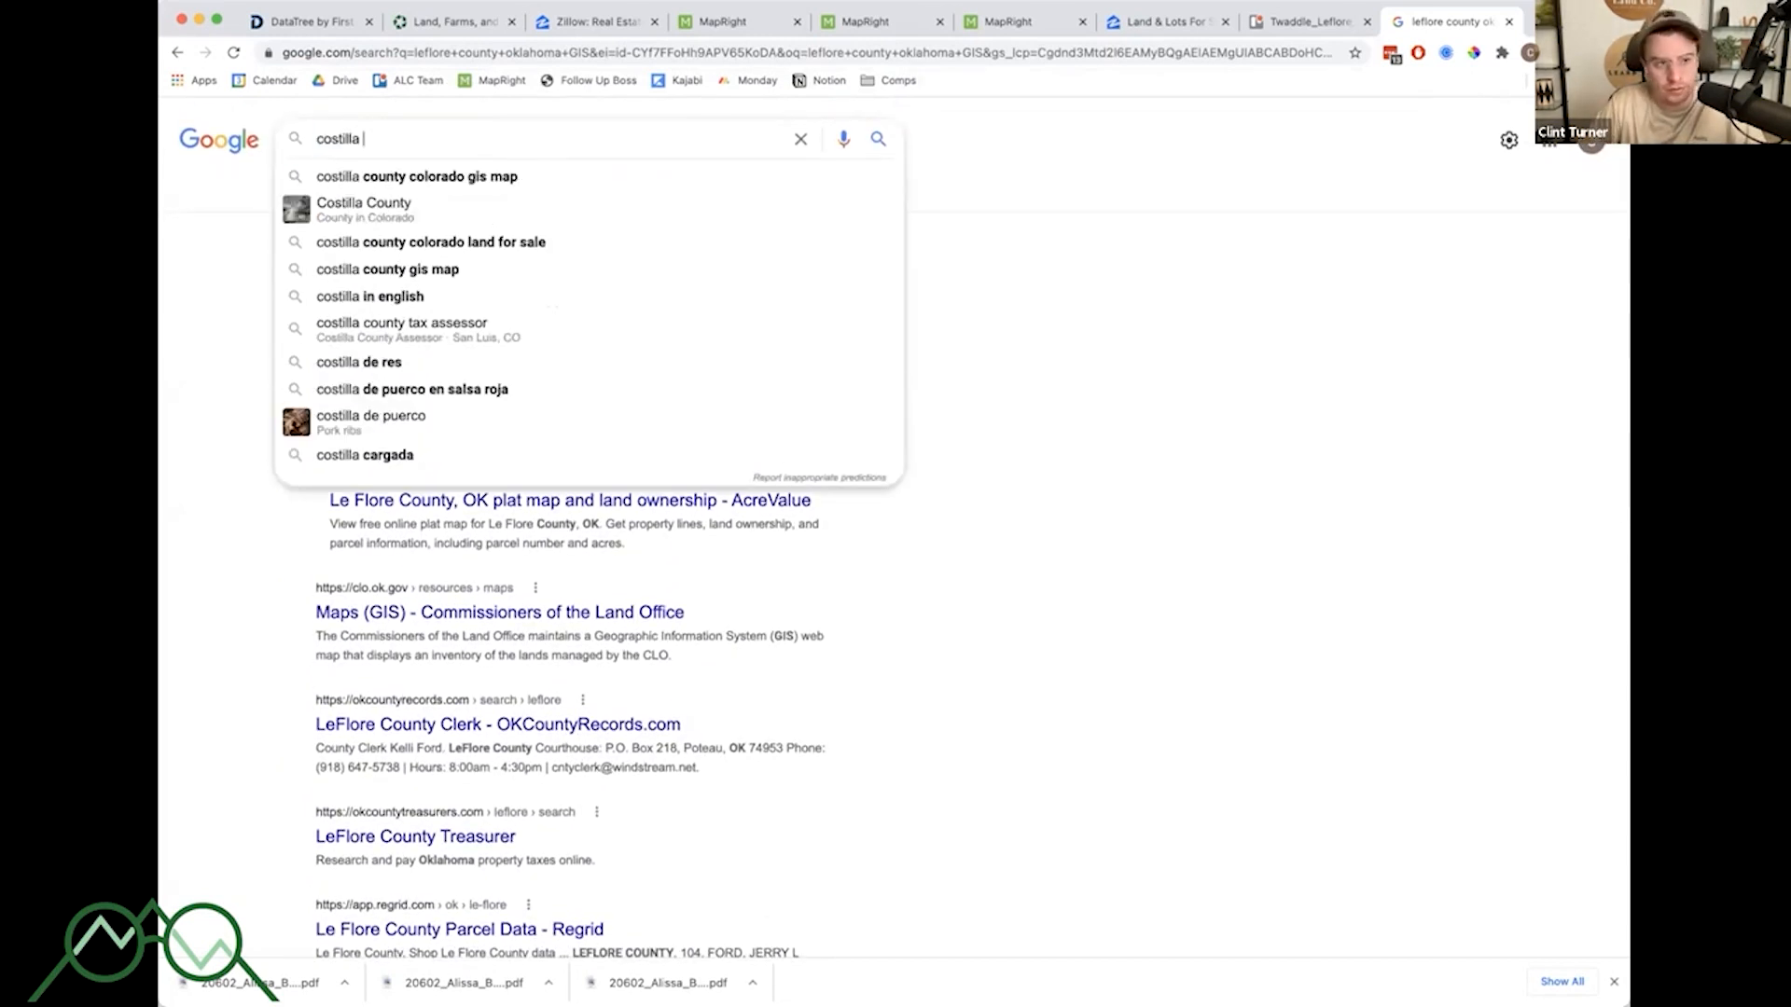
{"action": "key", "text": "Down"}
{"action": "key", "text": "Return"}
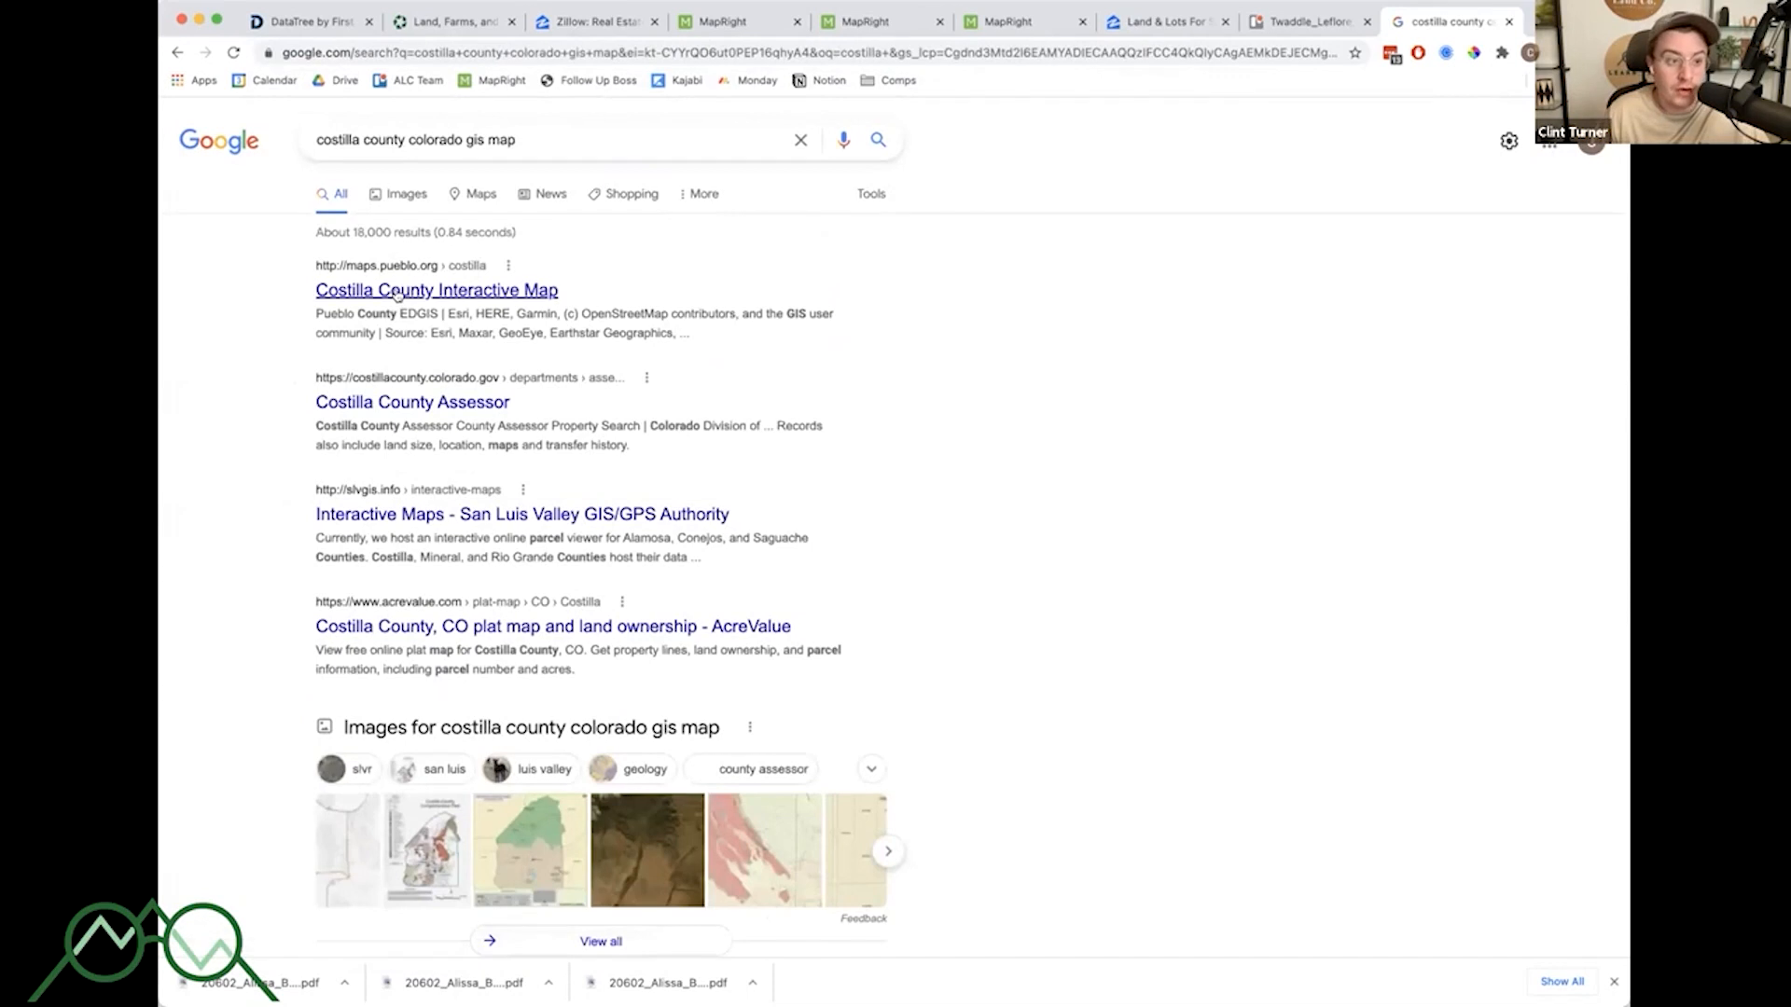
- Open the Costilla County Interactive Map result and browse the county's aerial imagery by zooming in and out
{"action": "left_click", "coordinate": [397, 292]}
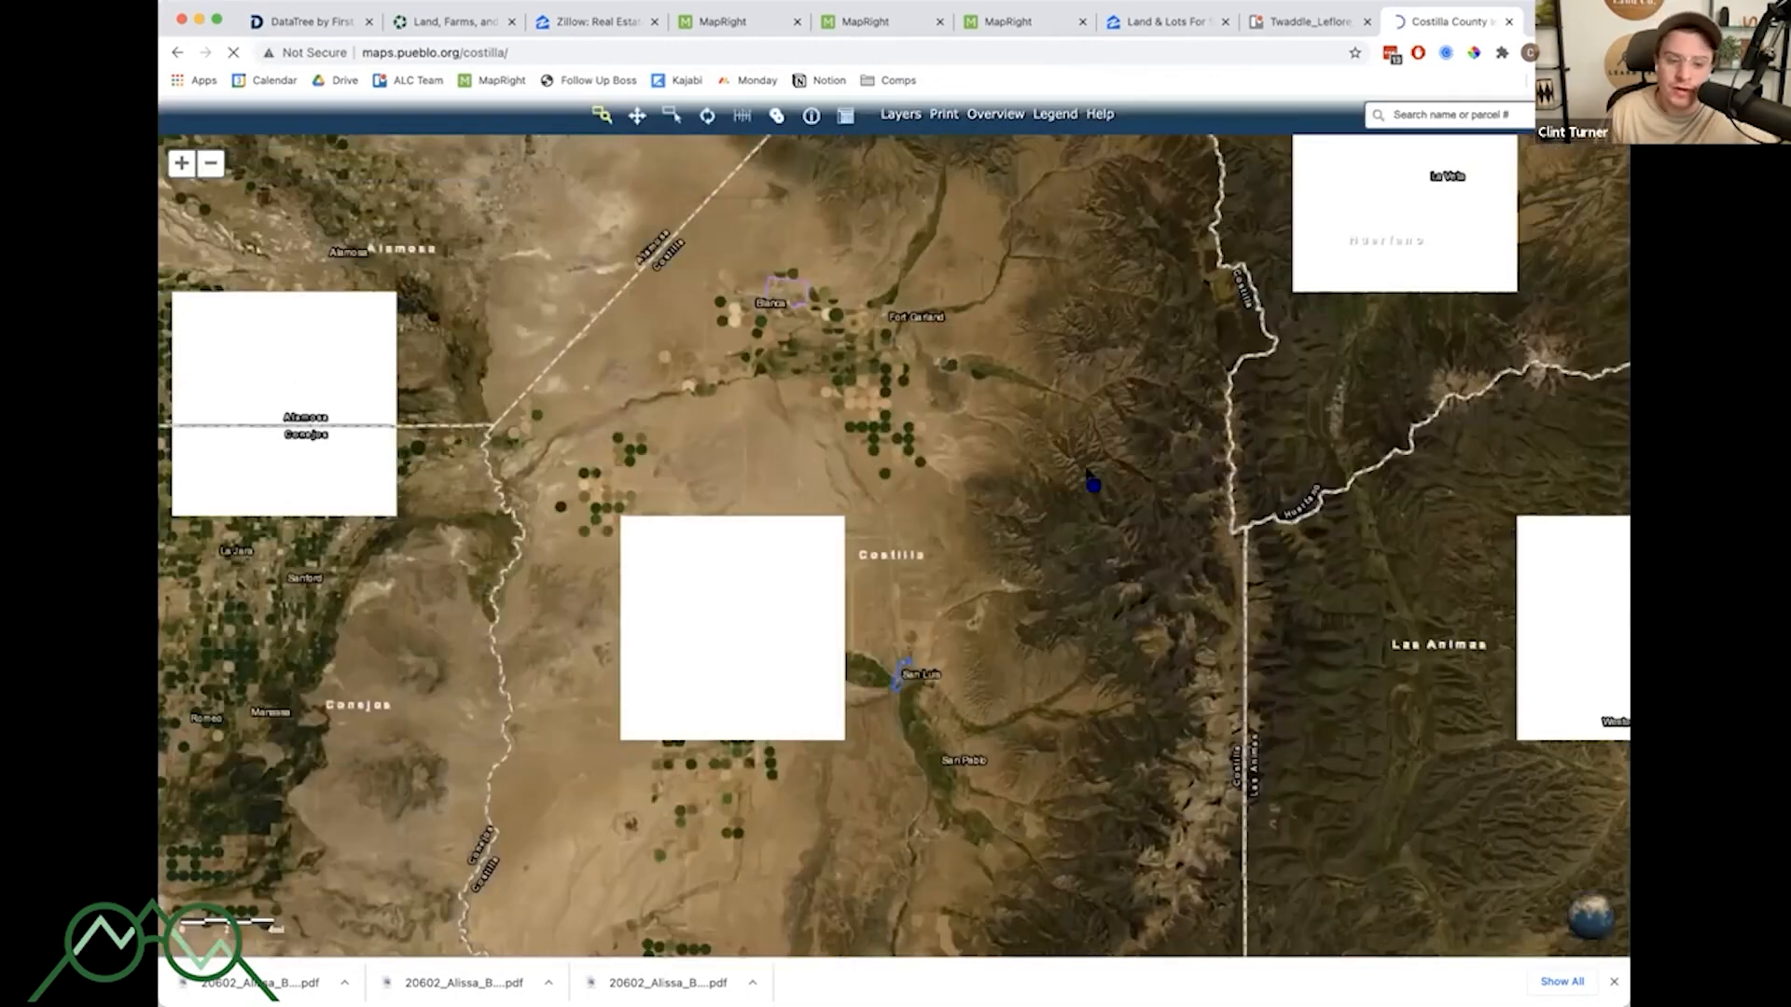
{"action": "left_click_drag", "start_coordinate": [898, 415], "coordinate": [901, 416]}
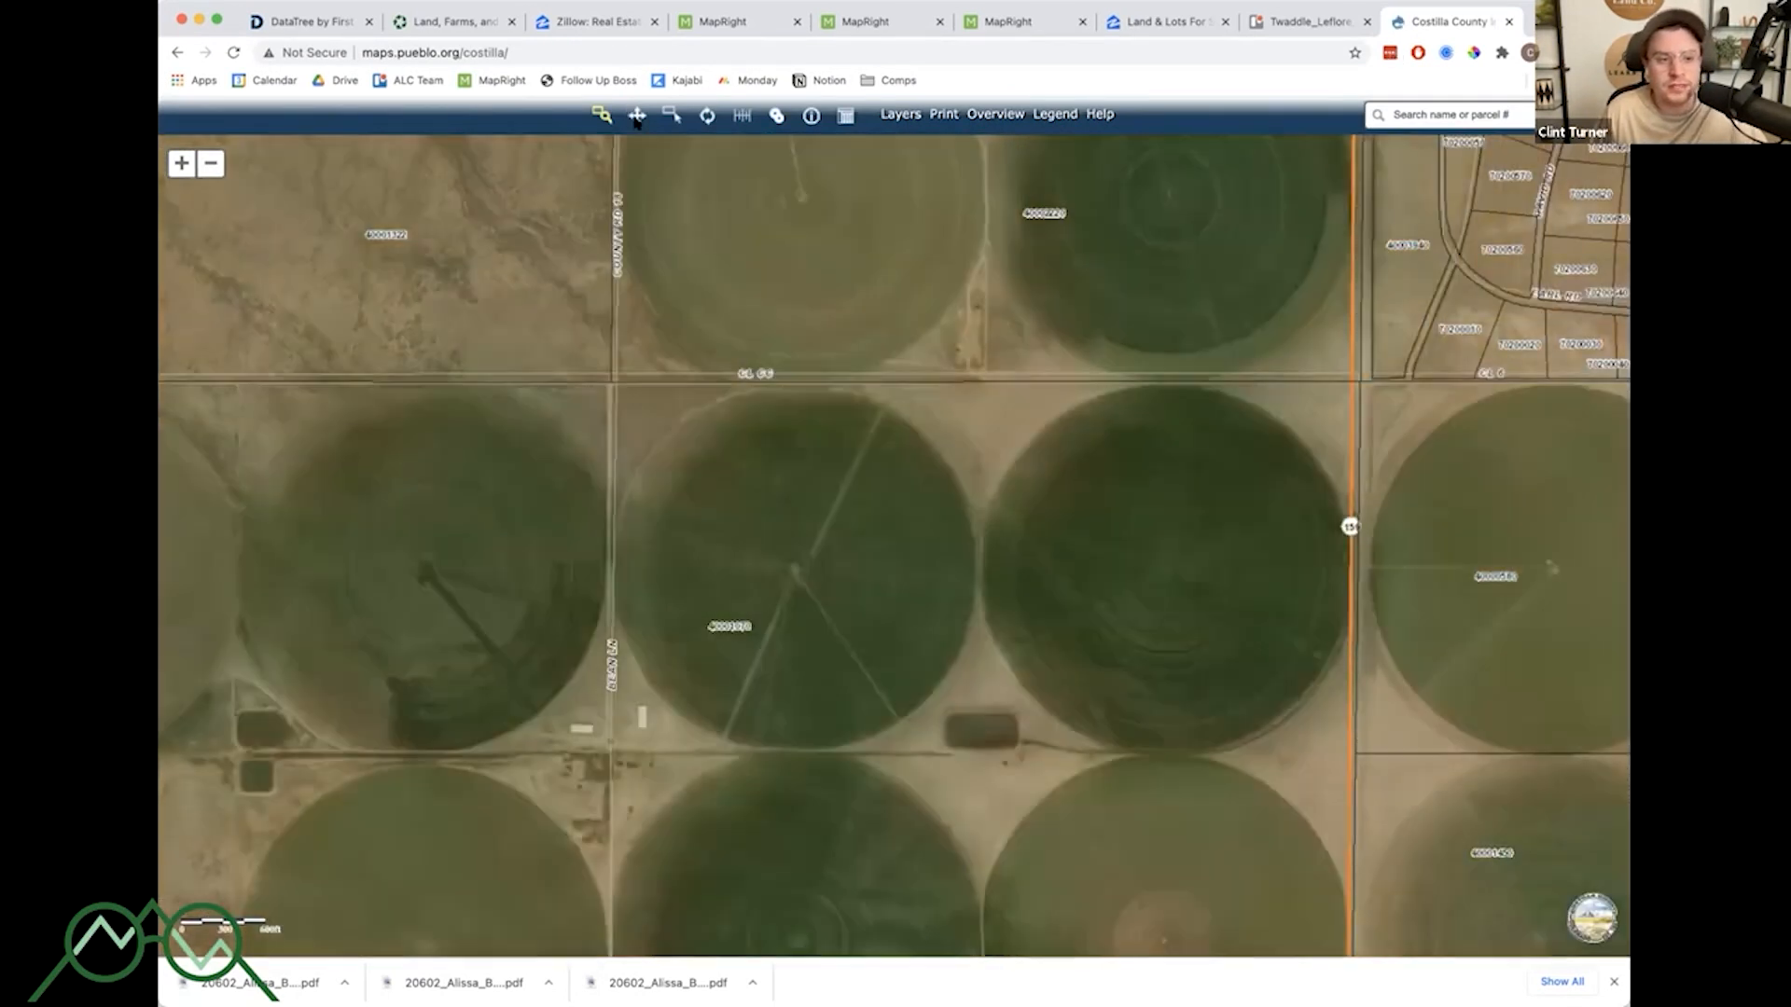
{"action": "left_click", "coordinate": [637, 119]}
{"action": "scroll", "coordinate": [1007, 399], "scroll_direction": "down", "scroll_amount": 9}
{"action": "scroll", "coordinate": [1007, 399], "scroll_direction": "up", "scroll_amount": 5}
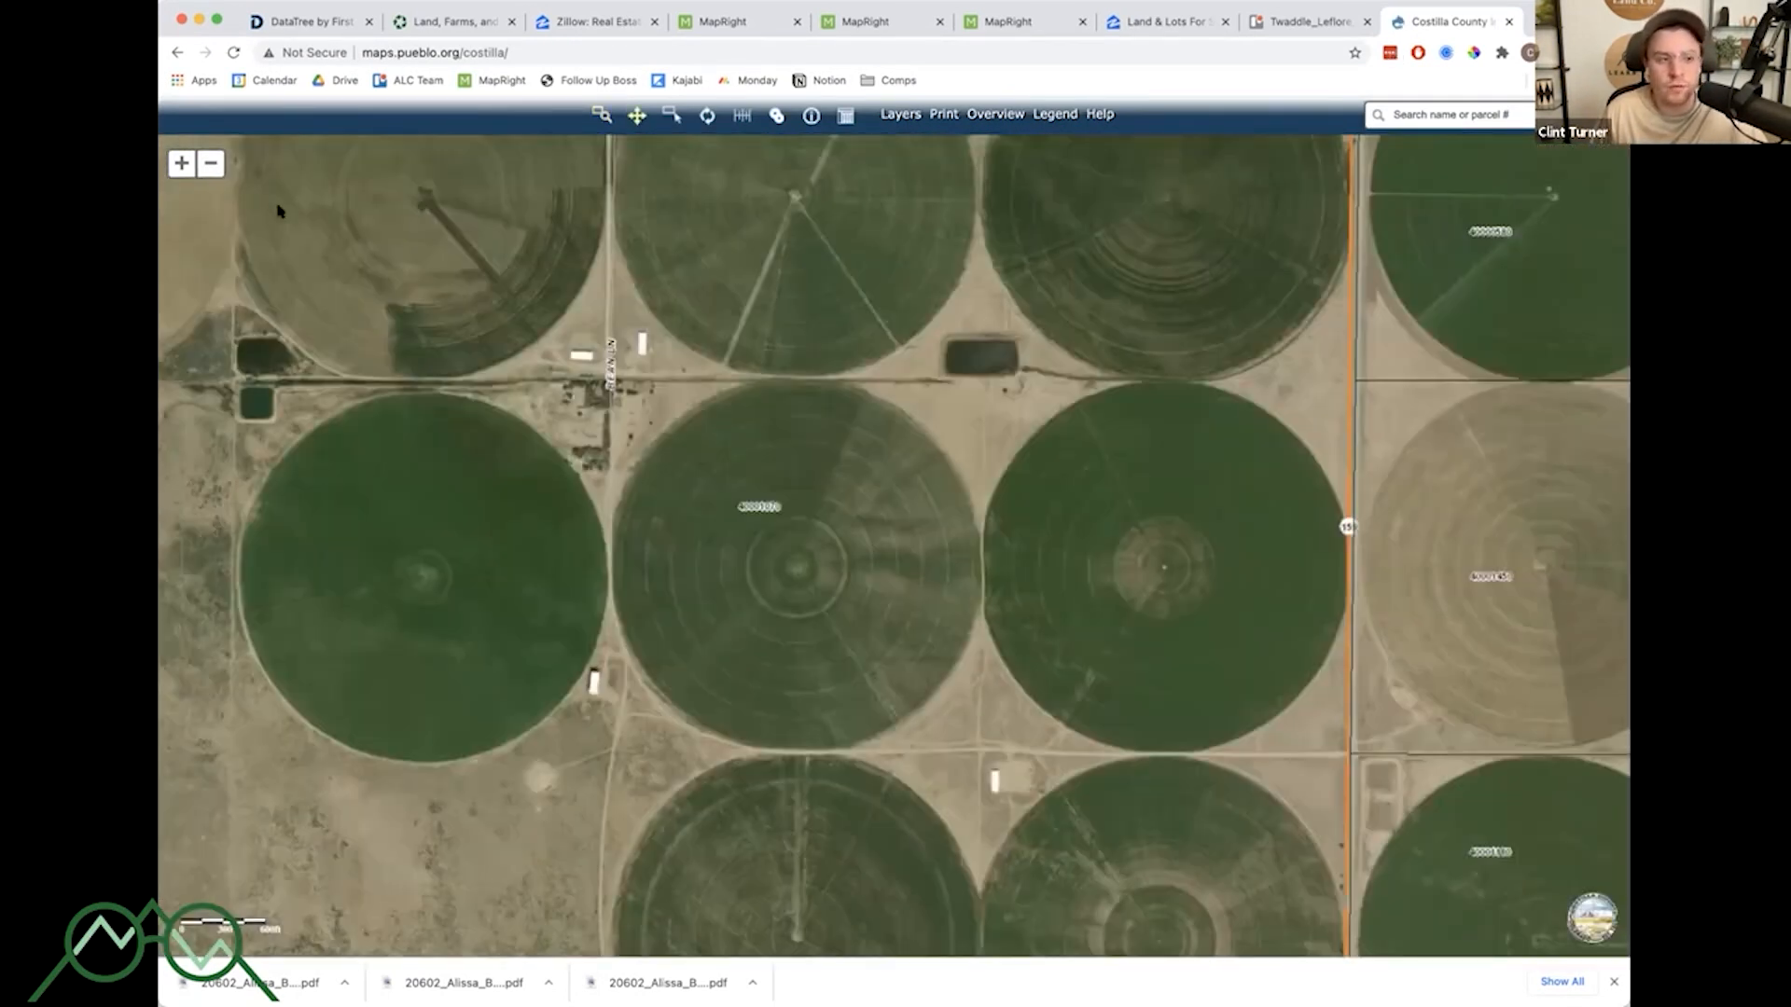
{"action": "left_click", "coordinate": [211, 165]}
{"action": "left_click", "coordinate": [211, 165]}
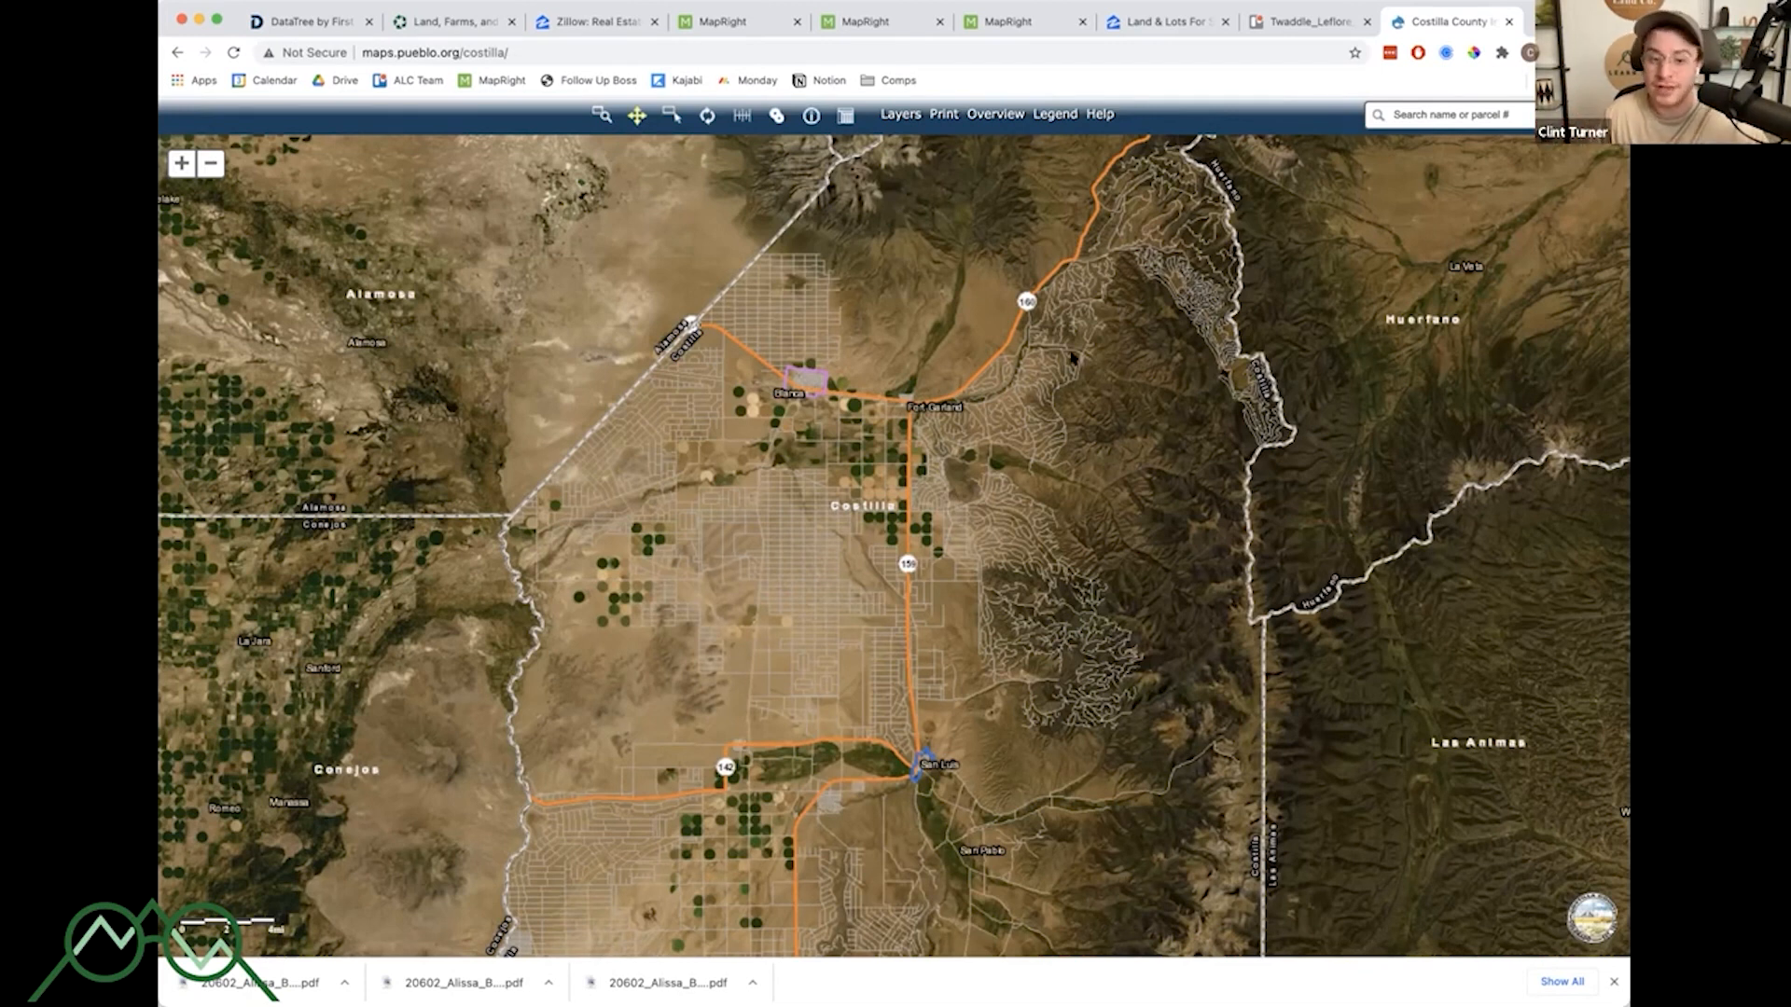
{"action": "left_click", "coordinate": [1022, 416]}
{"action": "scroll", "coordinate": [1148, 505], "scroll_direction": "up", "scroll_amount": 12}
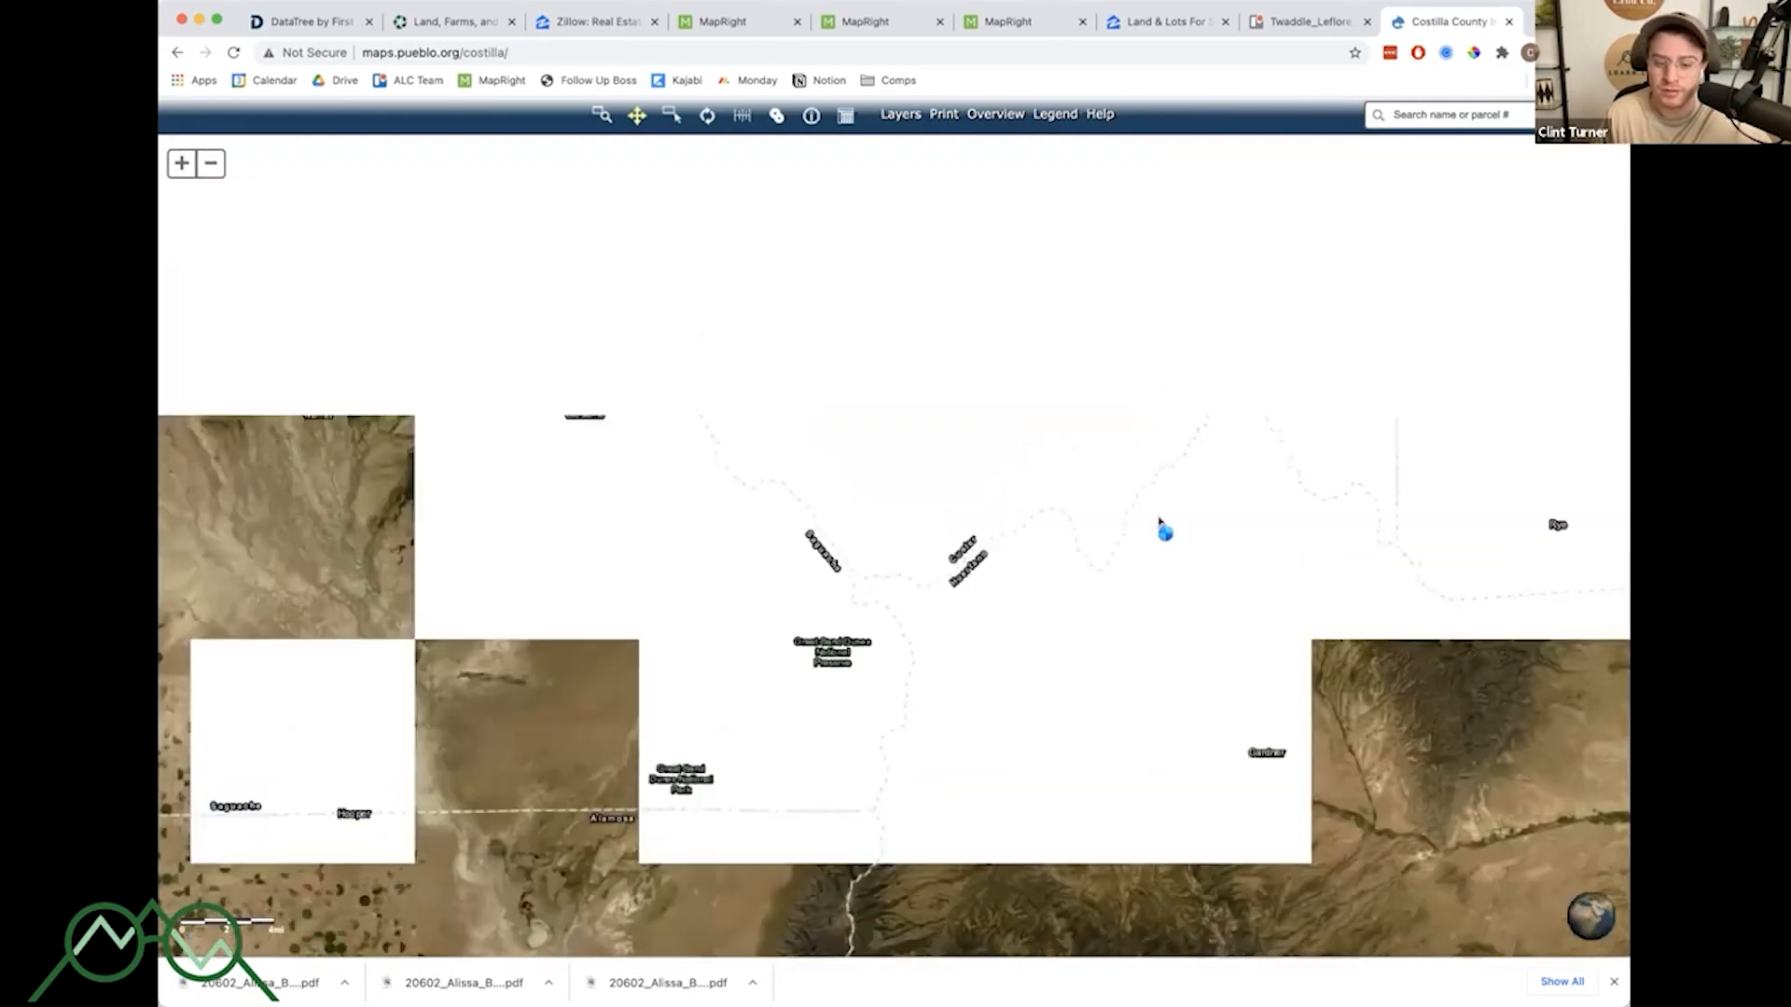
{"action": "scroll", "coordinate": [1153, 505], "scroll_direction": "down", "scroll_amount": 8}
{"action": "scroll", "coordinate": [1153, 503], "scroll_direction": "down", "scroll_amount": 8}
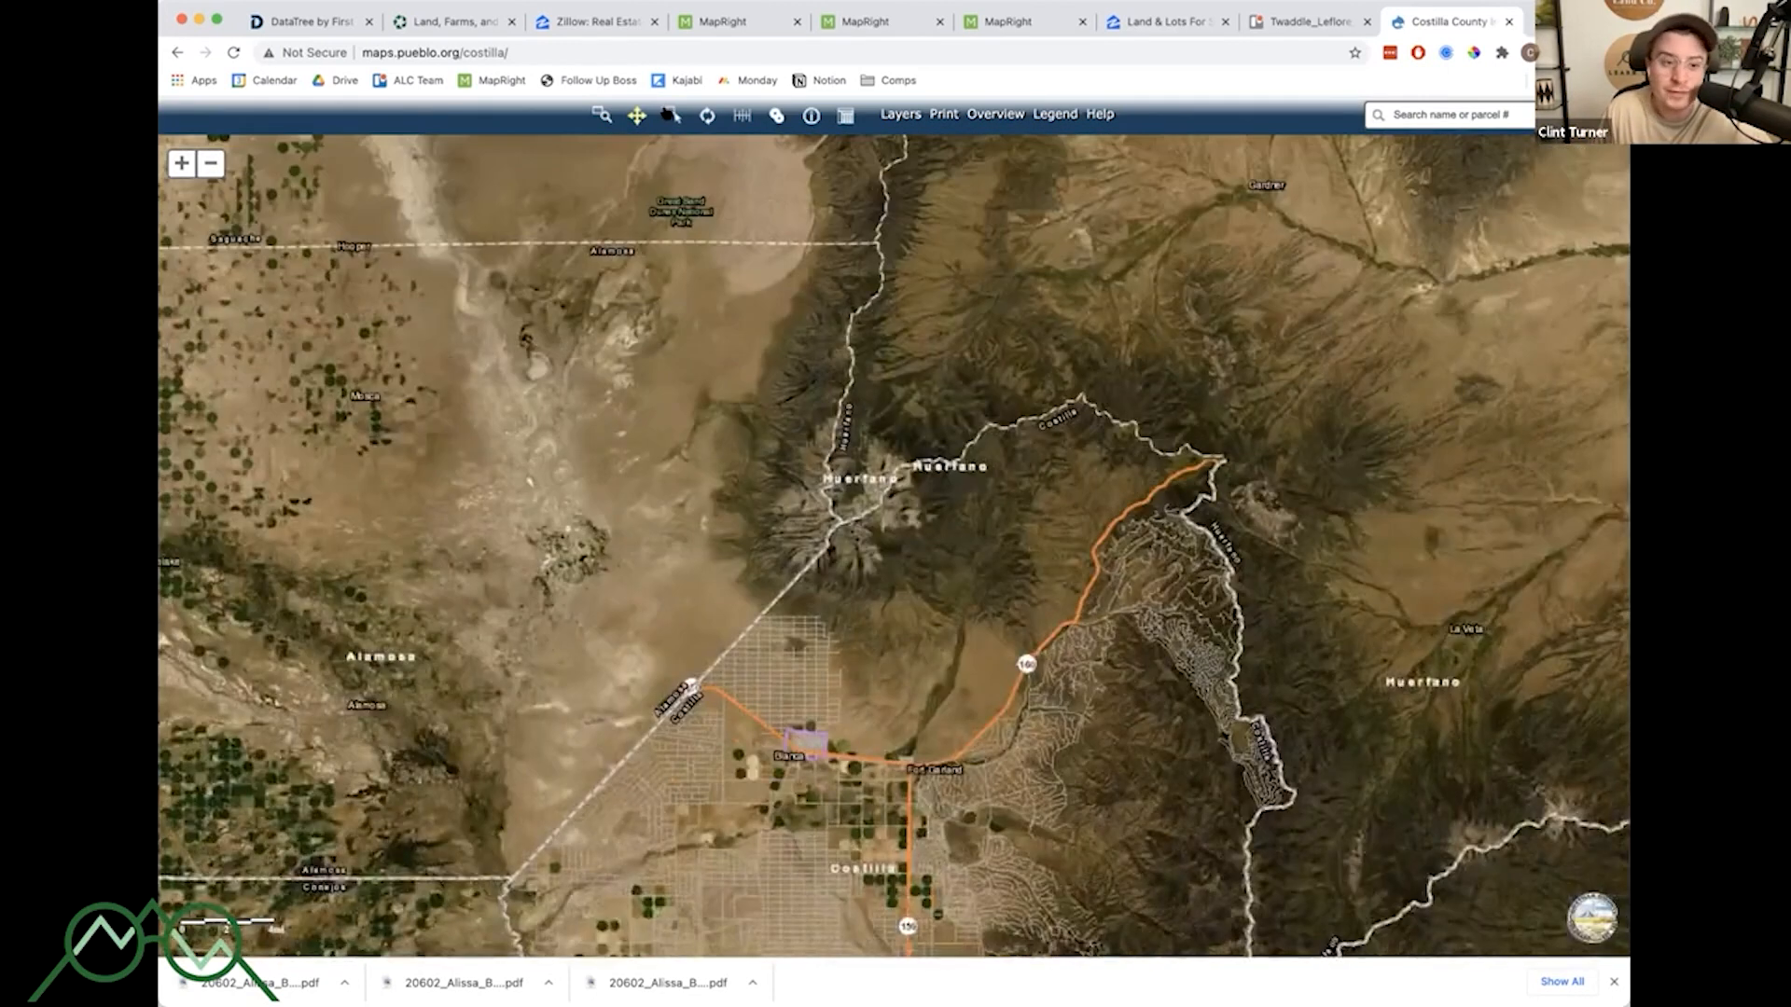
- Select a group of parcels on the county map with the selection tool, then close the selected features table
{"action": "left_click", "coordinate": [672, 115]}
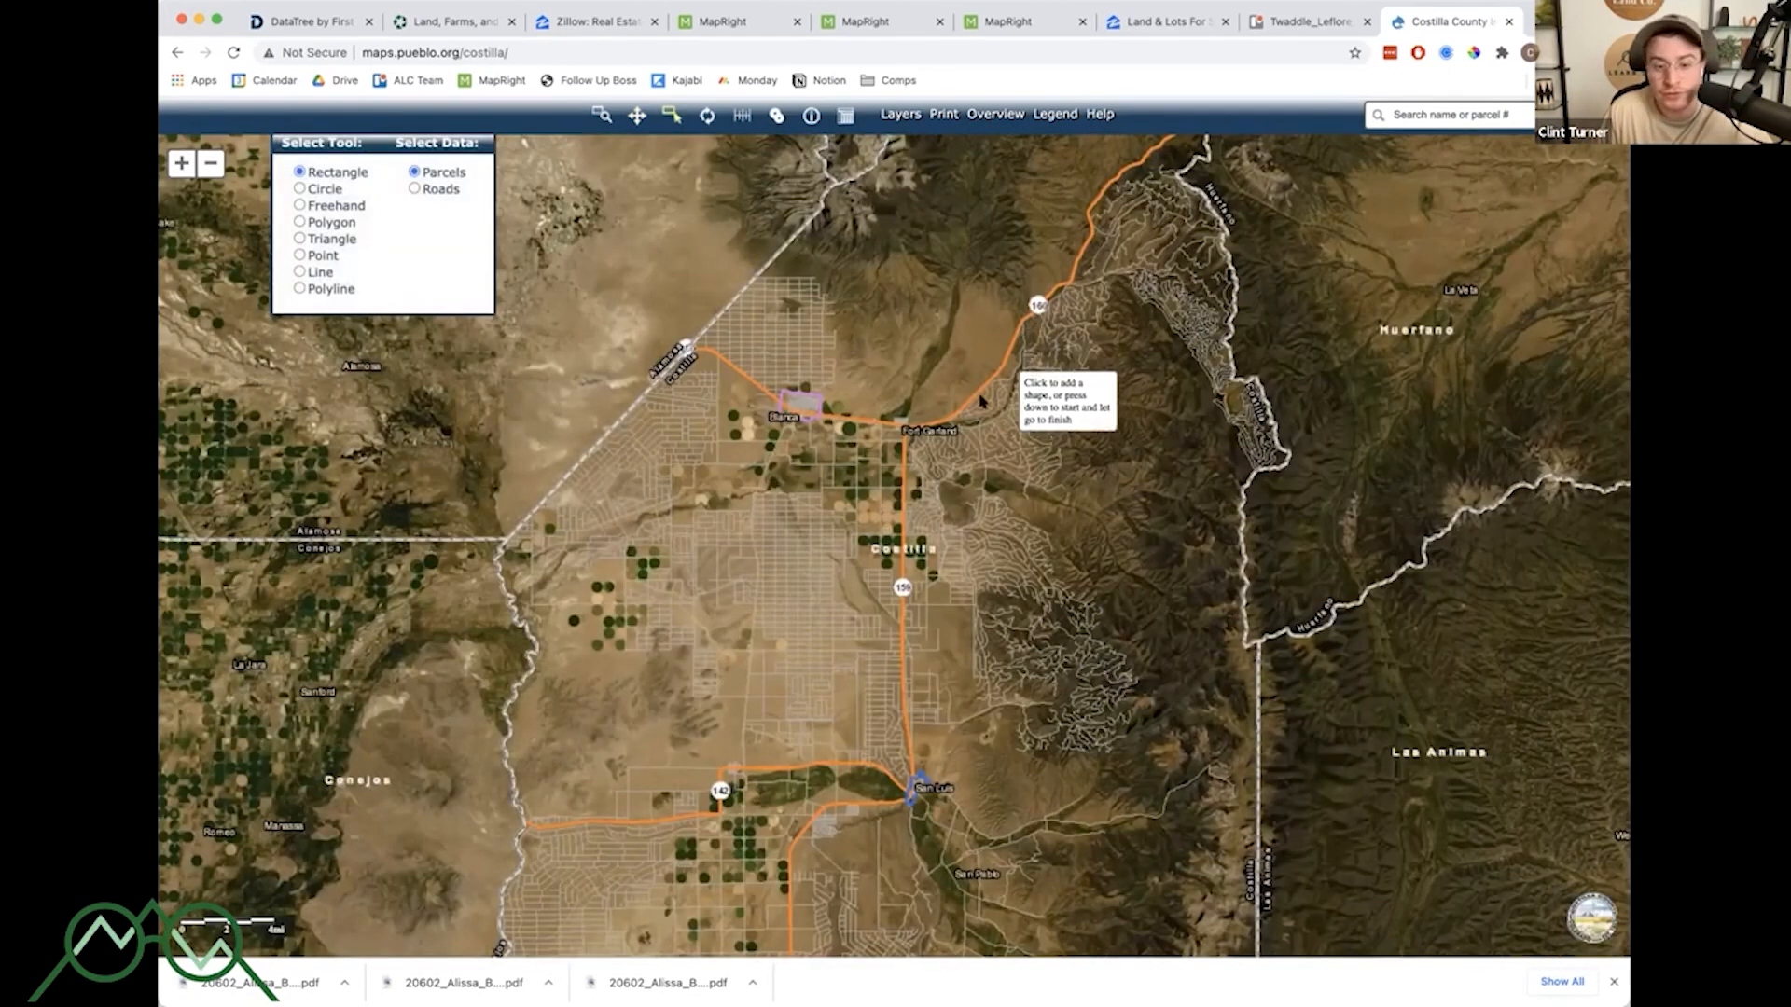
{"action": "left_click", "coordinate": [1030, 457]}
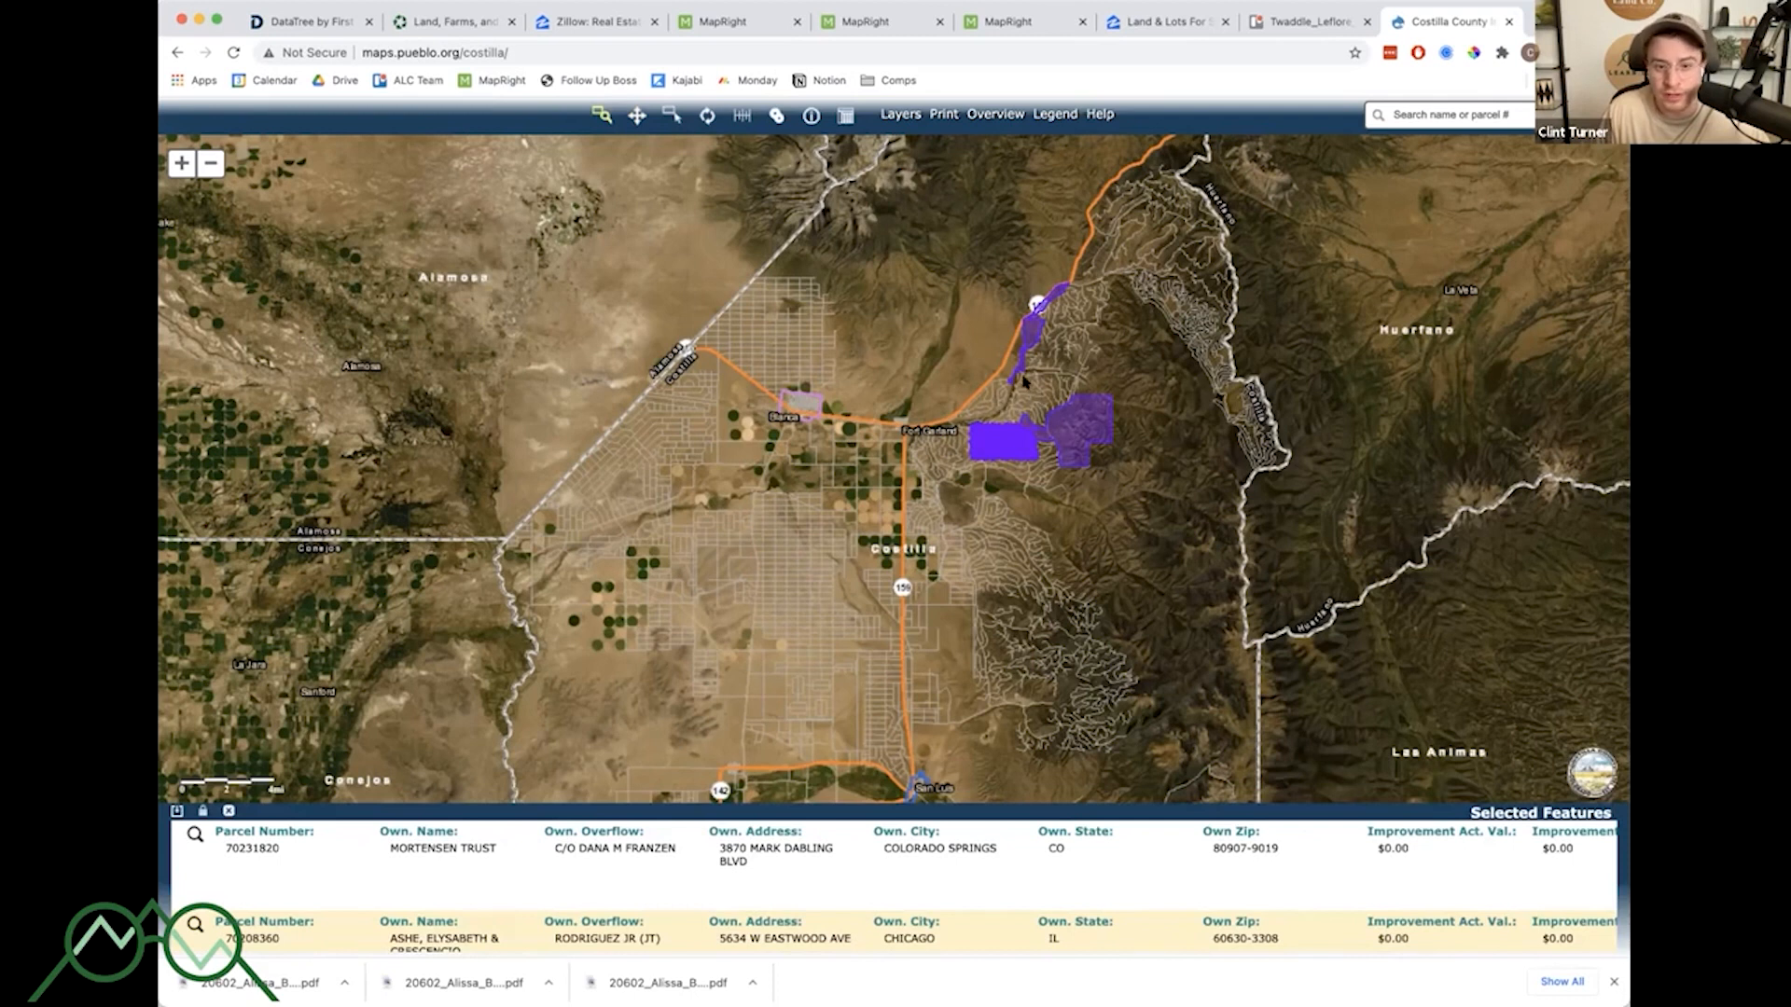
{"action": "left_click", "coordinate": [230, 811]}
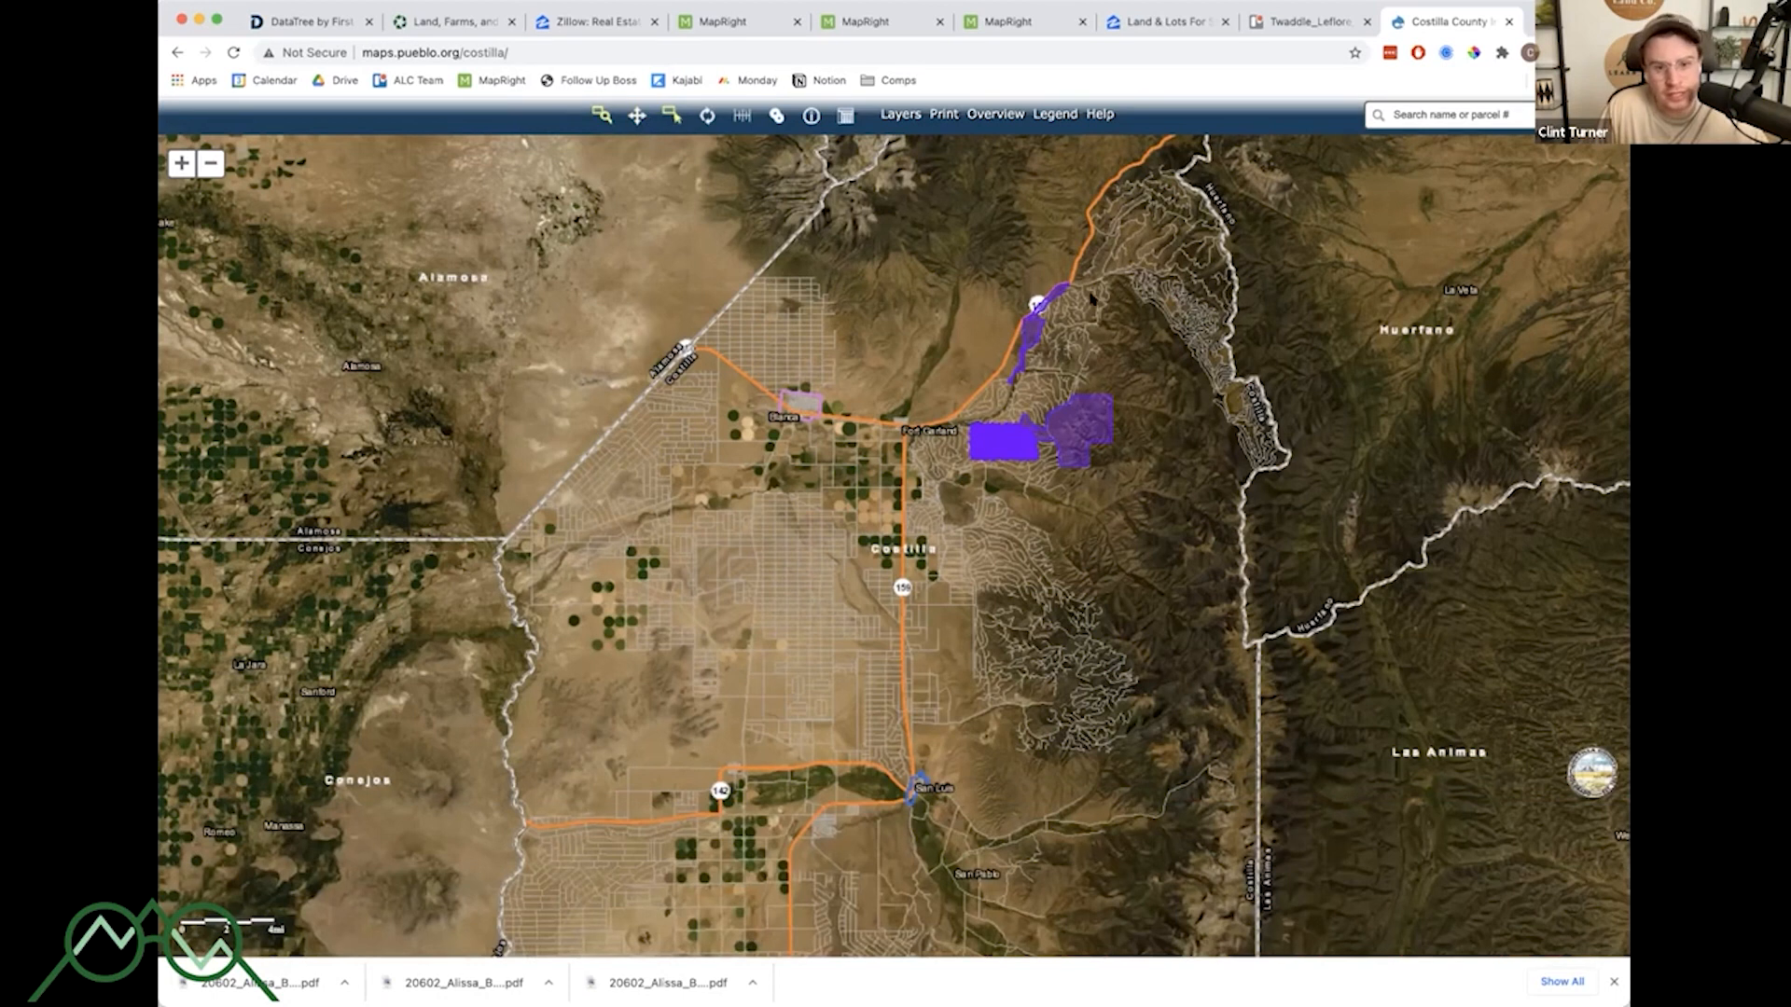
- Zoom into a subdivision, select a single parcel and scroll through its owner, value and legal description details
{"action": "left_click_drag", "start_coordinate": [1030, 380], "coordinate": [1068, 402]}
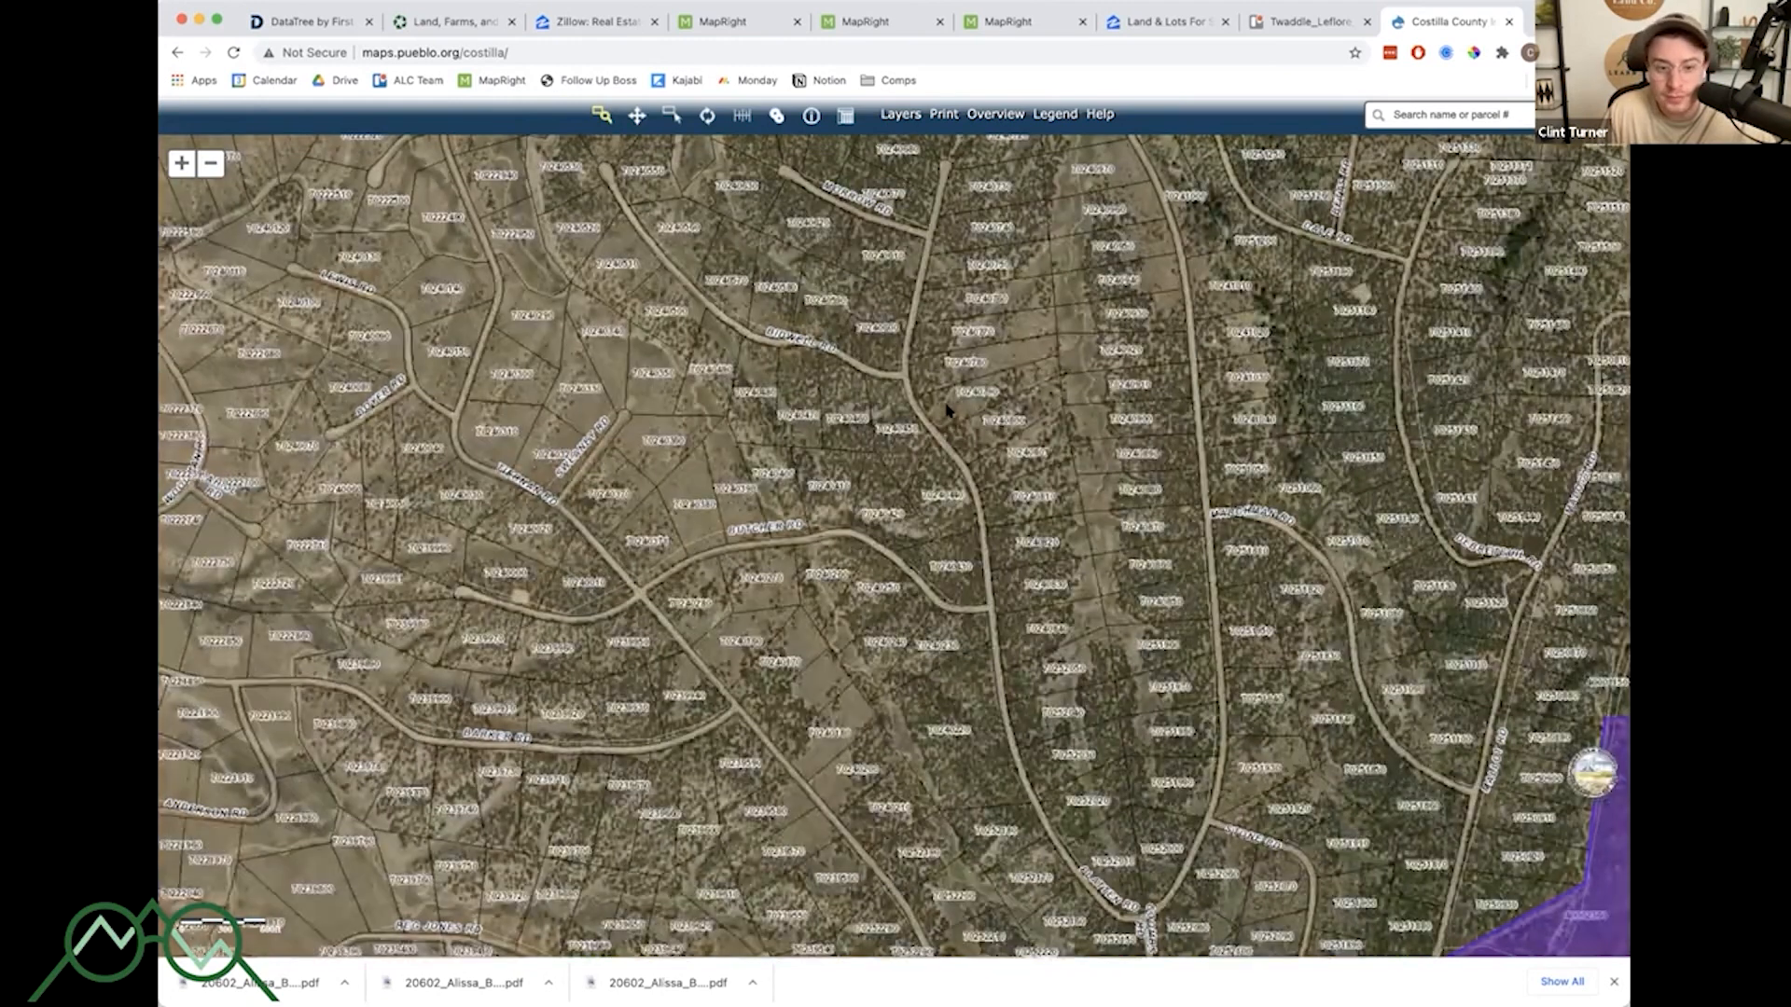
{"action": "scroll", "coordinate": [948, 413], "scroll_direction": "up", "scroll_amount": 3}
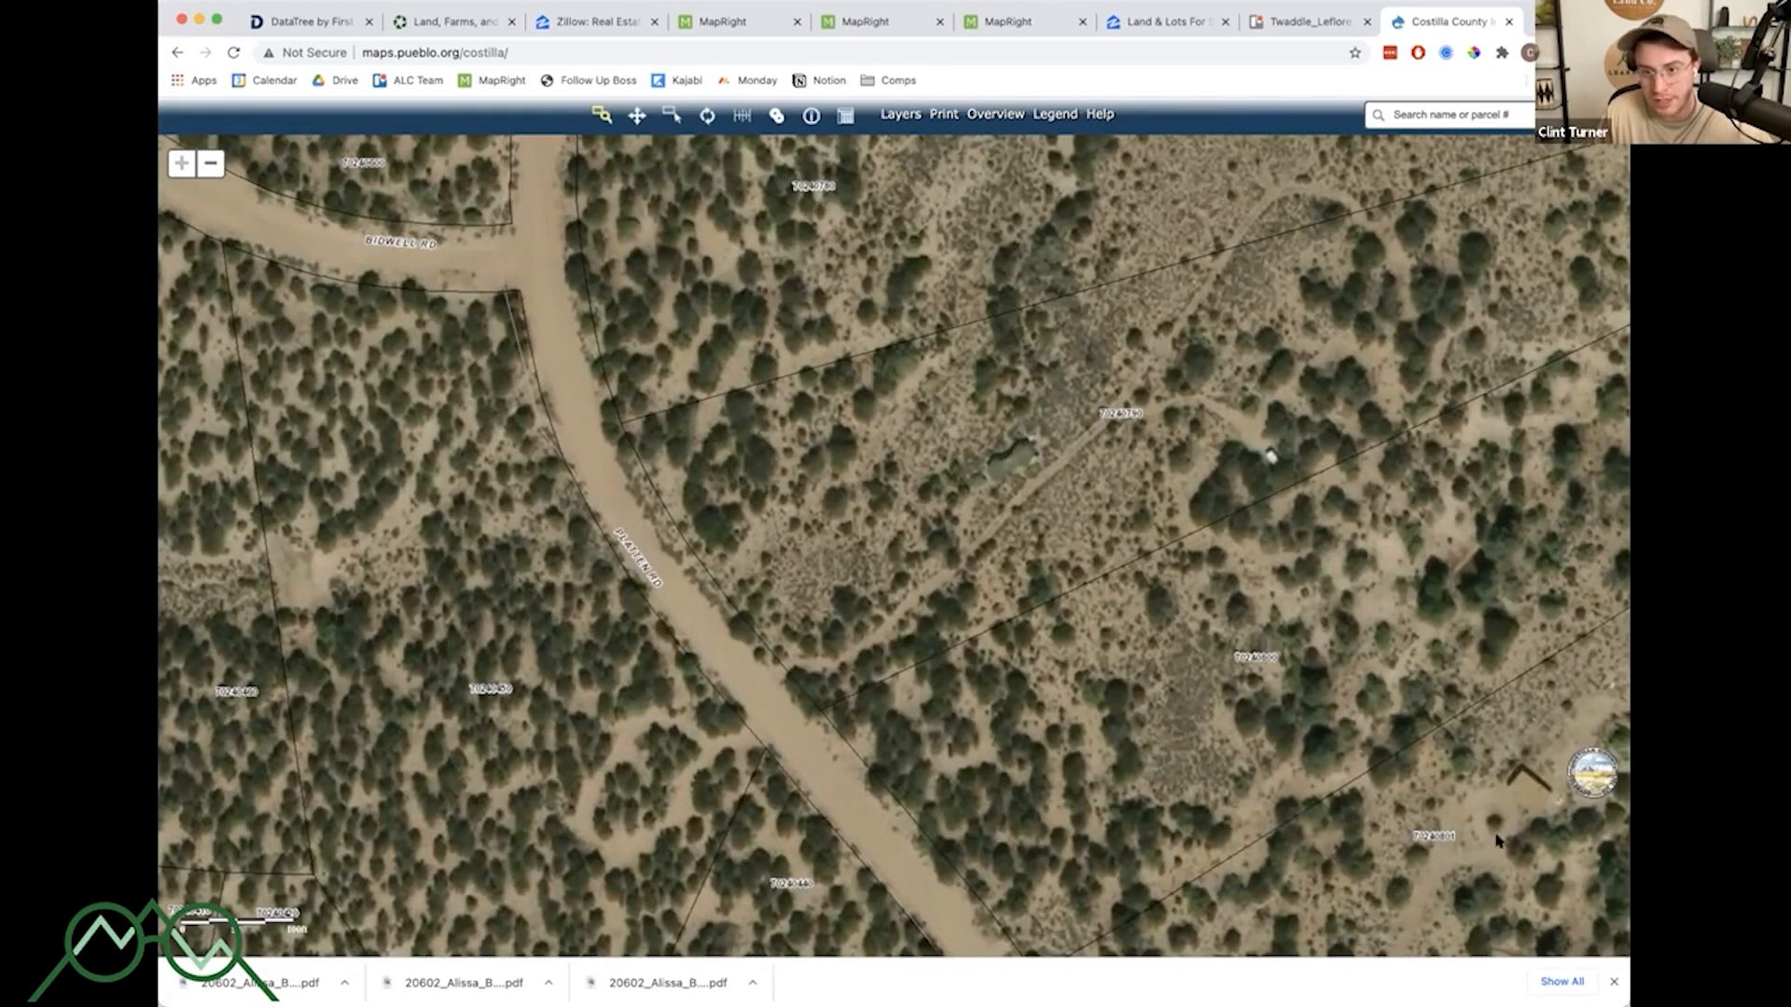
{"action": "left_click", "coordinate": [670, 117]}
{"action": "left_click", "coordinate": [1035, 431]}
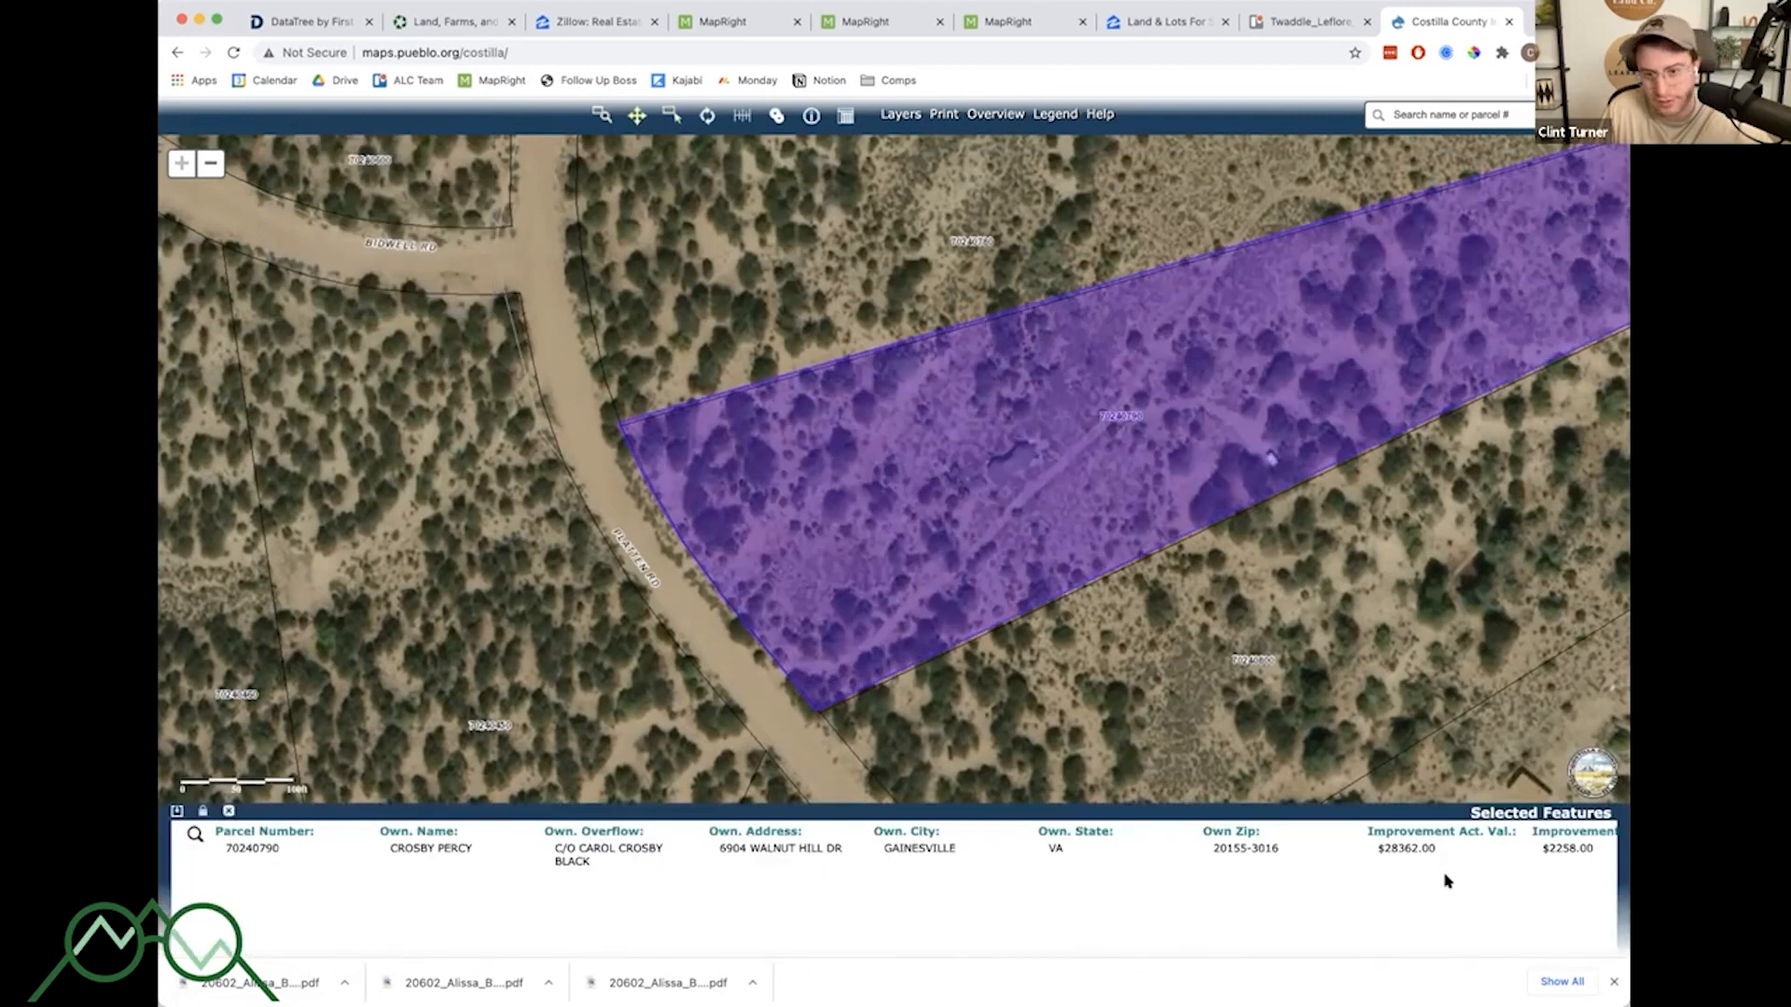
{"action": "scroll", "coordinate": [1447, 880], "scroll_direction": "right", "scroll_amount": 10}
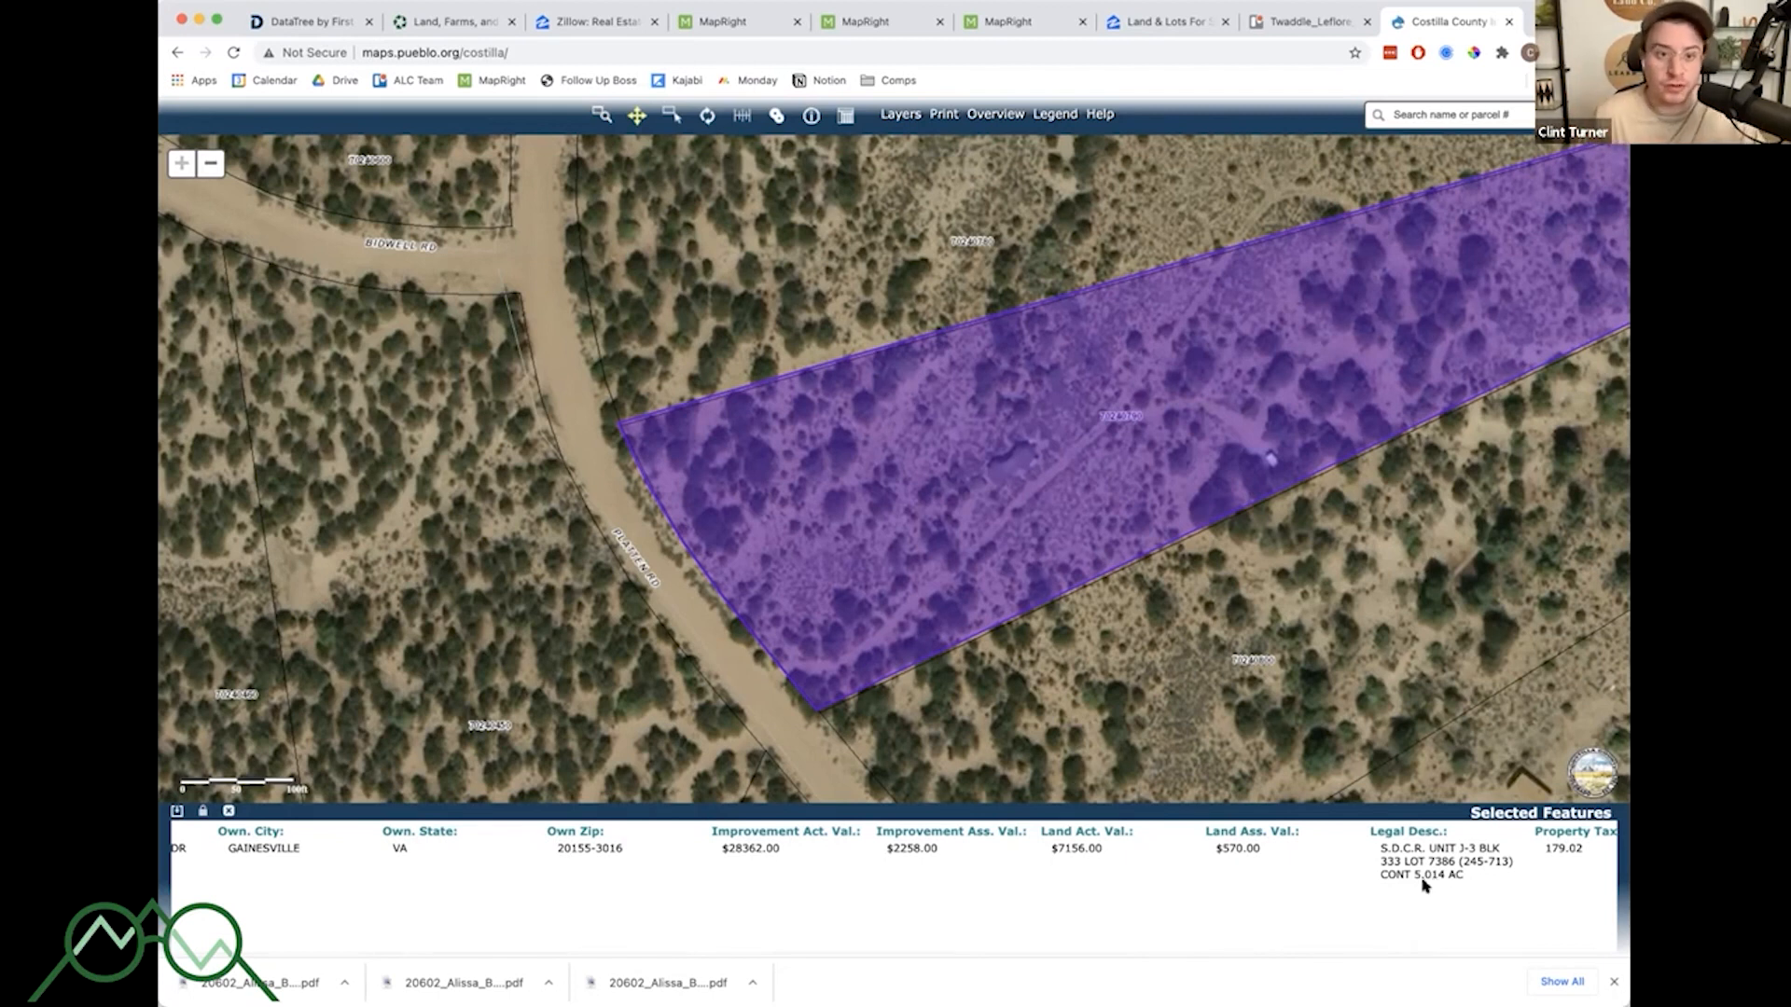
- Open the Layers panel and expand the opacity settings for Streams, Streets, Parcels, Municipalities and World Labels
{"action": "left_click", "coordinate": [211, 164]}
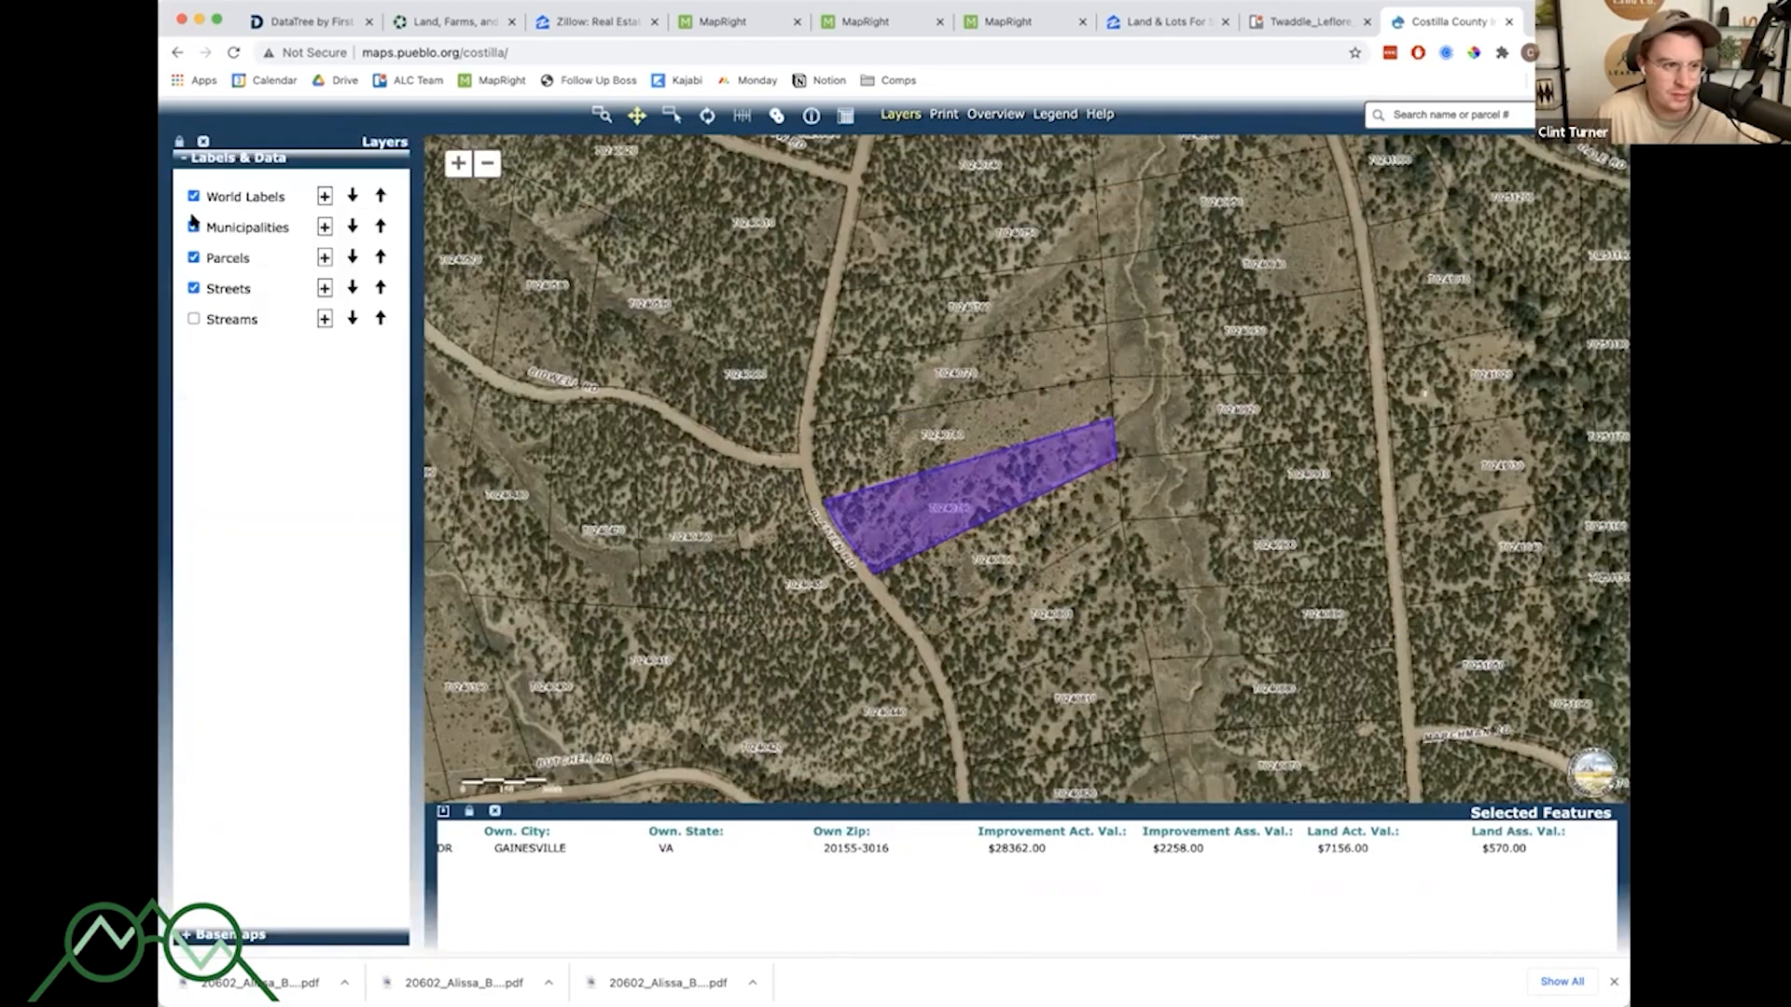
{"action": "left_click", "coordinate": [322, 319]}
{"action": "left_click", "coordinate": [325, 289]}
{"action": "left_click", "coordinate": [324, 258]}
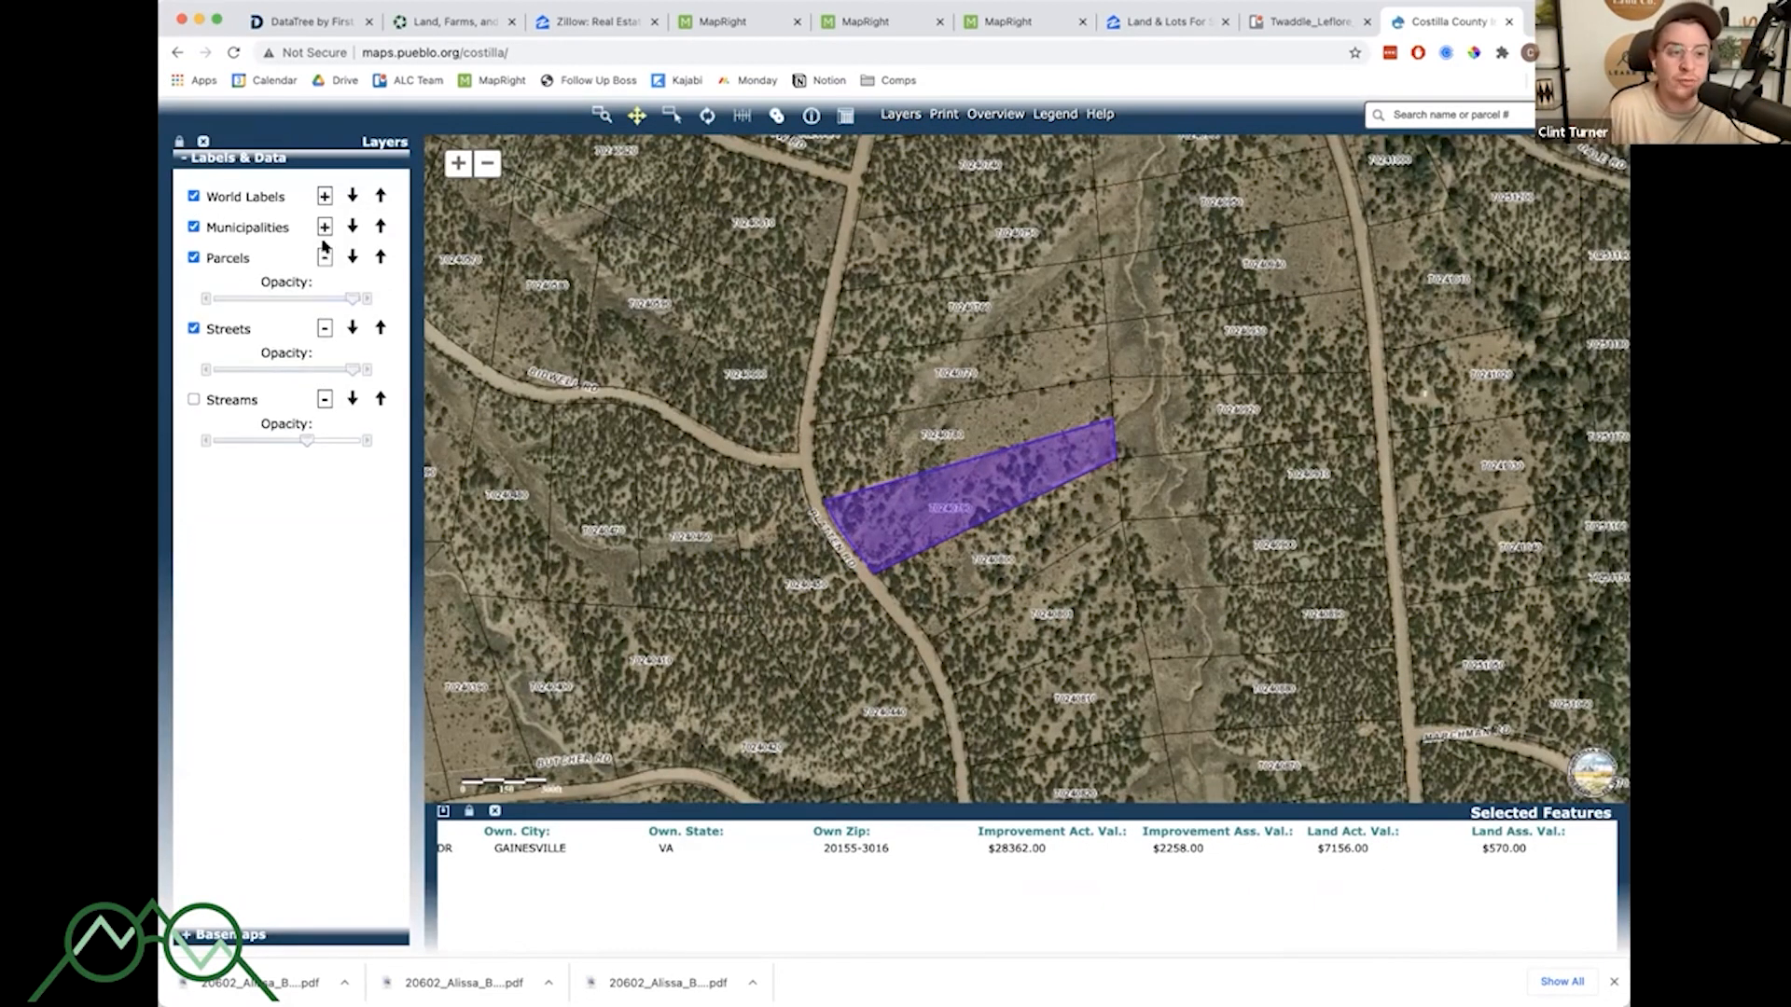
{"action": "left_click", "coordinate": [324, 227]}
{"action": "left_click", "coordinate": [324, 196]}
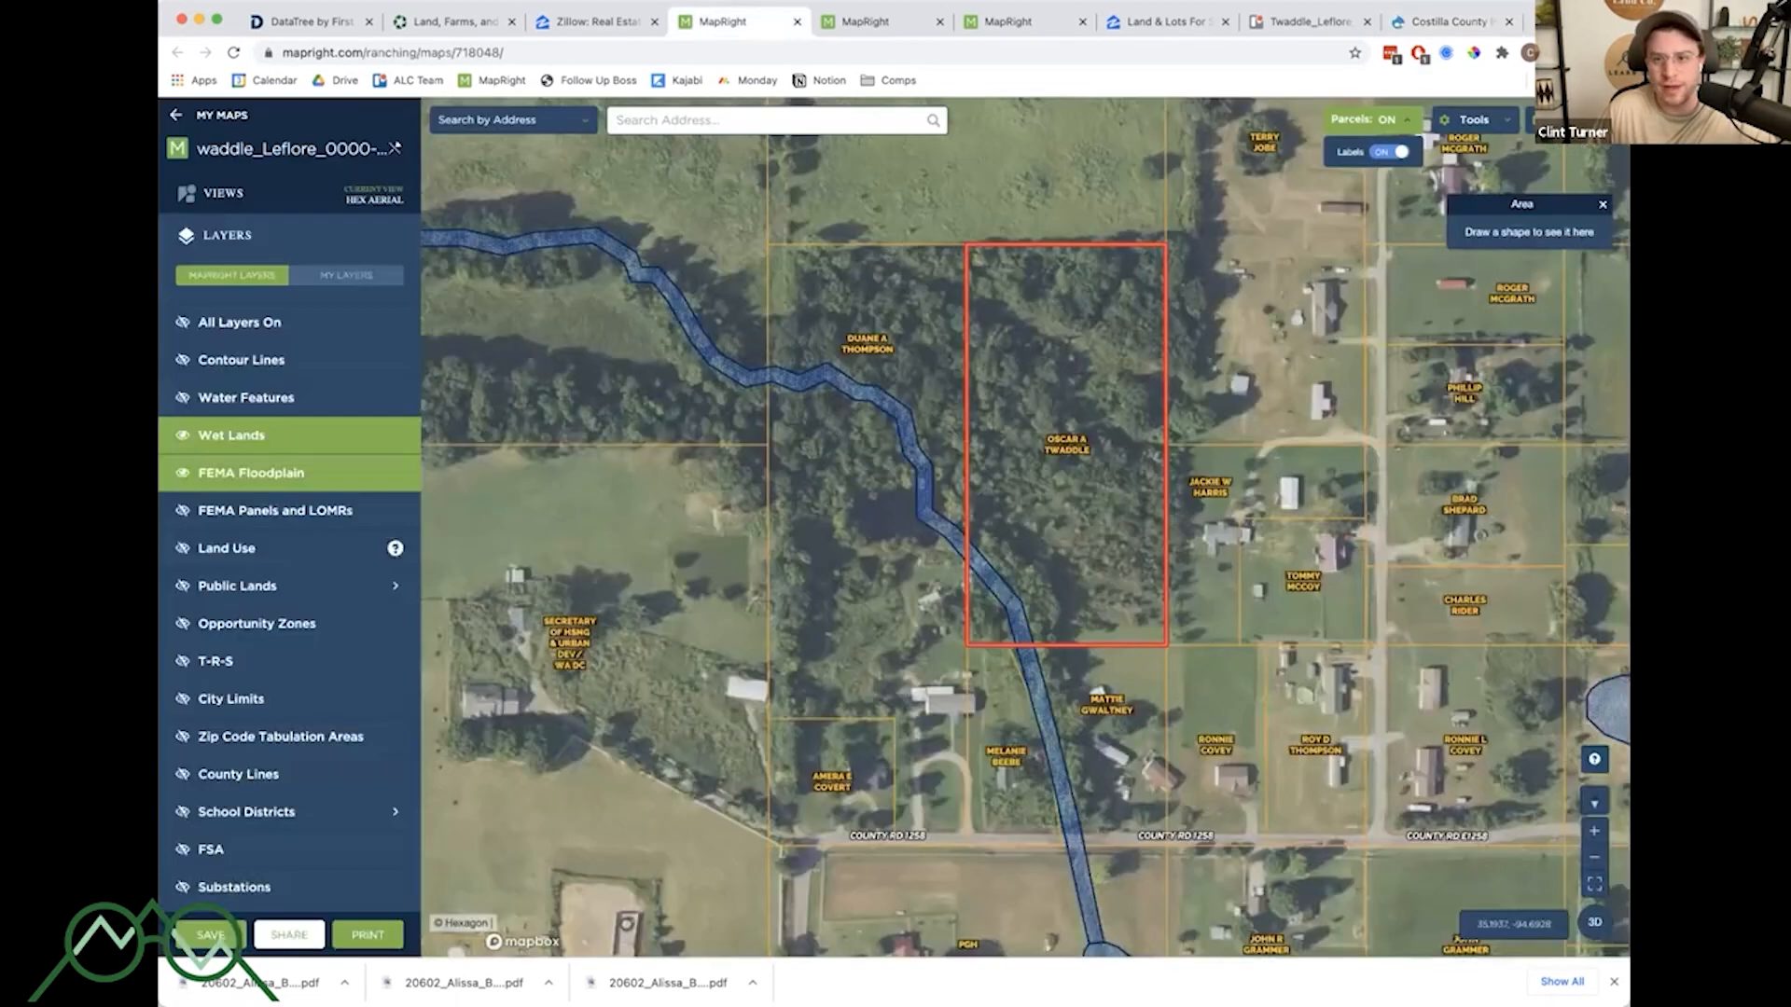
- Switch back to the MapRight tab and toggle the Contour Lines layer on and off
{"action": "left_click", "coordinate": [723, 28]}
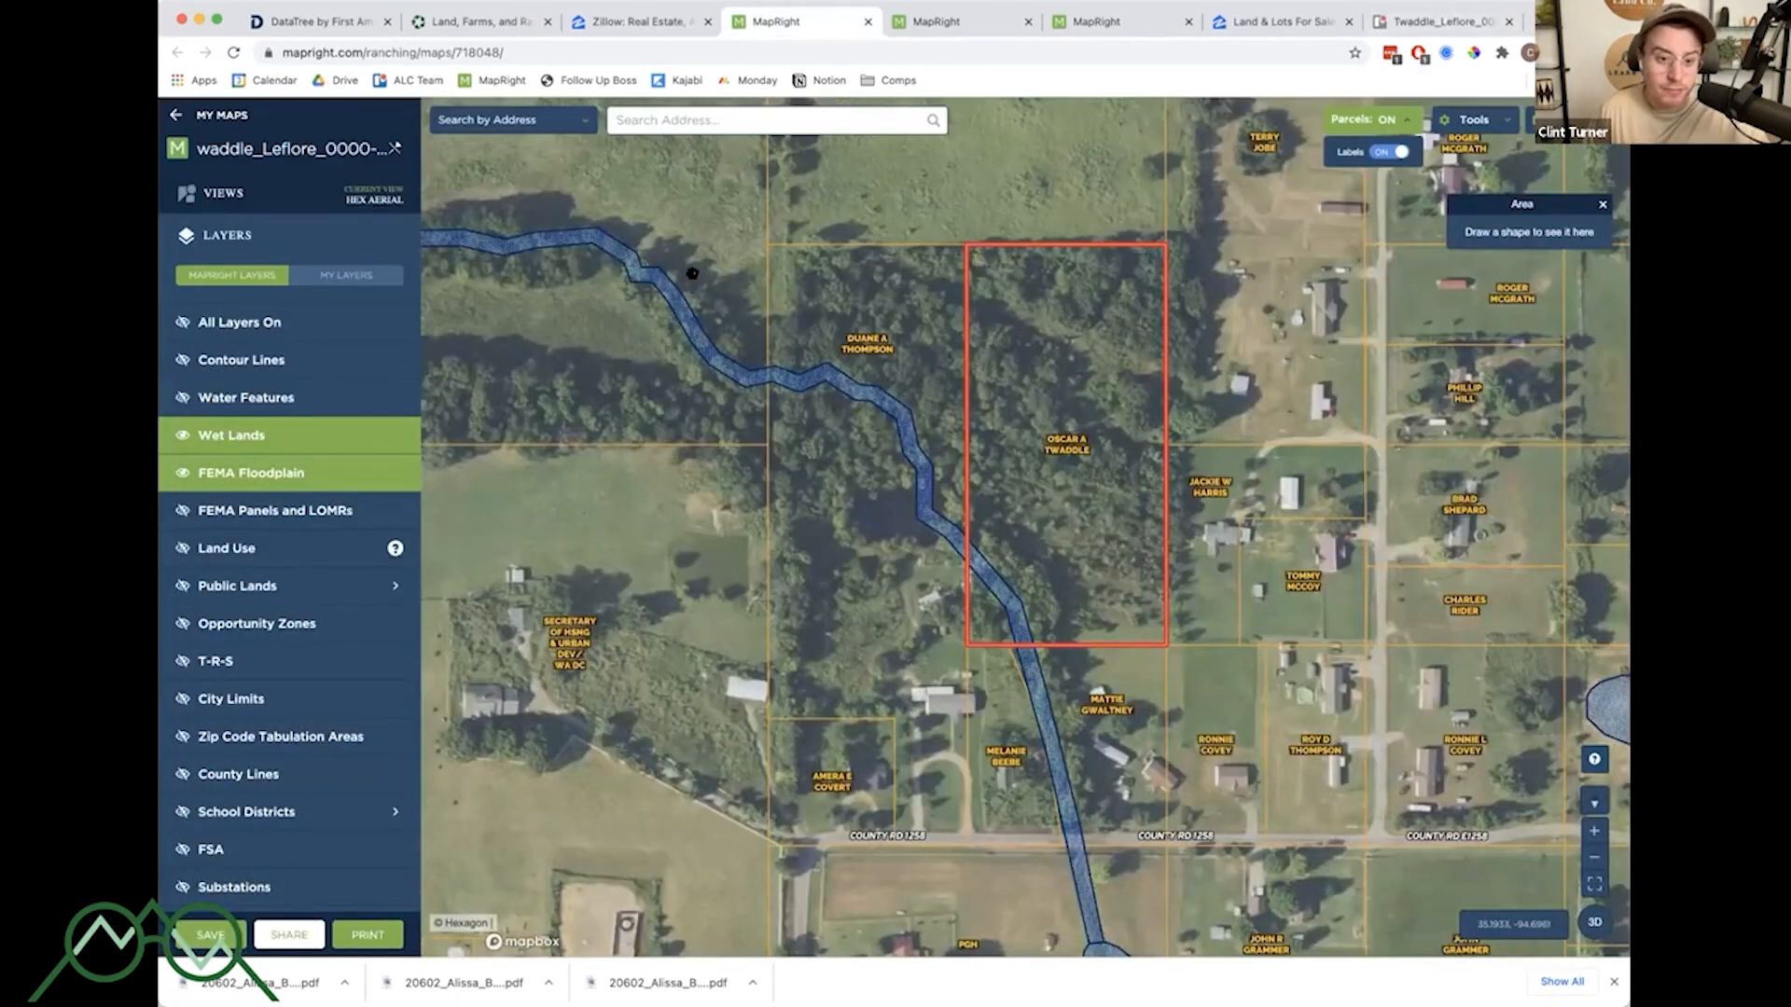
{"action": "left_click", "coordinate": [281, 363]}
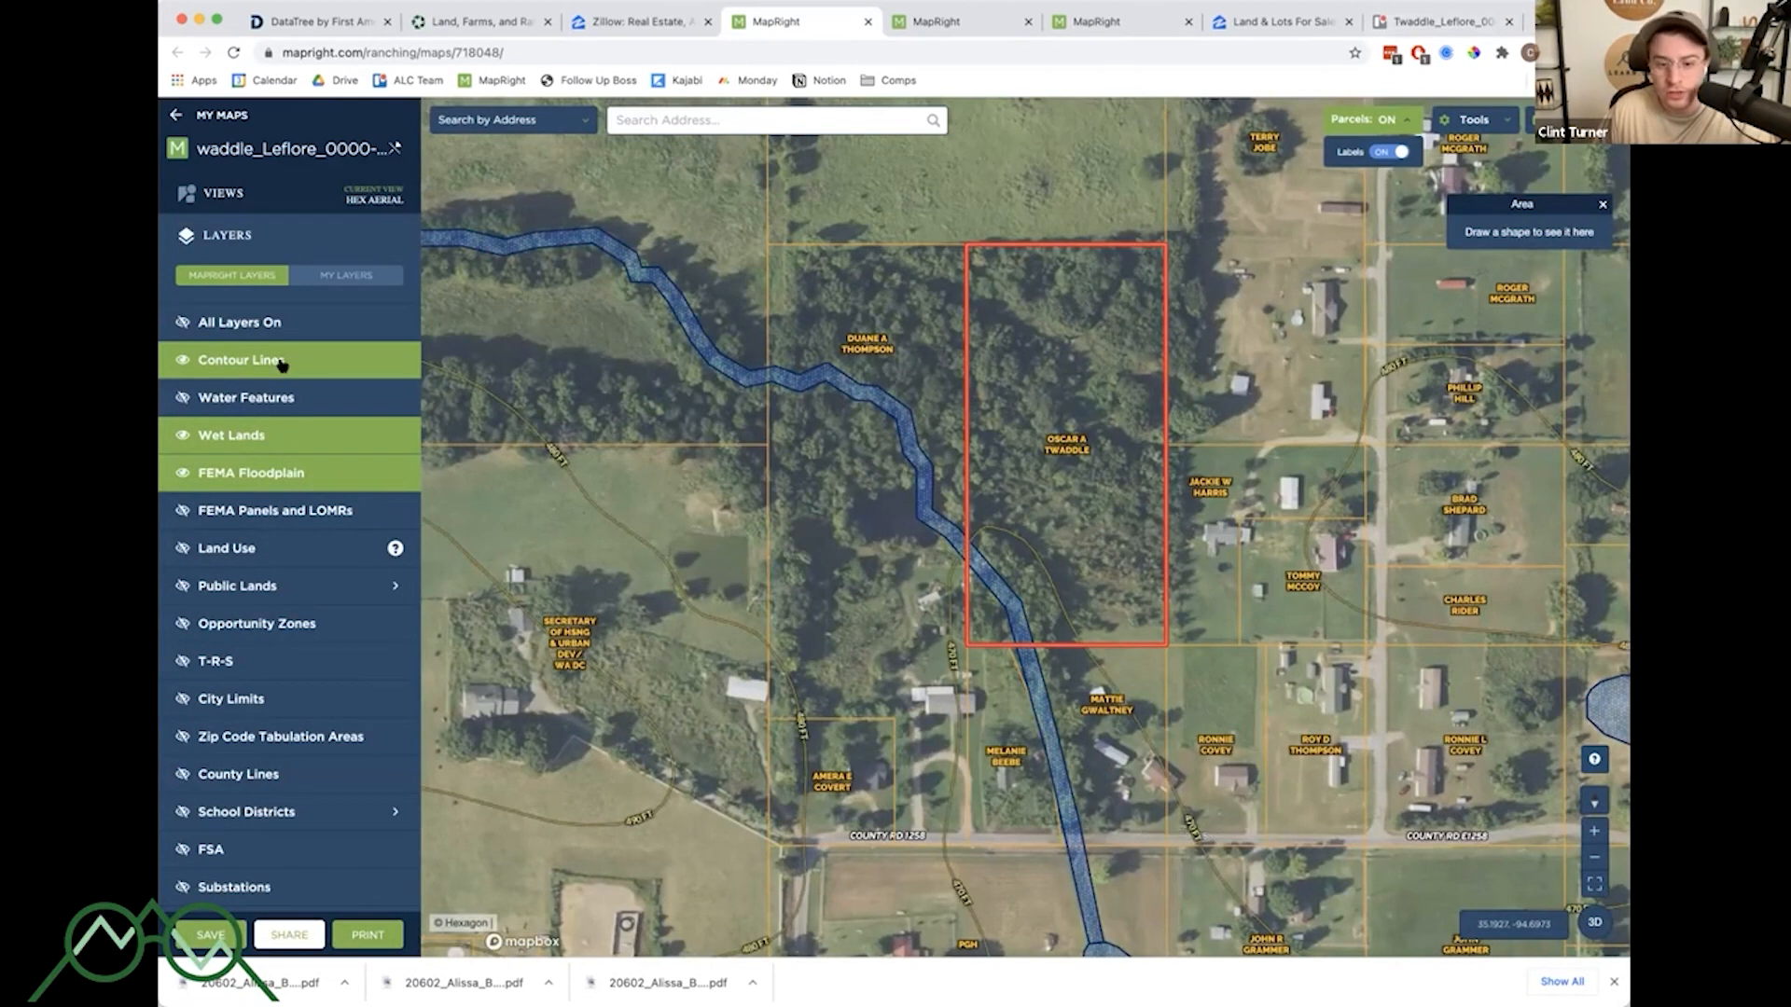
{"action": "left_click", "coordinate": [266, 369]}
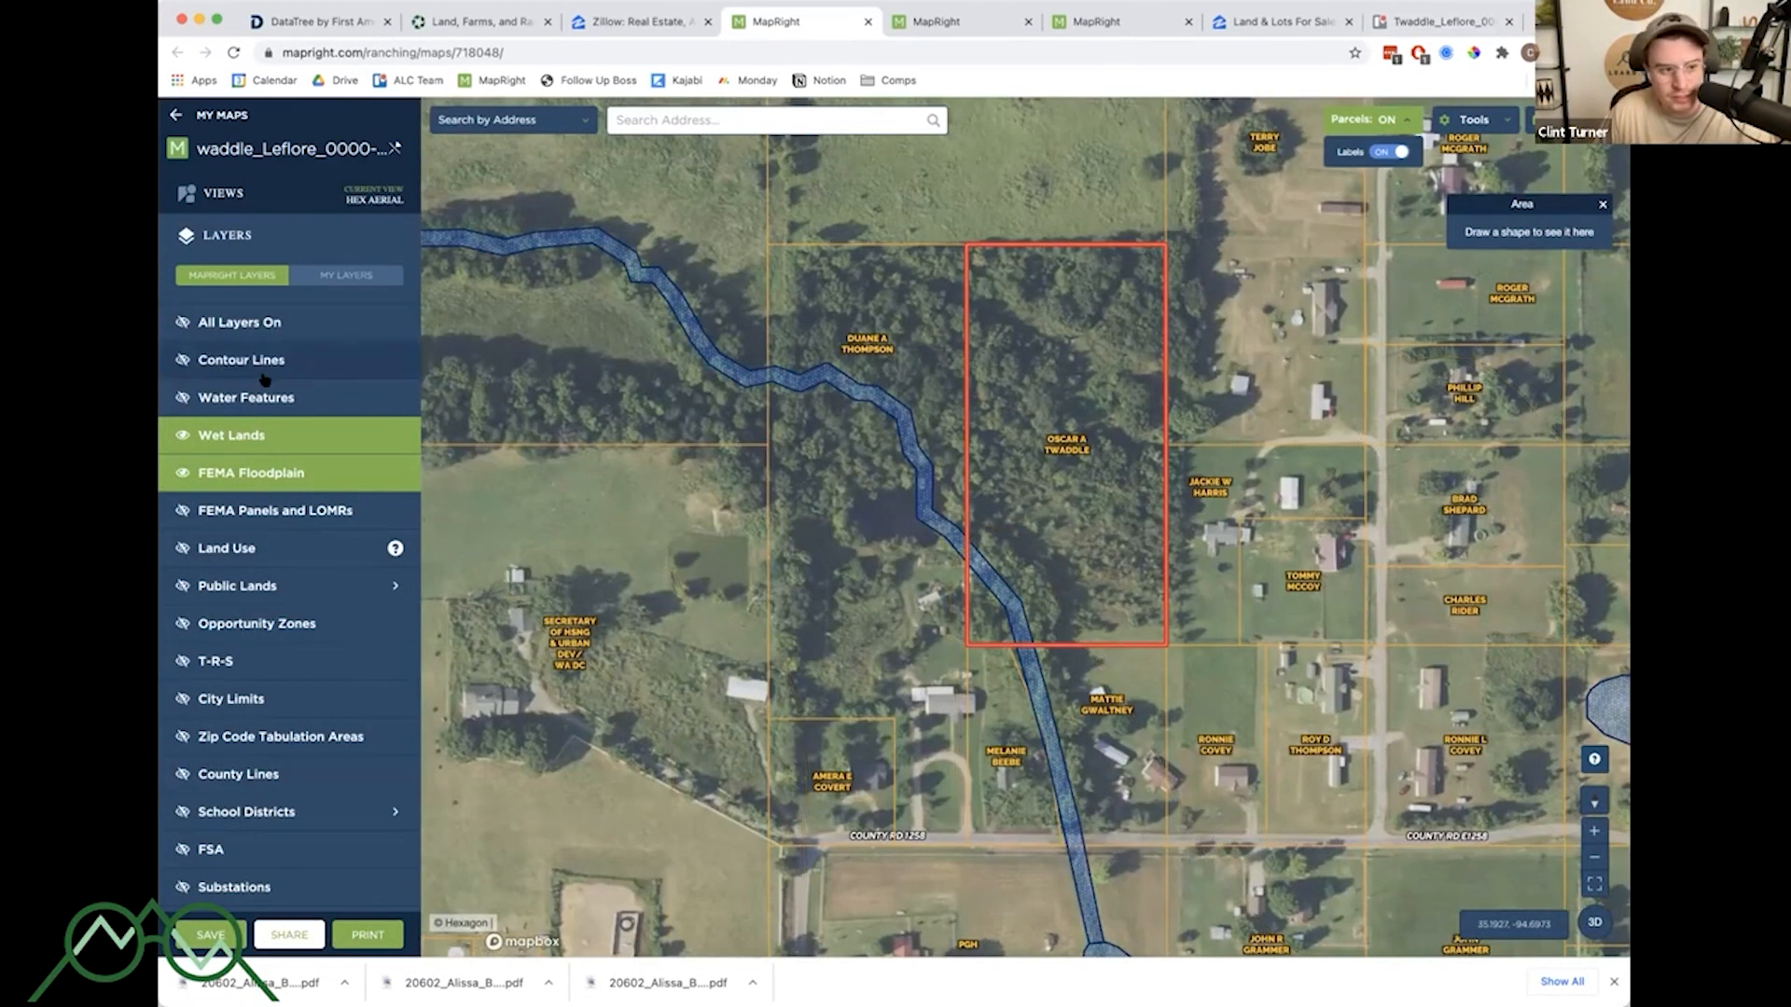
- Scroll through the MapRight layer list to review the available layers
{"action": "scroll", "coordinate": [272, 483], "scroll_direction": "down", "scroll_amount": 2}
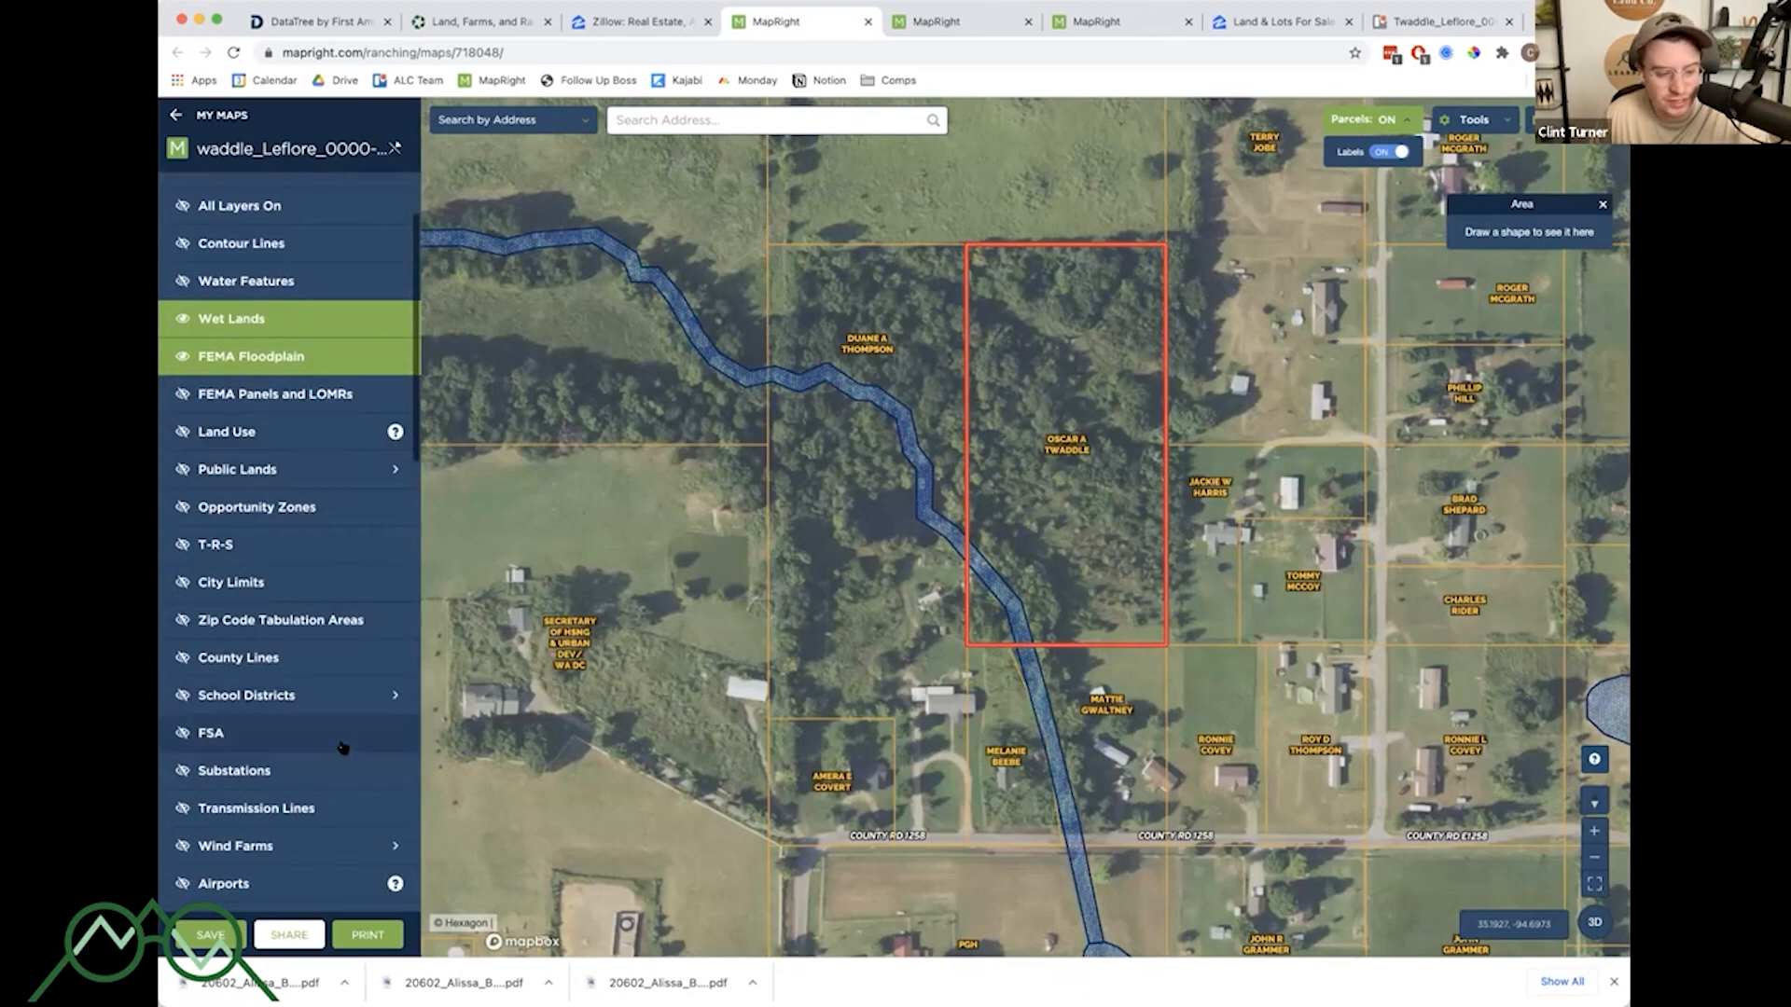
{"action": "scroll", "coordinate": [317, 733], "scroll_direction": "down", "scroll_amount": 1}
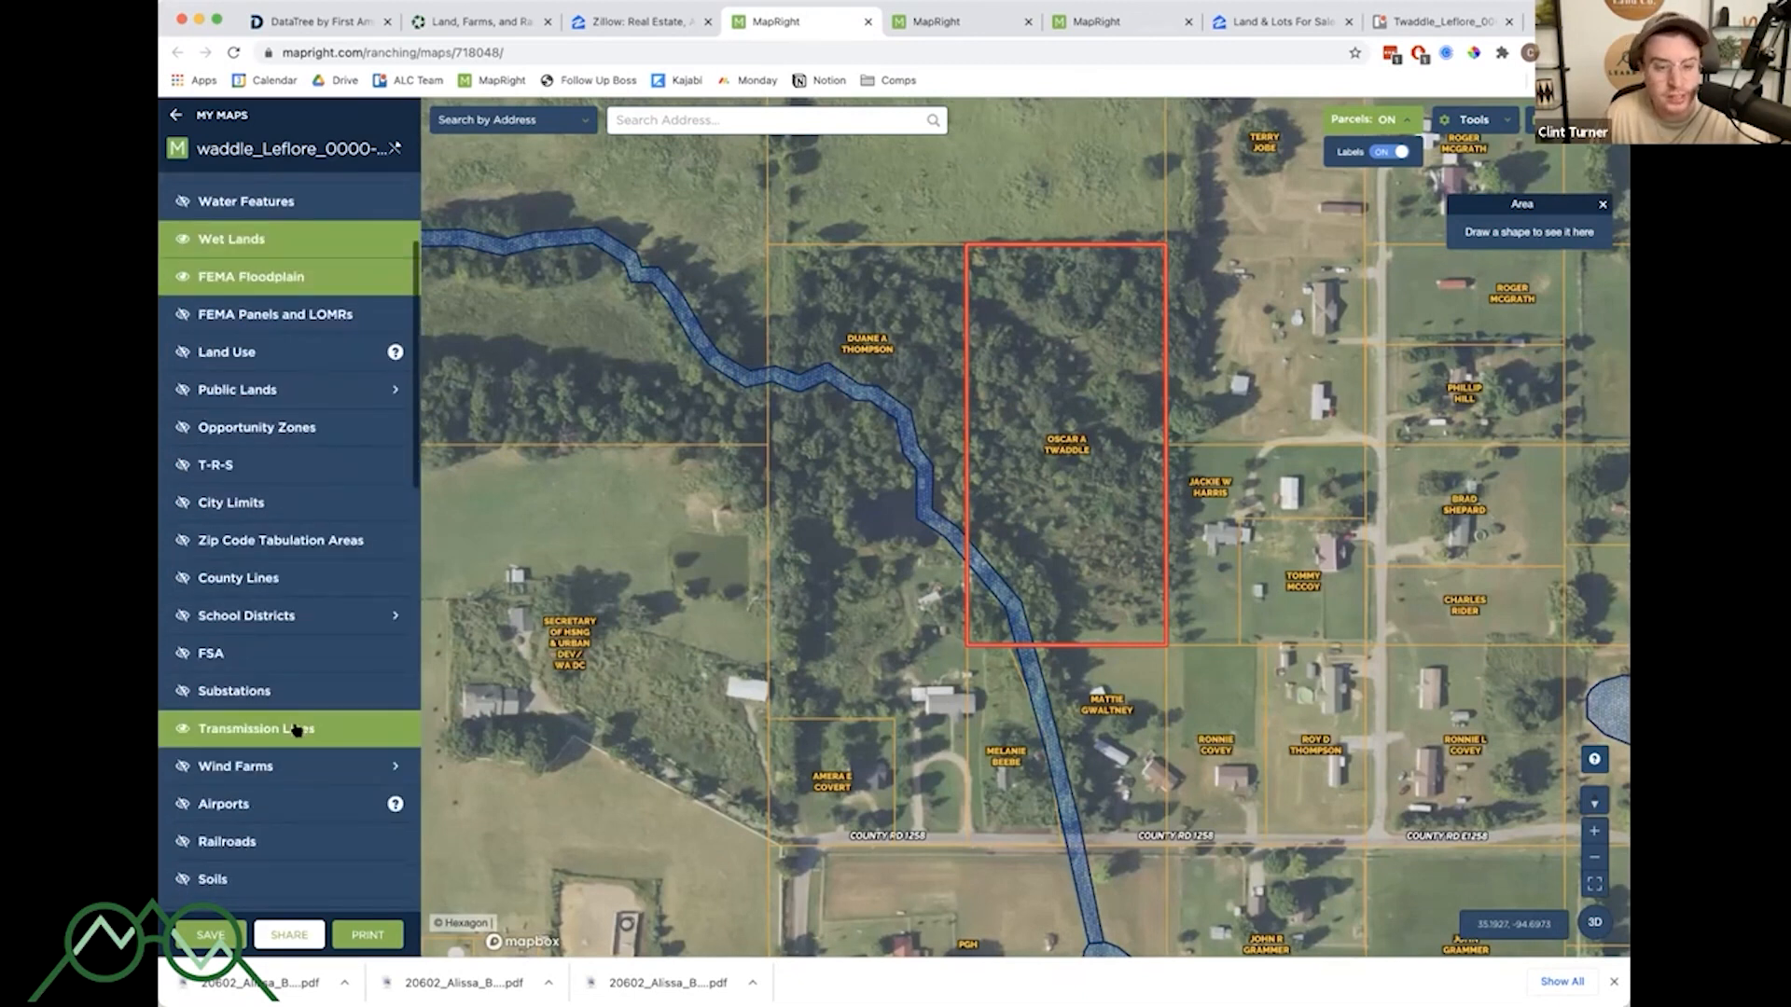
{"action": "scroll", "coordinate": [296, 726], "scroll_direction": "down", "scroll_amount": 2}
{"action": "scroll", "coordinate": [299, 675], "scroll_direction": "up", "scroll_amount": 5}
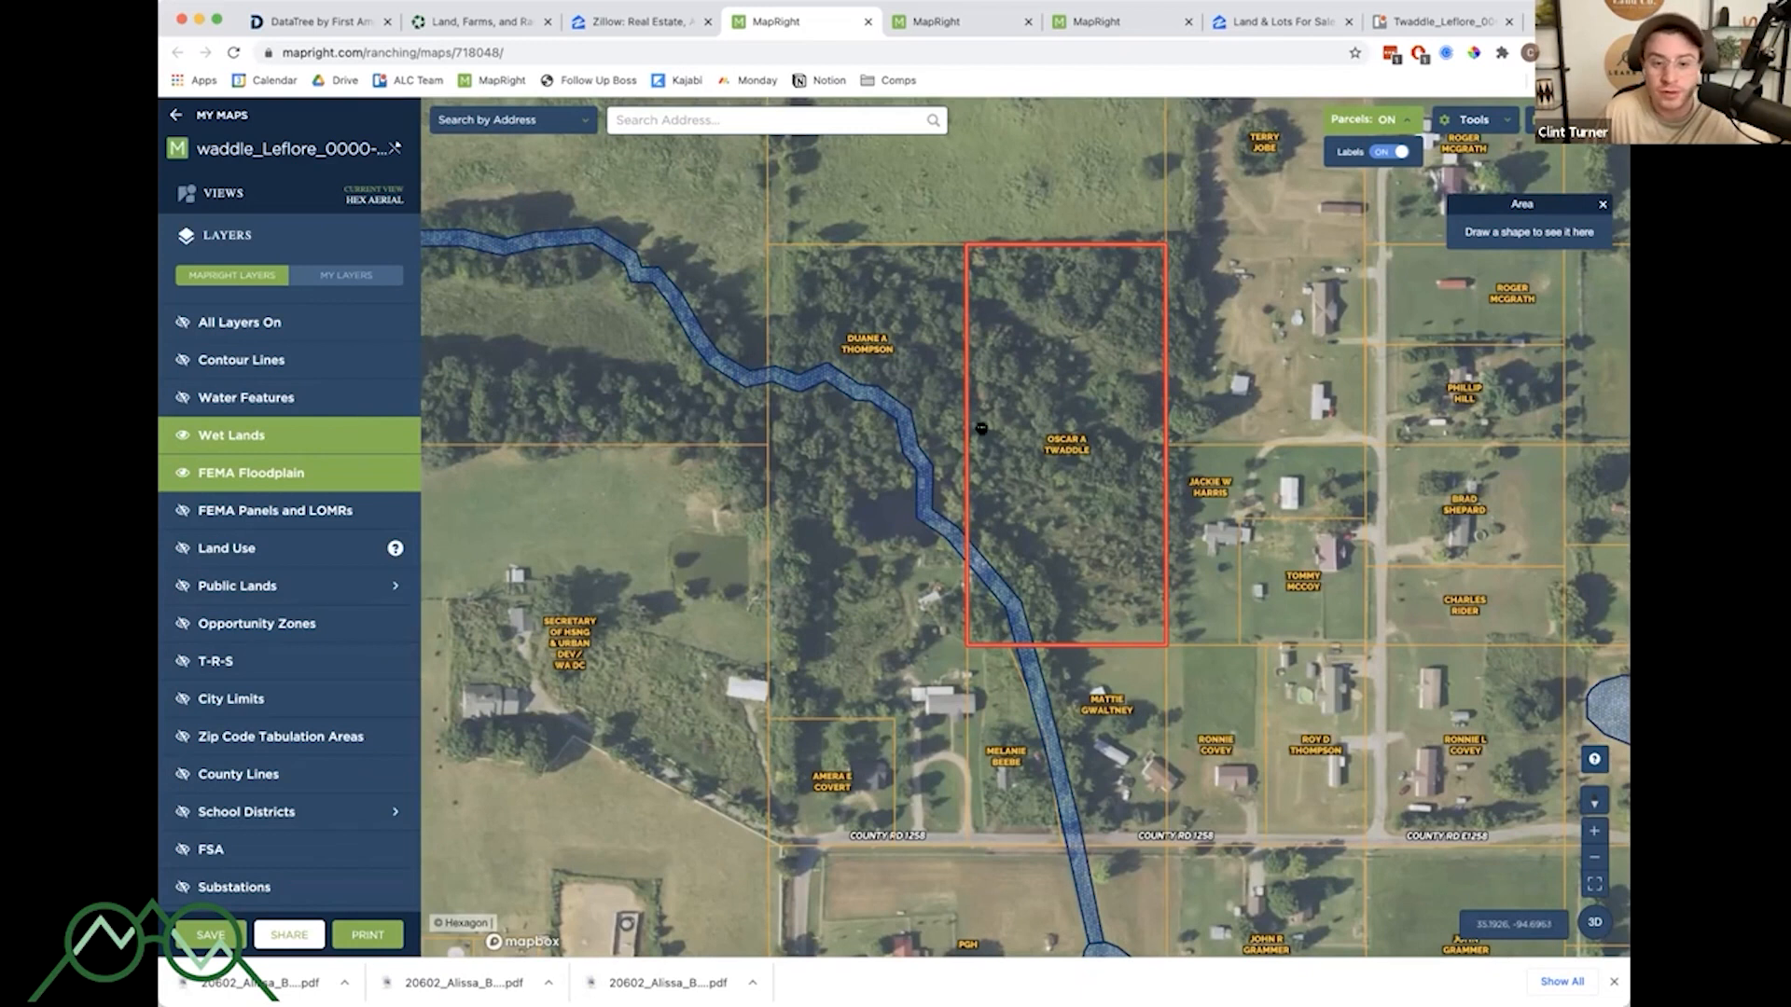
- Switch the map to 3D to view the property and surrounding terrain, then return to the 2D view
{"action": "left_click", "coordinate": [1594, 923]}
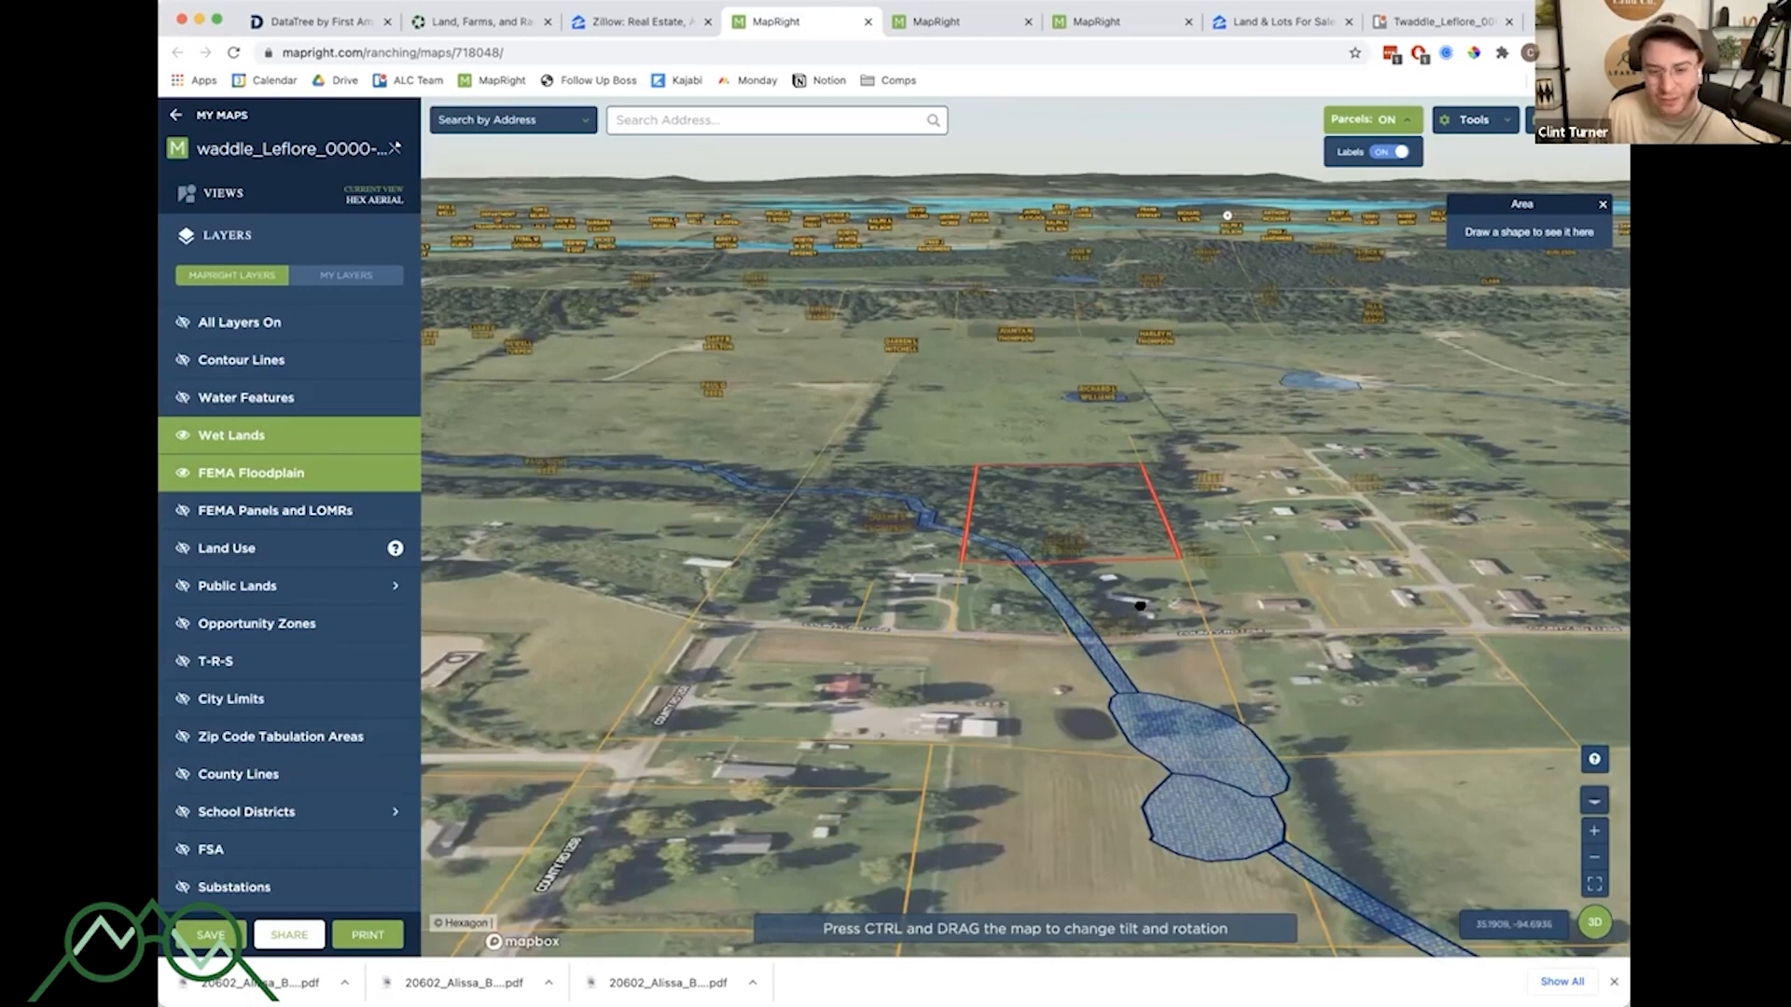
{"action": "scroll", "coordinate": [1138, 611], "scroll_direction": "up", "scroll_amount": 2}
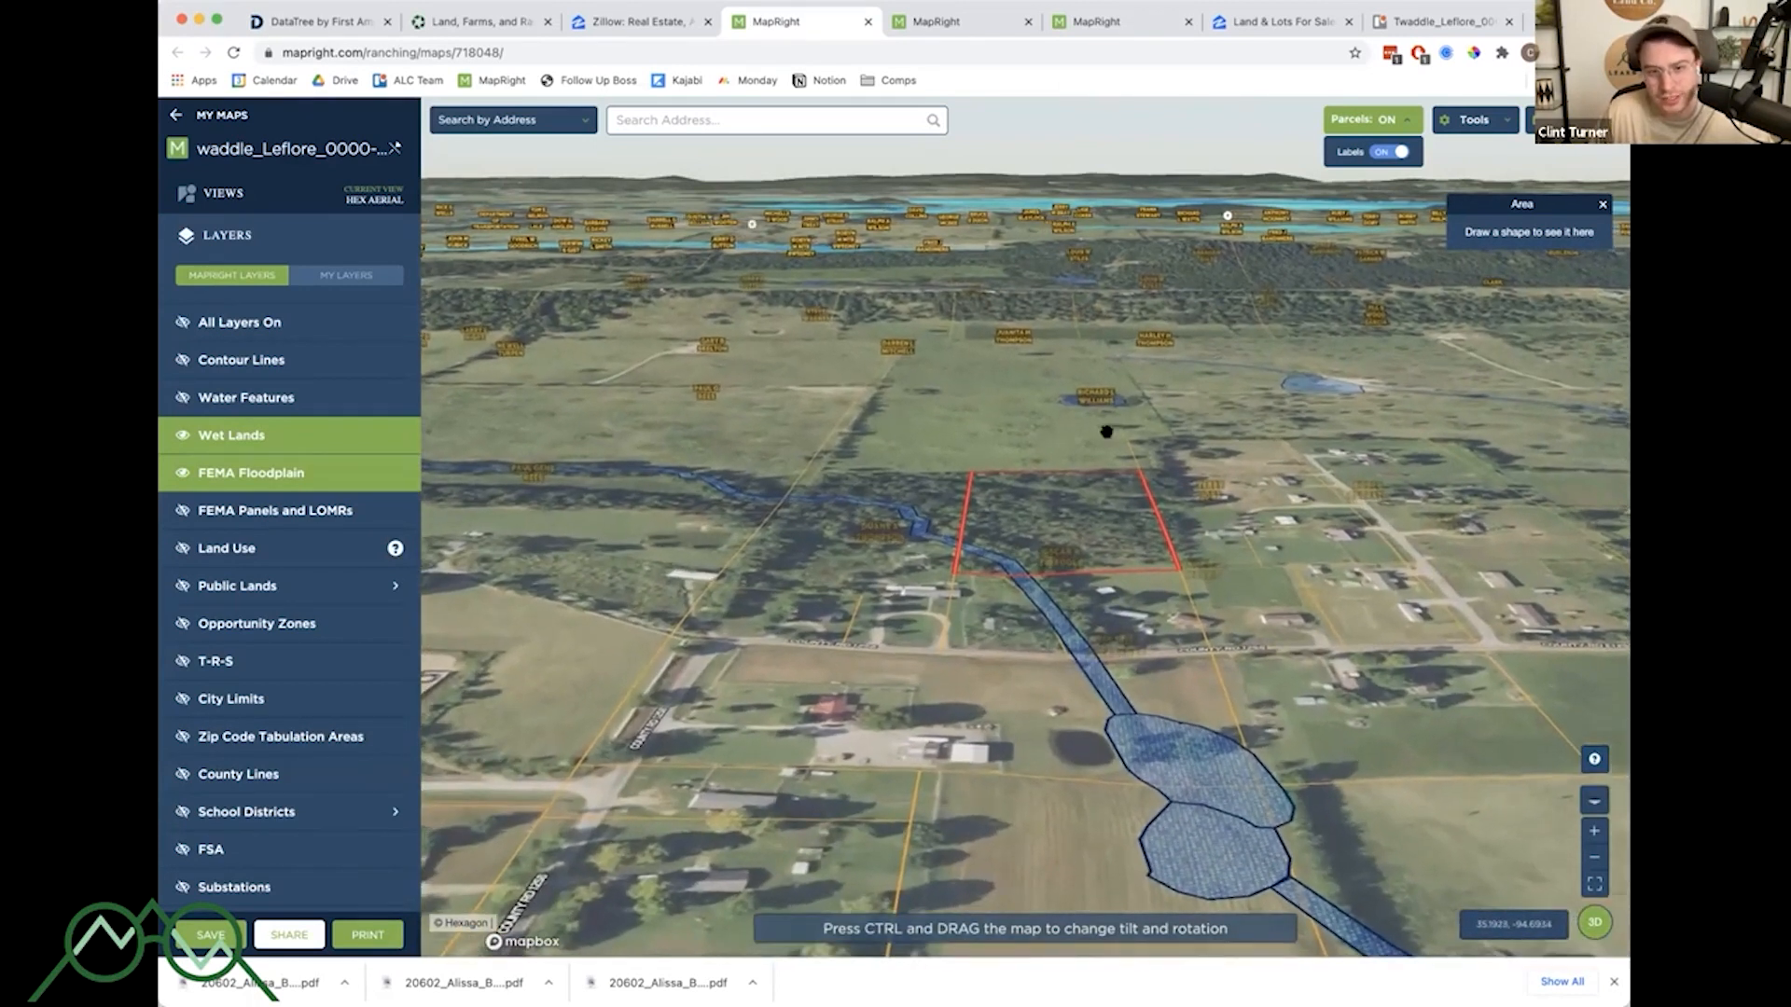
{"action": "scroll", "coordinate": [1075, 609], "scroll_direction": "up", "scroll_amount": 3}
{"action": "scroll", "coordinate": [1074, 609], "scroll_direction": "up", "scroll_amount": 8}
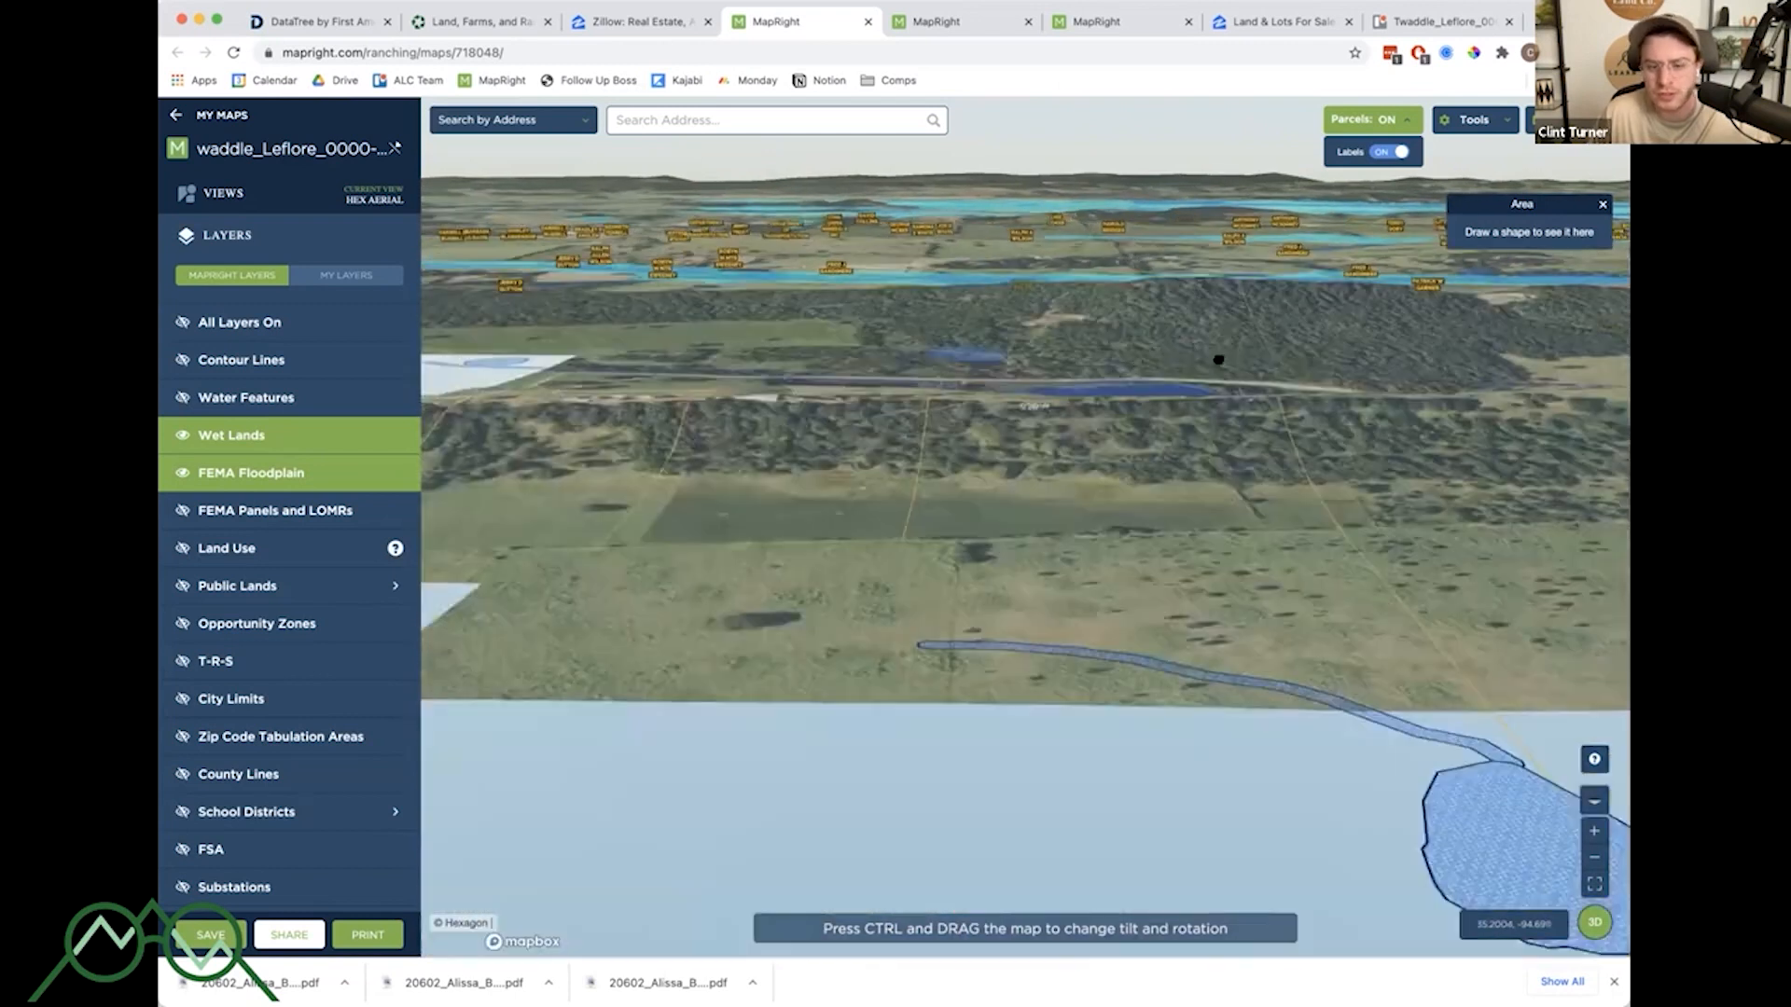
{"action": "left_click_drag", "start_coordinate": [1218, 359], "coordinate": [1219, 211]}
{"action": "left_click", "coordinate": [1594, 922]}
{"action": "left_click_drag", "start_coordinate": [1183, 569], "coordinate": [1175, 715]}
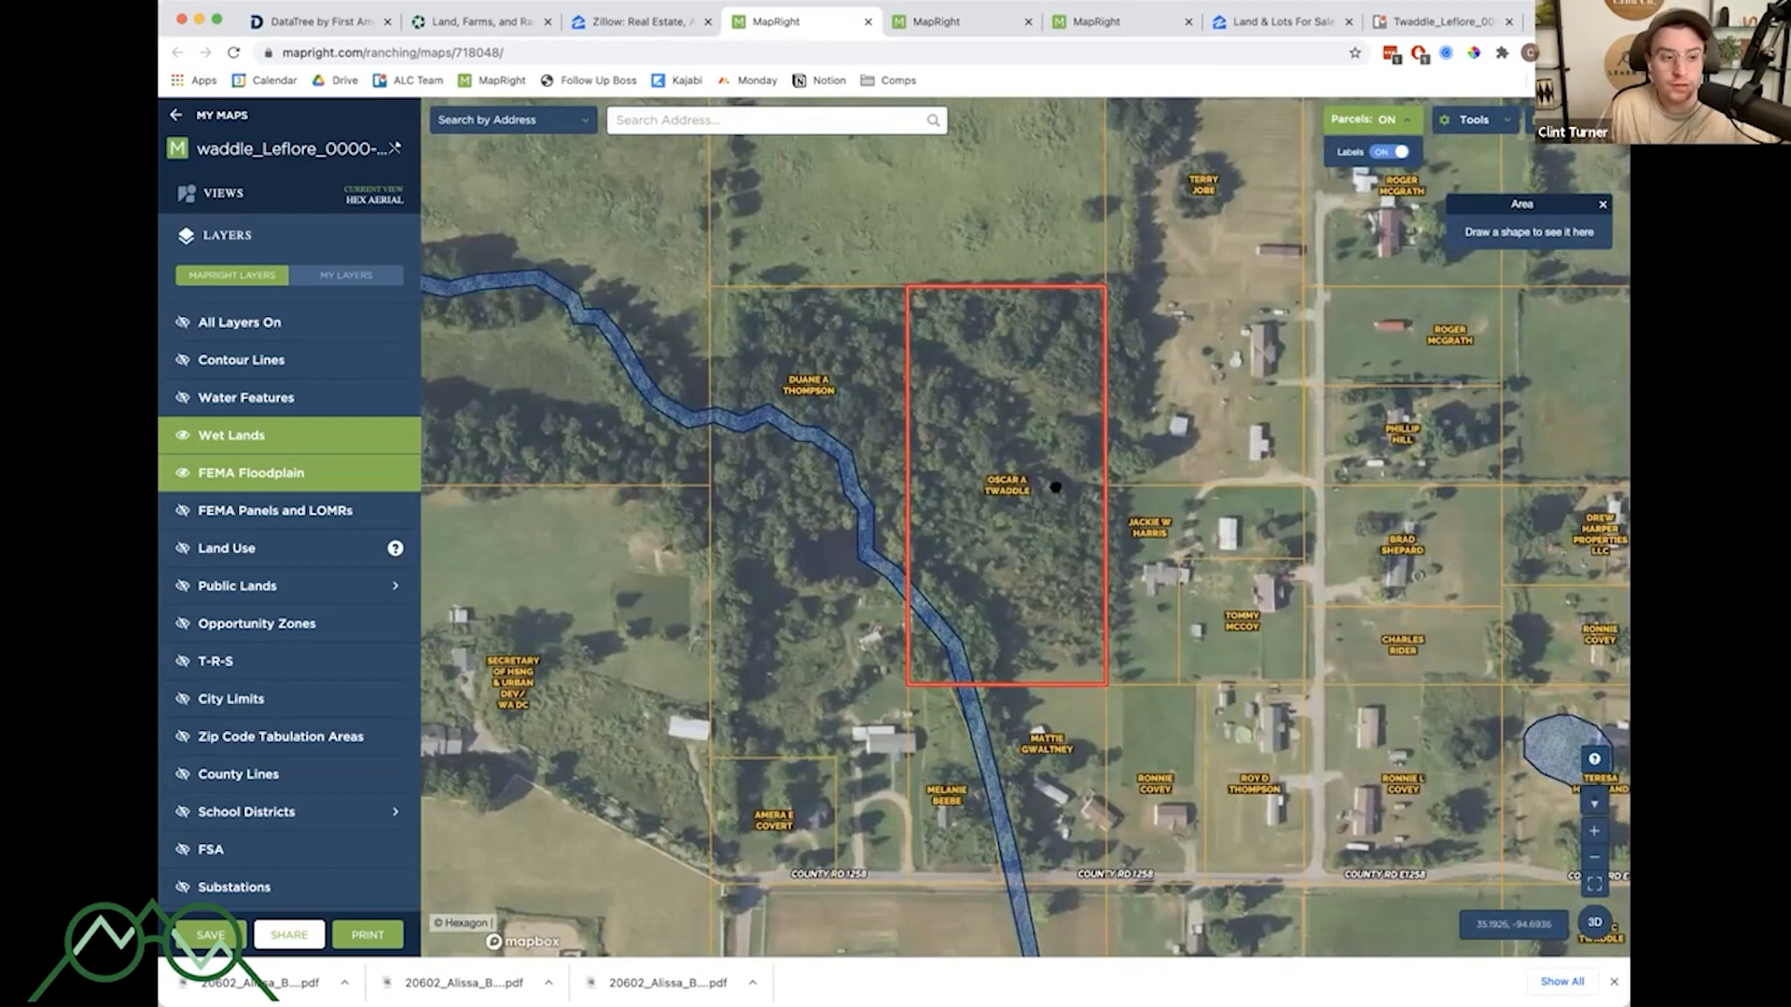
- Turn on the Water Features layer and turn off the FEMA Floodplain layer
{"action": "left_click_drag", "start_coordinate": [1054, 487], "coordinate": [1097, 478]}
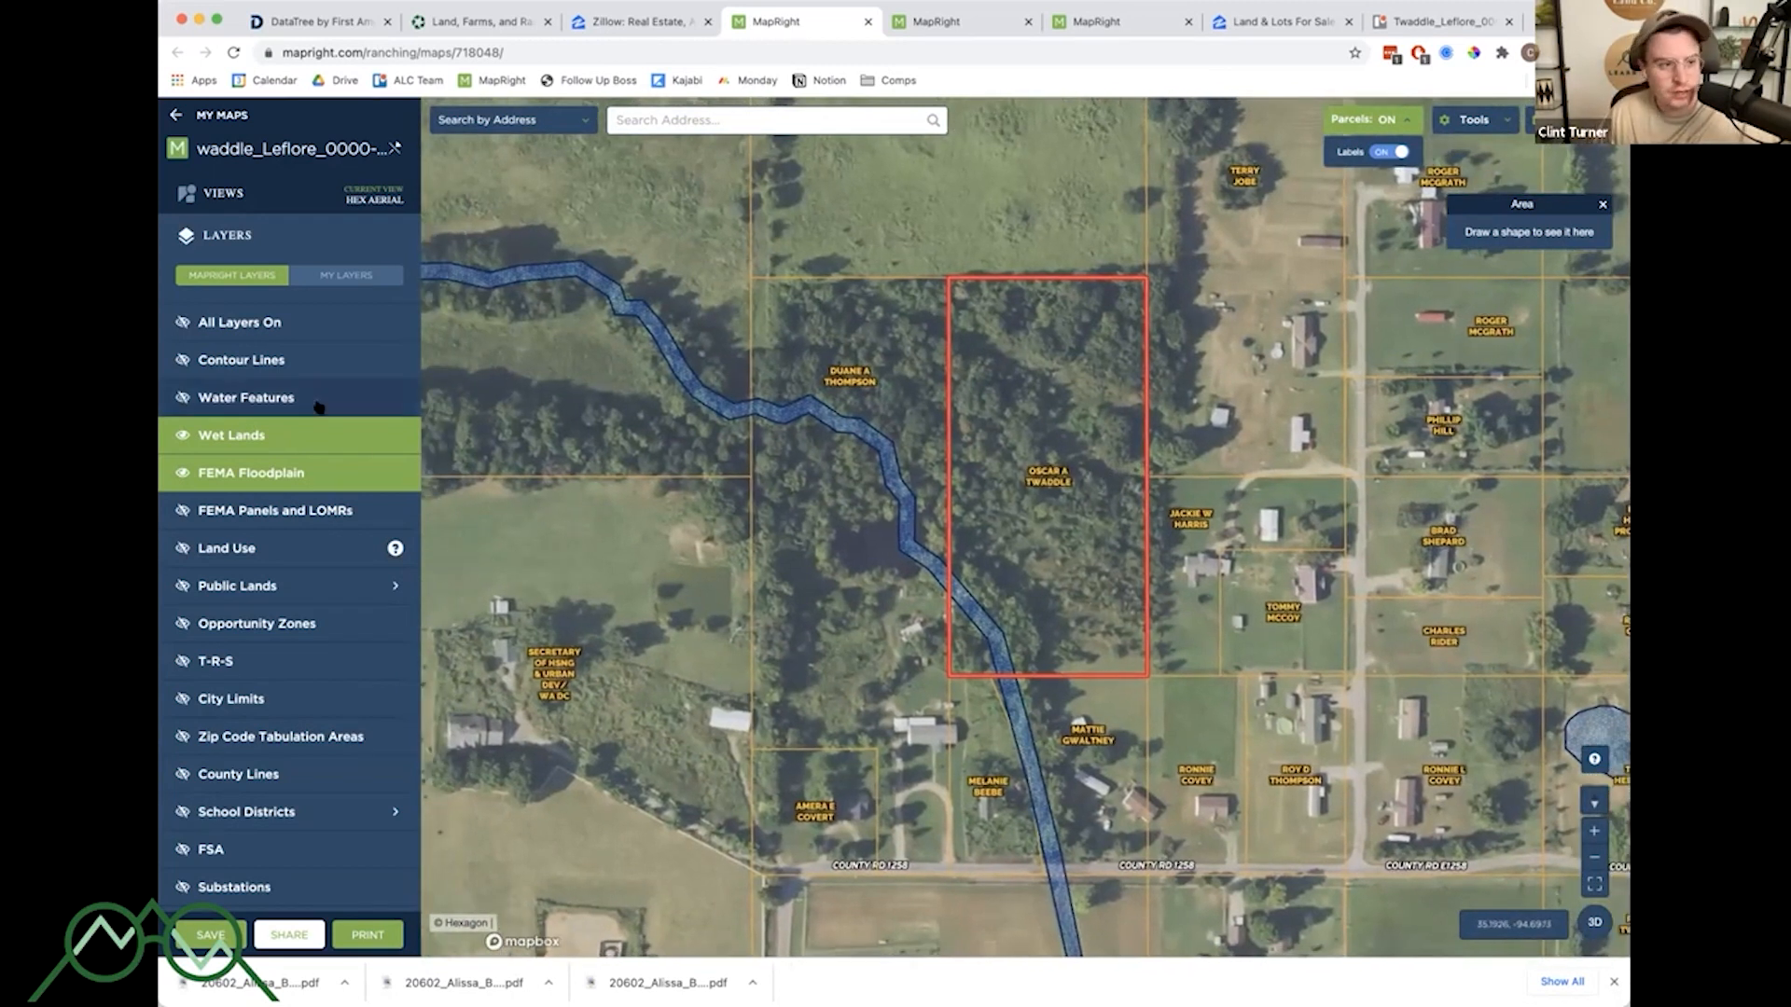
{"action": "left_click", "coordinate": [353, 399]}
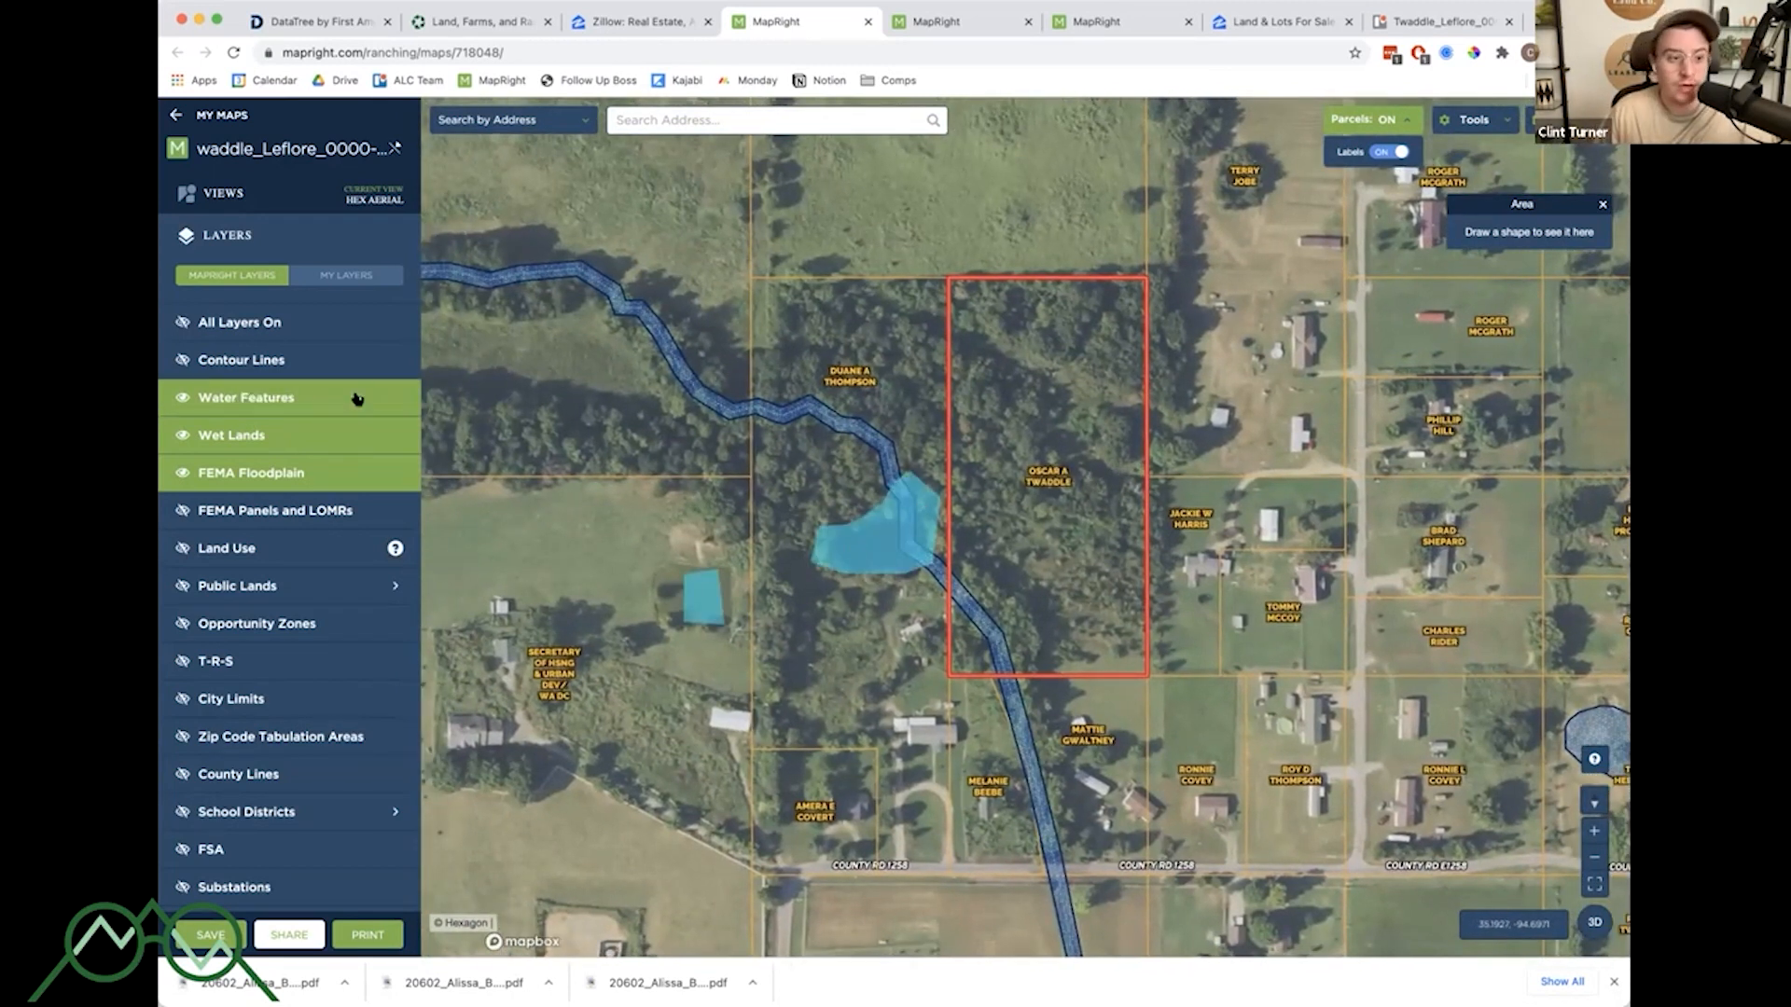
{"action": "scroll", "coordinate": [971, 604], "scroll_direction": "down", "scroll_amount": 1}
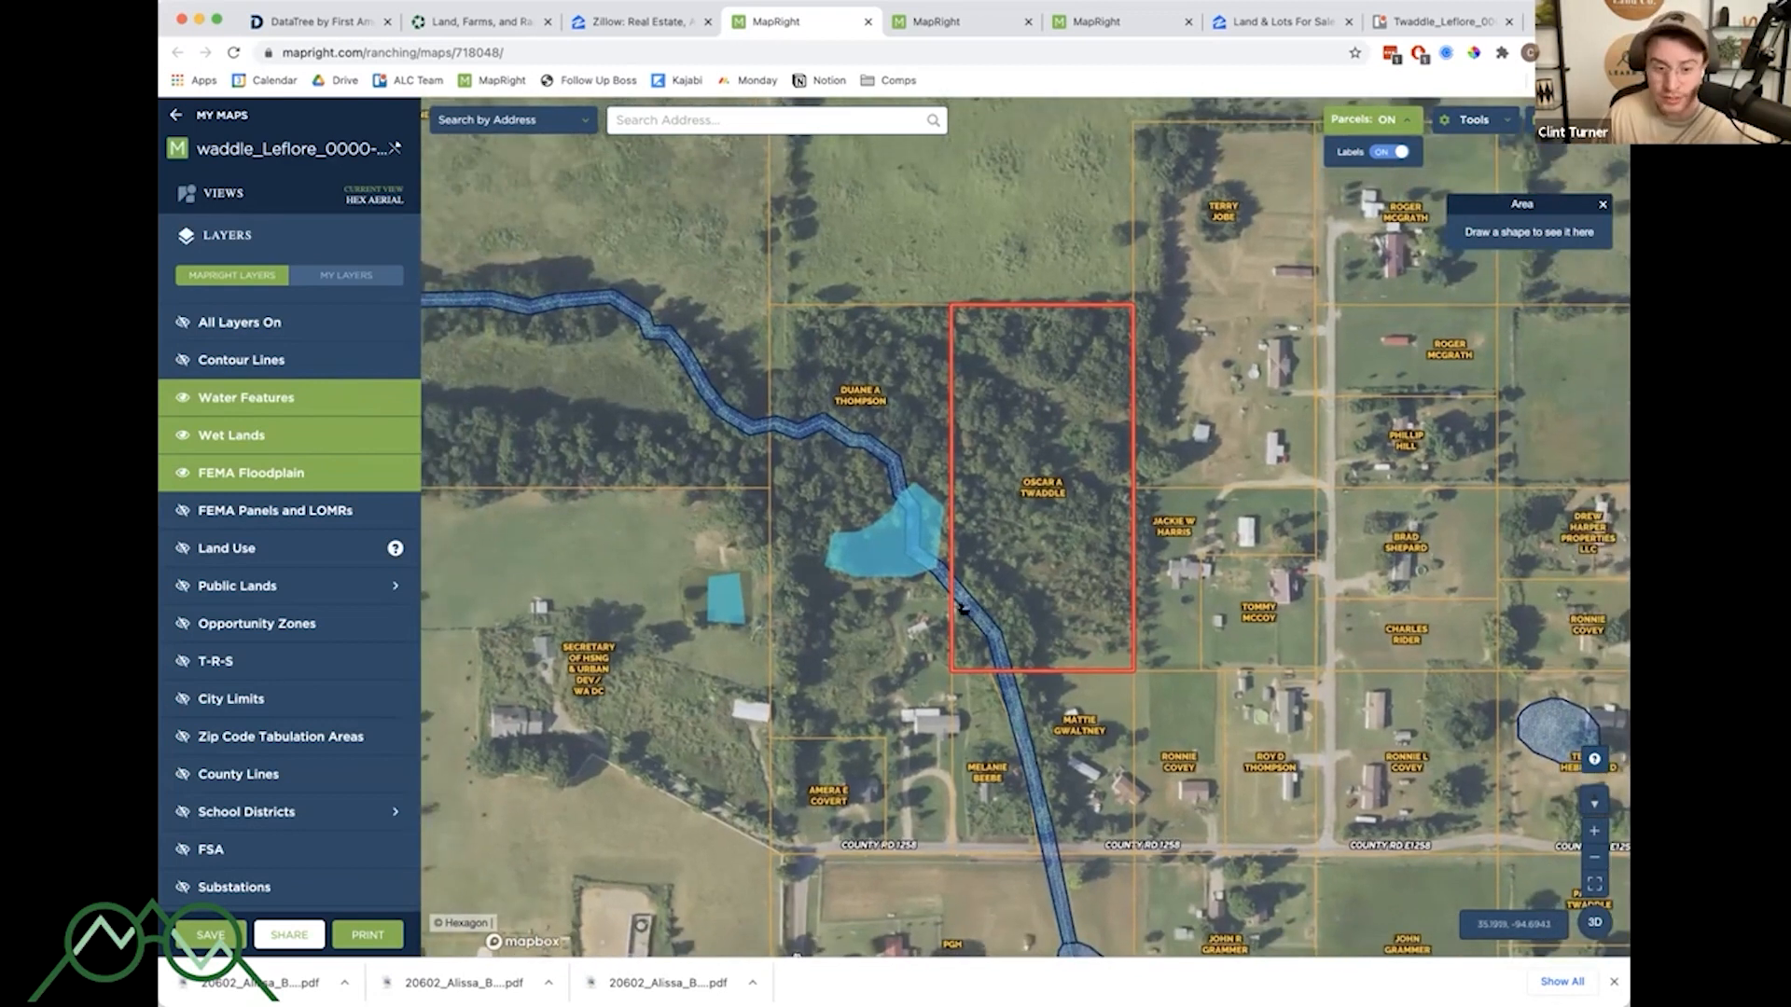
{"action": "scroll", "coordinate": [778, 439], "scroll_direction": "down", "scroll_amount": 1}
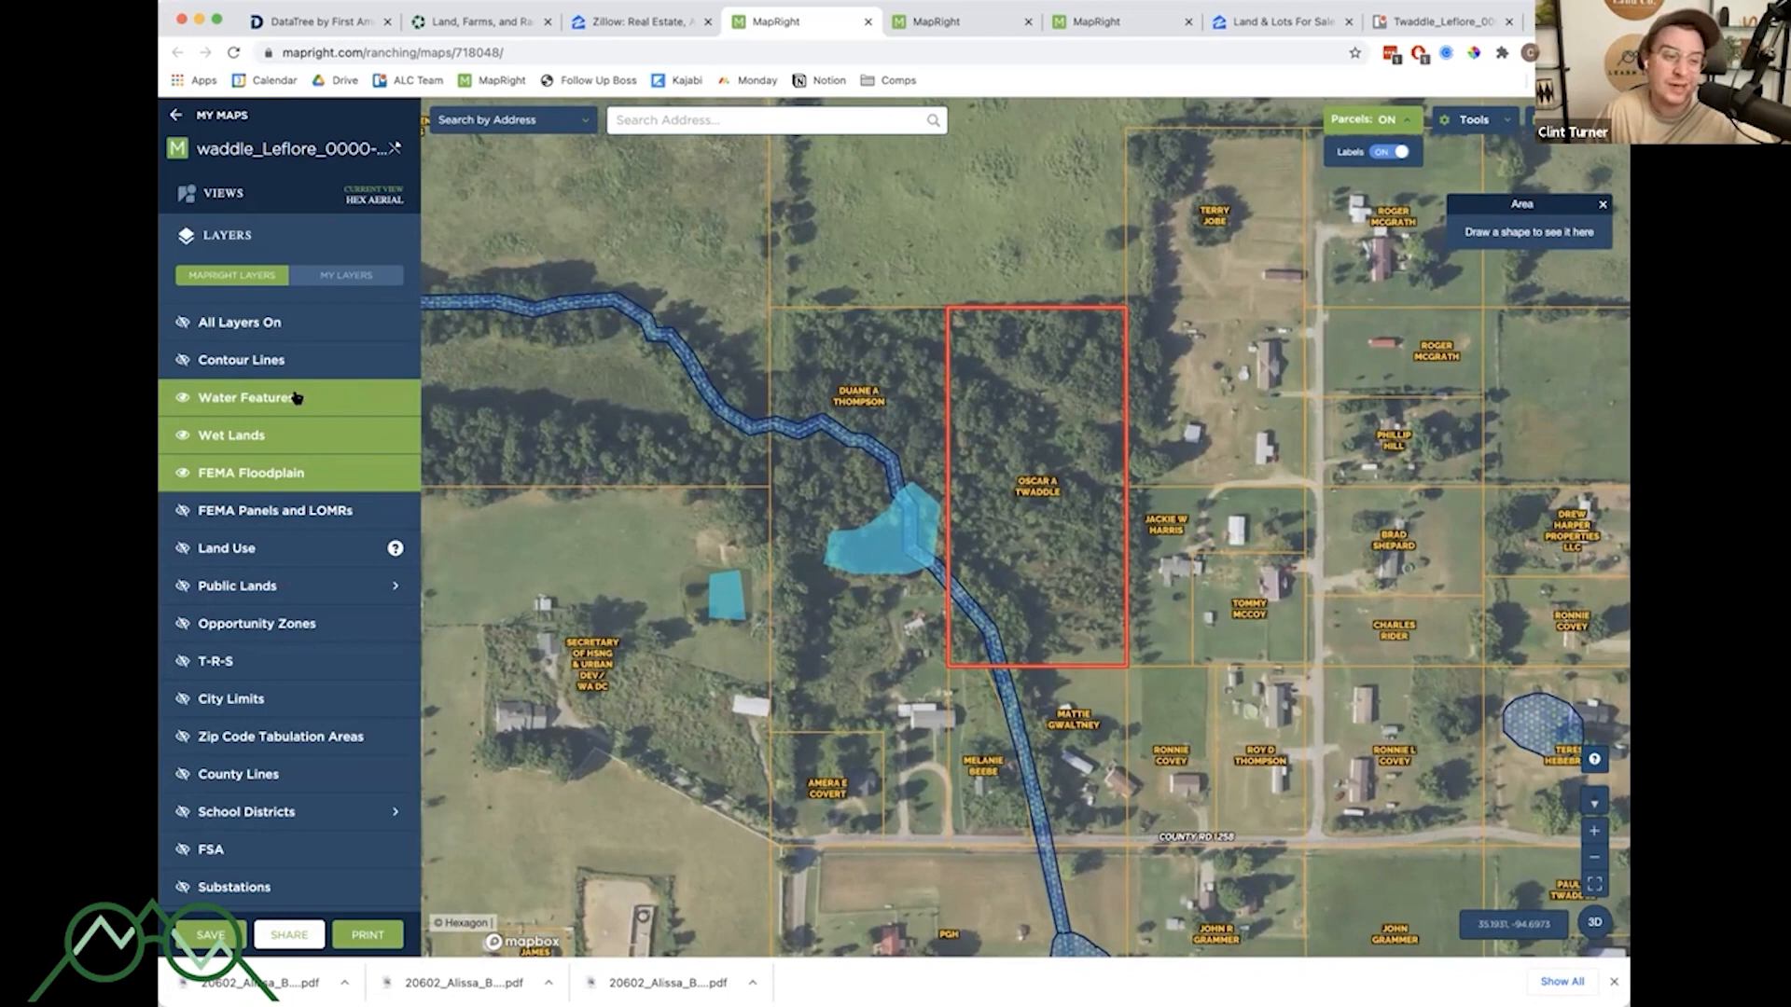
{"action": "left_click", "coordinate": [285, 469]}
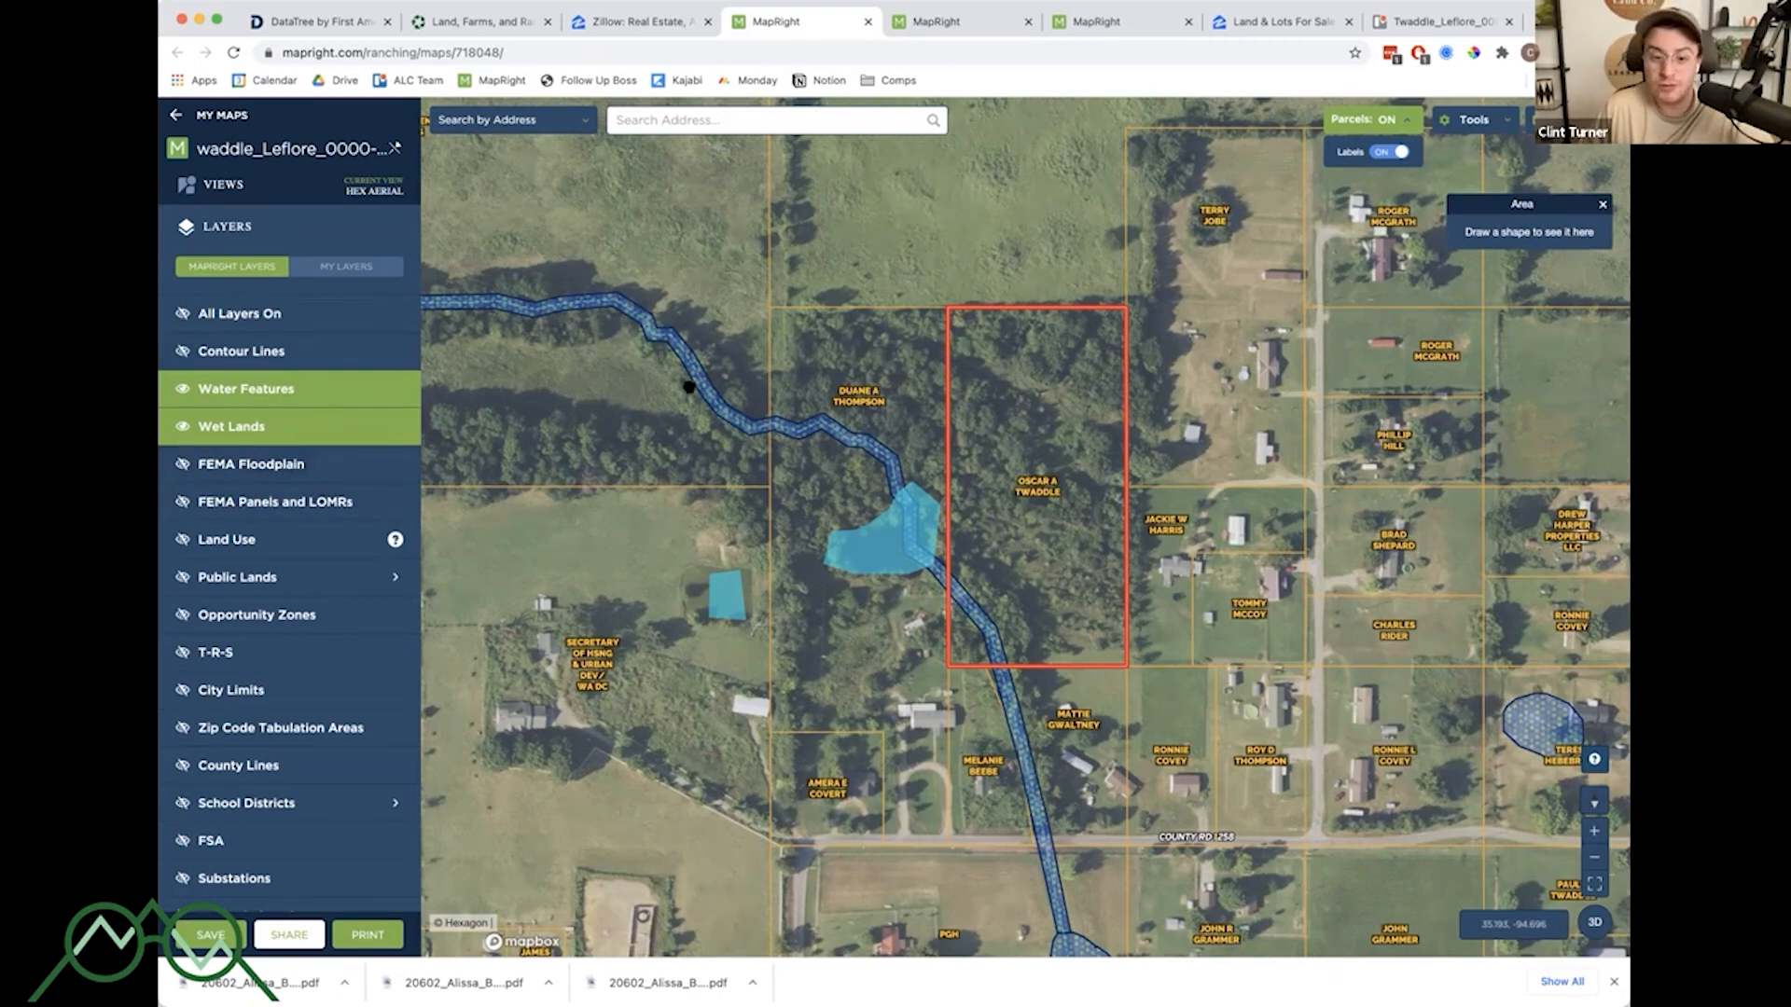
- Pan and zoom around the parcel to examine the water features and wetlands near its boundary
{"action": "left_click_drag", "start_coordinate": [1244, 595], "coordinate": [1228, 519]}
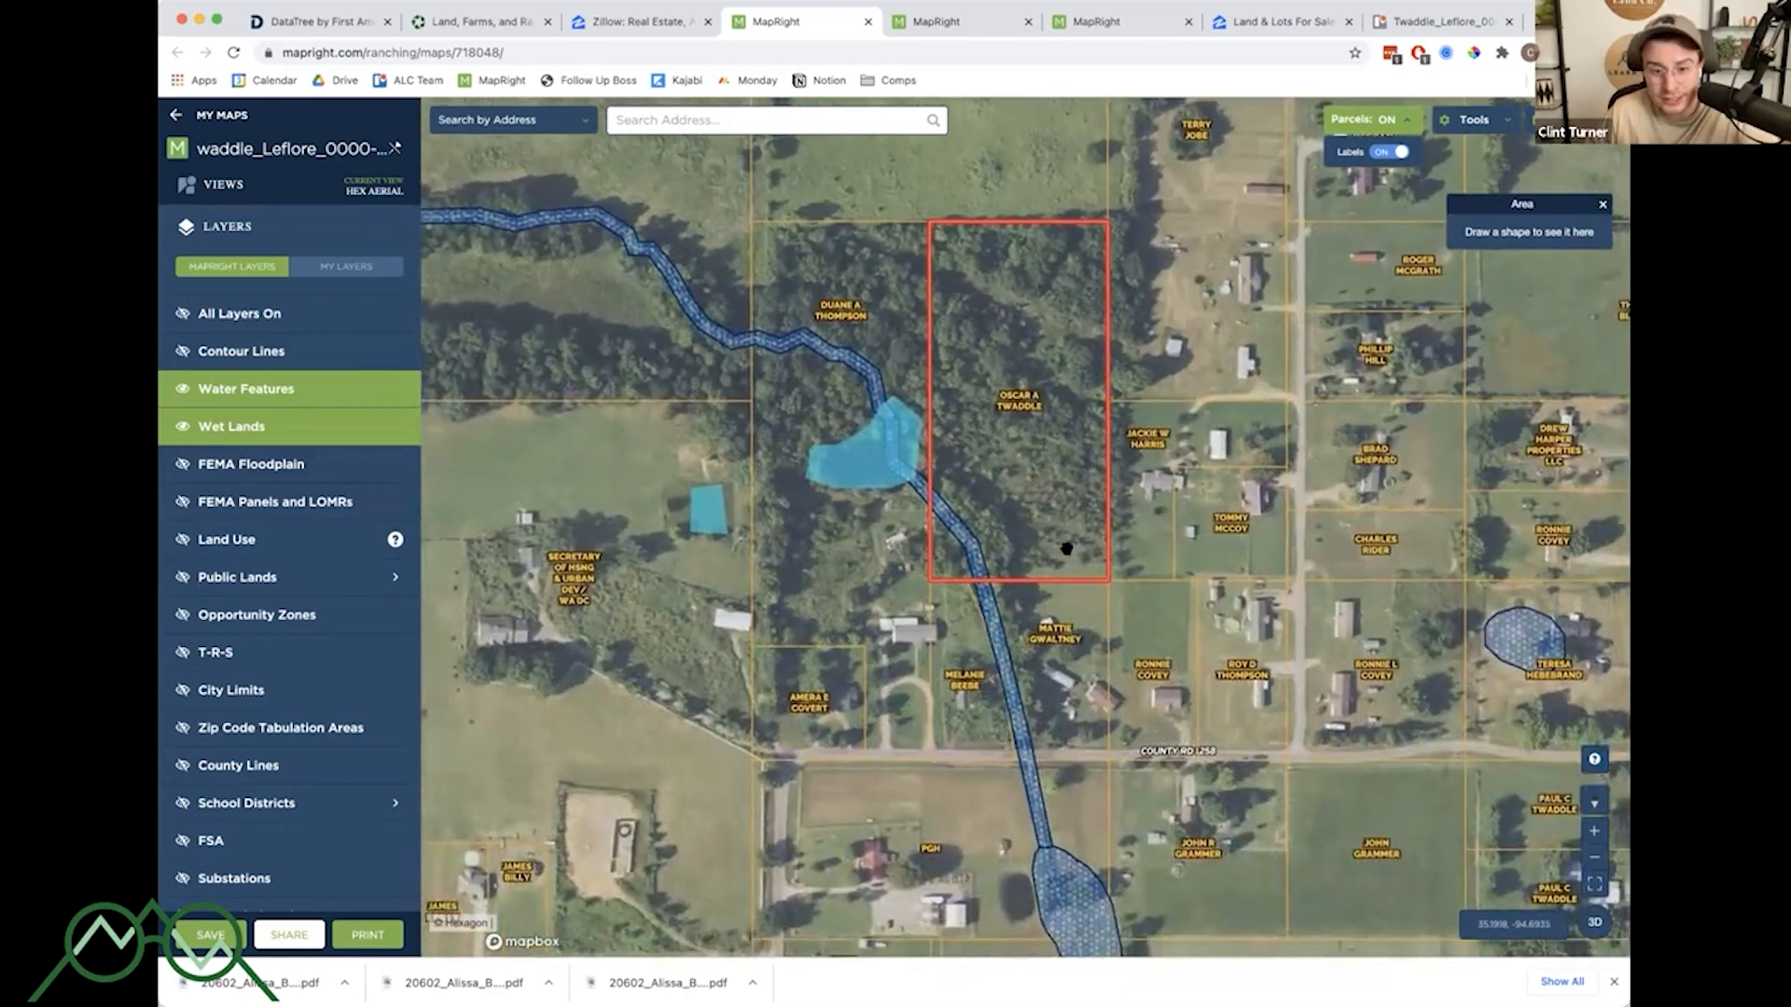
{"action": "scroll", "coordinate": [1063, 554], "scroll_direction": "up", "scroll_amount": 2}
{"action": "scroll", "coordinate": [1058, 576], "scroll_direction": "up", "scroll_amount": 2}
{"action": "left_click_drag", "start_coordinate": [1063, 569], "coordinate": [1032, 719]}
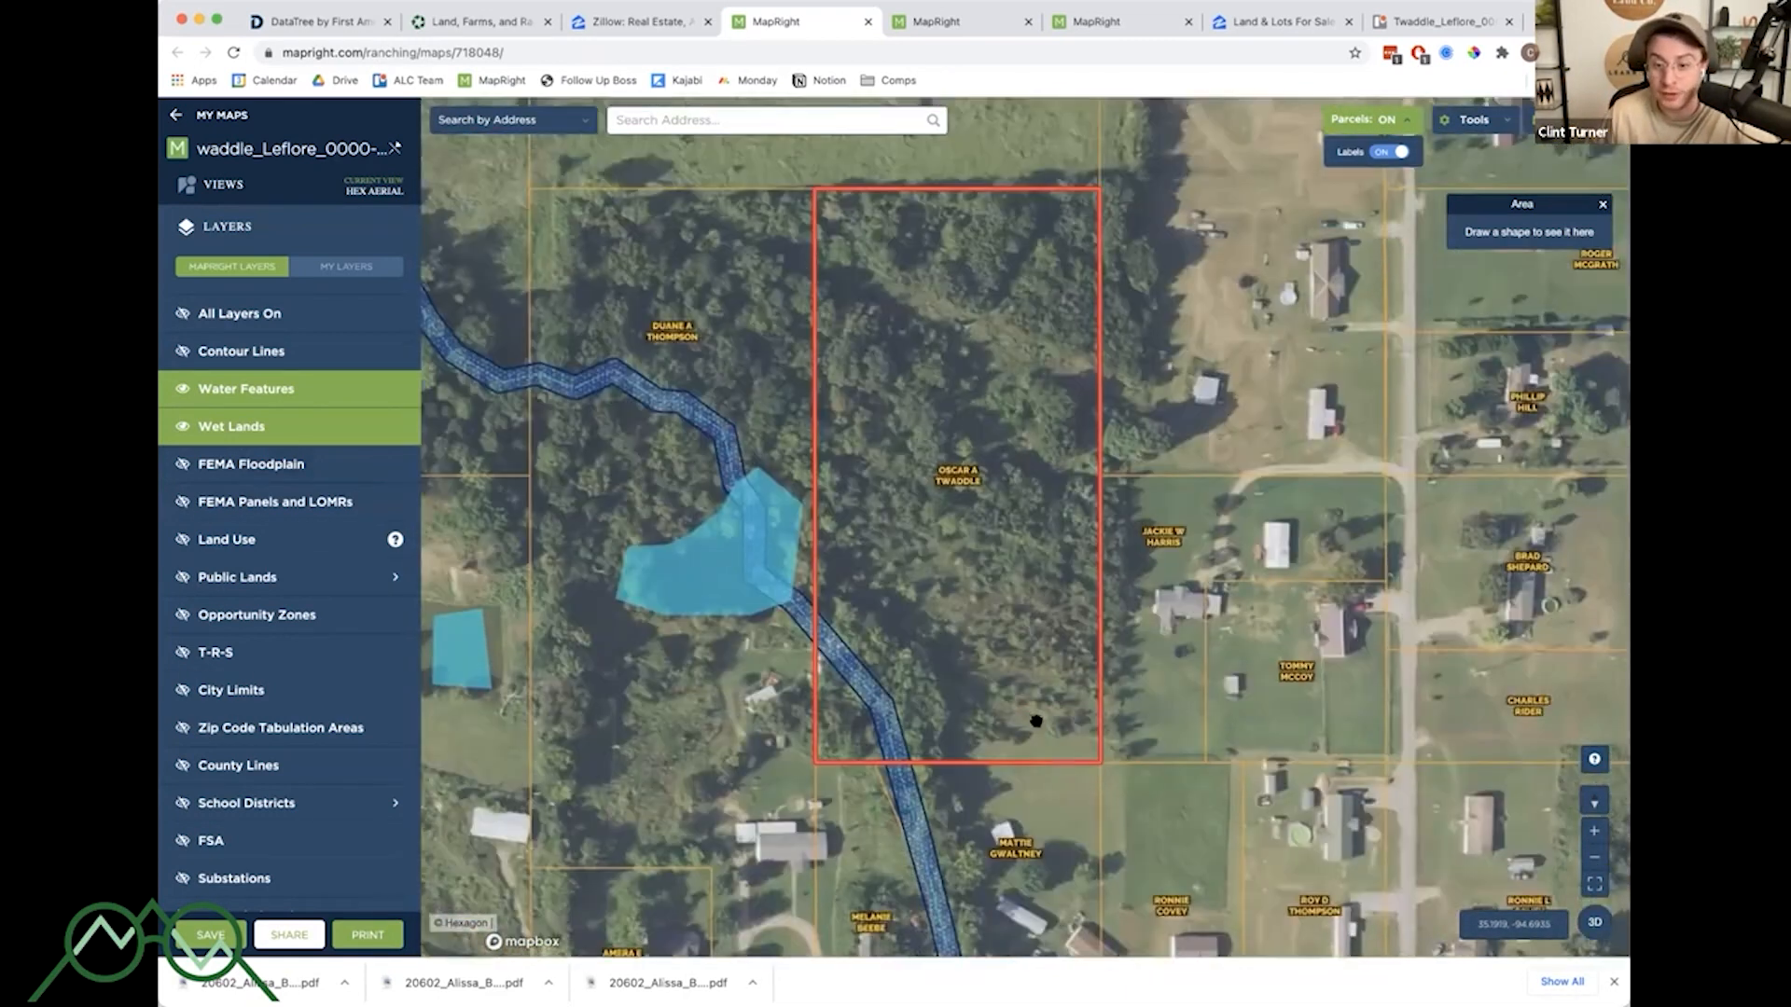
{"action": "left_click_drag", "start_coordinate": [1399, 514], "coordinate": [1344, 522]}
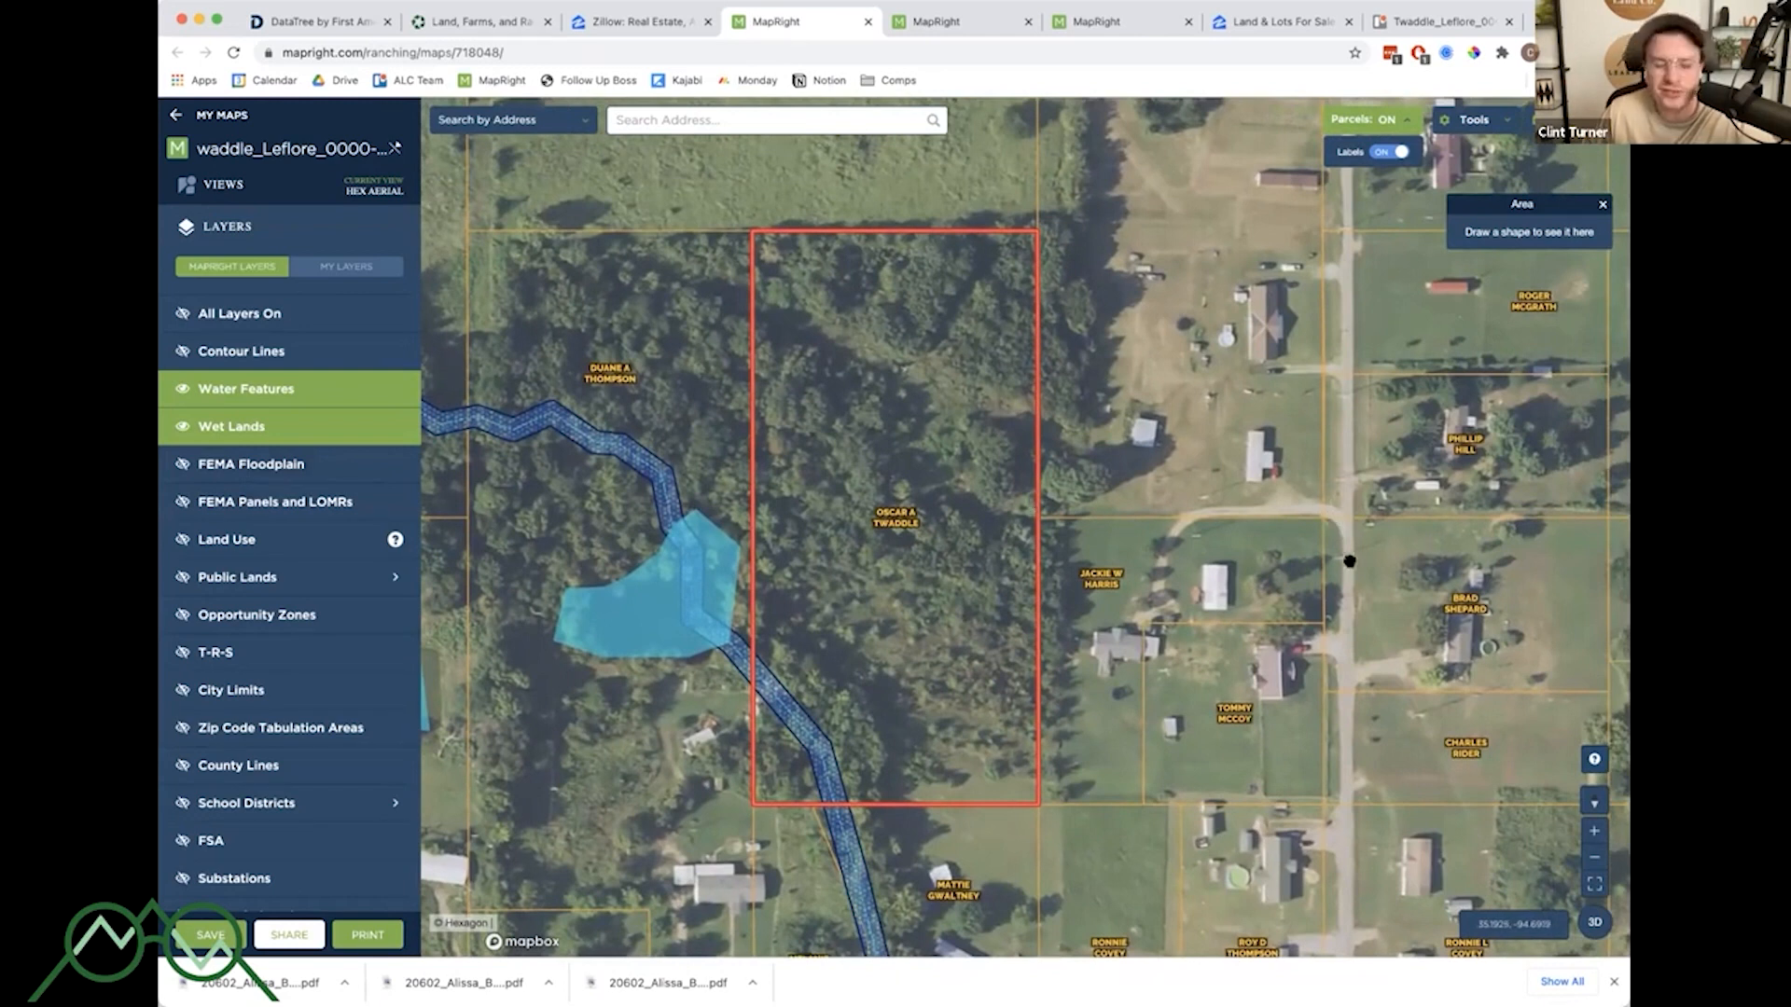
{"action": "left_click_drag", "start_coordinate": [1157, 504], "coordinate": [1251, 503]}
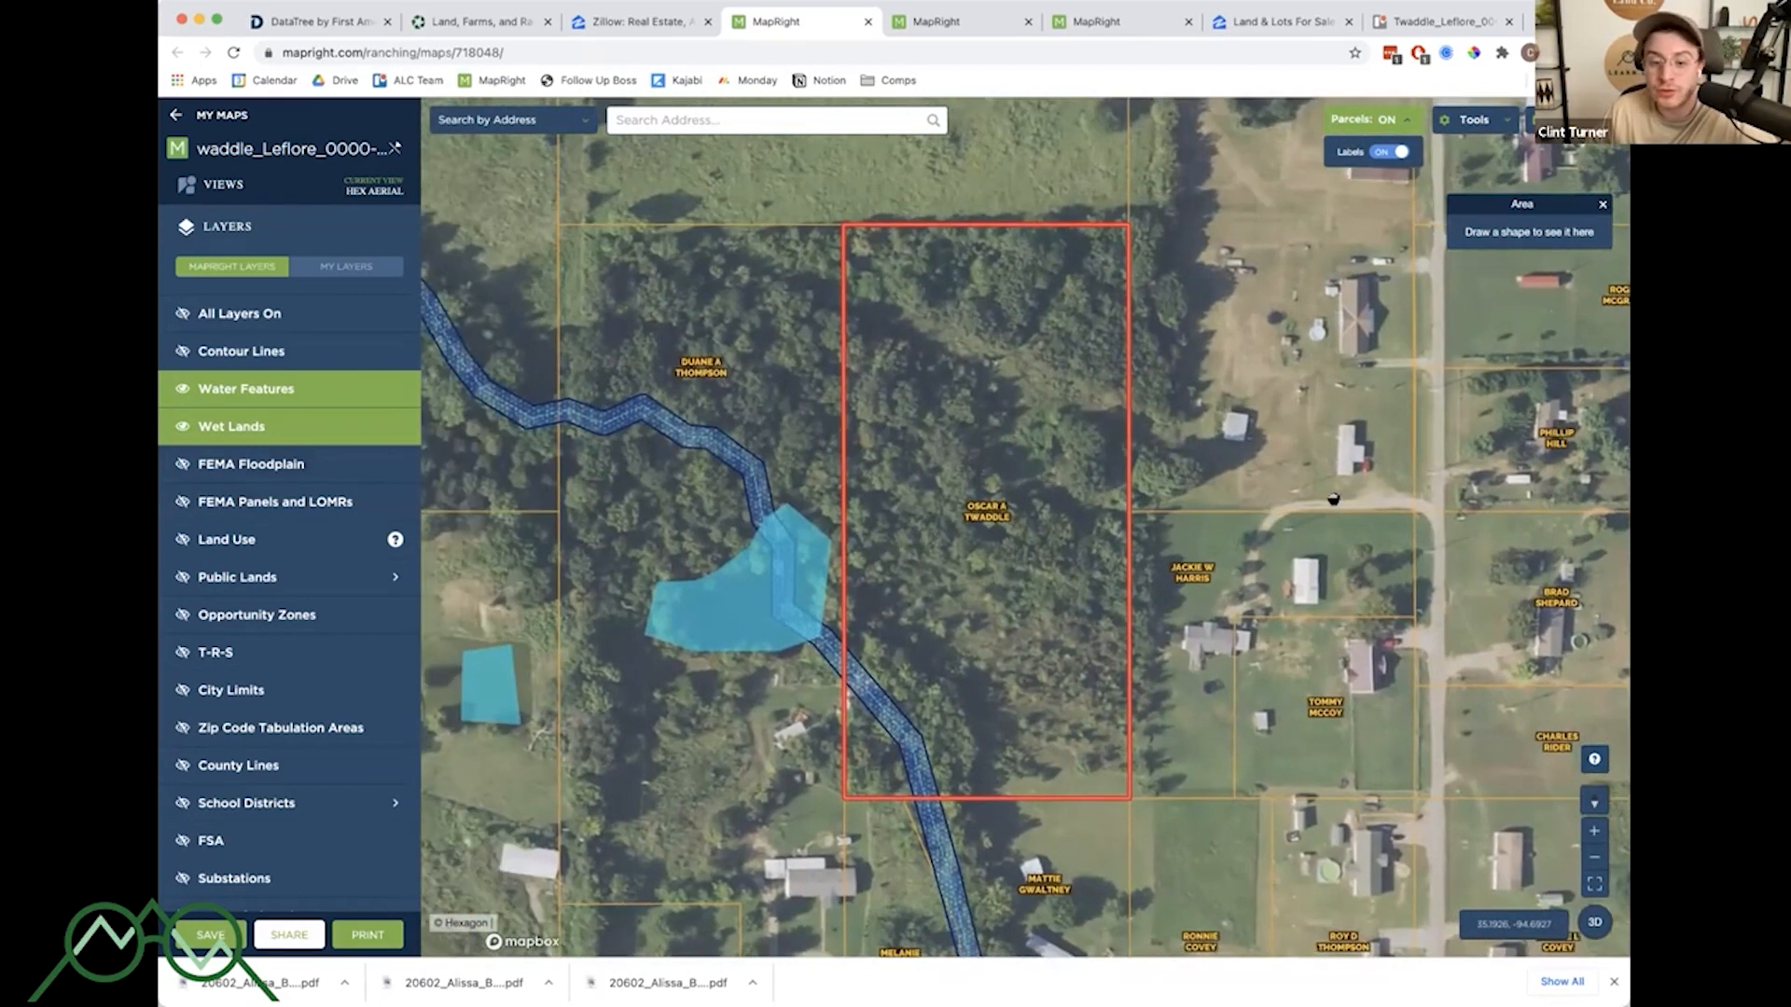
{"action": "scroll", "coordinate": [1338, 497], "scroll_direction": "down", "scroll_amount": 1}
{"action": "scroll", "coordinate": [1338, 497], "scroll_direction": "down", "scroll_amount": 3}
{"action": "scroll", "coordinate": [1337, 511], "scroll_direction": "up", "scroll_amount": 5}
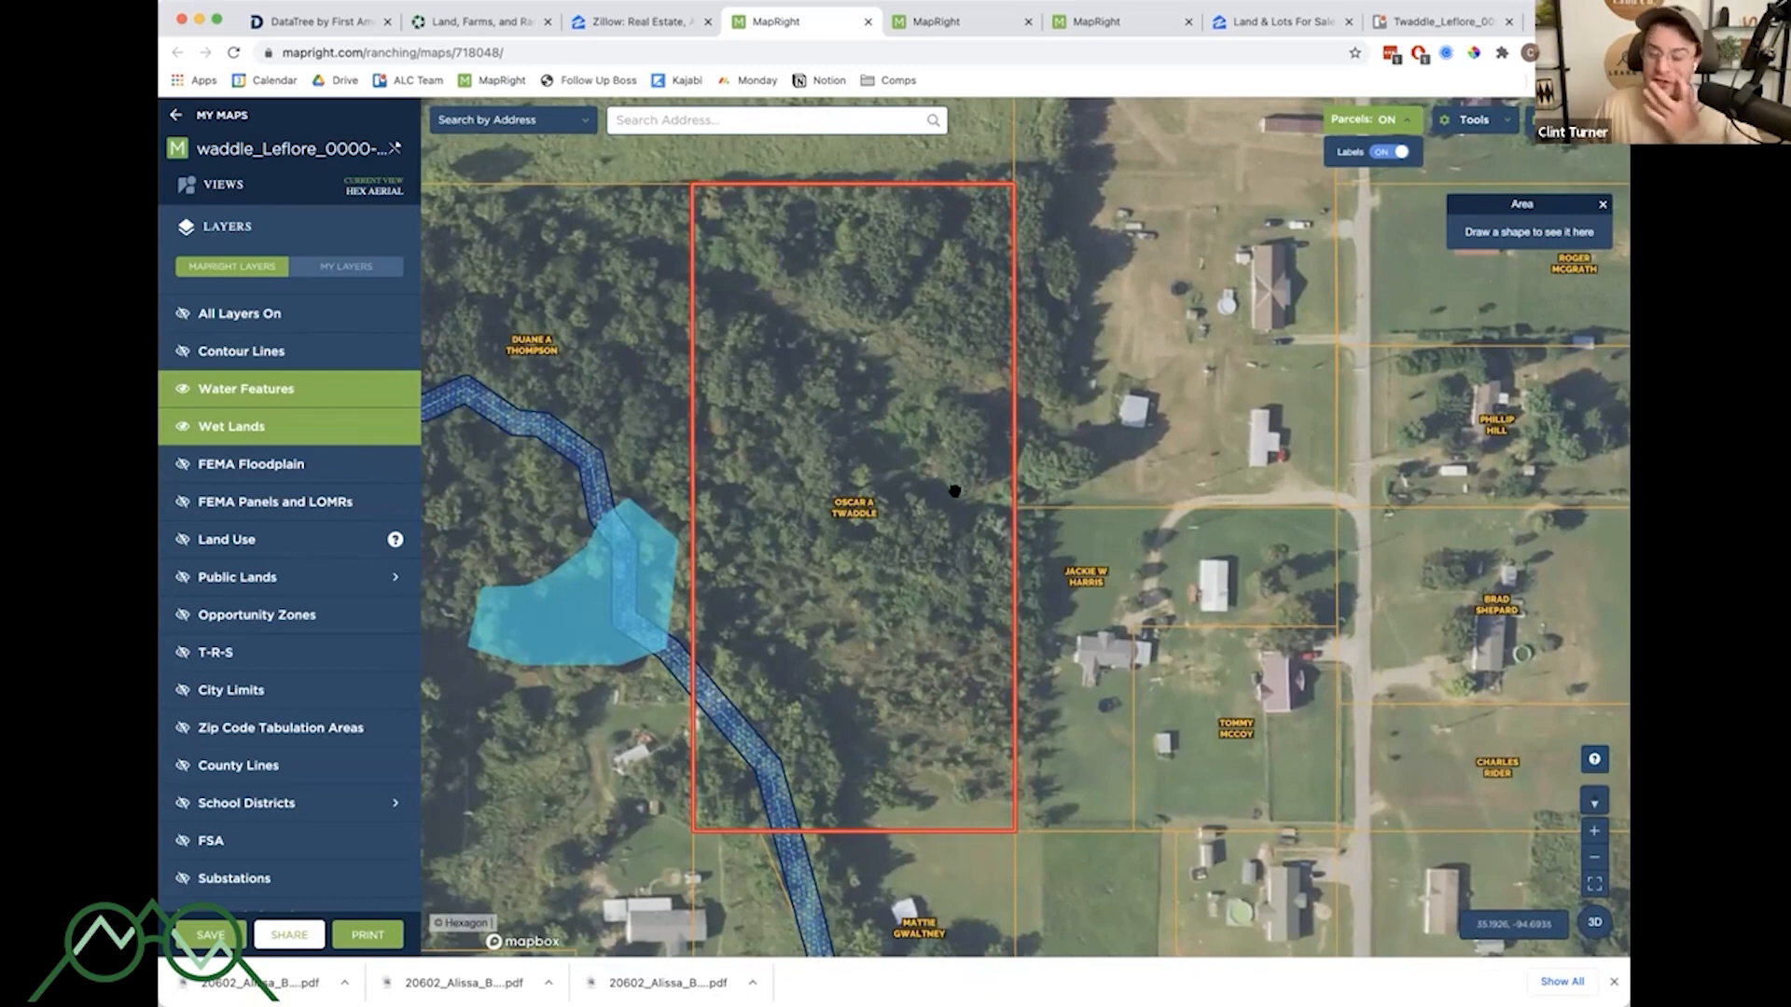
- Zoom out from the Le Flore parcel to view the stream corridor and surrounding parcels
{"action": "scroll", "coordinate": [954, 492], "scroll_direction": "down", "scroll_amount": 5}
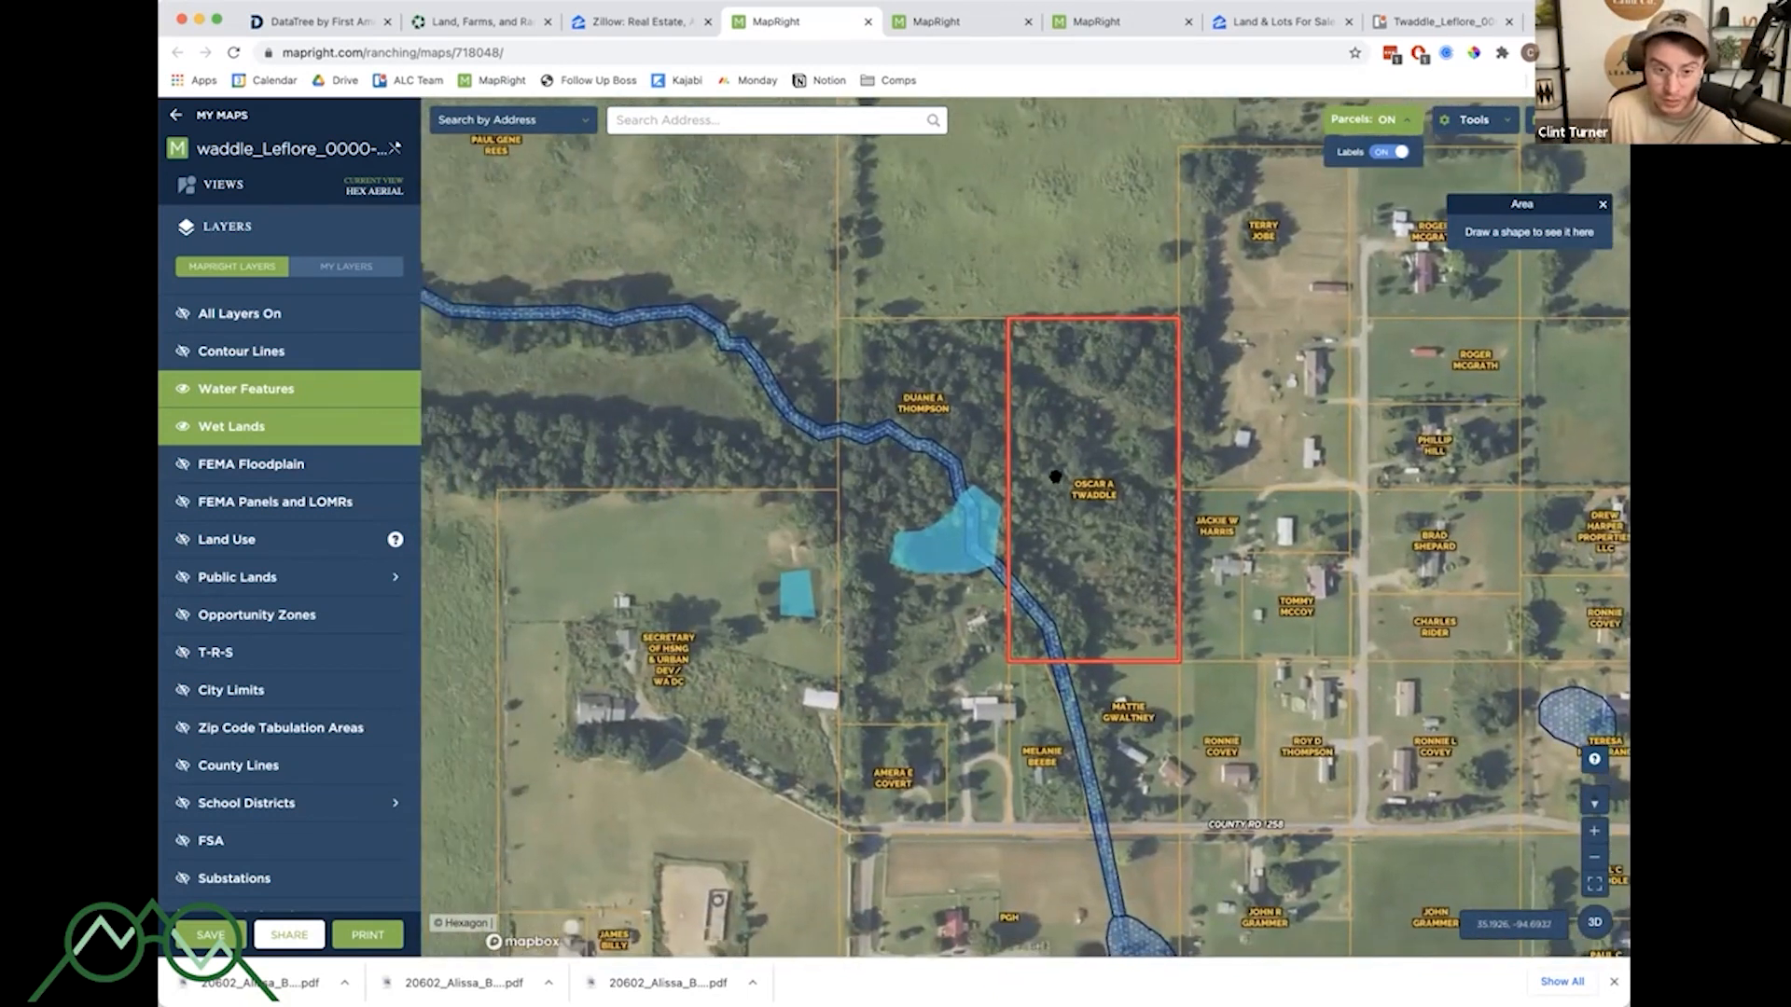
{"action": "left_click_drag", "start_coordinate": [1241, 486], "coordinate": [1222, 494]}
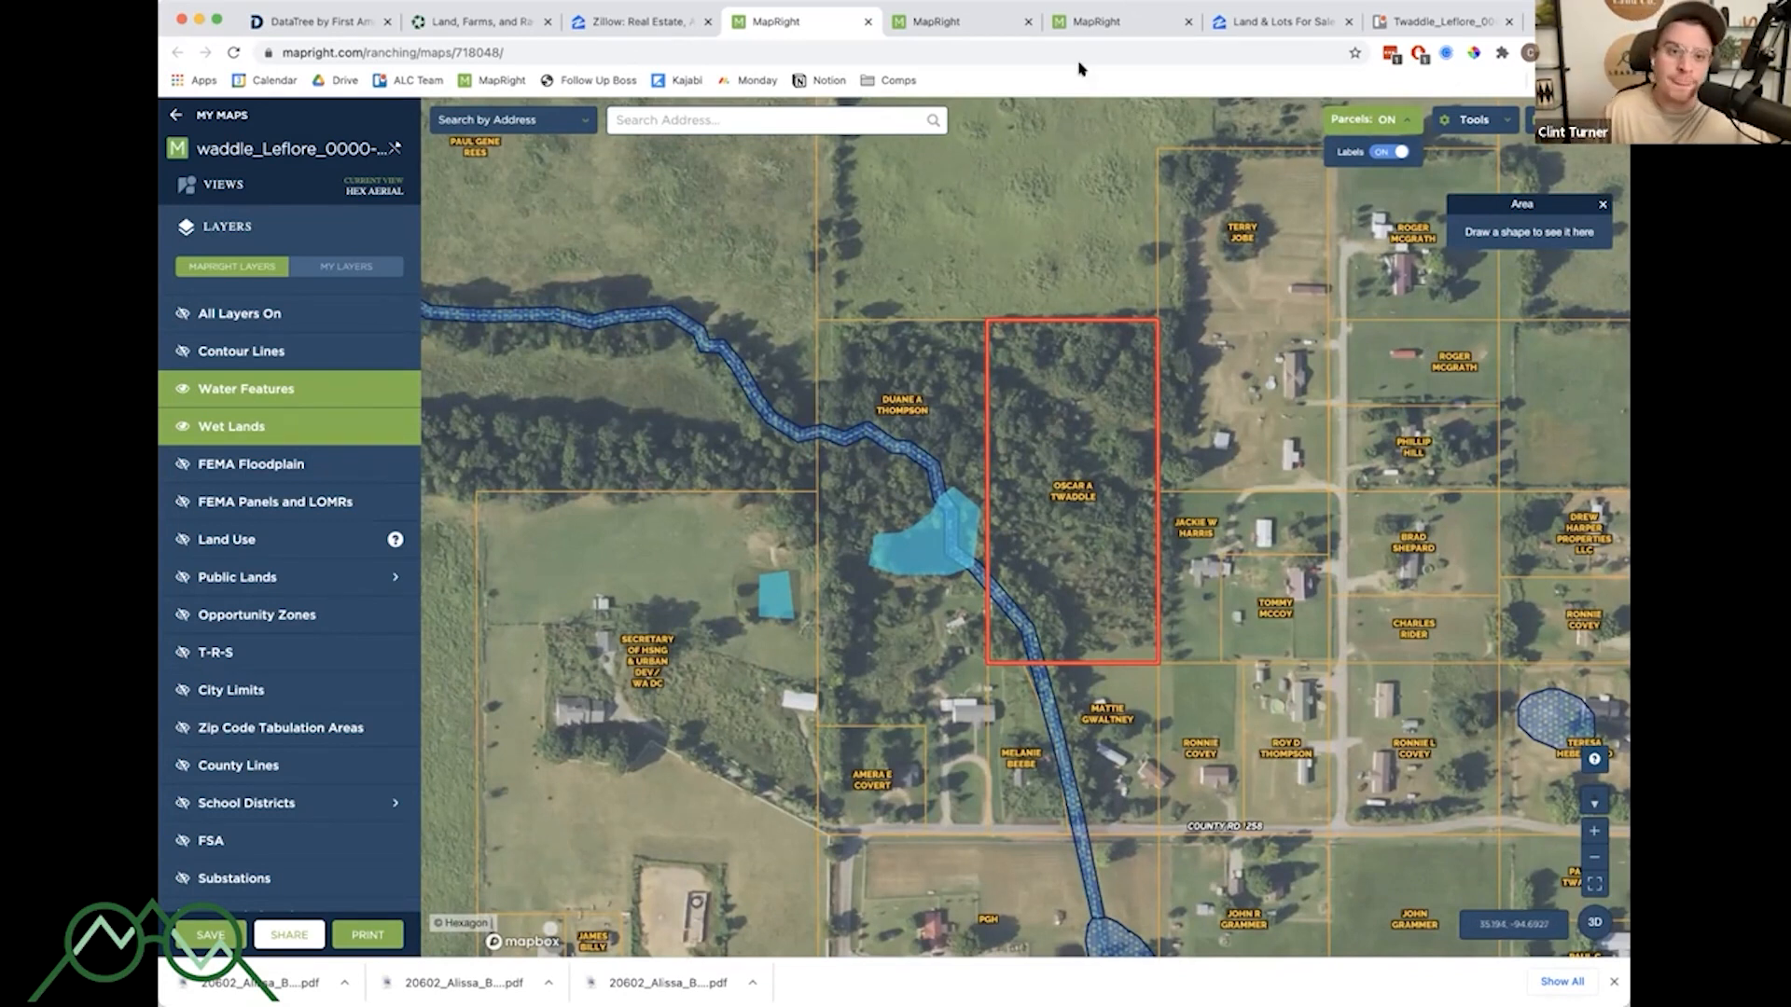
- Switch to the Maricopa County parcel map and zoom around the parcel to examine its surroundings
{"action": "left_click", "coordinate": [960, 28]}
{"action": "scroll", "coordinate": [1216, 332], "scroll_direction": "down", "scroll_amount": 3}
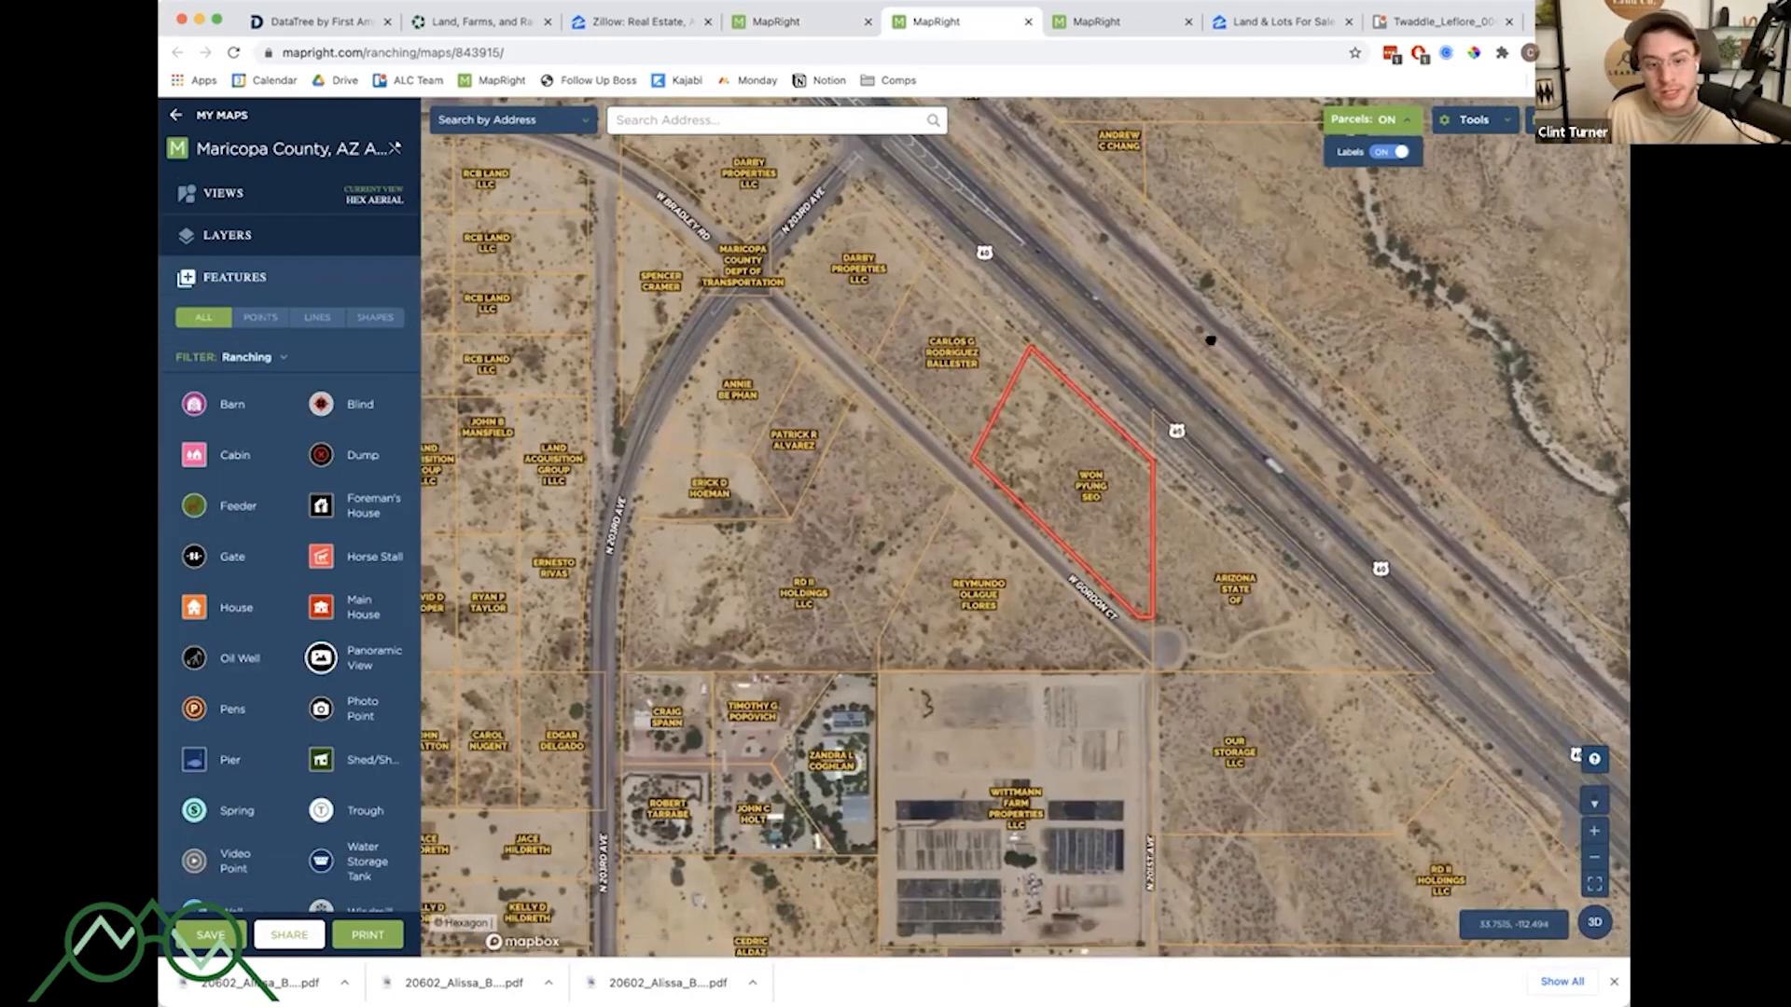
{"action": "scroll", "coordinate": [1222, 418], "scroll_direction": "down", "scroll_amount": 5}
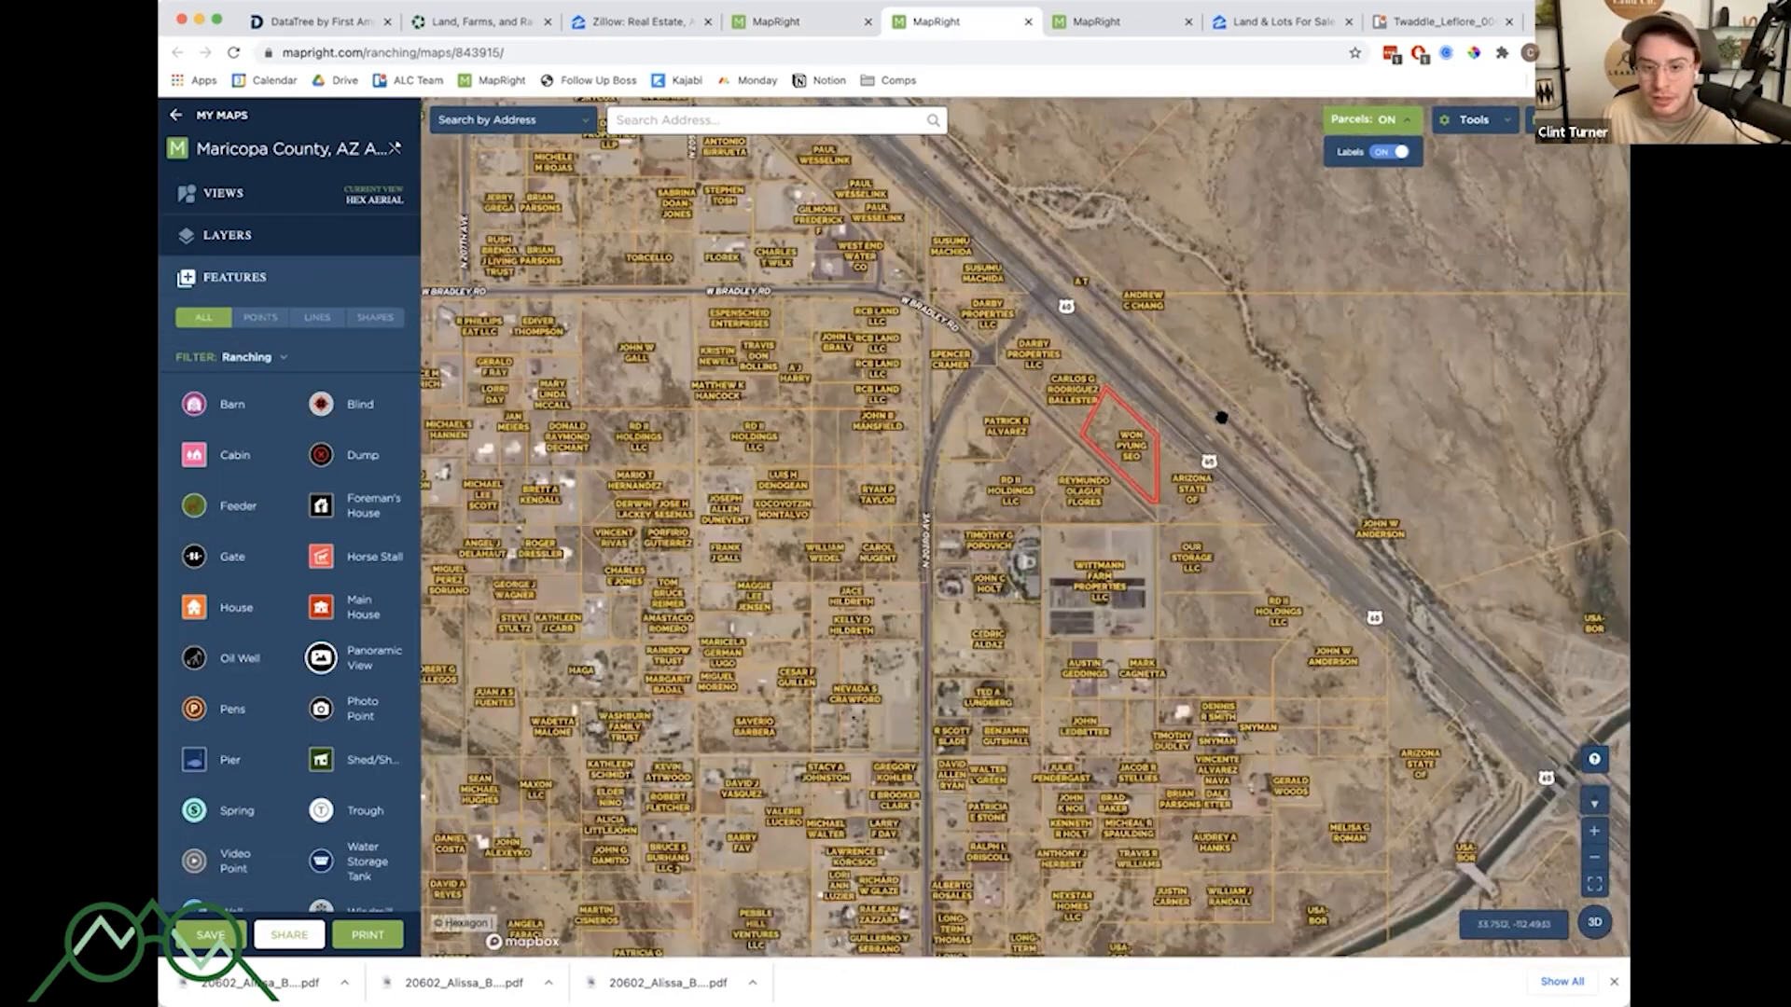
{"action": "scroll", "coordinate": [1163, 442], "scroll_direction": "down", "scroll_amount": 5}
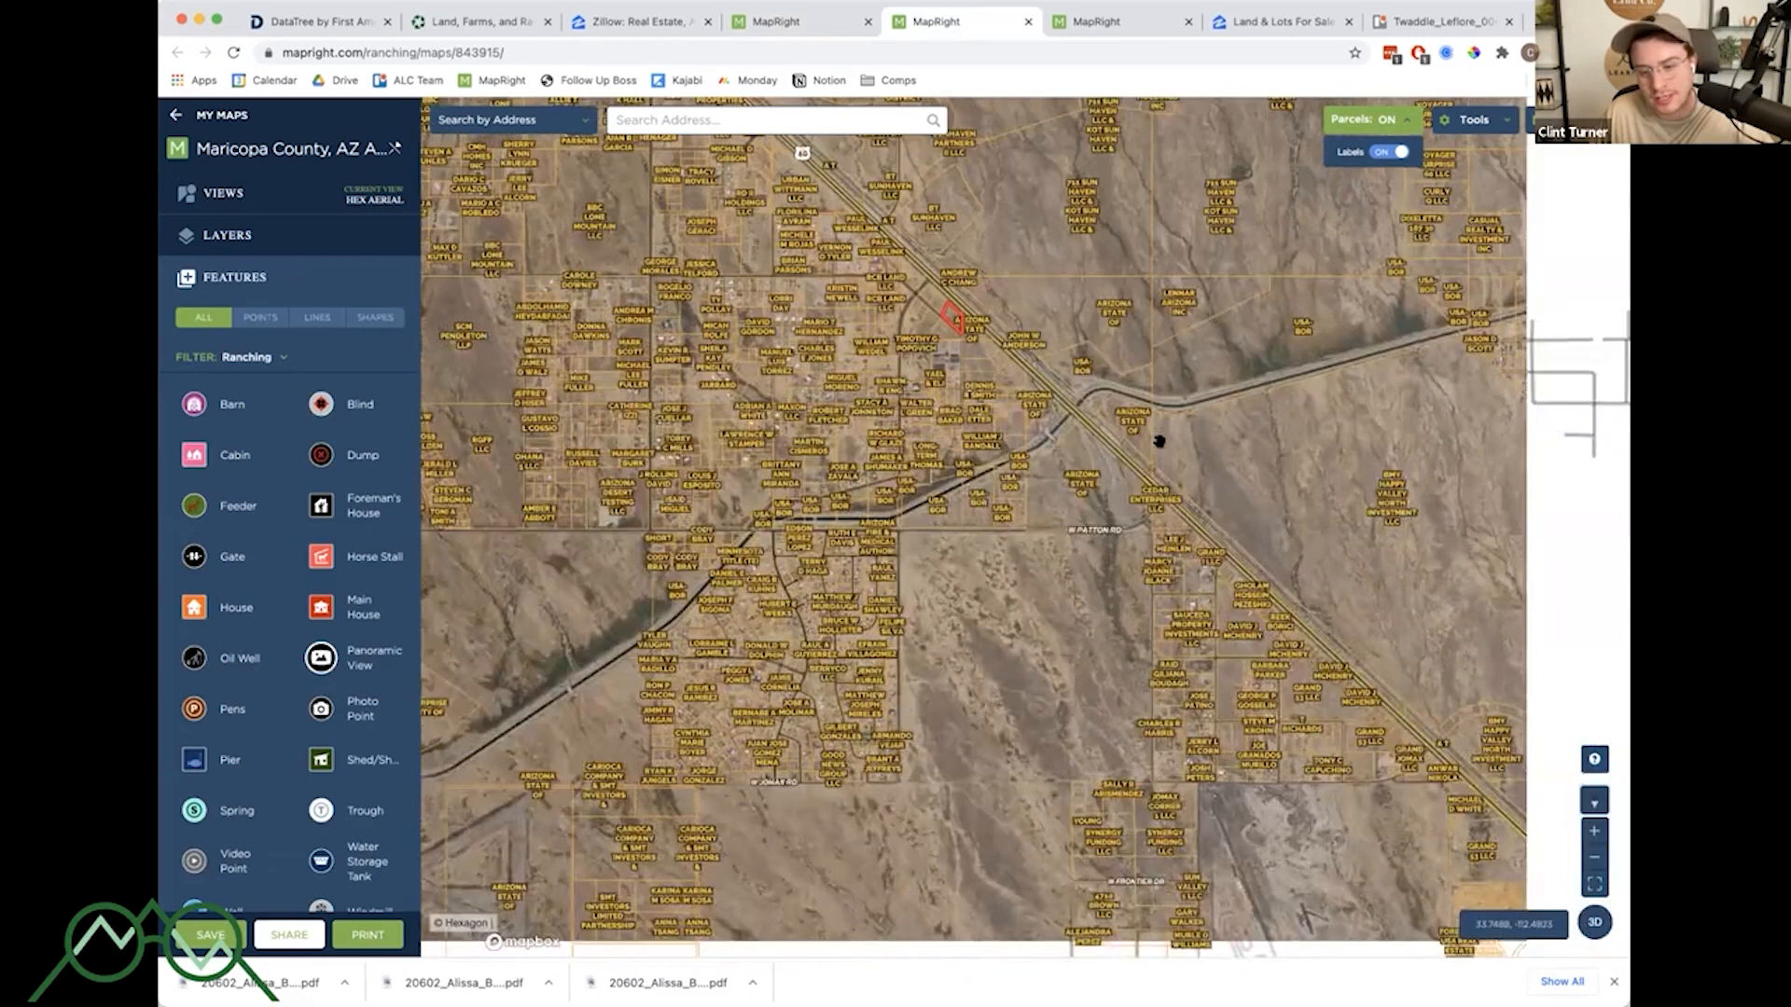
{"action": "scroll", "coordinate": [1159, 439], "scroll_direction": "up", "scroll_amount": 3}
{"action": "scroll", "coordinate": [1077, 485], "scroll_direction": "up", "scroll_amount": 5}
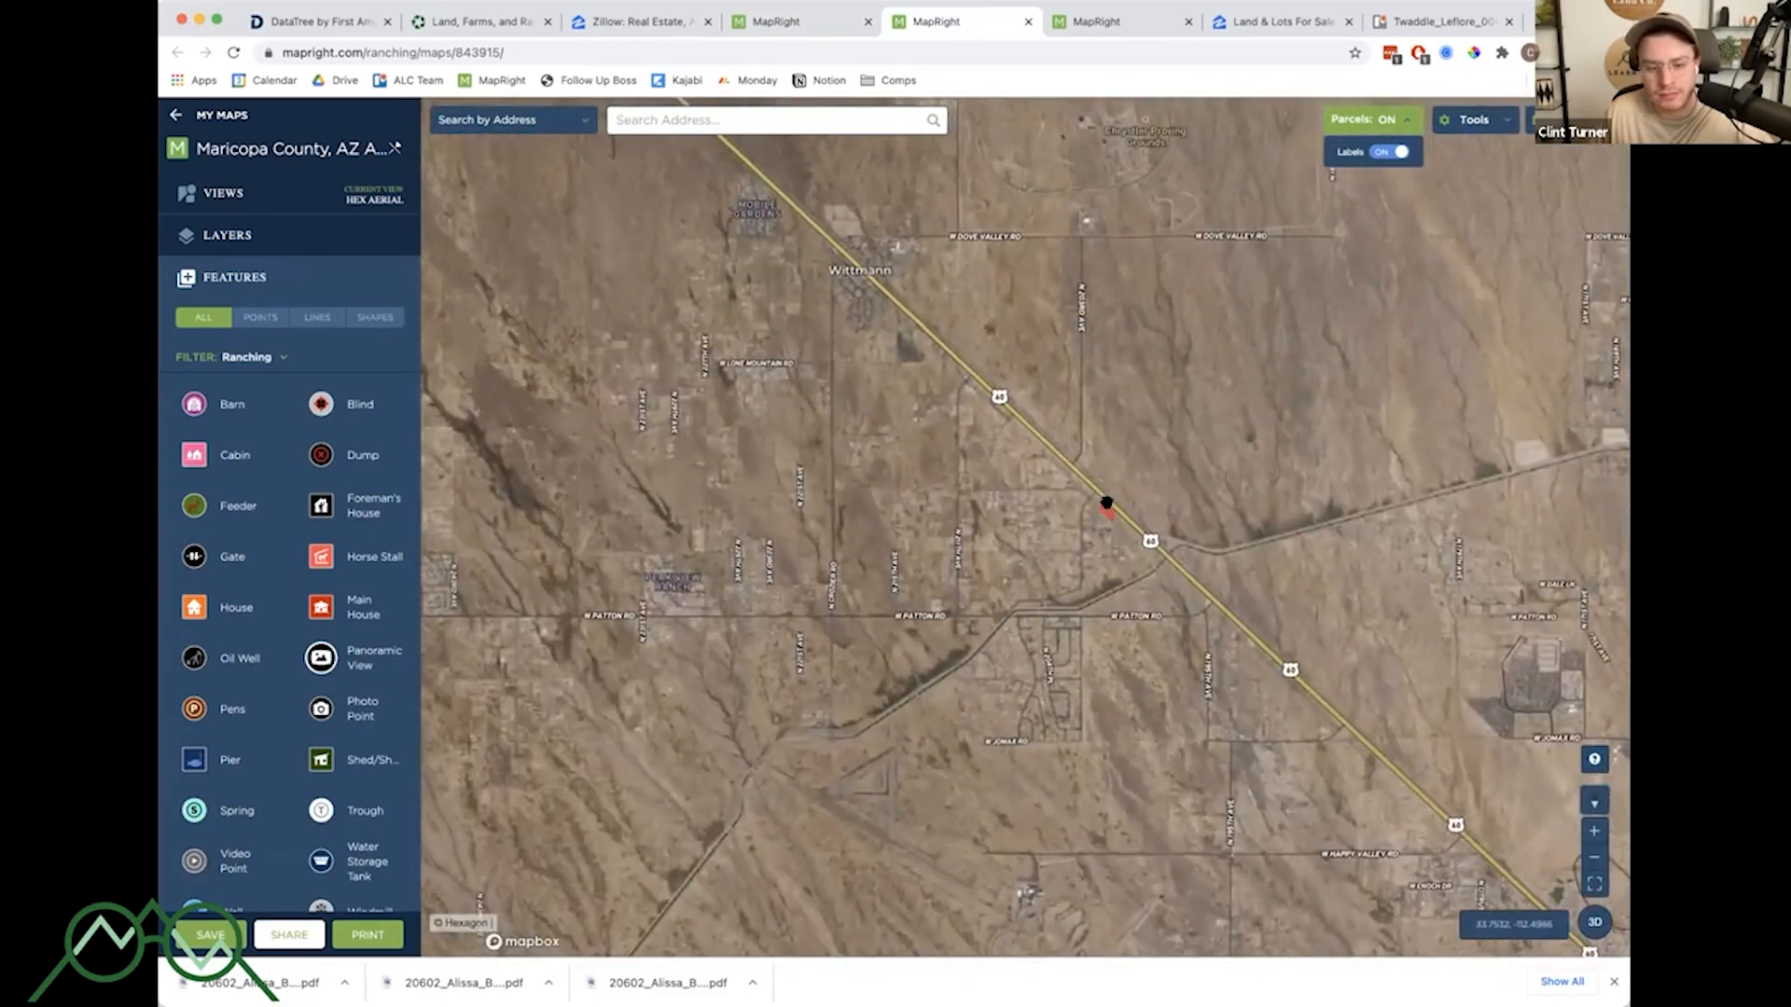
{"action": "scroll", "coordinate": [1234, 611], "scroll_direction": "up", "scroll_amount": 5}
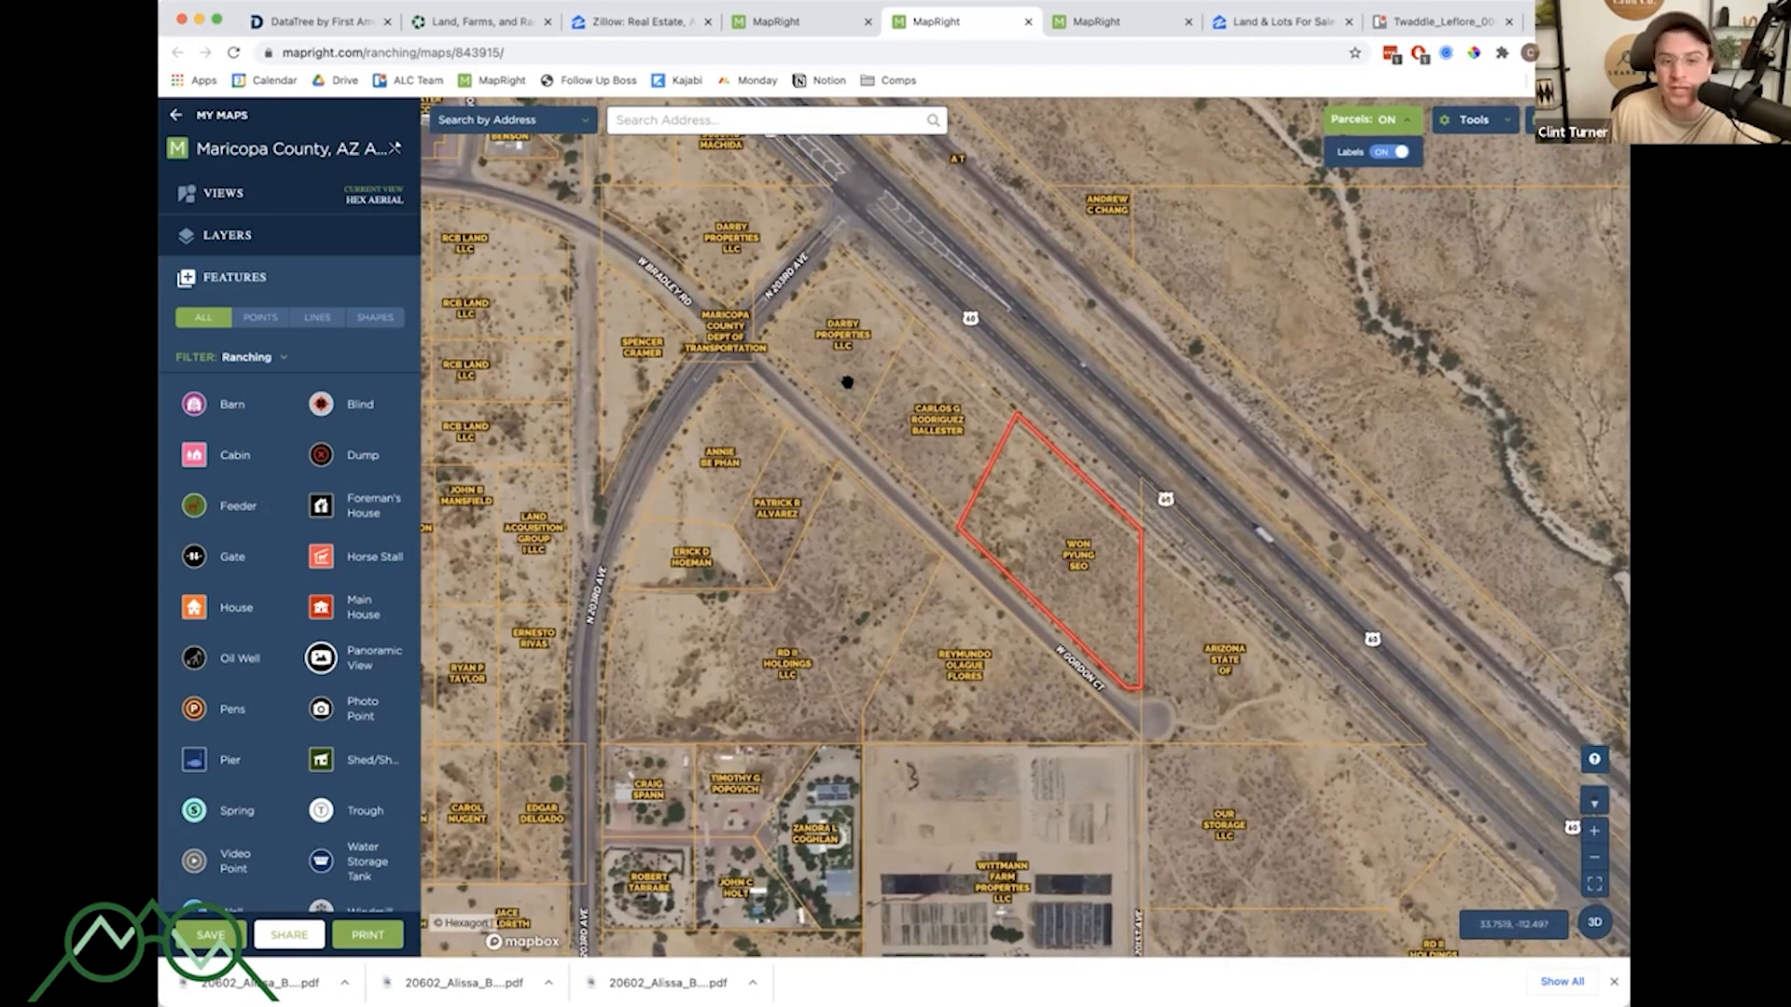
{"action": "scroll", "coordinate": [852, 388], "scroll_direction": "down", "scroll_amount": 3}
{"action": "left_click_drag", "start_coordinate": [1140, 378], "coordinate": [1111, 432]}
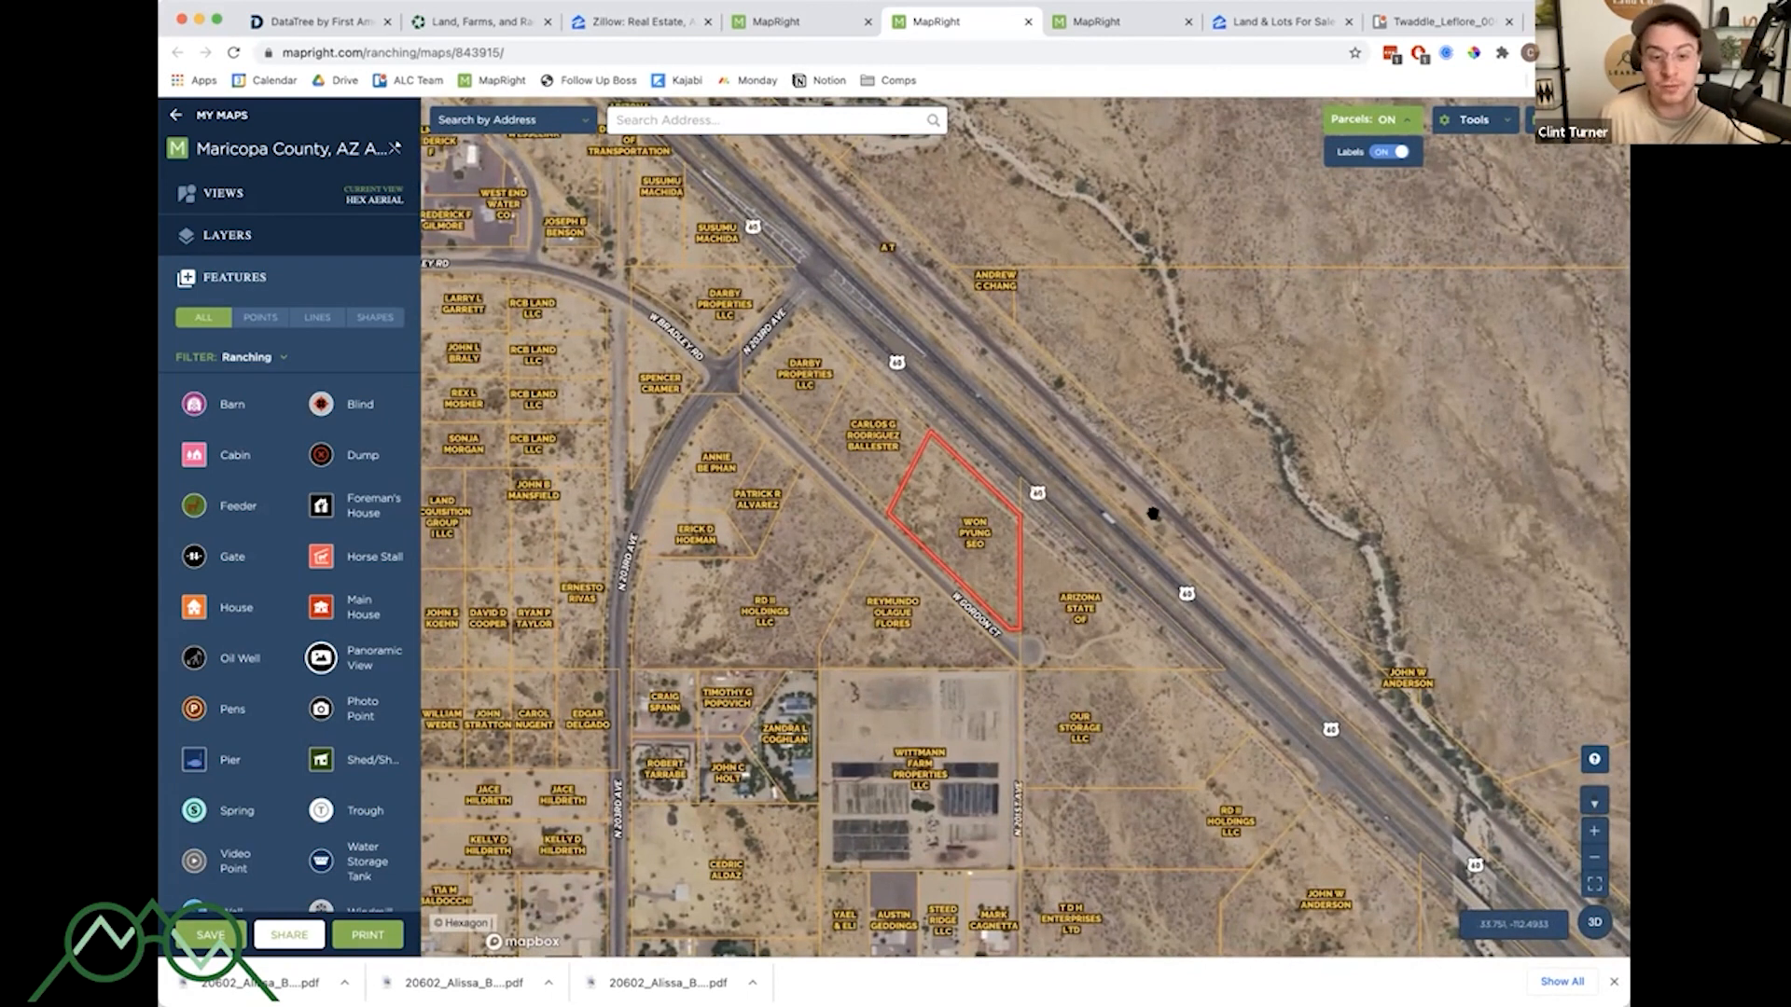
{"action": "scroll", "coordinate": [1026, 477], "scroll_direction": "up", "scroll_amount": 1}
- Switch to the Duchesne parcel map and zoom around the parcel with contour lines shown
{"action": "left_click", "coordinate": [1096, 22]}
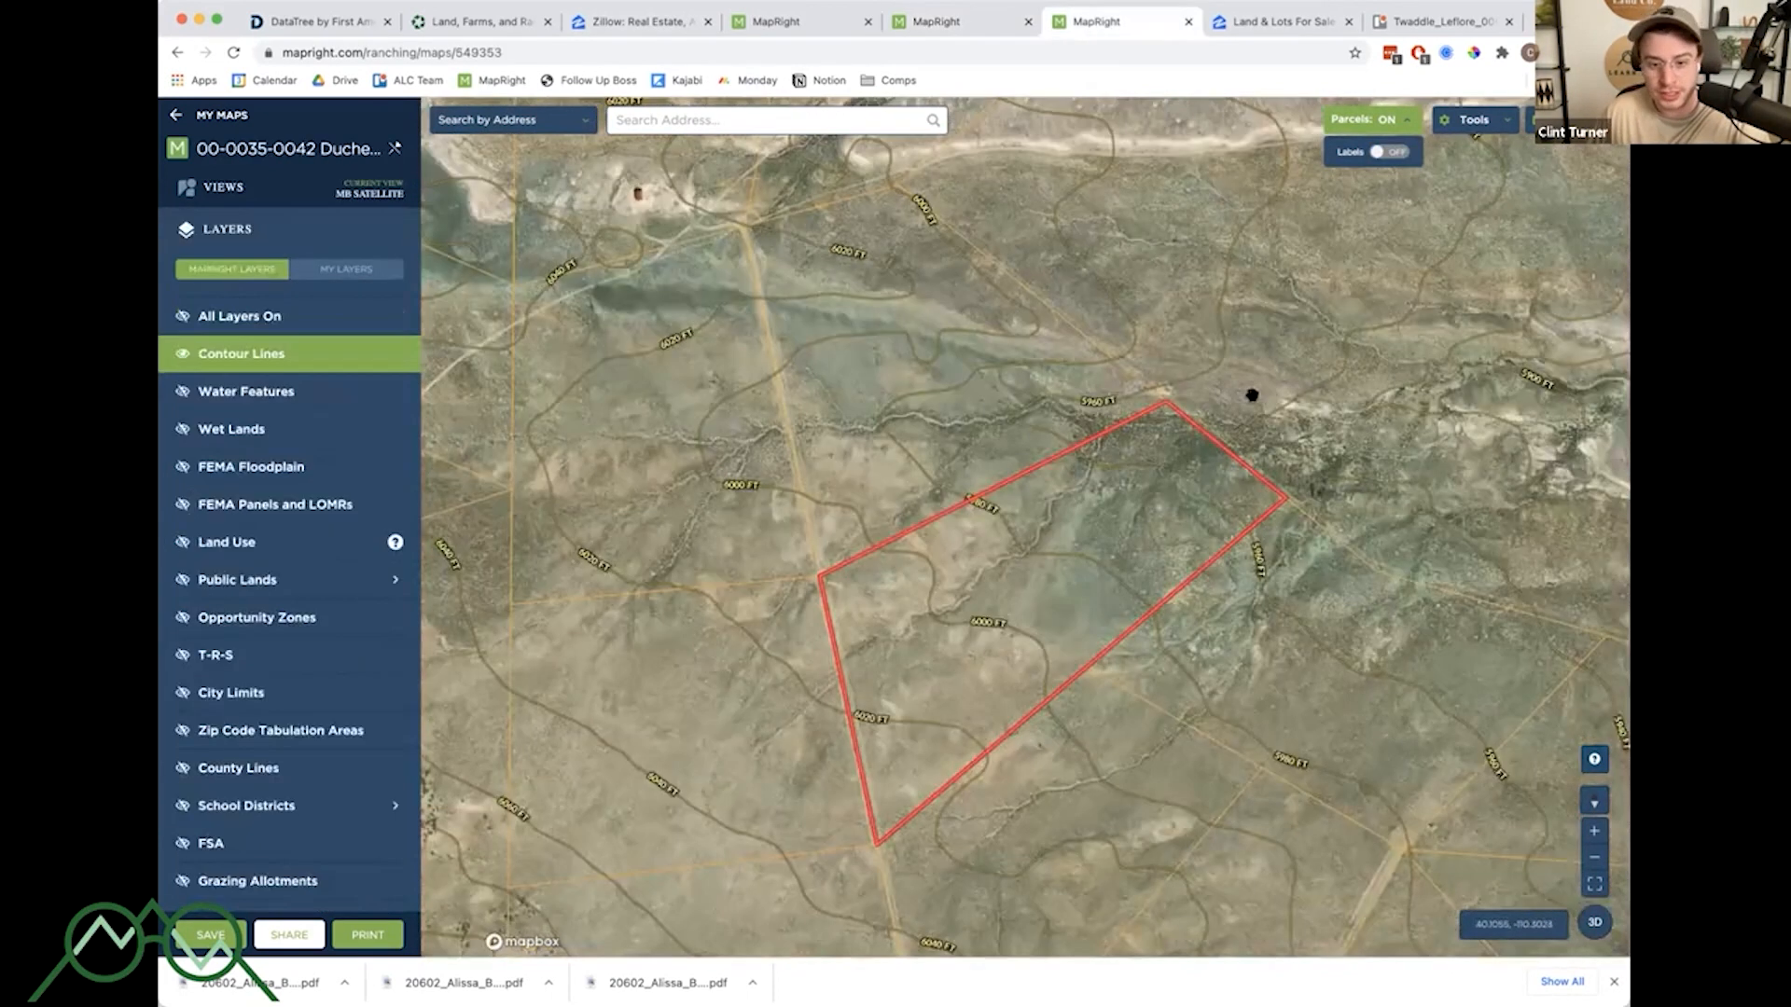
{"action": "scroll", "coordinate": [1172, 486], "scroll_direction": "up", "scroll_amount": 2}
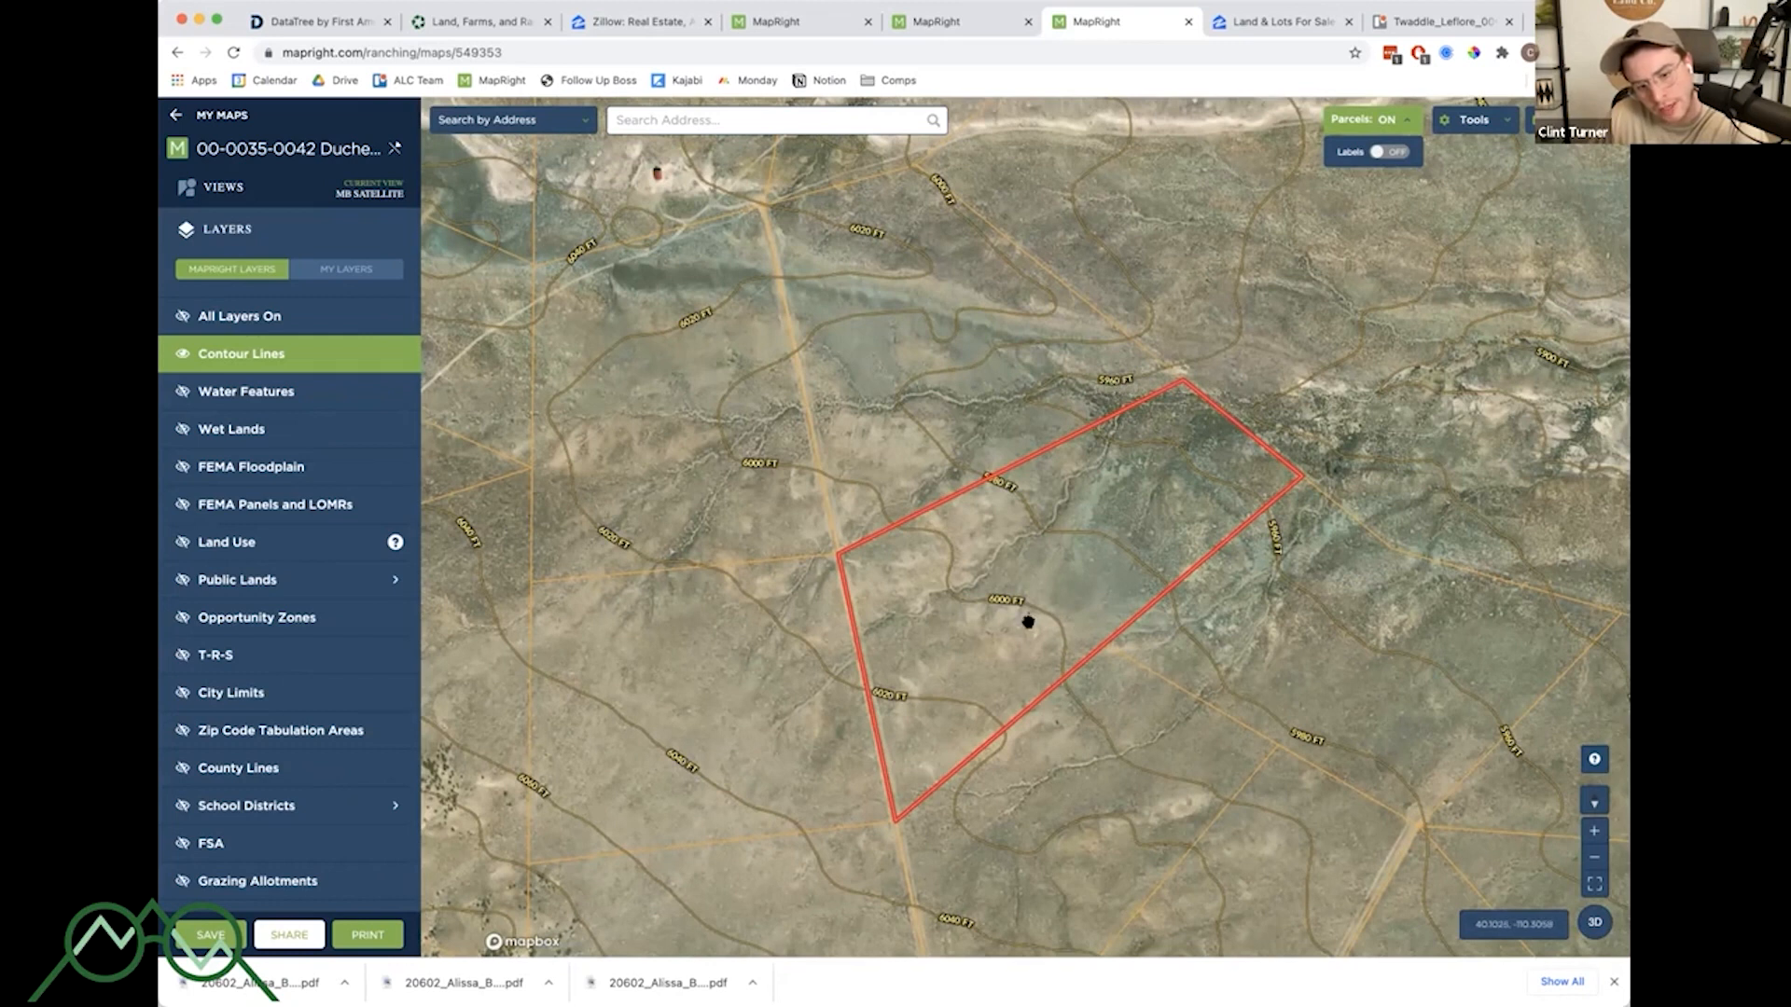
{"action": "scroll", "coordinate": [1027, 623], "scroll_direction": "up", "scroll_amount": 2}
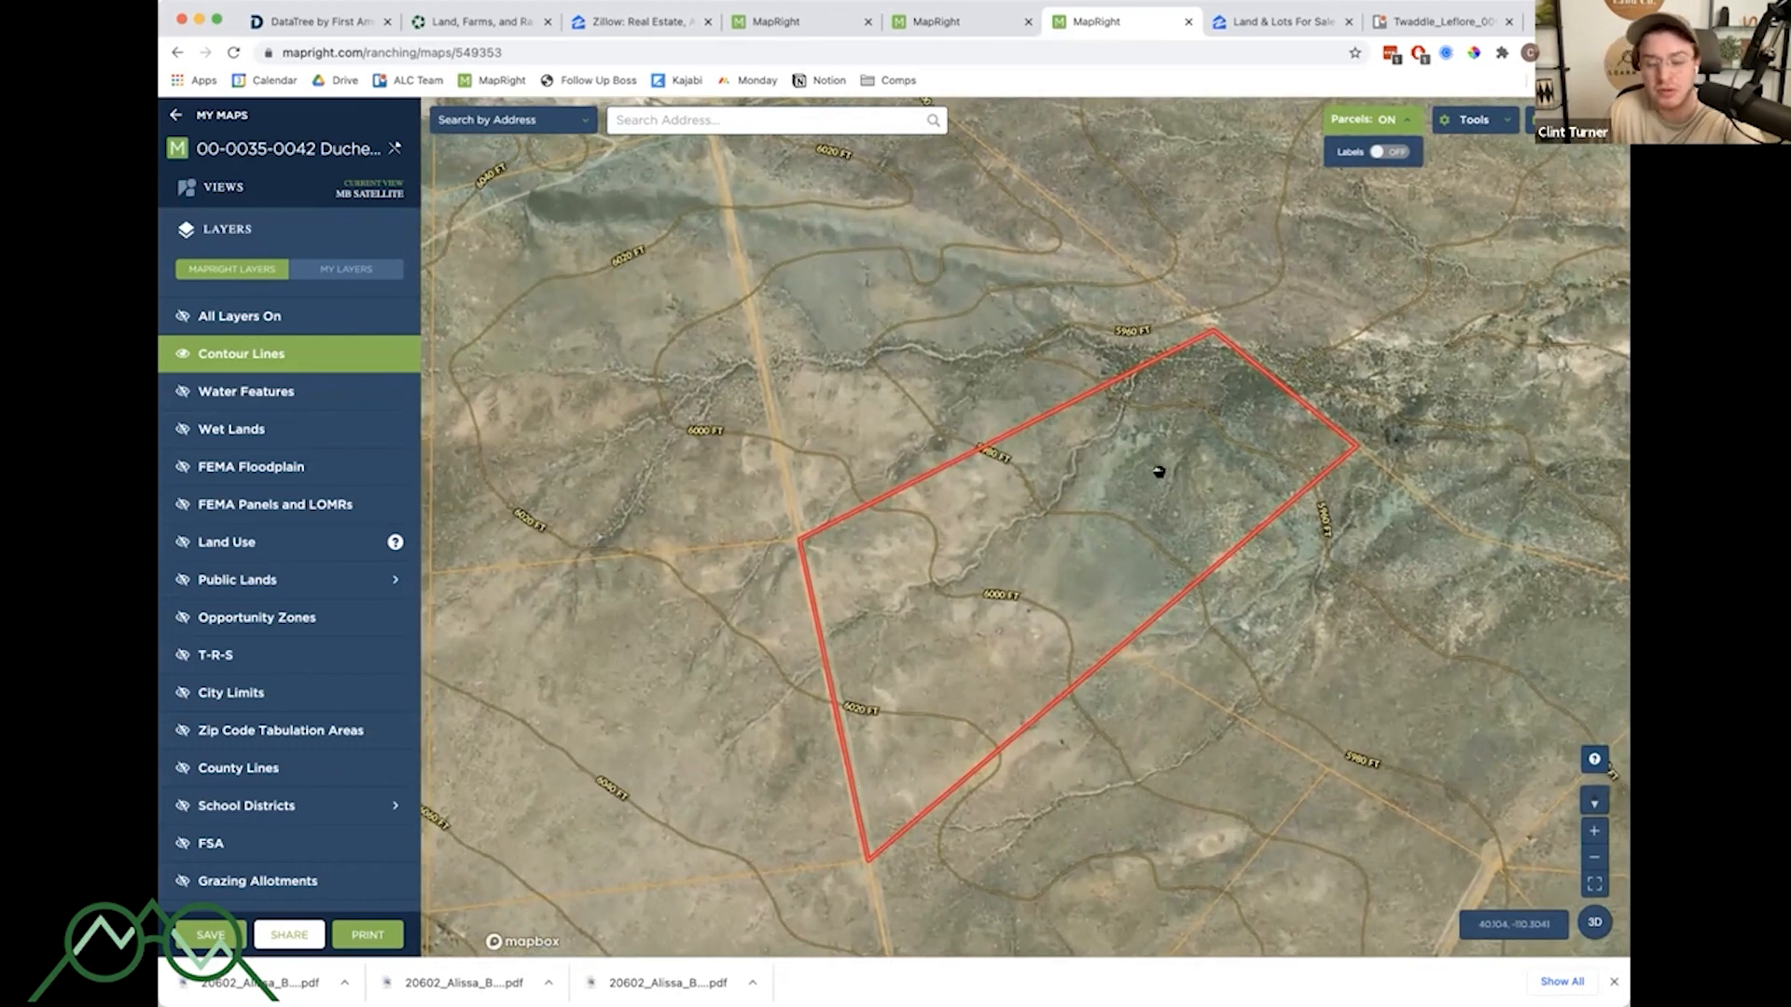
{"action": "scroll", "coordinate": [1171, 475], "scroll_direction": "up", "scroll_amount": 1}
{"action": "left_click_drag", "start_coordinate": [1180, 490], "coordinate": [1160, 465]}
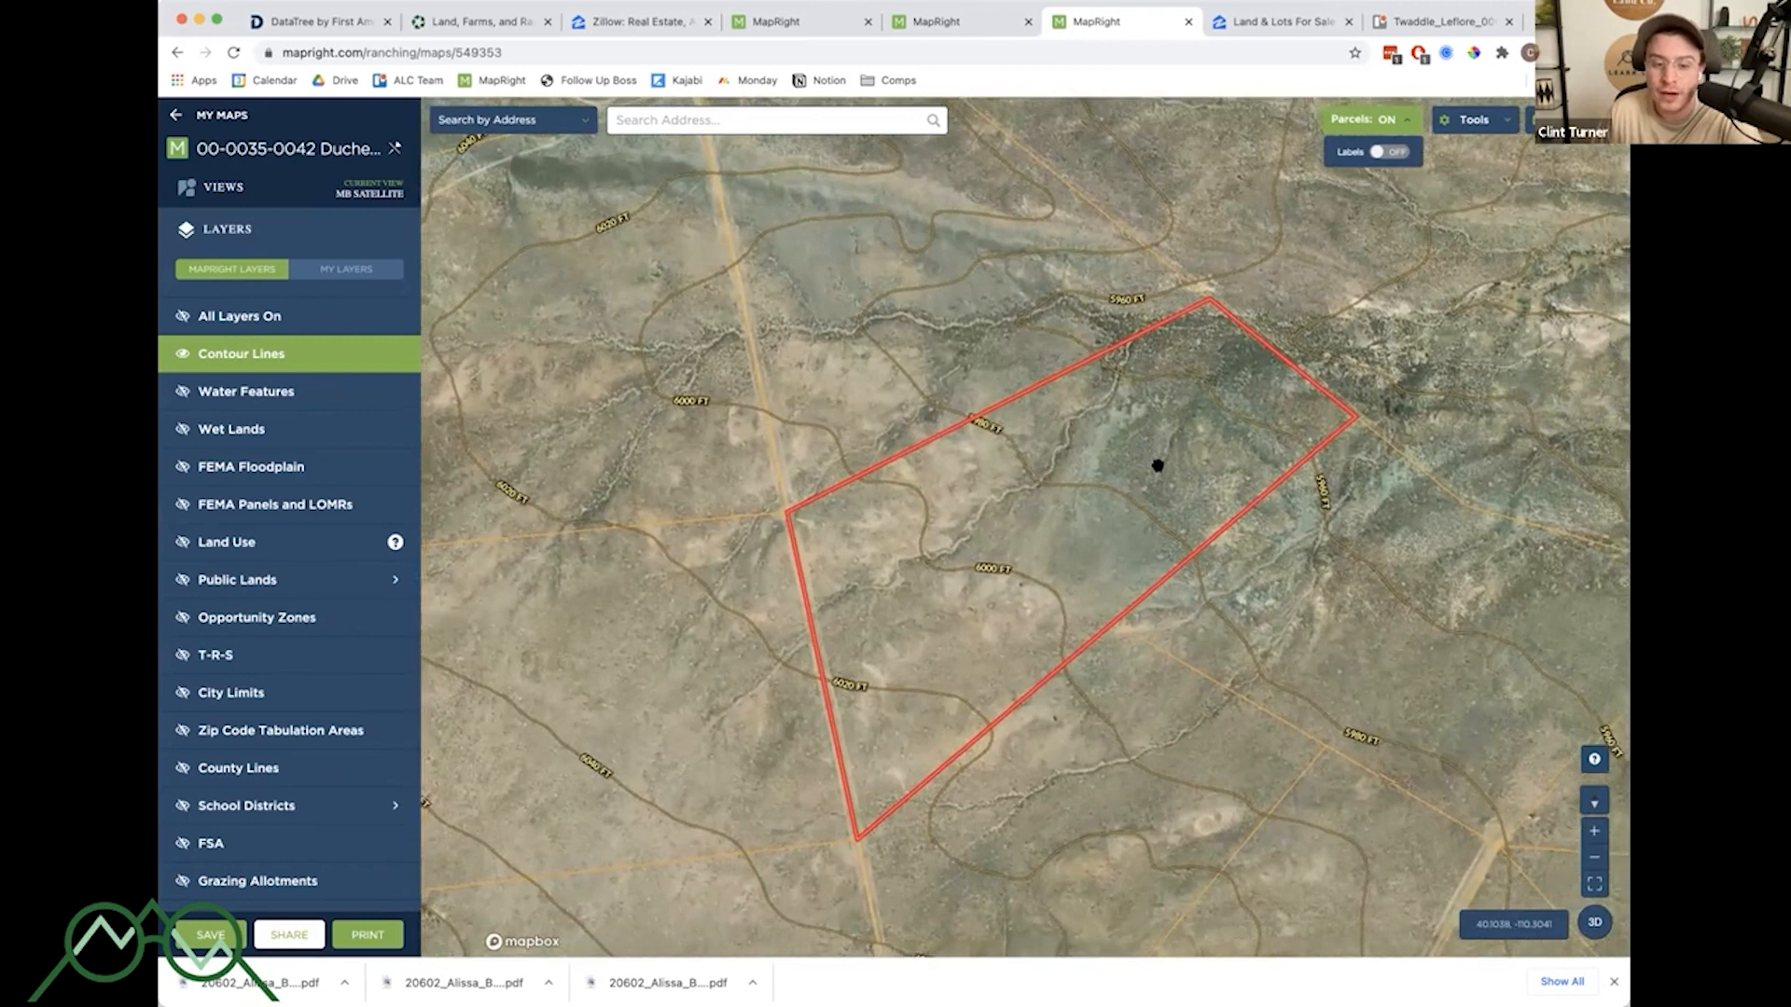
{"action": "scroll", "coordinate": [1156, 469], "scroll_direction": "down", "scroll_amount": 2}
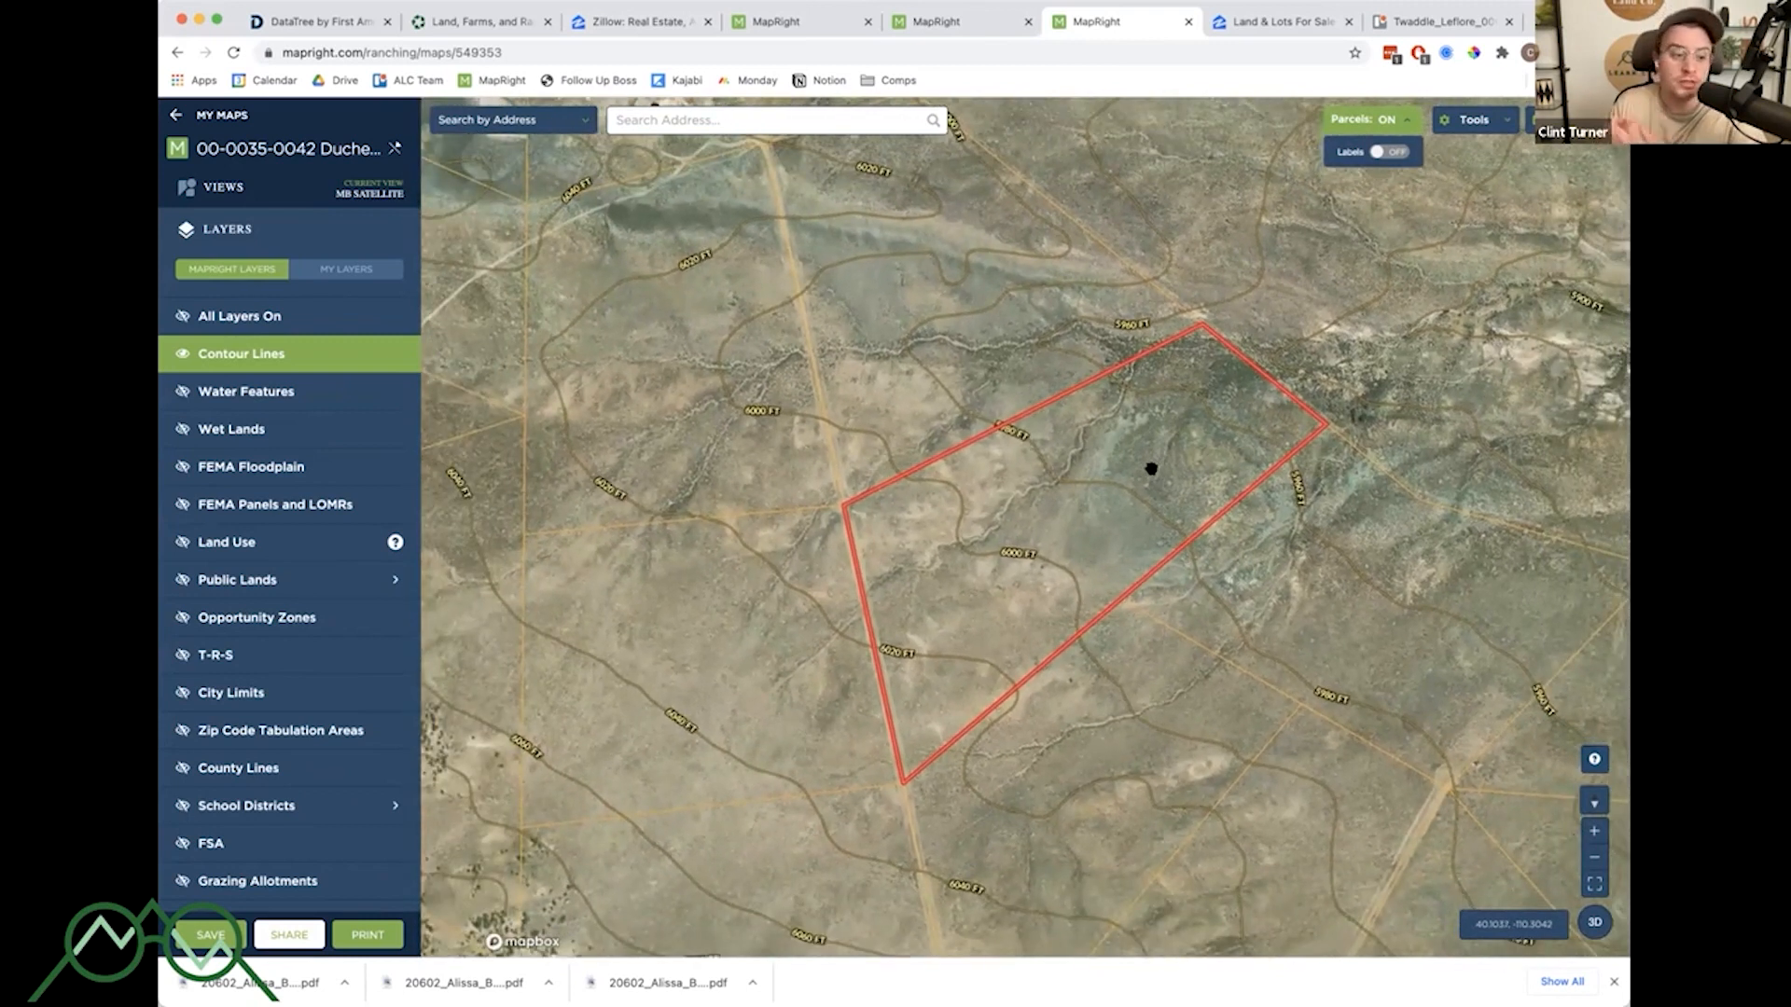
{"action": "scroll", "coordinate": [346, 424], "scroll_direction": "down", "scroll_amount": 5}
{"action": "scroll", "coordinate": [332, 534], "scroll_direction": "up", "scroll_amount": 5}
- Try measuring distances across the Duchesne parcel with the distance measuring tool
{"action": "left_click", "coordinate": [1481, 122]}
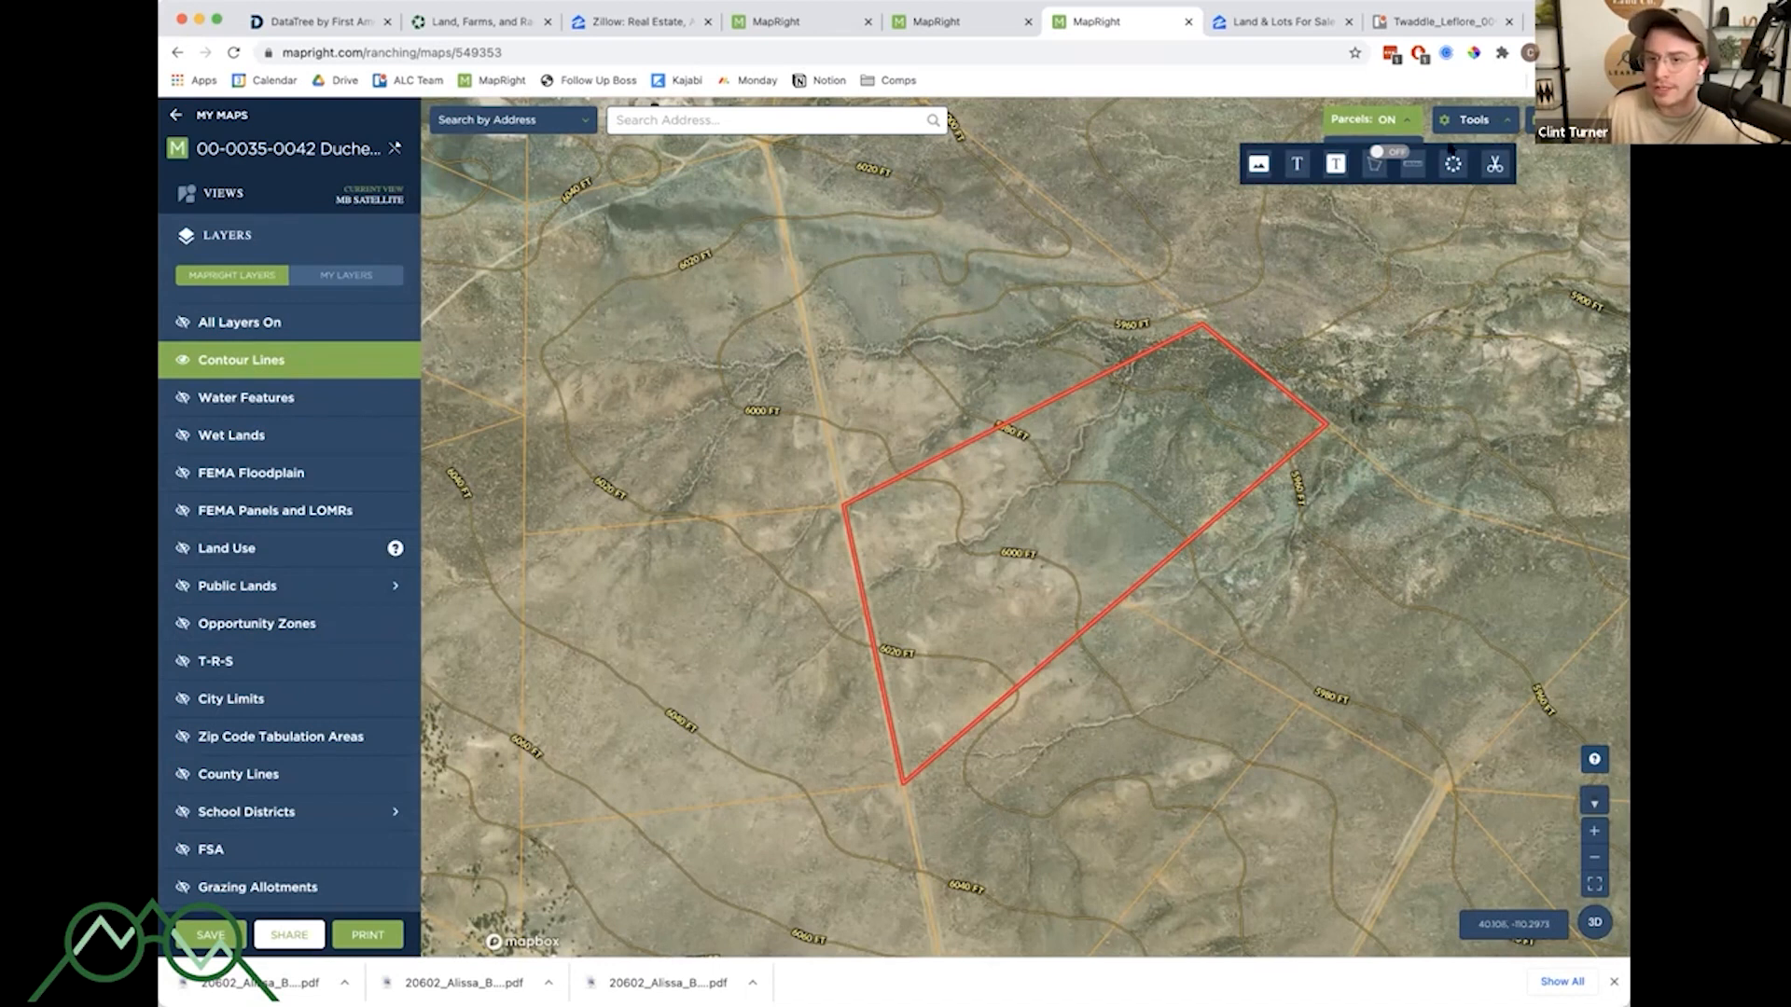
{"action": "left_click", "coordinate": [1472, 127]}
{"action": "left_click", "coordinate": [1473, 127]}
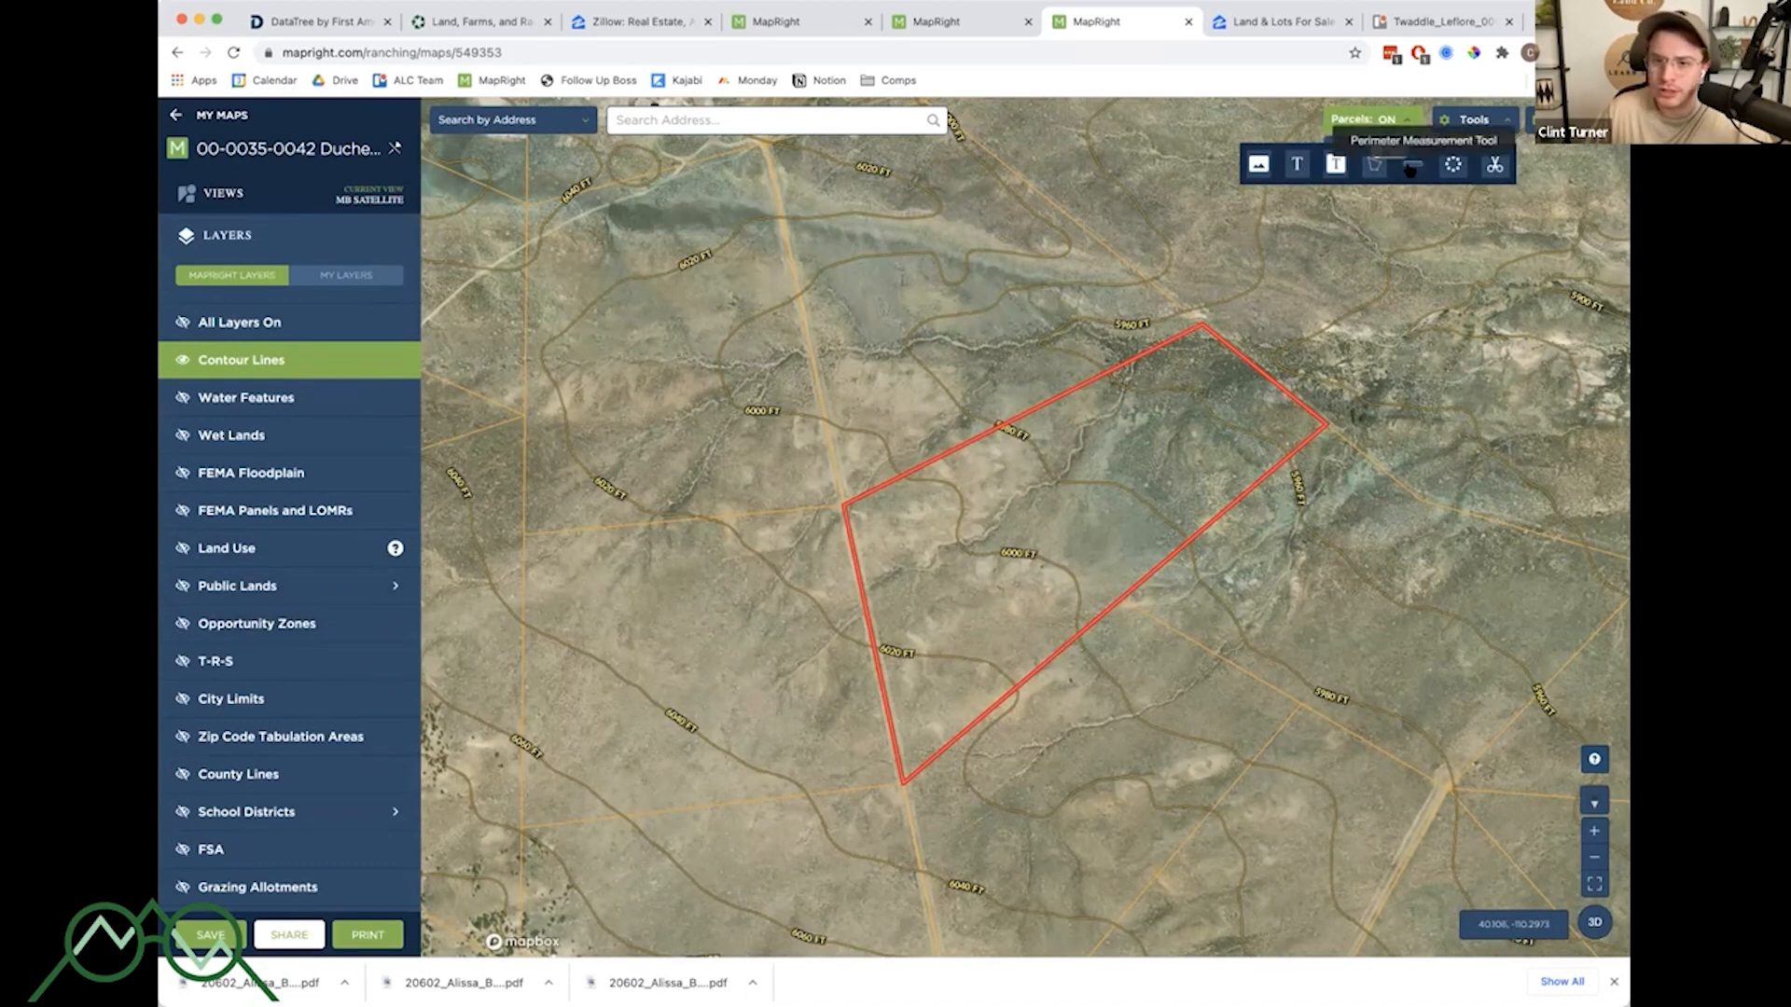
{"action": "left_click", "coordinate": [1413, 164]}
{"action": "scroll", "coordinate": [989, 557], "scroll_direction": "up", "scroll_amount": 3}
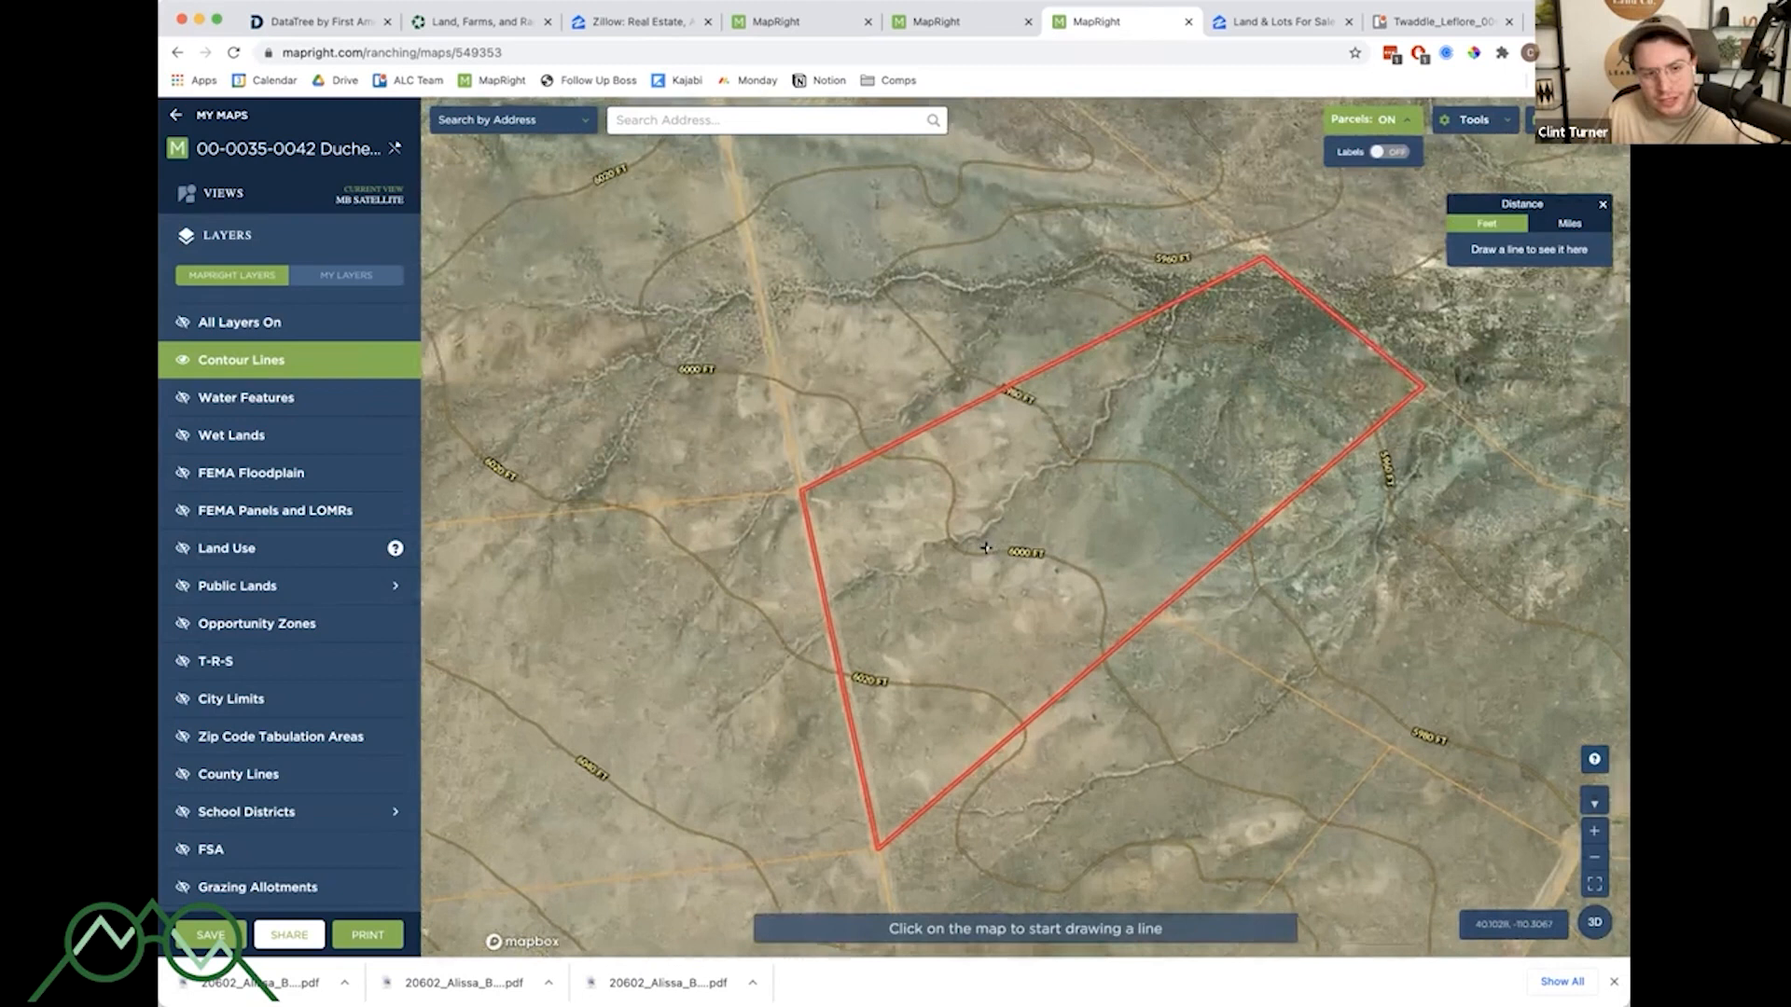
{"action": "left_click", "coordinate": [766, 559]}
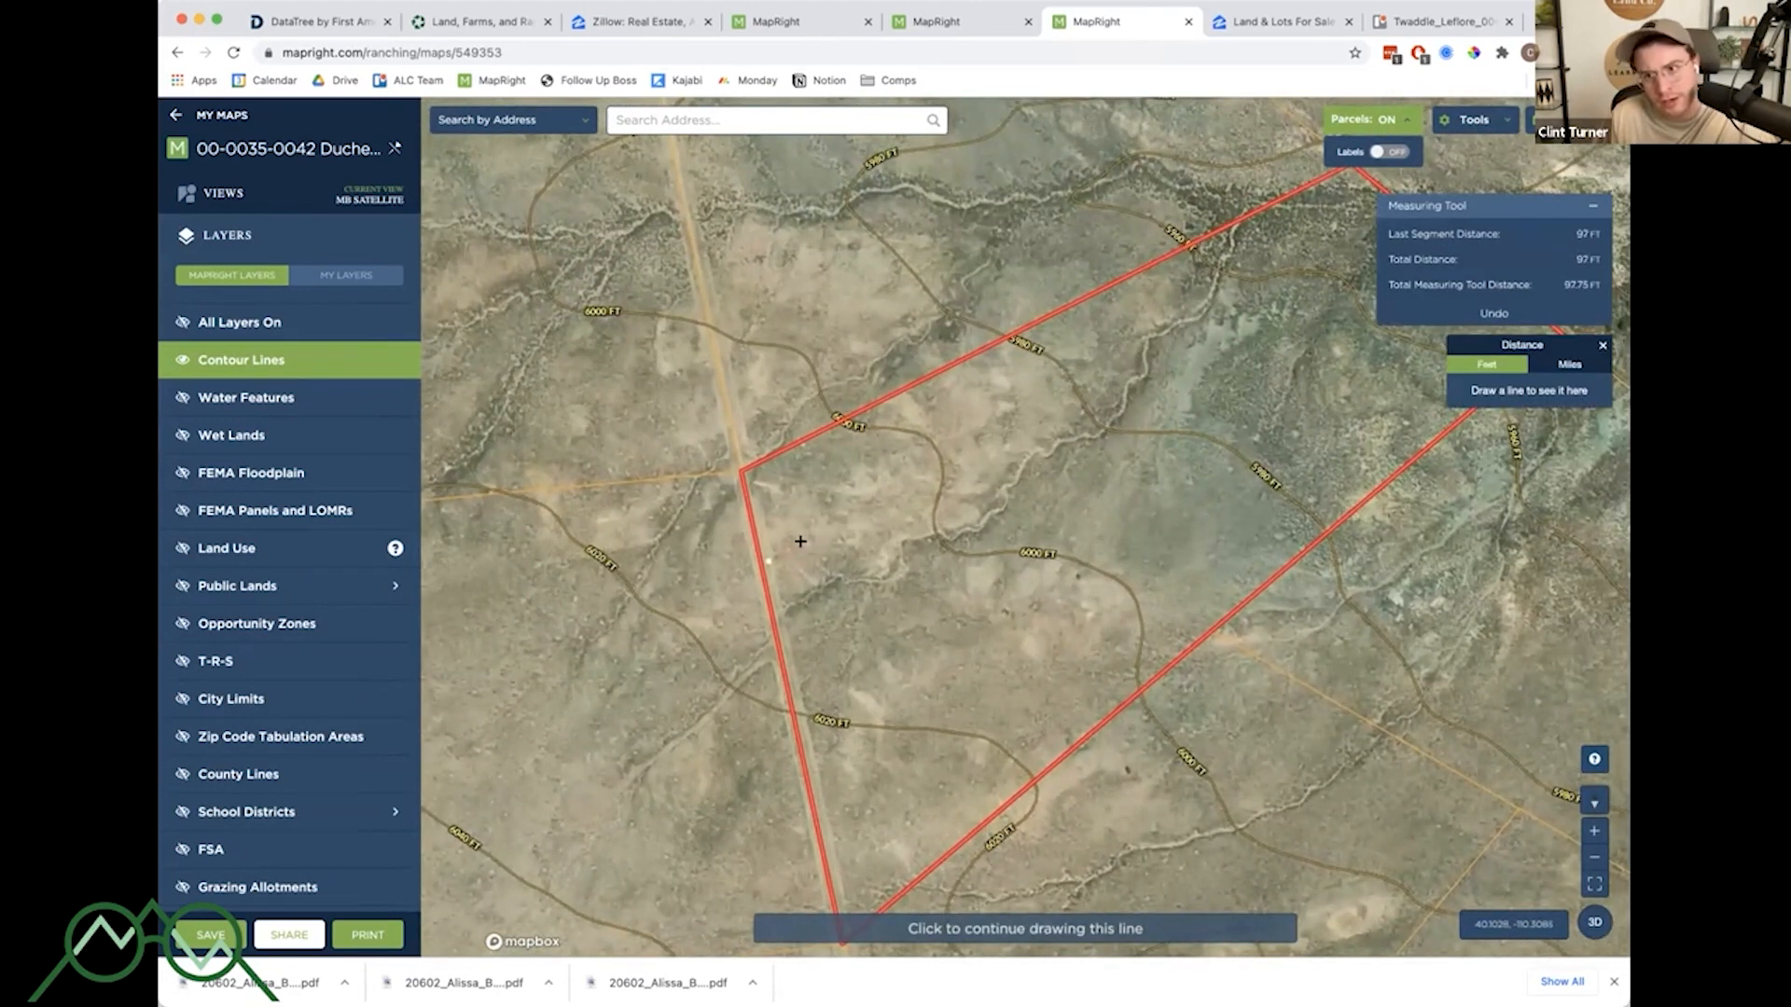
{"action": "left_click", "coordinate": [1232, 347]}
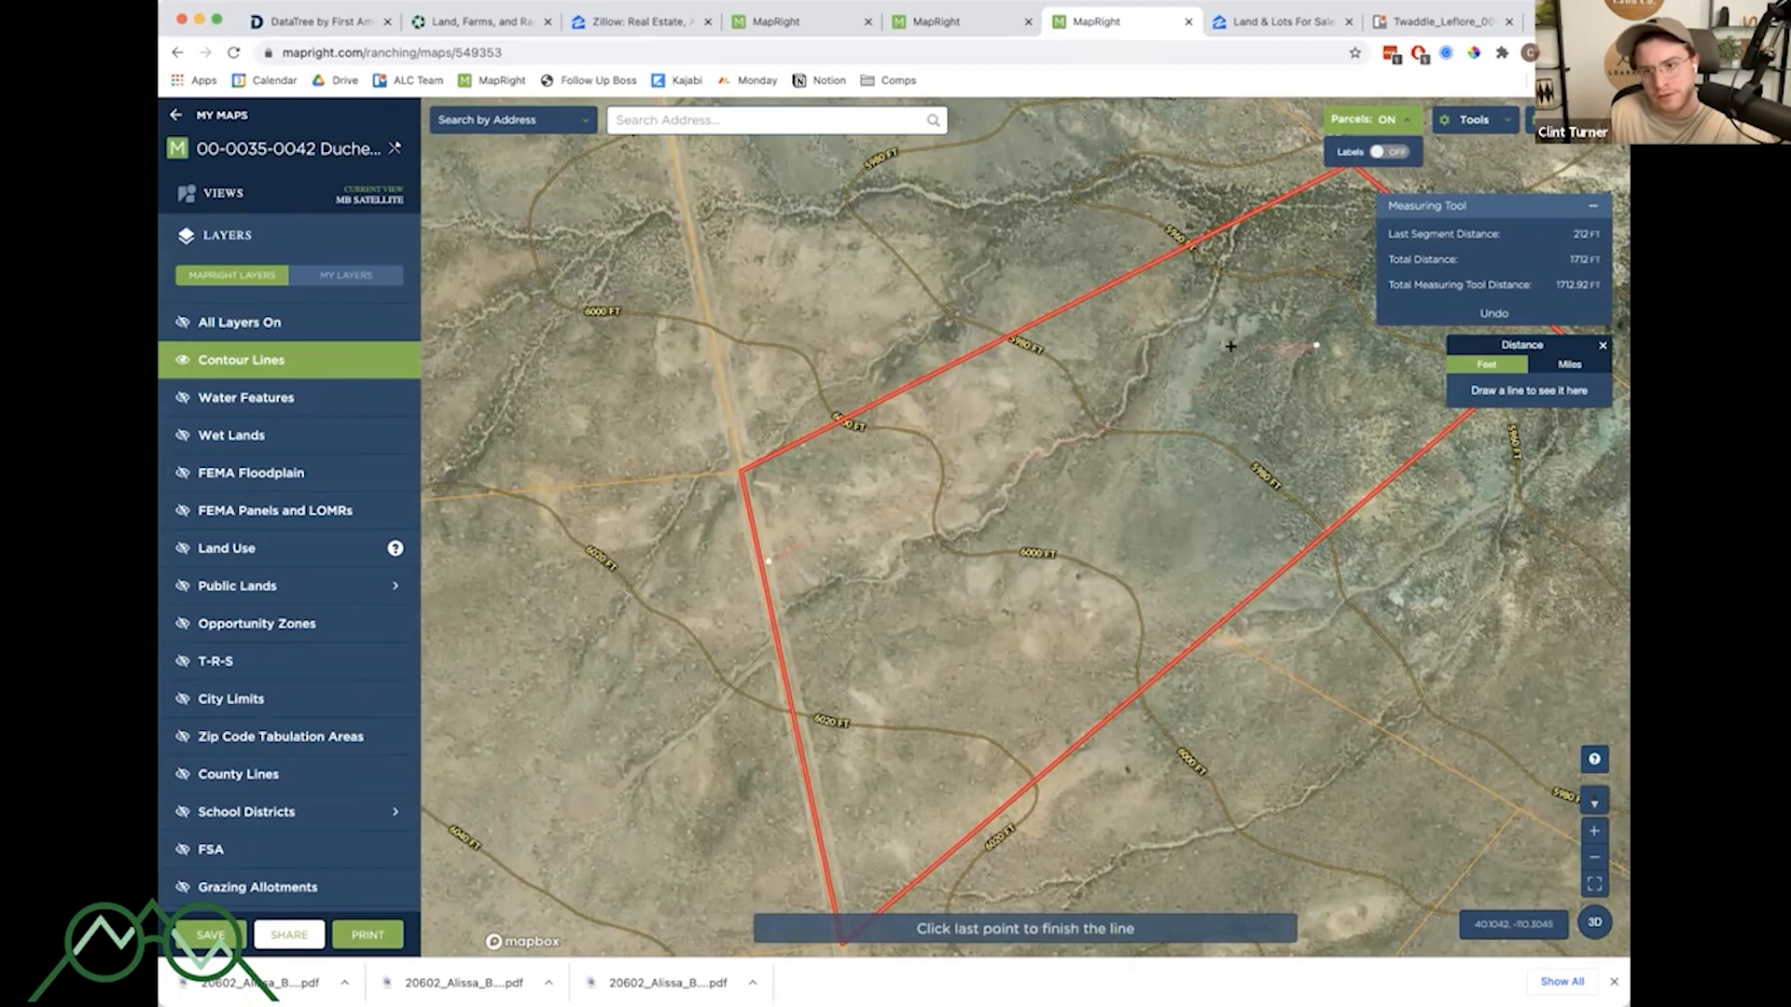
{"action": "key", "text": "Escape"}
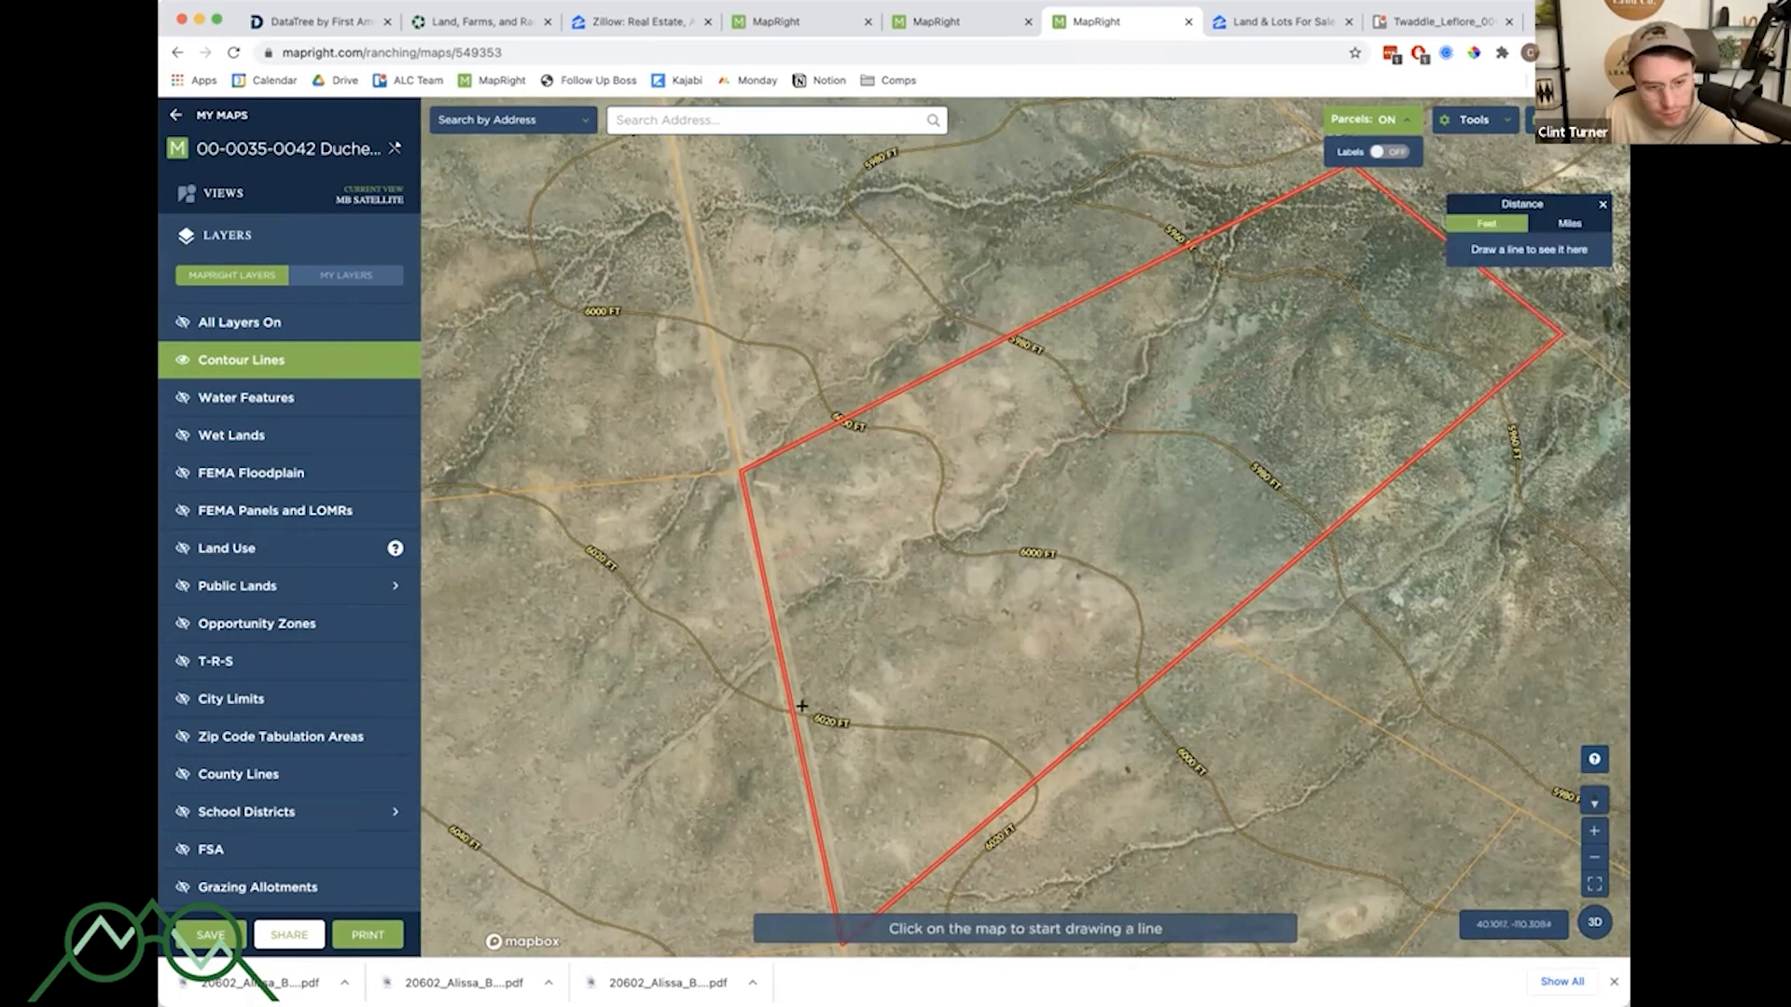
{"action": "left_click", "coordinate": [802, 711]}
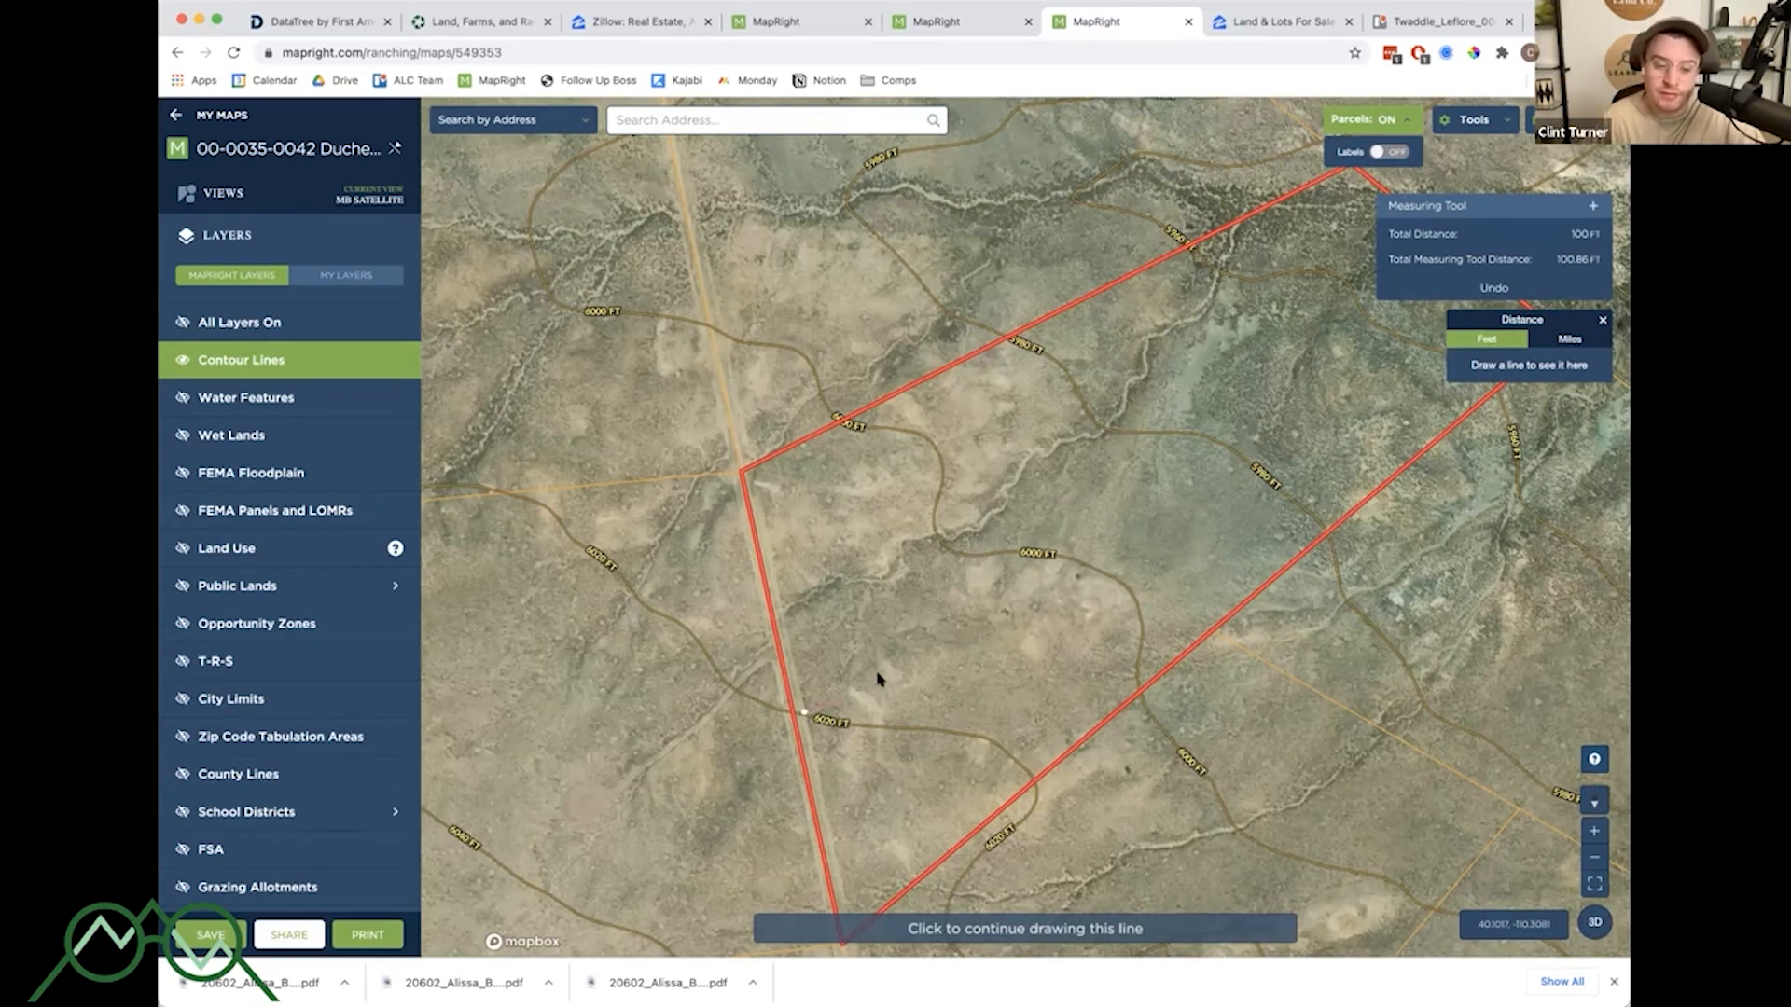
{"action": "key", "text": "Escape"}
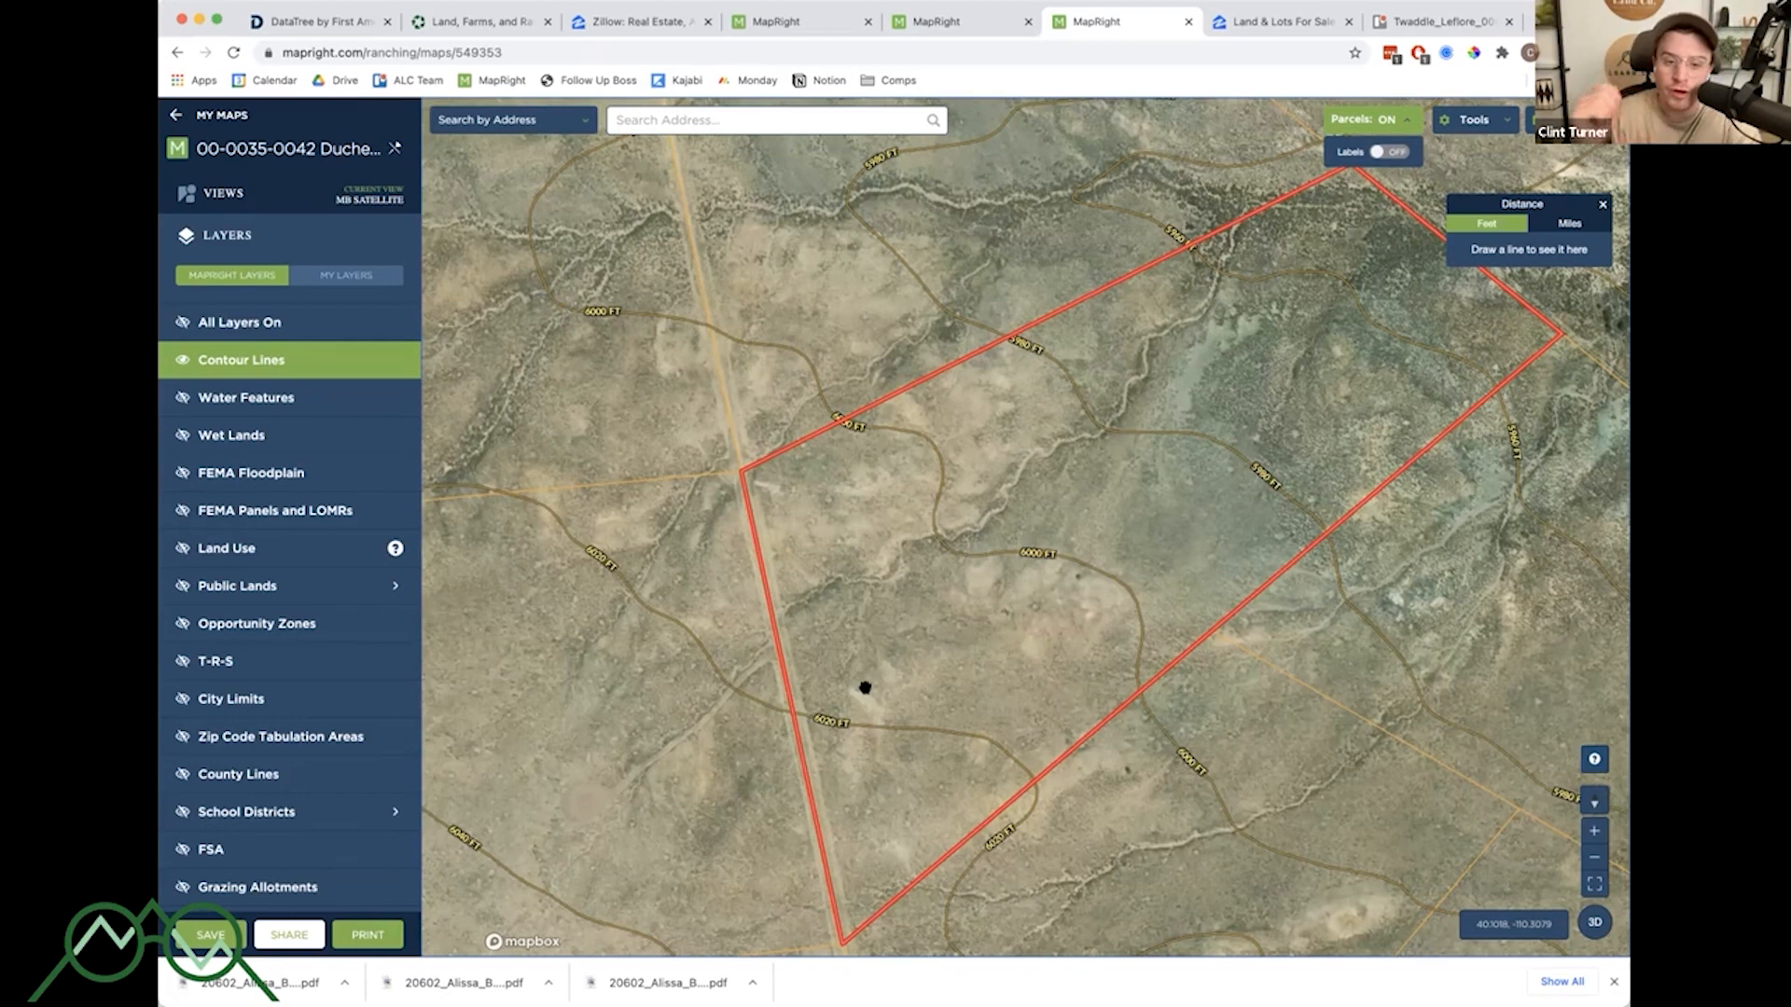
- Pan and zoom to a nearby hilly area to examine its terrain and contour lines
{"action": "scroll", "coordinate": [1163, 625], "scroll_direction": "down", "scroll_amount": 3}
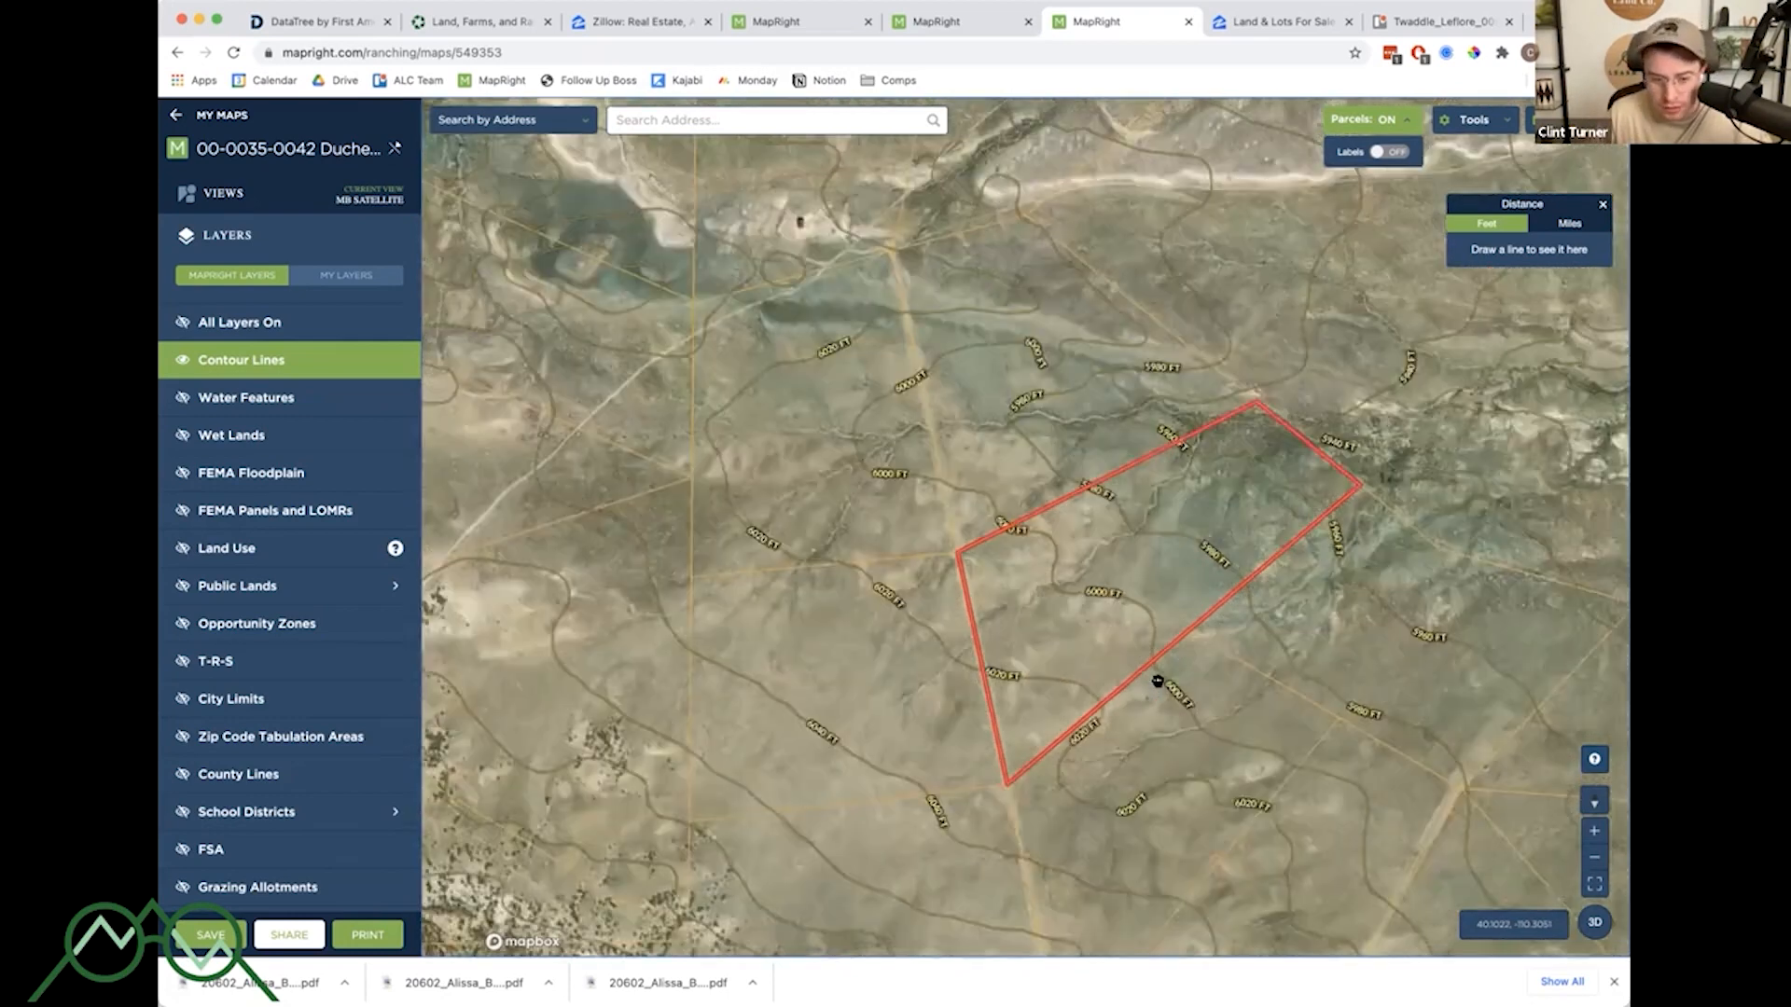
{"action": "scroll", "coordinate": [1158, 682], "scroll_direction": "down", "scroll_amount": 8}
{"action": "left_click_drag", "start_coordinate": [1032, 748], "coordinate": [1138, 681]}
{"action": "scroll", "coordinate": [1138, 682], "scroll_direction": "up", "scroll_amount": 6}
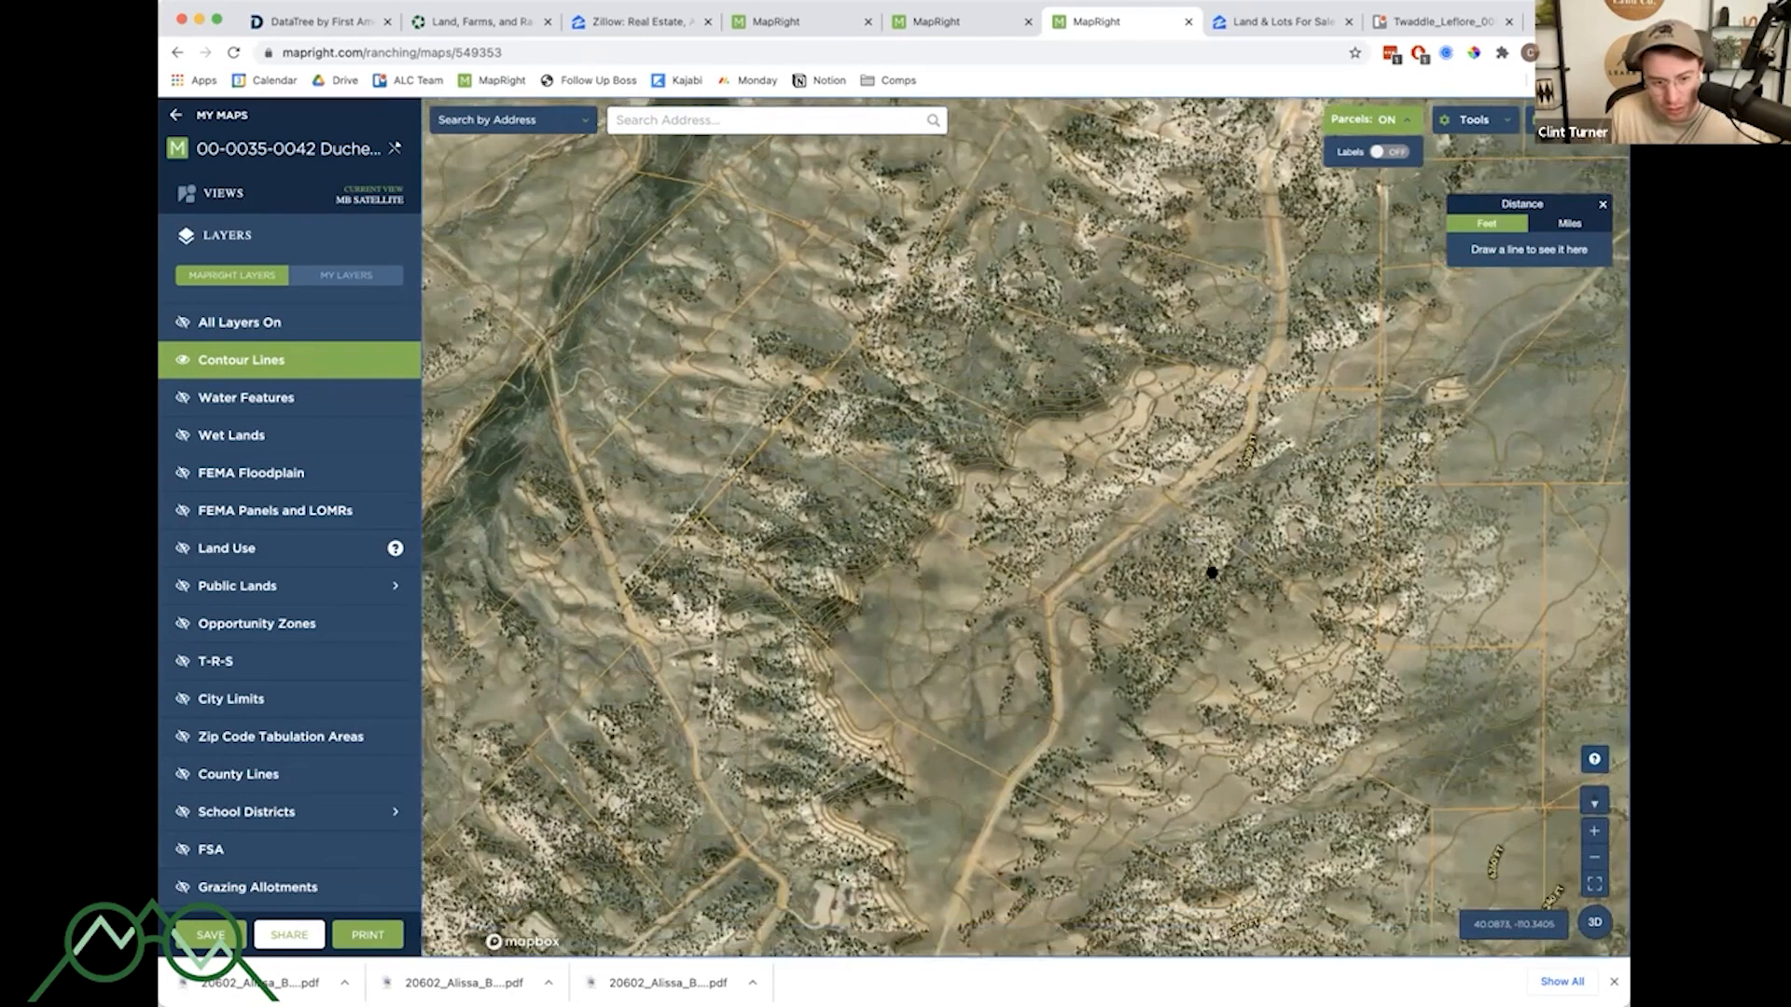
{"action": "left_click_drag", "start_coordinate": [1112, 745], "coordinate": [1220, 544]}
{"action": "left_click_drag", "start_coordinate": [1215, 672], "coordinate": [1182, 586]}
{"action": "scroll", "coordinate": [1016, 703], "scroll_direction": "up", "scroll_amount": 3}
{"action": "left_click_drag", "start_coordinate": [1072, 728], "coordinate": [1163, 680]}
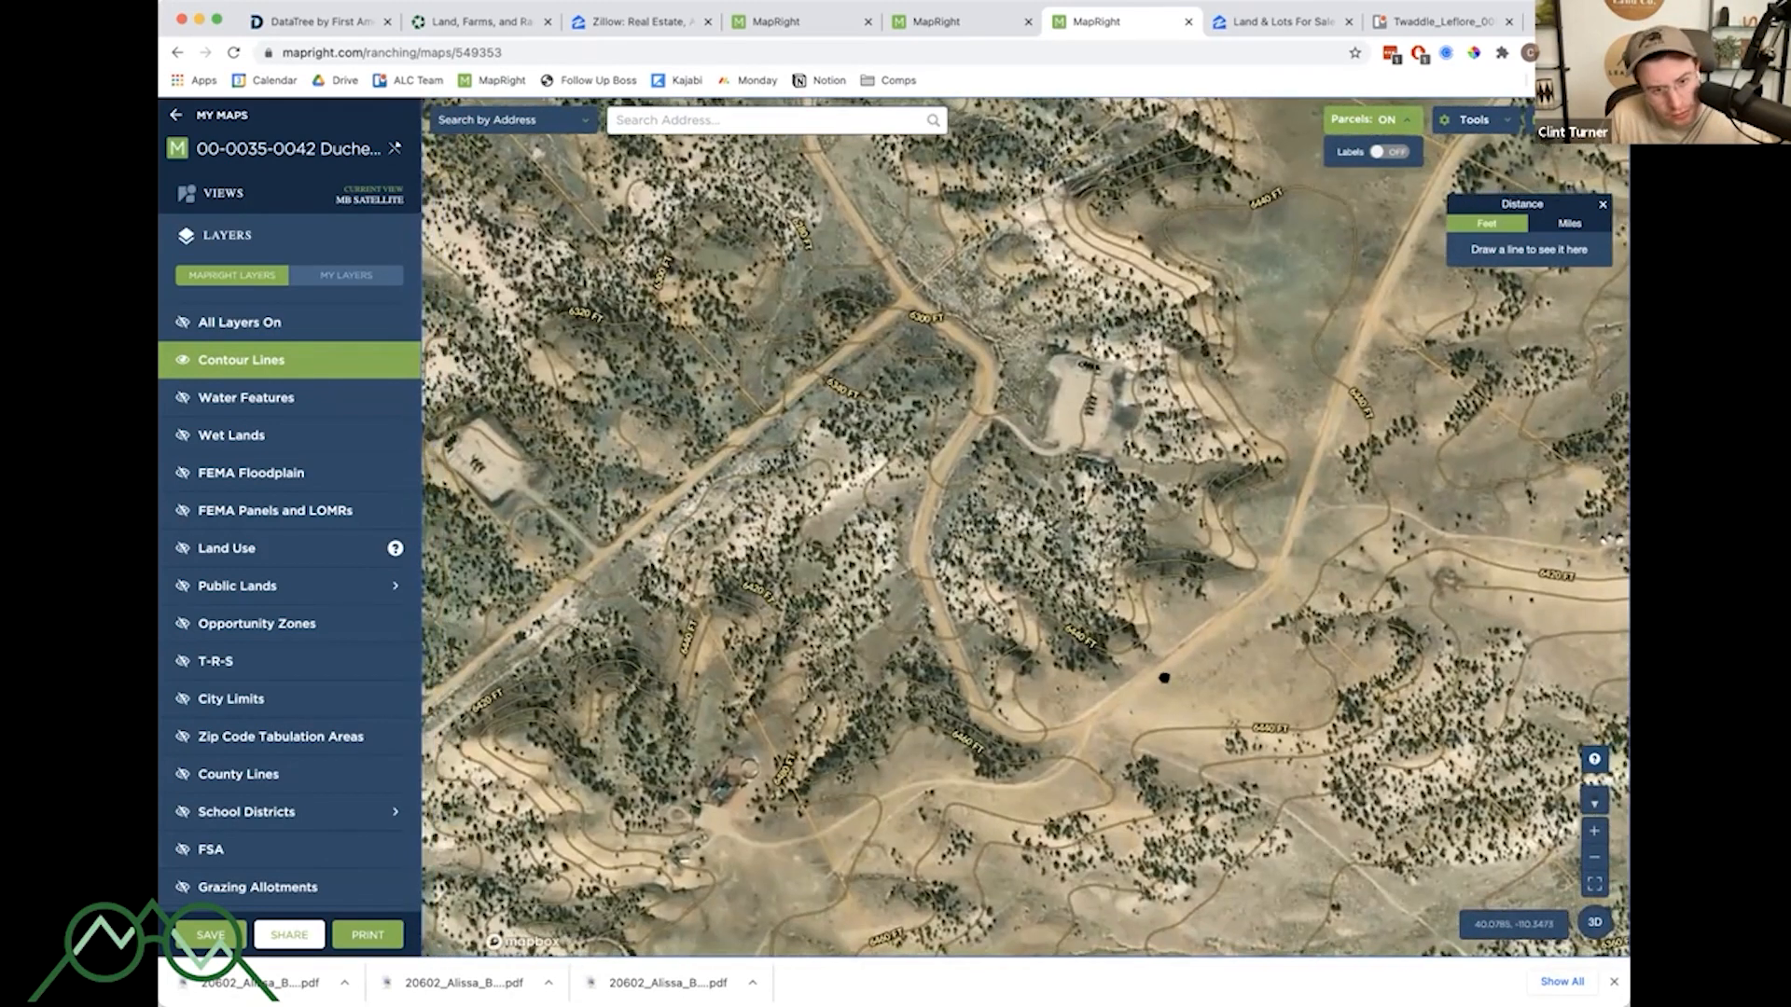
- Open the parcel information for the hillside parcel, review it, and close it
{"action": "left_click", "coordinate": [938, 650]}
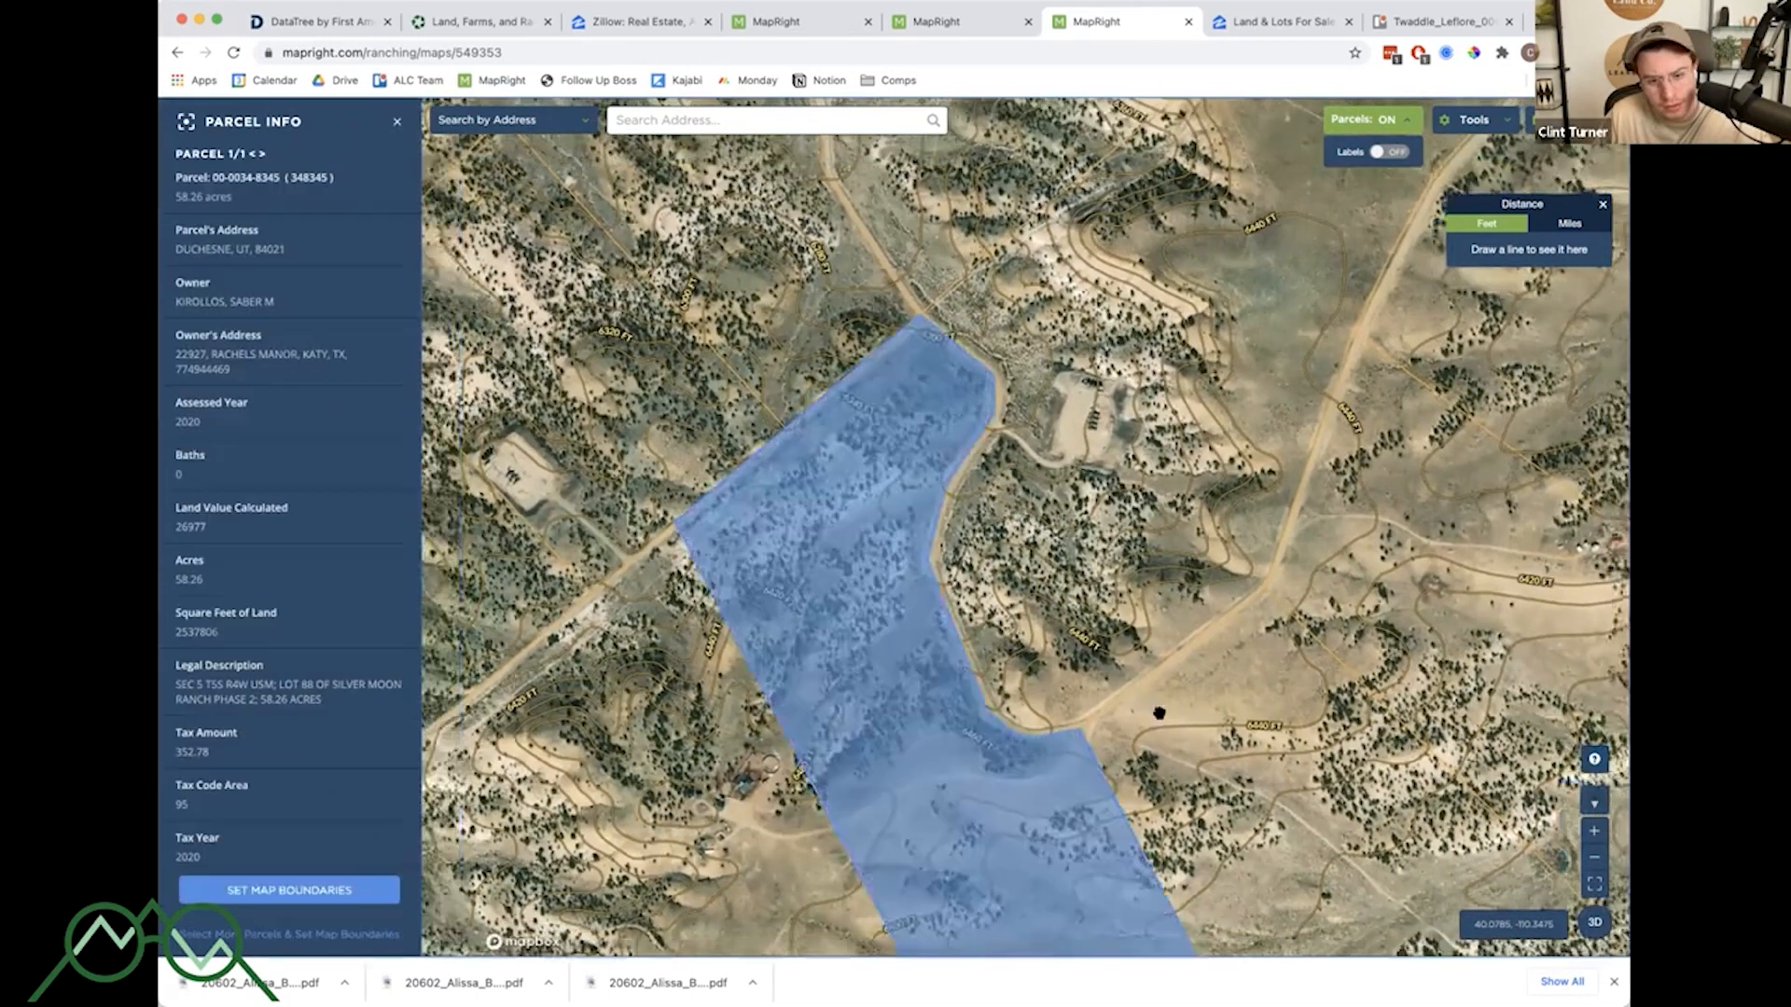
{"action": "scroll", "coordinate": [1159, 713], "scroll_direction": "down", "scroll_amount": 4}
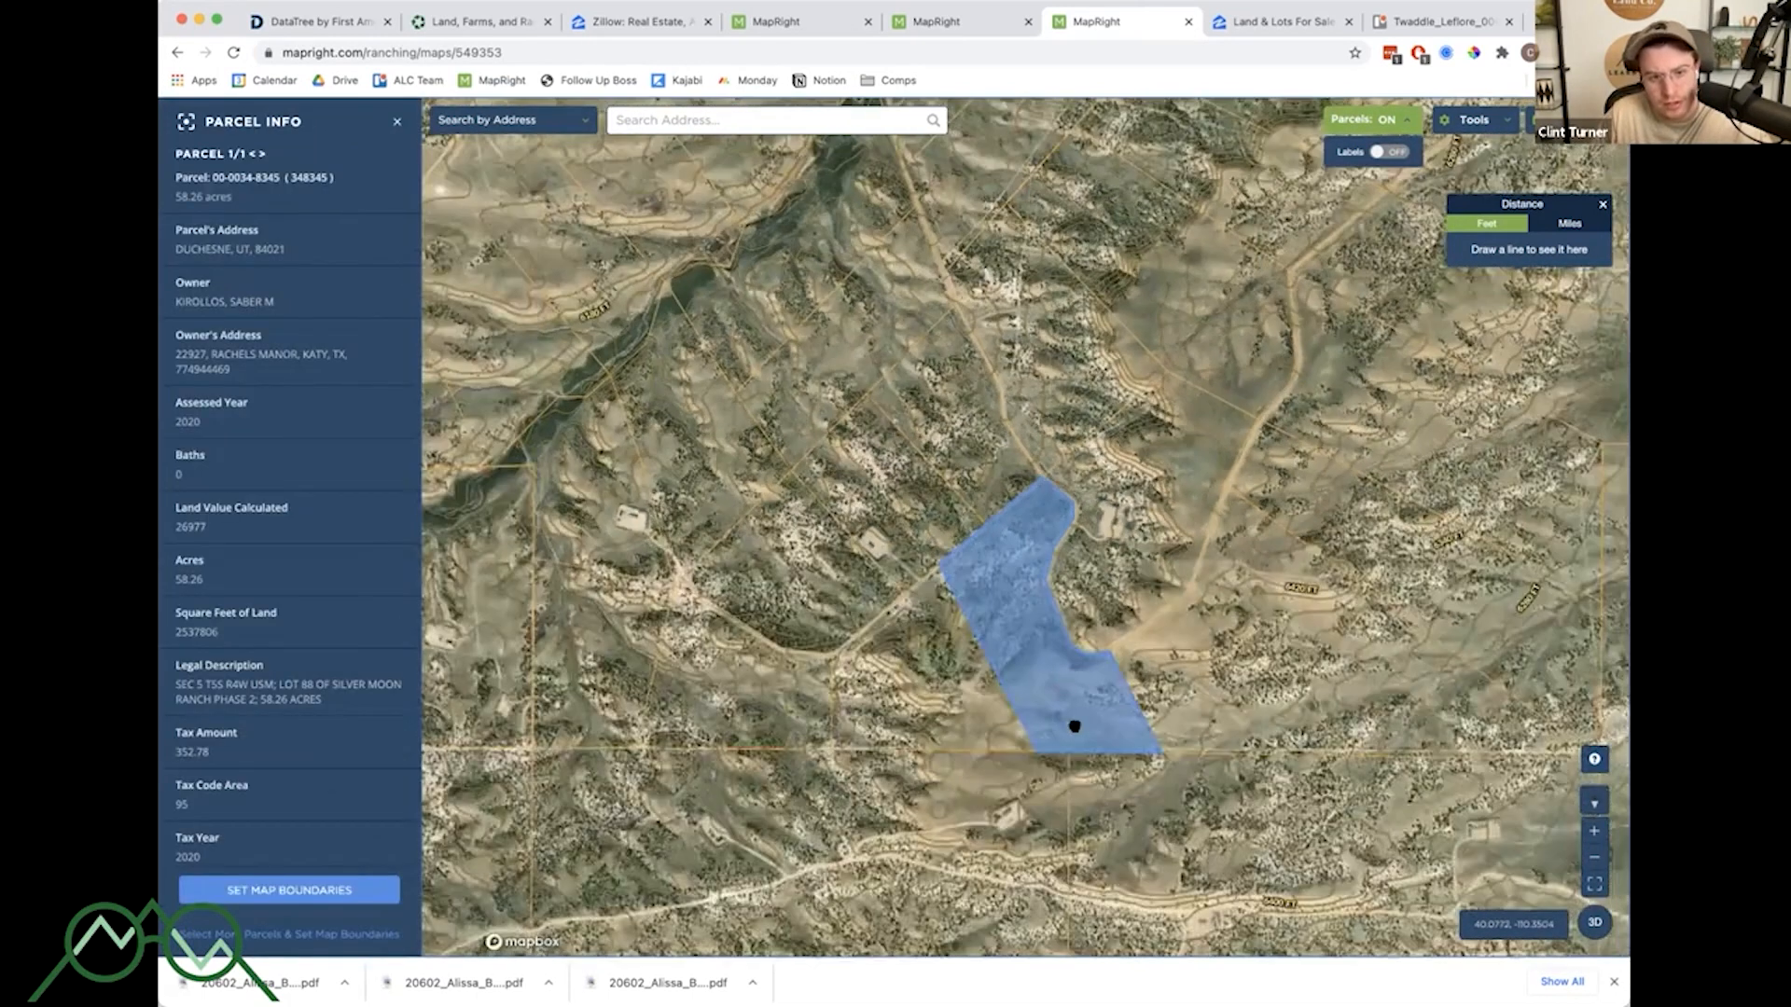
{"action": "scroll", "coordinate": [1075, 726], "scroll_direction": "up", "scroll_amount": 5}
{"action": "left_click", "coordinate": [398, 124]}
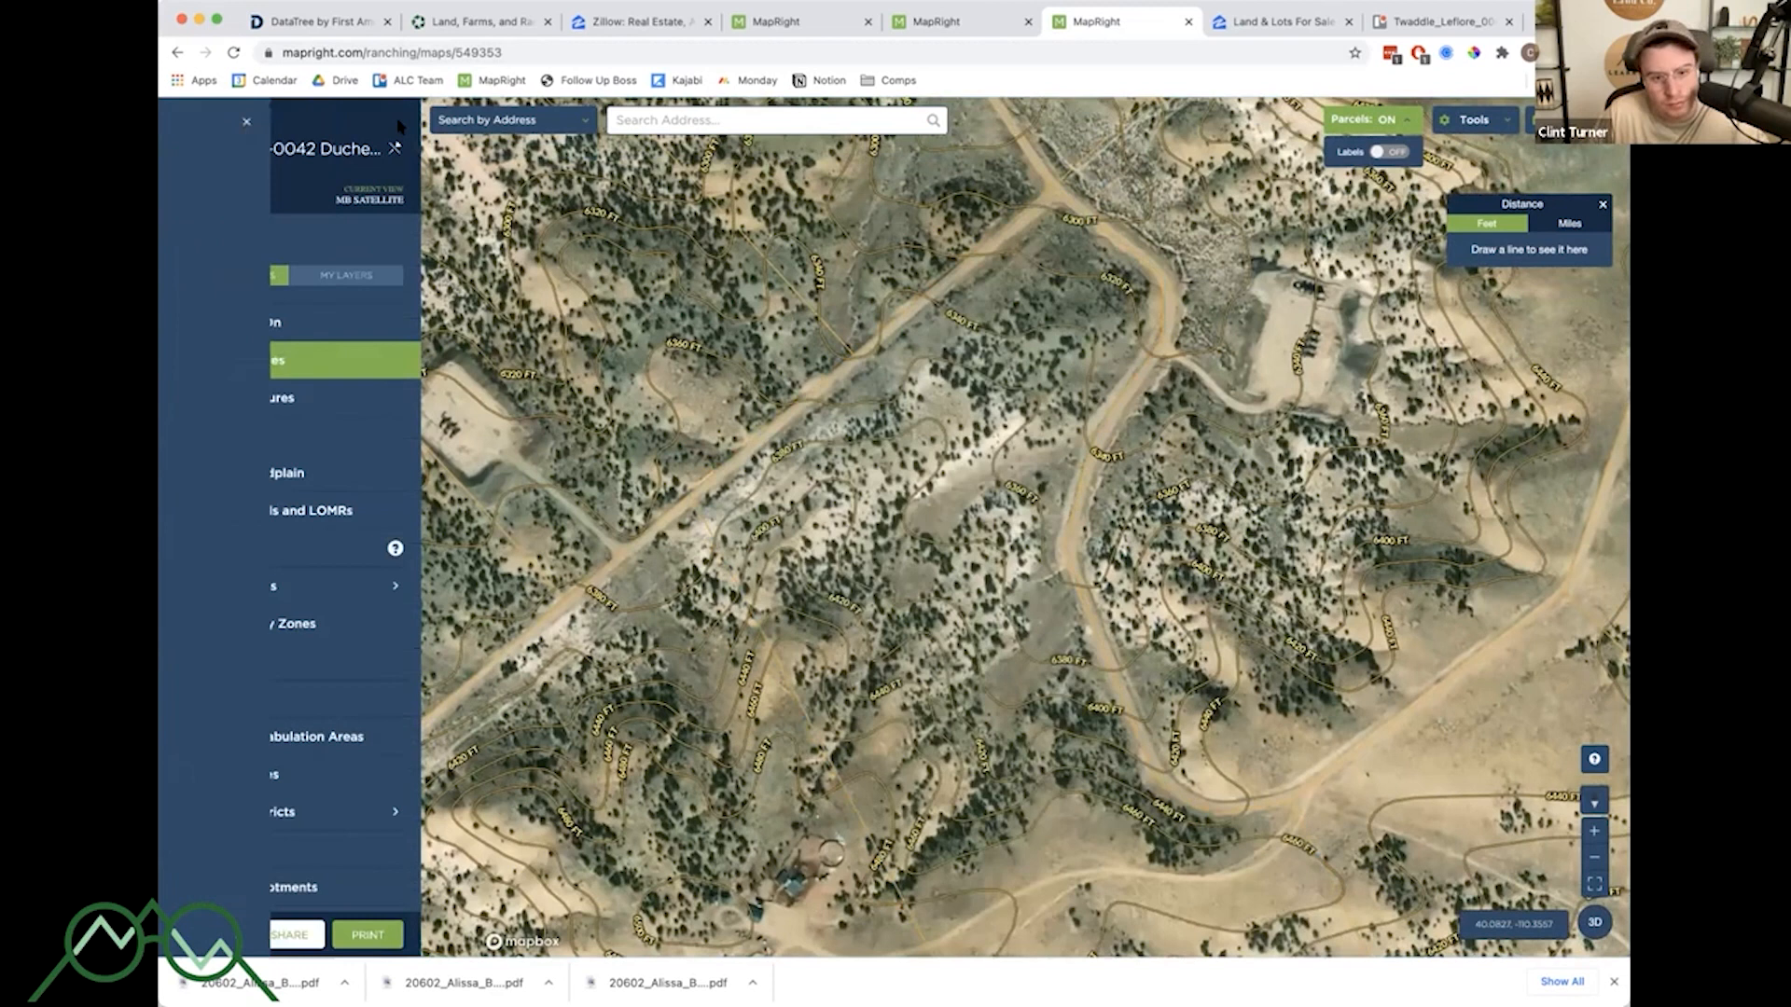
- Draw a distance measurement line of about 100 feet between two contour lines on the hillside
{"action": "left_click", "coordinate": [1469, 119]}
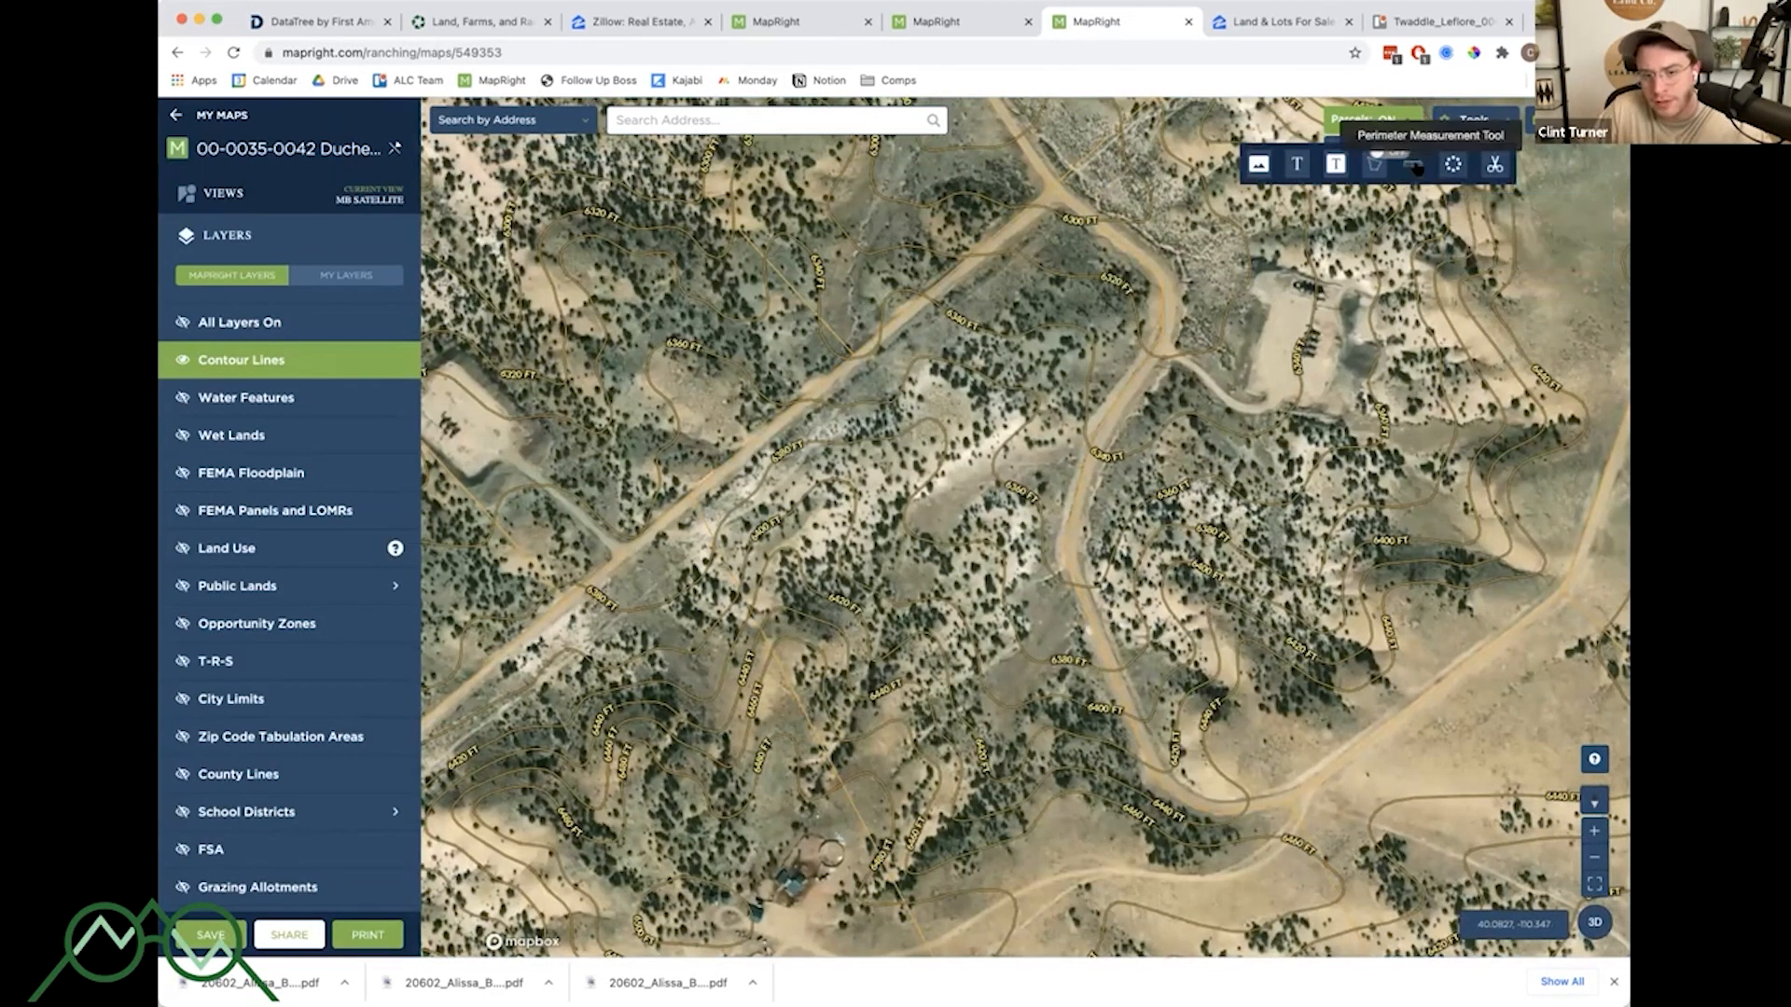
{"action": "left_click", "coordinate": [1413, 165]}
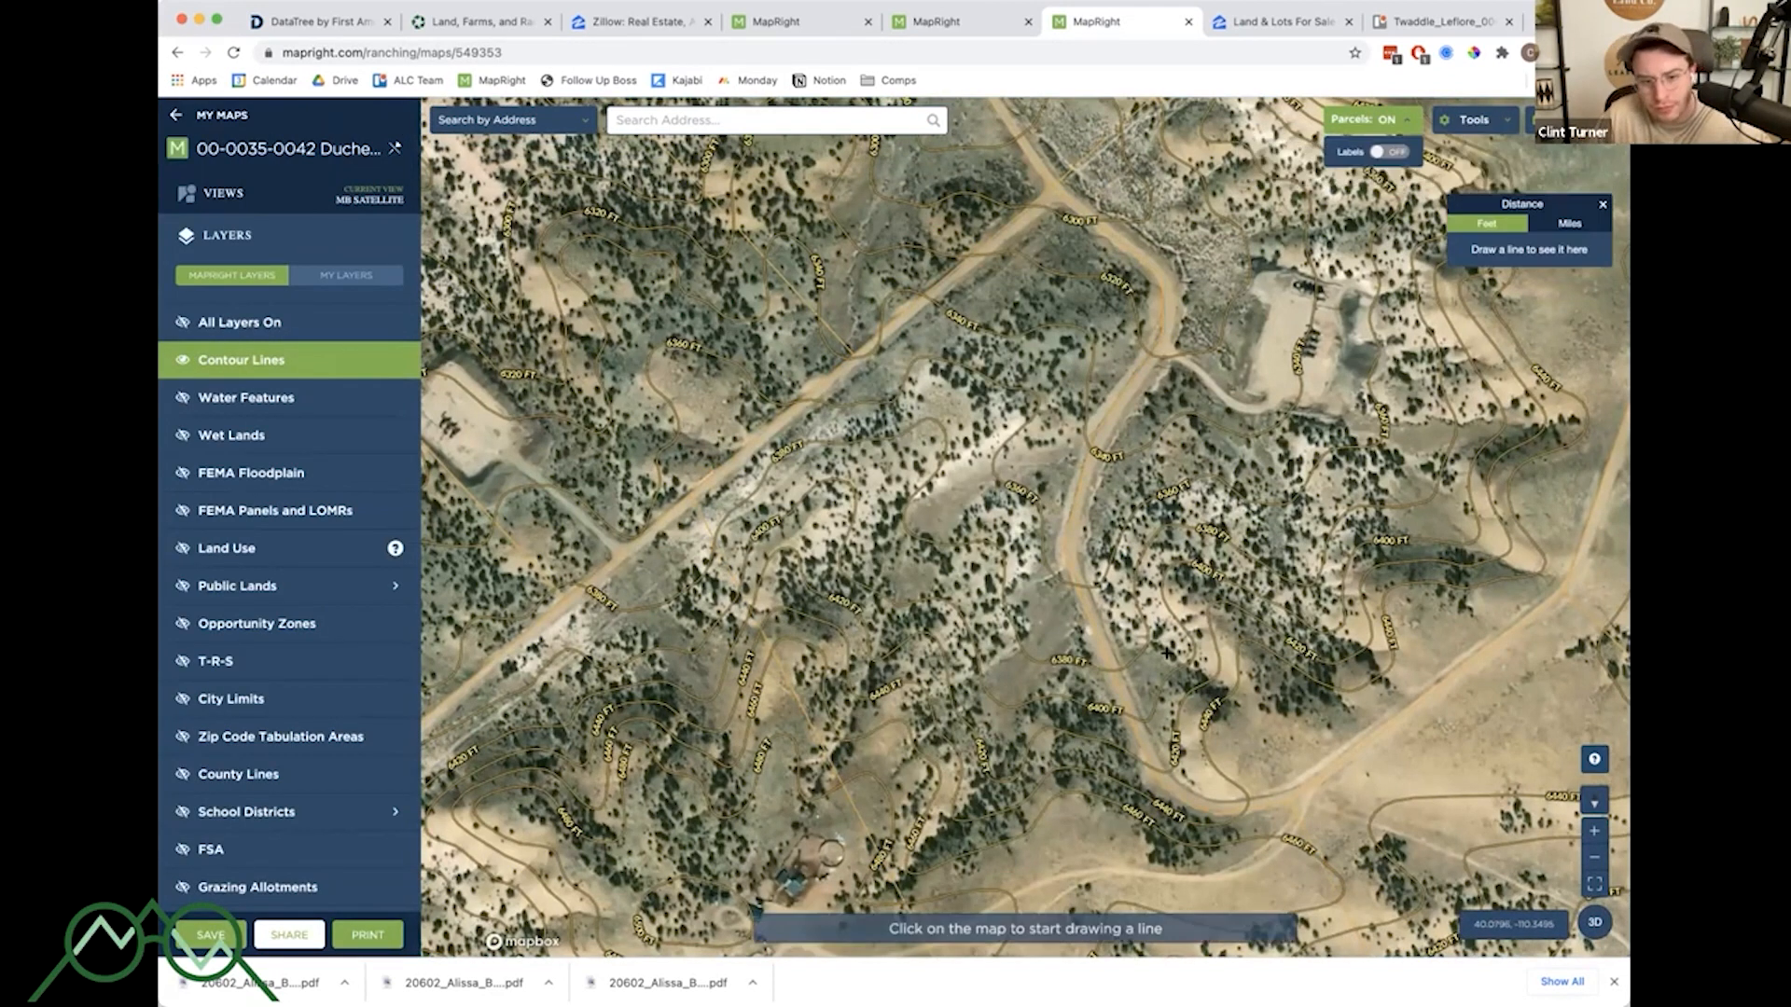
{"action": "left_click", "coordinate": [955, 607]}
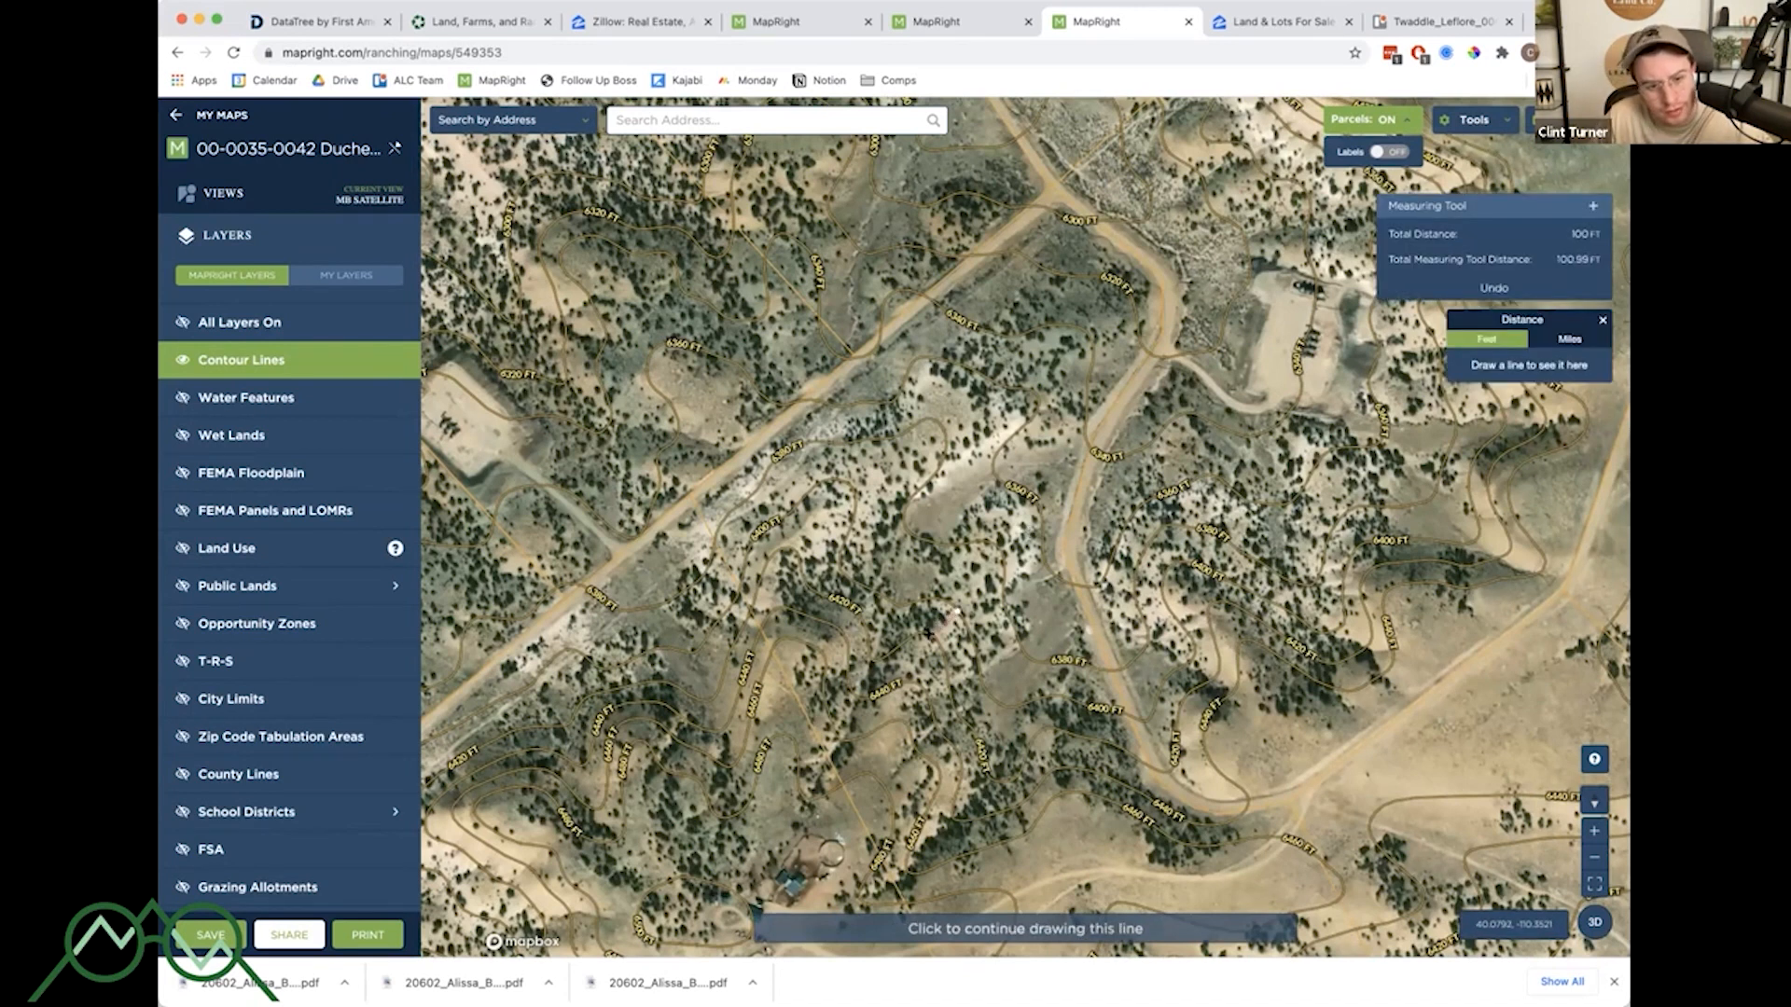
{"action": "double_click", "coordinate": [928, 633]}
- Zoom in on the drawn measurement line between the contours, then zoom out and pan around the hillside
{"action": "scroll", "coordinate": [919, 648], "scroll_direction": "up", "scroll_amount": 5}
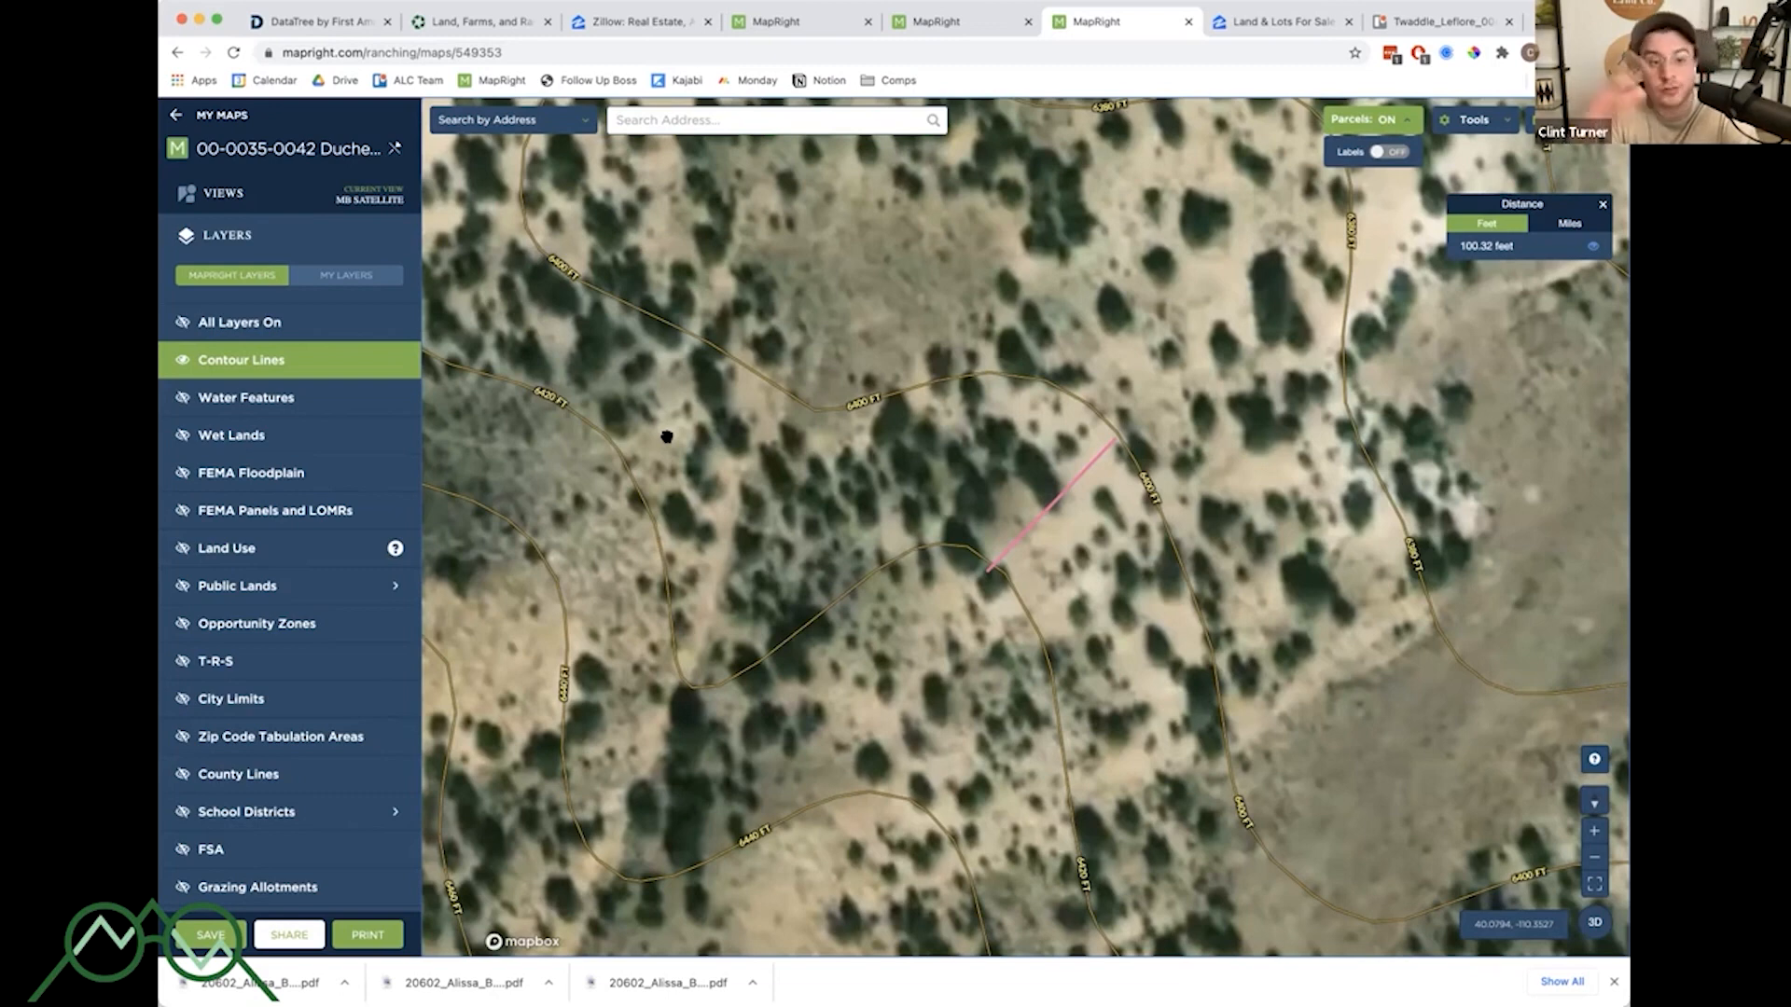
{"action": "scroll", "coordinate": [1107, 477], "scroll_direction": "down", "scroll_amount": 5}
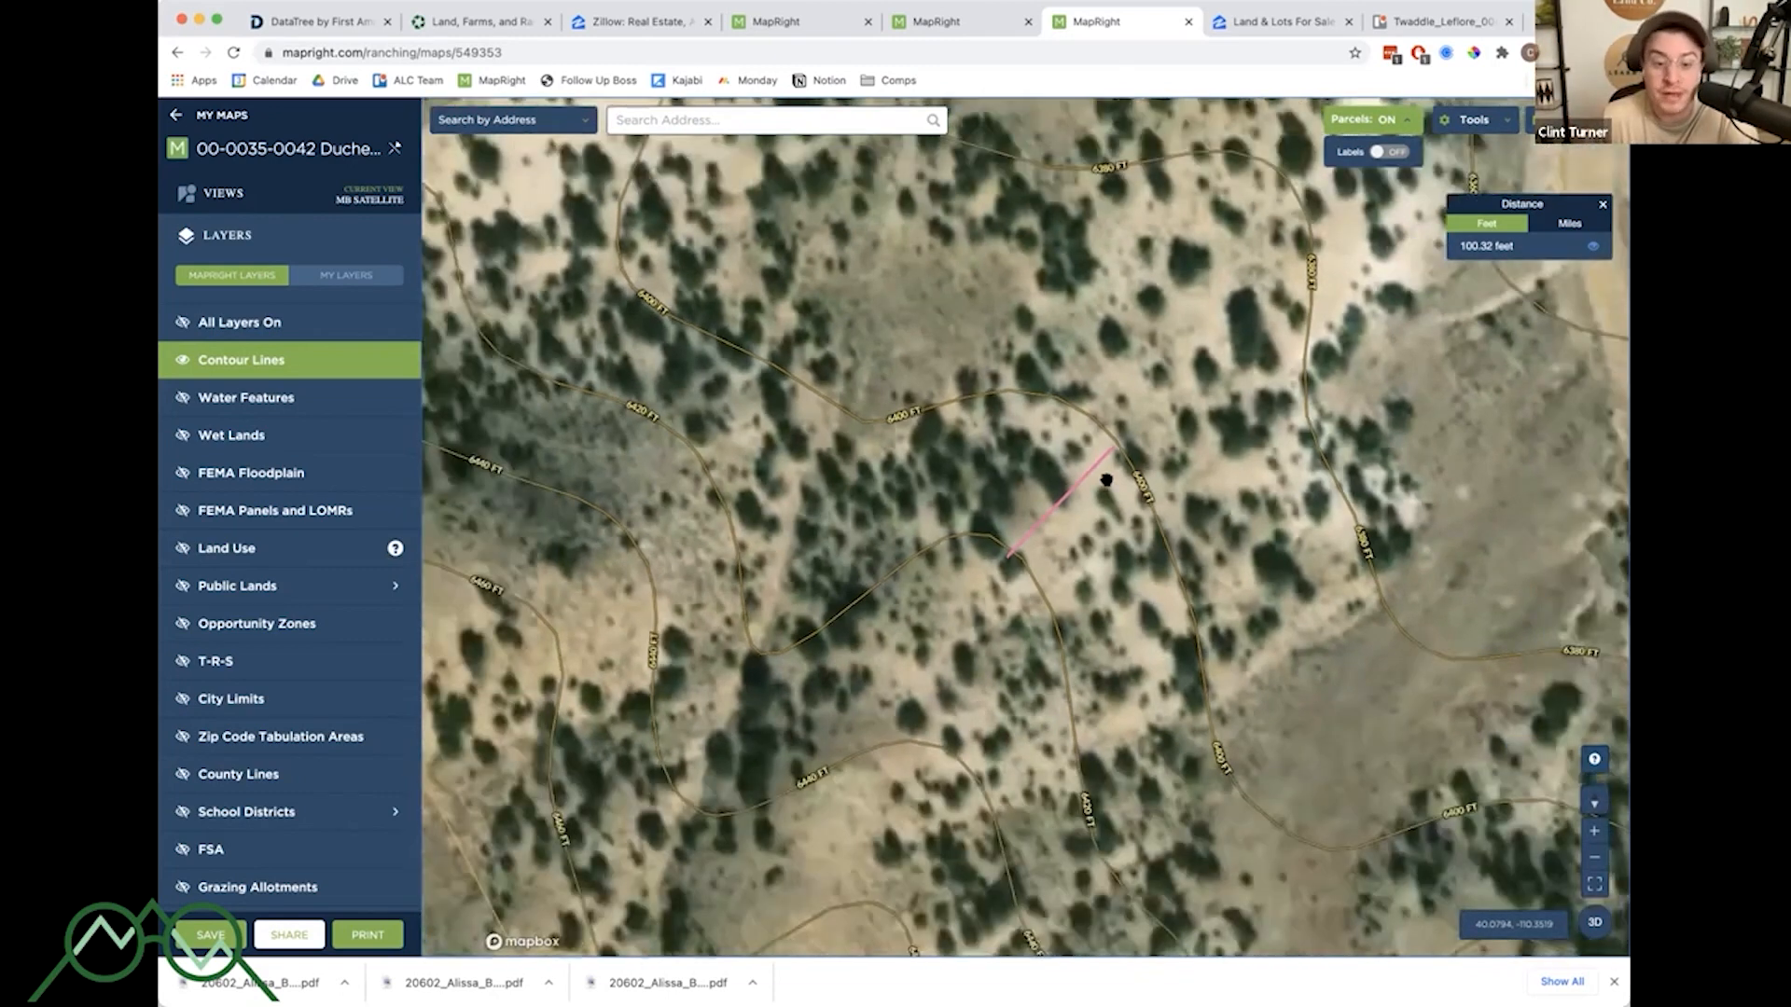
{"action": "scroll", "coordinate": [1293, 647], "scroll_direction": "down", "scroll_amount": 3}
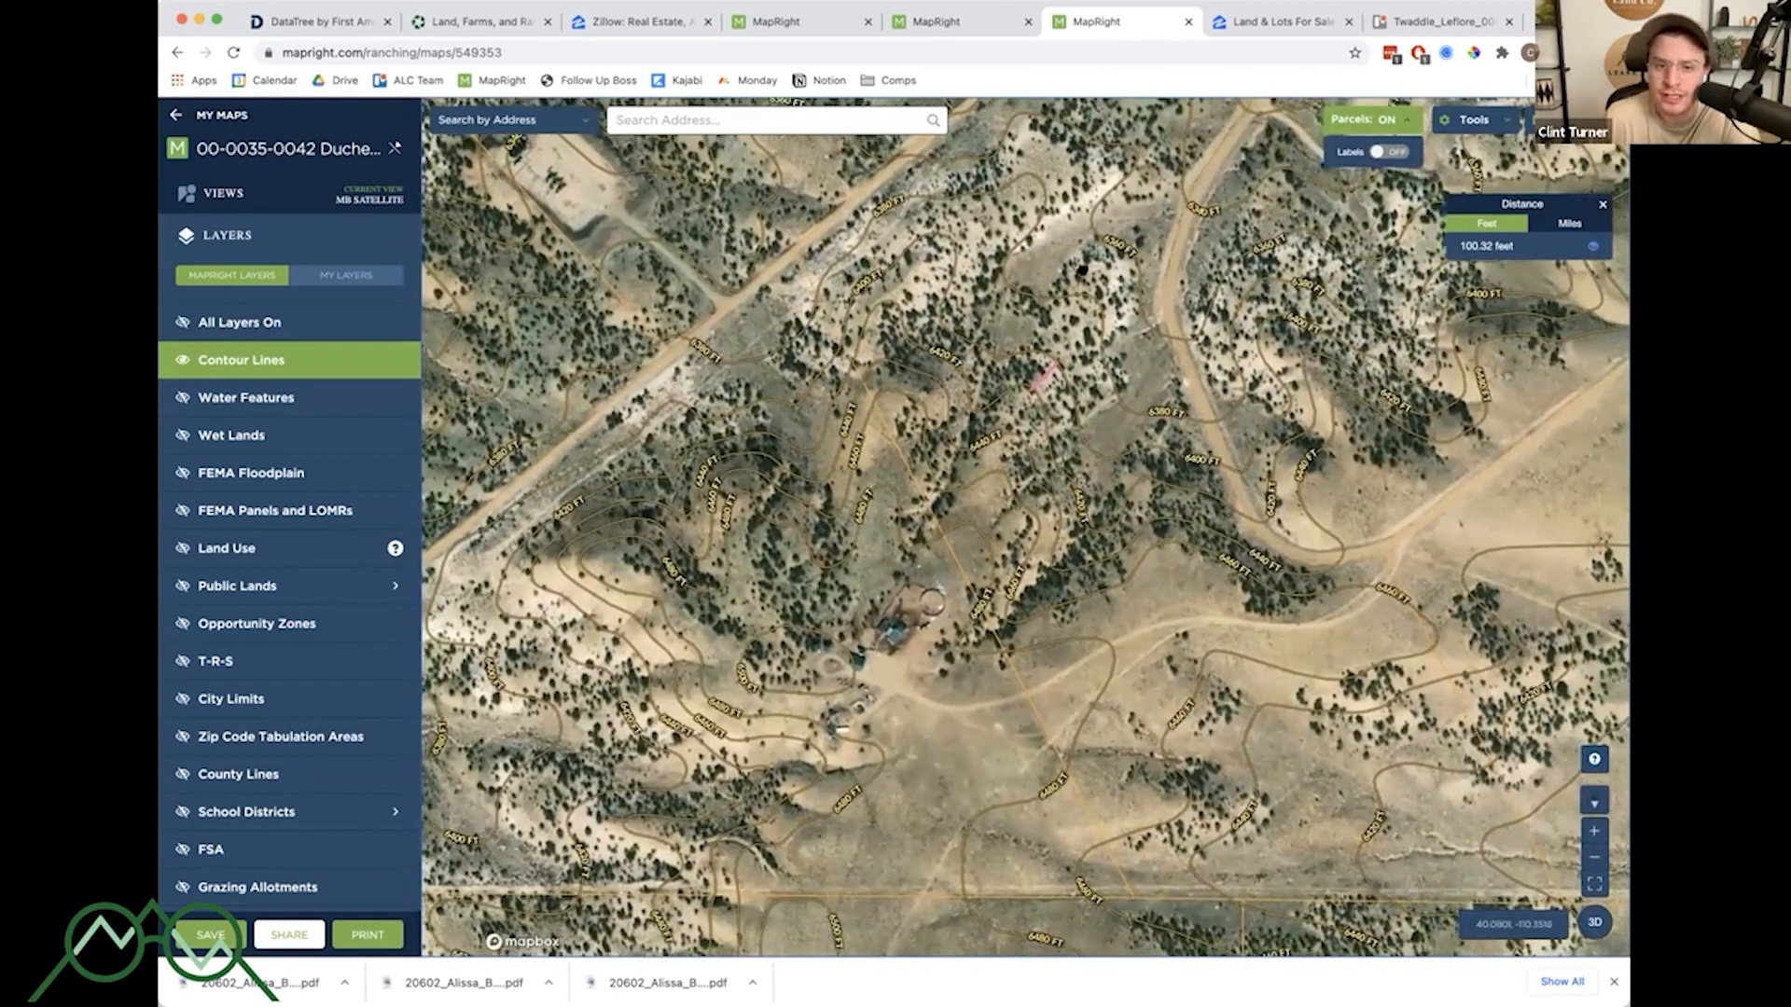
{"action": "left_click_drag", "start_coordinate": [1056, 383], "coordinate": [1022, 496]}
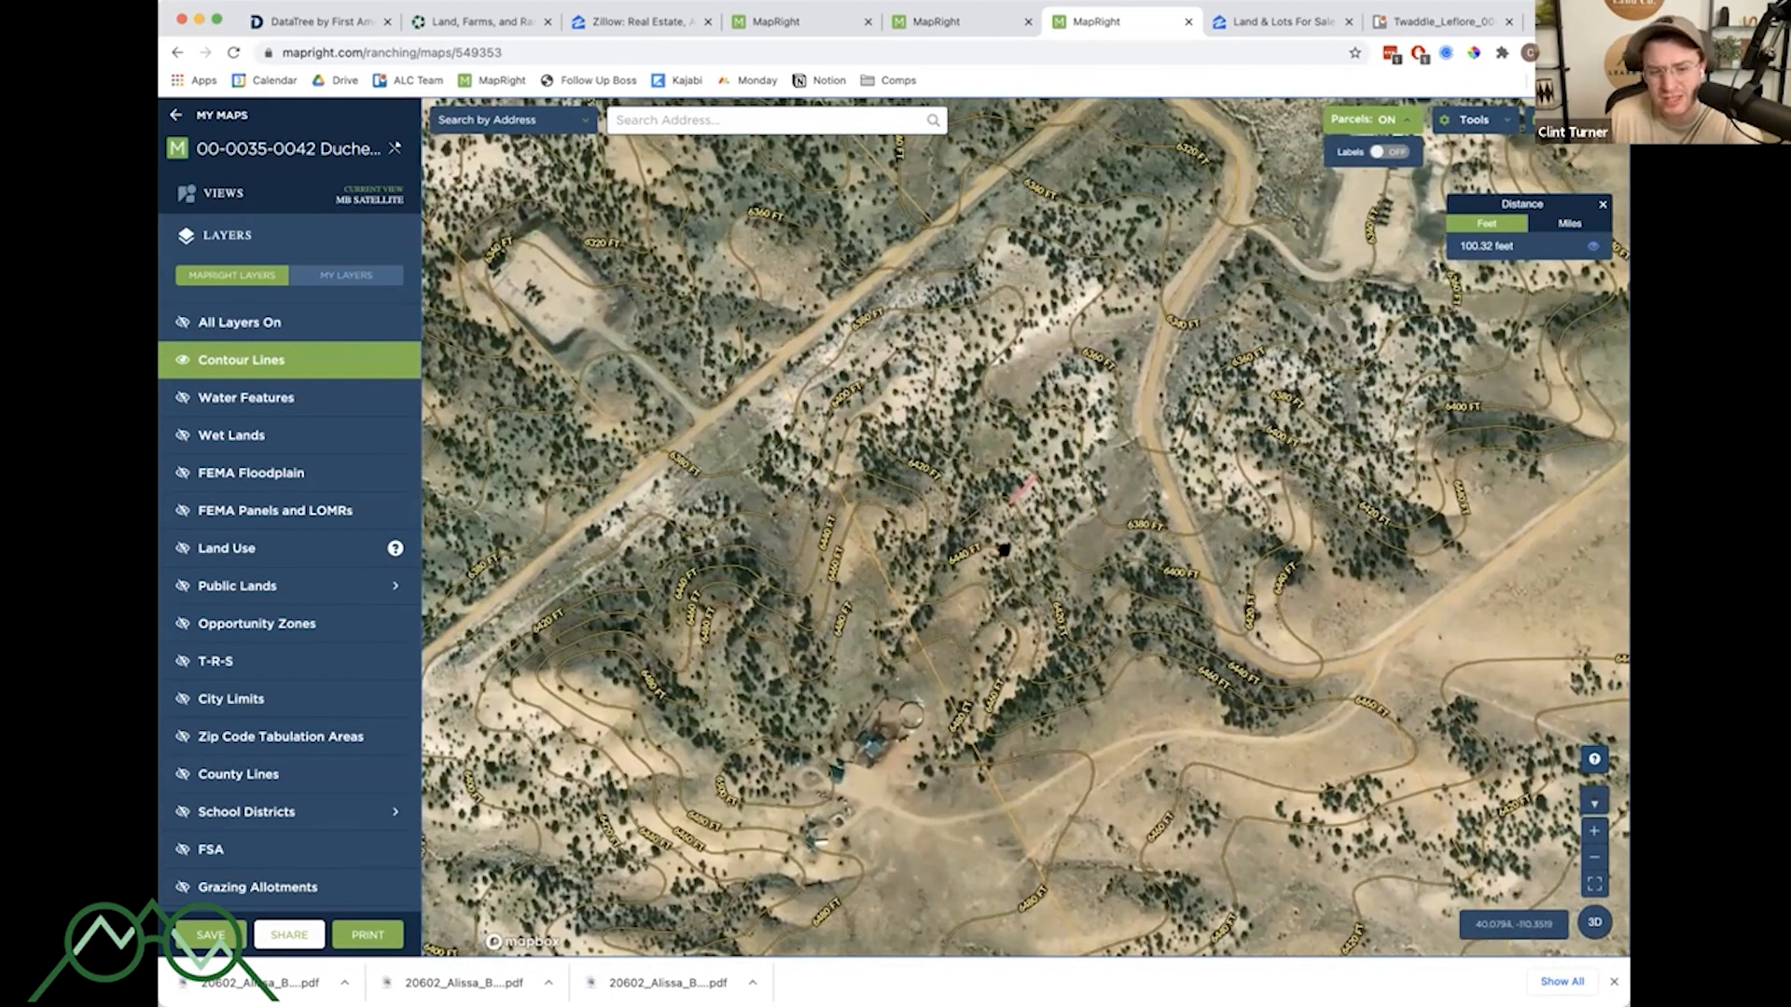
{"action": "left_click_drag", "start_coordinate": [1131, 417], "coordinate": [1072, 524]}
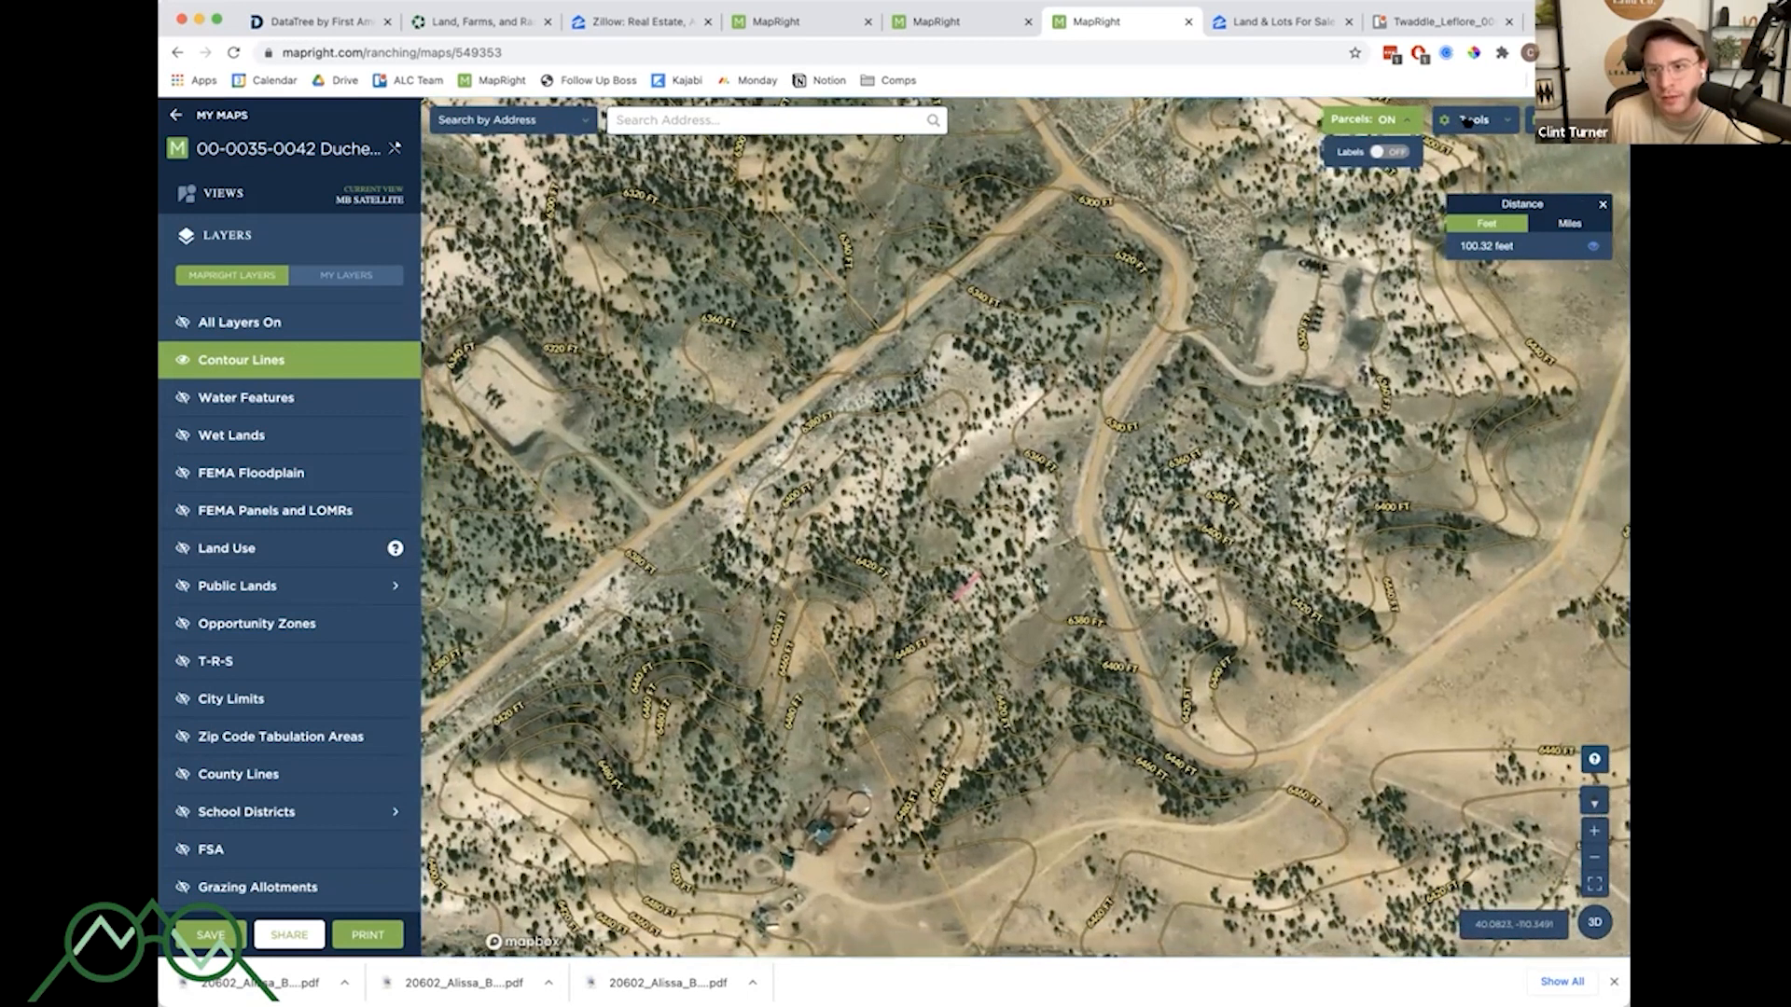
{"action": "left_click", "coordinate": [1471, 122]}
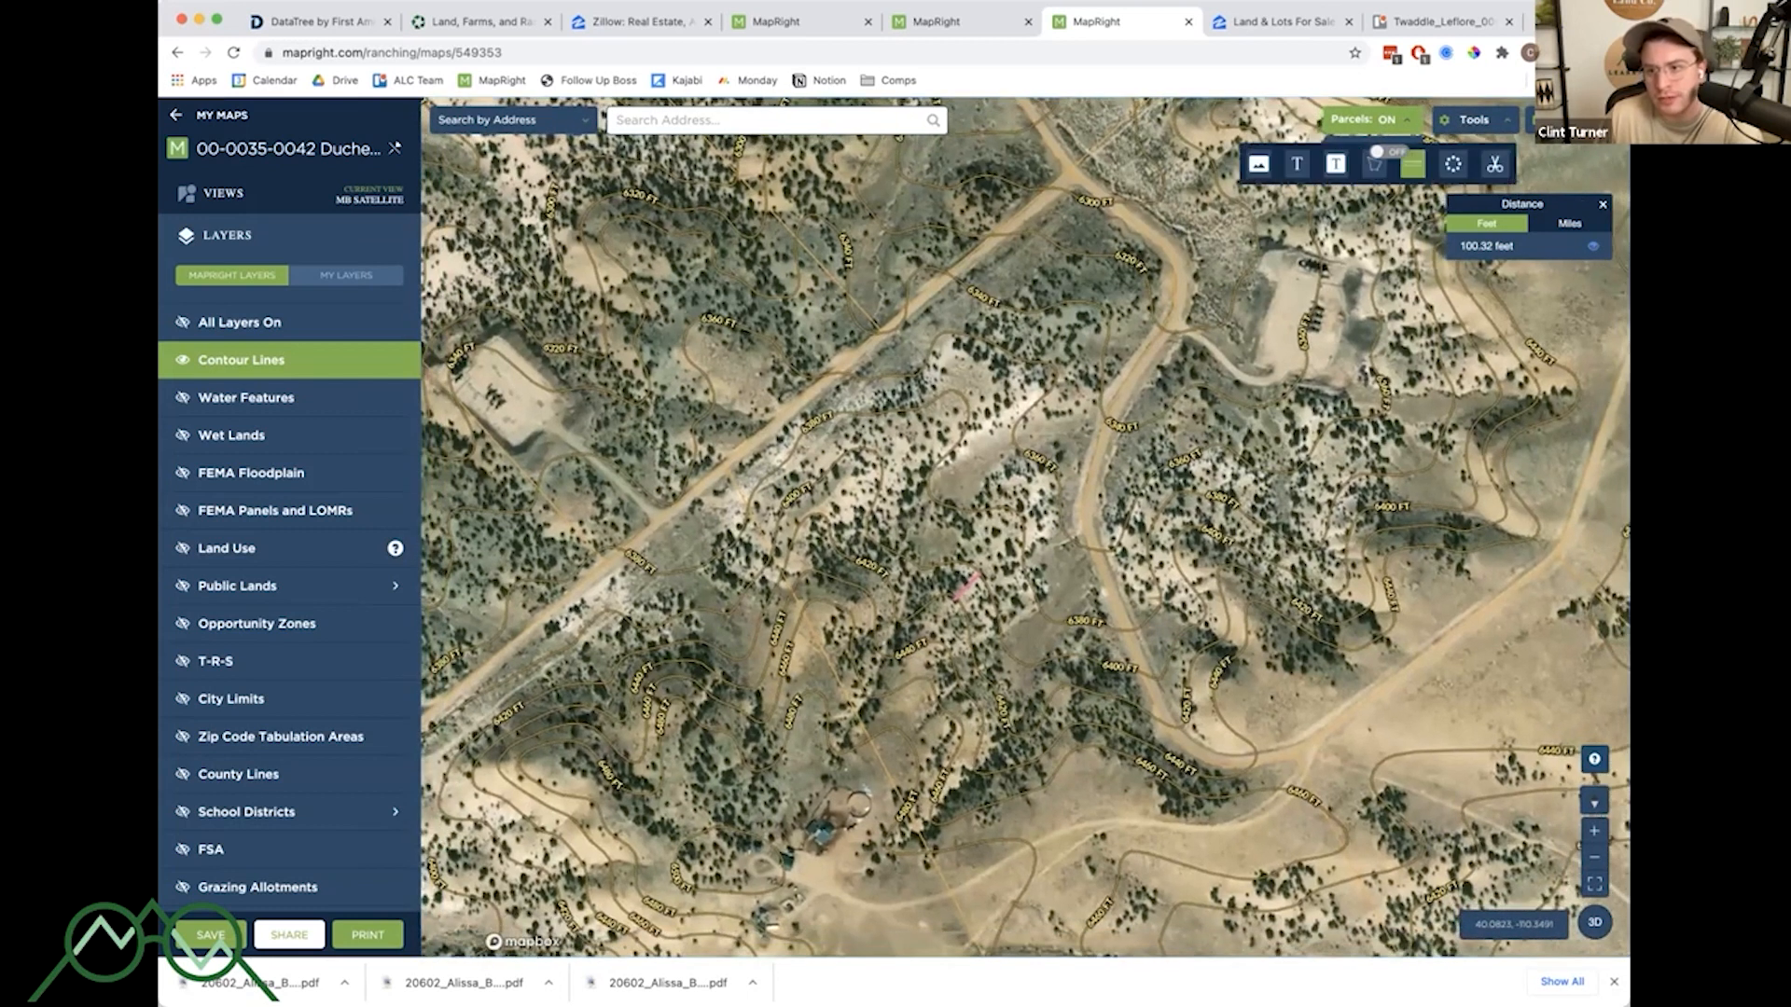
{"action": "left_click", "coordinate": [1412, 165]}
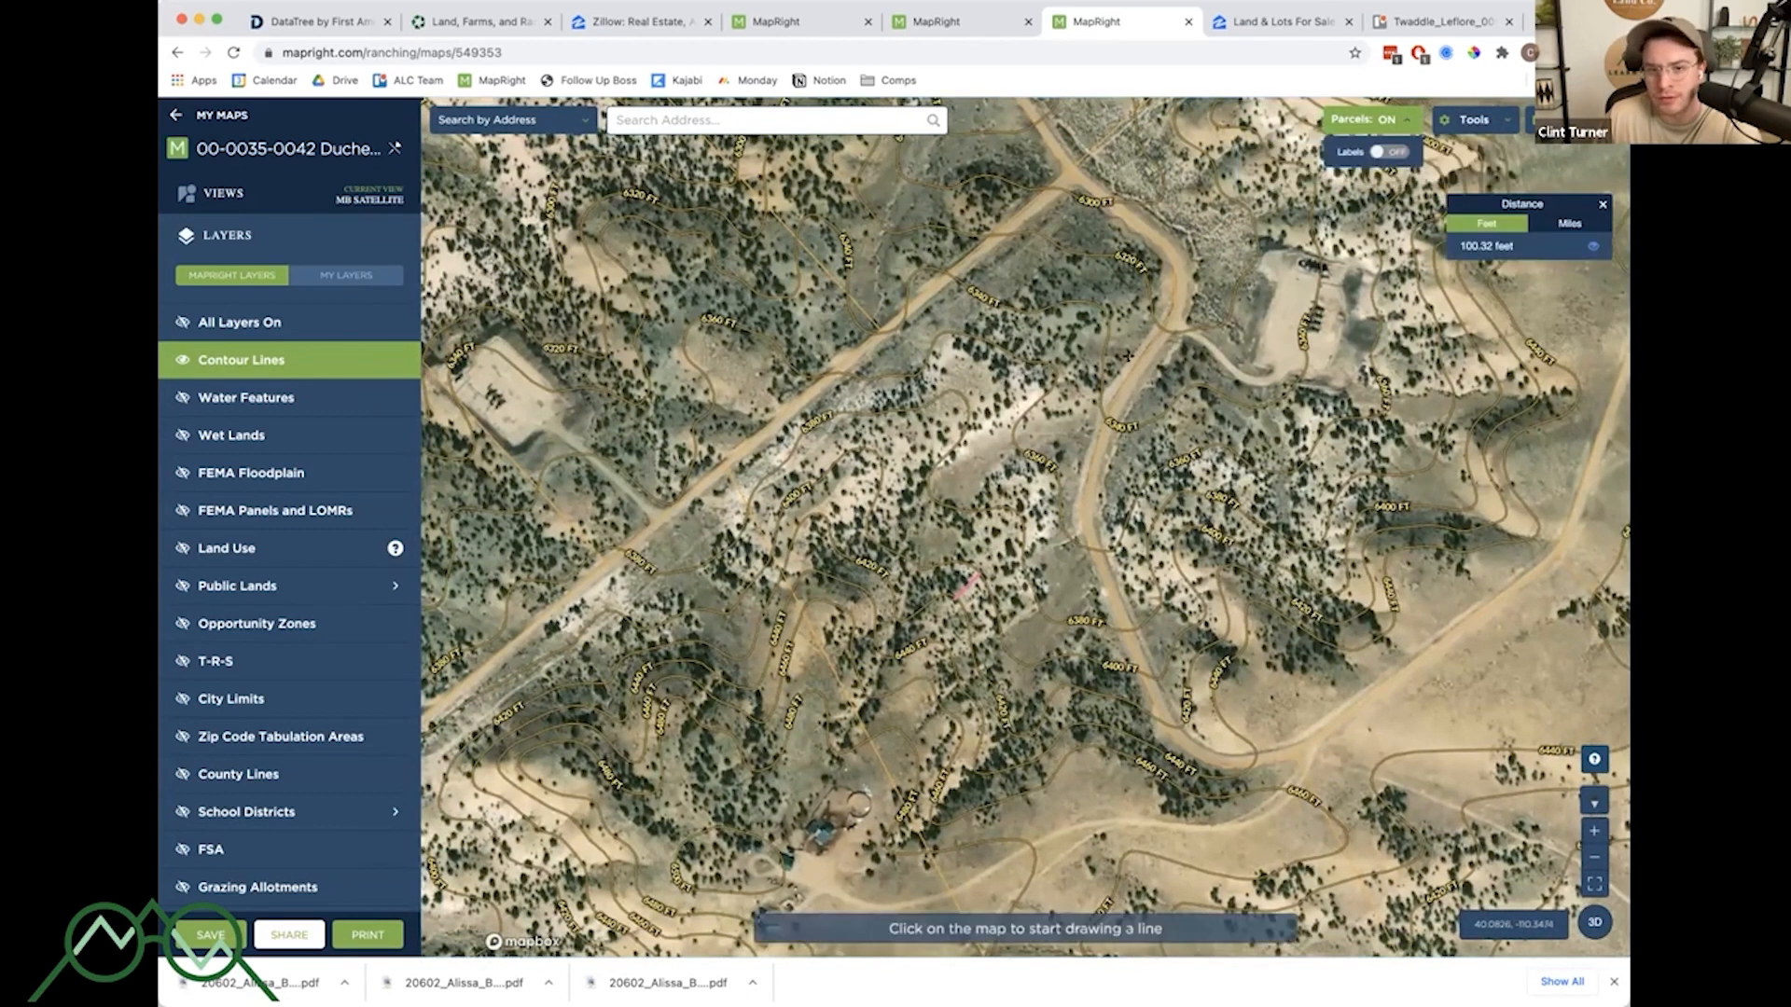
{"action": "left_click", "coordinate": [1098, 309]}
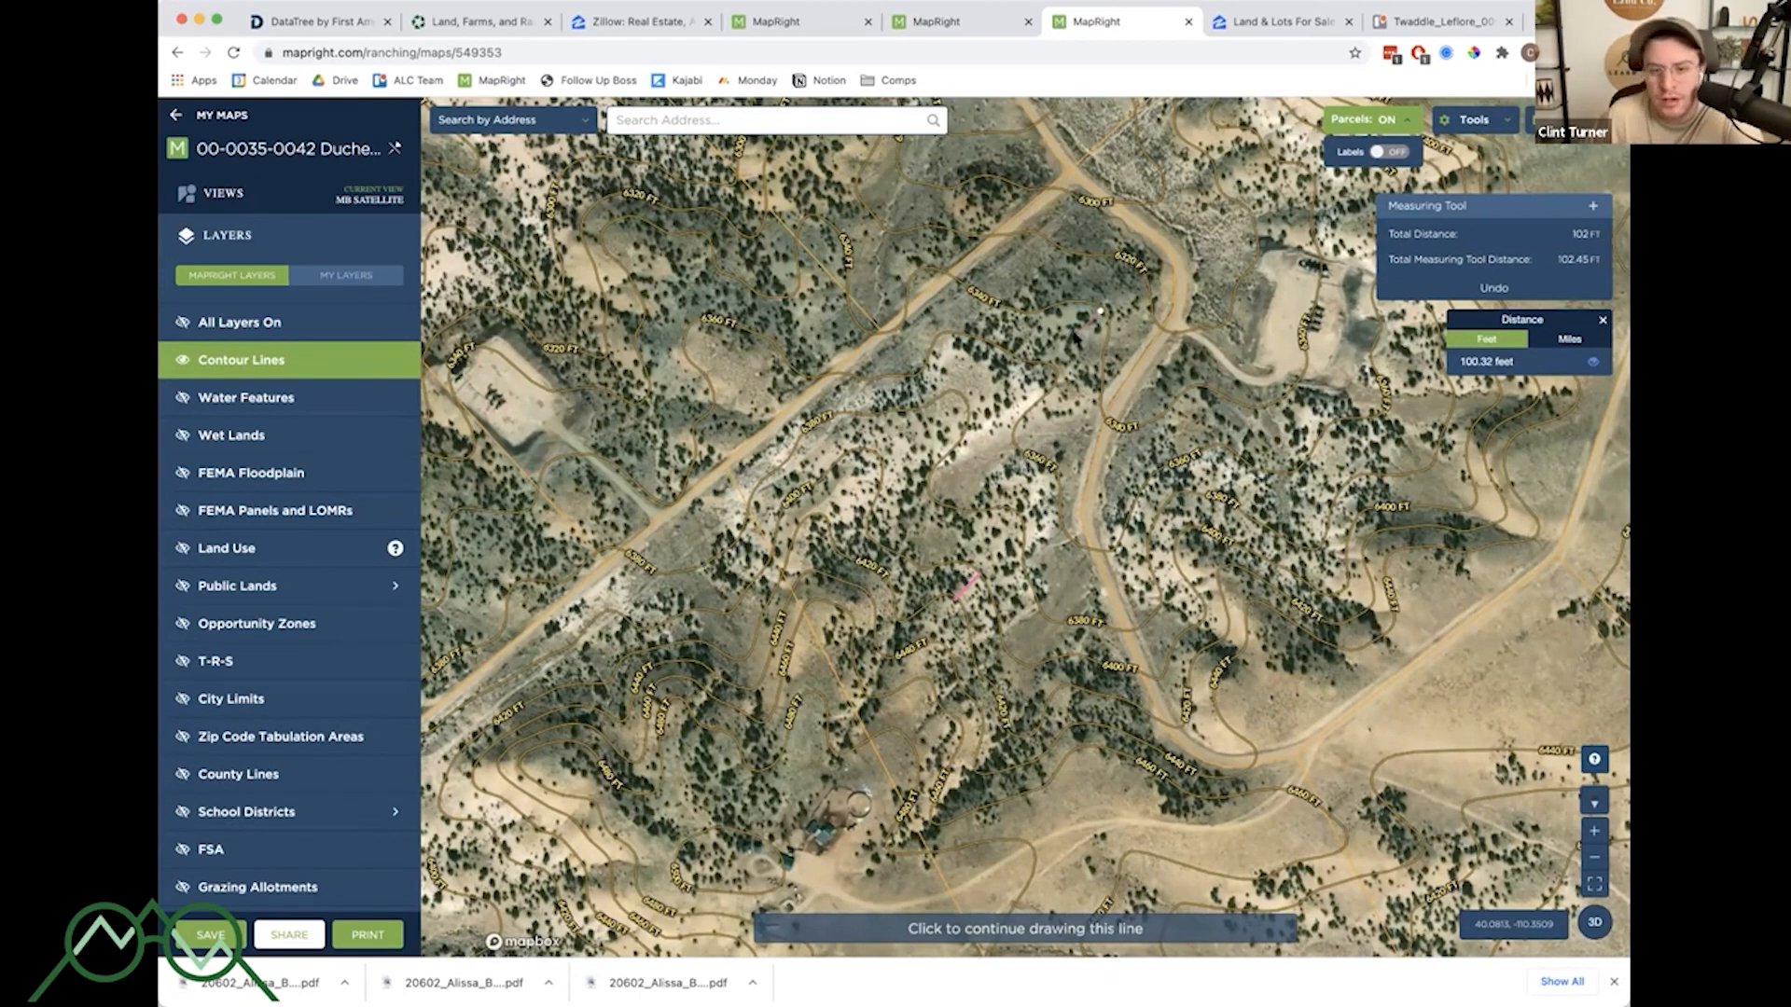
{"action": "key", "text": "Escape"}
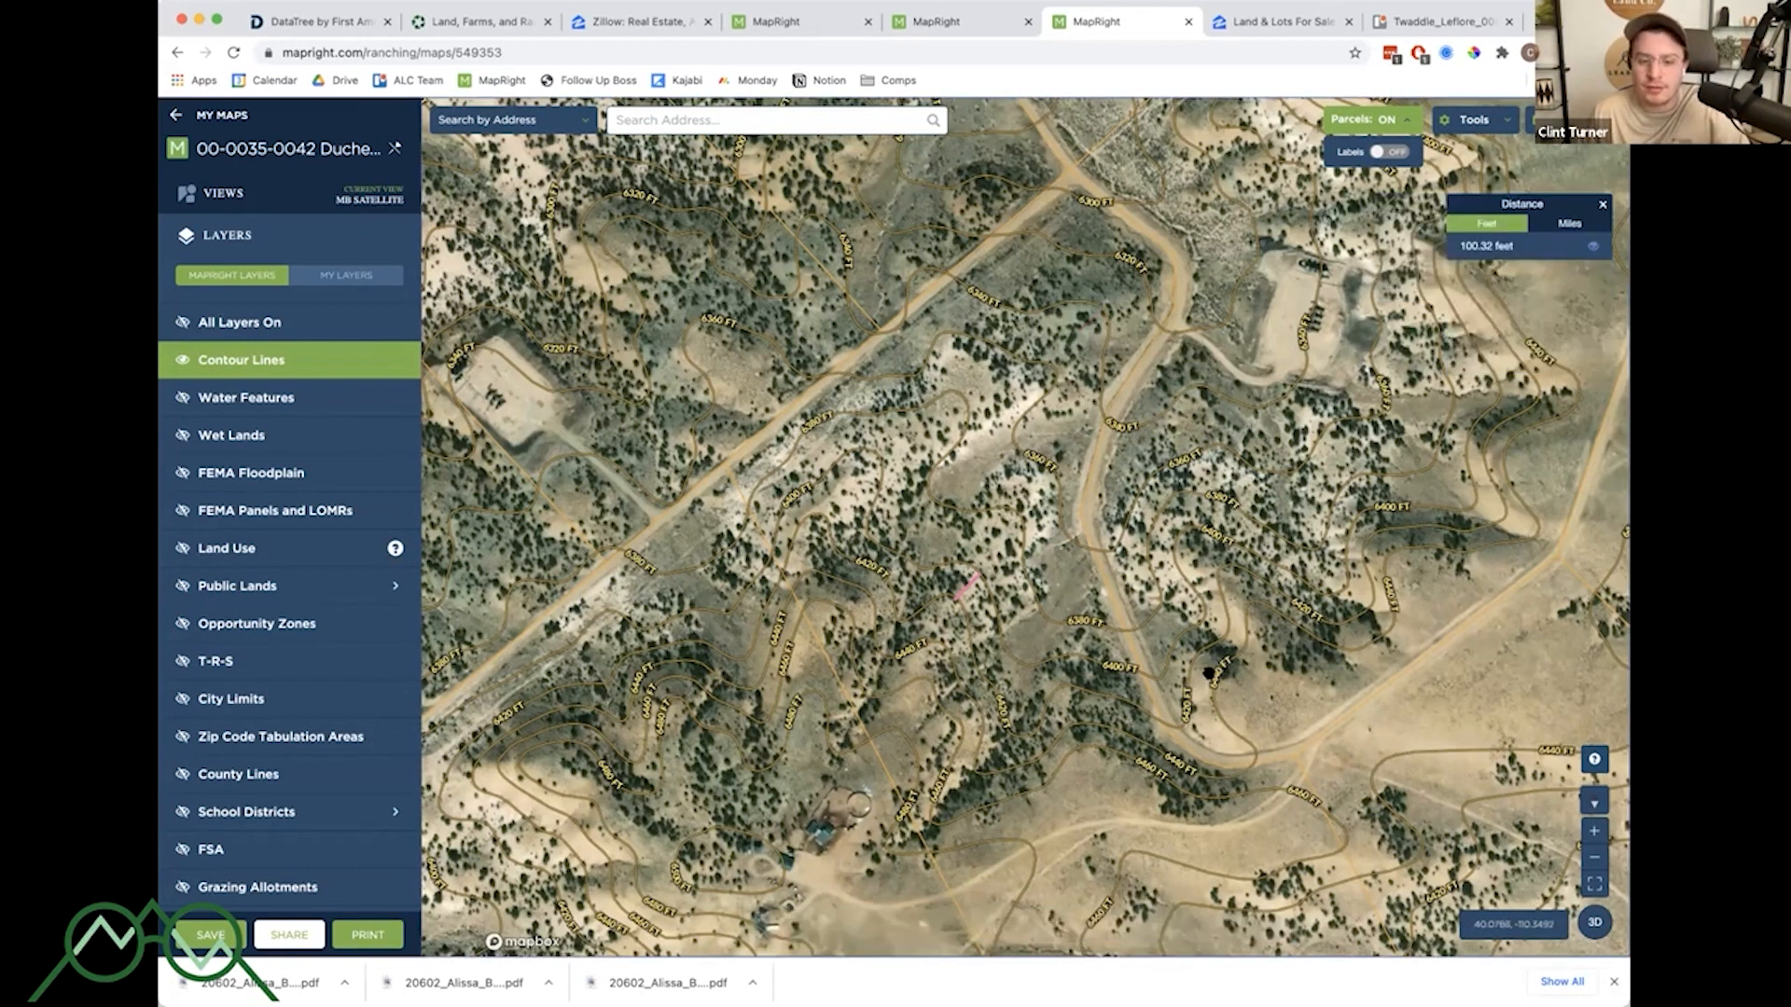
- Pan to another hillside and draw a distance measurement line of about 95 feet between two contour lines
{"action": "left_click_drag", "start_coordinate": [1207, 671], "coordinate": [1181, 534]}
{"action": "left_click_drag", "start_coordinate": [1446, 639], "coordinate": [1386, 475]}
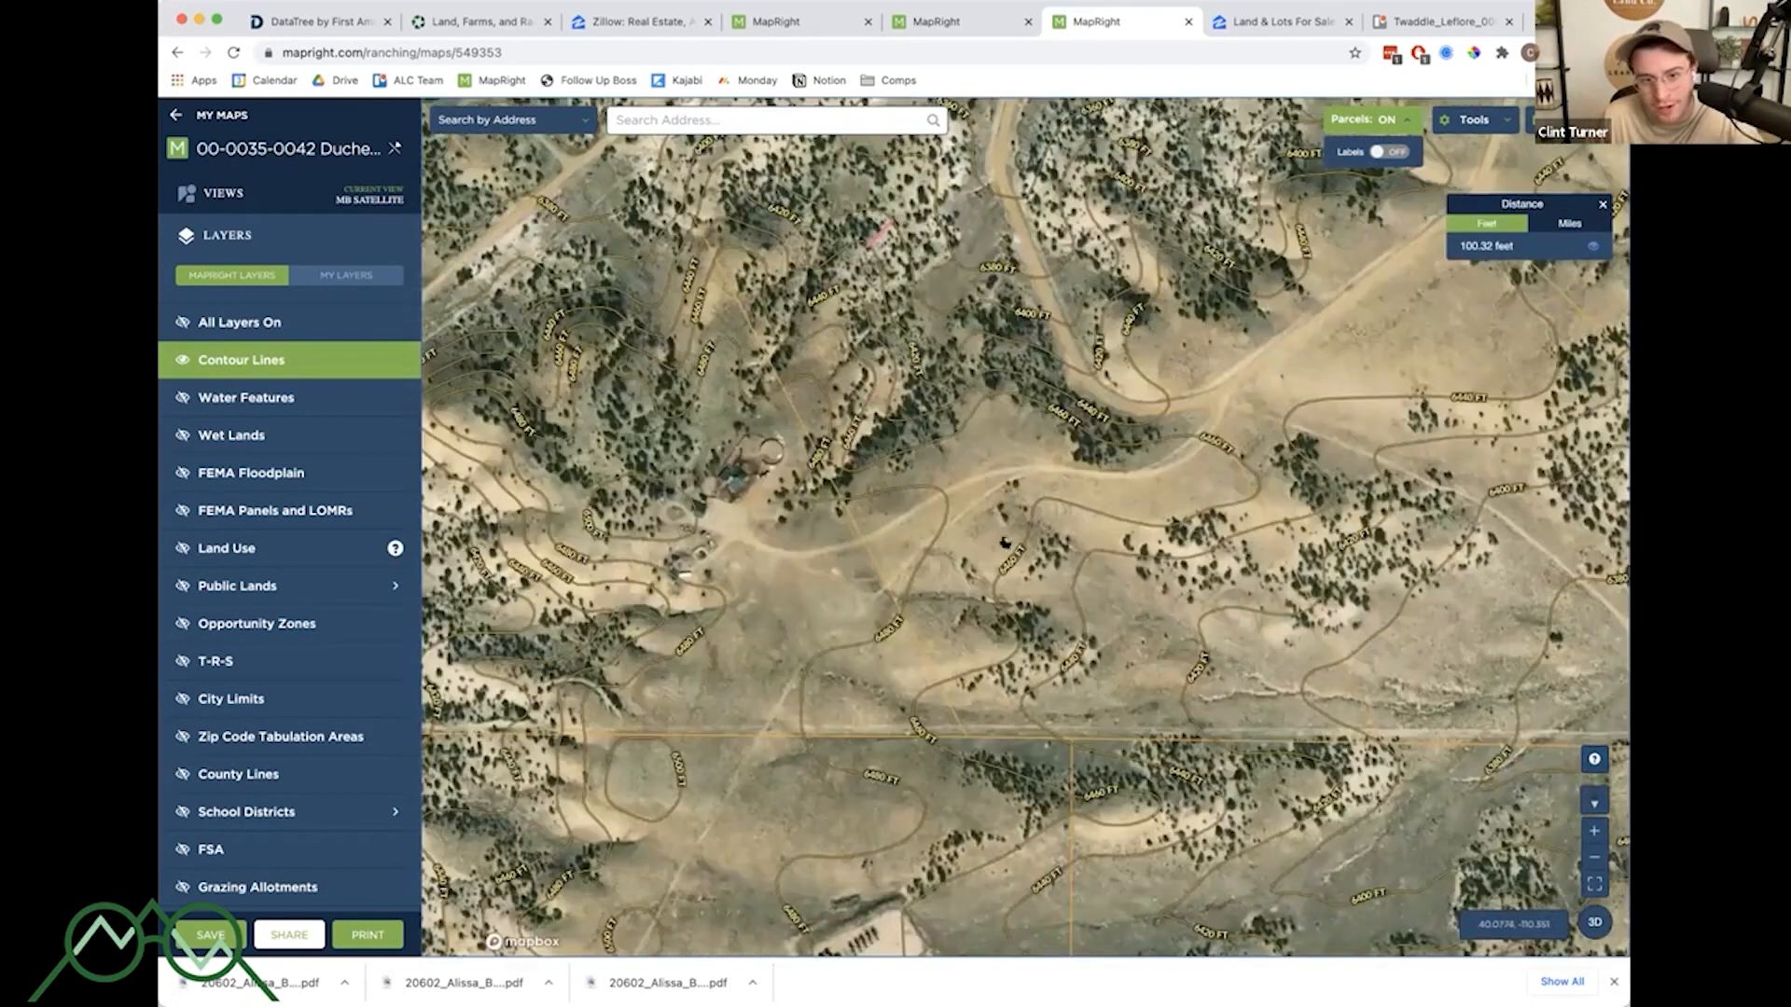
{"action": "scroll", "coordinate": [1259, 352], "scroll_direction": "down", "scroll_amount": 1}
{"action": "scroll", "coordinate": [1019, 538], "scroll_direction": "down", "scroll_amount": 5}
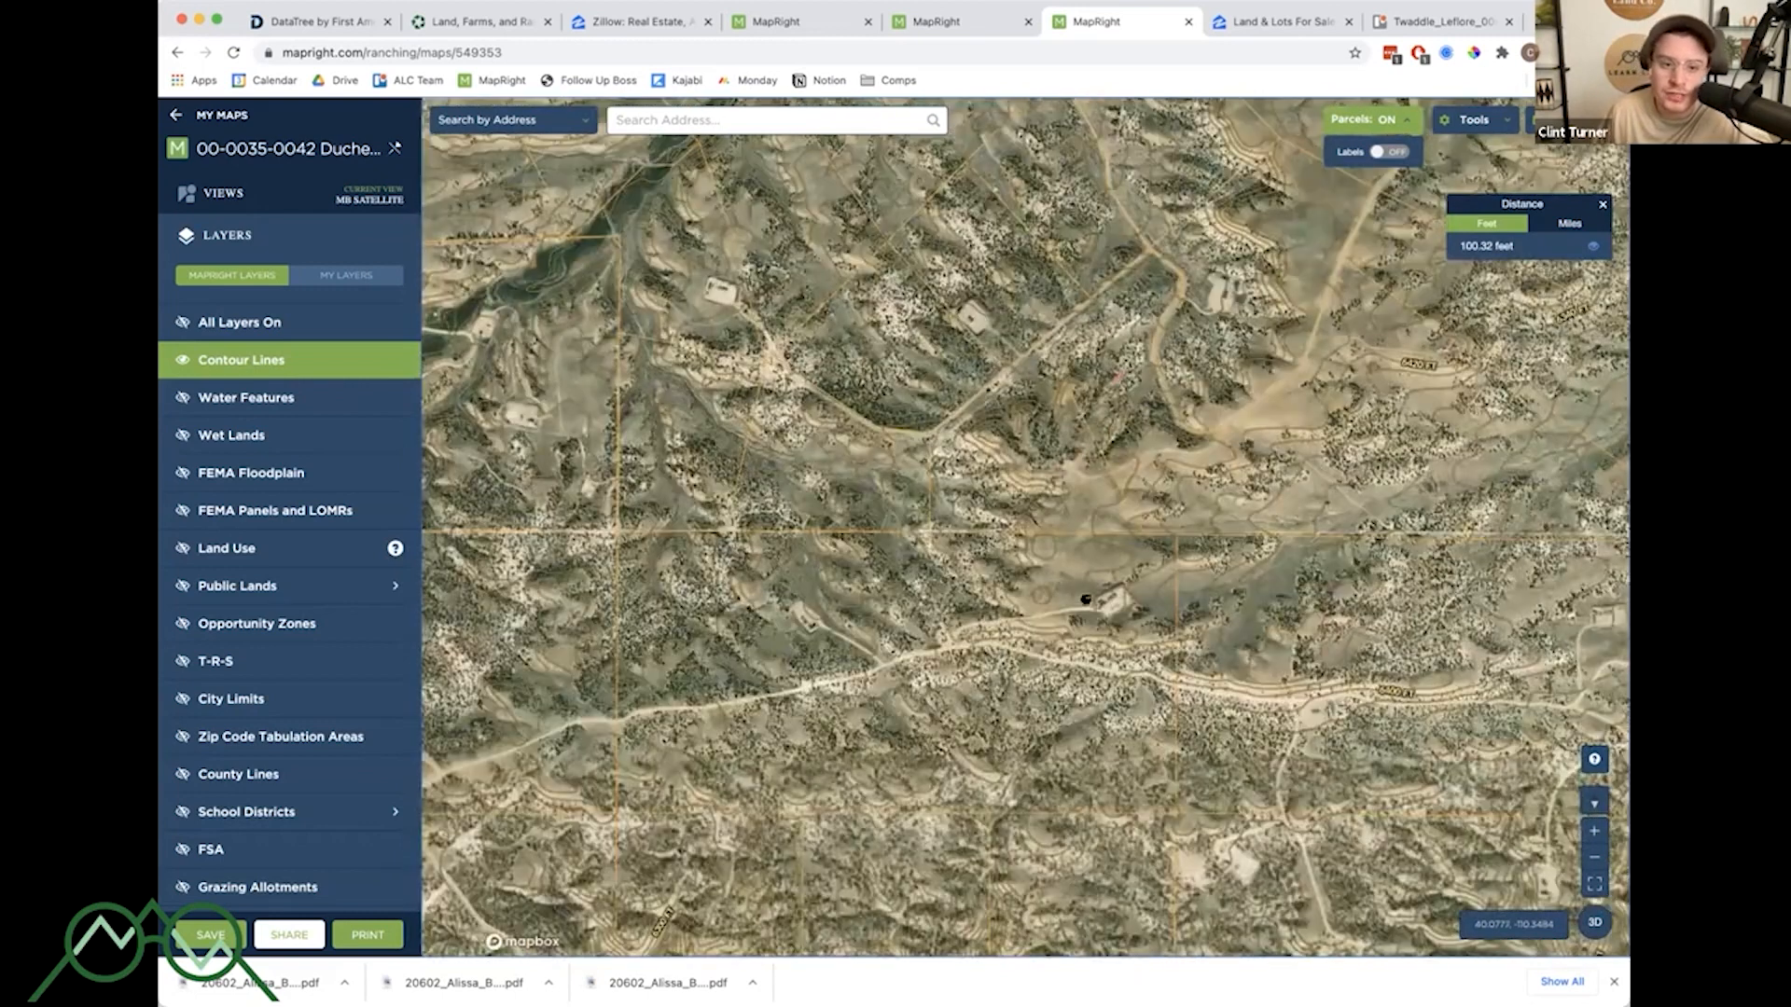
{"action": "scroll", "coordinate": [946, 452], "scroll_direction": "up", "scroll_amount": 5}
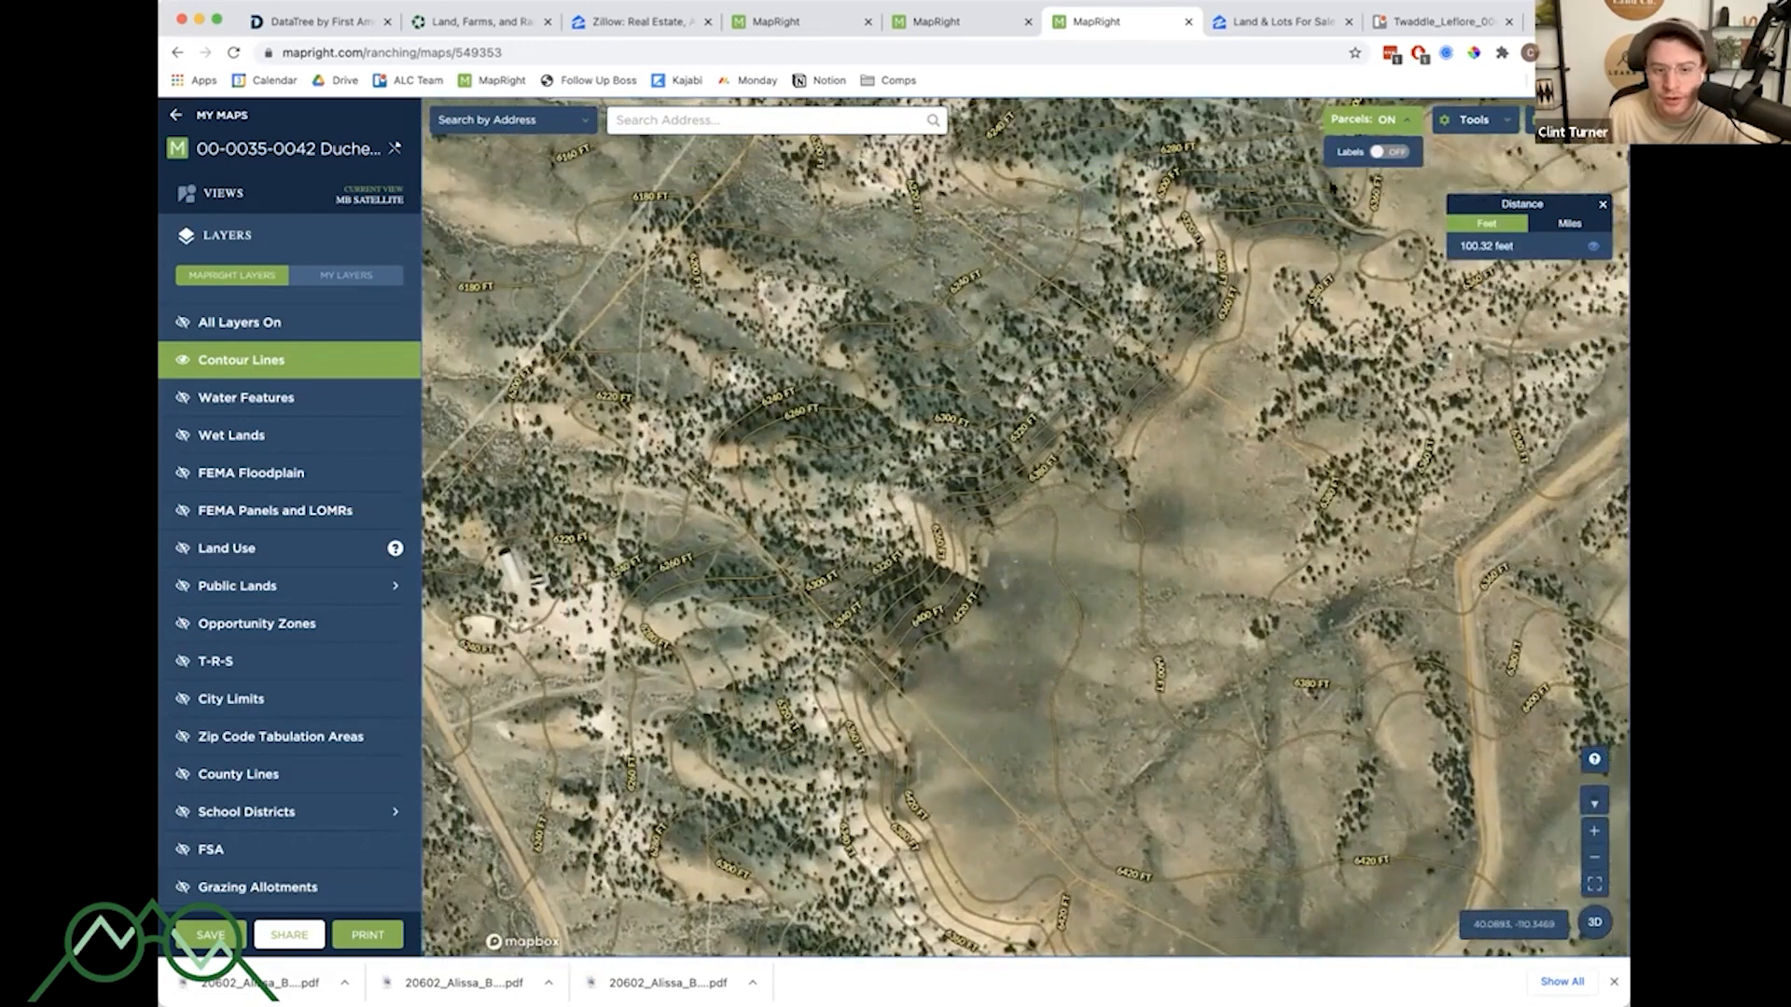
{"action": "left_click_drag", "start_coordinate": [1333, 190], "coordinate": [1349, 206]}
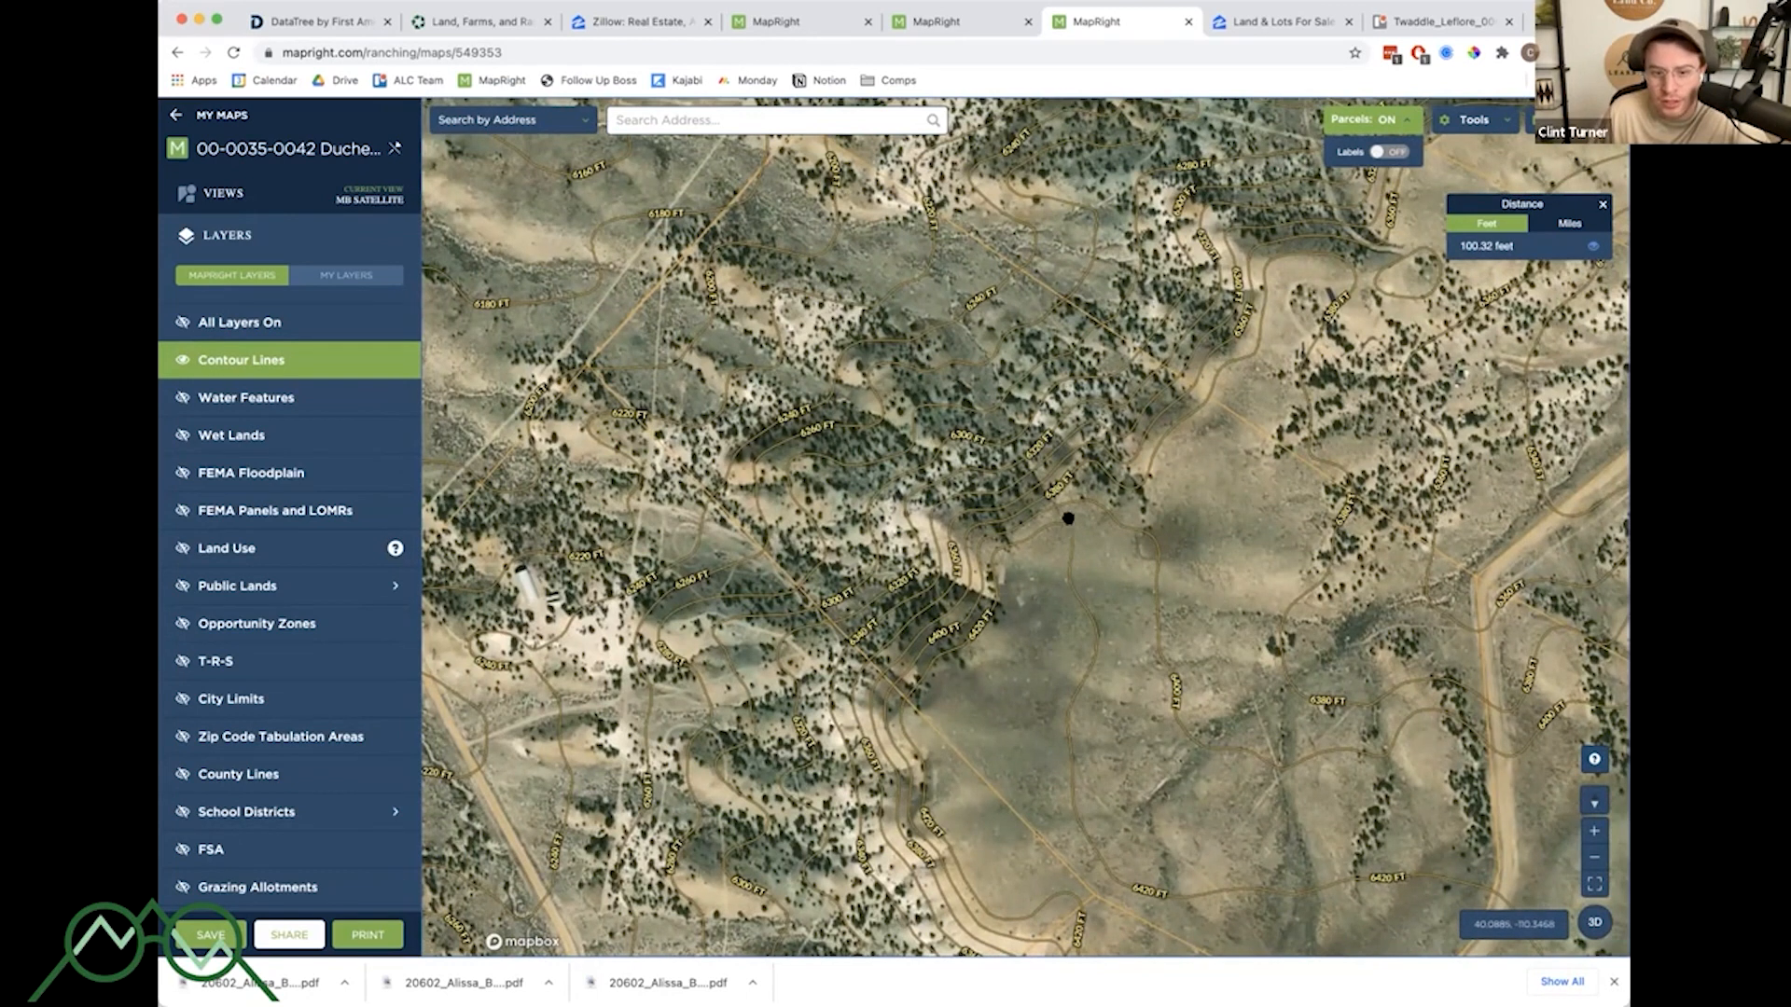
{"action": "left_click", "coordinate": [1465, 113]}
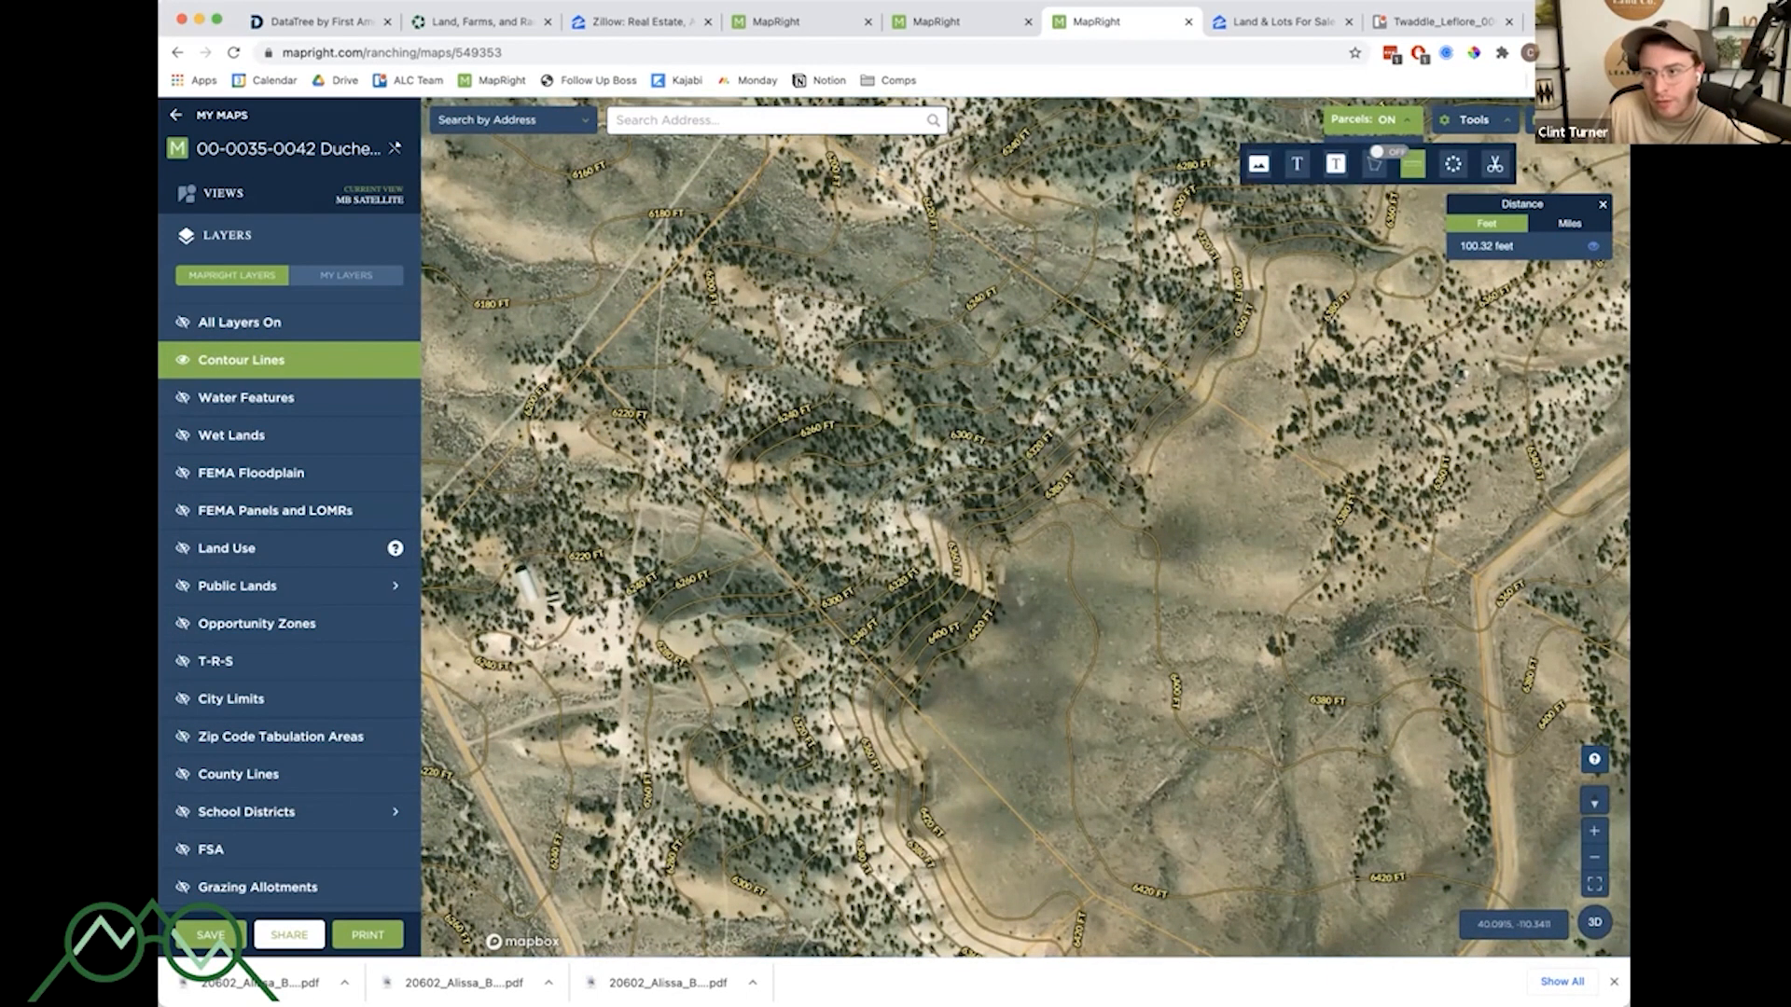
{"action": "left_click", "coordinate": [1412, 165]}
{"action": "left_click", "coordinate": [970, 536]}
{"action": "scroll", "coordinate": [1006, 541], "scroll_direction": "up", "scroll_amount": 5}
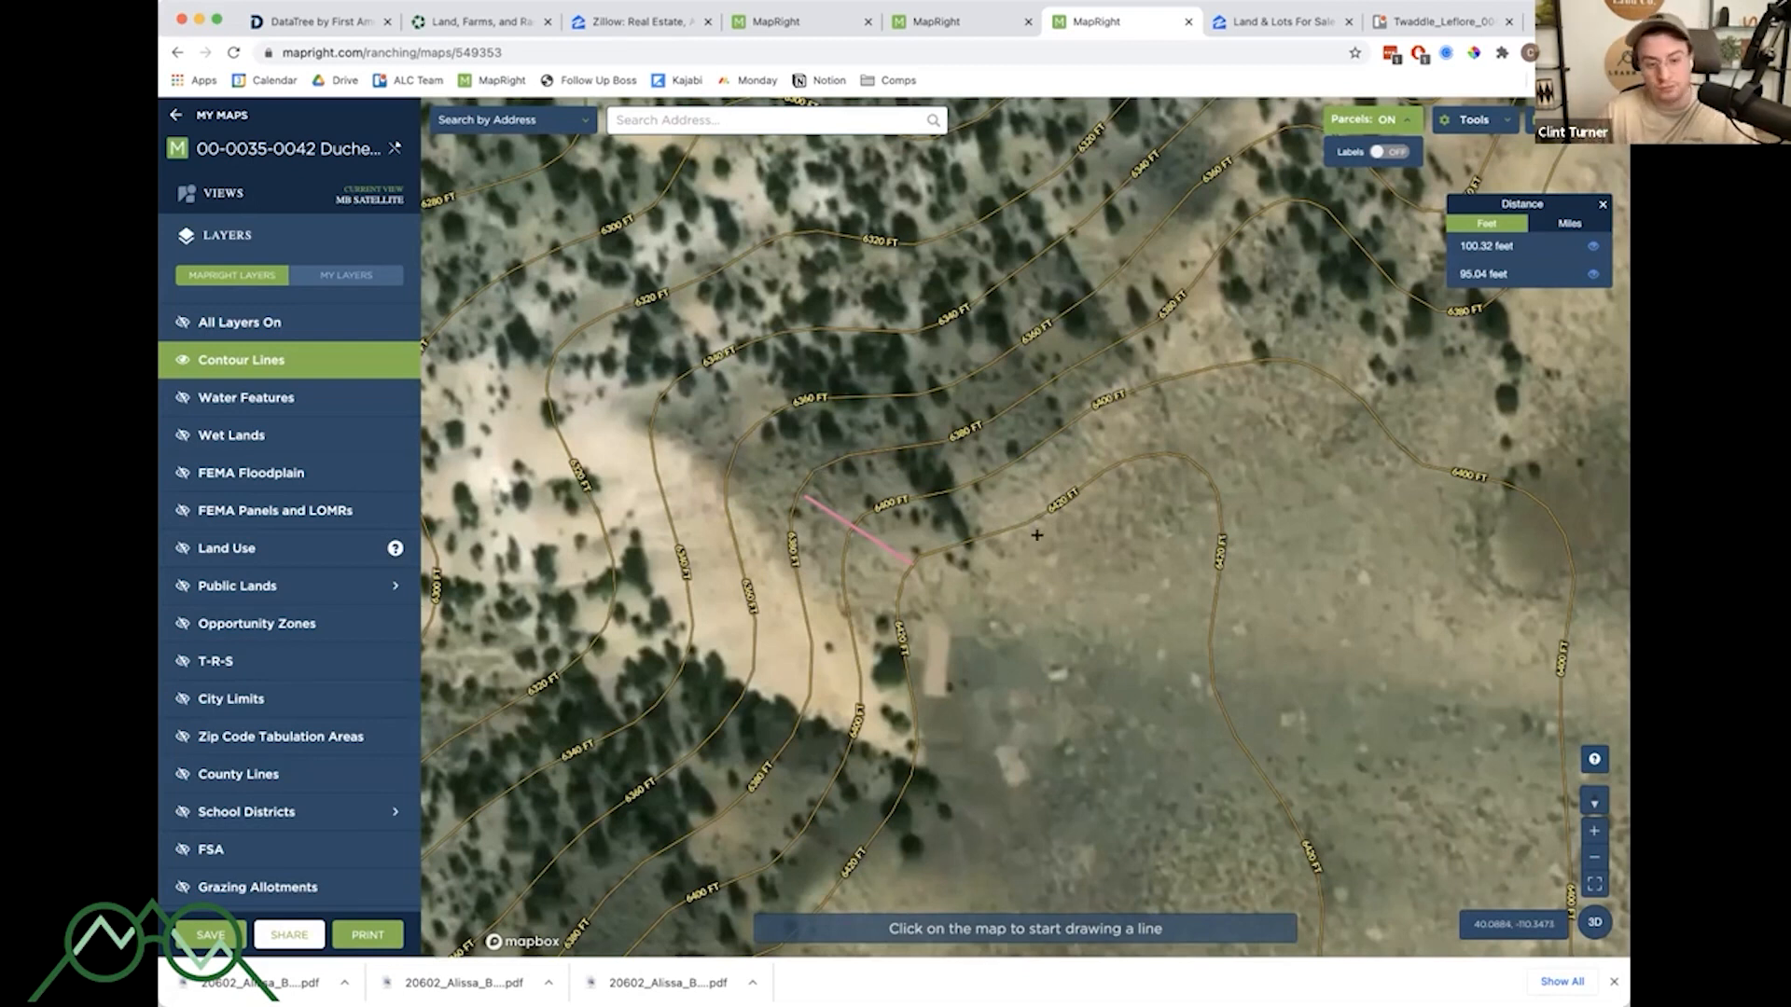
- Zoom out and switch to the MapRight tab showing the Twaddle Leflore parcel map
{"action": "scroll", "coordinate": [1037, 535], "scroll_direction": "down", "scroll_amount": 5}
{"action": "scroll", "coordinate": [1195, 482], "scroll_direction": "down", "scroll_amount": 4}
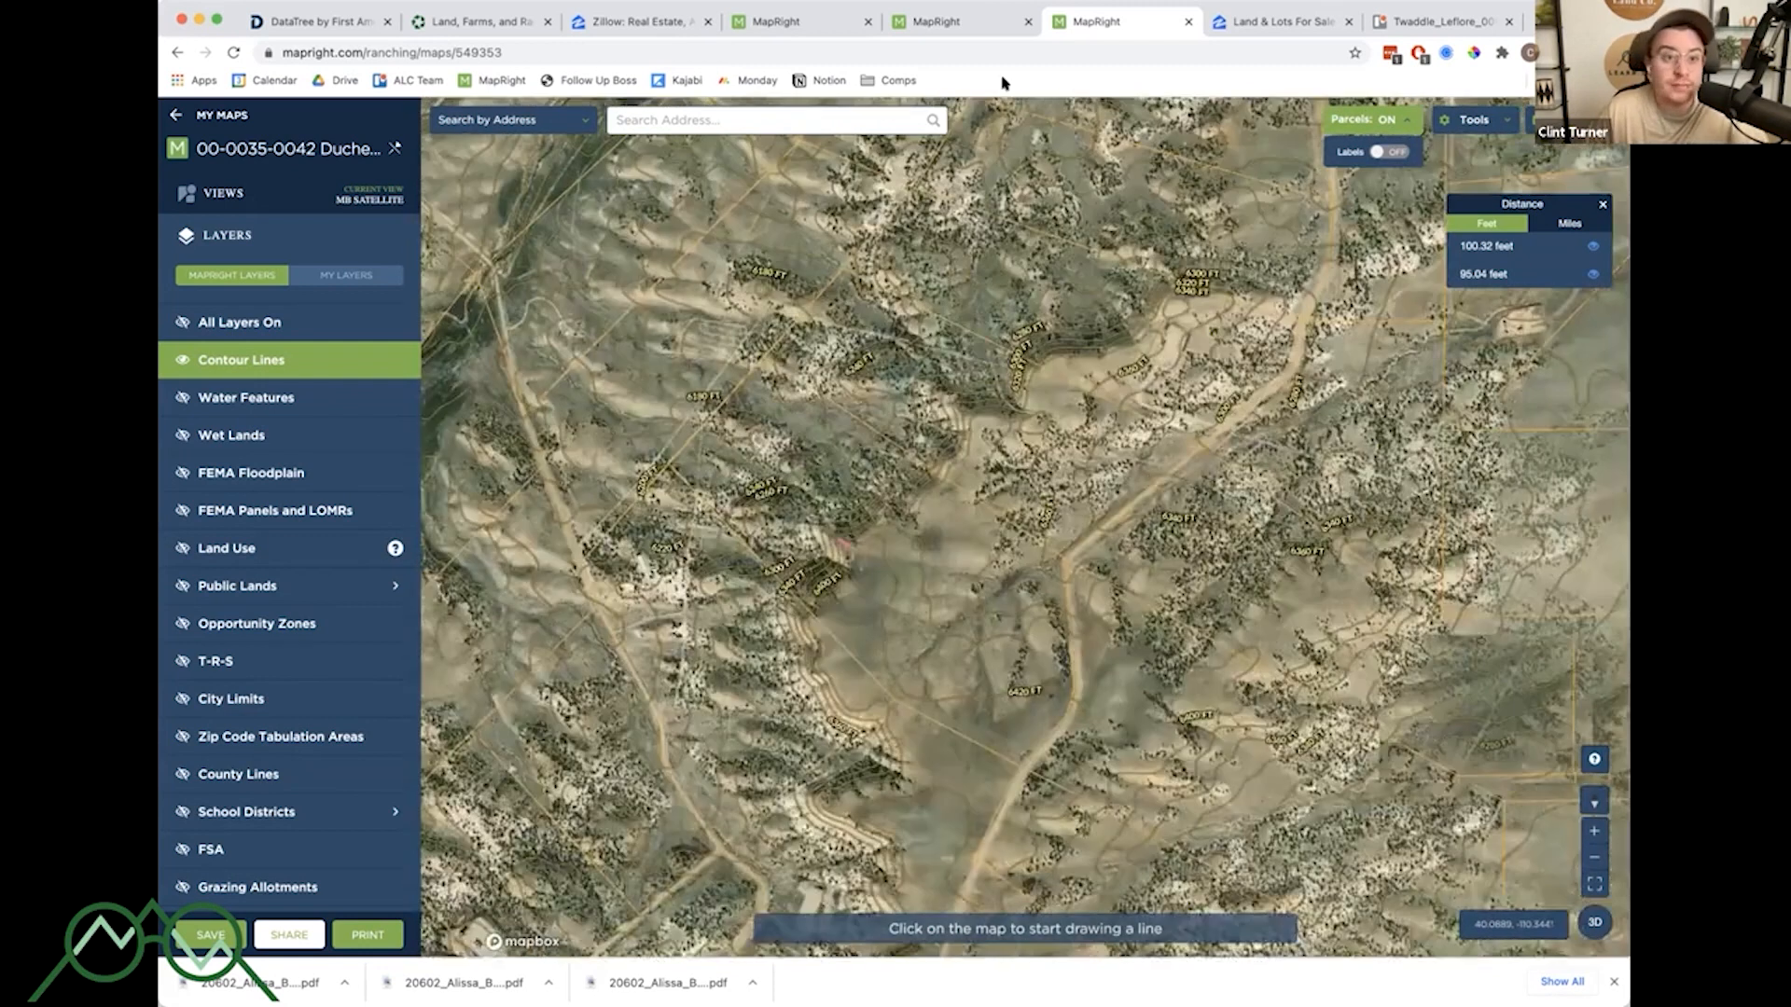
{"action": "left_click", "coordinate": [938, 20]}
{"action": "left_click", "coordinate": [761, 22]}
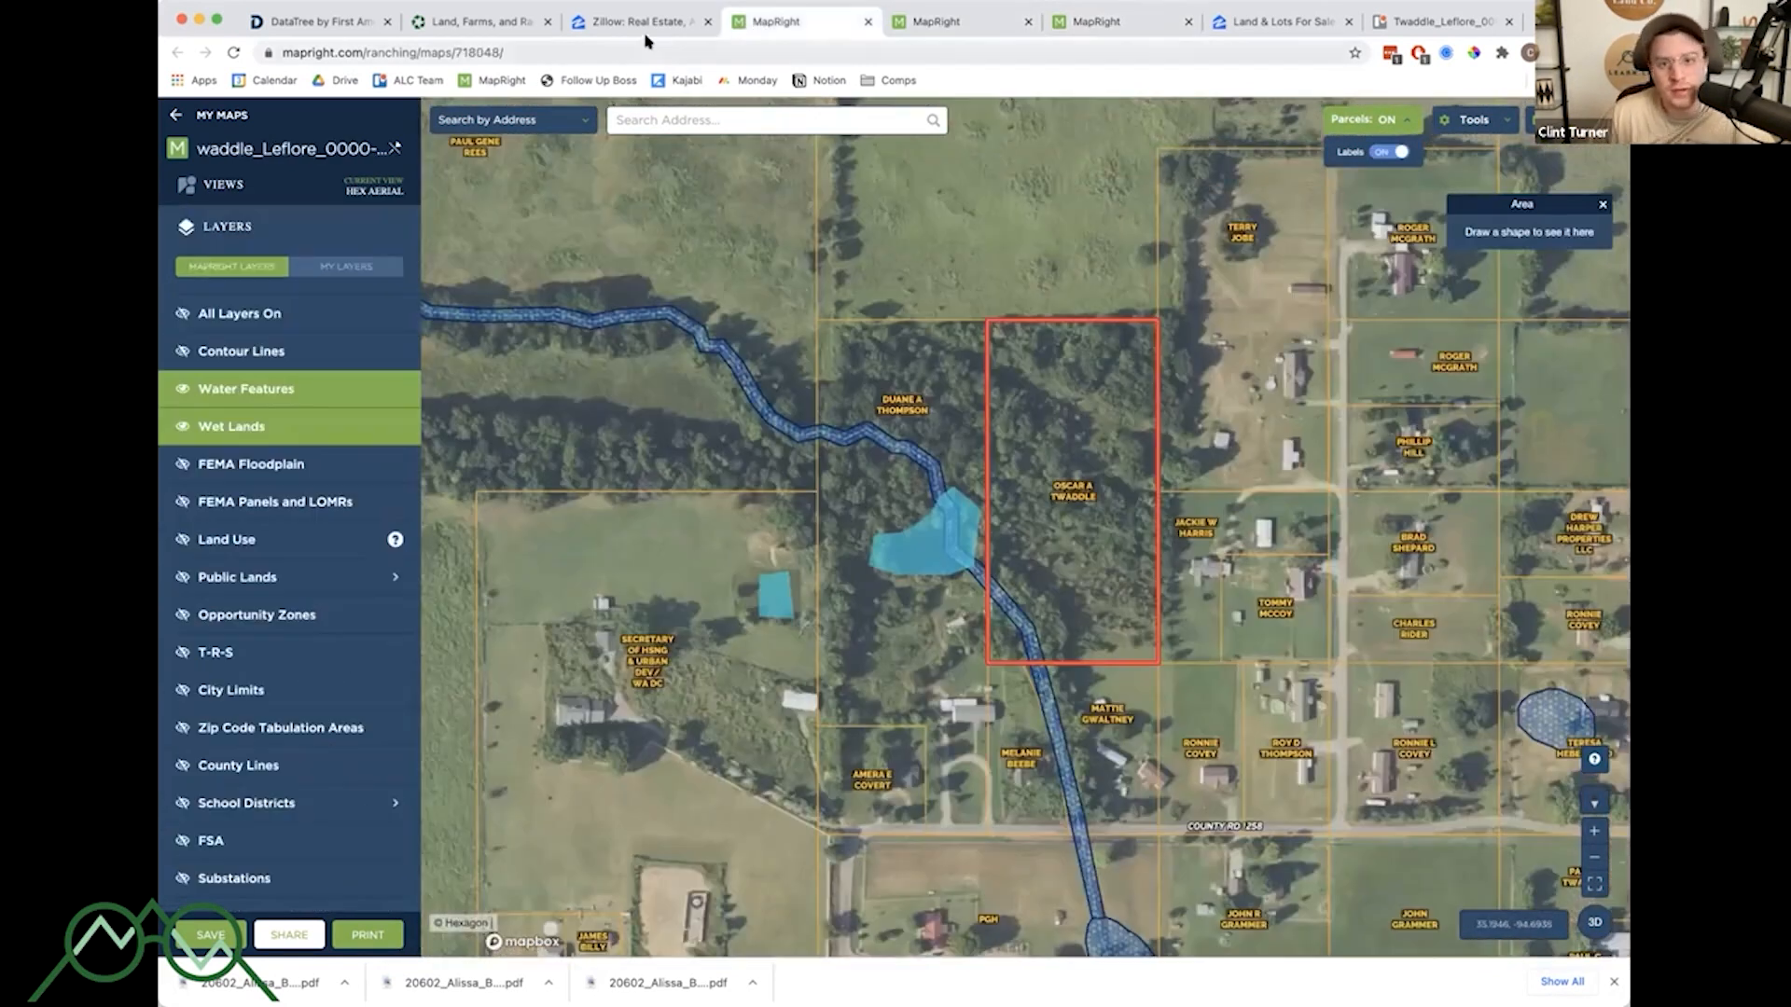
- Review the Twaddle parcel's Trello card notes, then return to its map and adjust the zoom
{"action": "left_click", "coordinate": [1473, 20]}
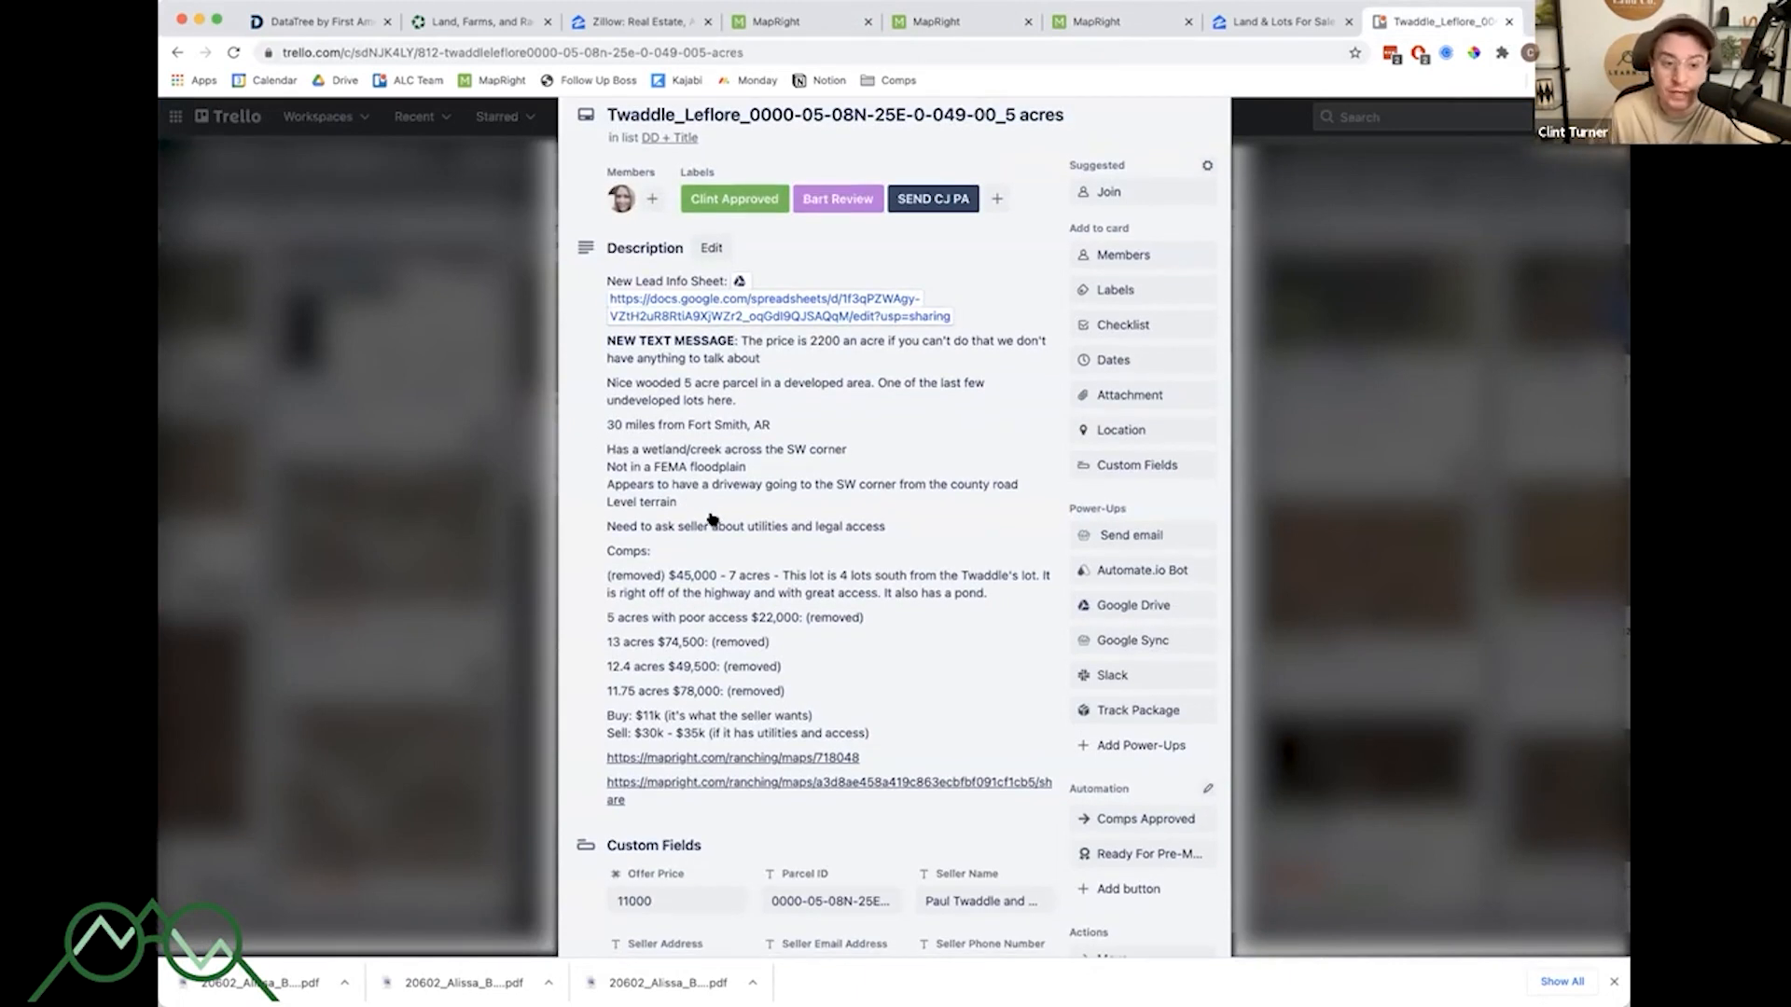
{"action": "left_click", "coordinate": [788, 21]}
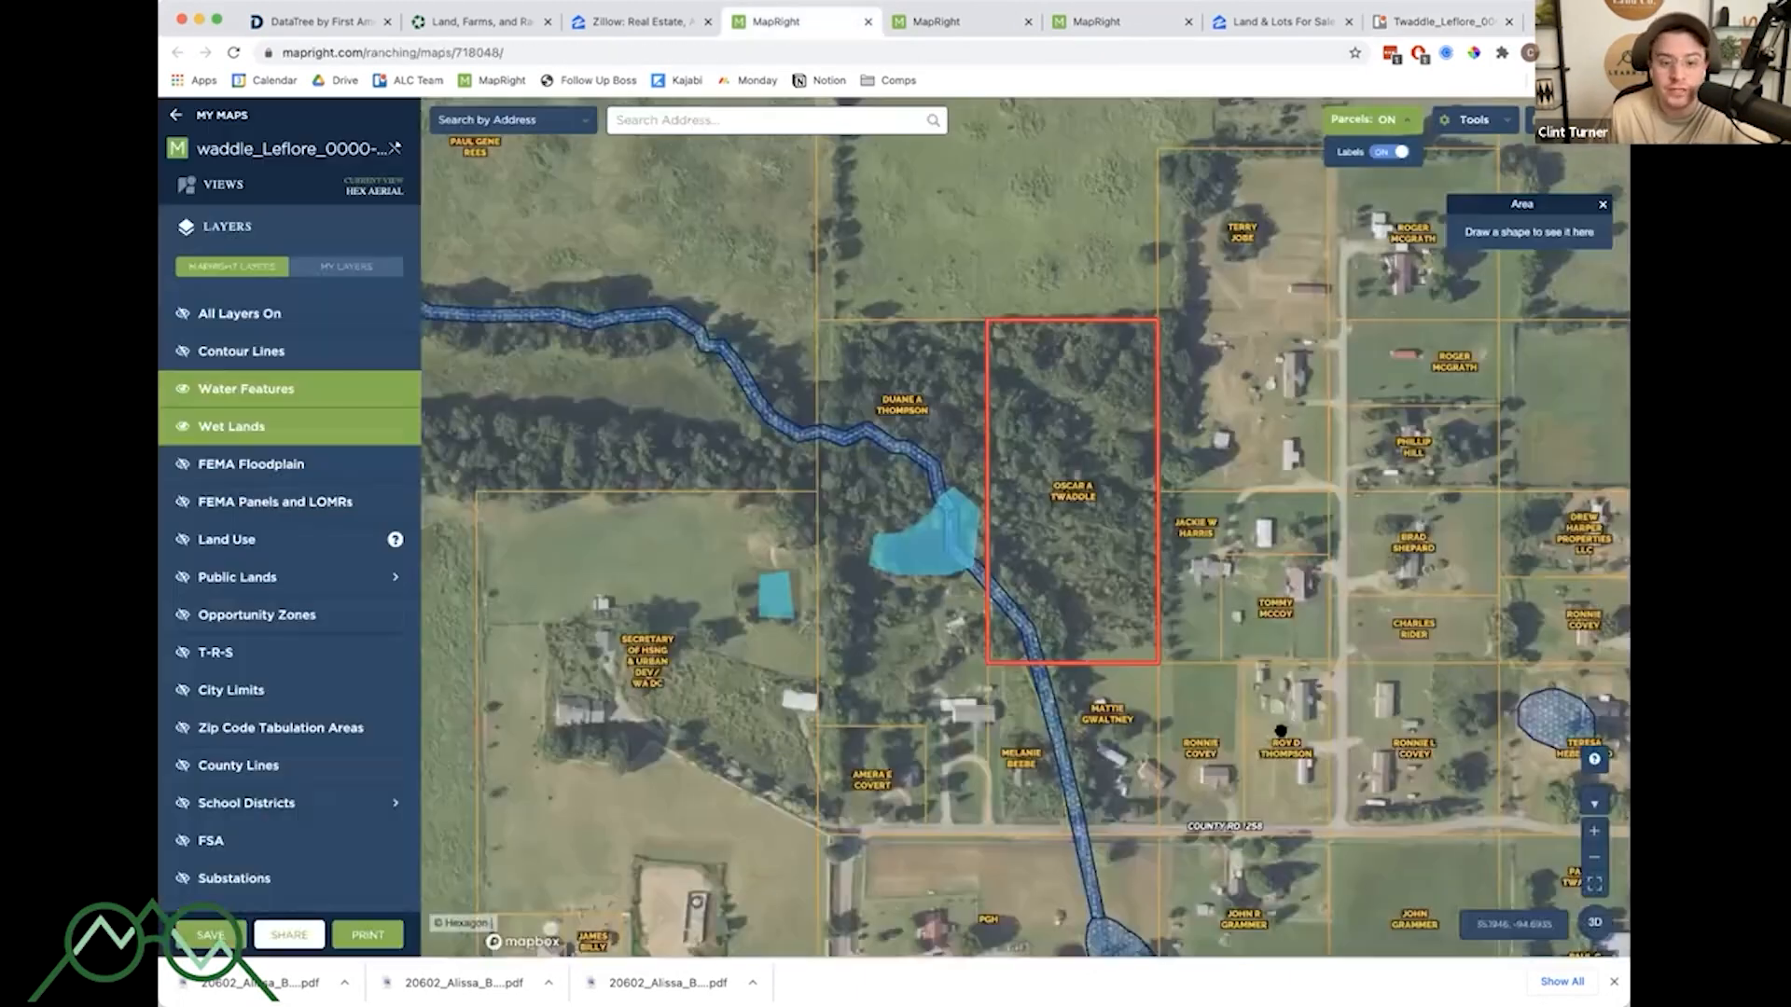
{"action": "scroll", "coordinate": [1156, 519], "scroll_direction": "up", "scroll_amount": 2}
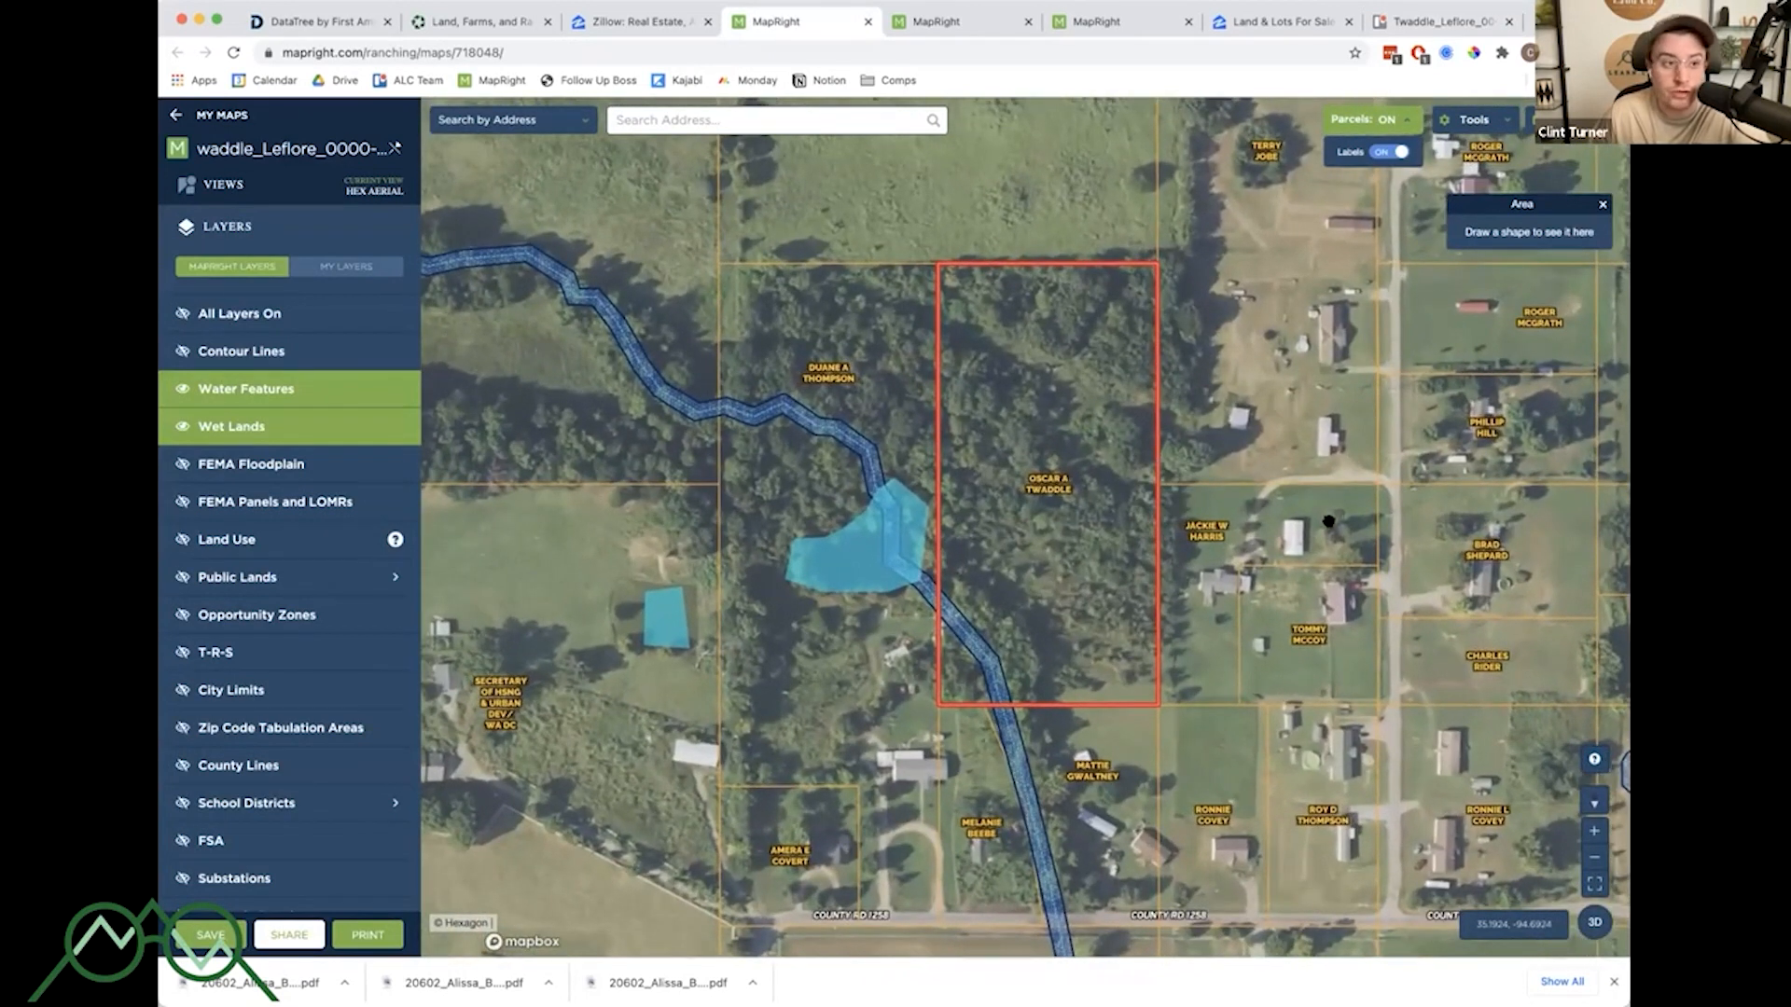
{"action": "scroll", "coordinate": [1332, 524], "scroll_direction": "down", "scroll_amount": 2}
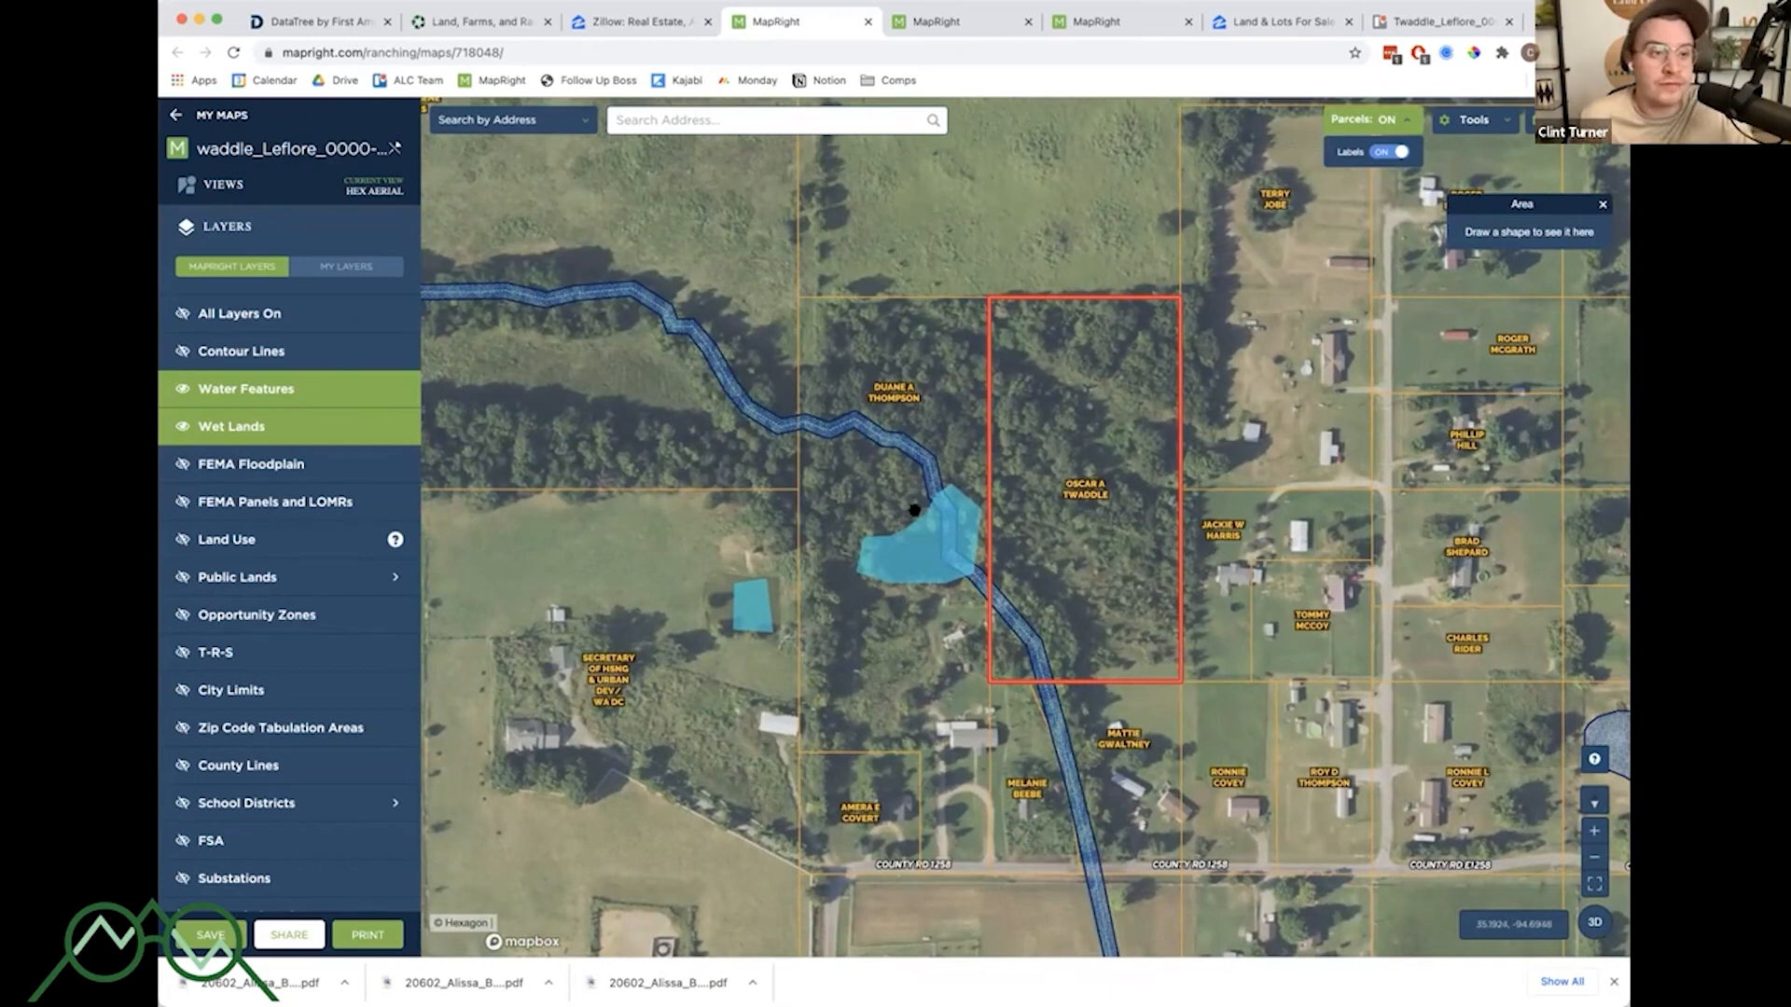
{"action": "left_click", "coordinate": [307, 24]}
{"action": "left_click", "coordinate": [448, 21]}
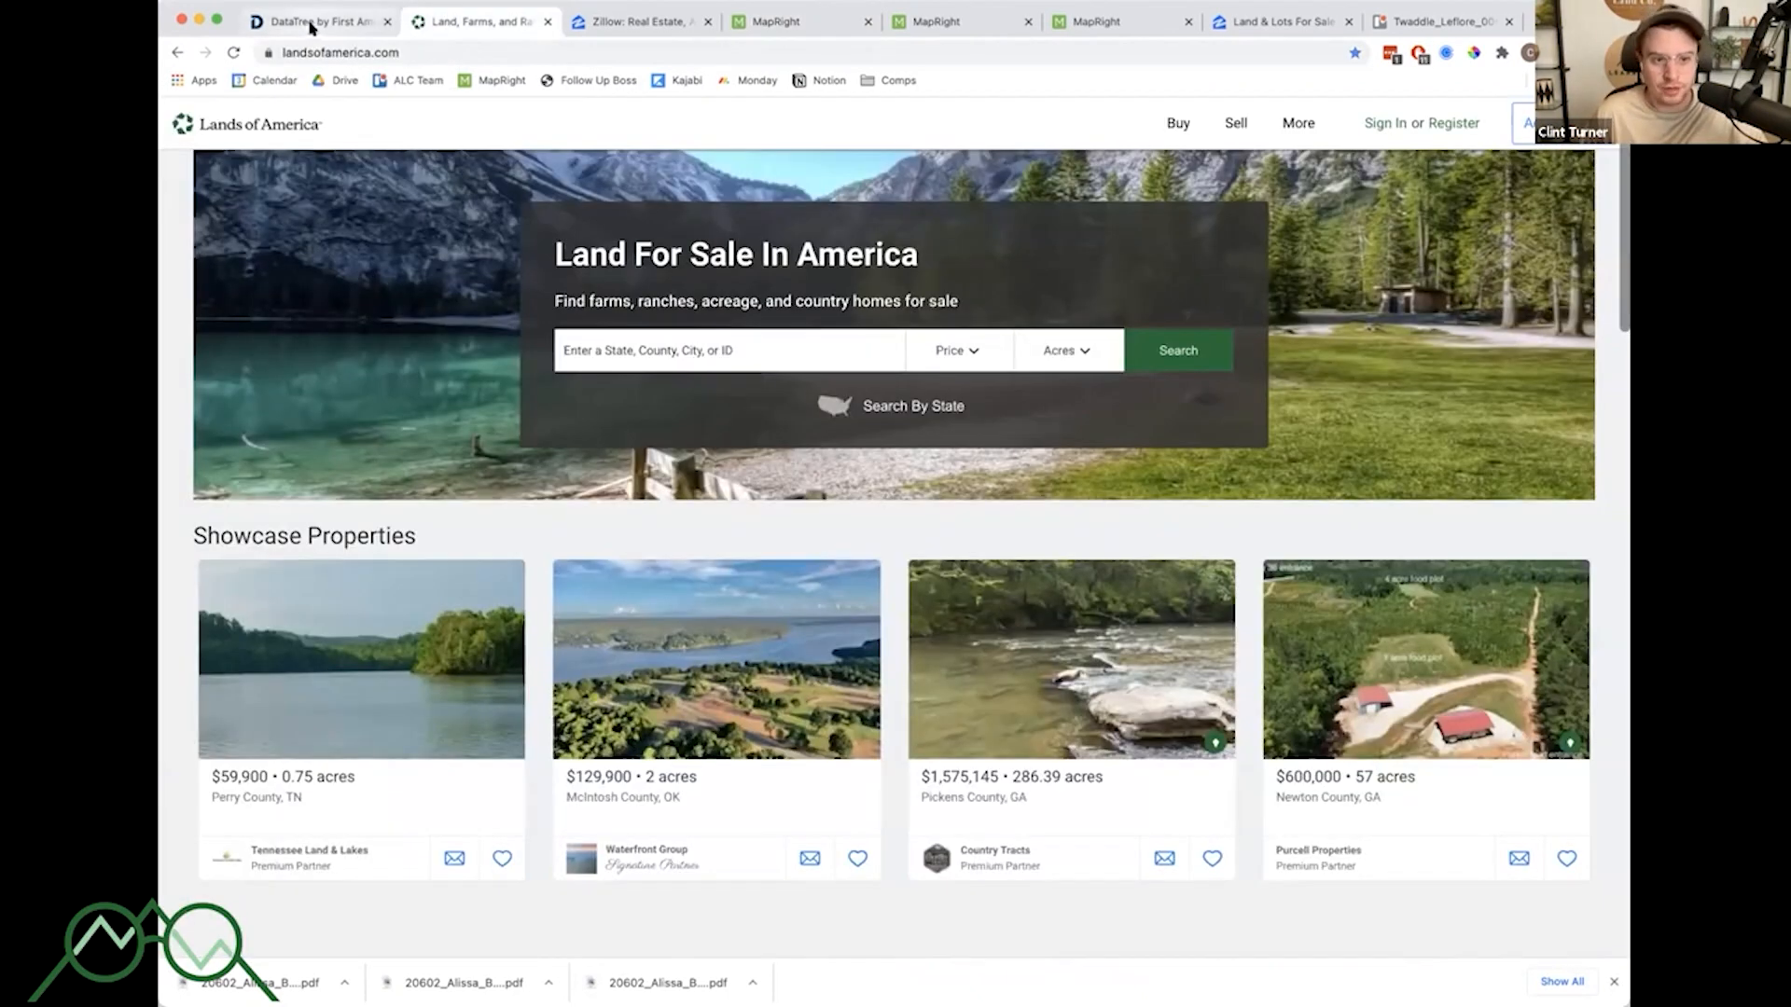
{"action": "left_click", "coordinate": [770, 25]}
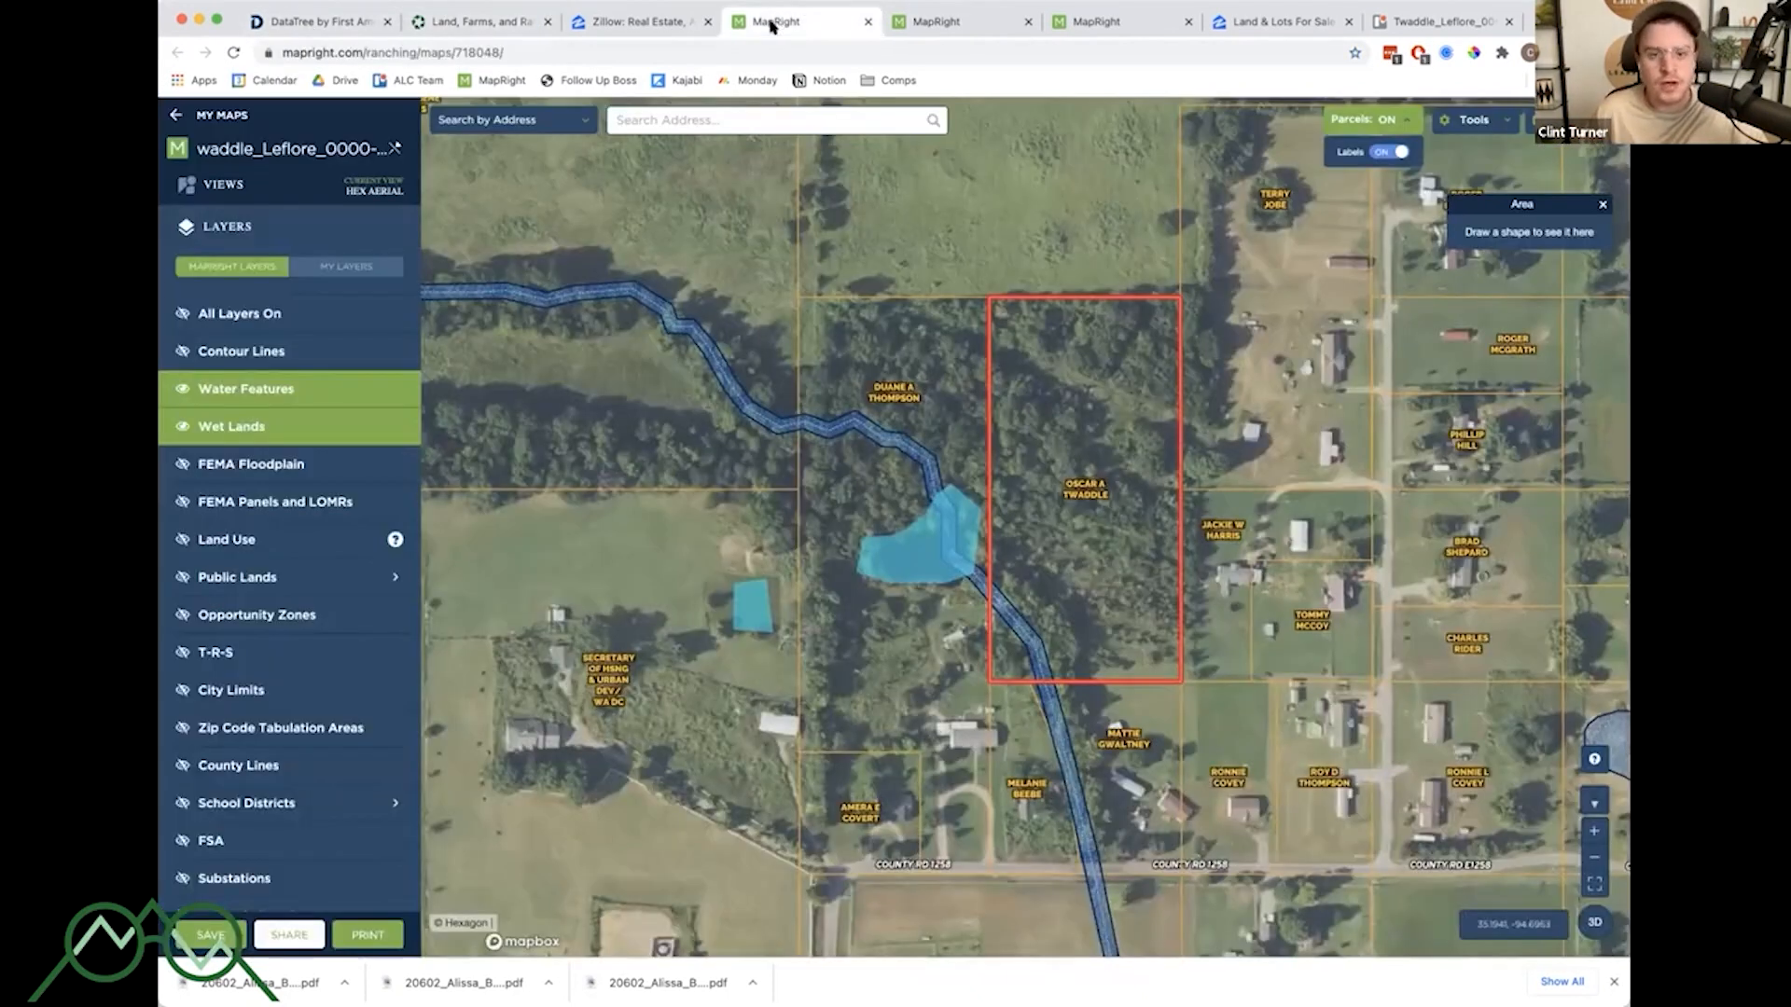
- Copy the Twaddle parcel's APN from its parcel info and search DataTree for it in Leflore County, OK
{"action": "left_click", "coordinate": [1115, 397]}
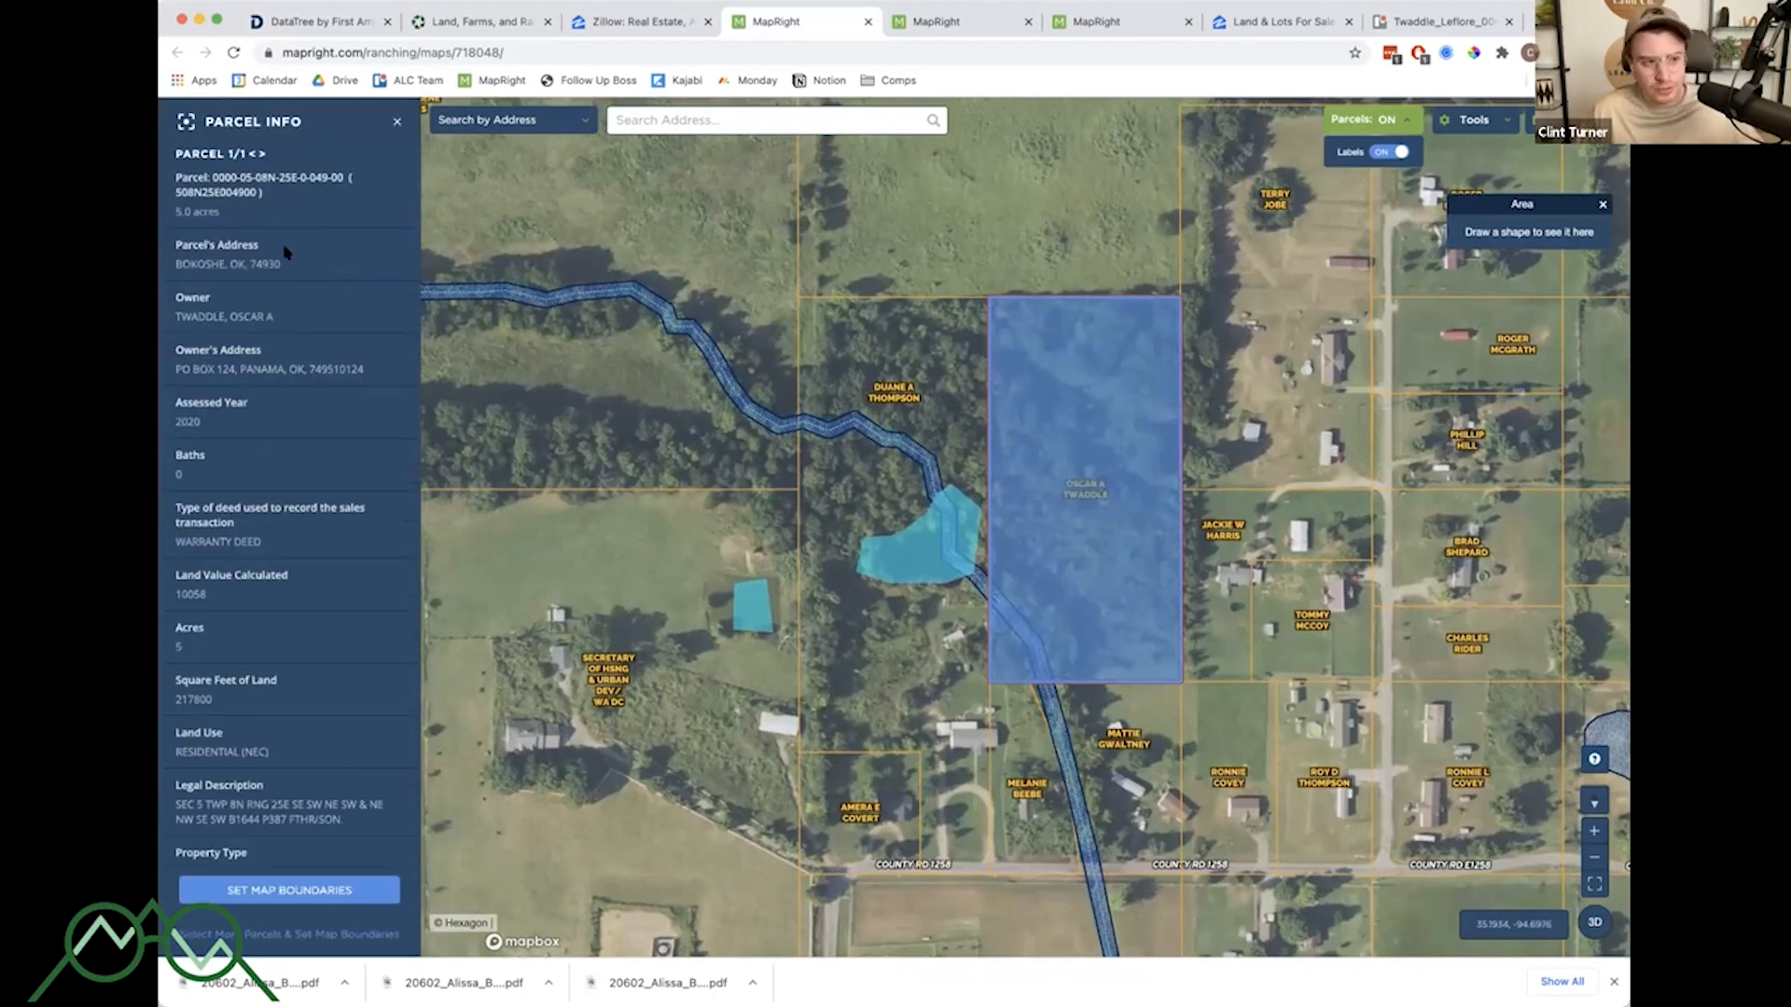
{"action": "left_click_drag", "start_coordinate": [189, 191], "coordinate": [246, 191]}
{"action": "key", "text": "super+c"}
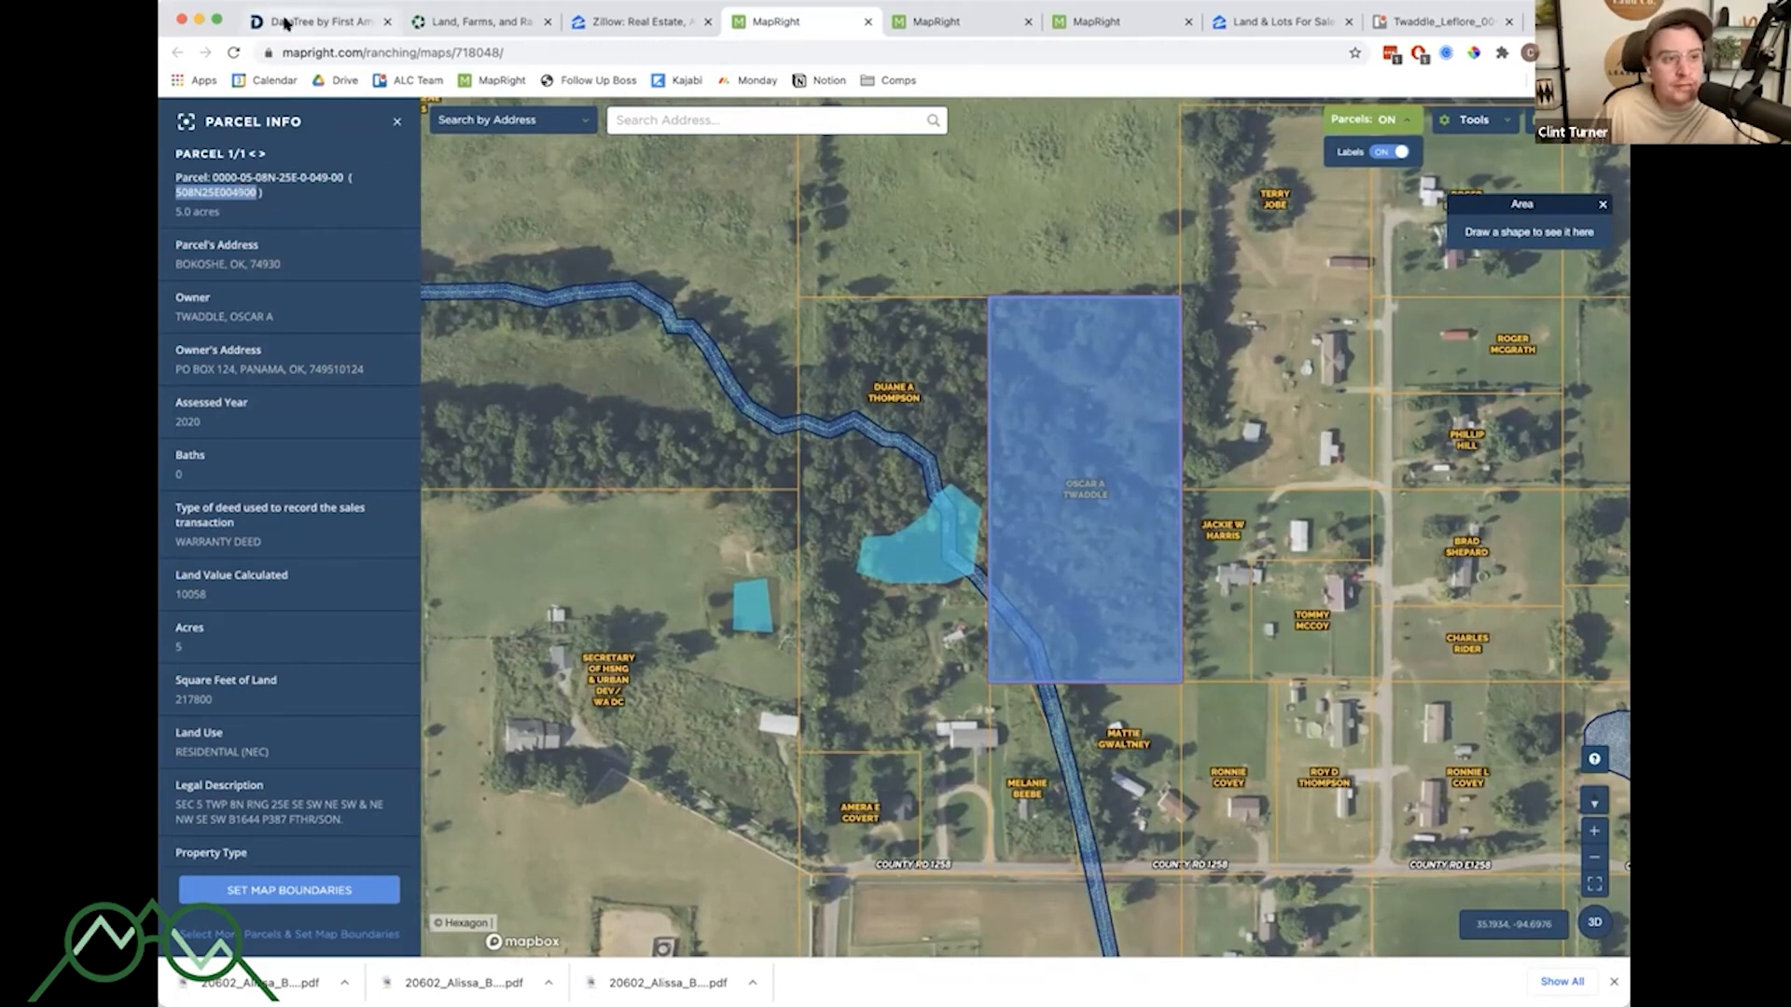
{"action": "left_click", "coordinate": [282, 21]}
{"action": "left_click", "coordinate": [214, 197]}
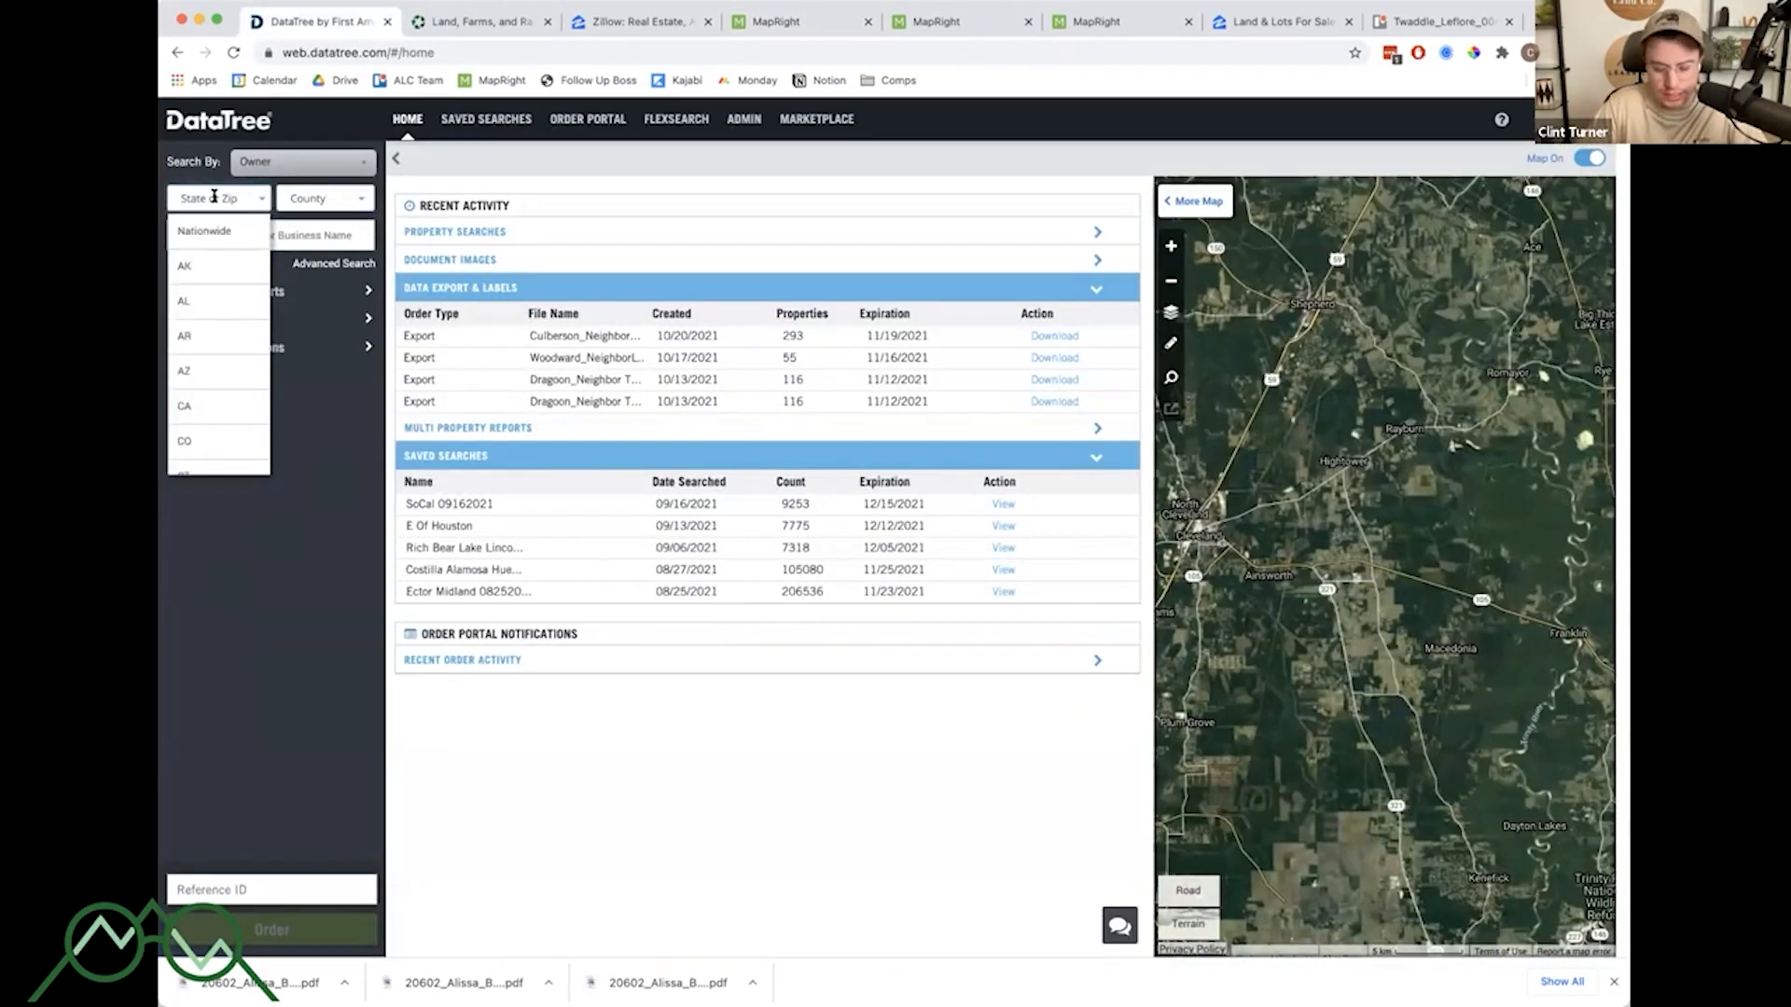
{"action": "type", "text": "OK"}
{"action": "key", "text": "Tab"}
{"action": "type", "text": "lef"}
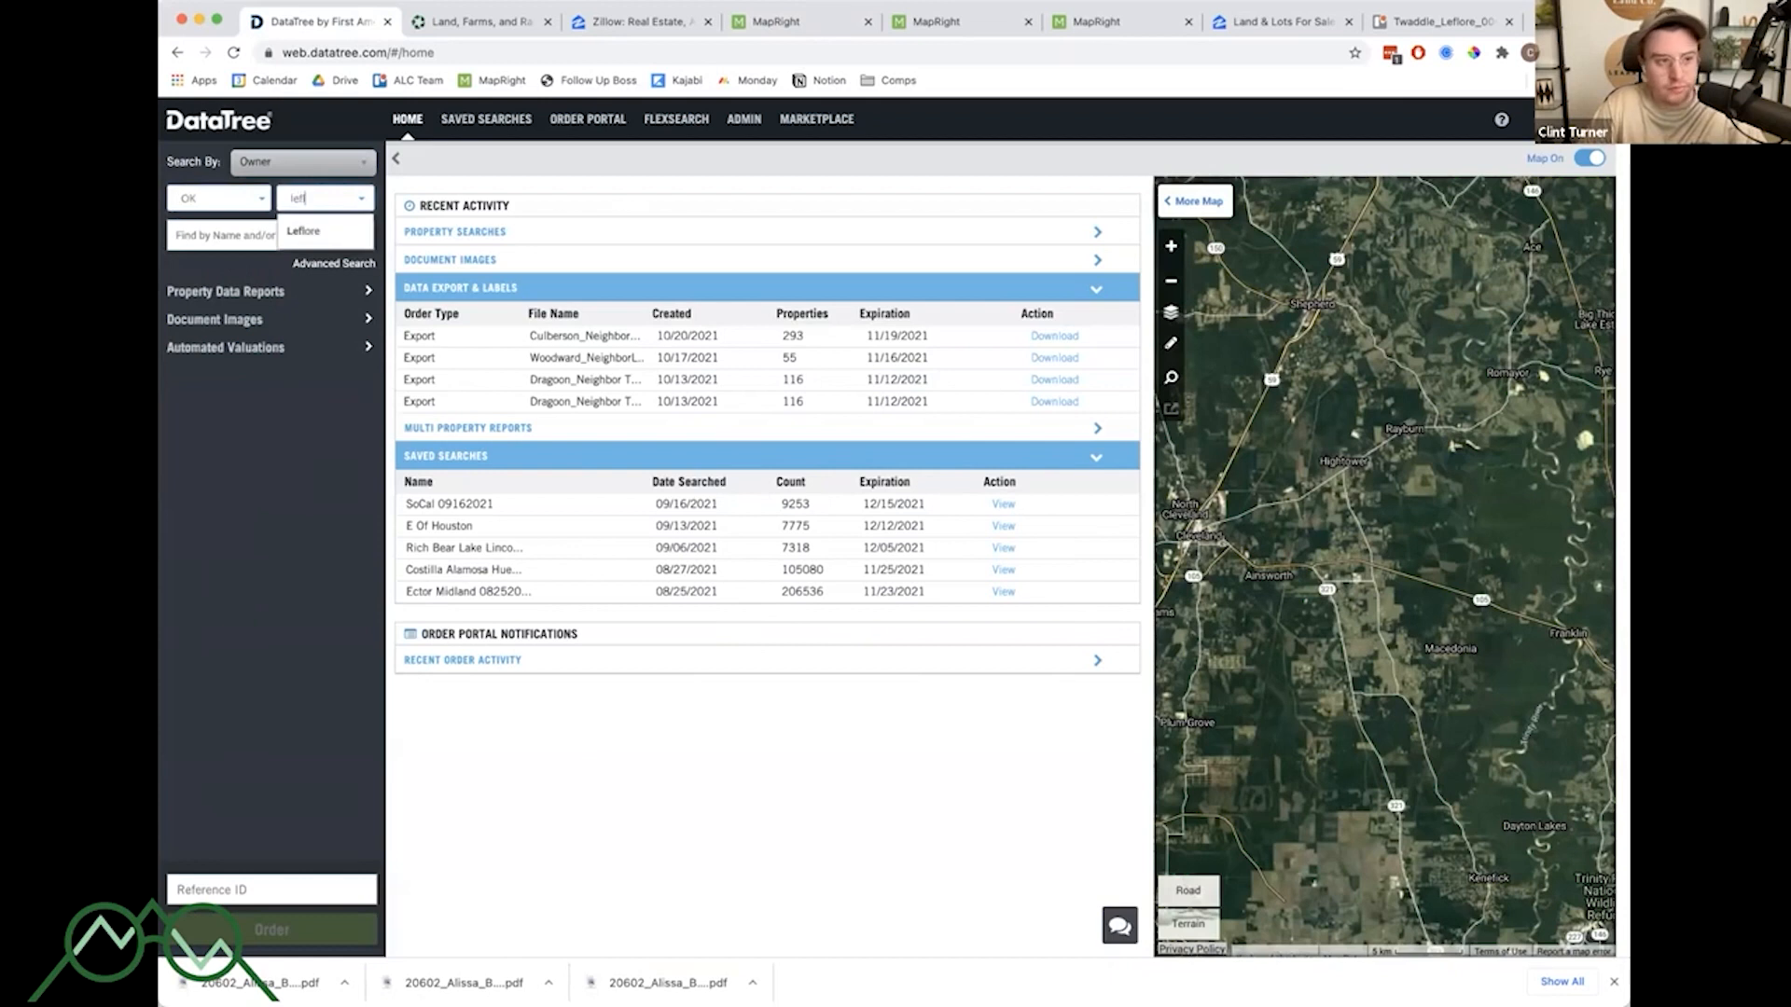
{"action": "type", "text": "l"}
{"action": "key", "text": "Tab"}
{"action": "key", "text": "super+v"}
{"action": "key", "text": "Return"}
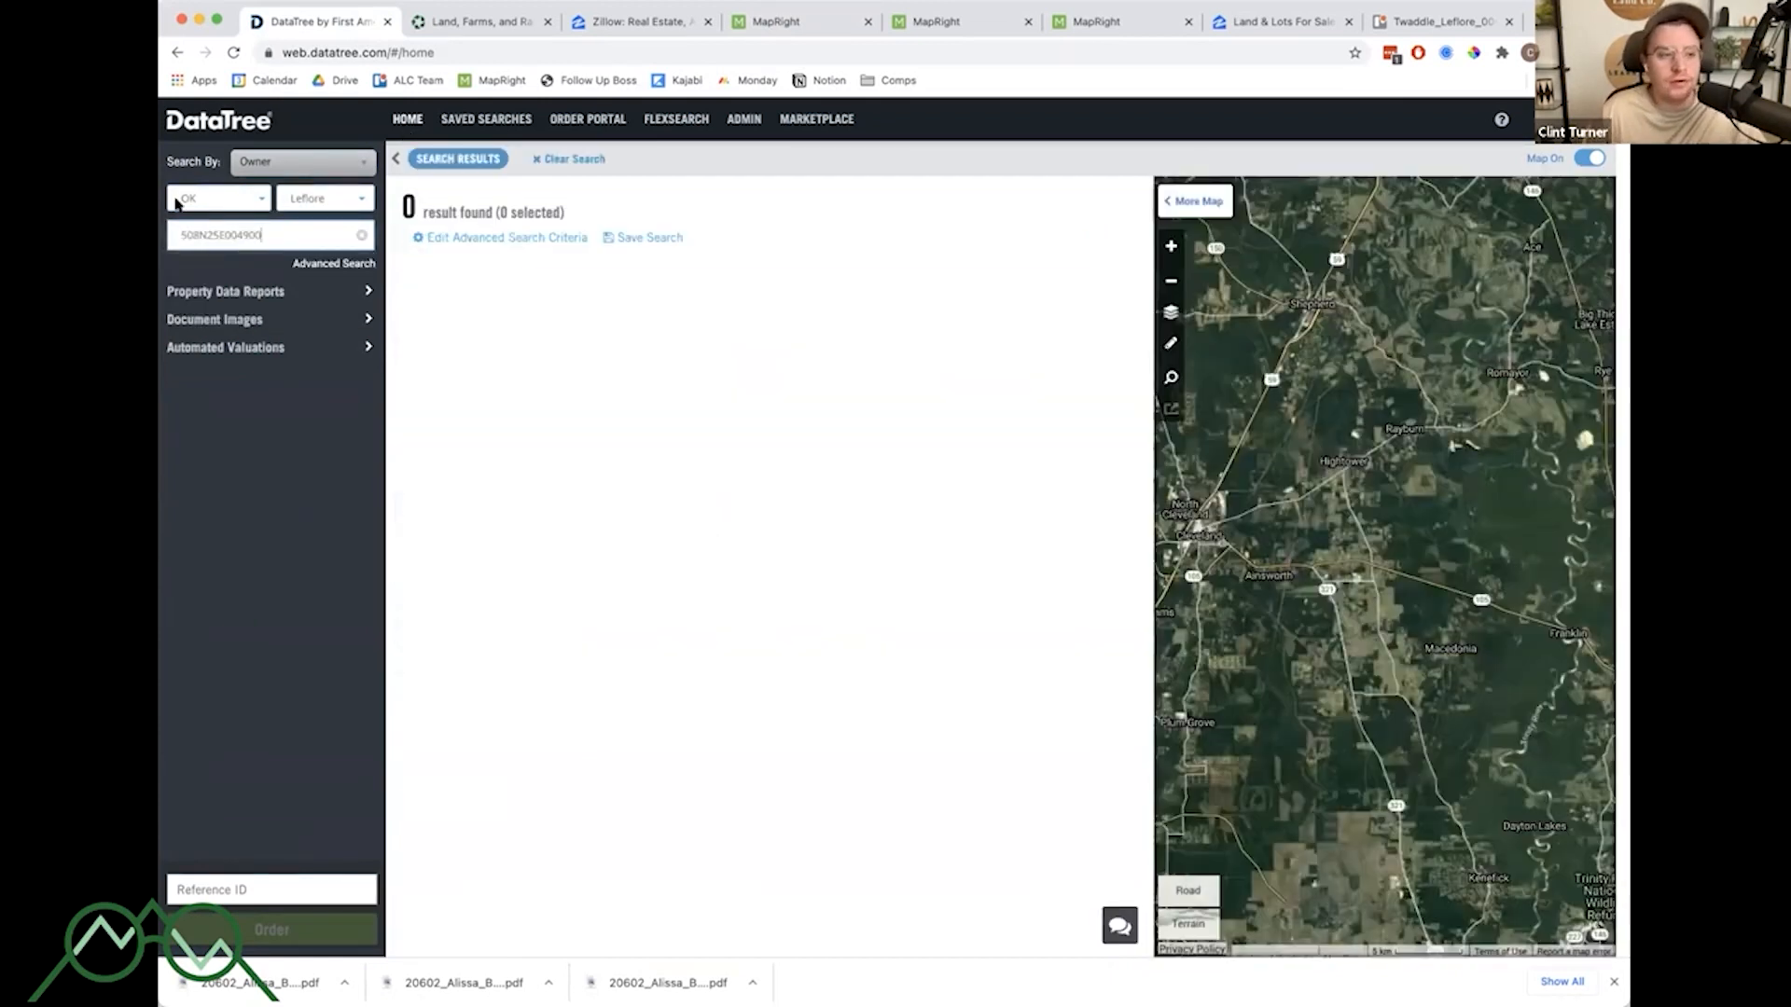
- Change the DataTree search type to APN and re-run the search with the pasted parcel number
{"action": "left_click", "coordinate": [271, 163]}
{"action": "left_click", "coordinate": [268, 164]}
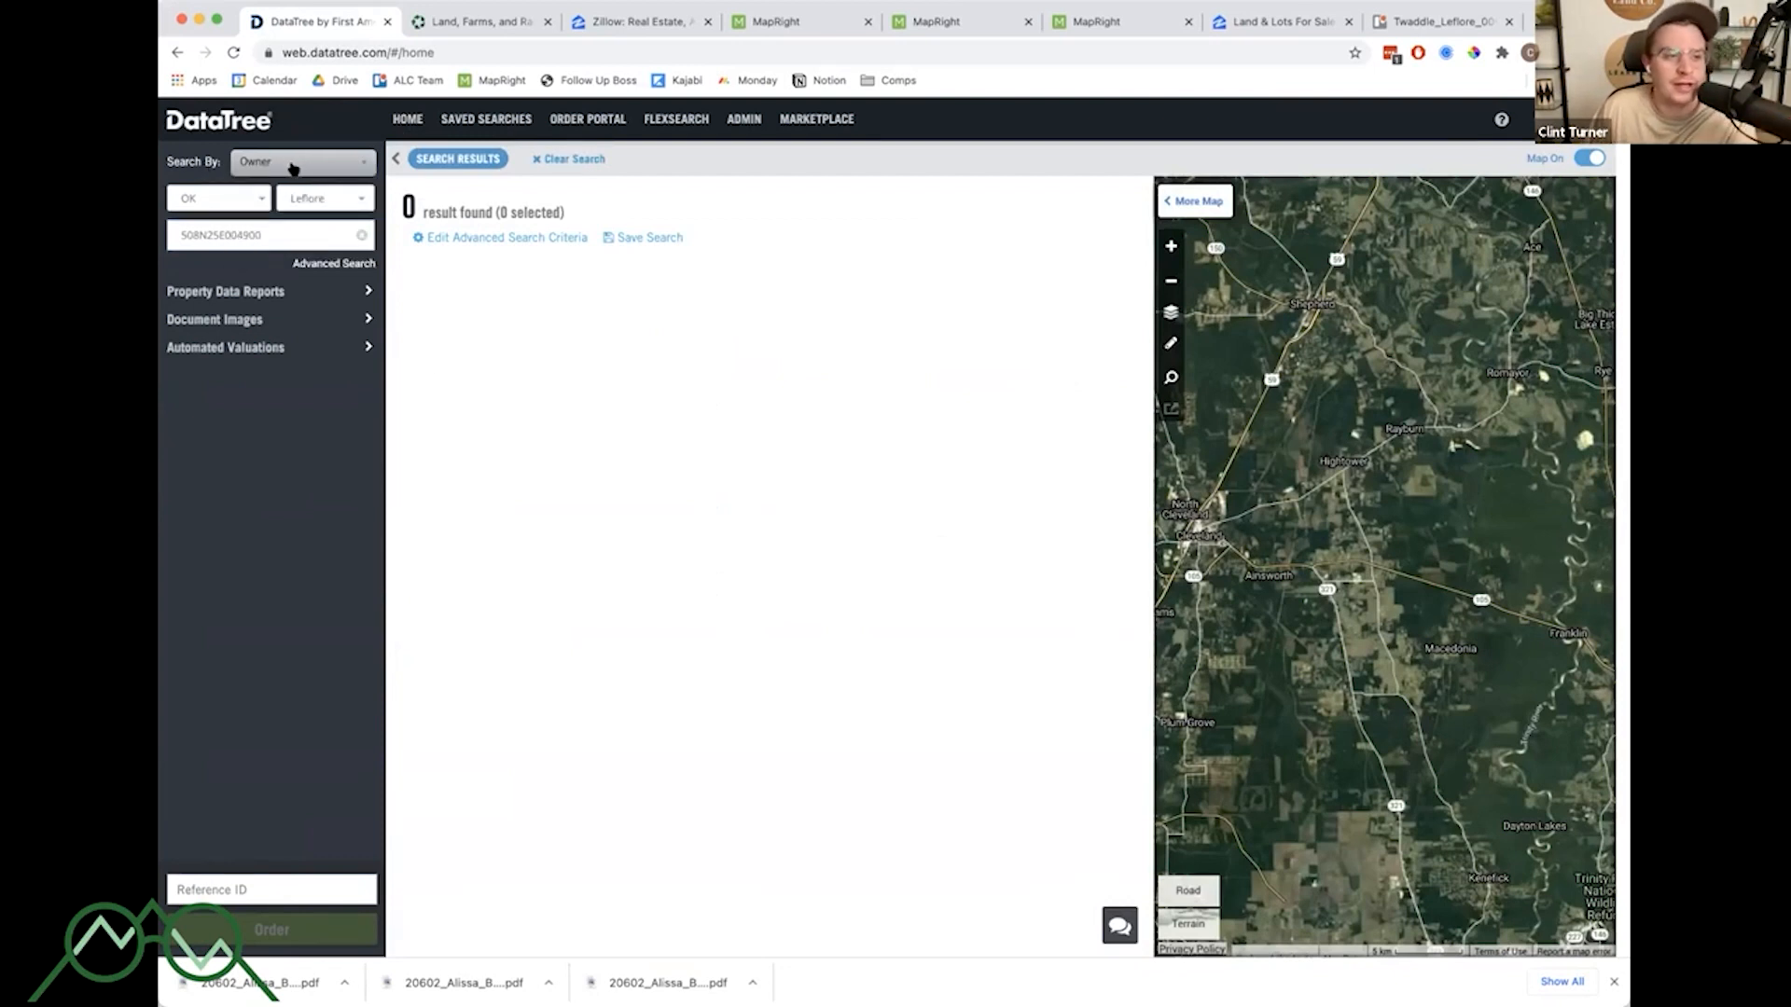
{"action": "left_click", "coordinate": [293, 168]}
{"action": "left_click", "coordinate": [285, 211]}
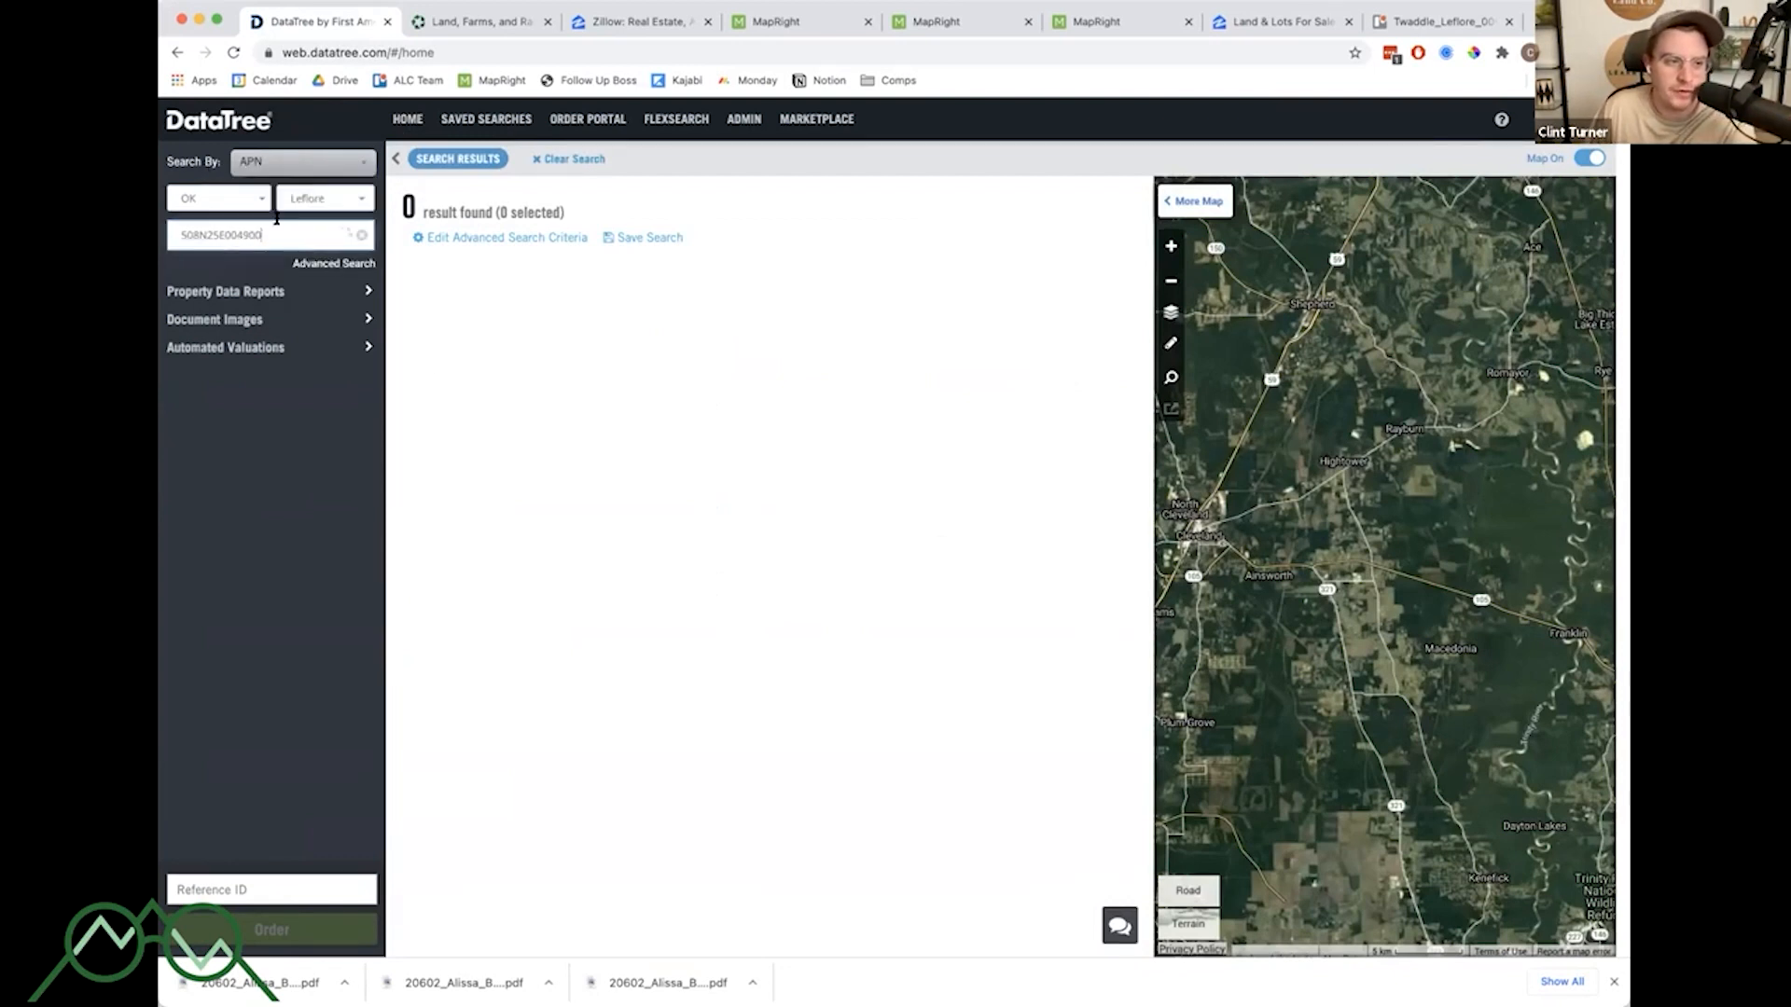
{"action": "double_click", "coordinate": [274, 234]}
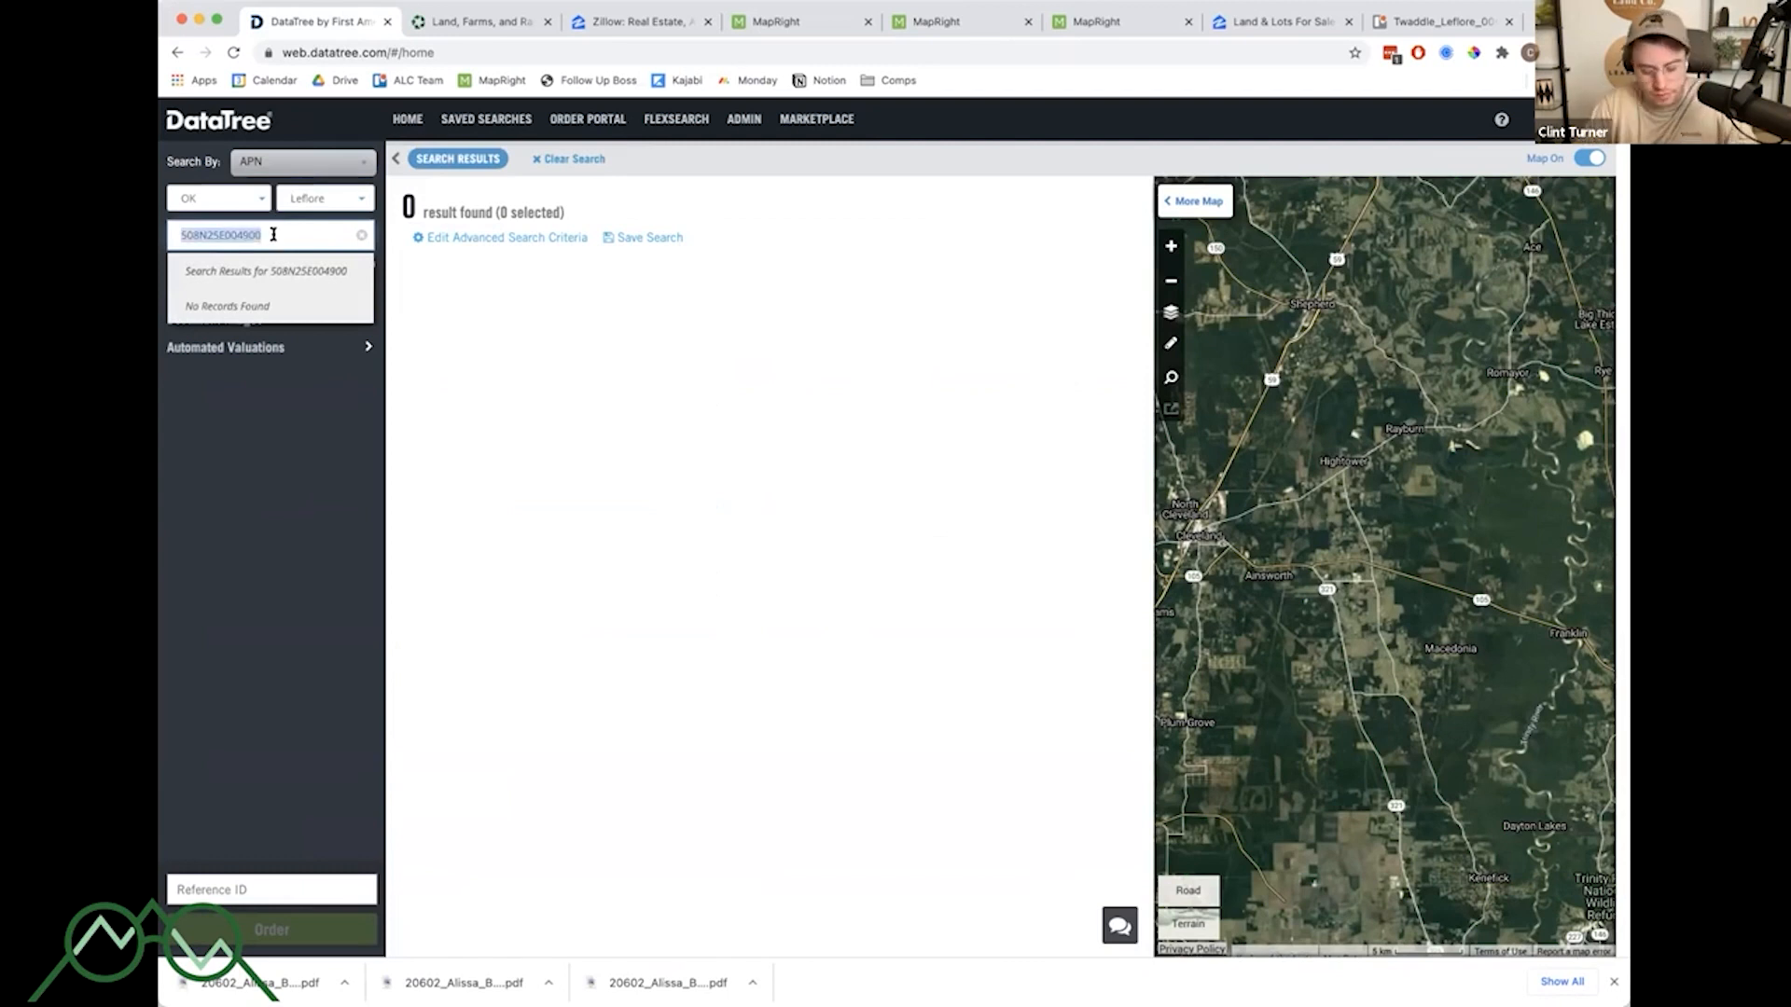
{"action": "key", "text": "super+x"}
{"action": "key", "text": "super+v"}
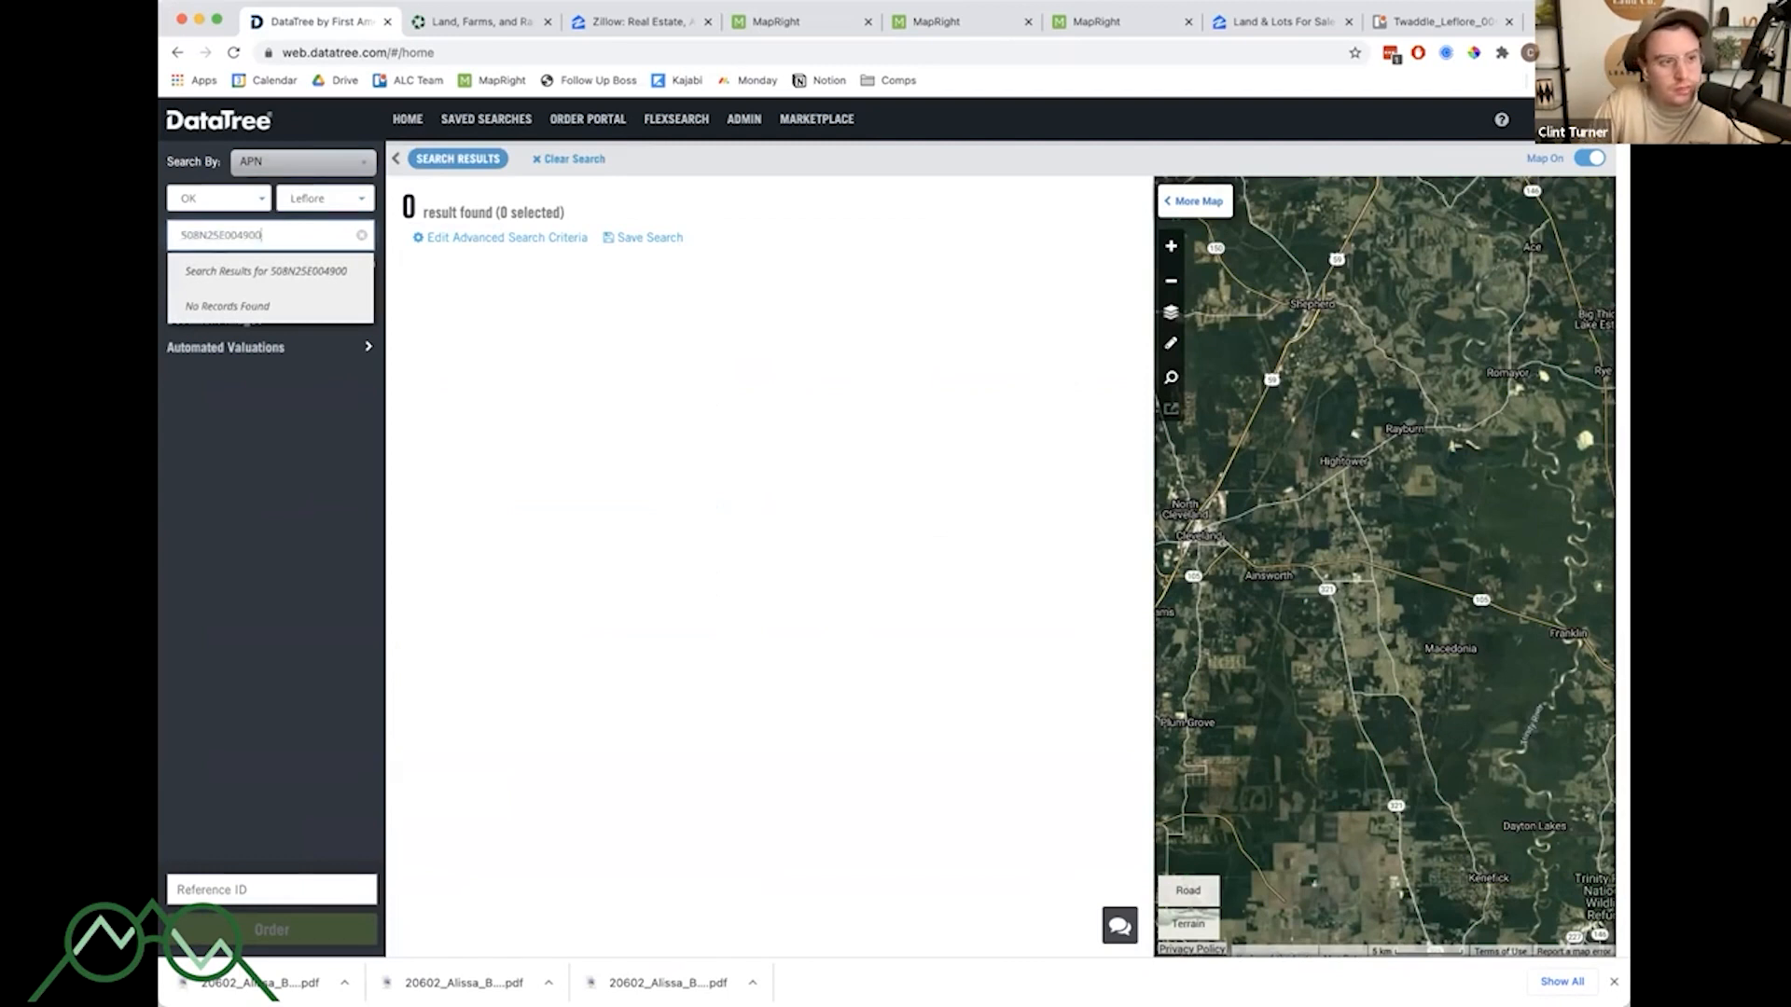
- Switch the search to Owner, enter the start of the owner's surname, and open the matching Twaddle property
{"action": "left_click", "coordinate": [311, 165]}
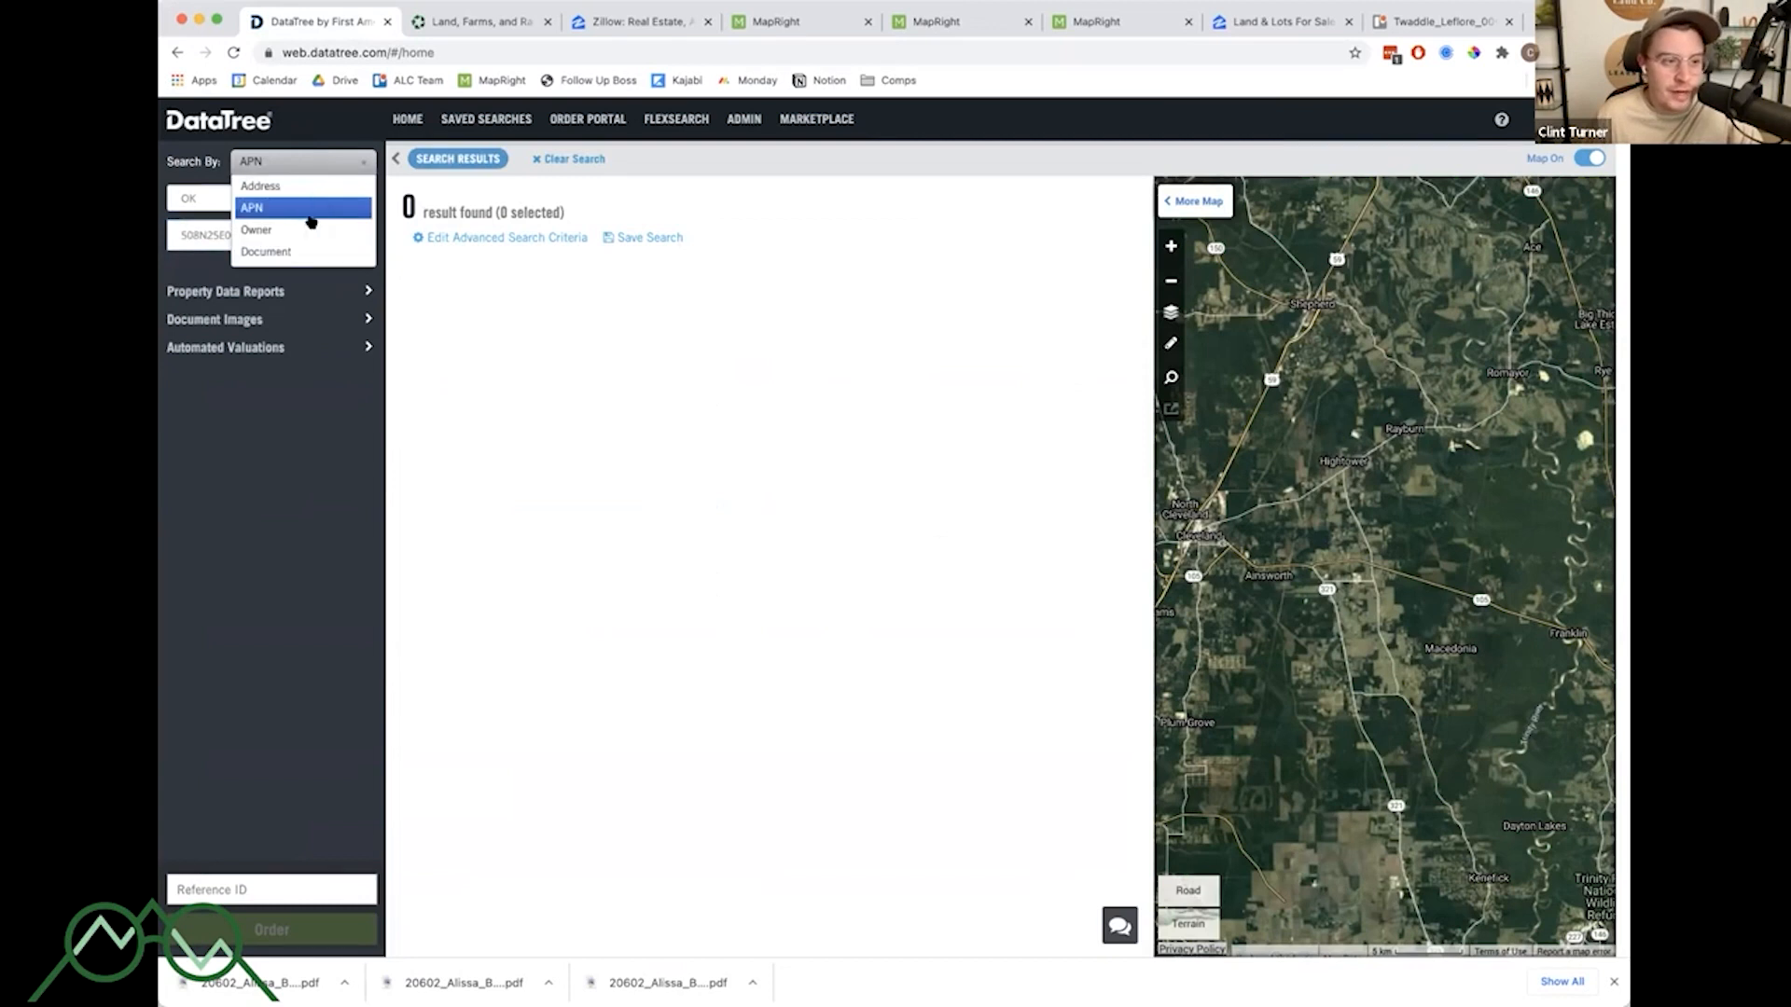
{"action": "left_click", "coordinate": [310, 223]}
{"action": "left_click", "coordinate": [293, 233]}
{"action": "type", "text": "twa"}
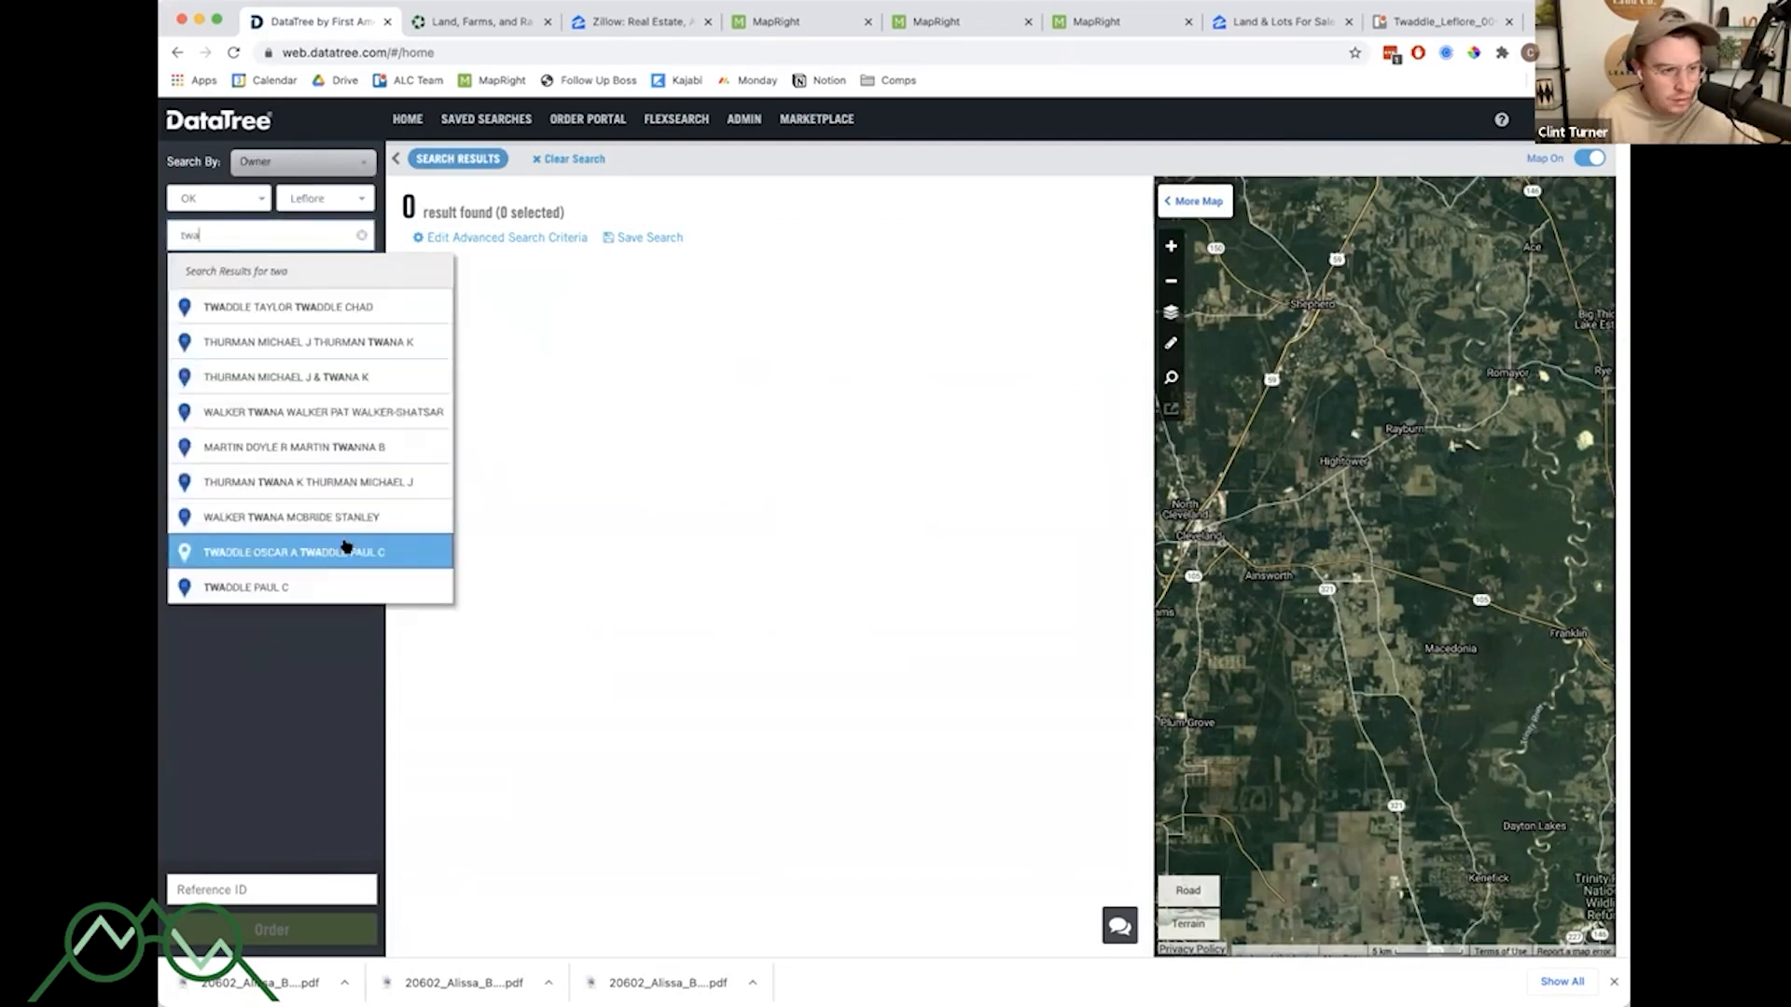
{"action": "left_click", "coordinate": [346, 548]}
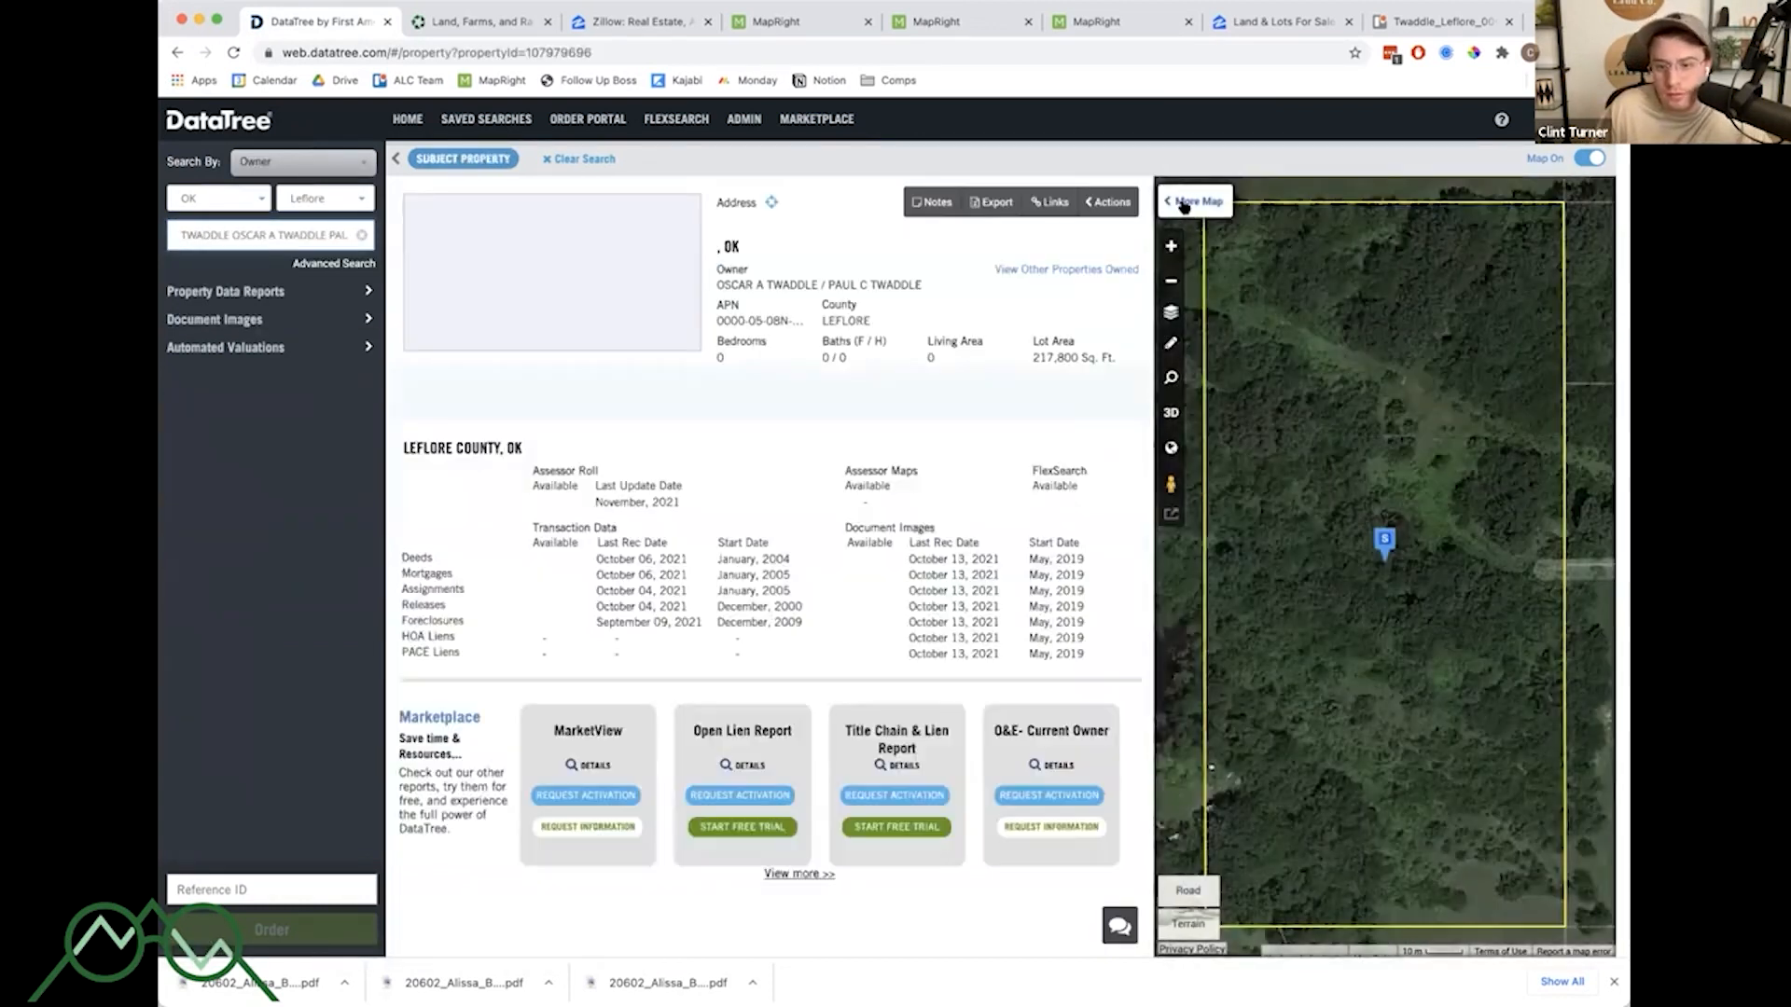
- Expand the property map and zoom out to view the parcel's surroundings
{"action": "left_click", "coordinate": [1183, 205]}
{"action": "scroll", "coordinate": [1211, 444], "scroll_direction": "down", "scroll_amount": 2}
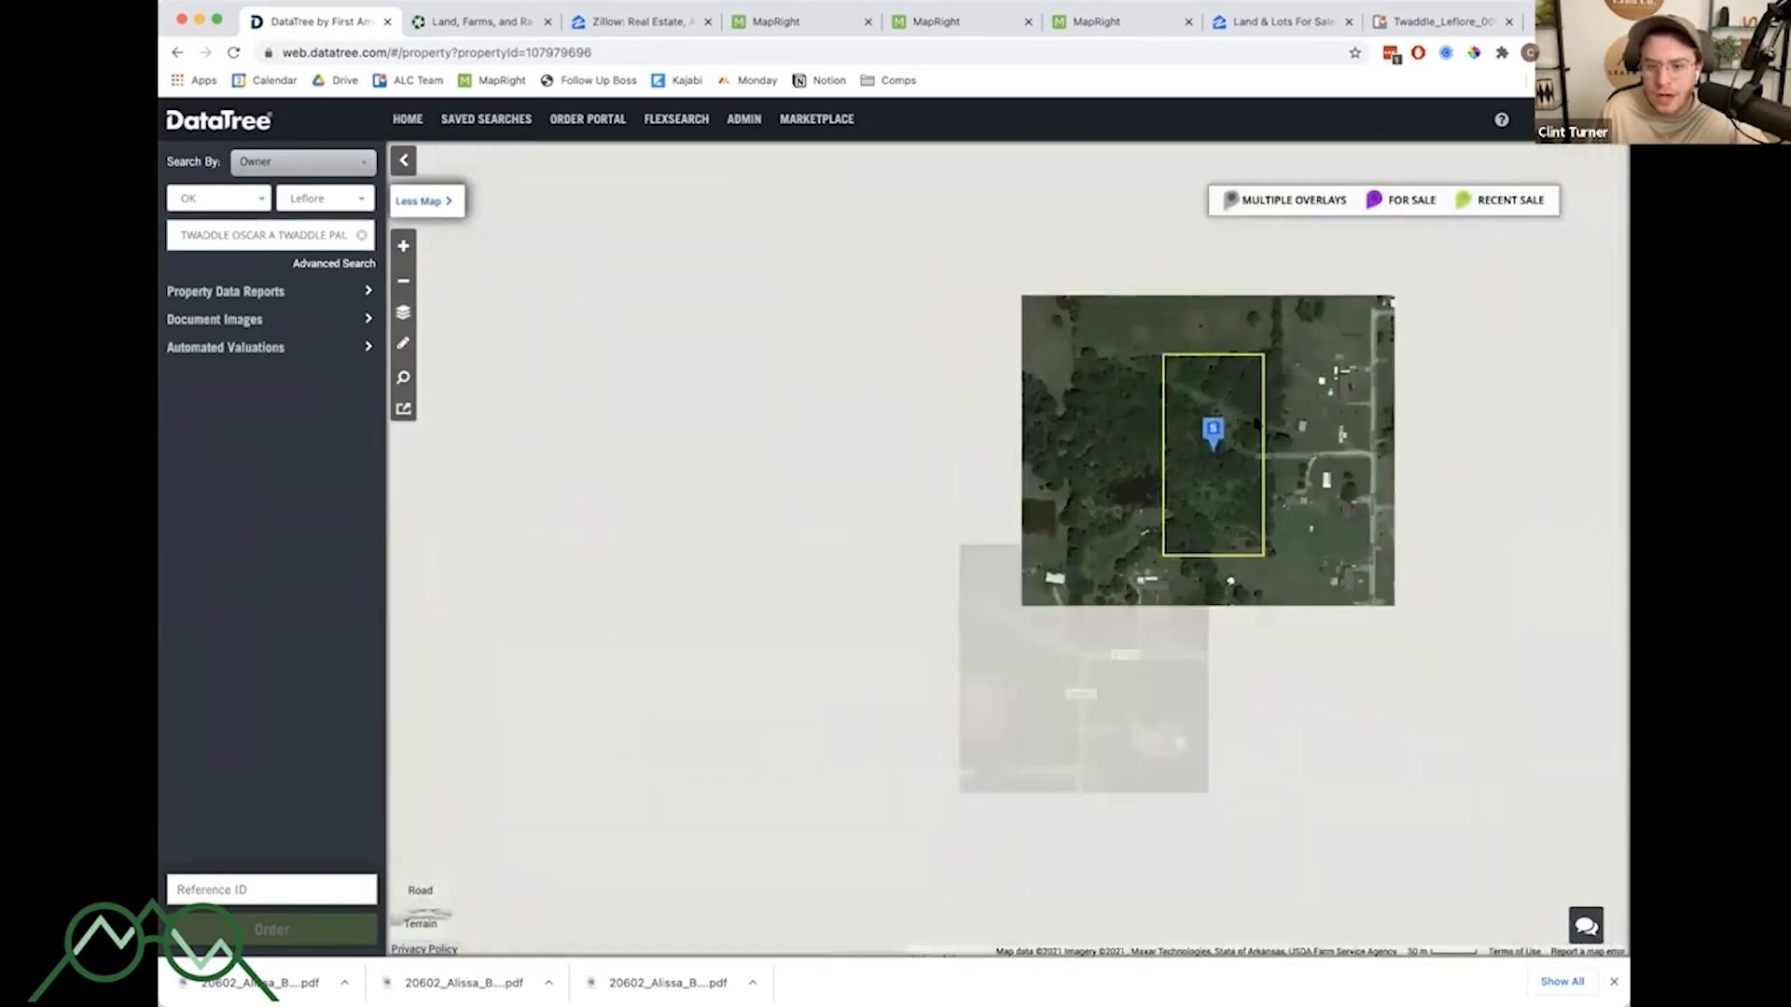
- Pan around the Twaddle parcel on the satellite map and inspect the nearby $260K for-sale listing
{"action": "scroll", "coordinate": [1211, 445], "scroll_direction": "up", "scroll_amount": 2}
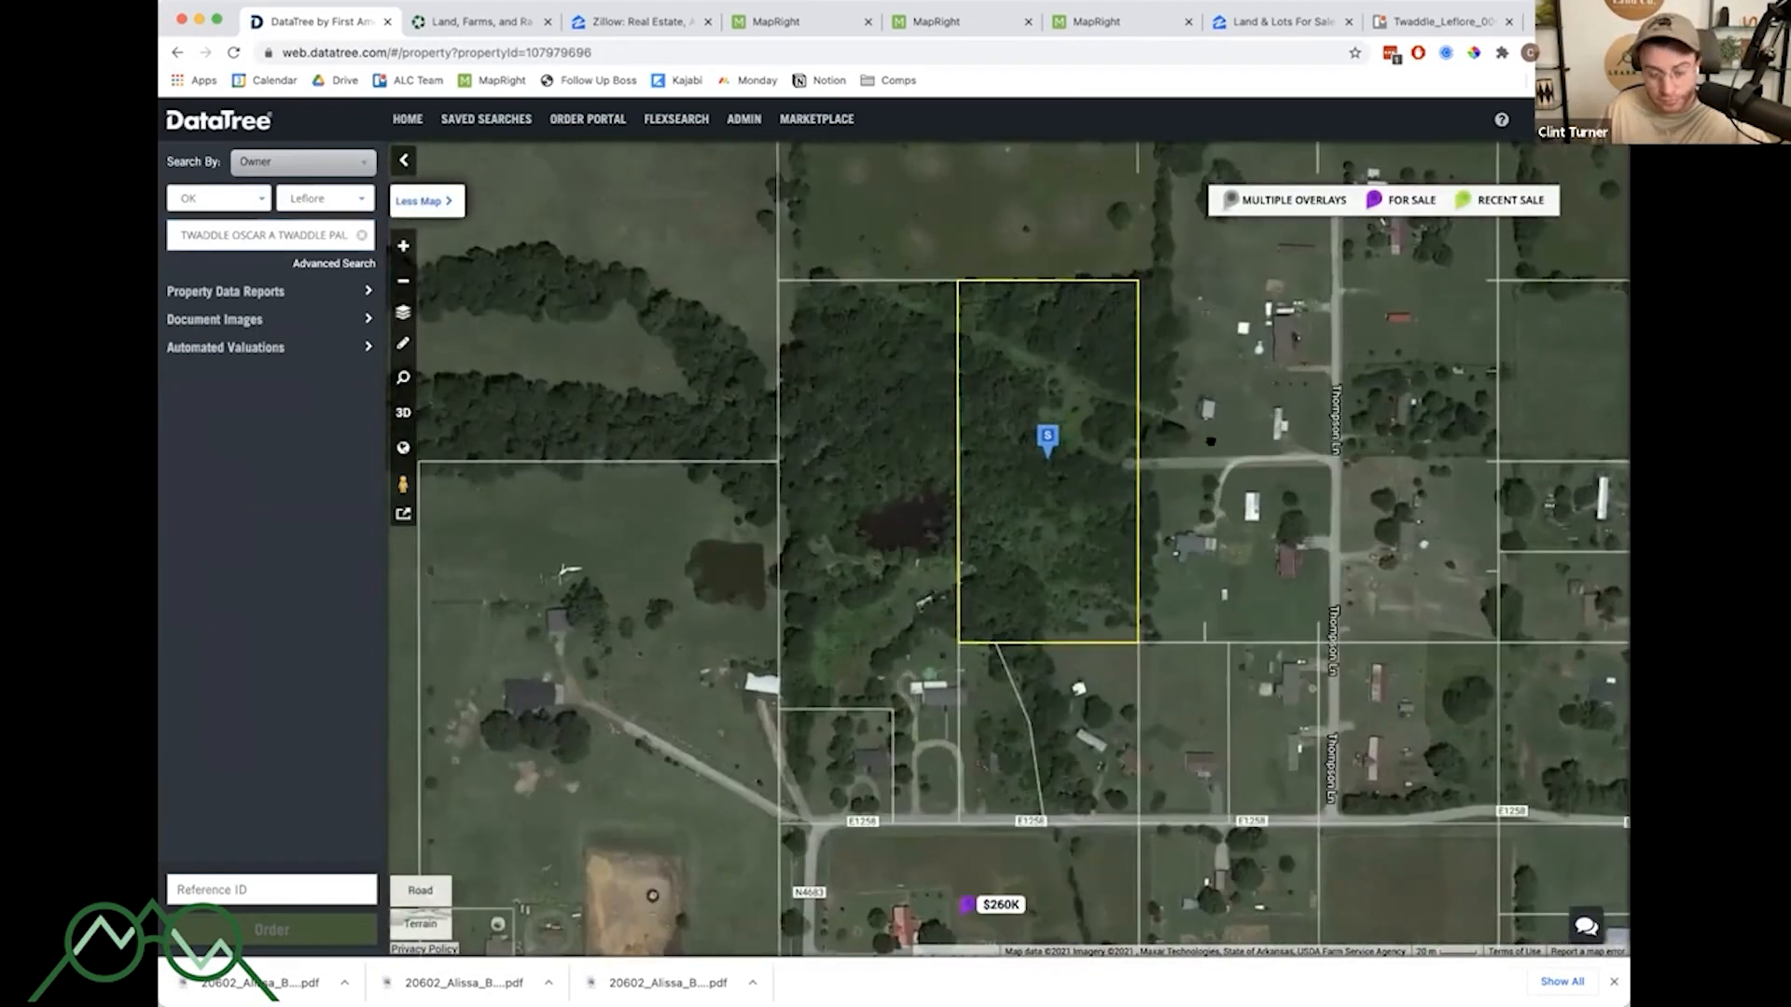
{"action": "left_click_drag", "start_coordinate": [1214, 444], "coordinate": [1183, 432]}
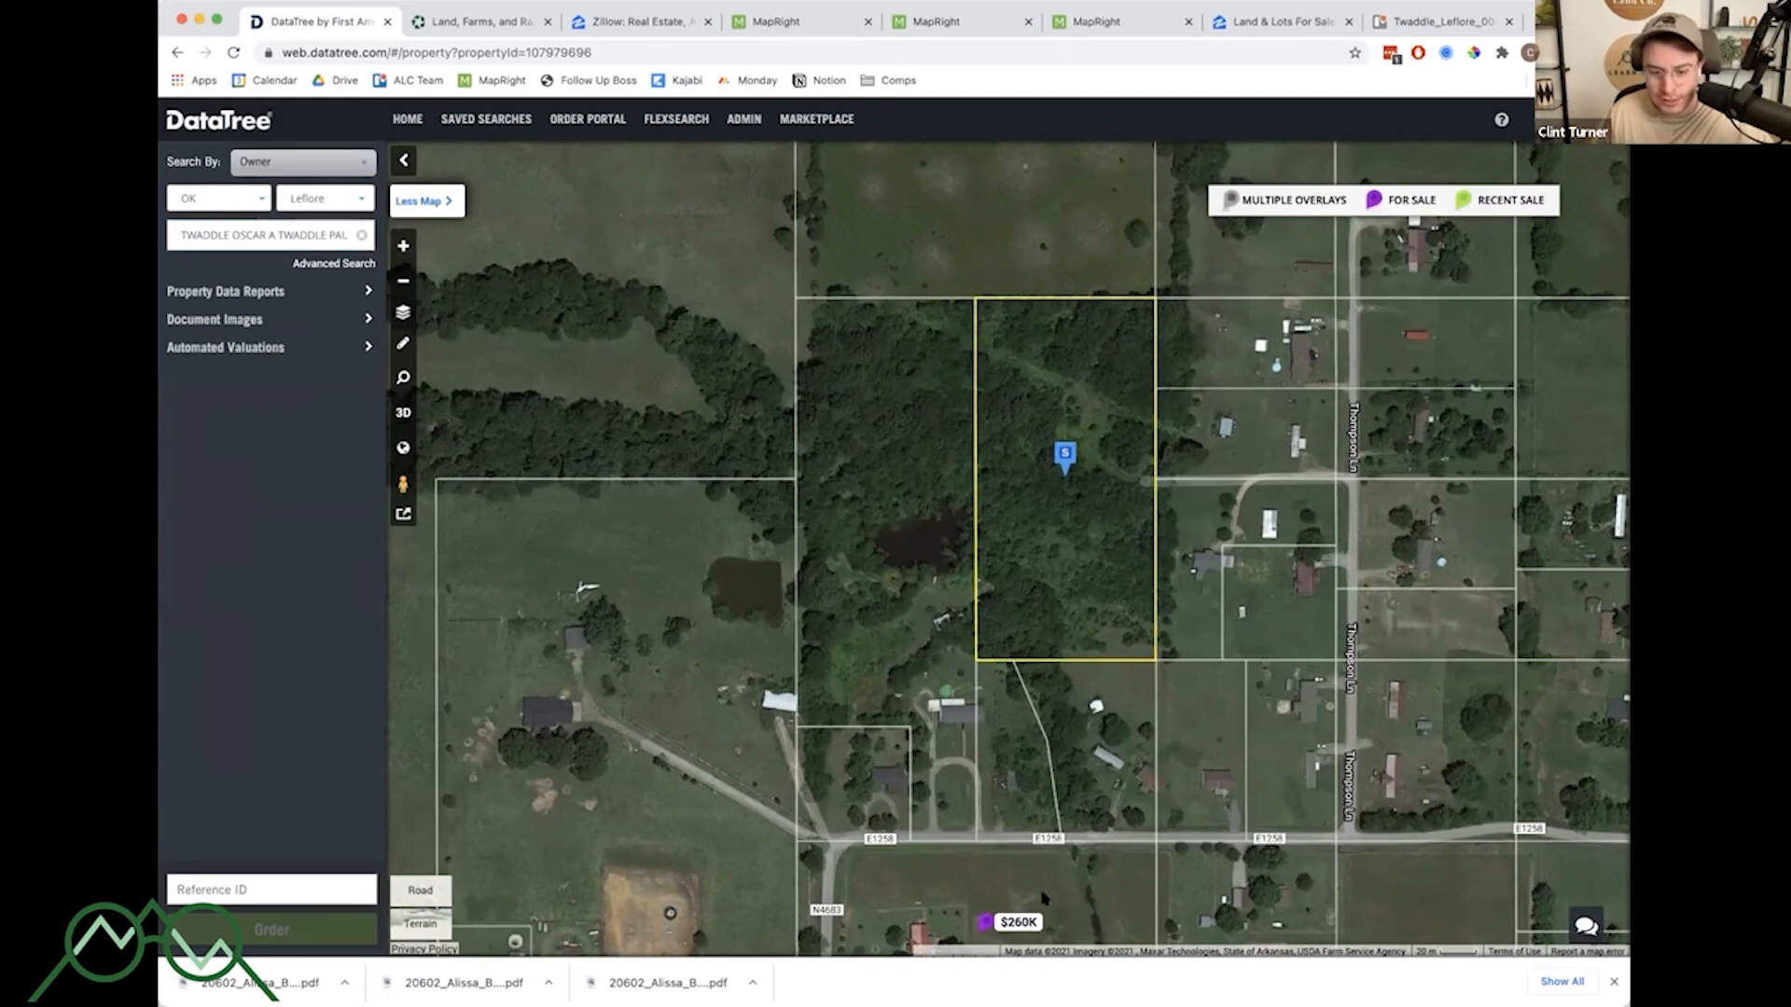
{"action": "left_click_drag", "start_coordinate": [987, 926], "coordinate": [942, 758]}
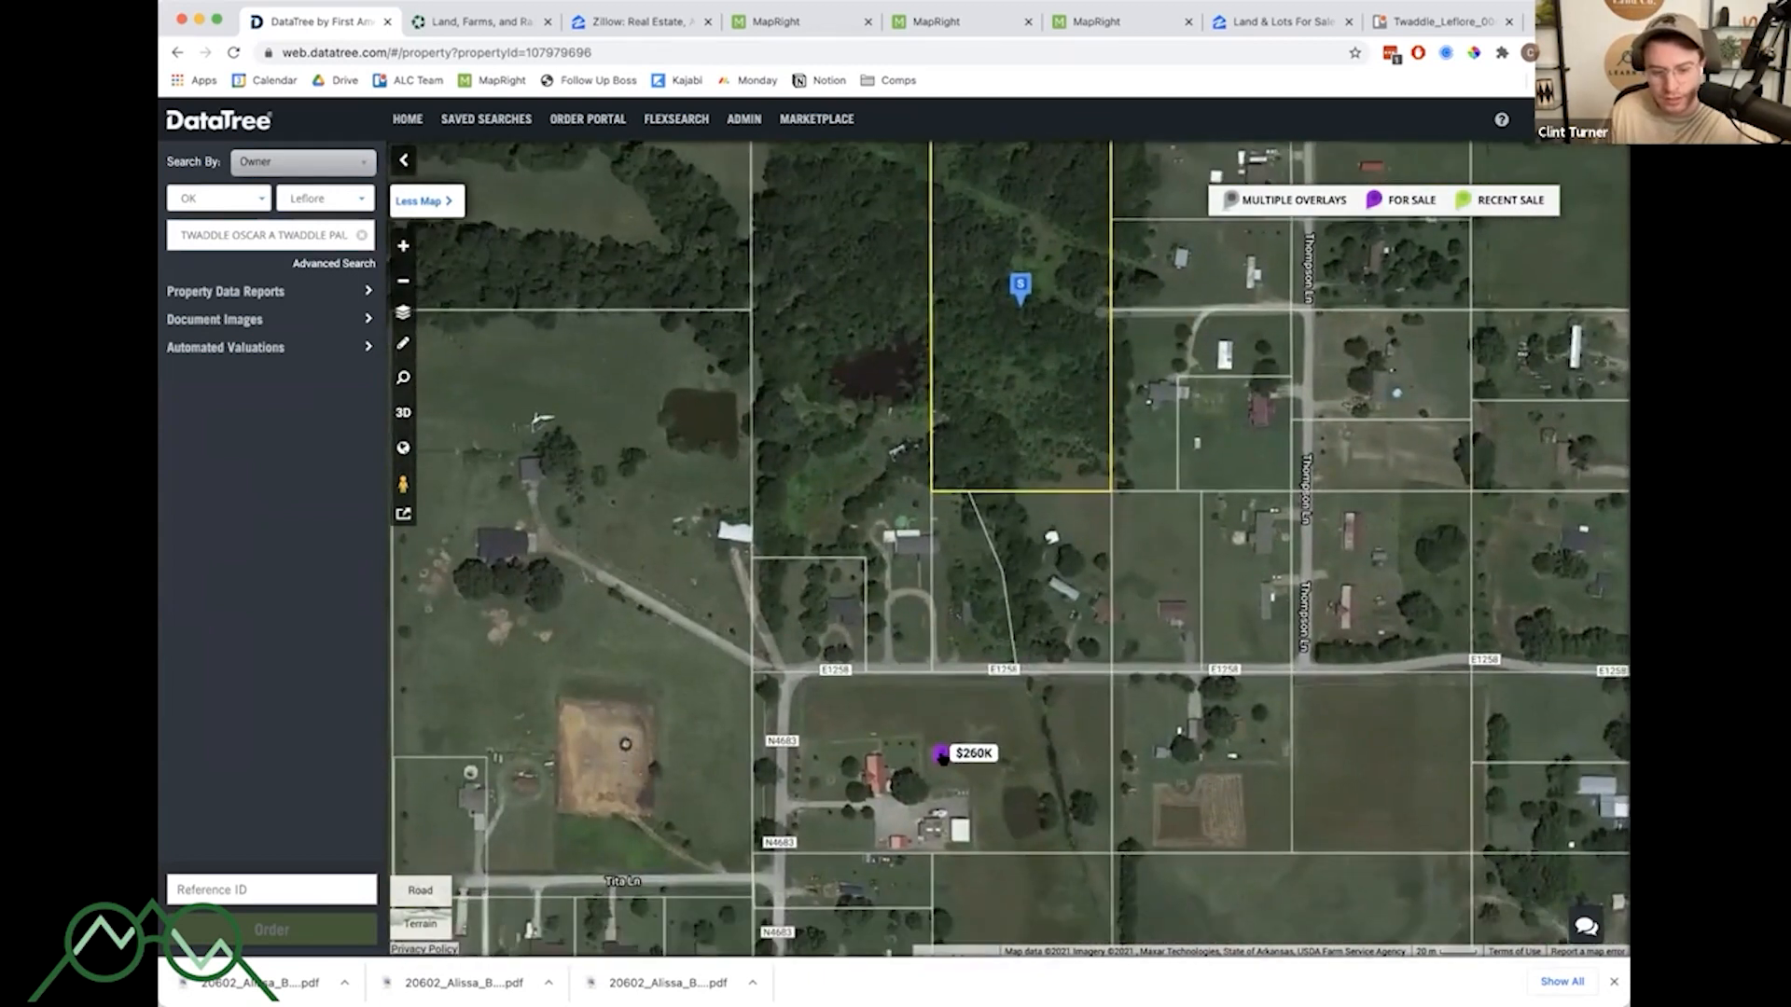
{"action": "left_click", "coordinate": [942, 757]}
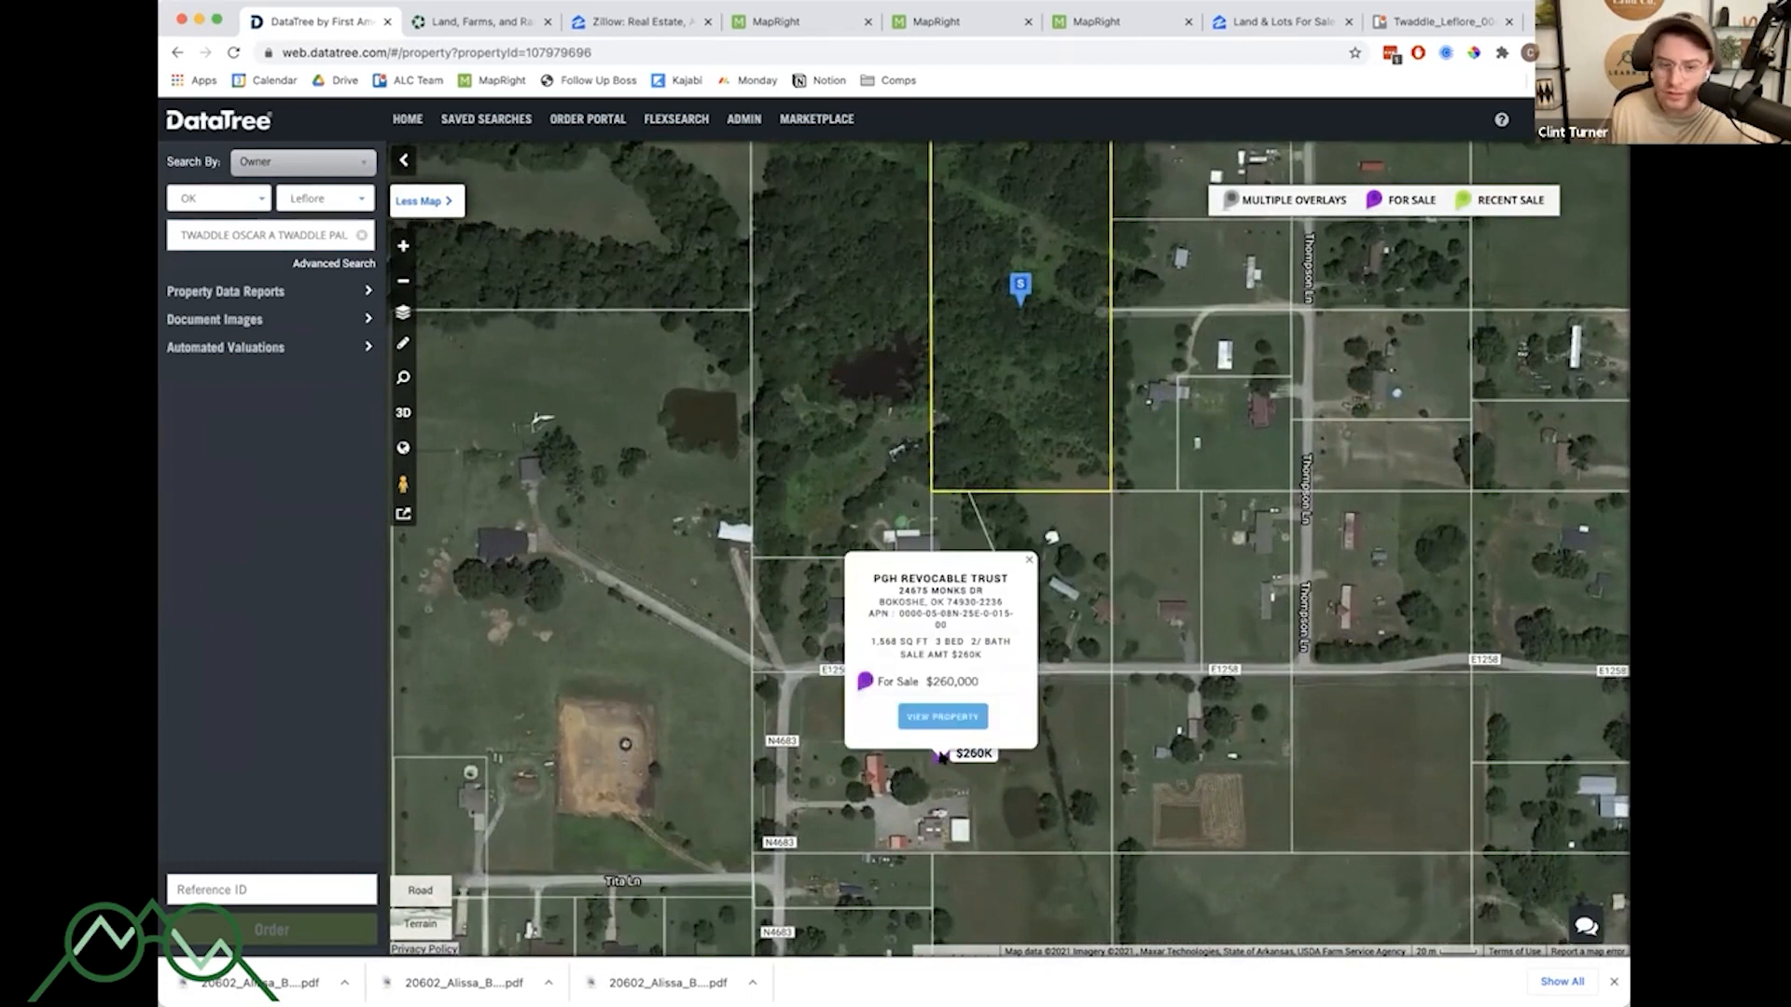
{"action": "left_click", "coordinate": [939, 757]}
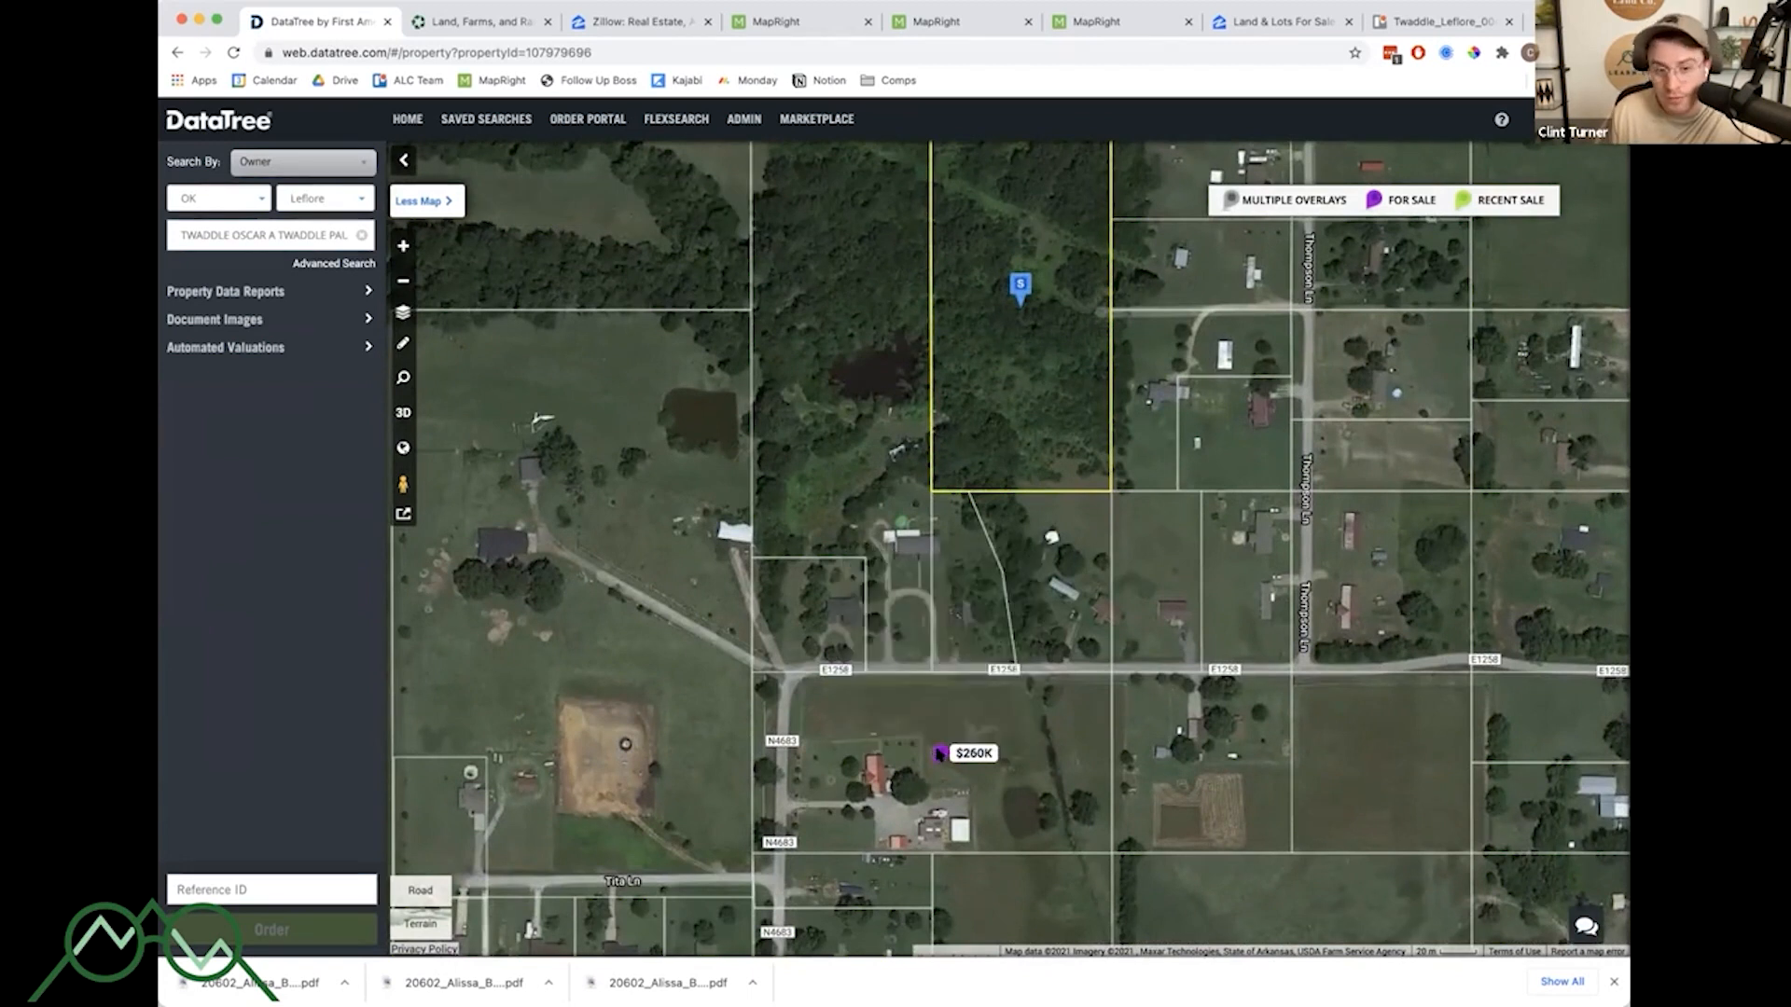
{"action": "left_click", "coordinate": [939, 754]}
{"action": "left_click", "coordinate": [1068, 752]}
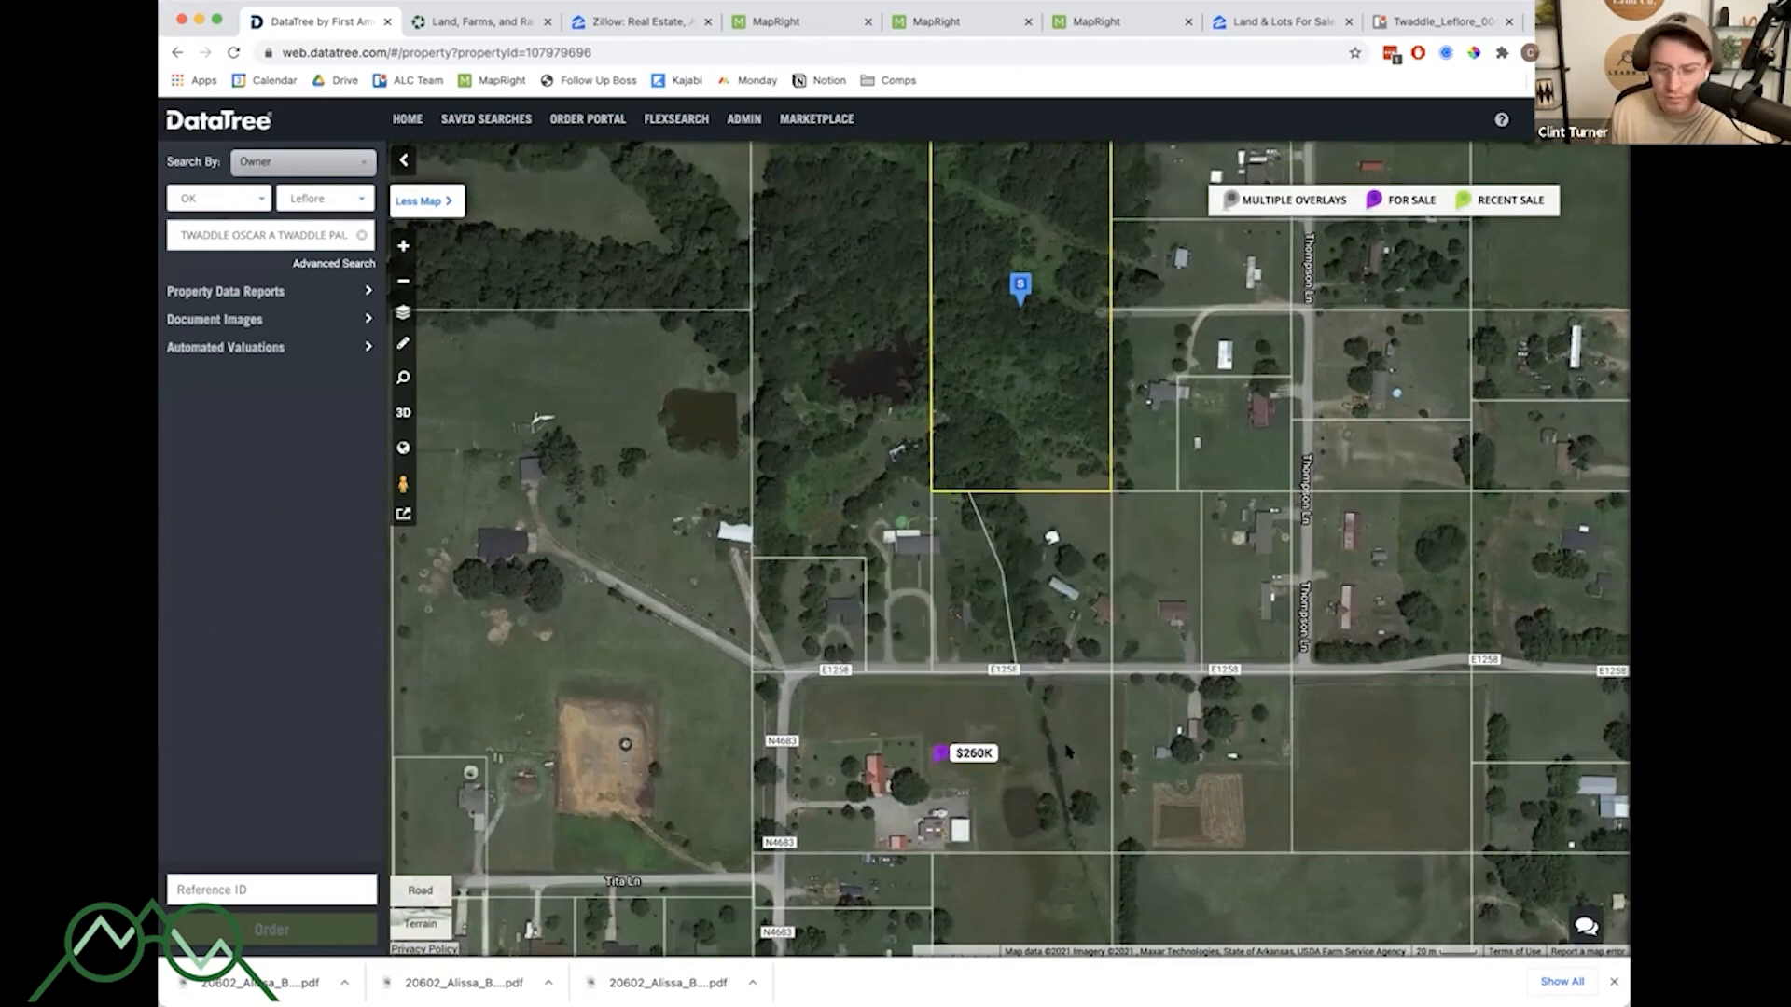
{"action": "left_click_drag", "start_coordinate": [1068, 746], "coordinate": [1066, 876]}
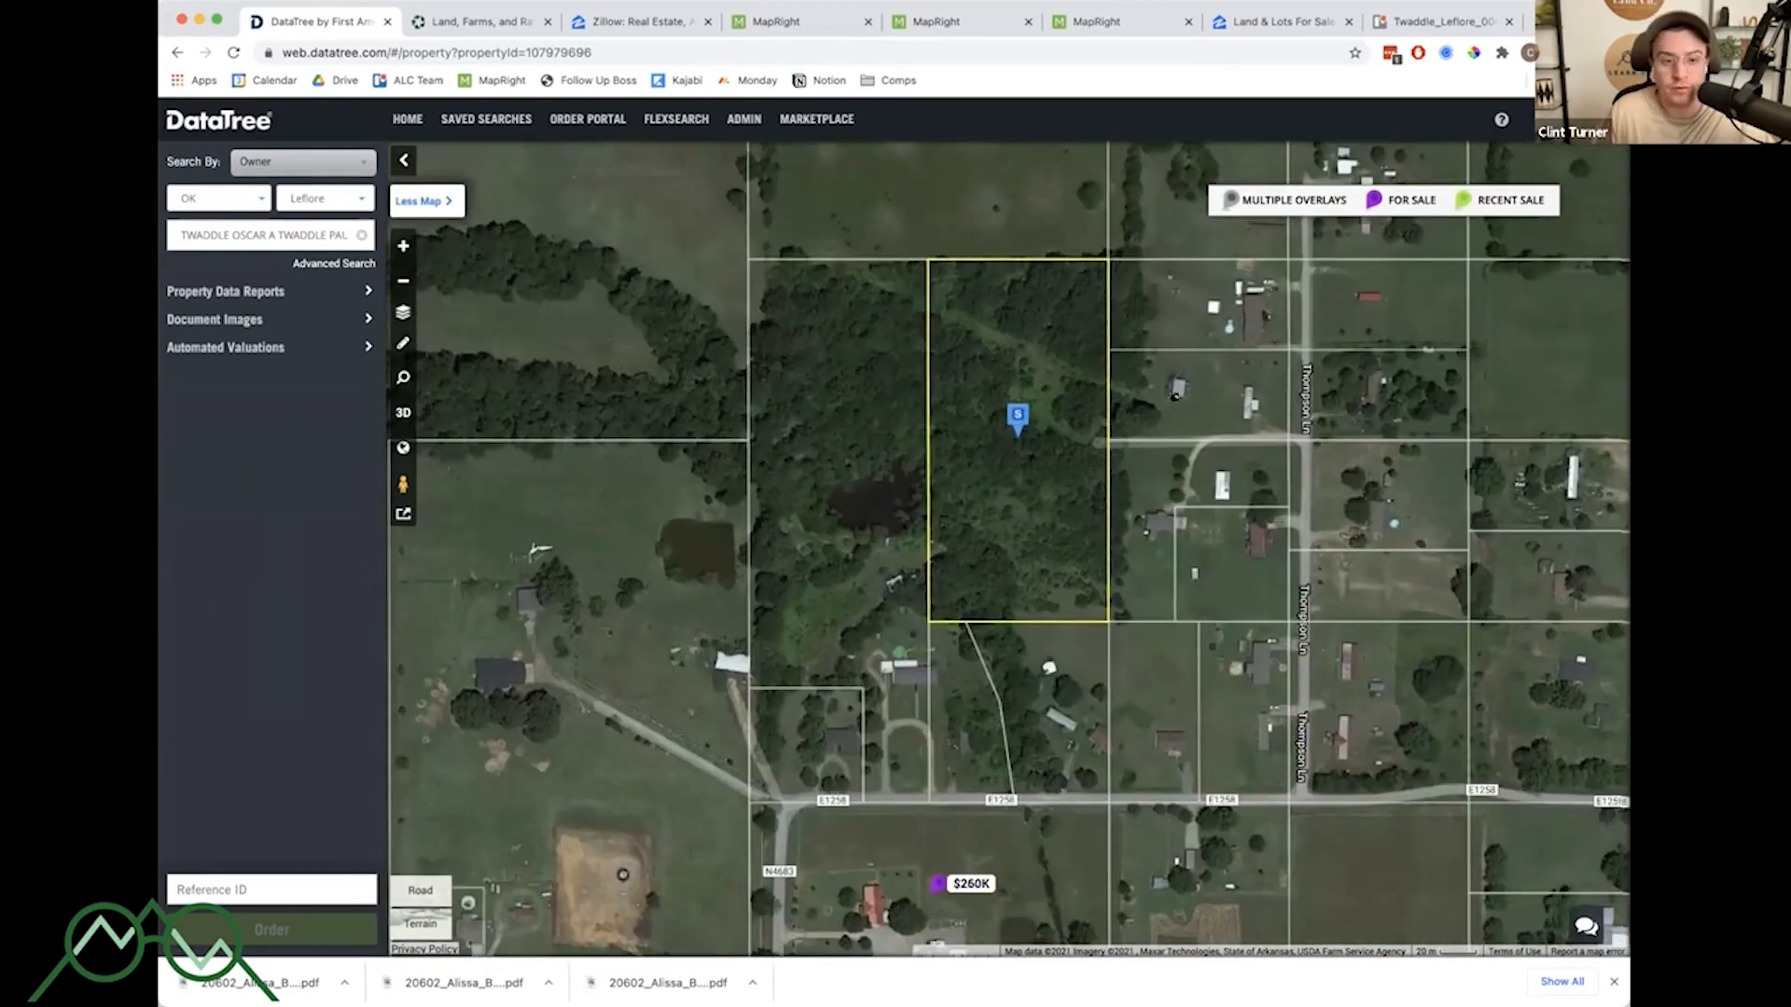
{"action": "left_click_drag", "start_coordinate": [1175, 397], "coordinate": [1212, 405]}
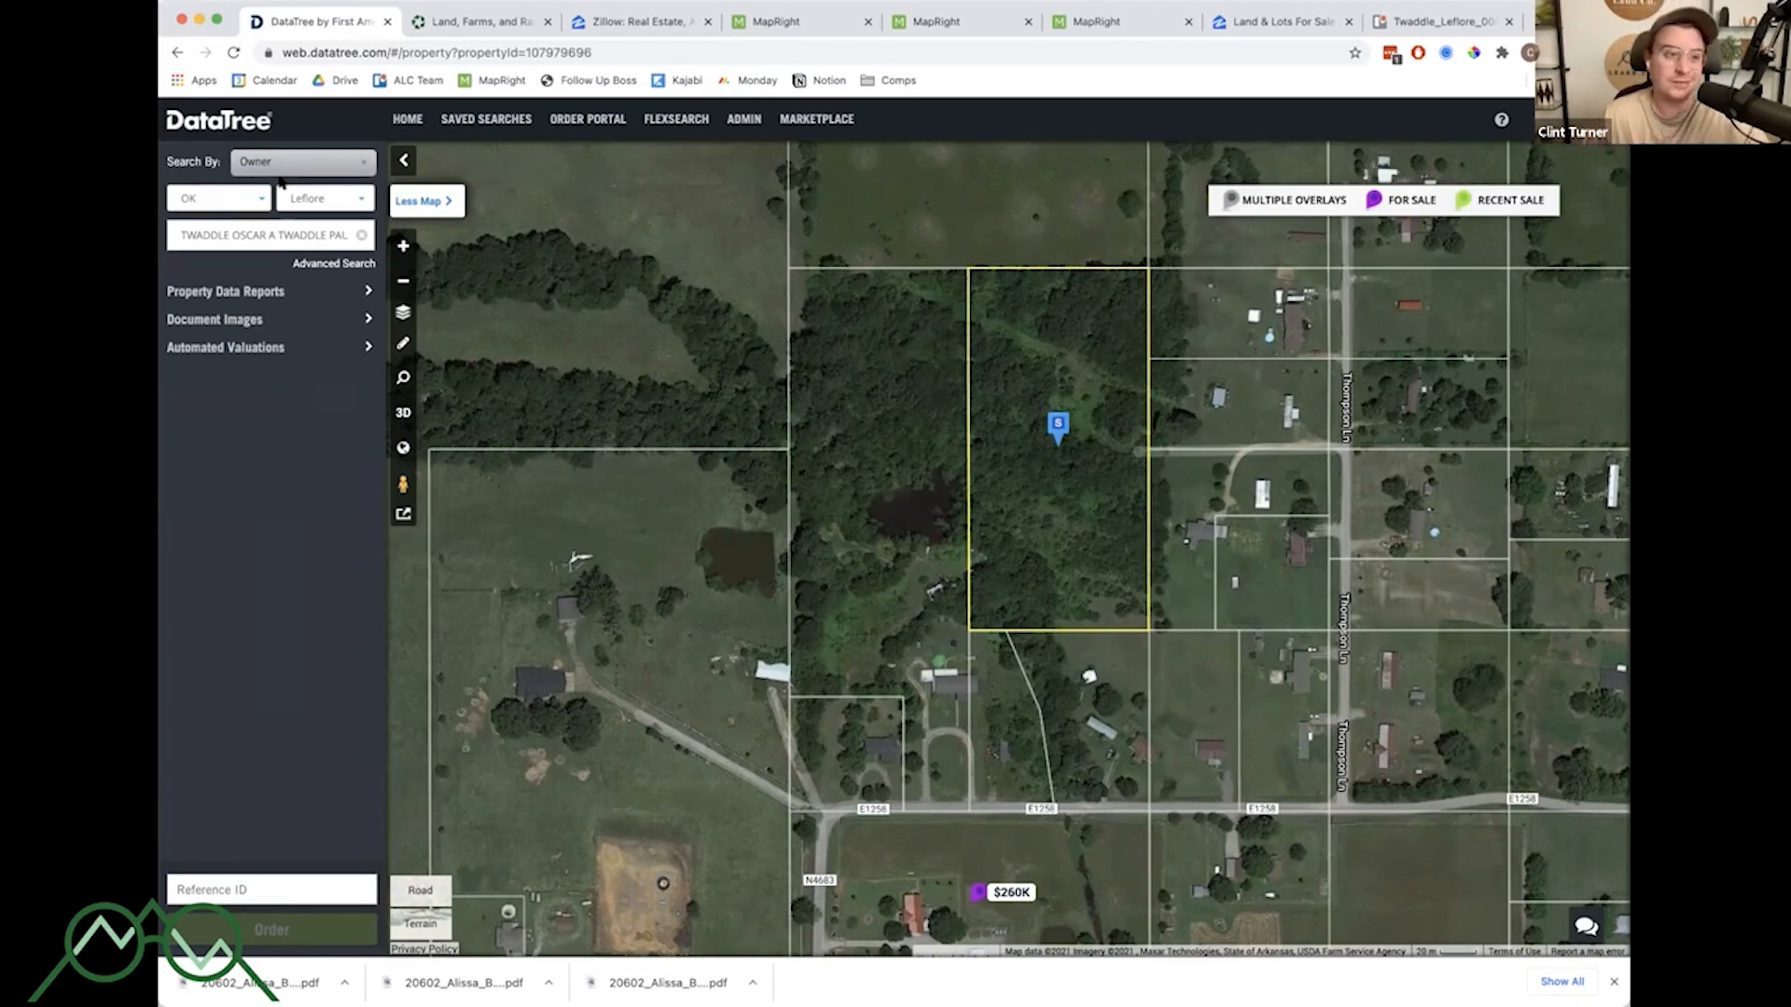
- Select the parcel's alternate number in the MapRight parcel info and return to DataTree
{"action": "left_click", "coordinate": [757, 21]}
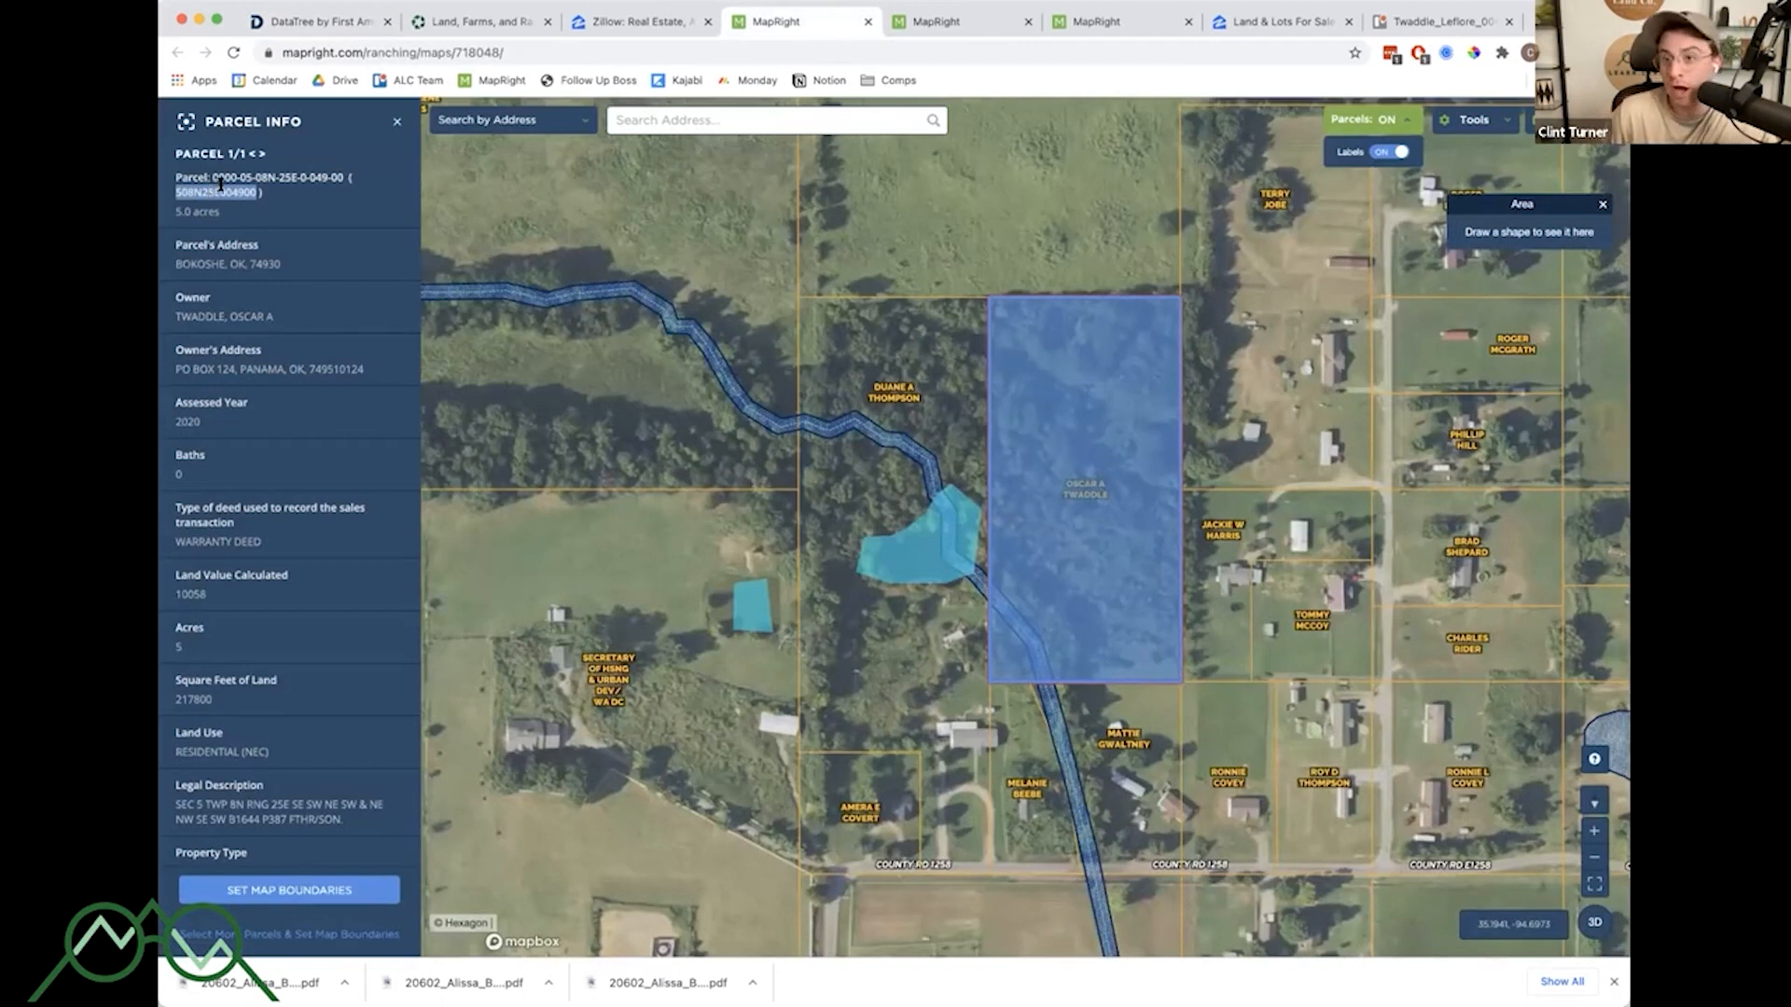
{"action": "left_click_drag", "start_coordinate": [214, 177], "coordinate": [341, 176]}
{"action": "left_click", "coordinate": [341, 170]}
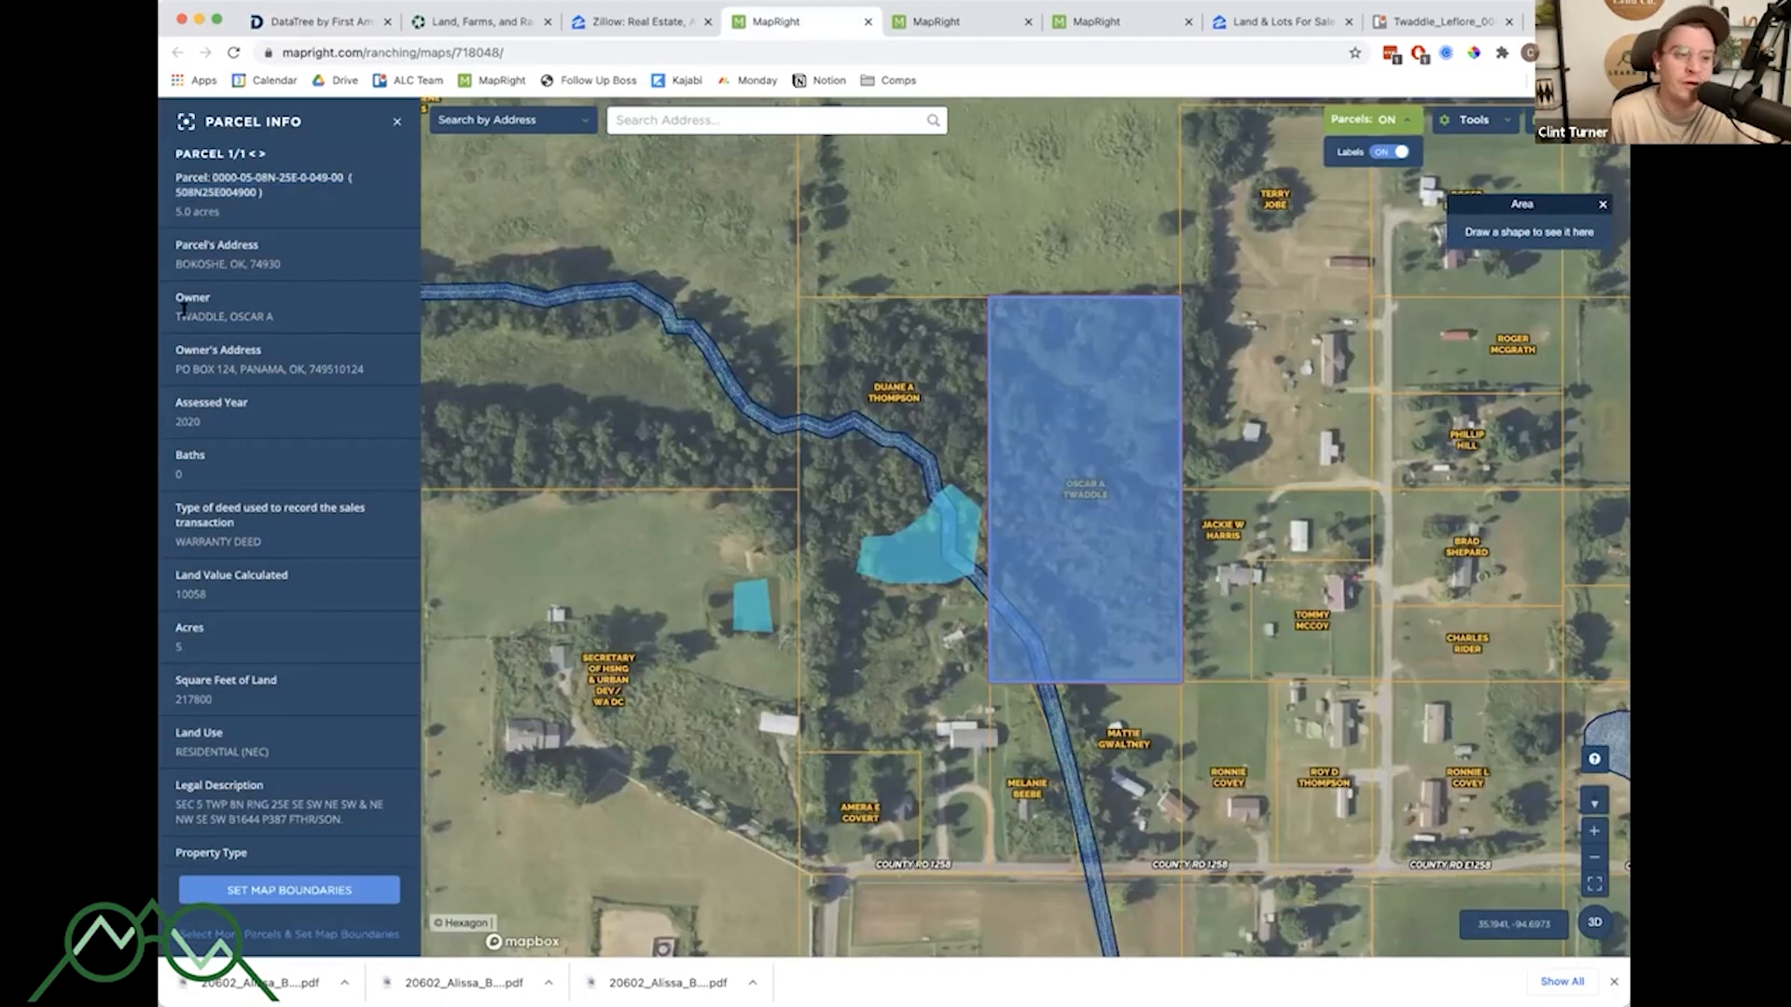
{"action": "left_click", "coordinate": [299, 21]}
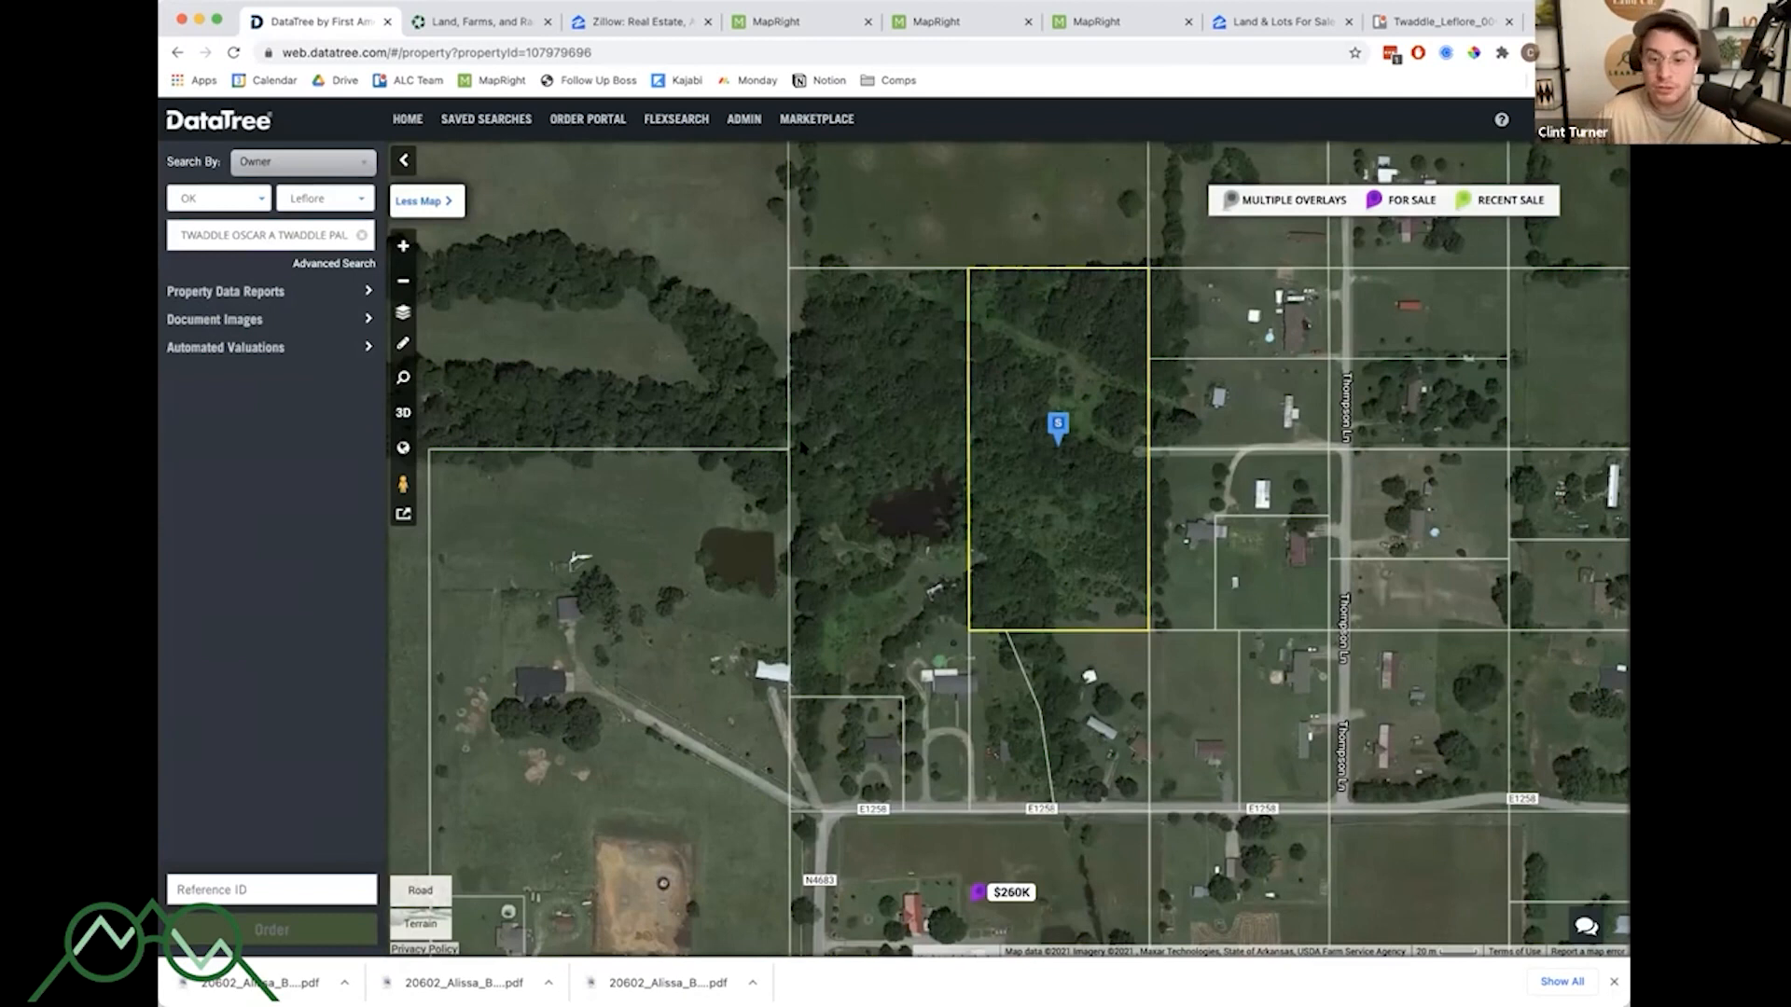
- Zoom out and pan across the area, then open the property details of a nearby recent sale
{"action": "scroll", "coordinate": [1292, 589], "scroll_direction": "down", "scroll_amount": 2}
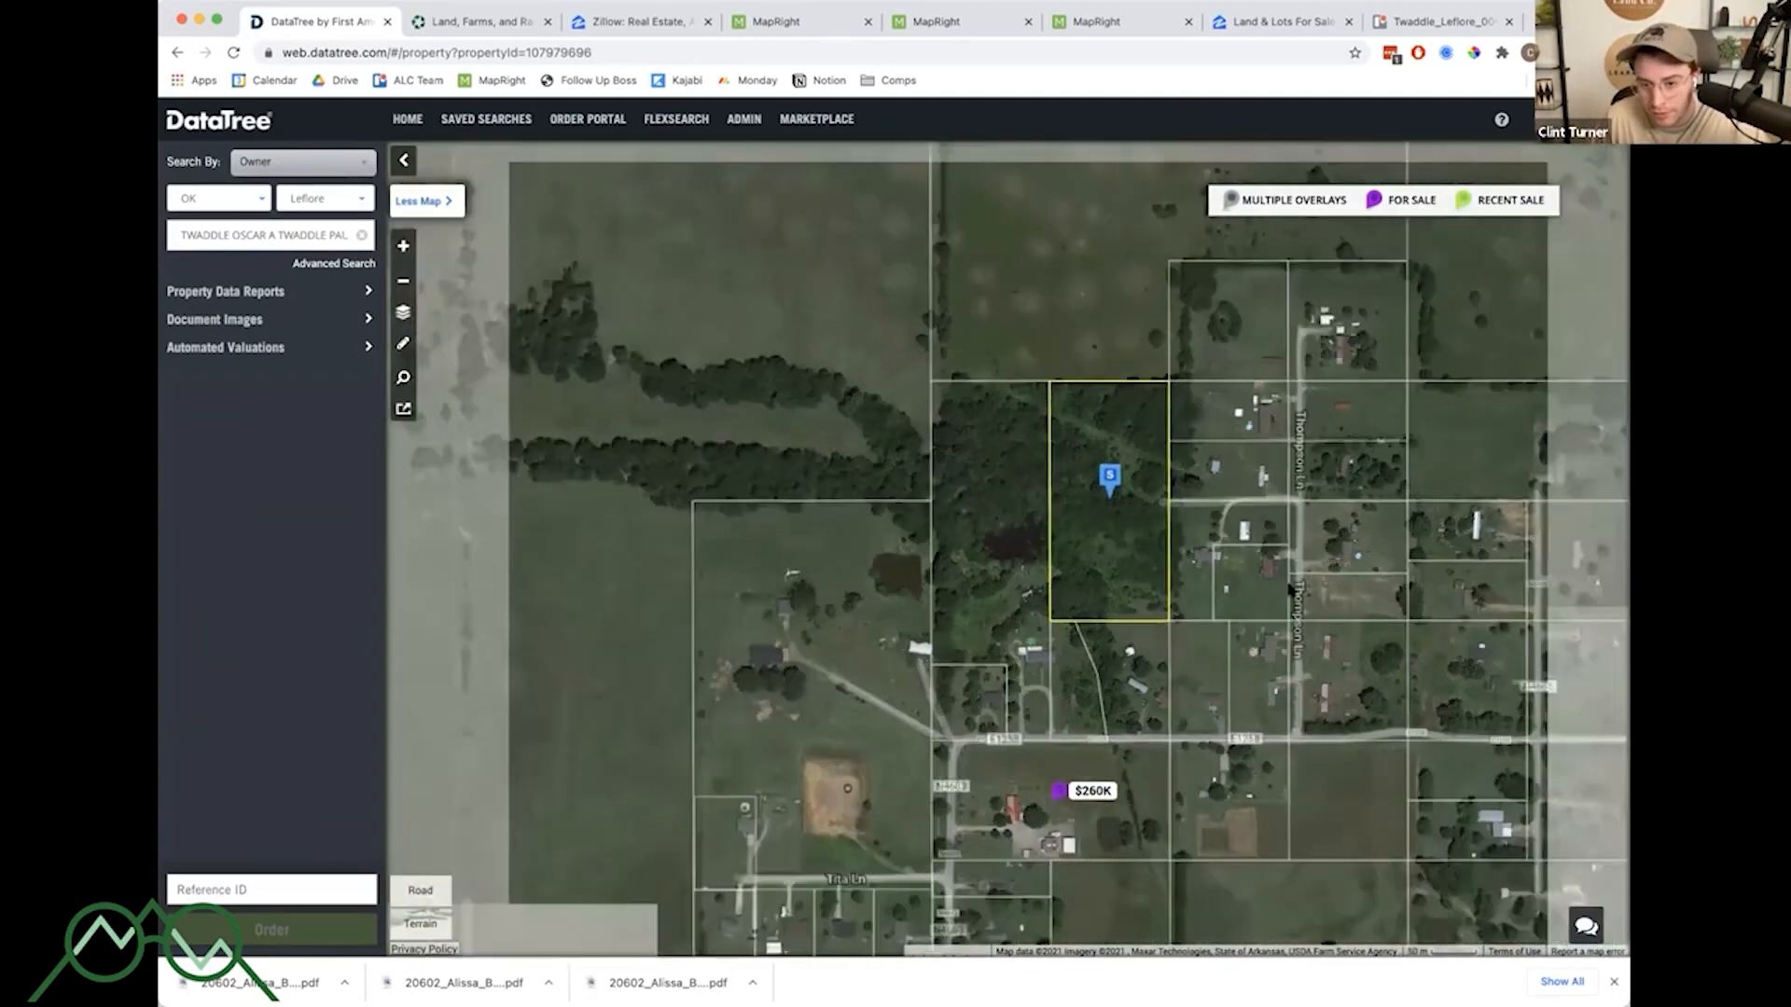
{"action": "scroll", "coordinate": [1292, 590], "scroll_direction": "down", "scroll_amount": 2}
{"action": "left_click_drag", "start_coordinate": [1183, 530], "coordinate": [1223, 177]}
{"action": "left_click_drag", "start_coordinate": [1070, 592], "coordinate": [911, 471]}
{"action": "left_click_drag", "start_coordinate": [1621, 686], "coordinate": [1097, 593]}
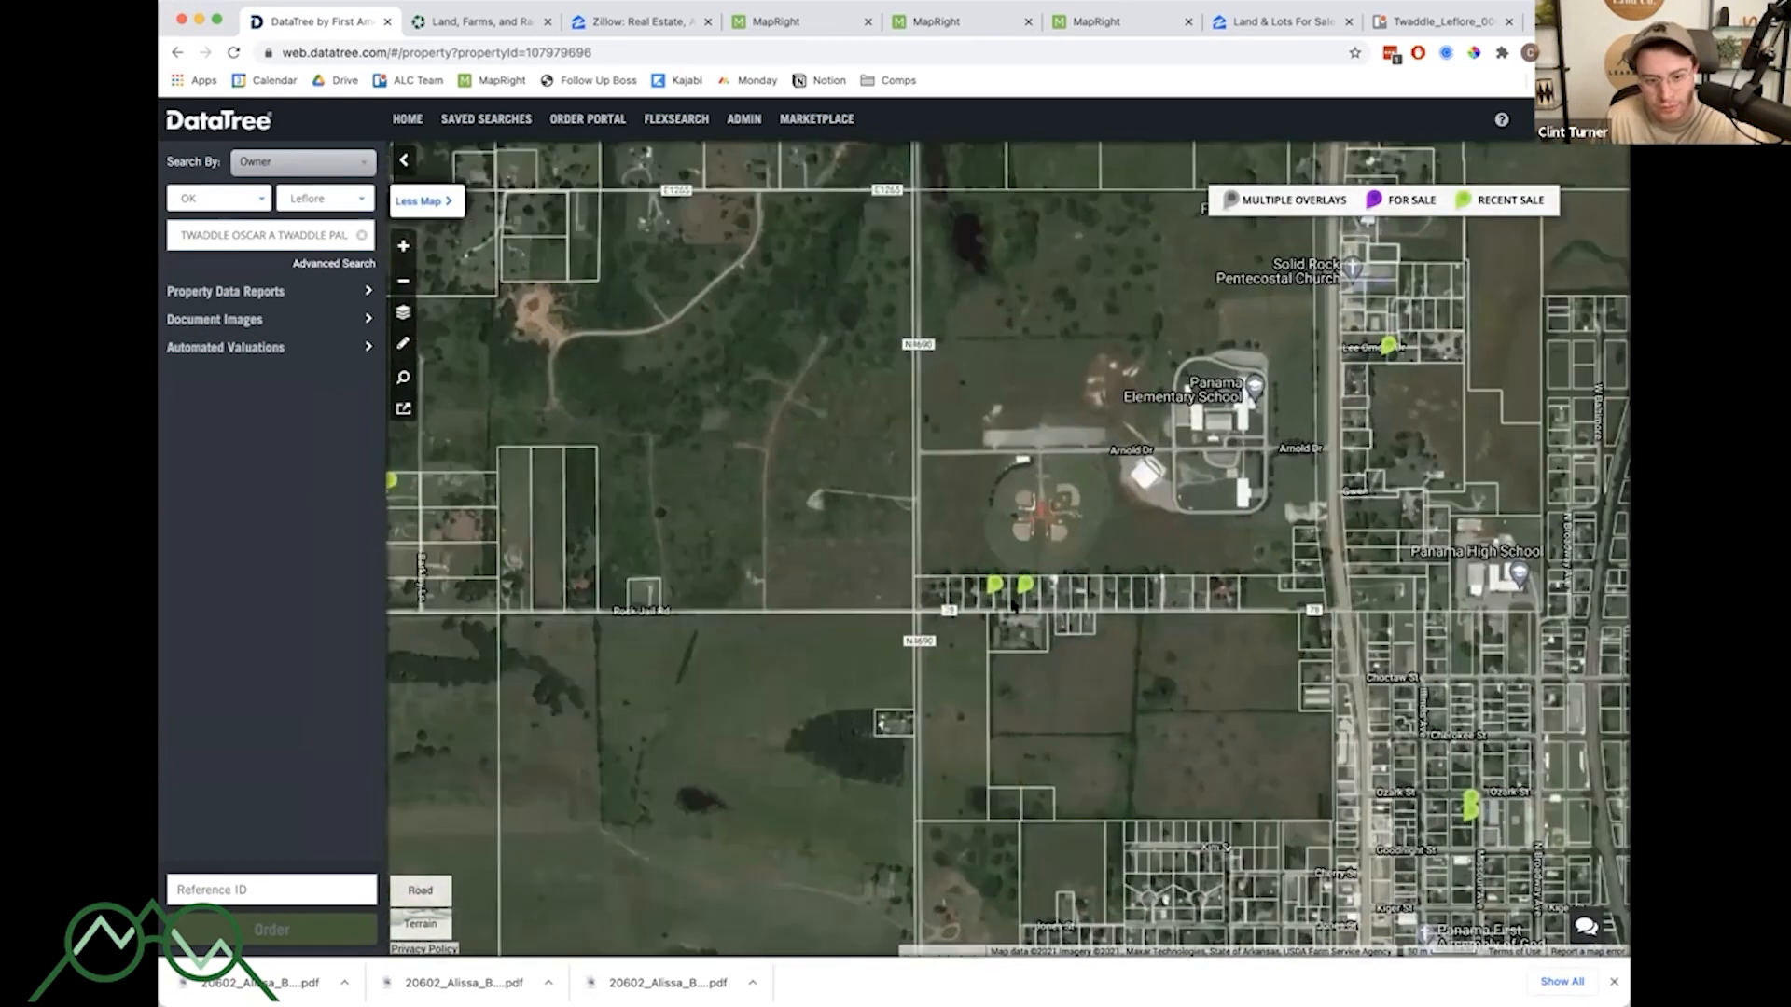
{"action": "scroll", "coordinate": [993, 566], "scroll_direction": "down", "scroll_amount": 5}
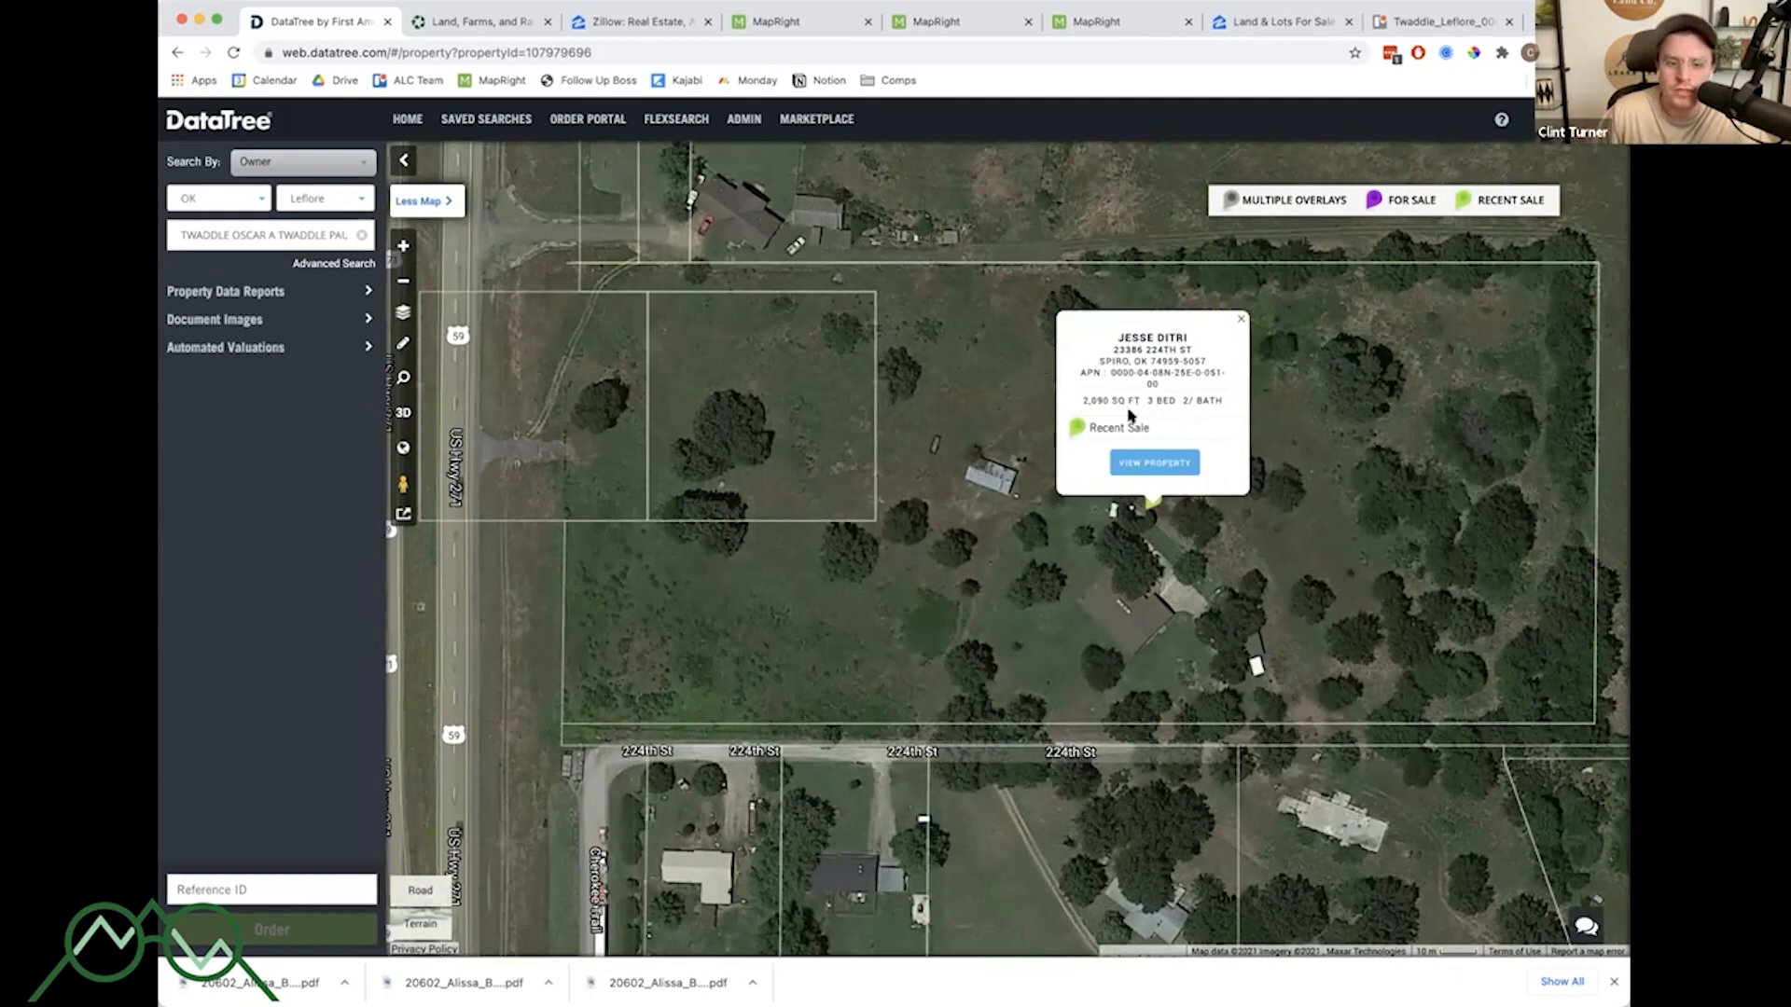
{"action": "left_click", "coordinate": [1130, 457]}
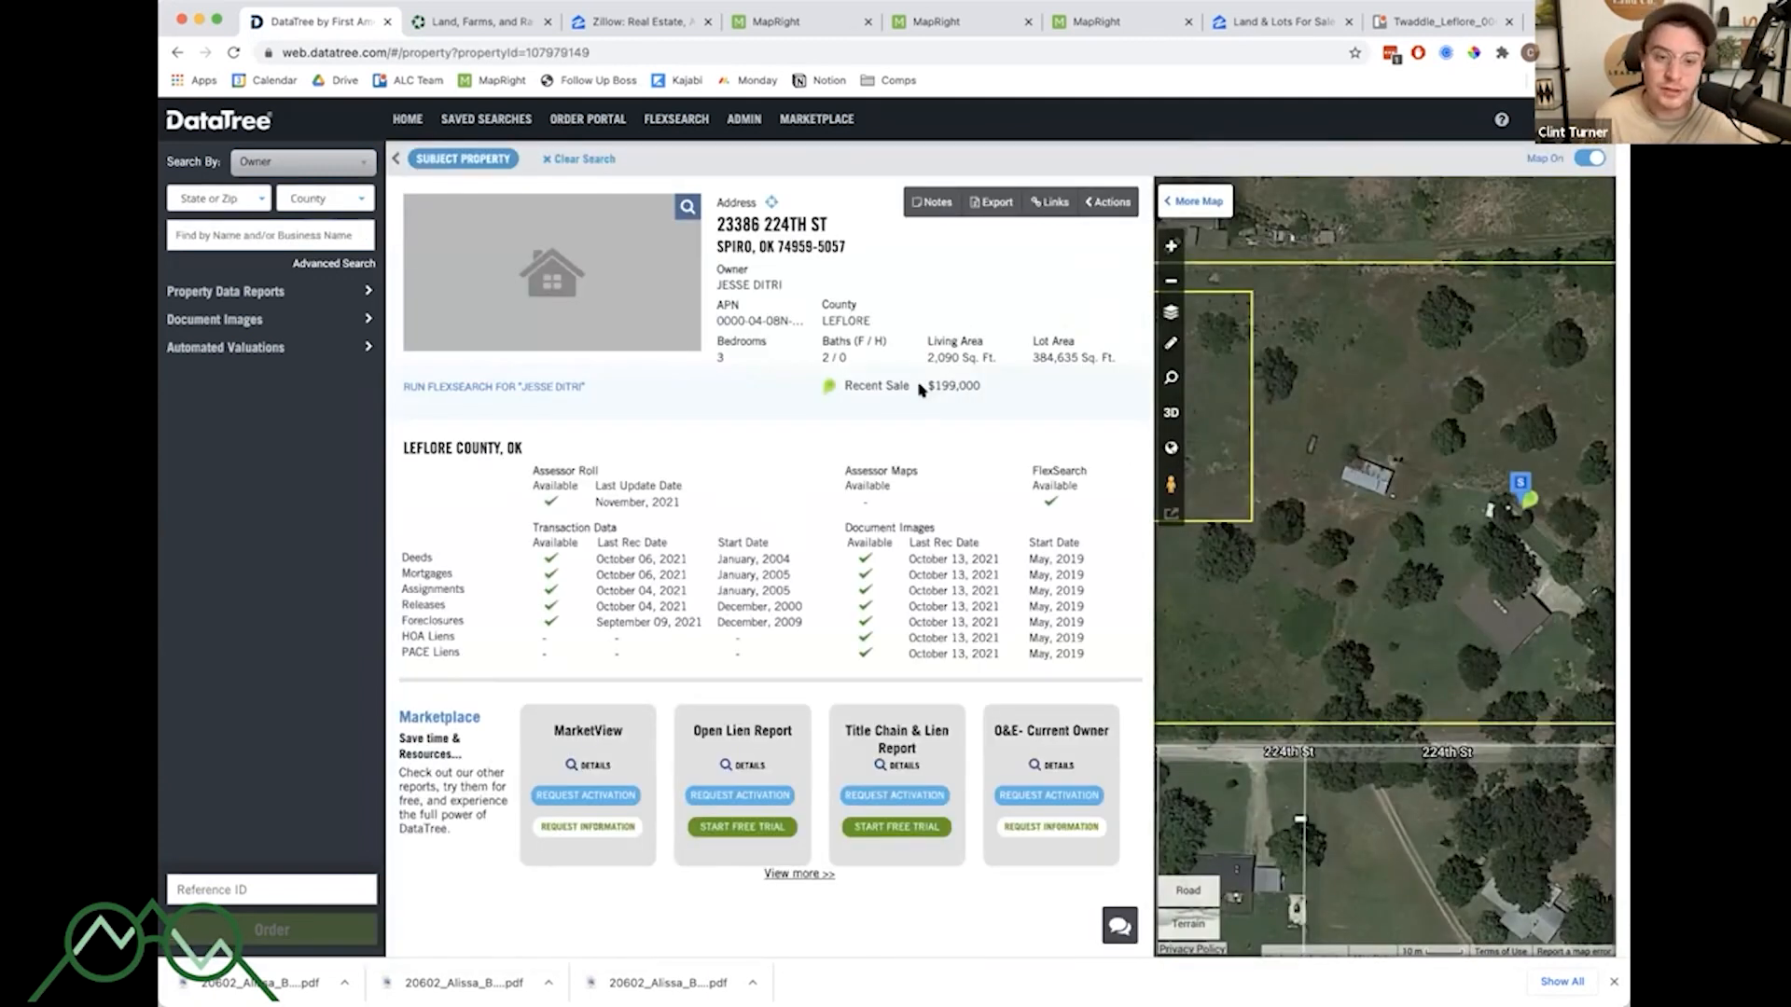
- Expand the map and zoom out to survey for-sale and recent-sale listings around the parcel
{"action": "left_click", "coordinate": [1199, 208]}
{"action": "scroll", "coordinate": [1145, 473], "scroll_direction": "down", "scroll_amount": 6}
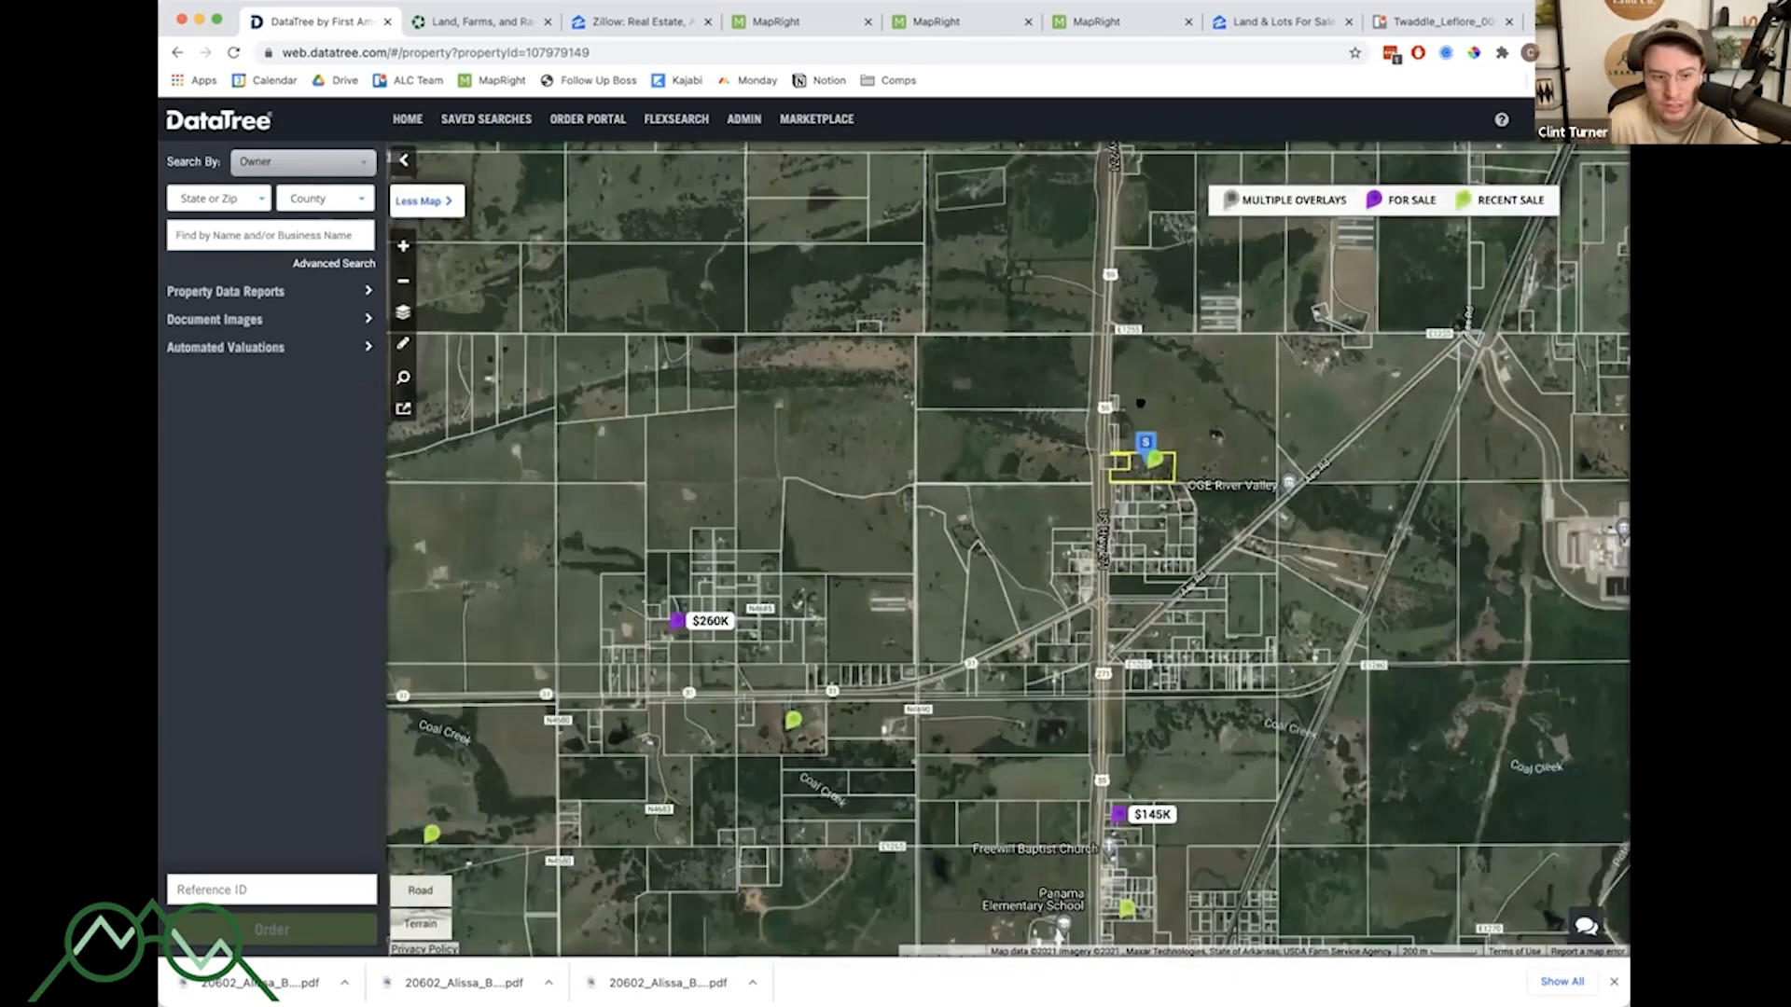
{"action": "scroll", "coordinate": [1140, 403], "scroll_direction": "down", "scroll_amount": 4}
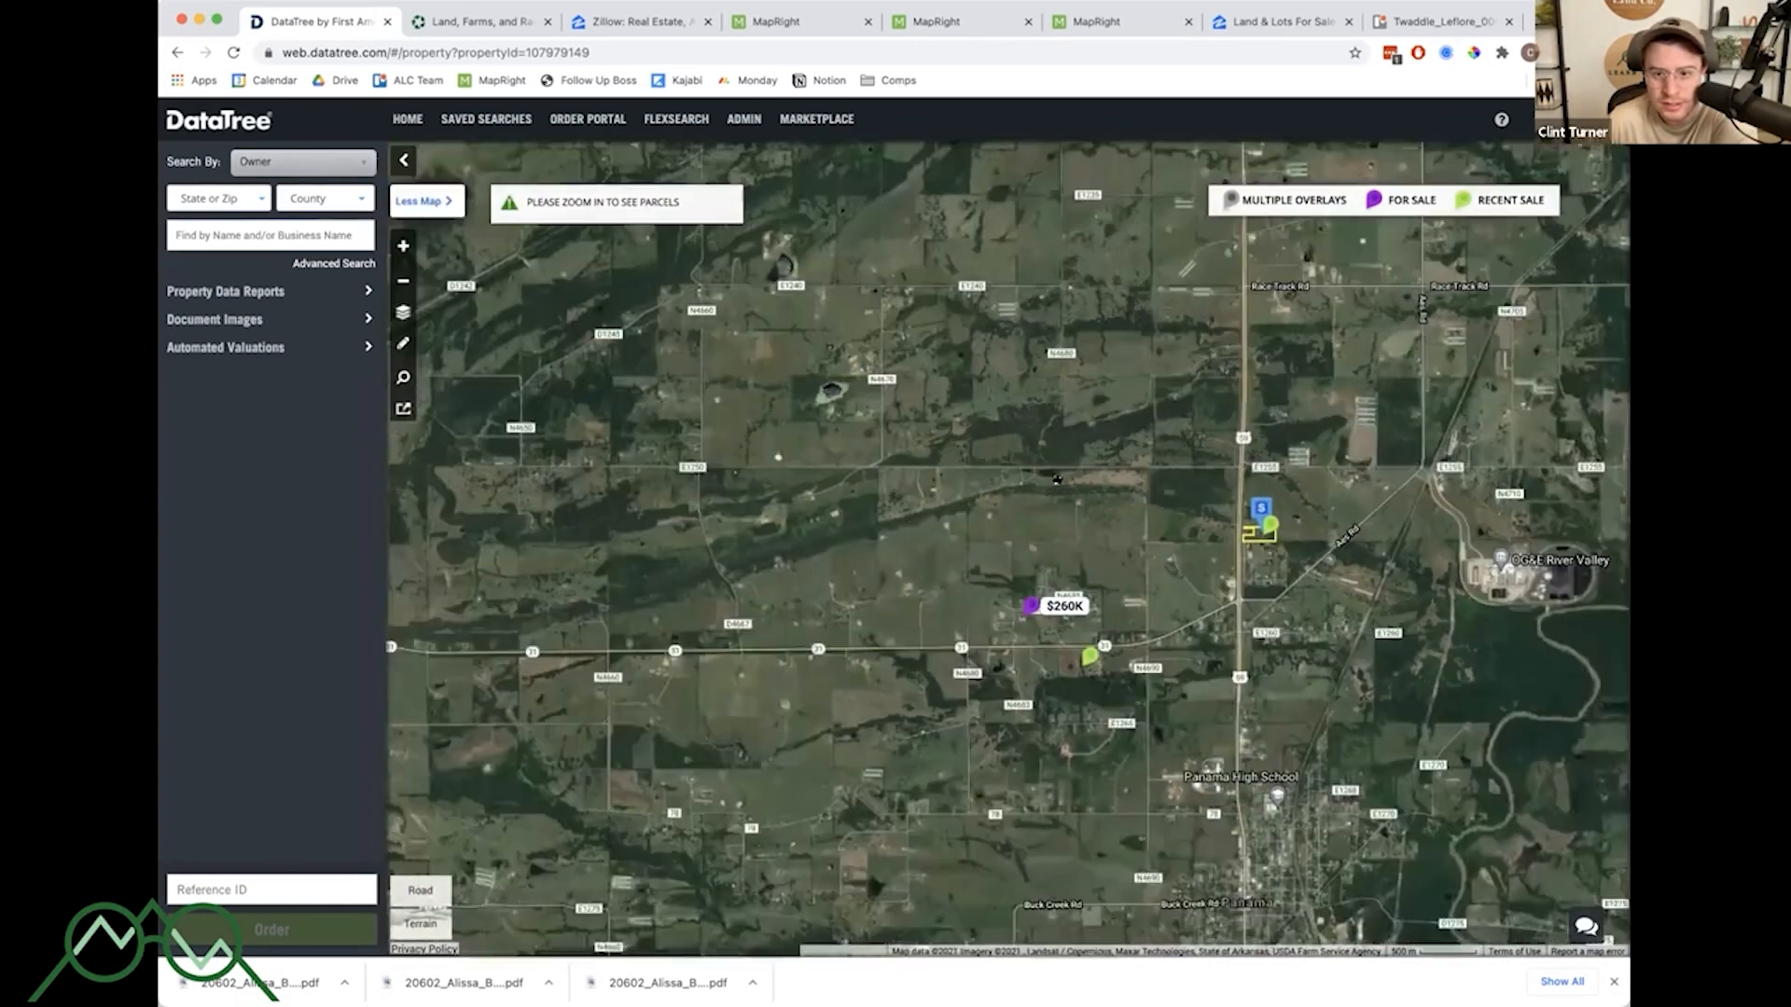
{"action": "left_click_drag", "start_coordinate": [1057, 480], "coordinate": [1094, 546]}
{"action": "scroll", "coordinate": [1147, 476], "scroll_direction": "up", "scroll_amount": 5}
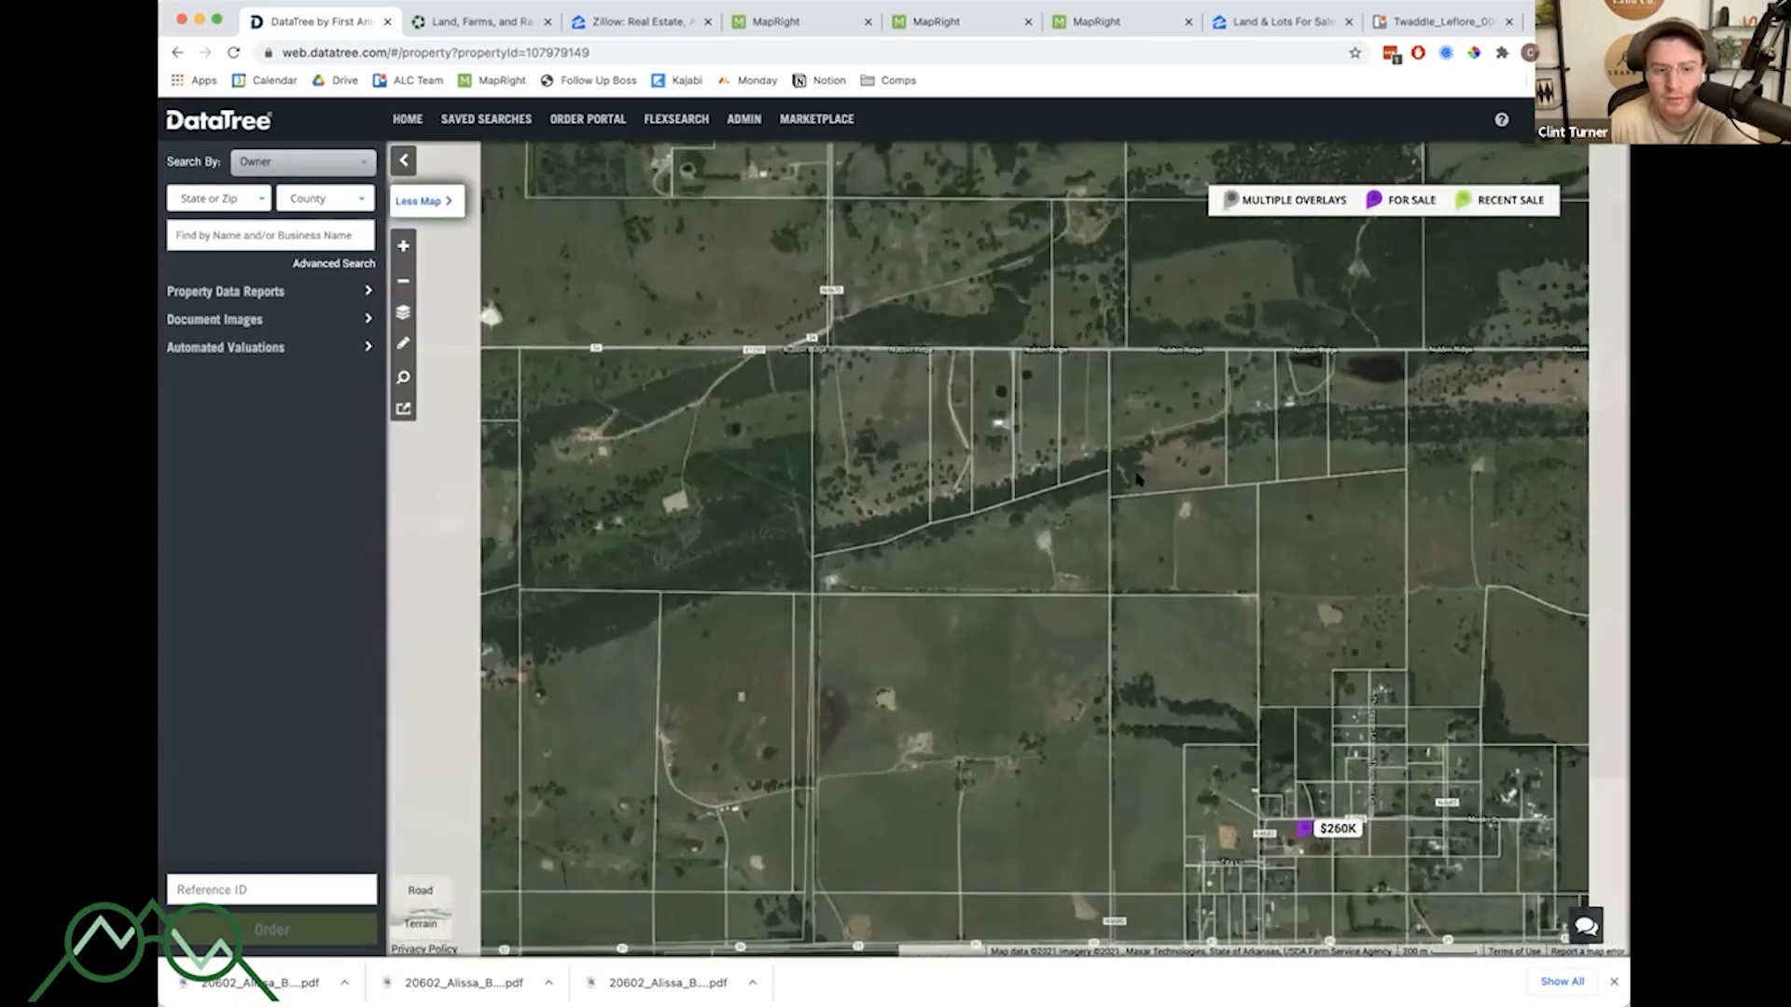
{"action": "scroll", "coordinate": [1159, 478], "scroll_direction": "down", "scroll_amount": 3}
{"action": "left_click_drag", "start_coordinate": [1103, 570], "coordinate": [1148, 781]}
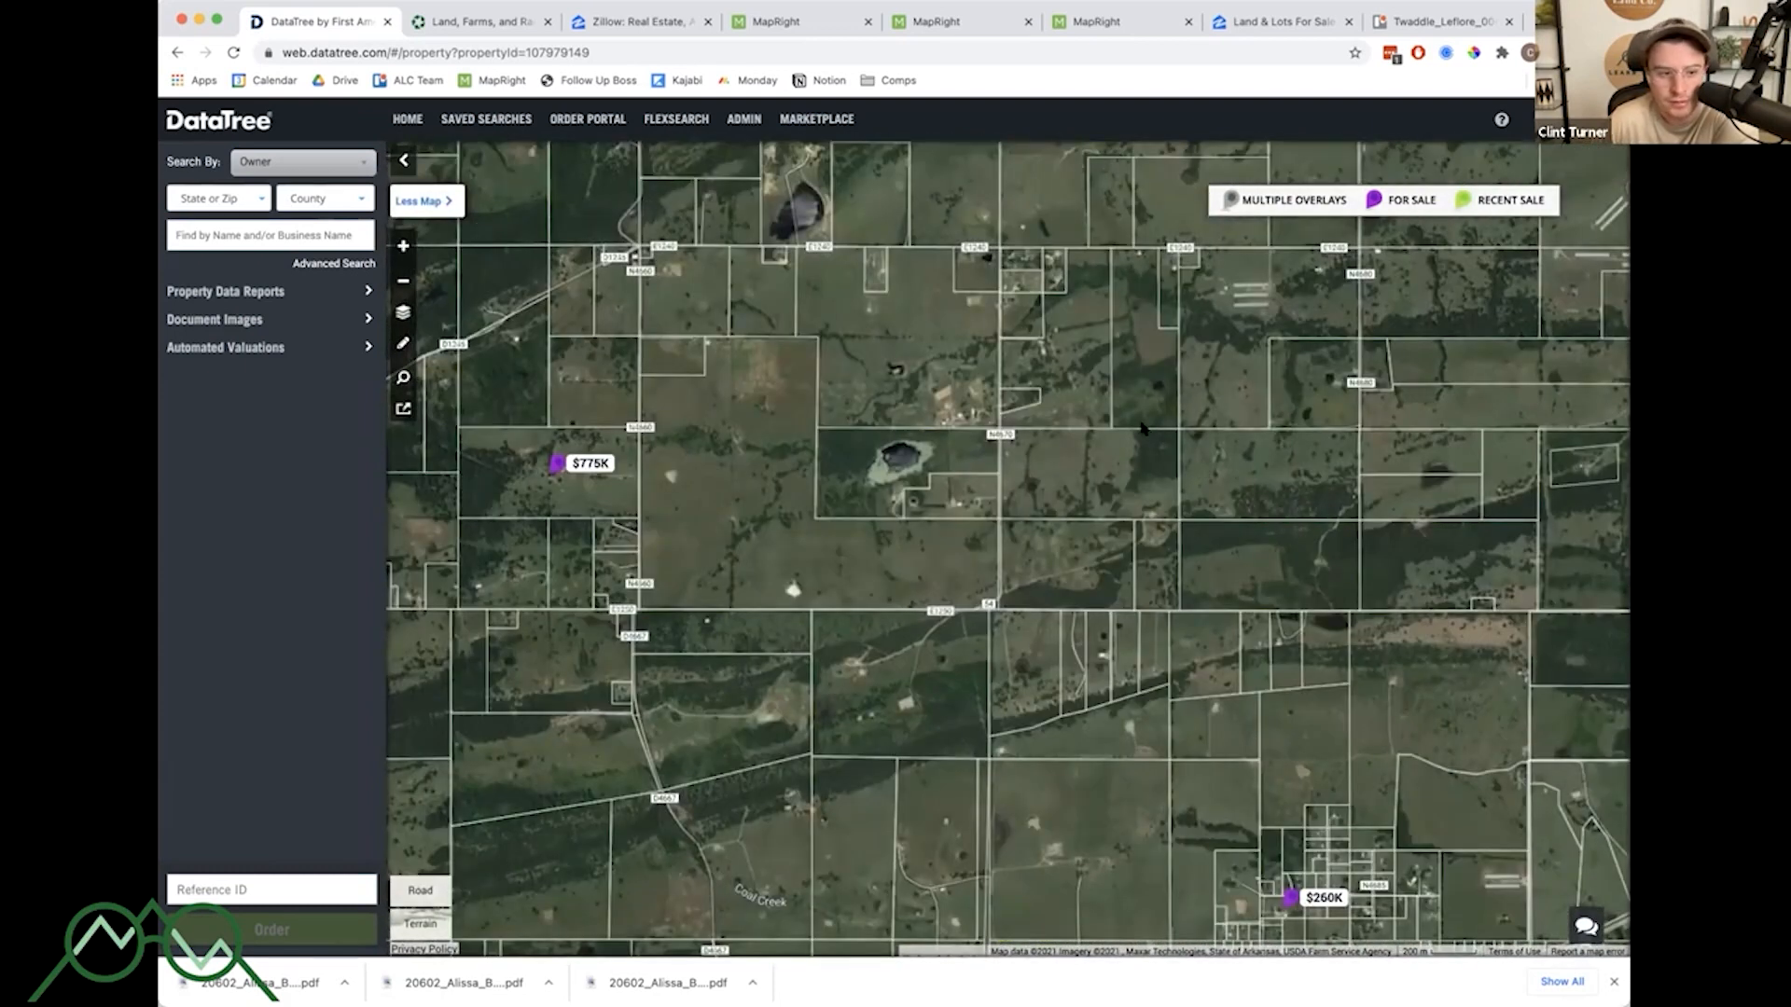
{"action": "left_click_drag", "start_coordinate": [1149, 422], "coordinate": [977, 647]}
{"action": "left_click_drag", "start_coordinate": [1600, 408], "coordinate": [1216, 546]}
{"action": "left_click_drag", "start_coordinate": [1328, 286], "coordinate": [1278, 500]}
{"action": "scroll", "coordinate": [1279, 501], "scroll_direction": "up", "scroll_amount": 3}
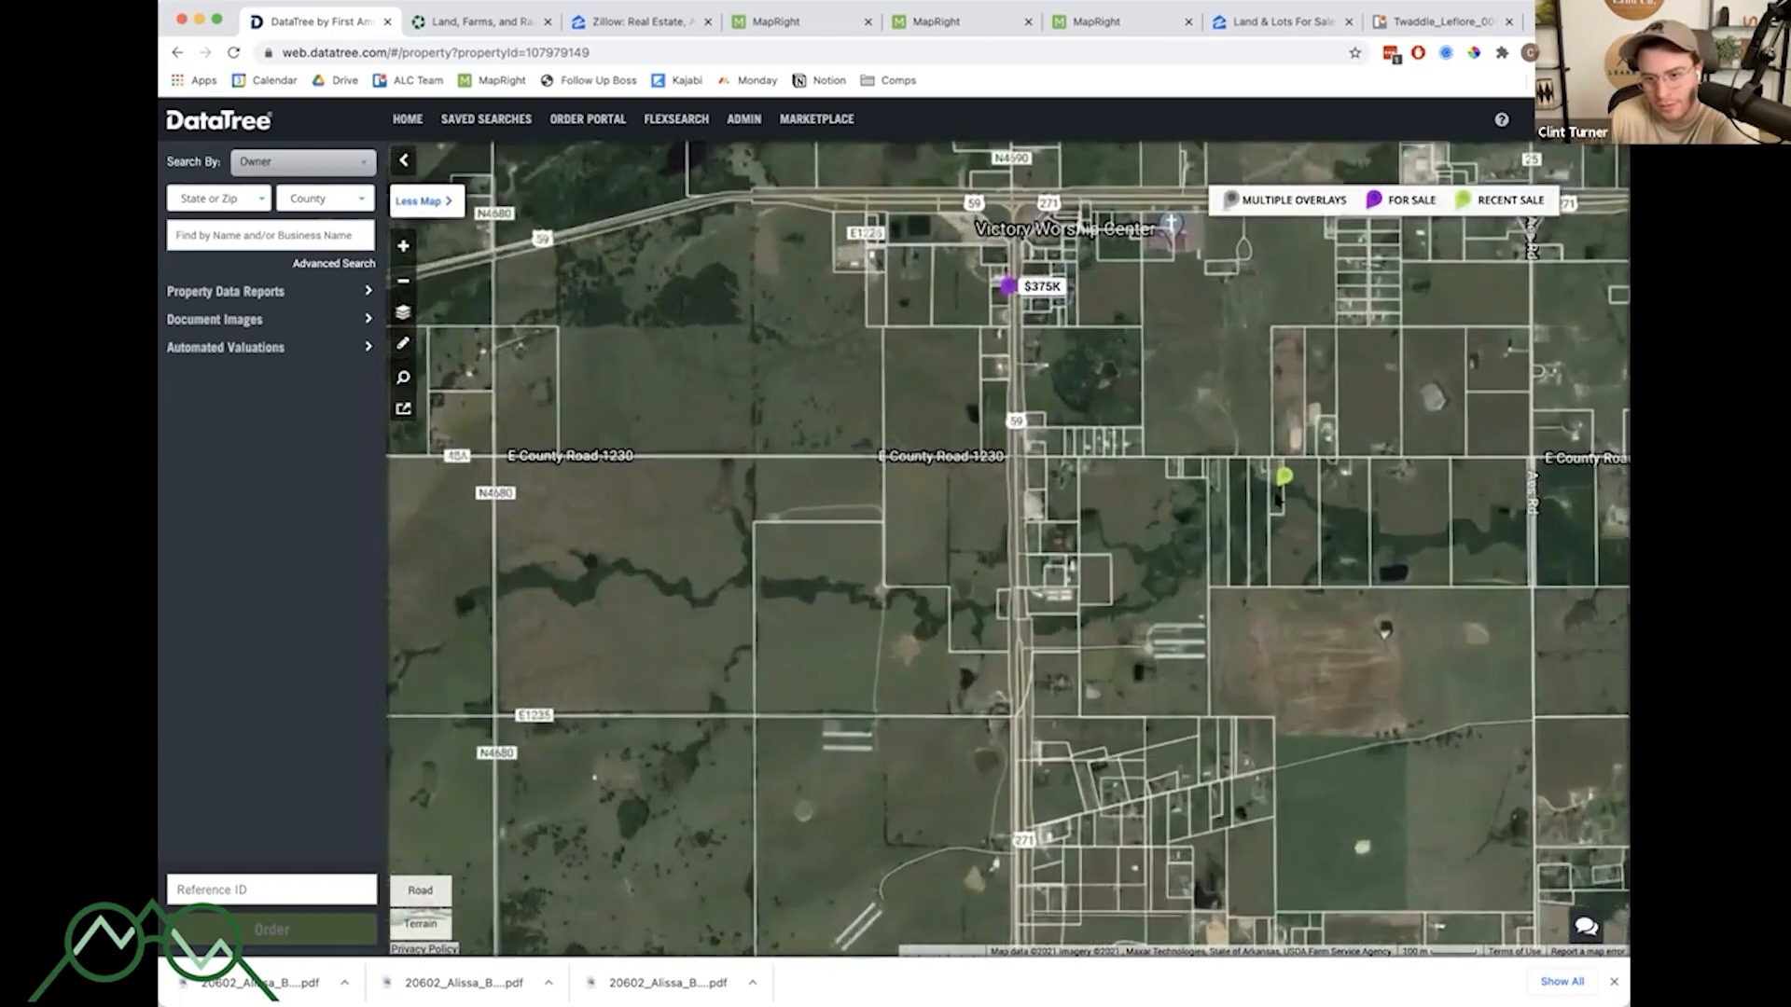
{"action": "scroll", "coordinate": [1278, 499], "scroll_direction": "down", "scroll_amount": 3}
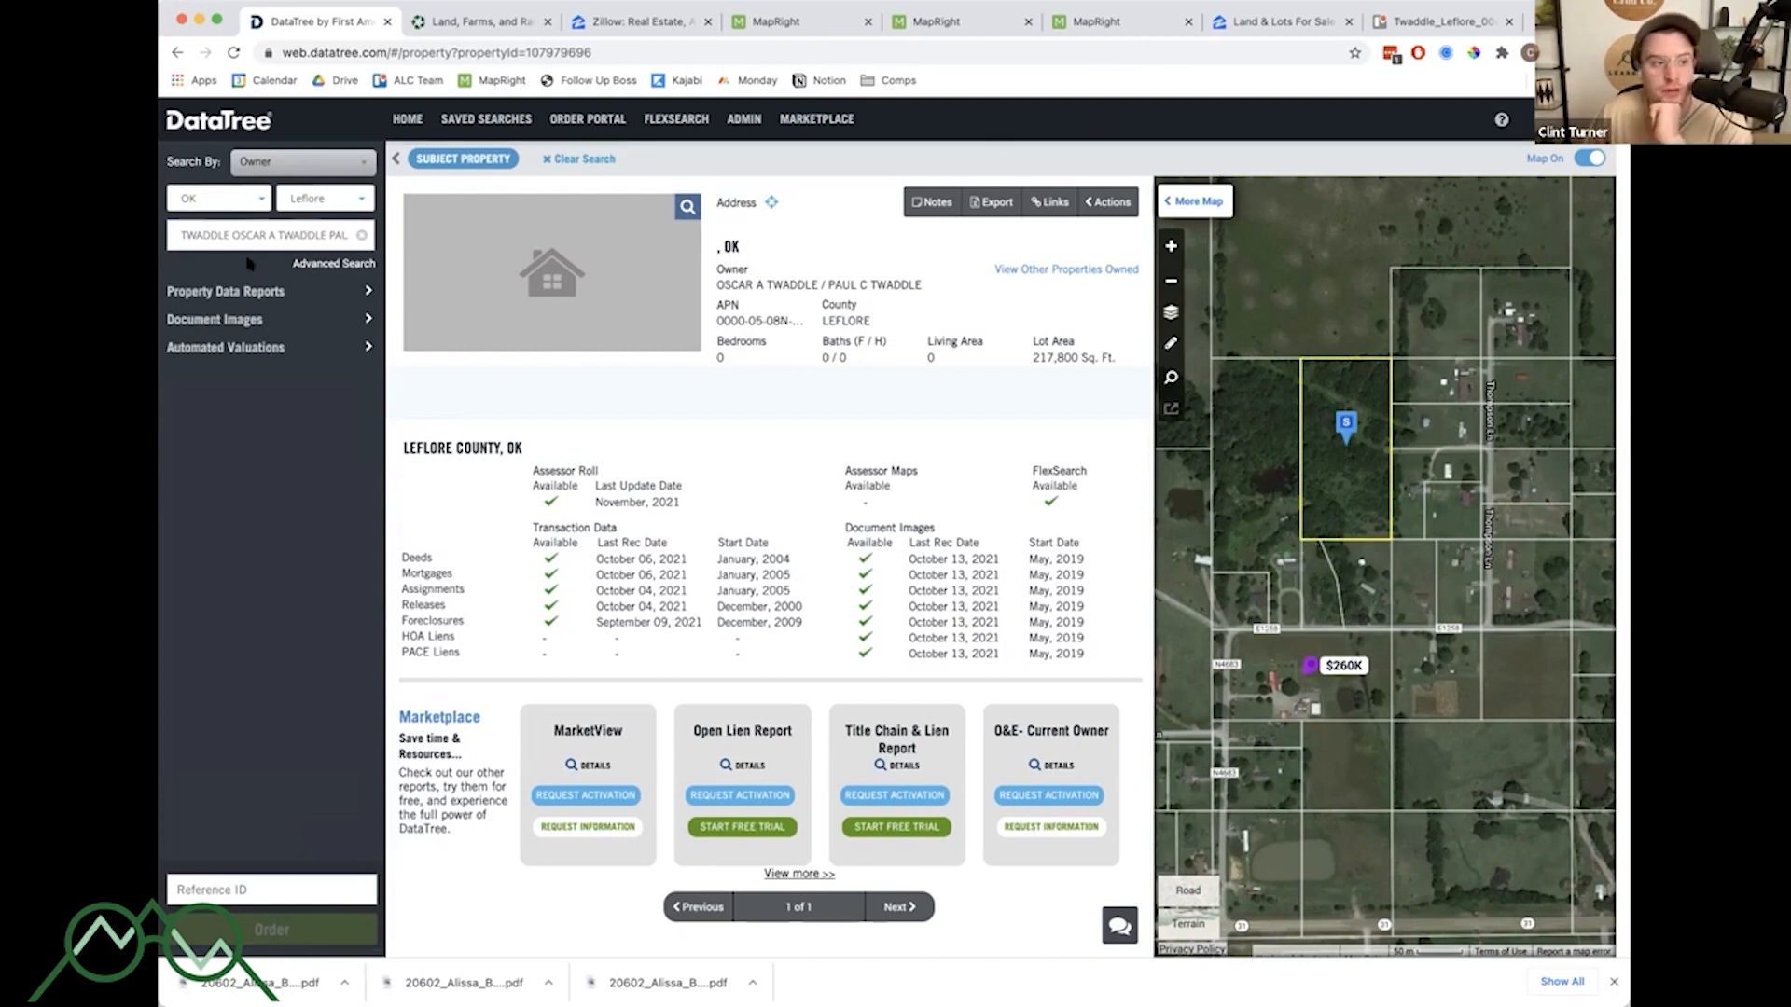
- Order a Sales Comparables report for the Twaddle parcel from the property data reports
{"action": "left_click", "coordinate": [268, 293]}
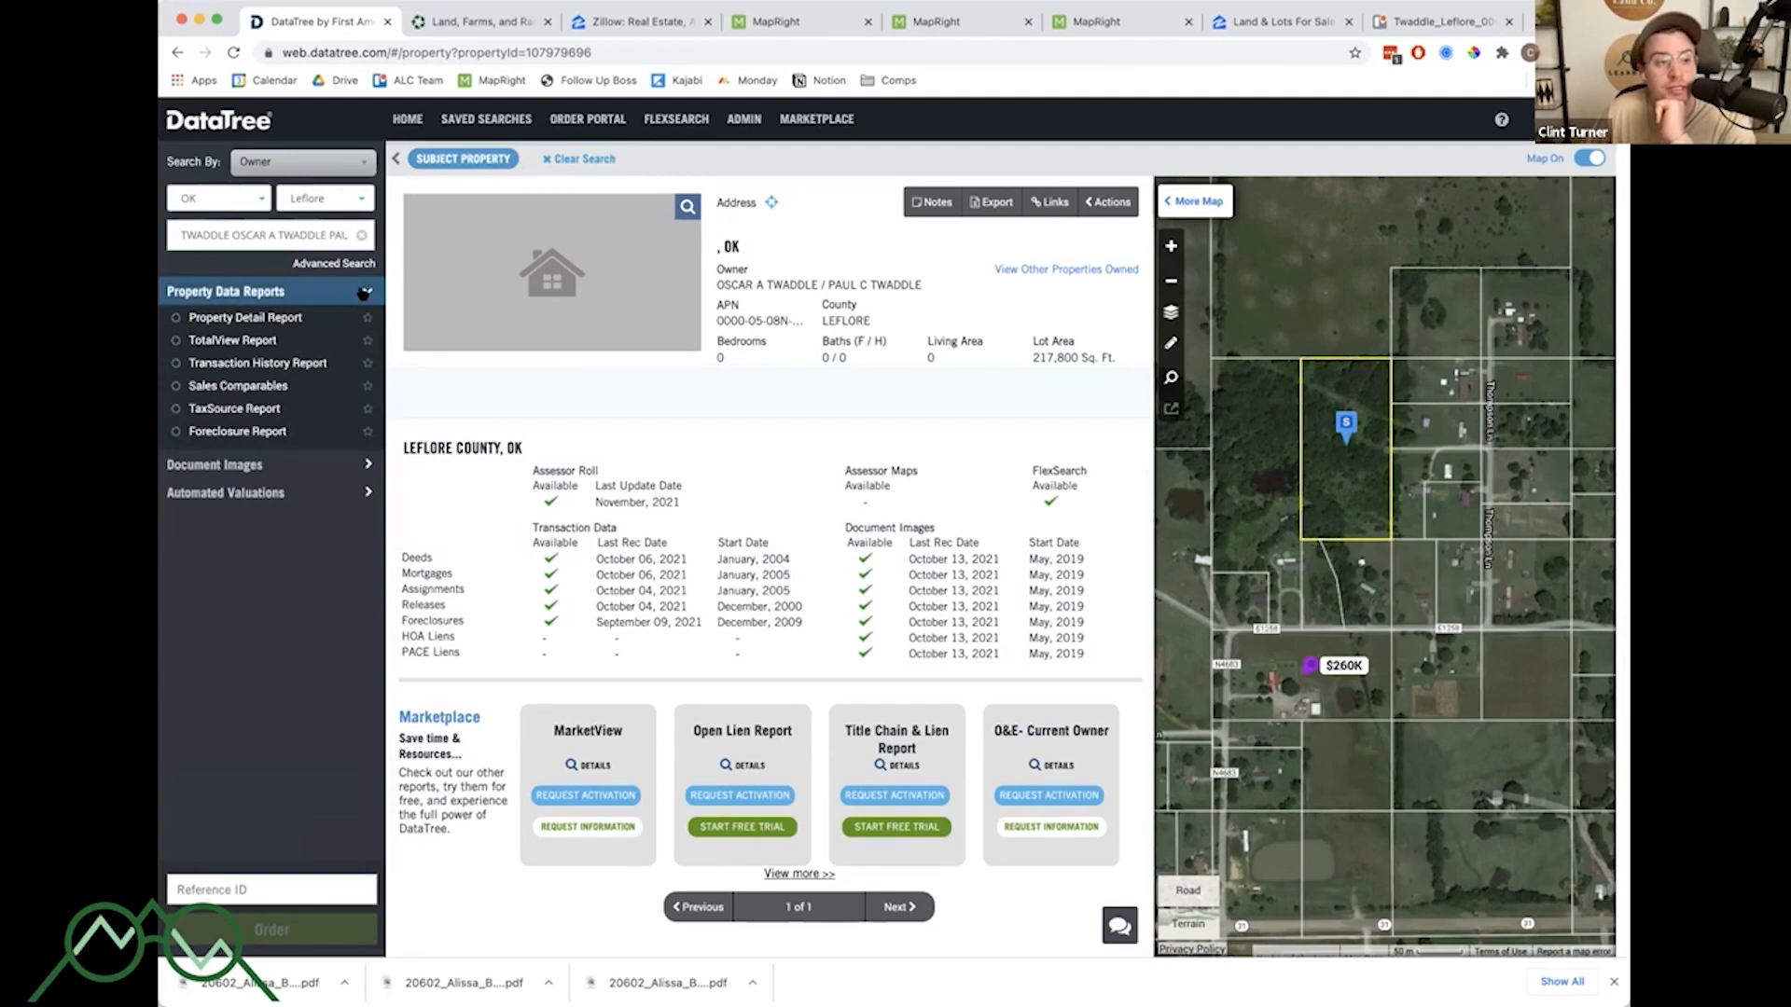
{"action": "left_click", "coordinate": [176, 386]}
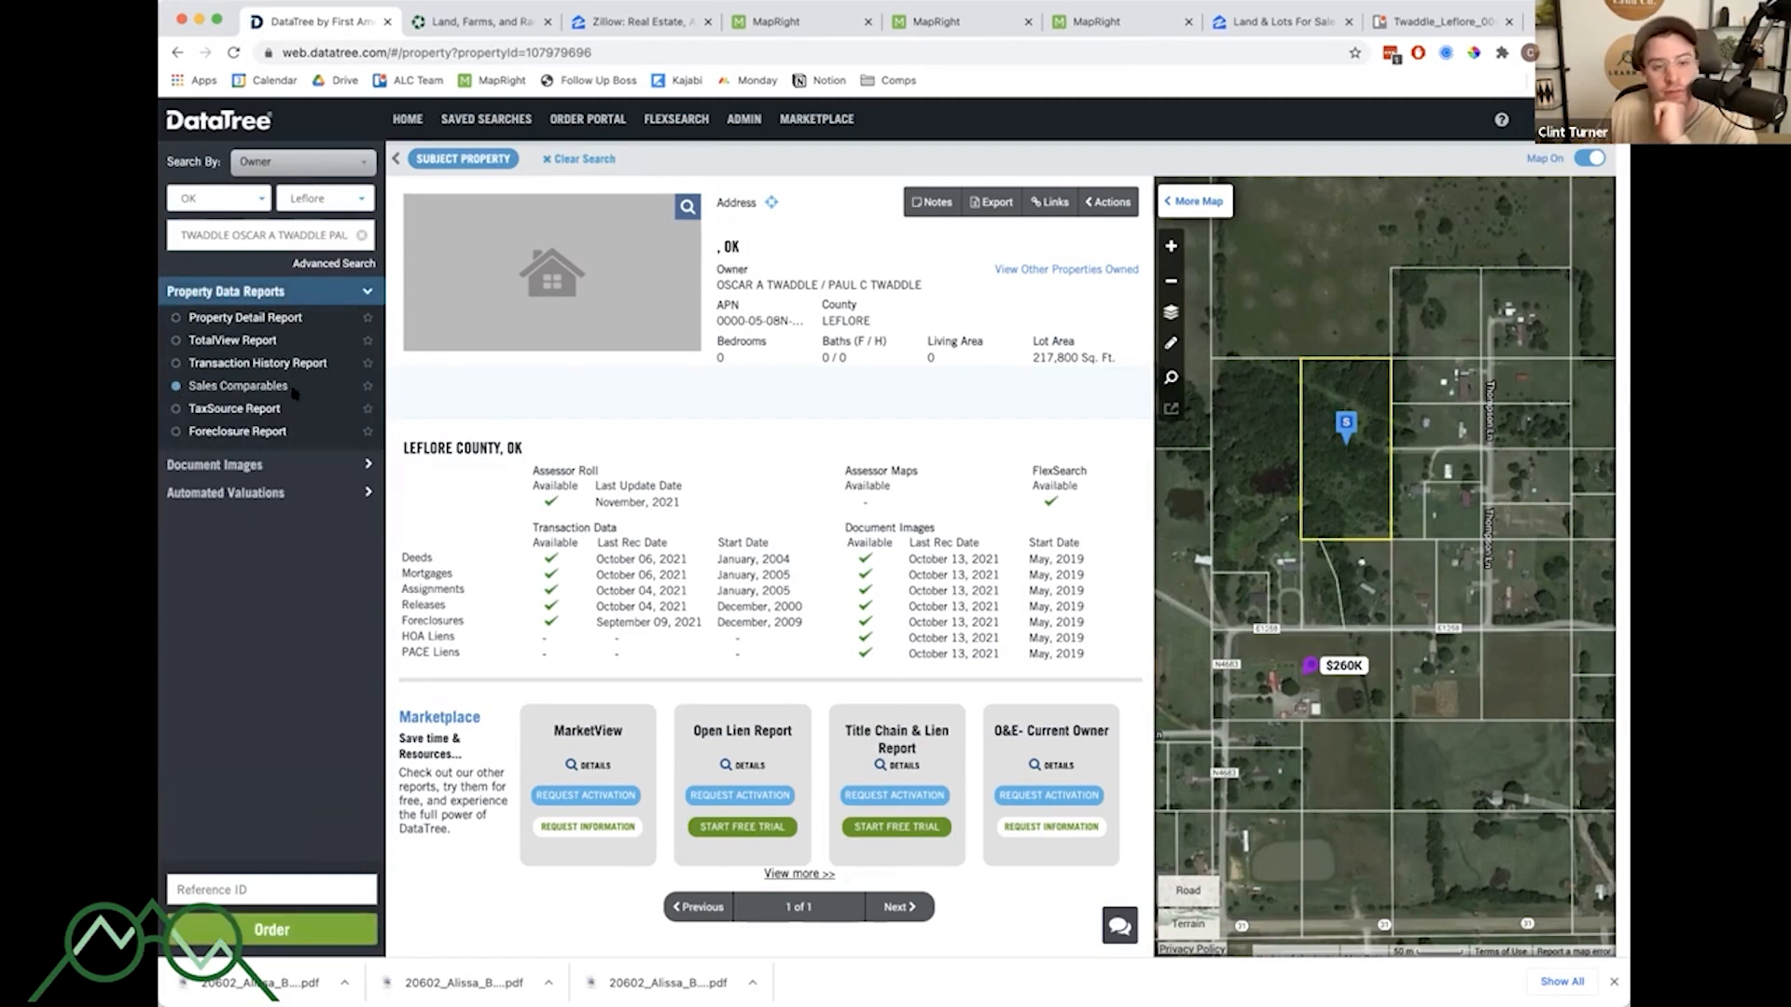
{"action": "left_click", "coordinate": [269, 940]}
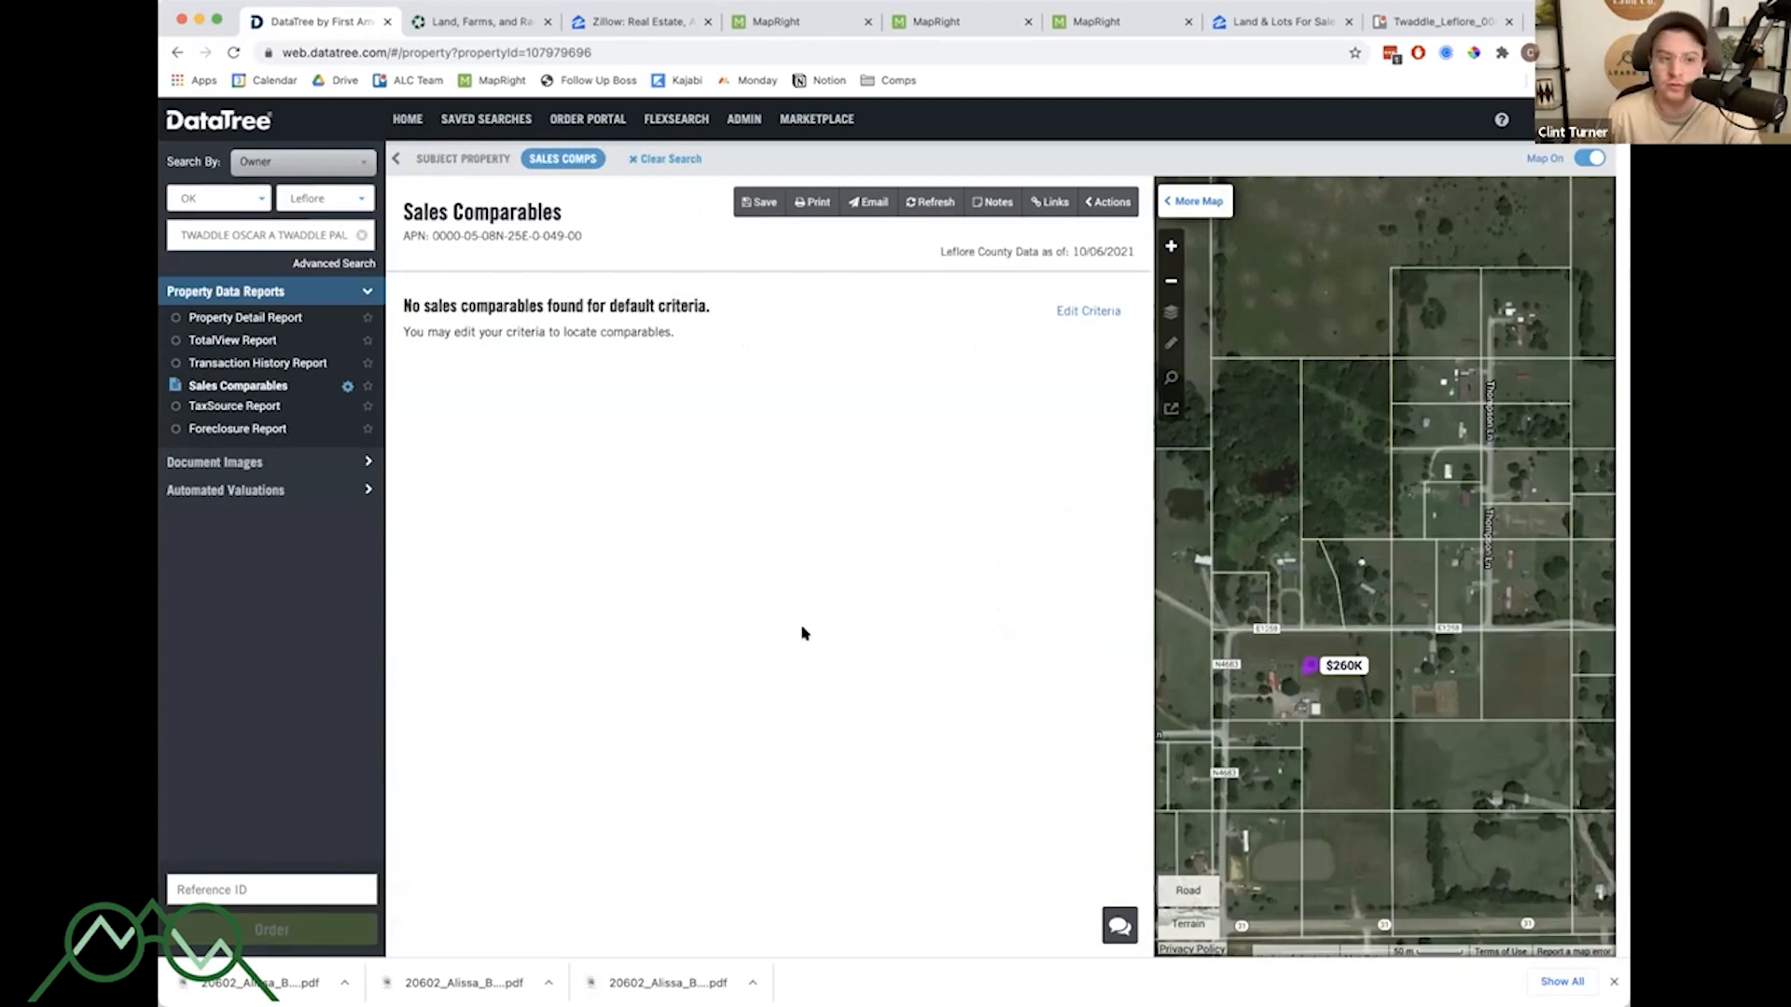
- Zoom and pan the report map around the subject parcel and open its pin details
{"action": "scroll", "coordinate": [1381, 504], "scroll_direction": "down", "scroll_amount": 1}
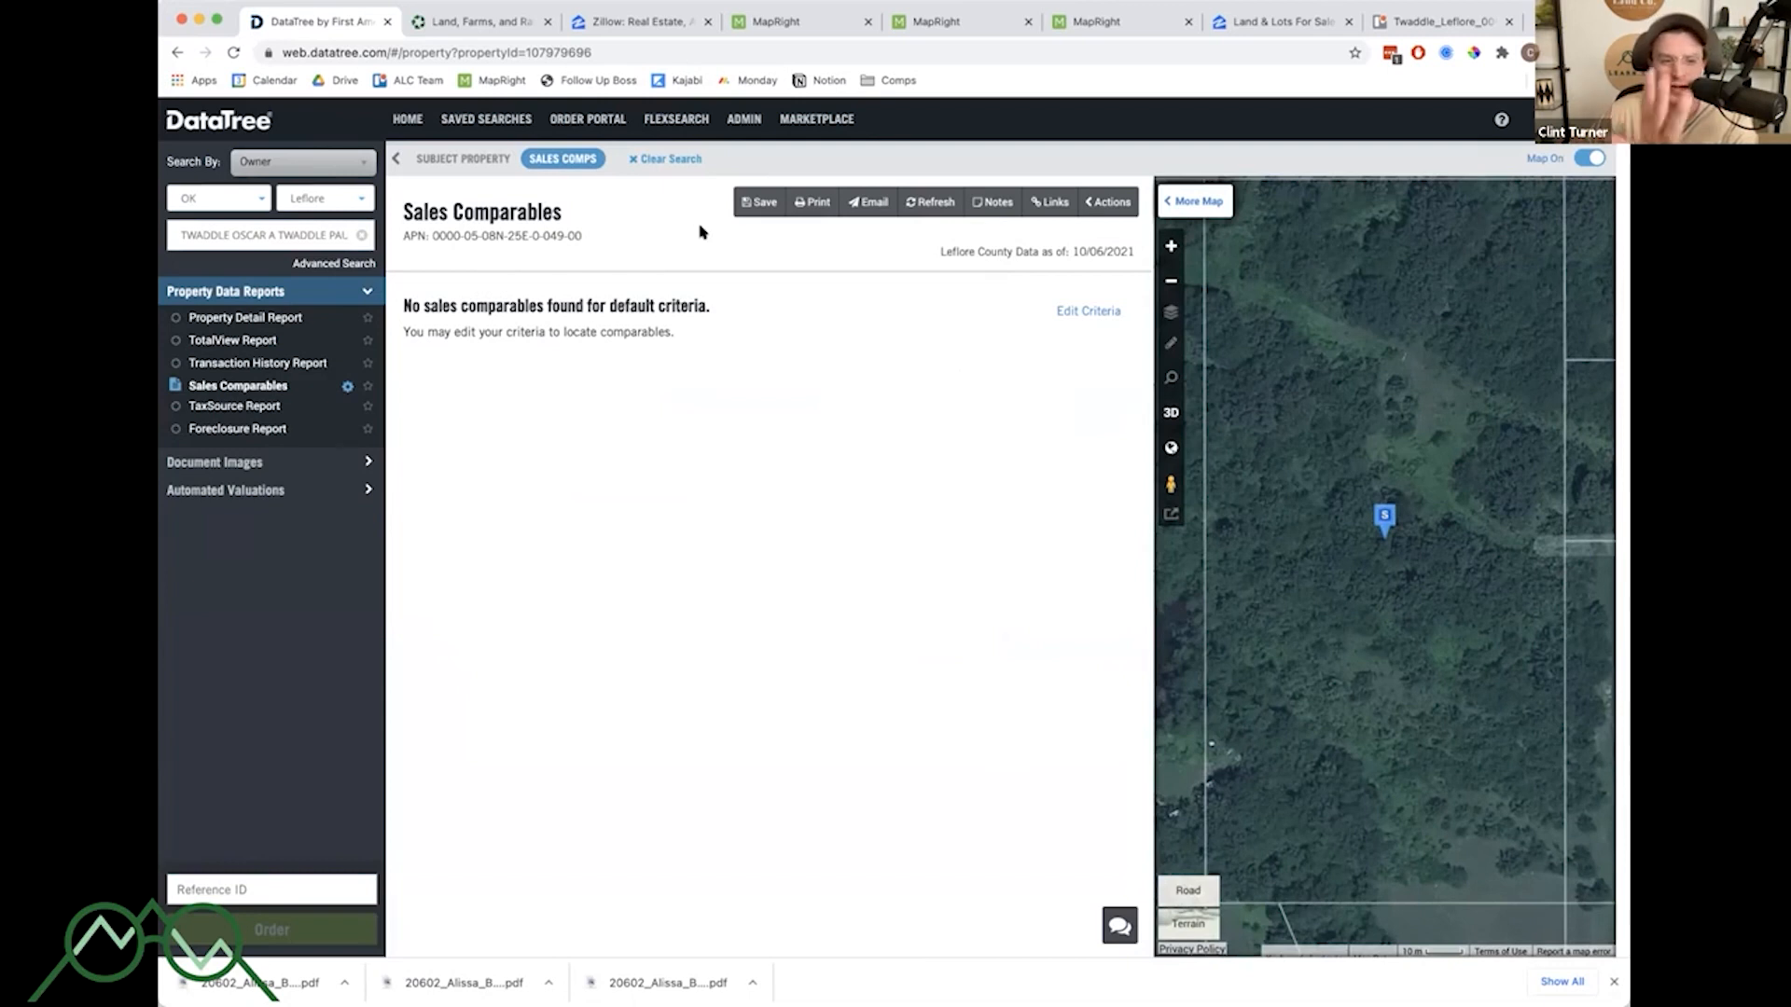
{"action": "scroll", "coordinate": [1522, 535], "scroll_direction": "down", "scroll_amount": 1}
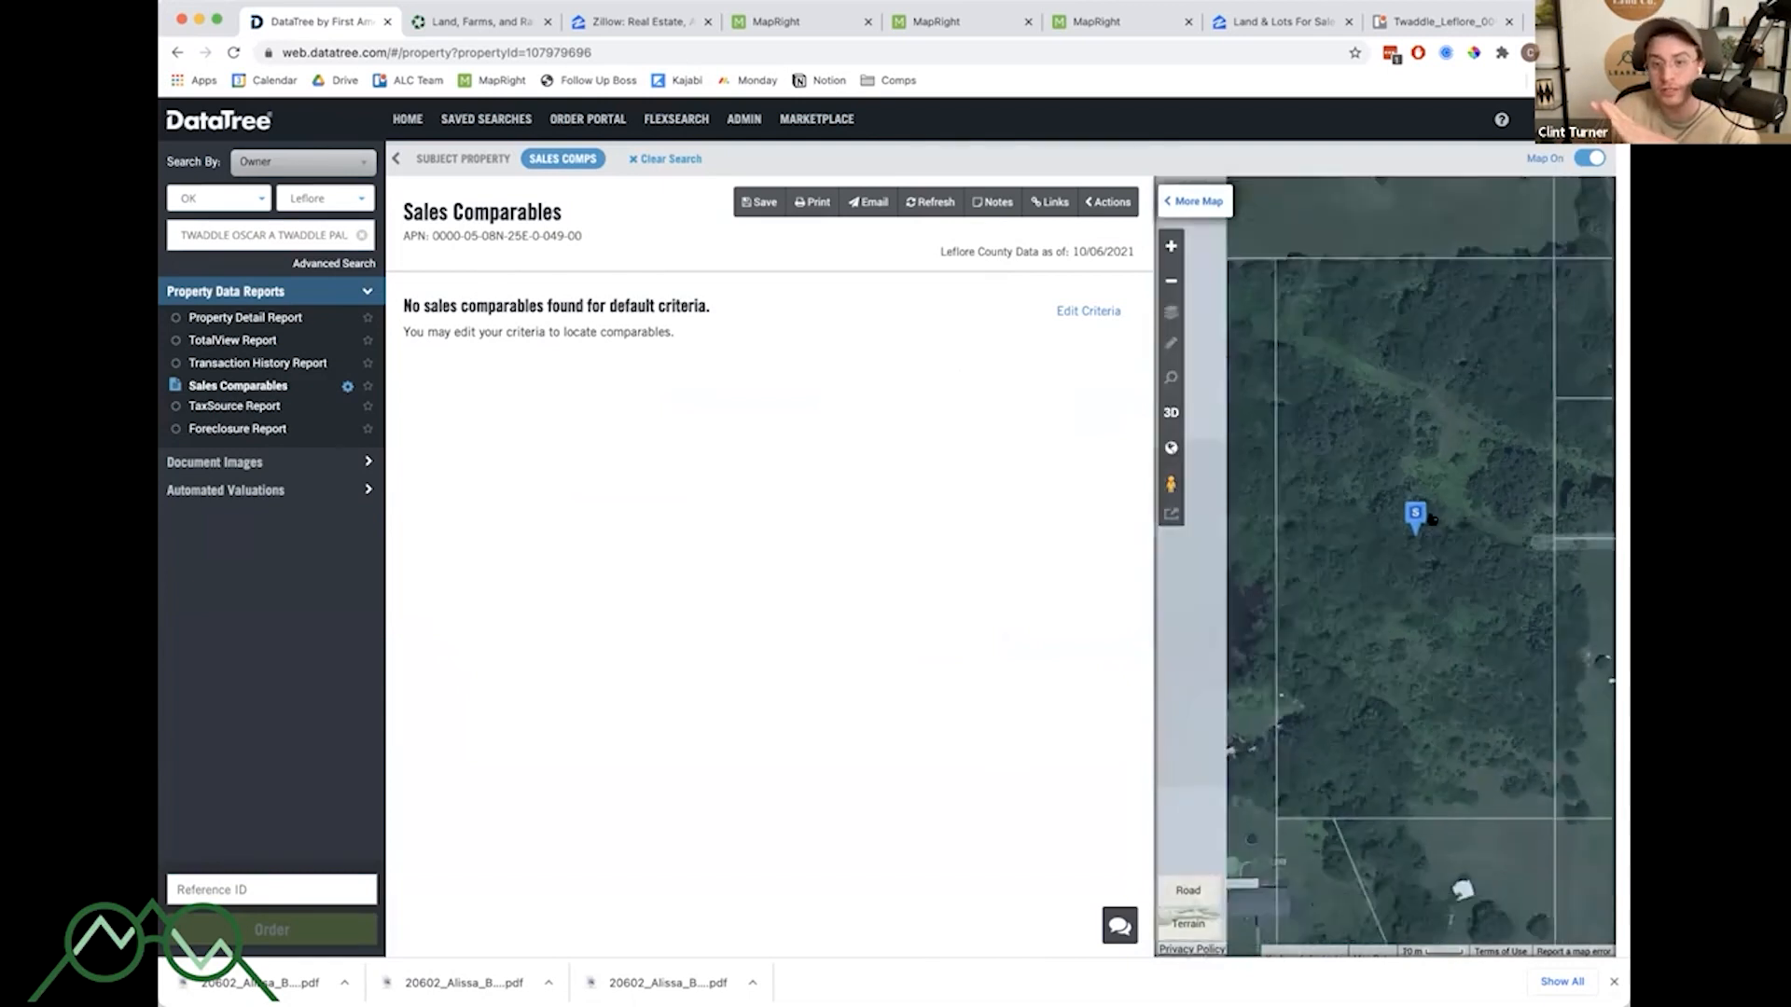
{"action": "mouse_move", "coordinate": [1490, 565]}
{"action": "left_mouse_down"}
{"action": "mouse_move", "coordinate": [1387, 528]}
{"action": "mouse_move", "coordinate": [1415, 519]}
{"action": "left_mouse_up"}
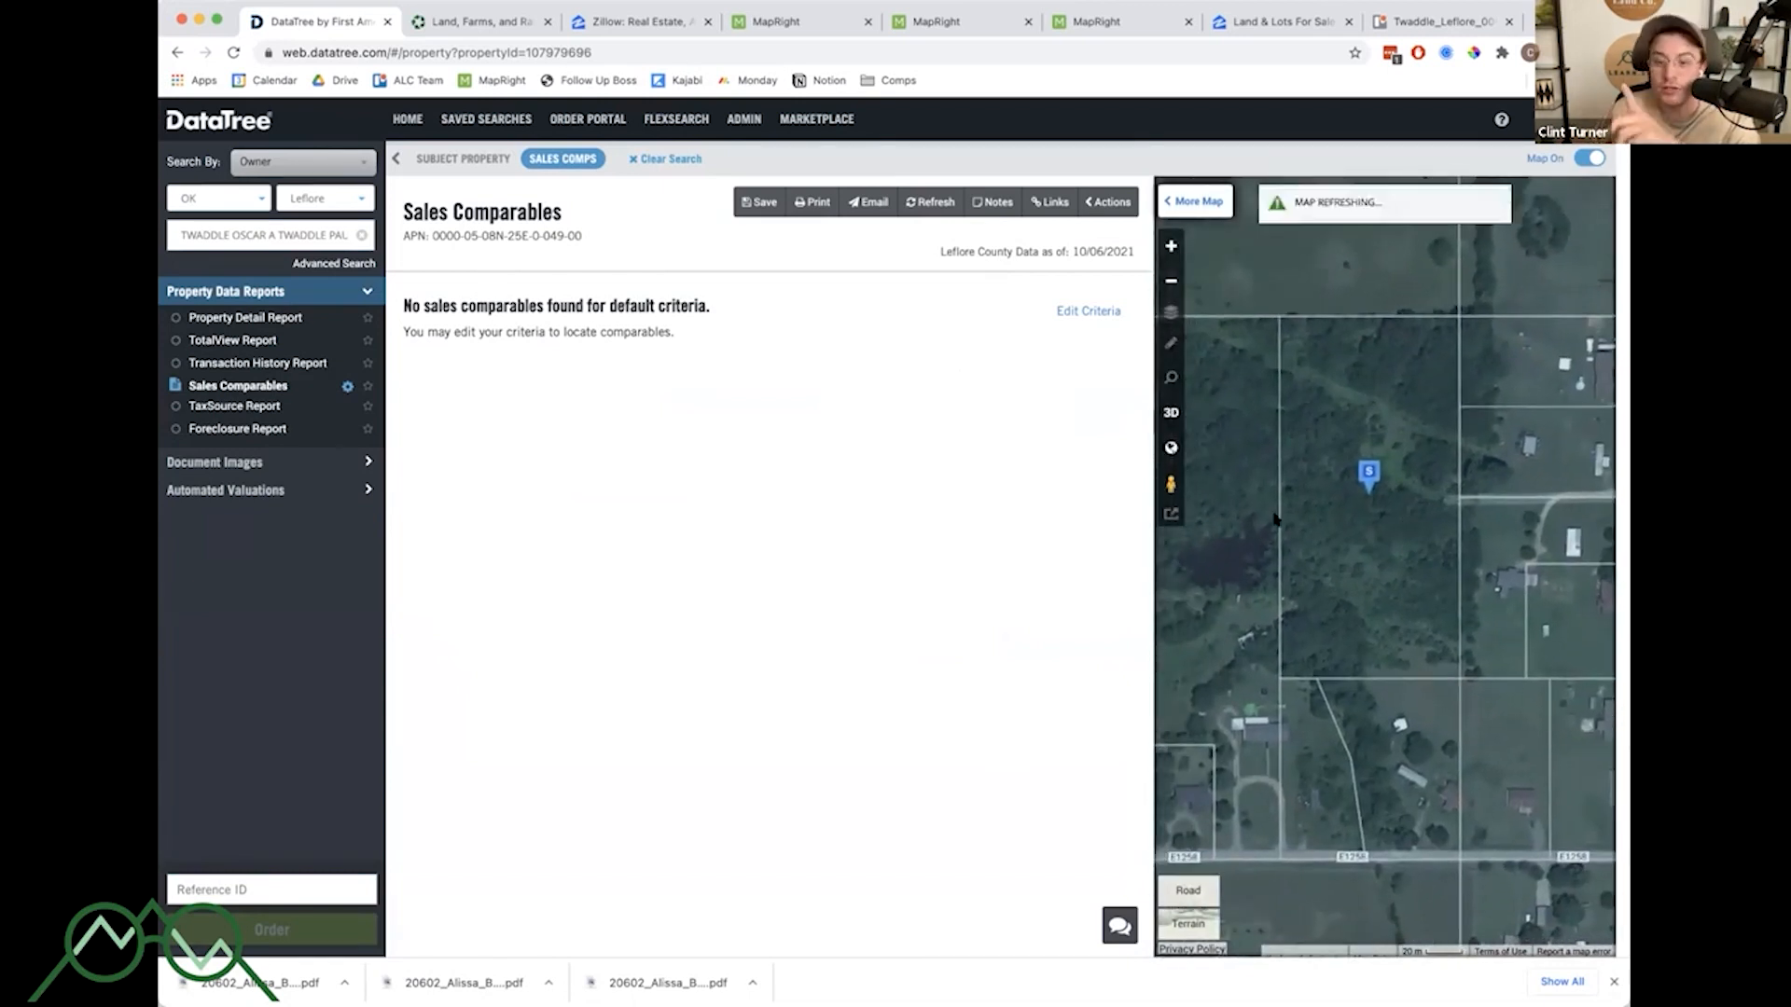
{"action": "left_click", "coordinate": [1368, 474]}
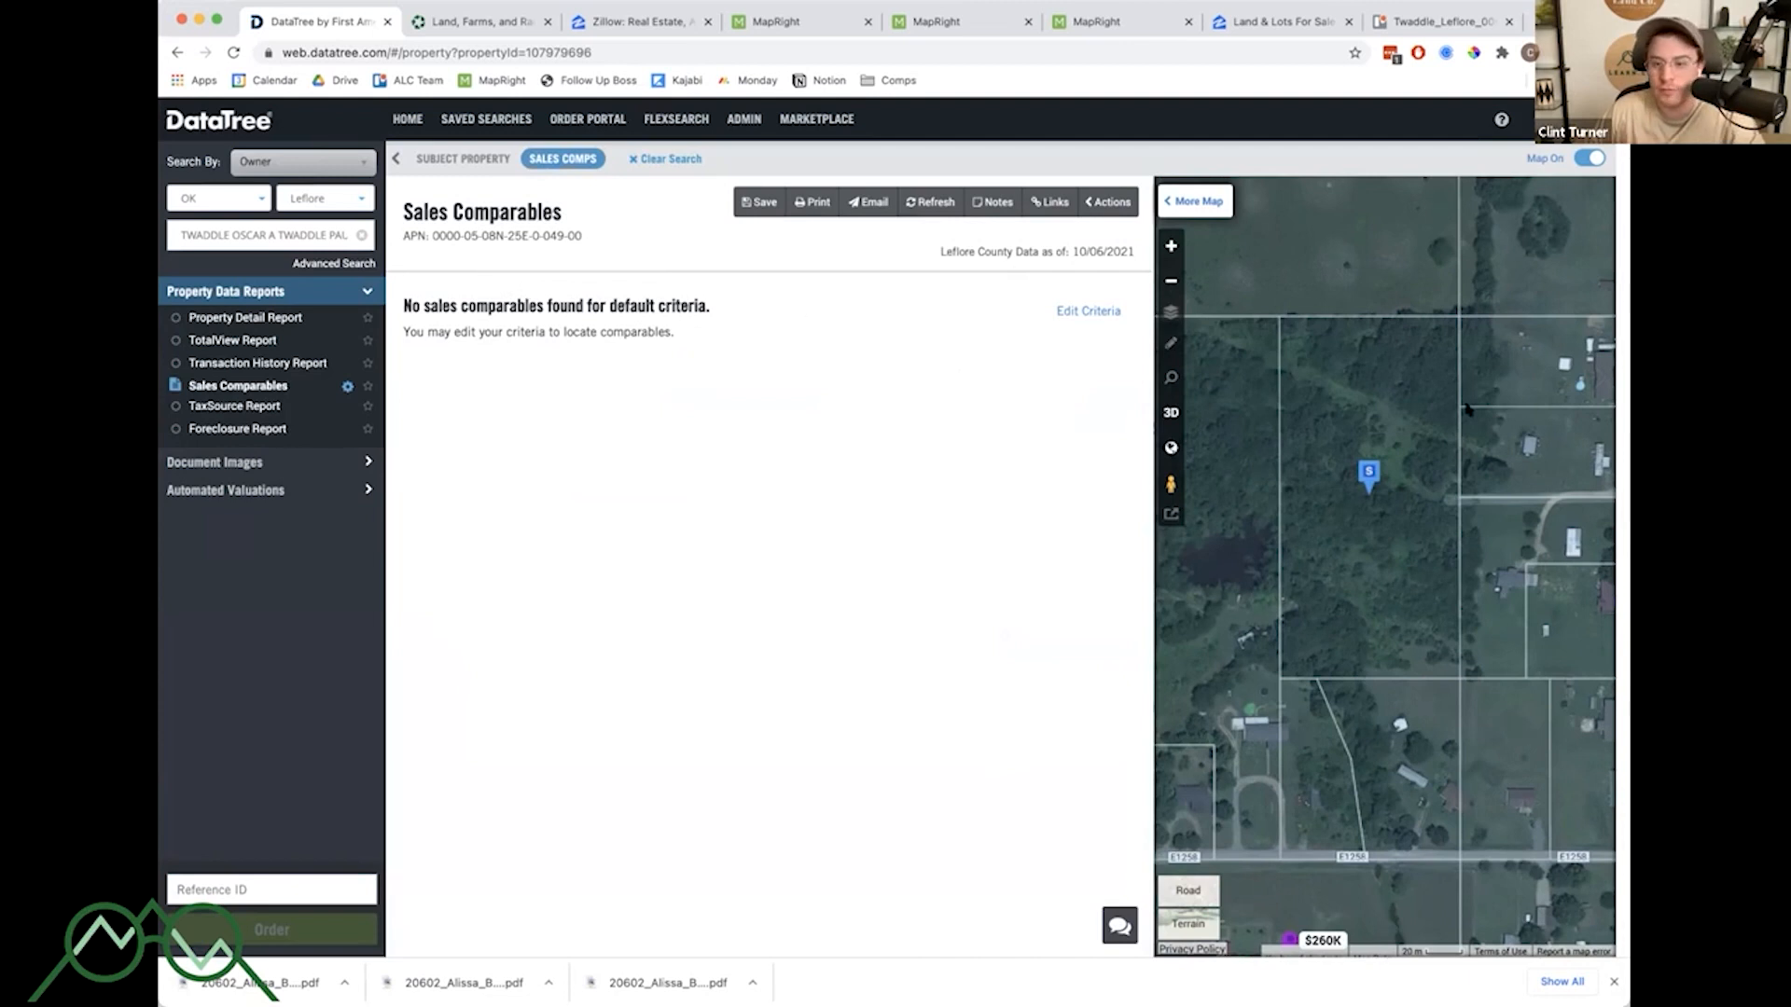
{"action": "scroll", "coordinate": [1402, 439], "scroll_direction": "down", "scroll_amount": 5}
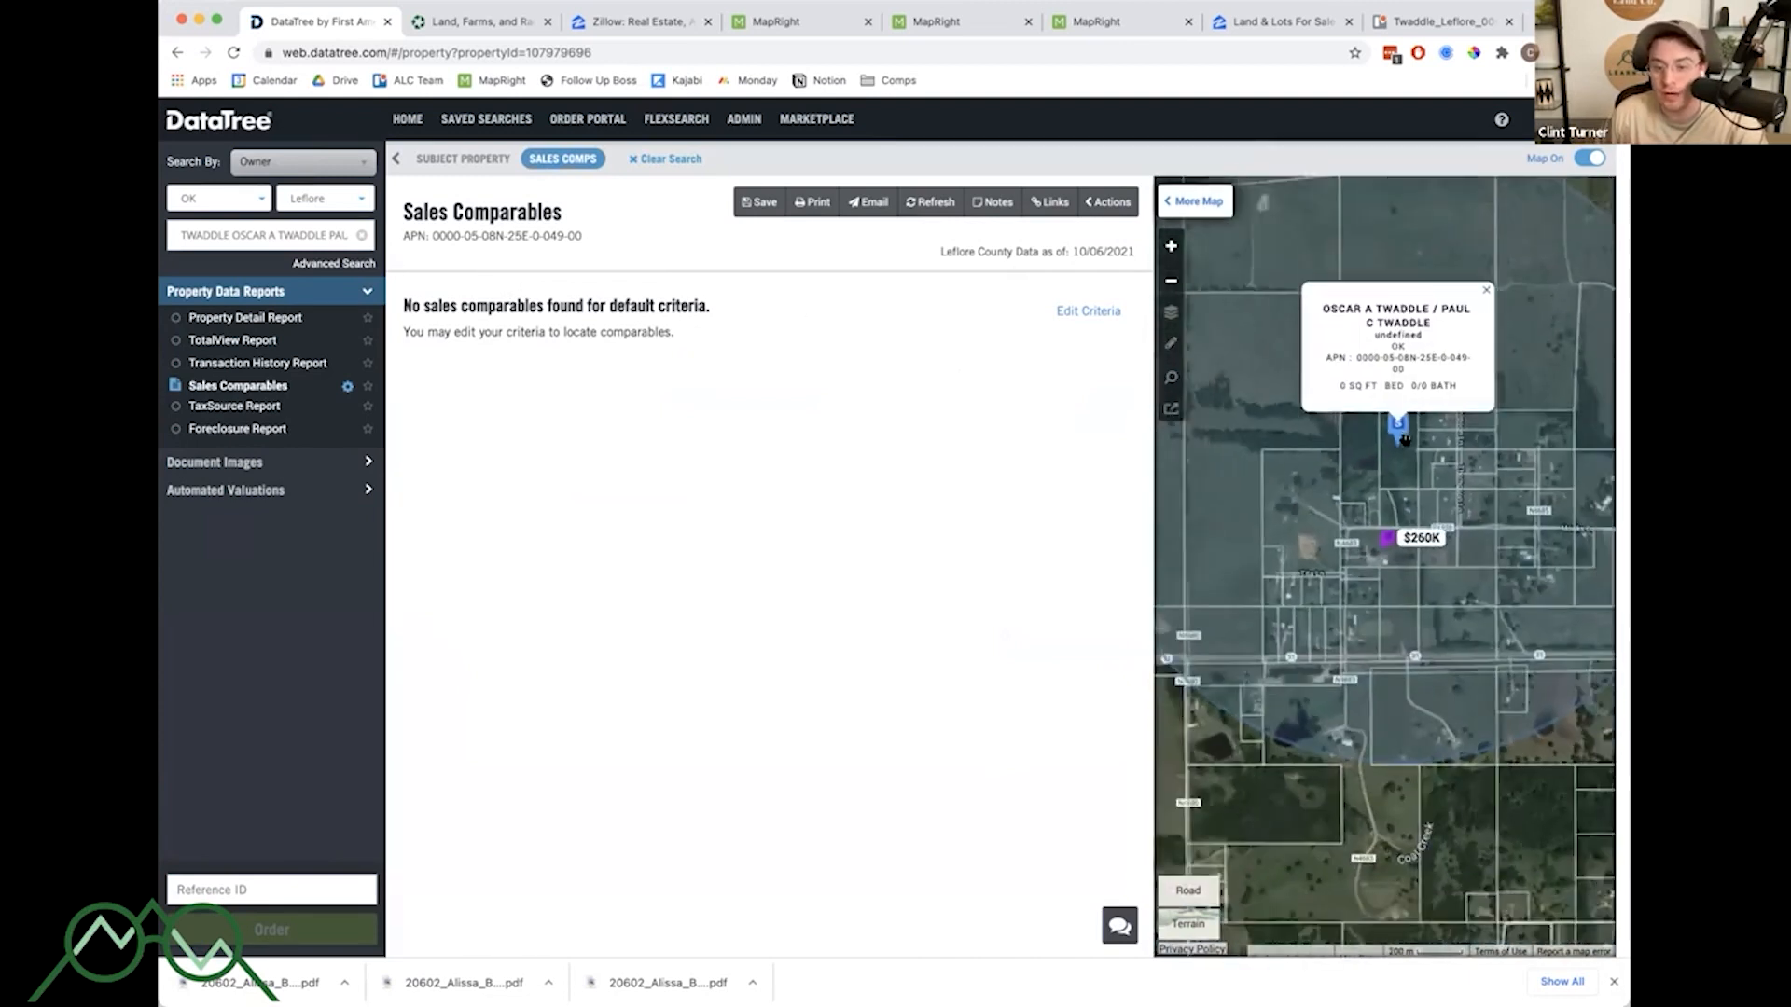
{"action": "scroll", "coordinate": [1403, 439], "scroll_direction": "down", "scroll_amount": 2}
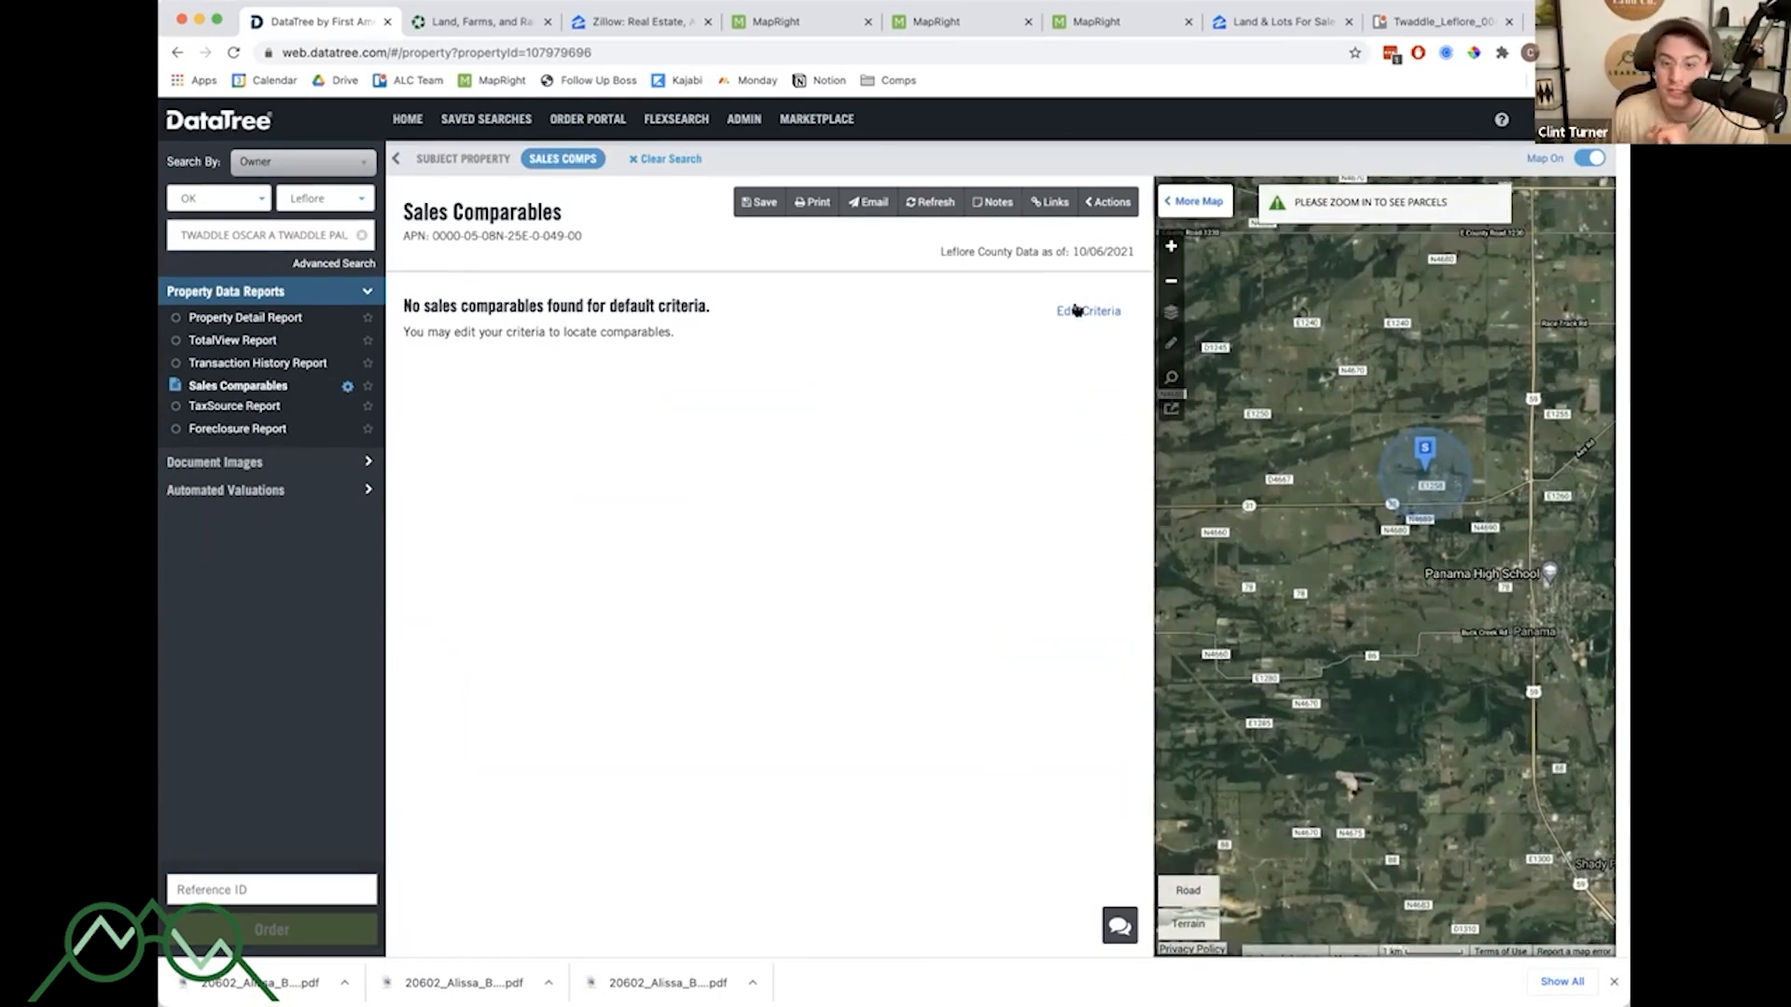
- Edit the sales comparables criteria, setting distance from subject to 10 and months back to 12
{"action": "left_click", "coordinate": [1078, 311]}
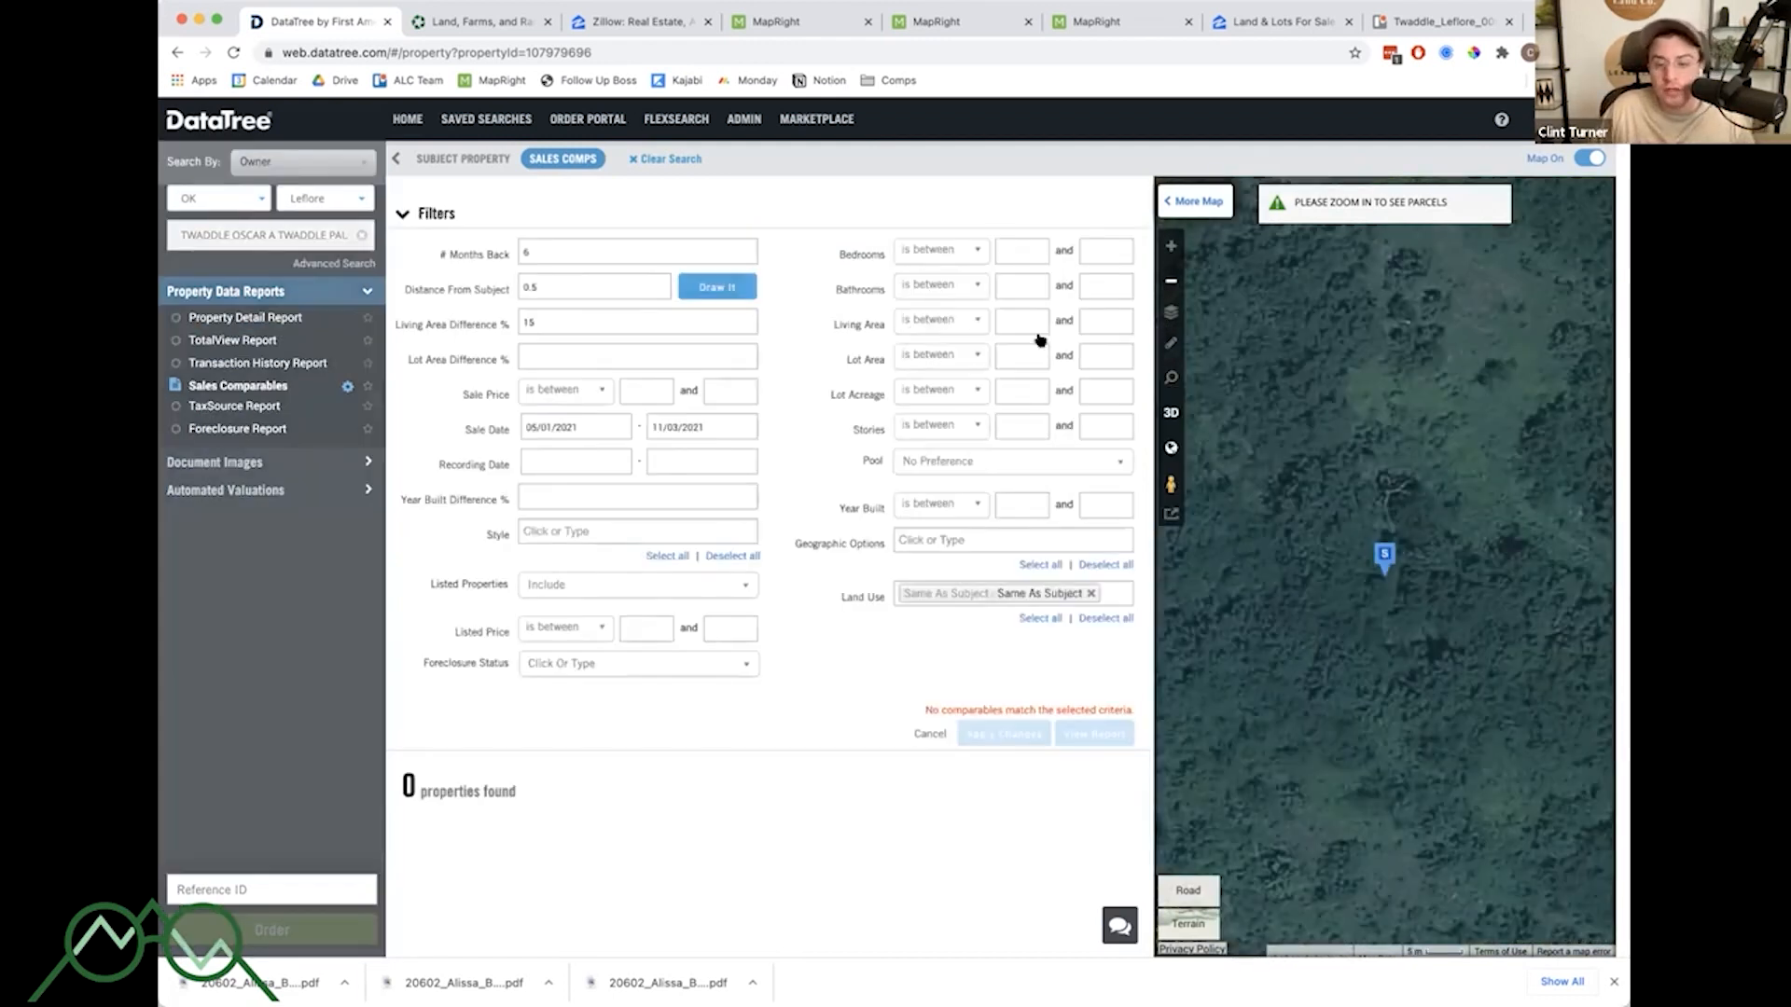
{"action": "scroll", "coordinate": [1407, 483], "scroll_direction": "down", "scroll_amount": 5}
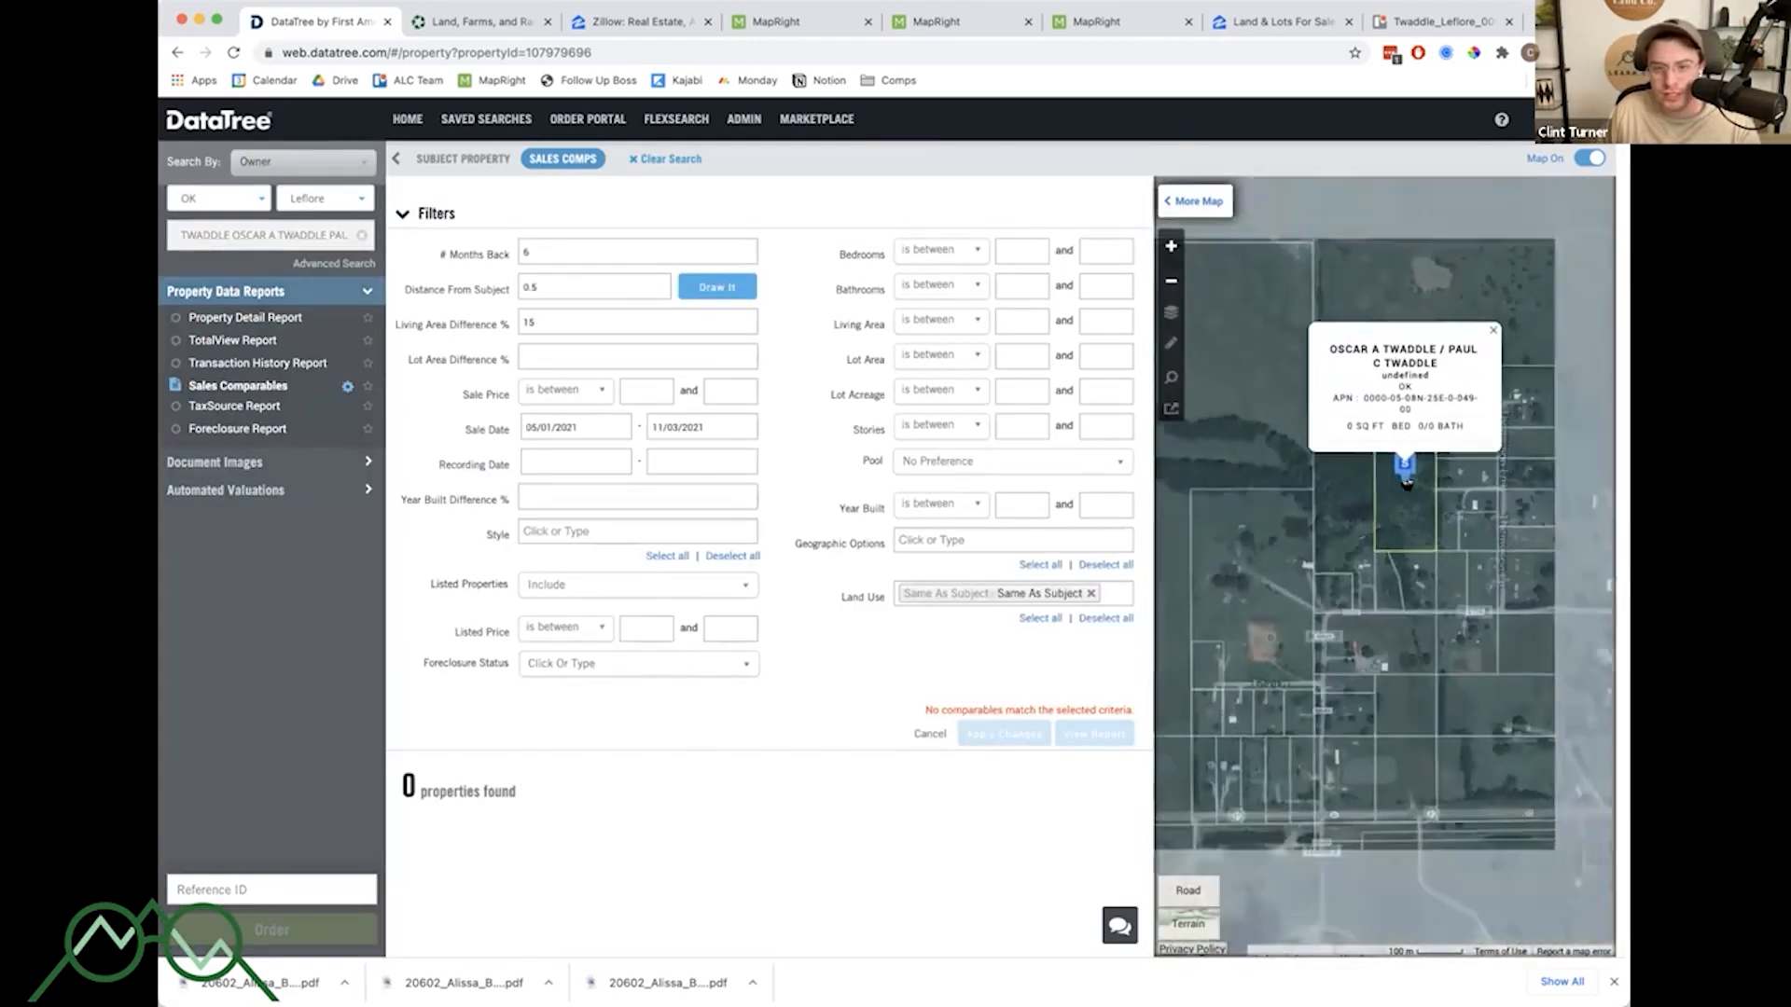
{"action": "scroll", "coordinate": [1458, 503], "scroll_direction": "down", "scroll_amount": 4}
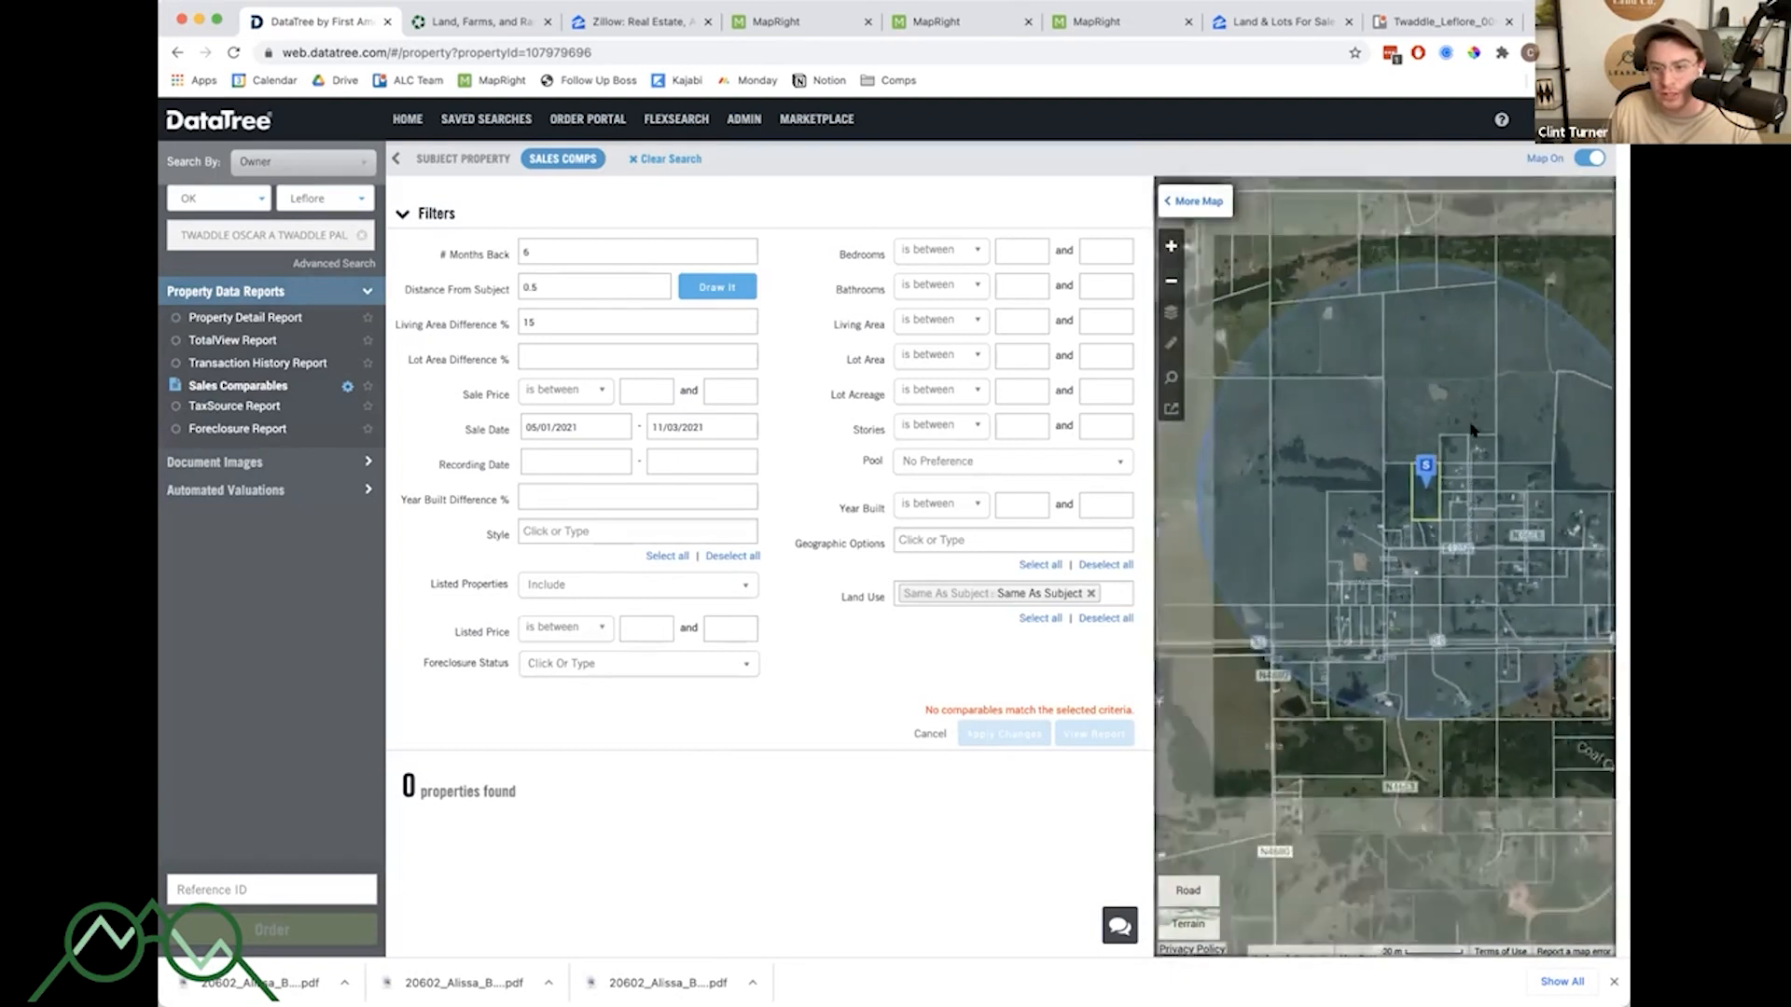
{"action": "scroll", "coordinate": [1445, 413], "scroll_direction": "down", "scroll_amount": 2}
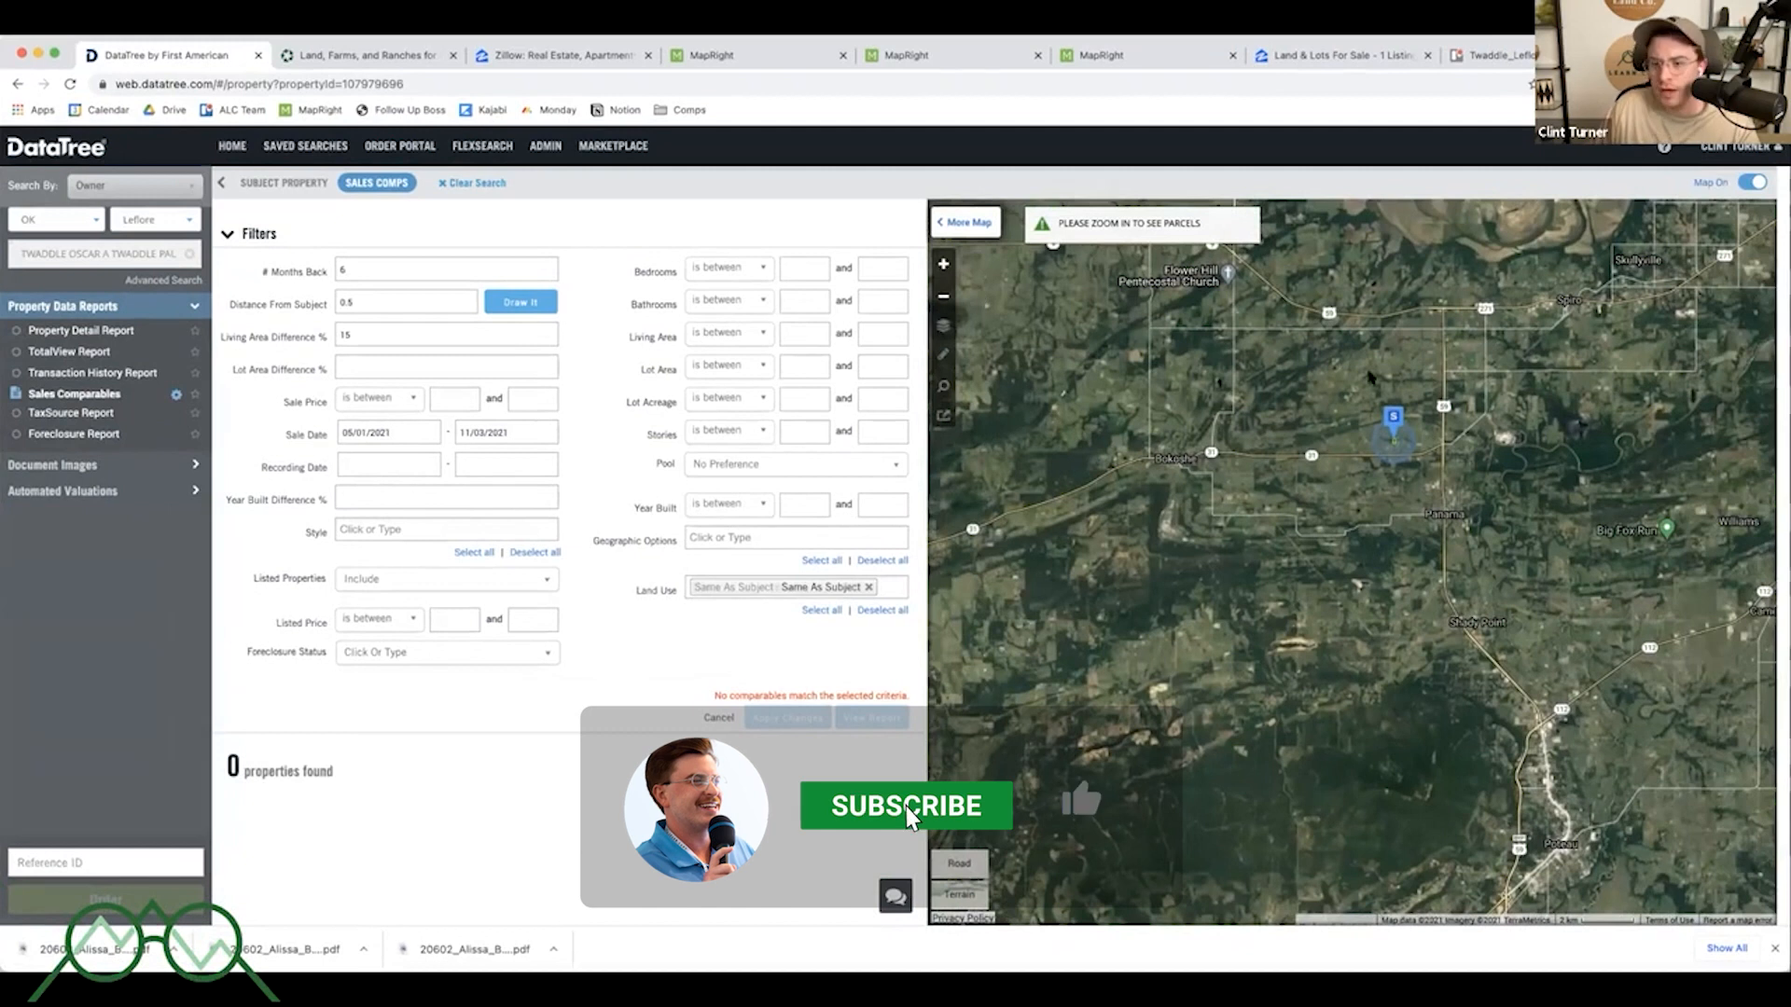
{"action": "left_click_drag", "start_coordinate": [1304, 337], "coordinate": [1311, 392]}
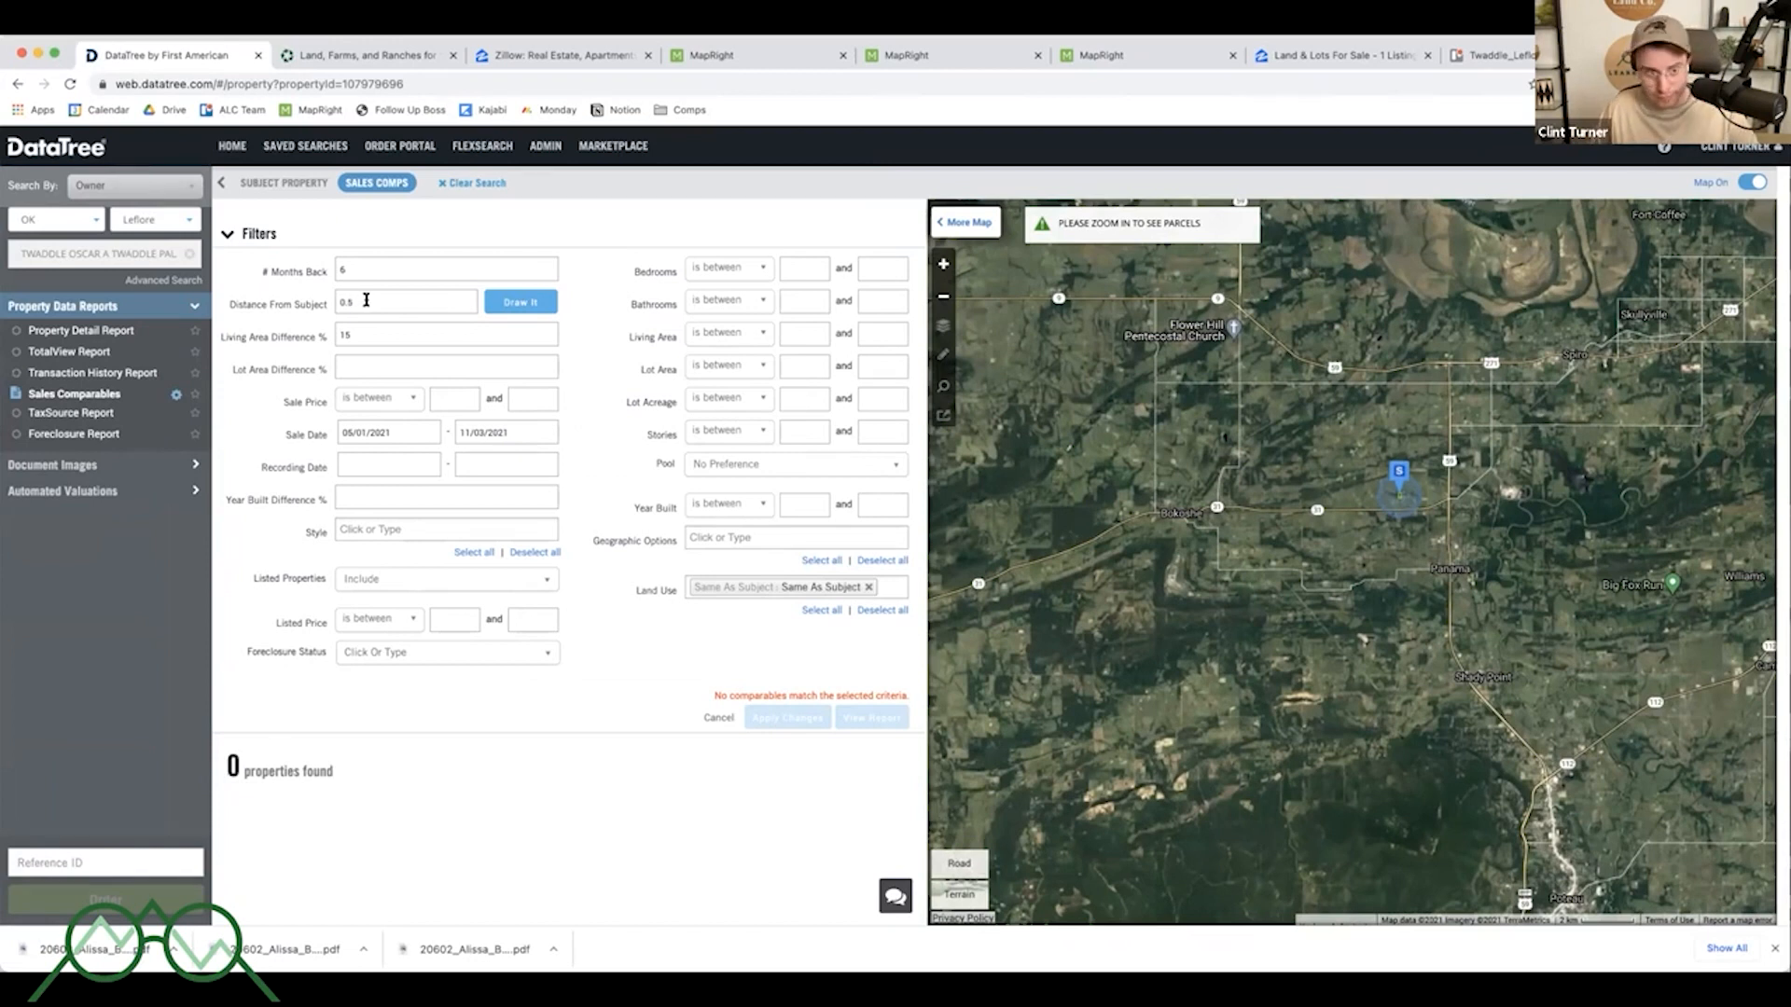
{"action": "type", "text": "10"}
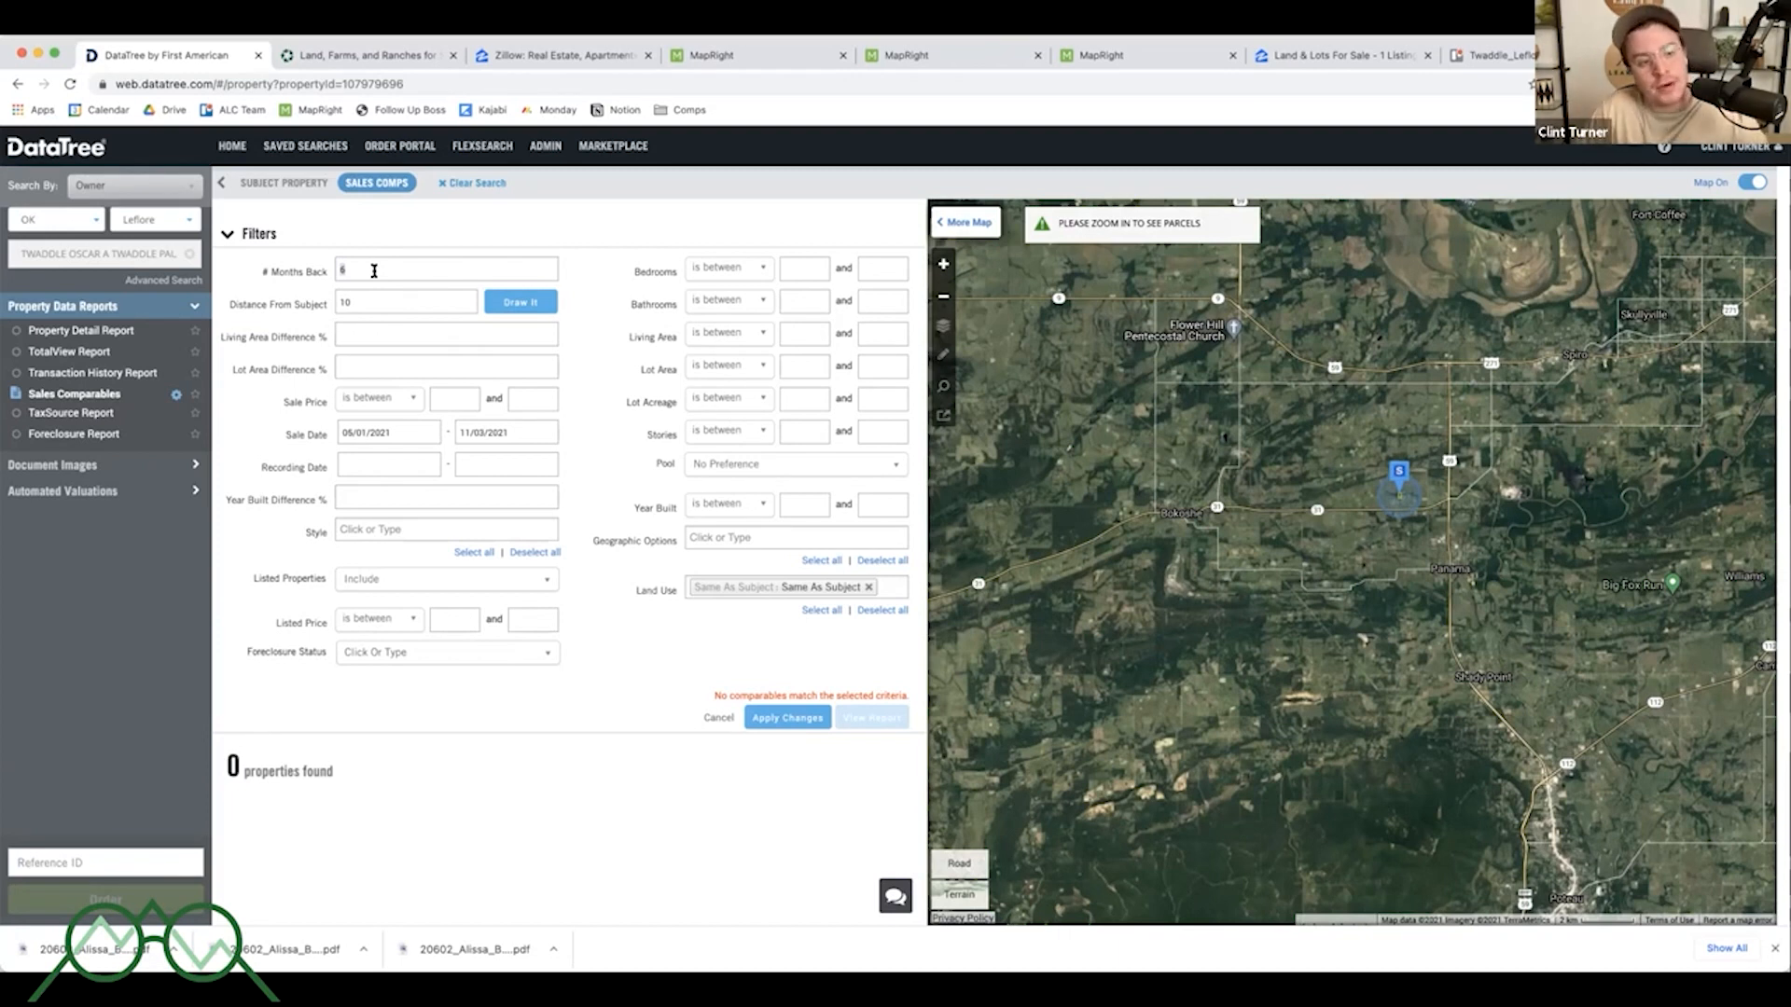
{"action": "type", "text": "12"}
{"action": "left_click", "coordinate": [579, 287]}
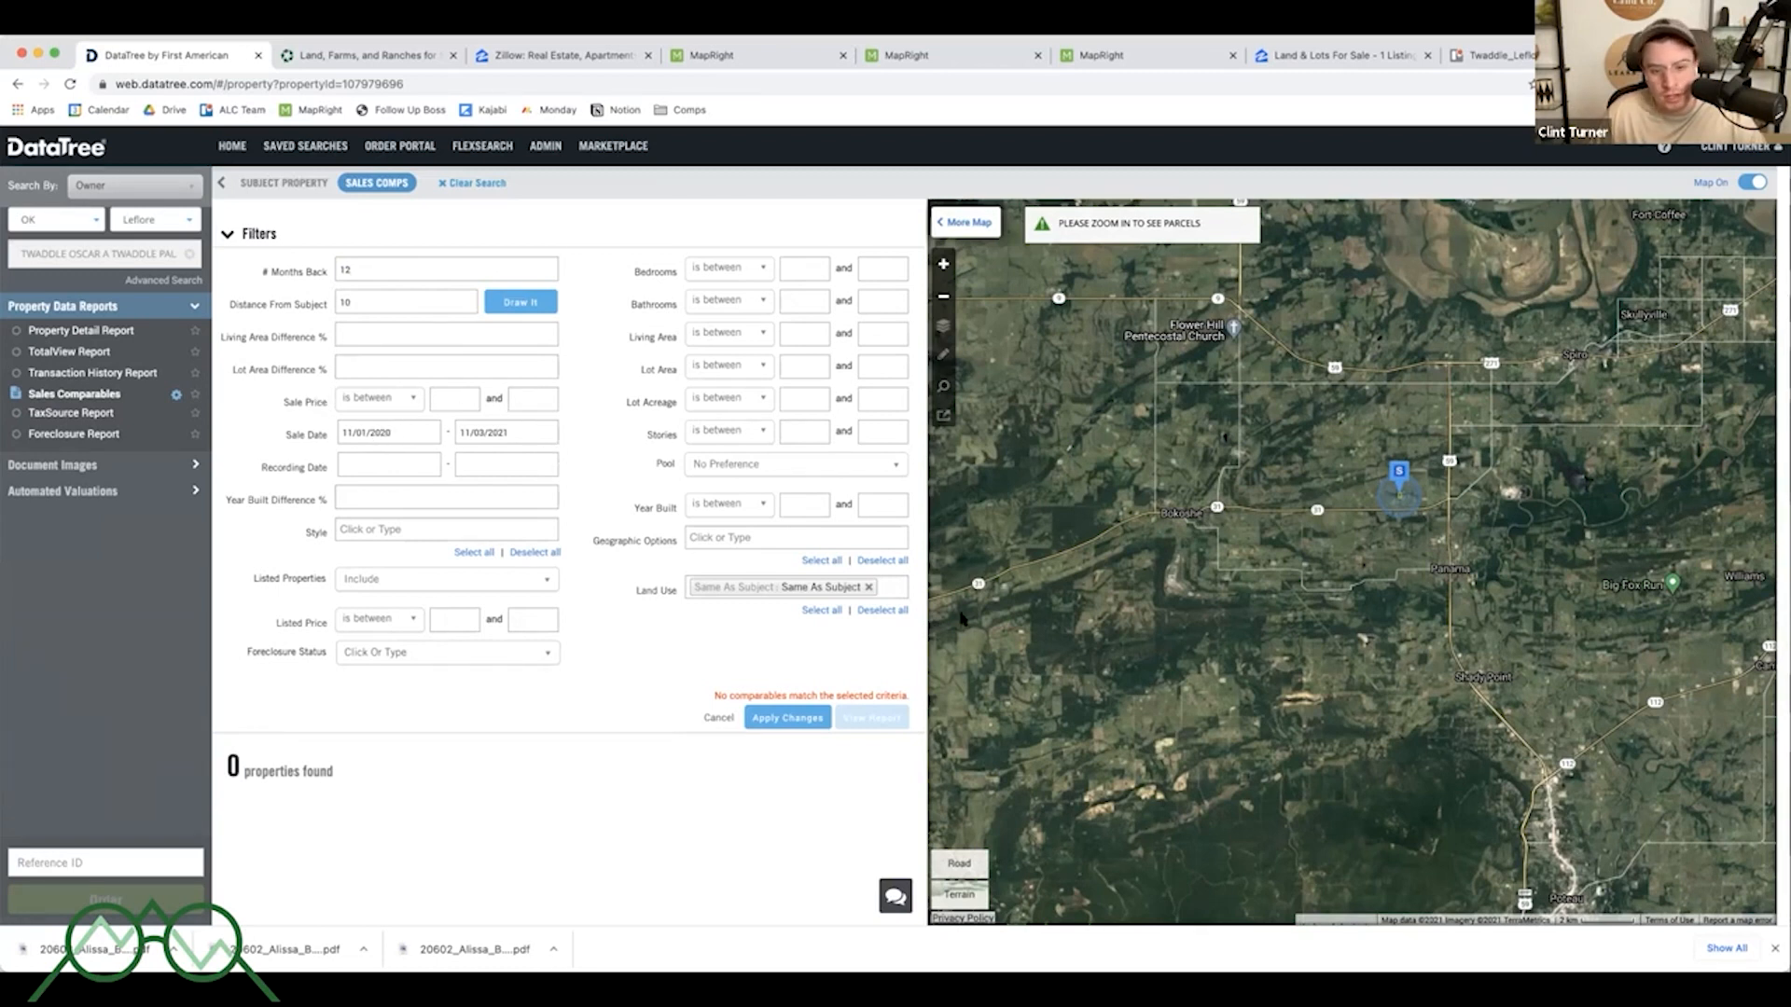
- Replace the Same As Subject land use filter with all Vacant Land Type options
{"action": "left_click", "coordinate": [883, 585]}
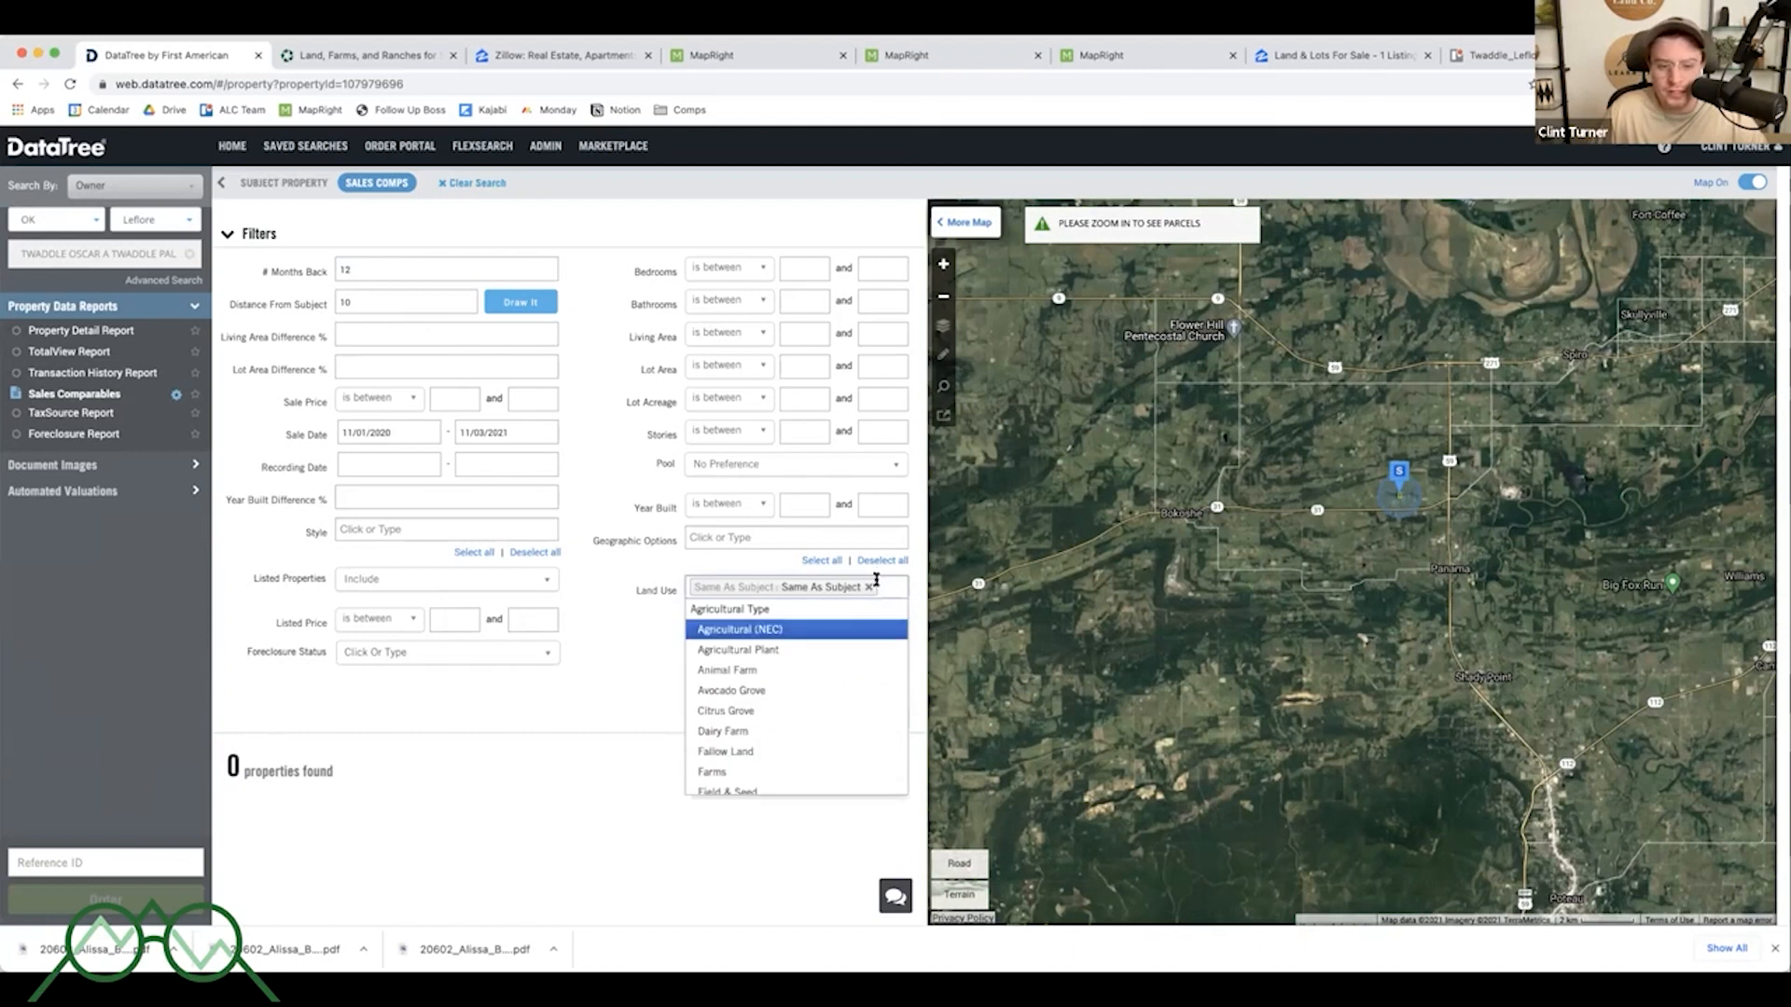
{"action": "left_click", "coordinate": [868, 589]}
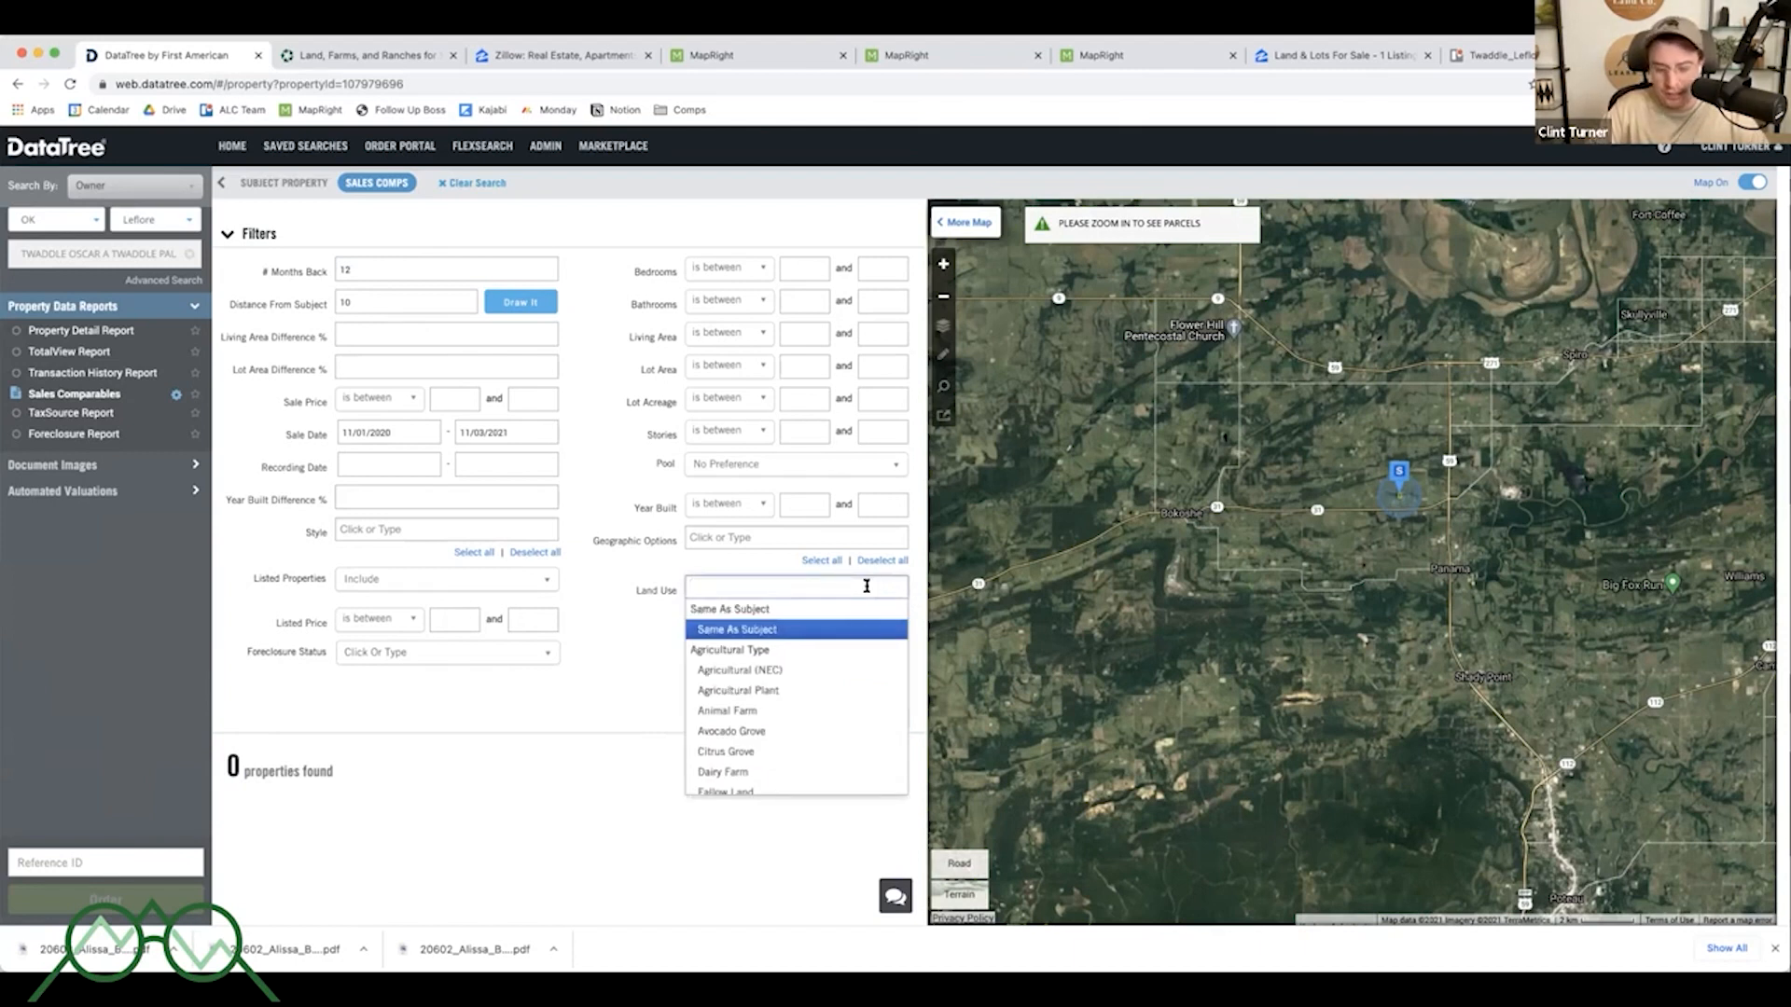
{"action": "type", "text": "vac"}
{"action": "left_click", "coordinate": [733, 609]}
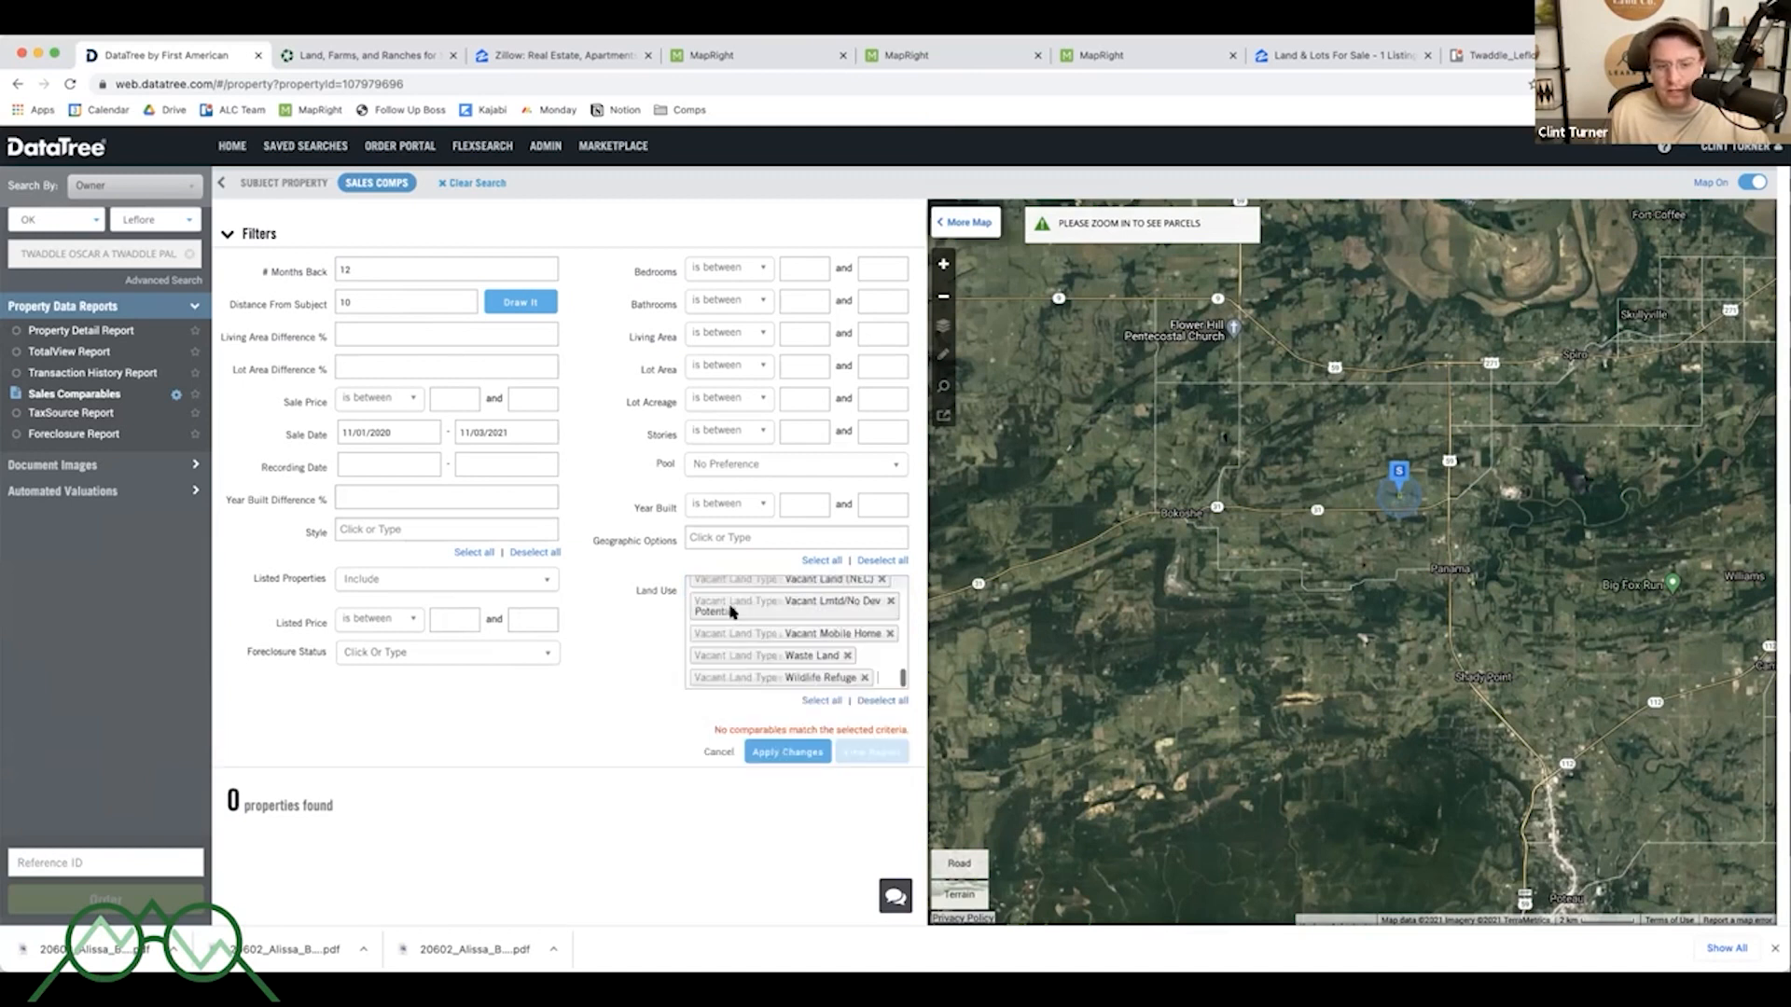
{"action": "scroll", "coordinate": [797, 611], "scroll_direction": "up", "scroll_amount": 10}
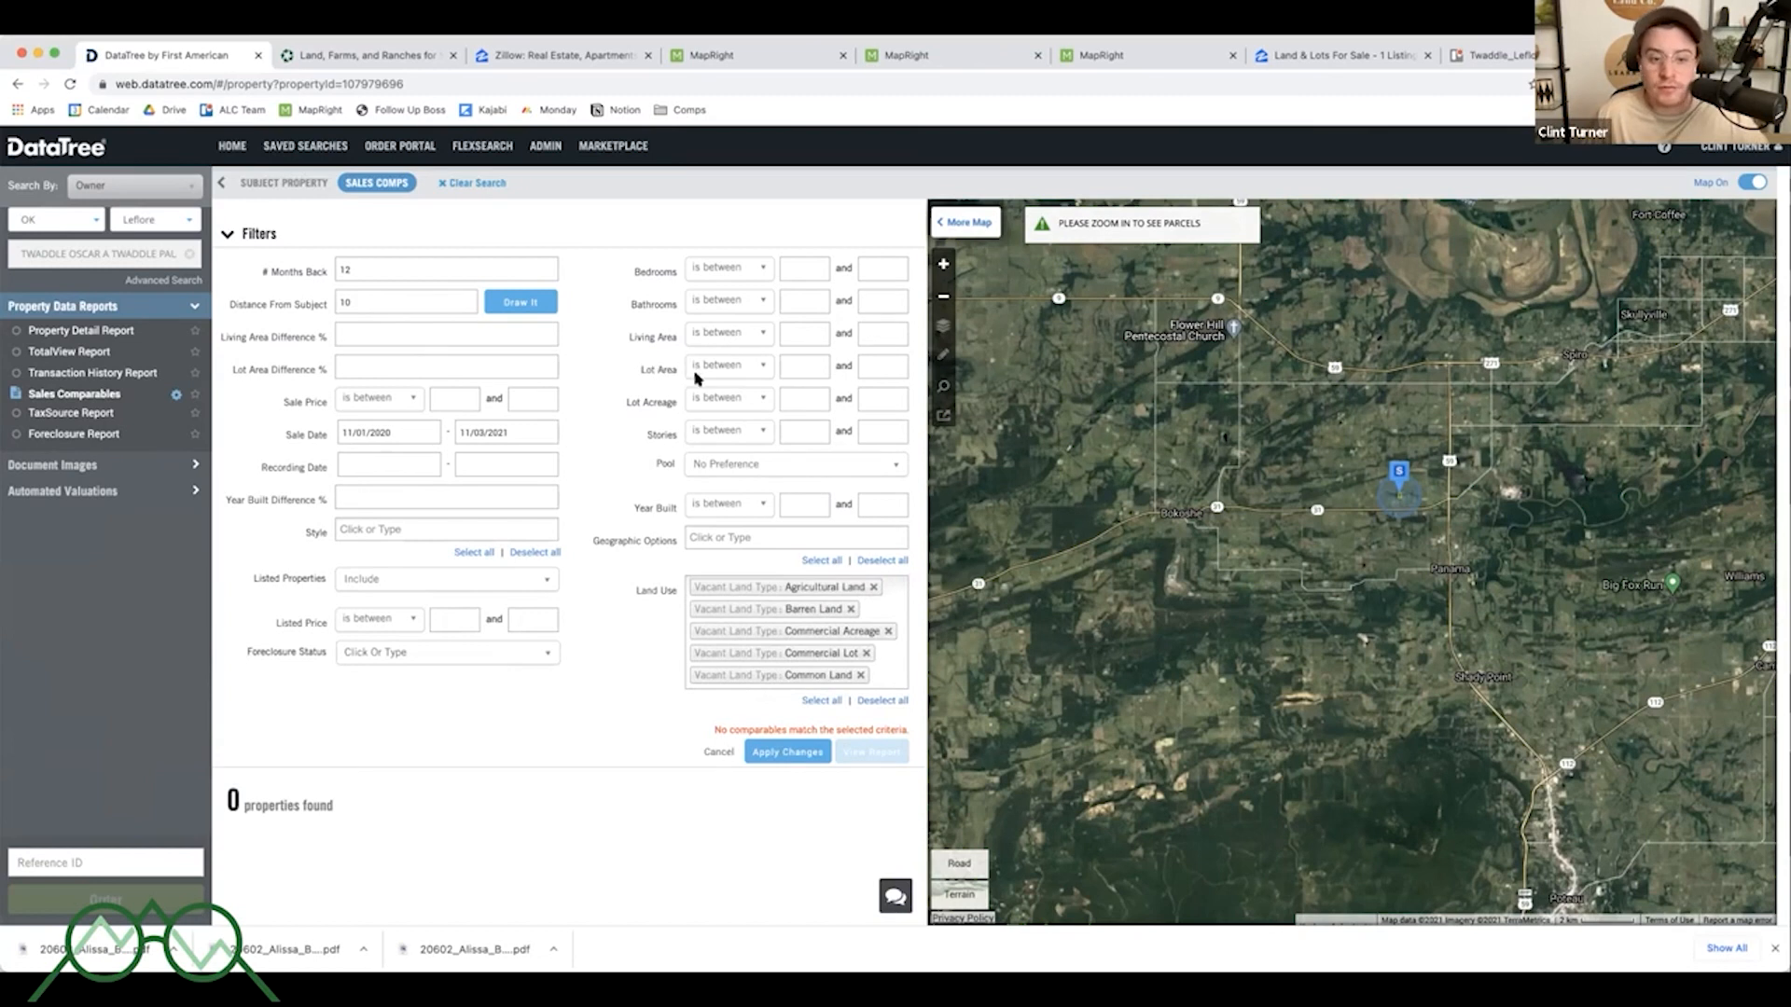
- Set the lot acreage range from 2 to 10
{"action": "left_click", "coordinate": [818, 403]}
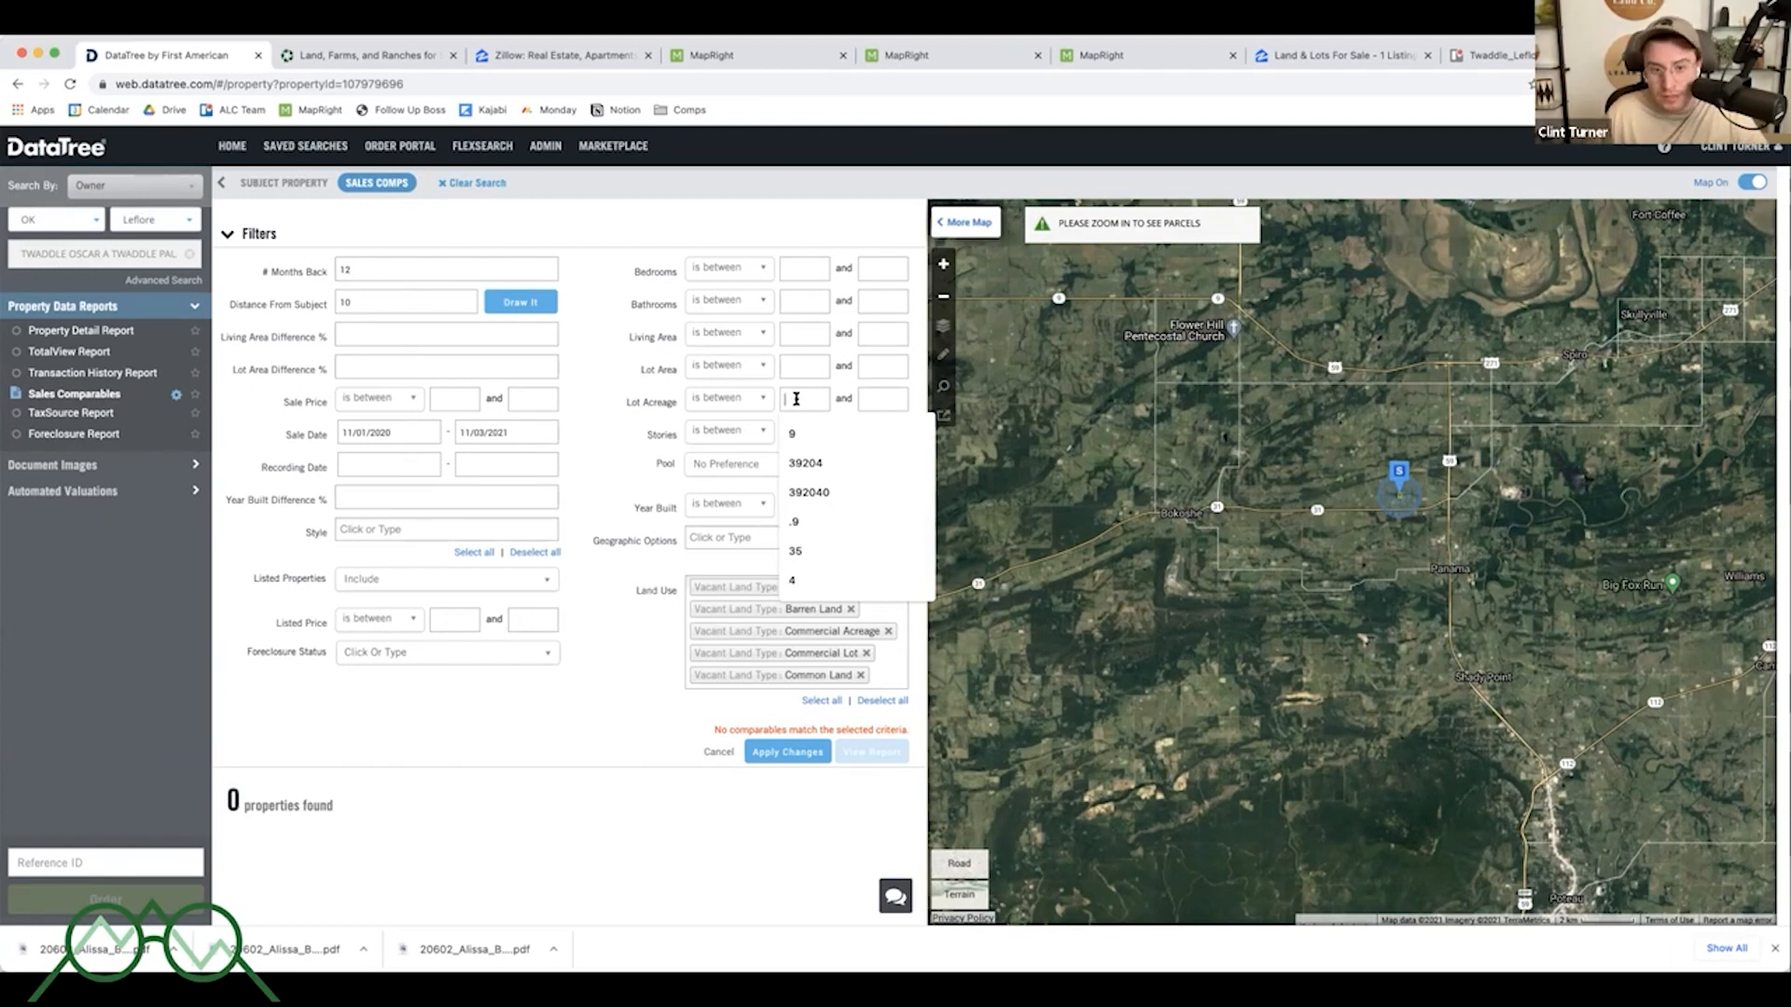
{"action": "type", "text": "2"}
{"action": "left_click", "coordinate": [876, 396]}
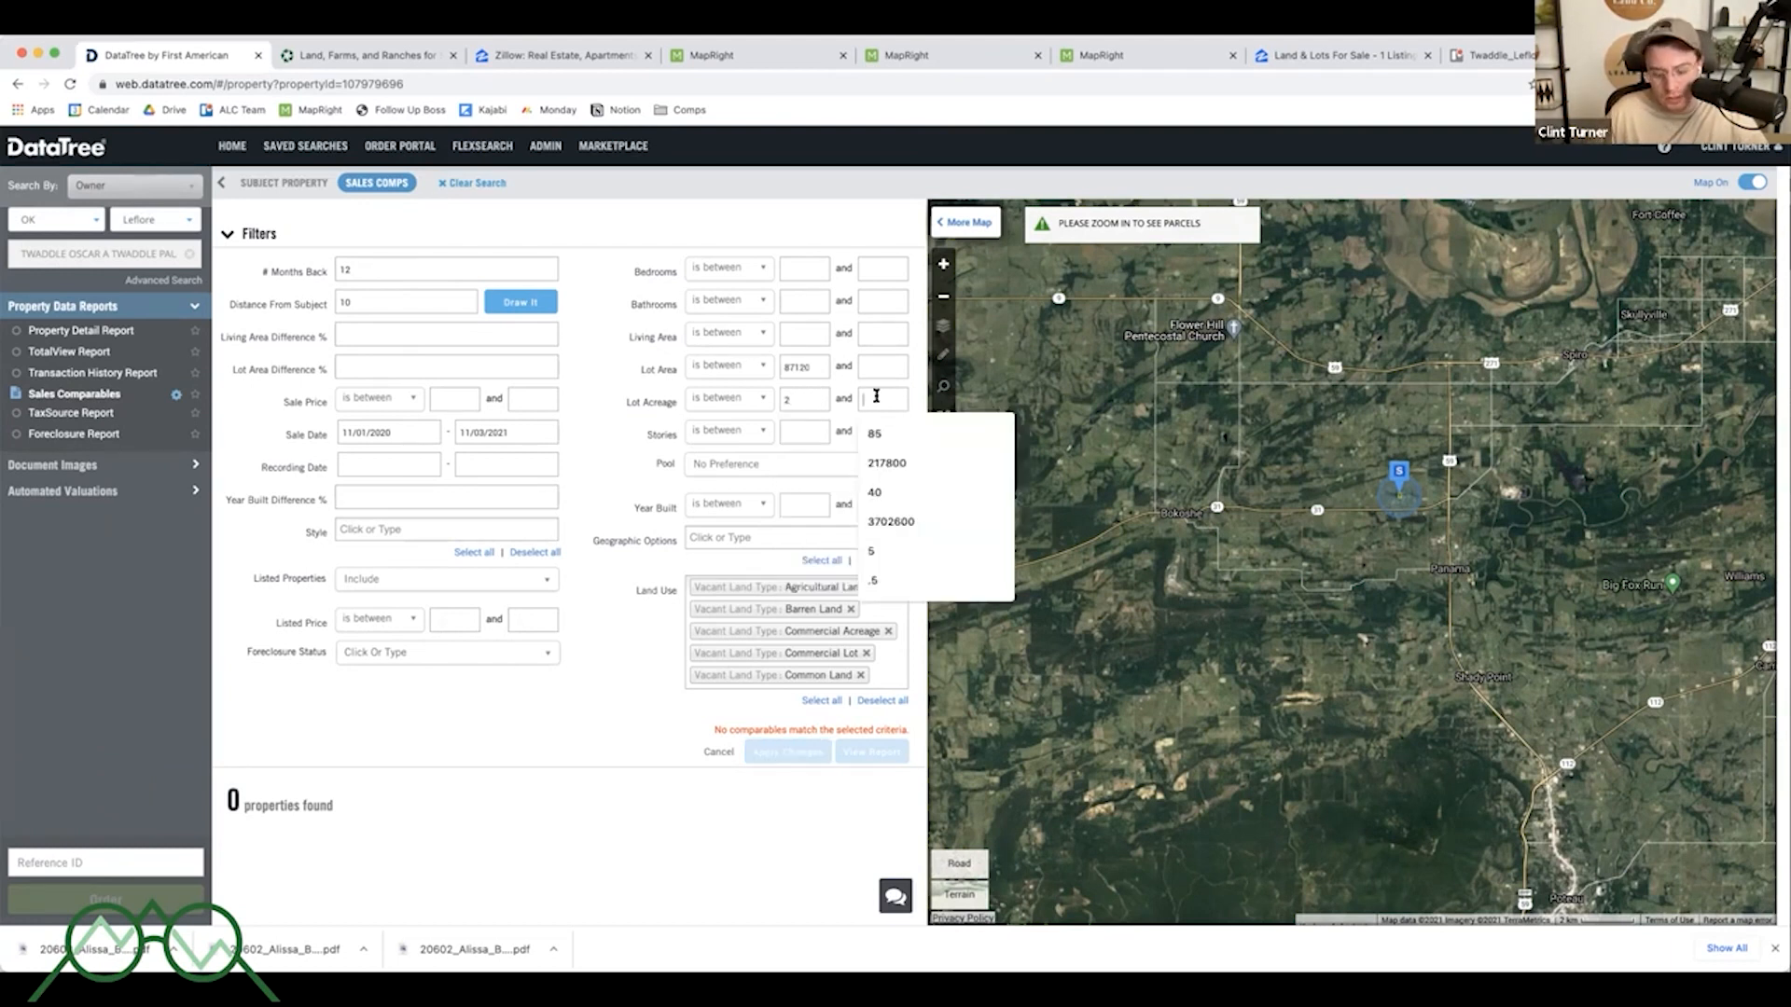
{"action": "type", "text": "10"}
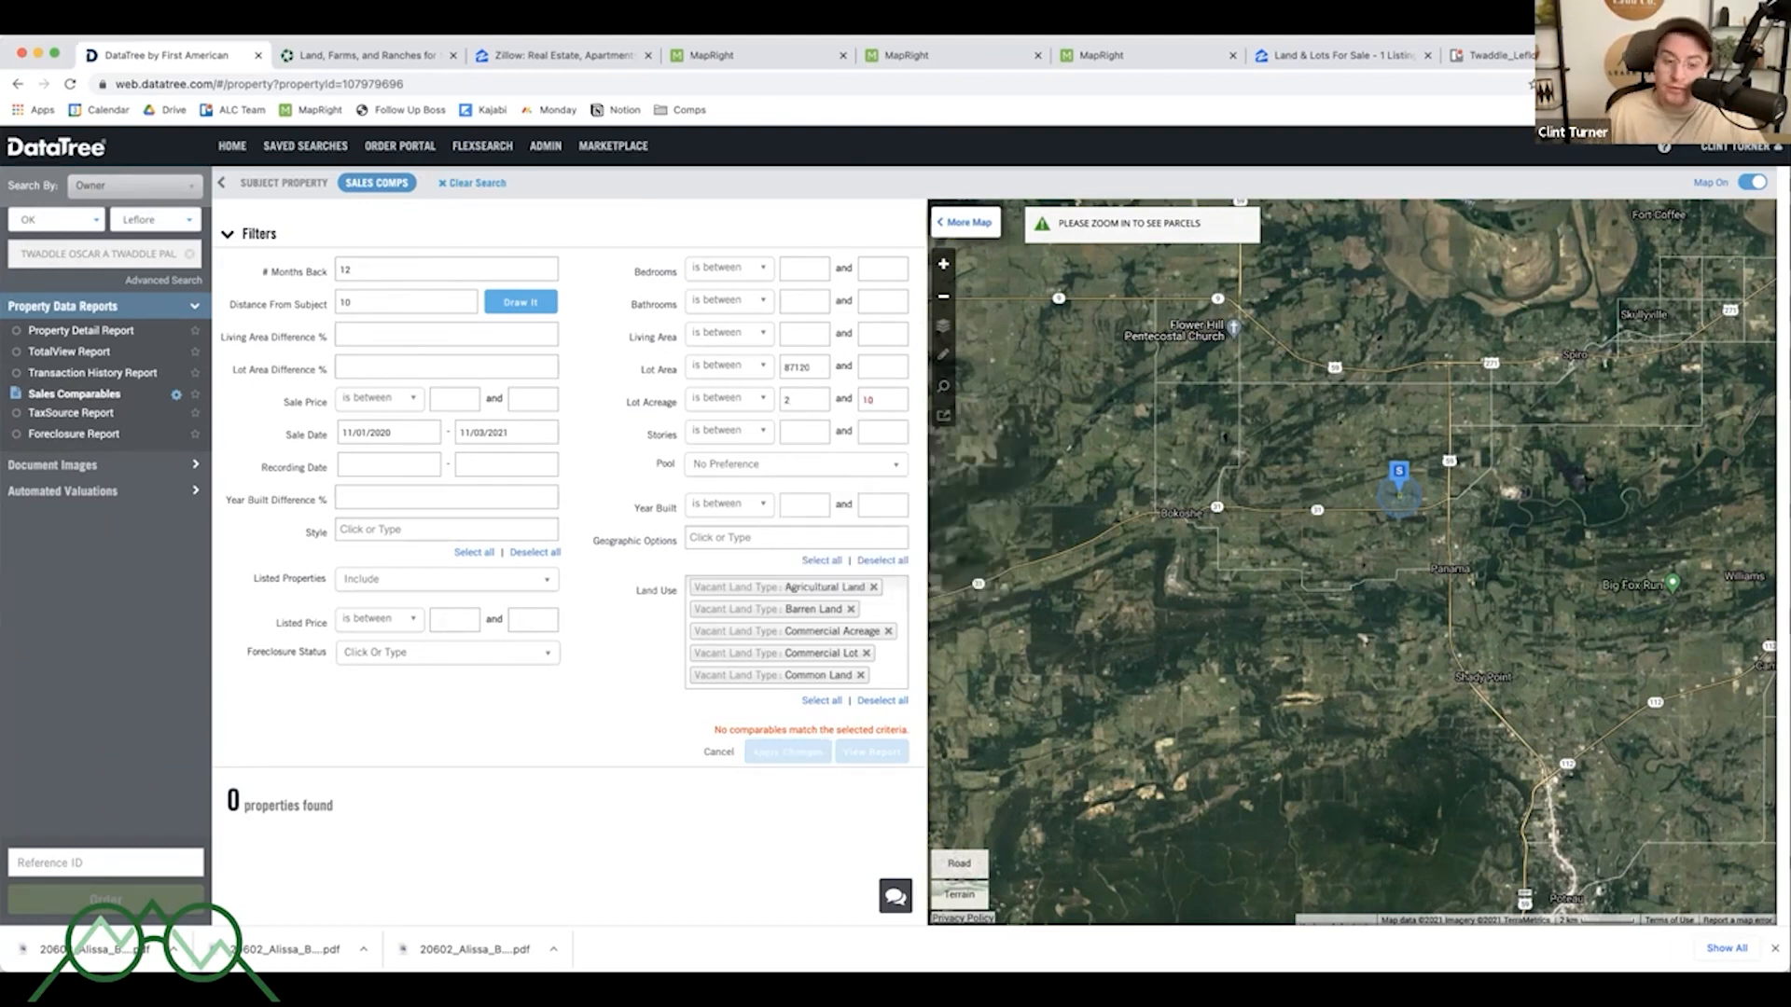
{"action": "left_click", "coordinate": [605, 381]}
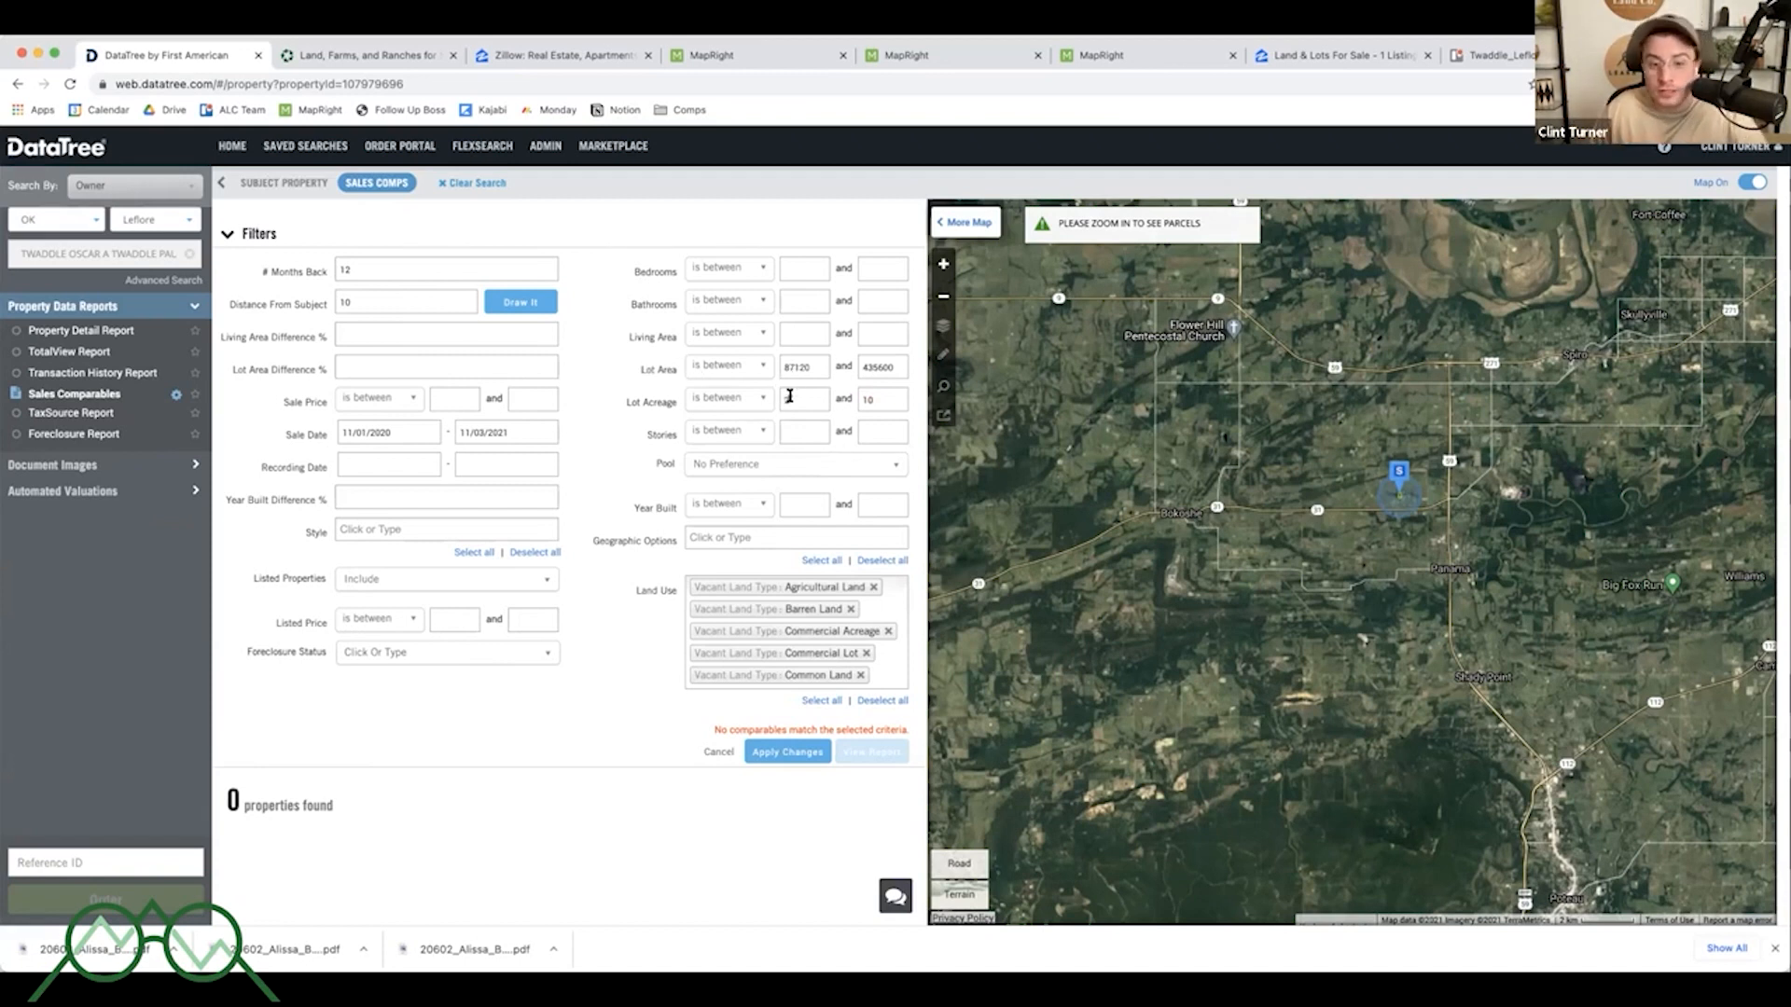
- Clear the lot acreage range, set lot area from 2 to 10 instead, and apply the changes
{"action": "key", "text": "BackSpace"}
{"action": "double_click", "coordinate": [880, 400]}
{"action": "key", "text": "BackSpace"}
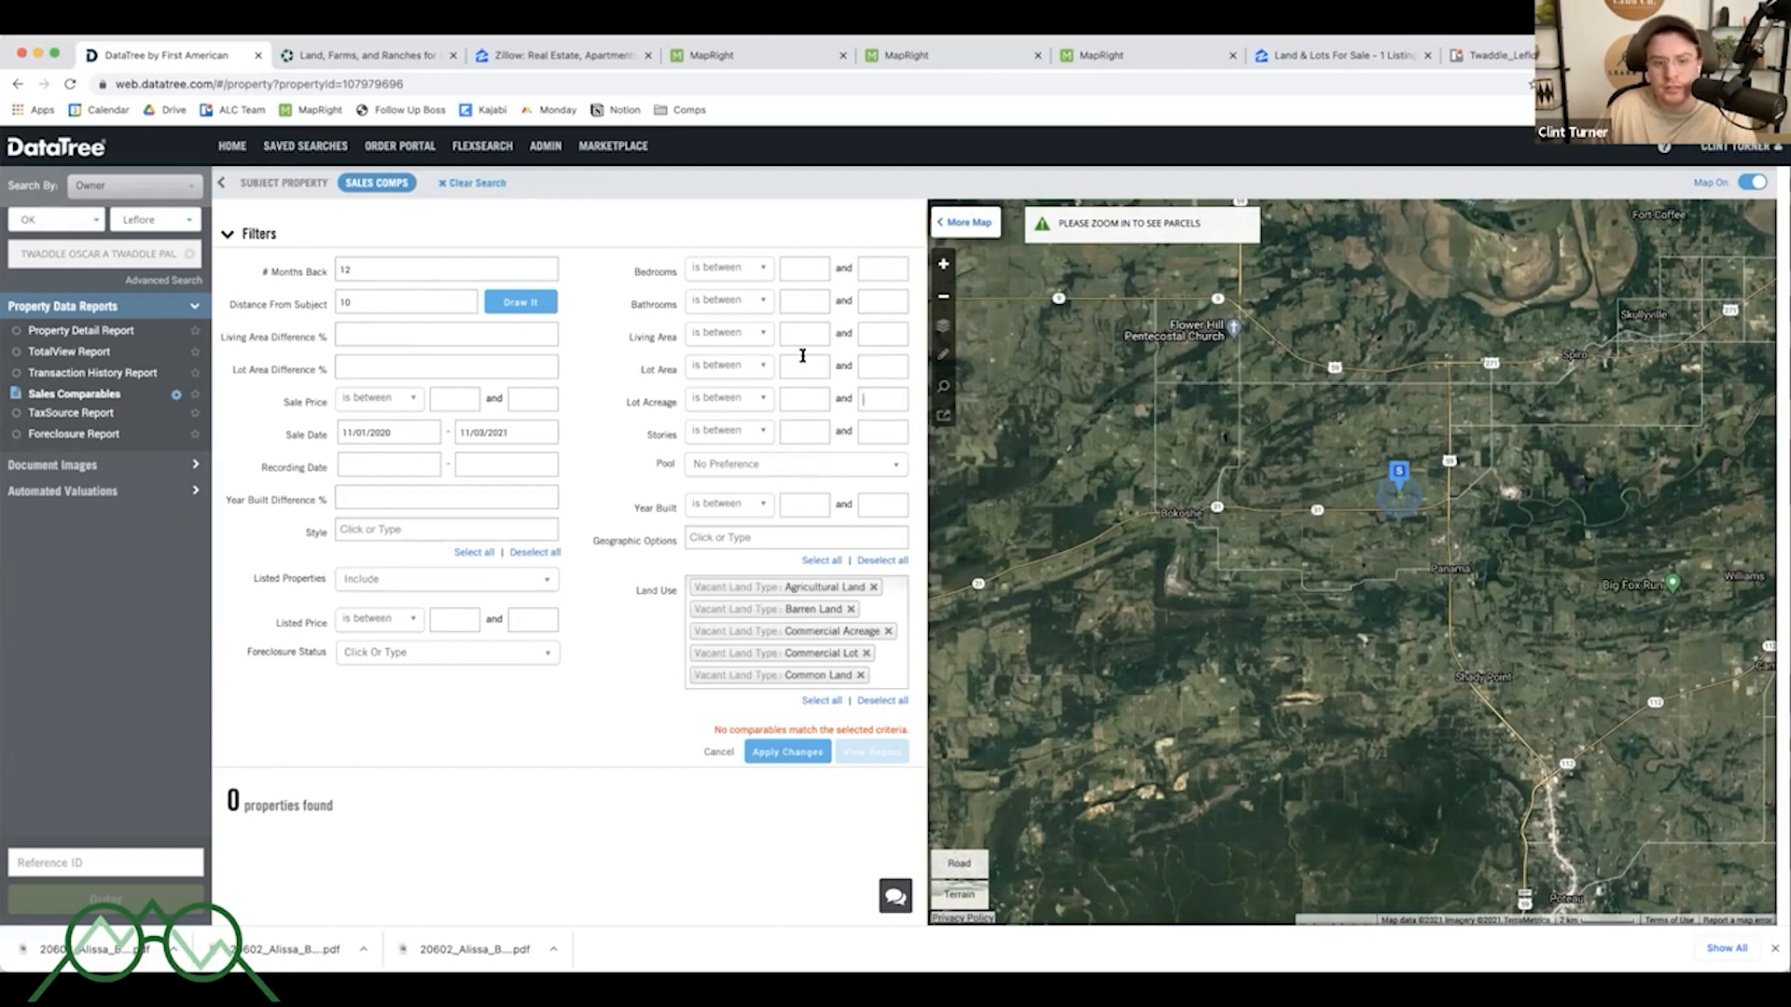
{"action": "left_click", "coordinate": [804, 365]}
{"action": "type", "text": "2"}
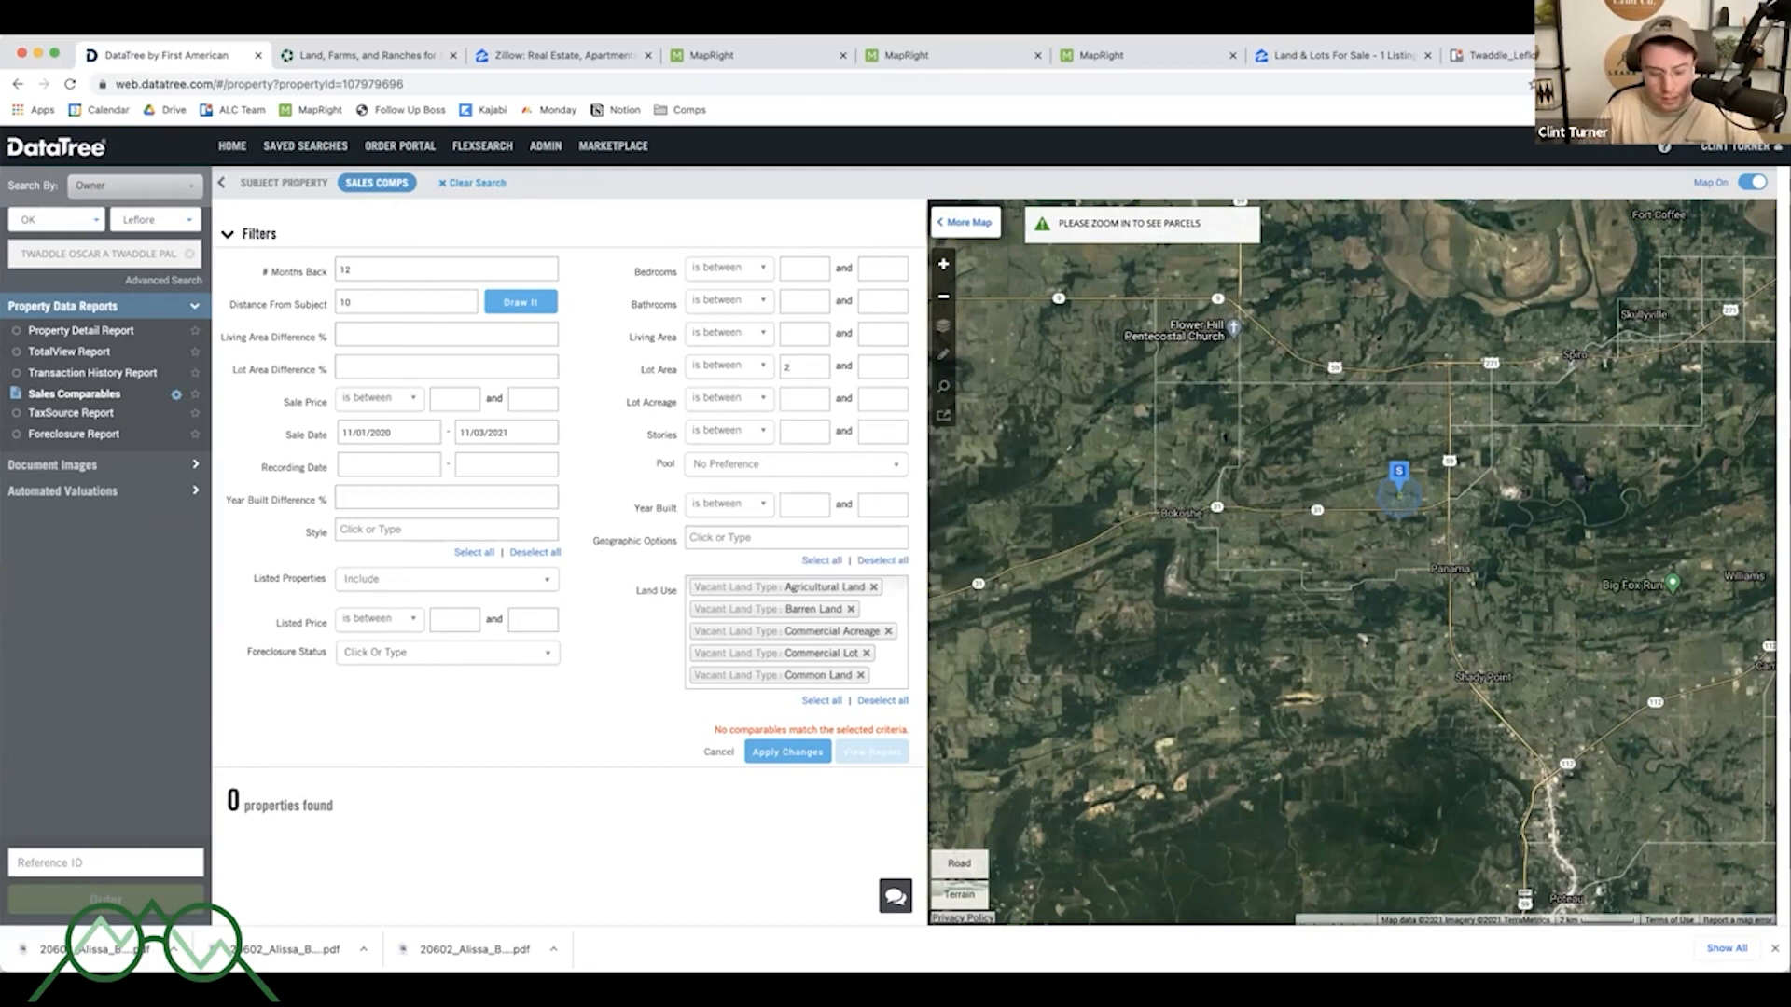
{"action": "key", "text": "Tab"}
{"action": "type", "text": "10"}
{"action": "left_click", "coordinate": [610, 381]}
{"action": "left_click", "coordinate": [779, 752]}
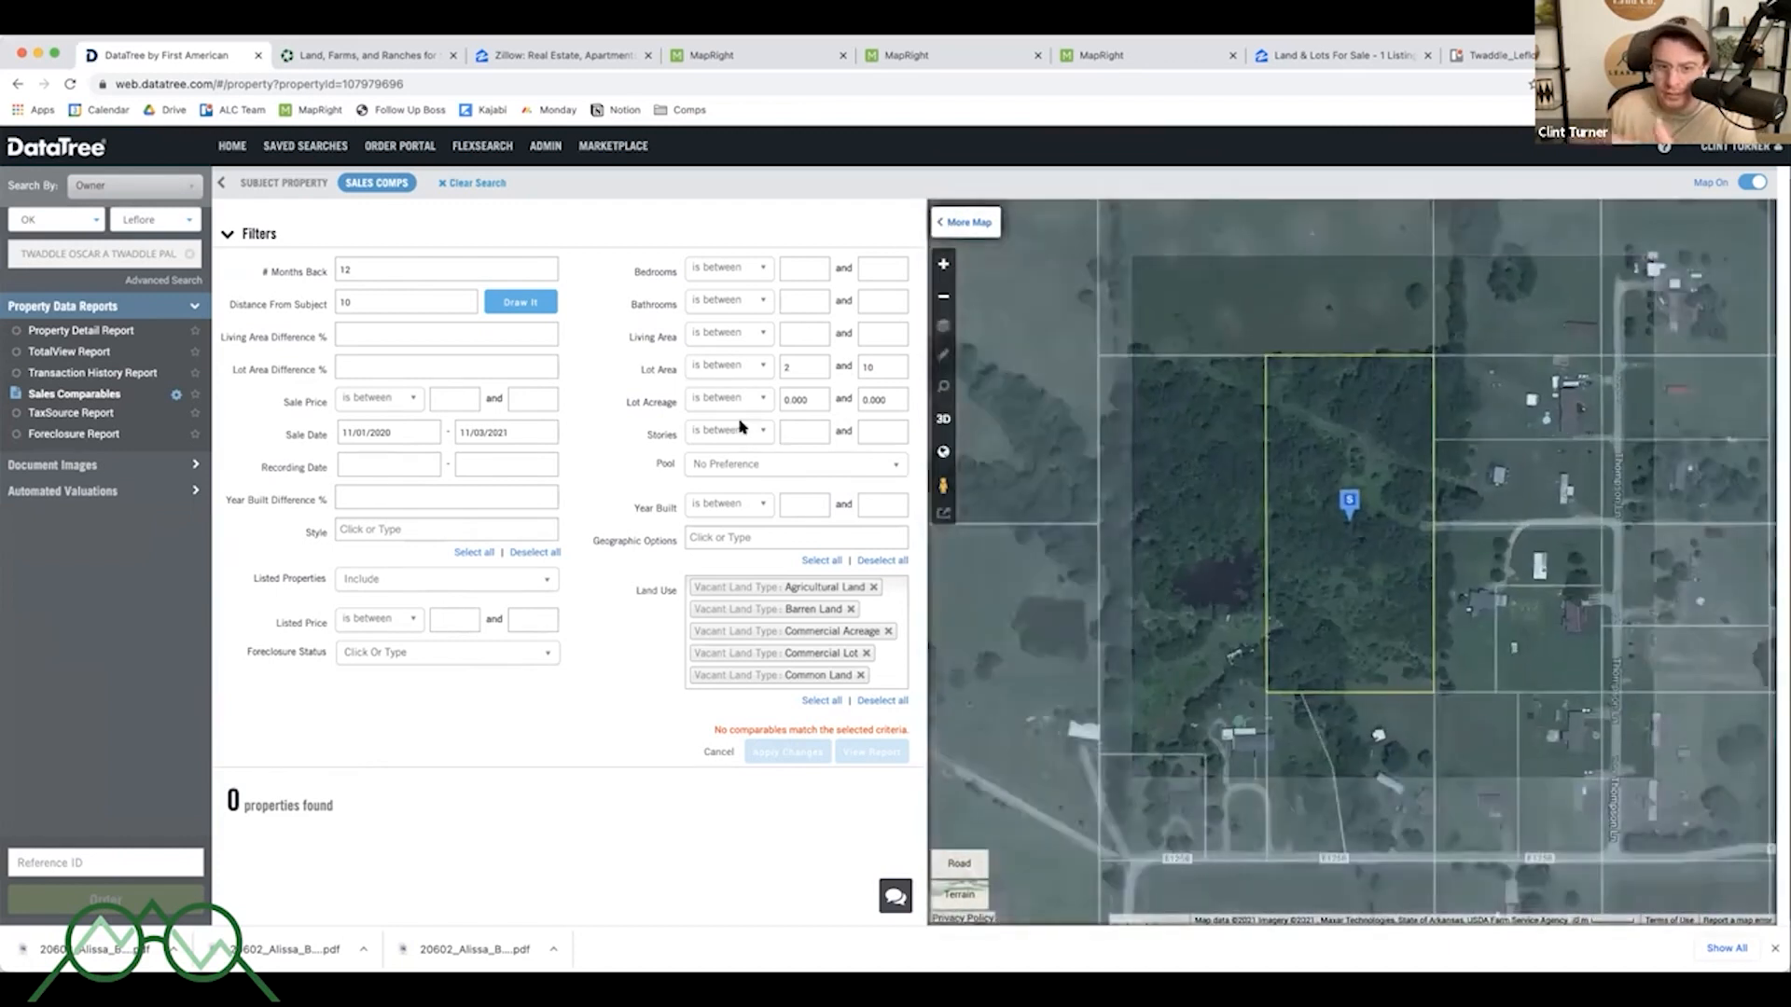
- Set the lot acreage range back to 2 to 10 and apply the changes
{"action": "double_click", "coordinate": [799, 398]}
{"action": "type", "text": "2"}
{"action": "key", "text": "Tab"}
{"action": "type", "text": "10"}
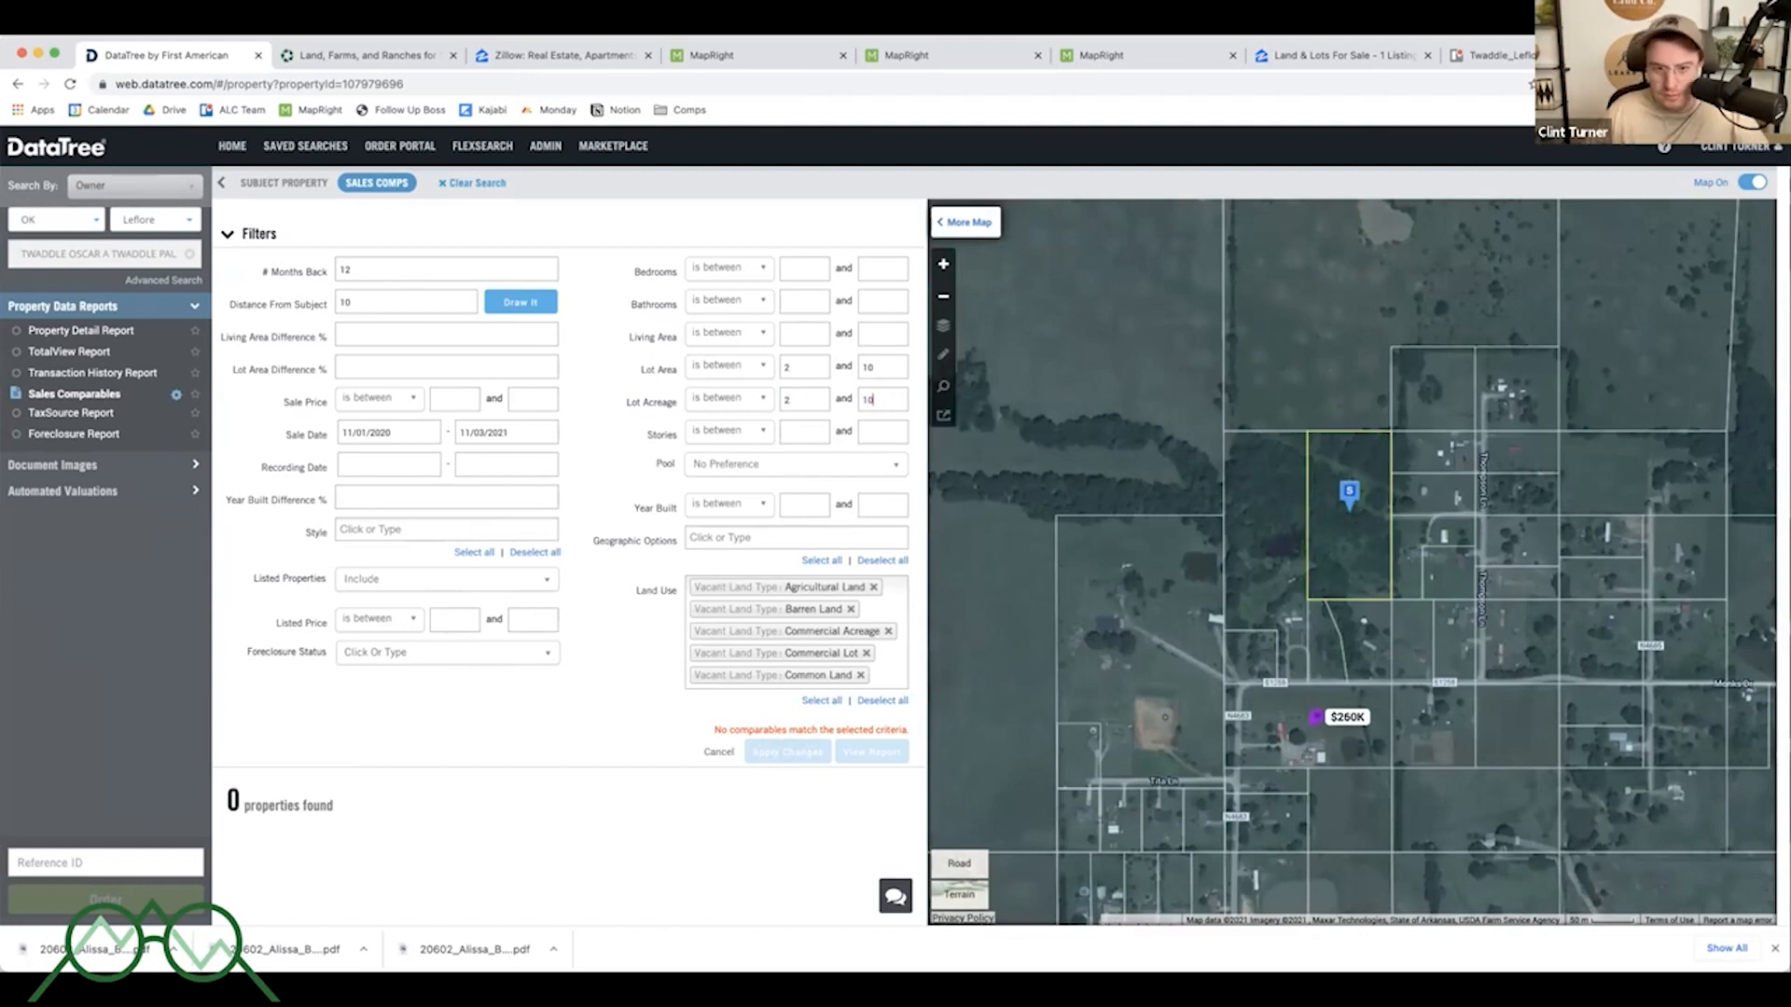
{"action": "left_click", "coordinate": [590, 429]}
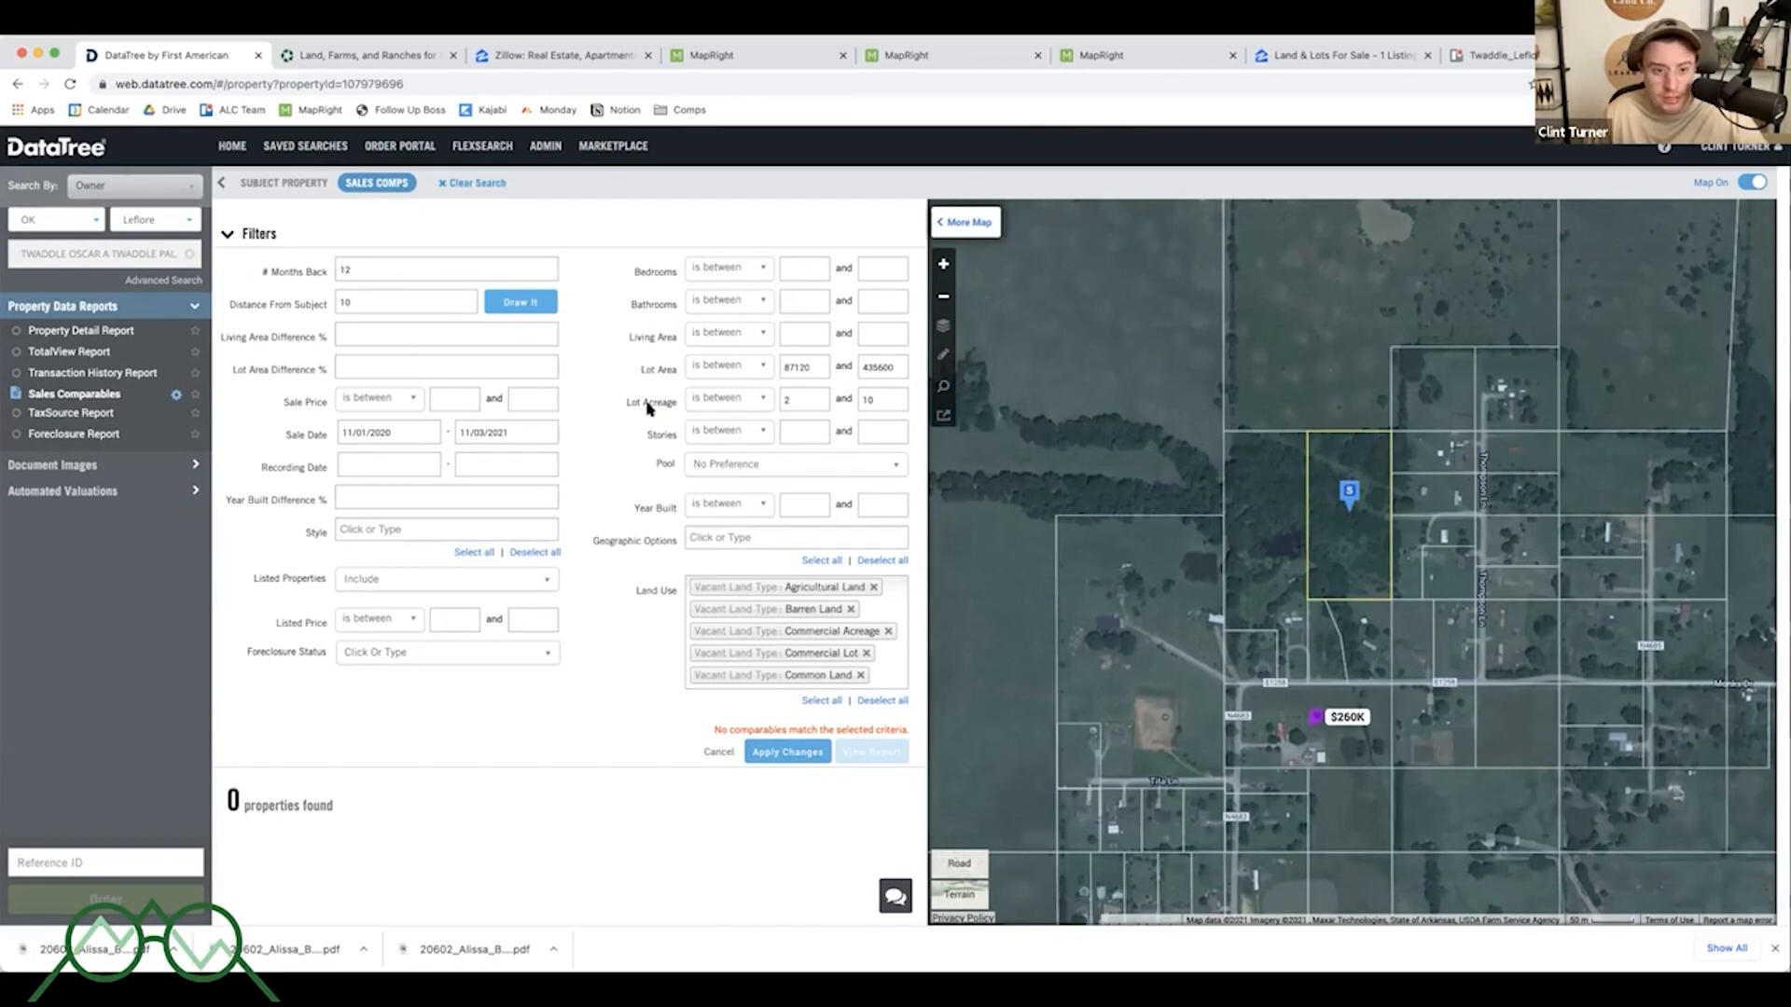
{"action": "left_click", "coordinate": [765, 753]}
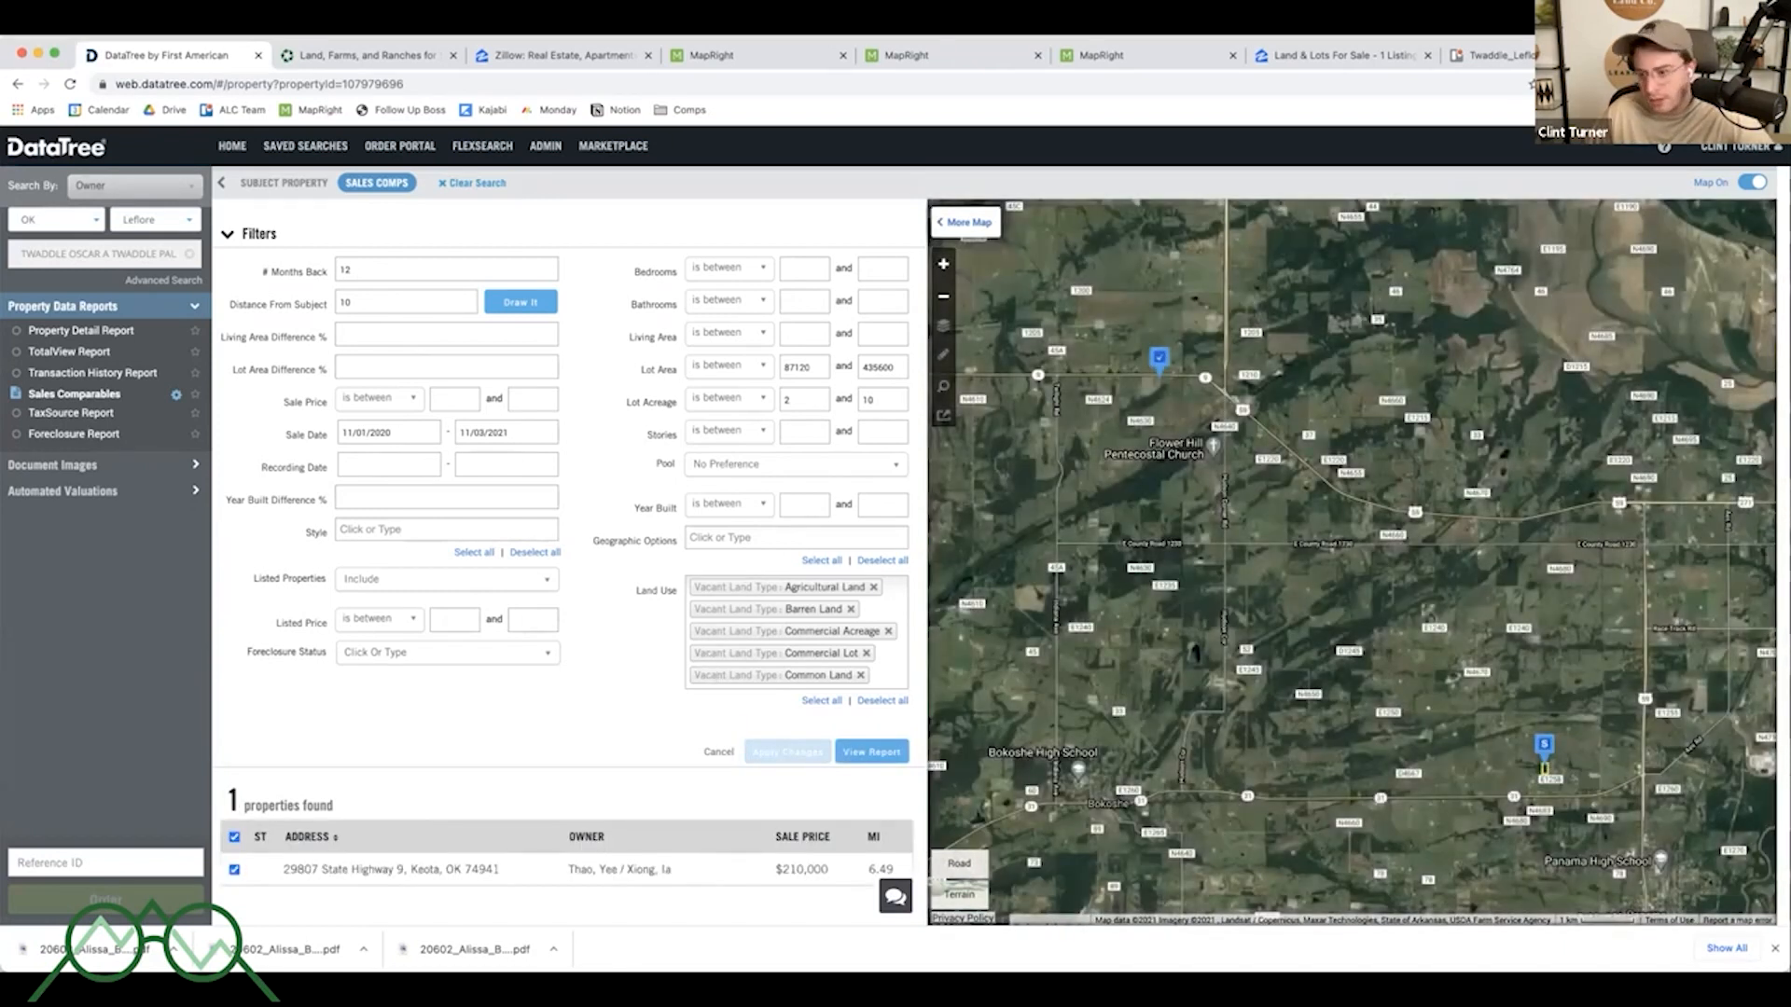
- Widen the search to 24 months back and 20 miles from the subject, then apply the changes
{"action": "left_click_drag", "start_coordinate": [1576, 701], "coordinate": [1532, 675]}
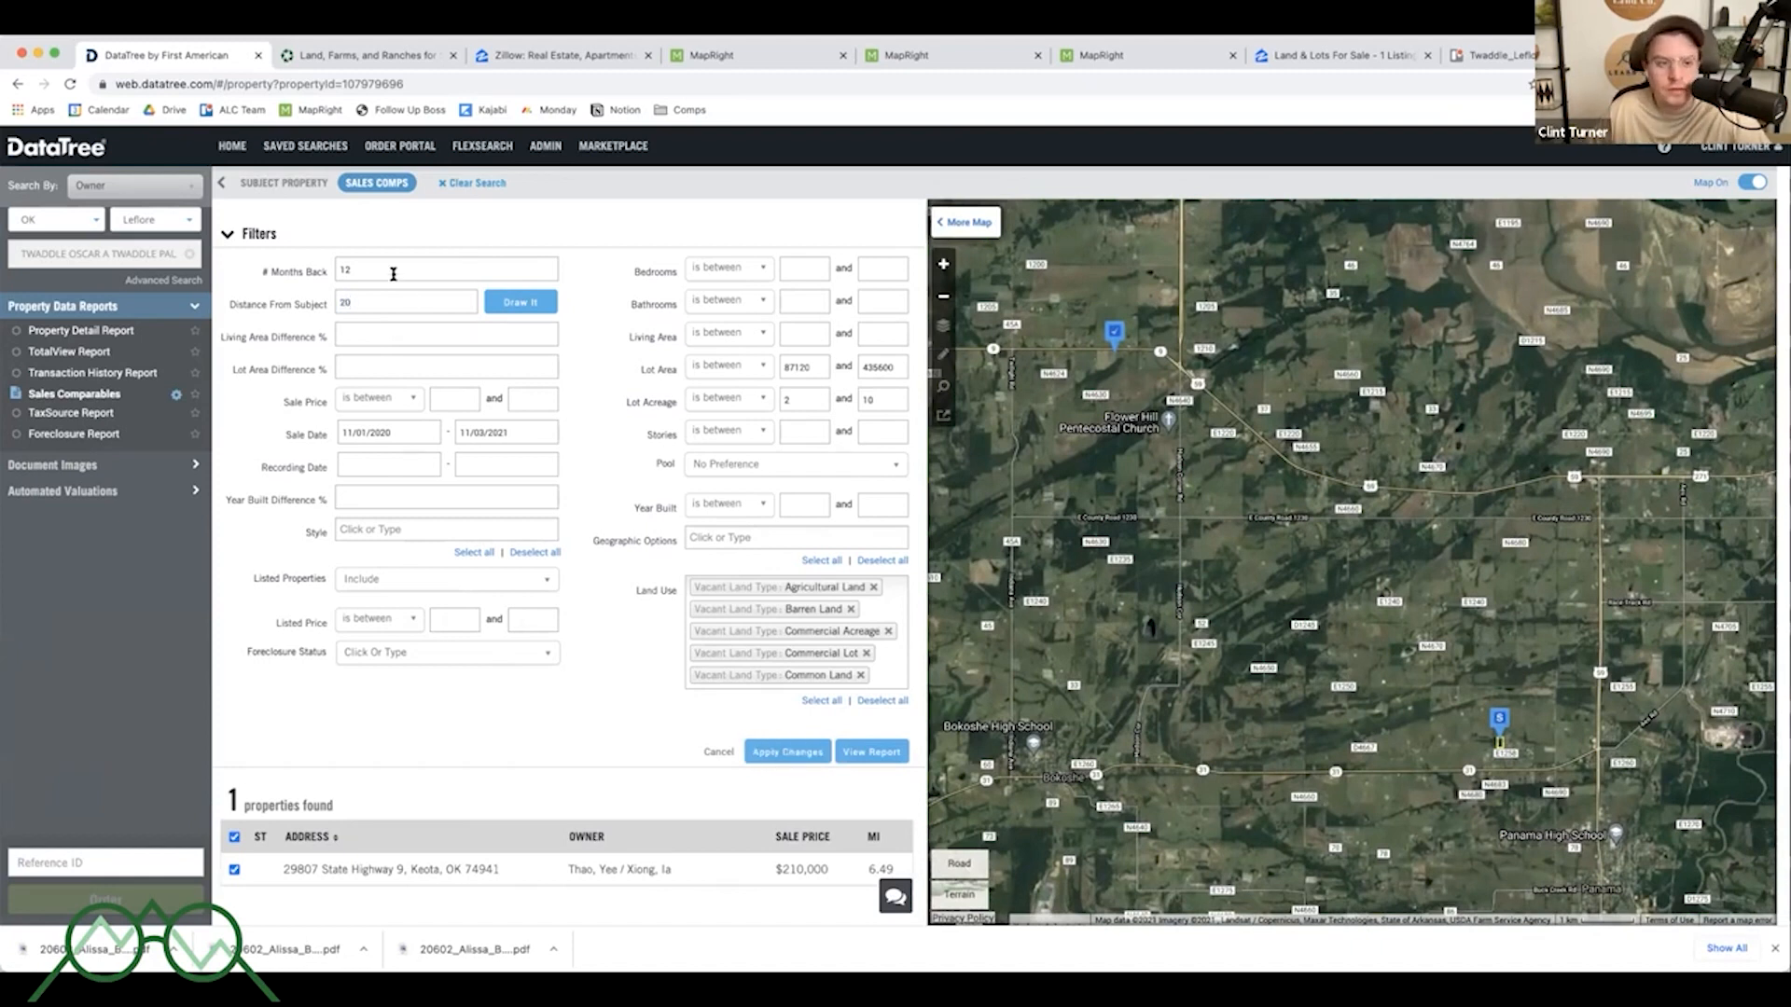
{"action": "left_click", "coordinate": [394, 269]}
{"action": "type", "text": "24"}
{"action": "left_click", "coordinate": [786, 752]}
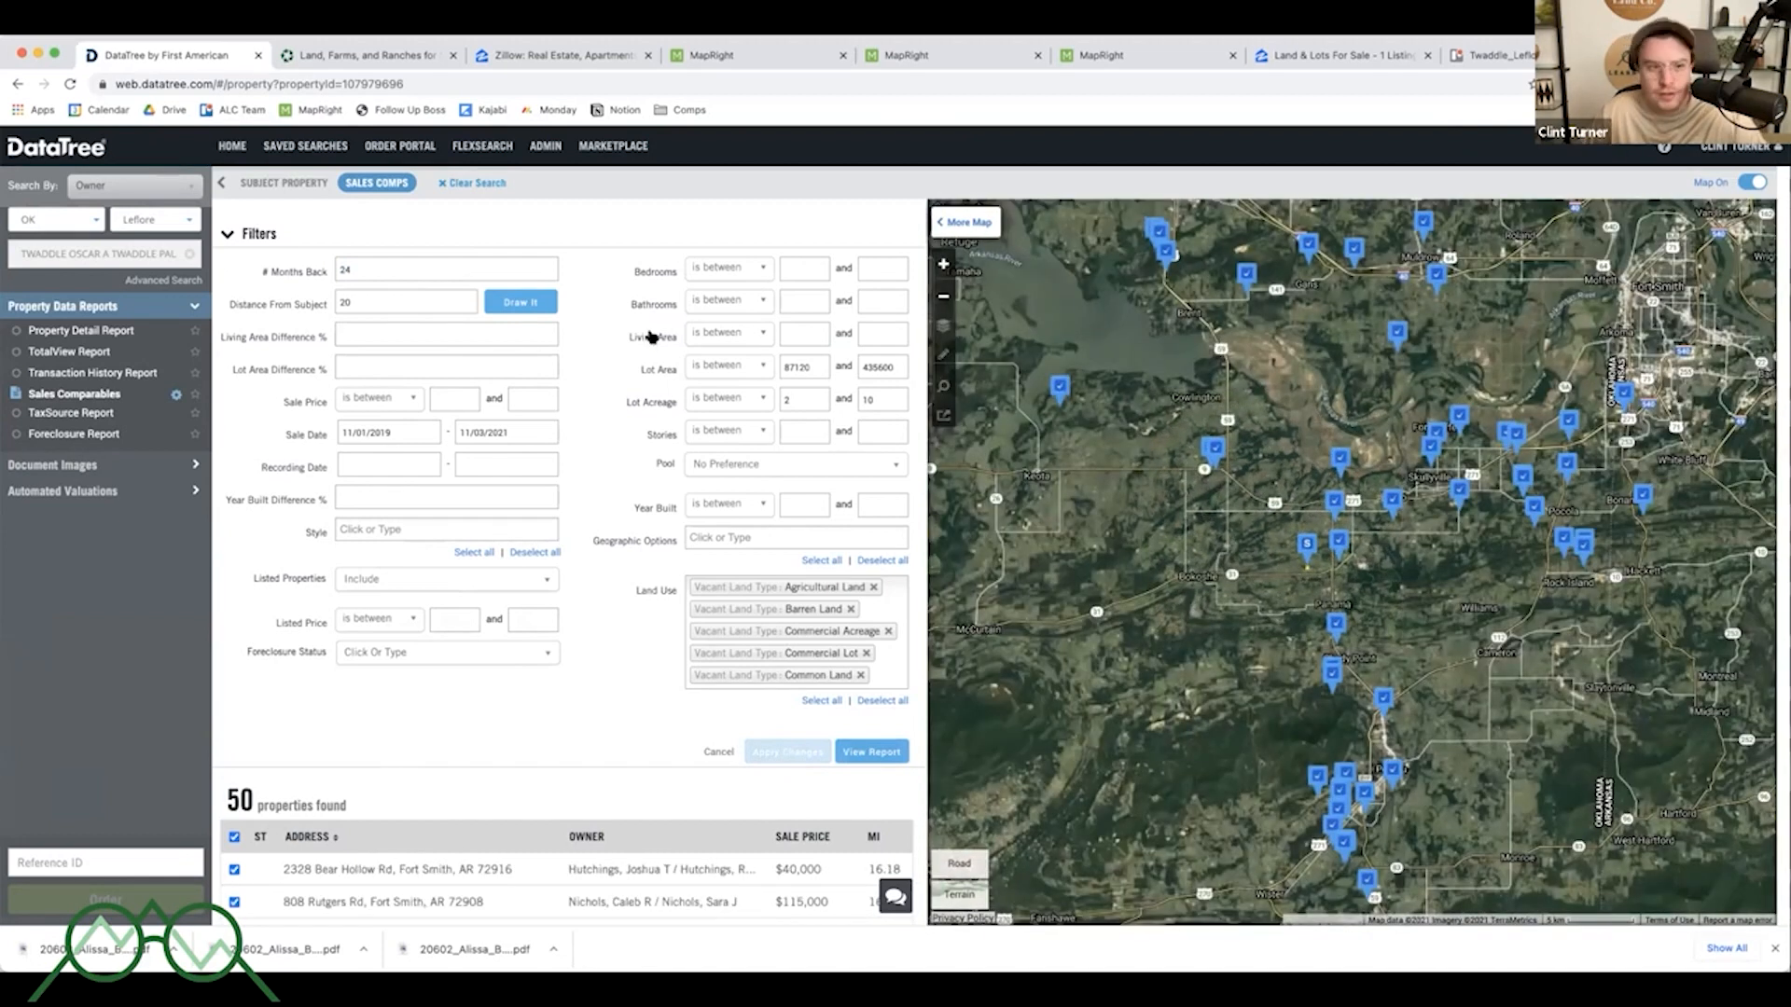
- Set the distance from subject to 15 miles and apply the changes
{"action": "type", "text": "12"}
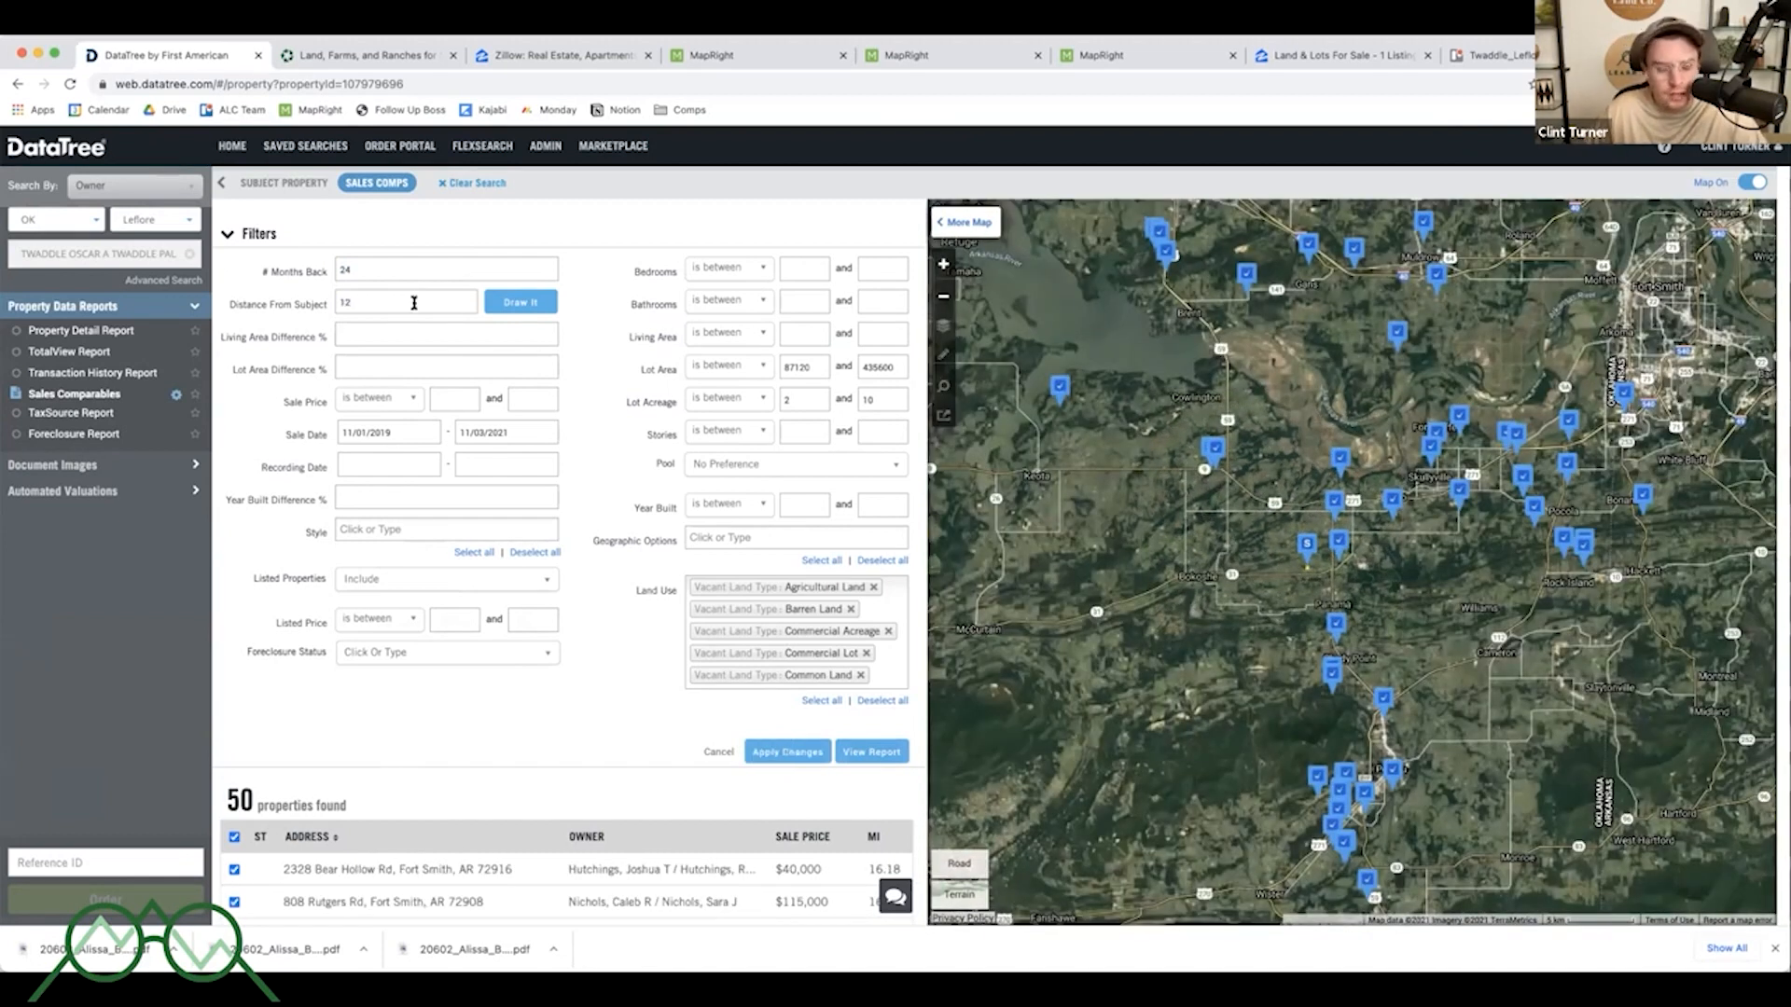
{"action": "key", "text": "BackSpace"}
{"action": "type", "text": "5"}
{"action": "left_click", "coordinate": [787, 752]}
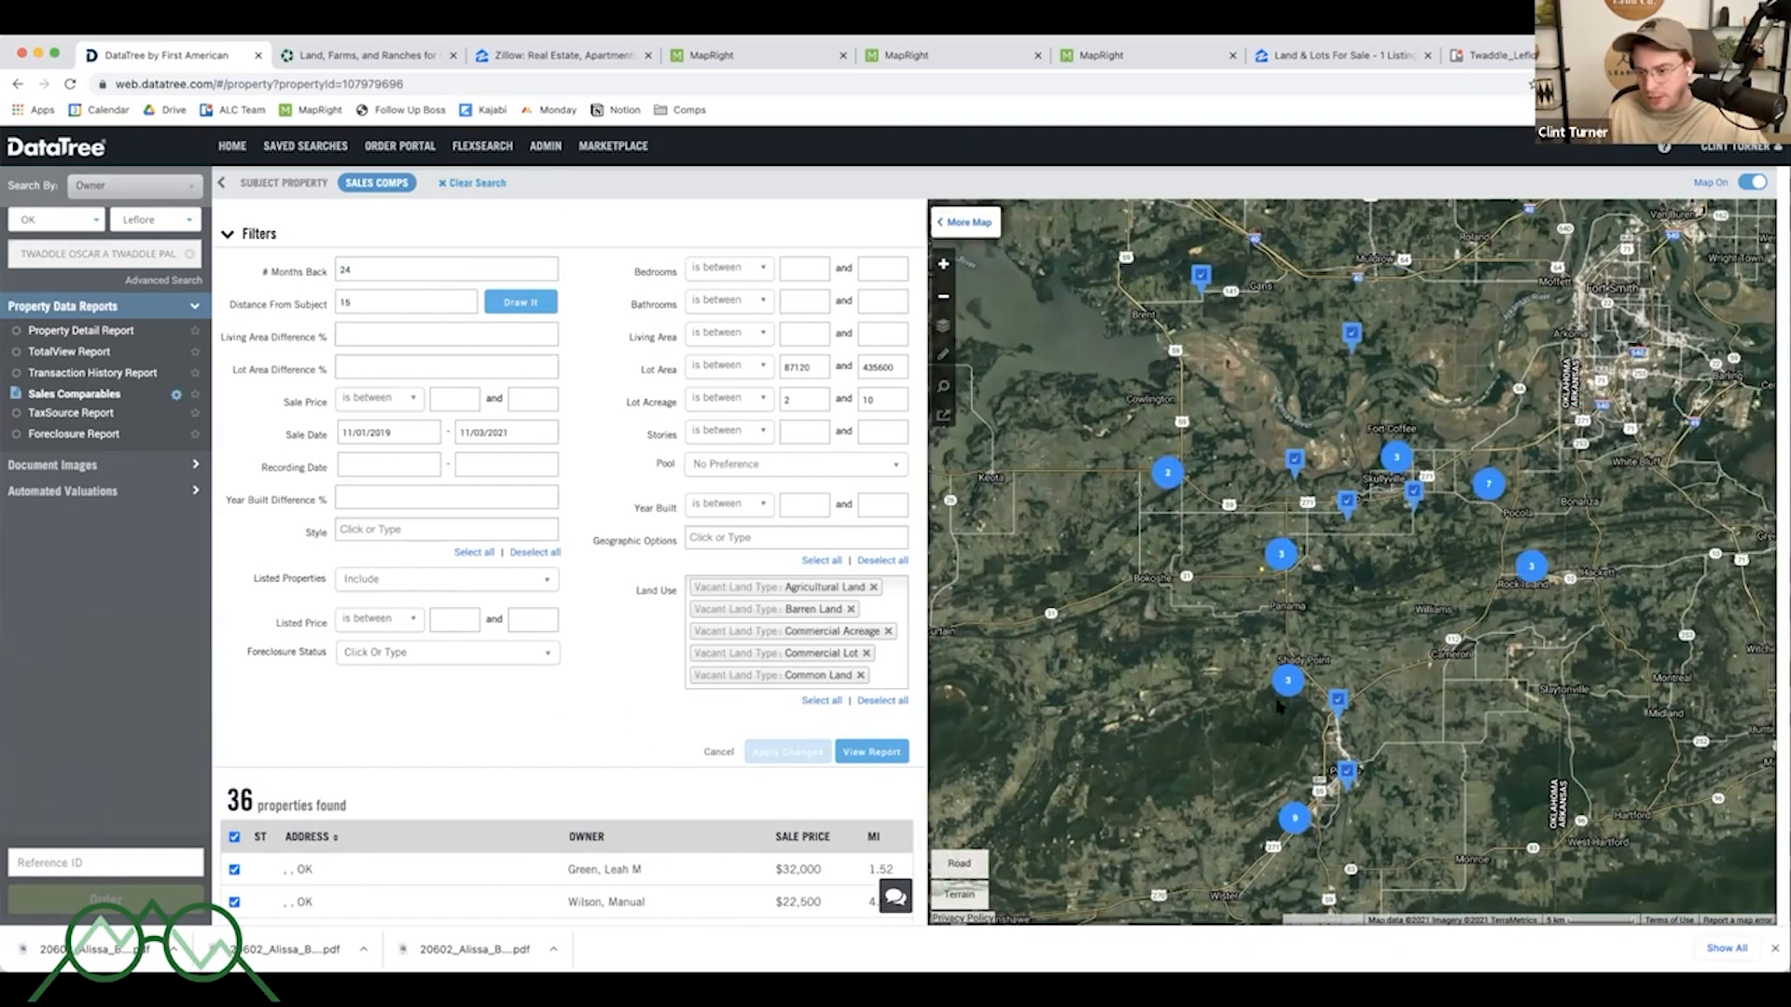
- Open the sales comparables report for the updated criteria
{"action": "scroll", "coordinate": [1287, 669], "scroll_direction": "up", "scroll_amount": 3}
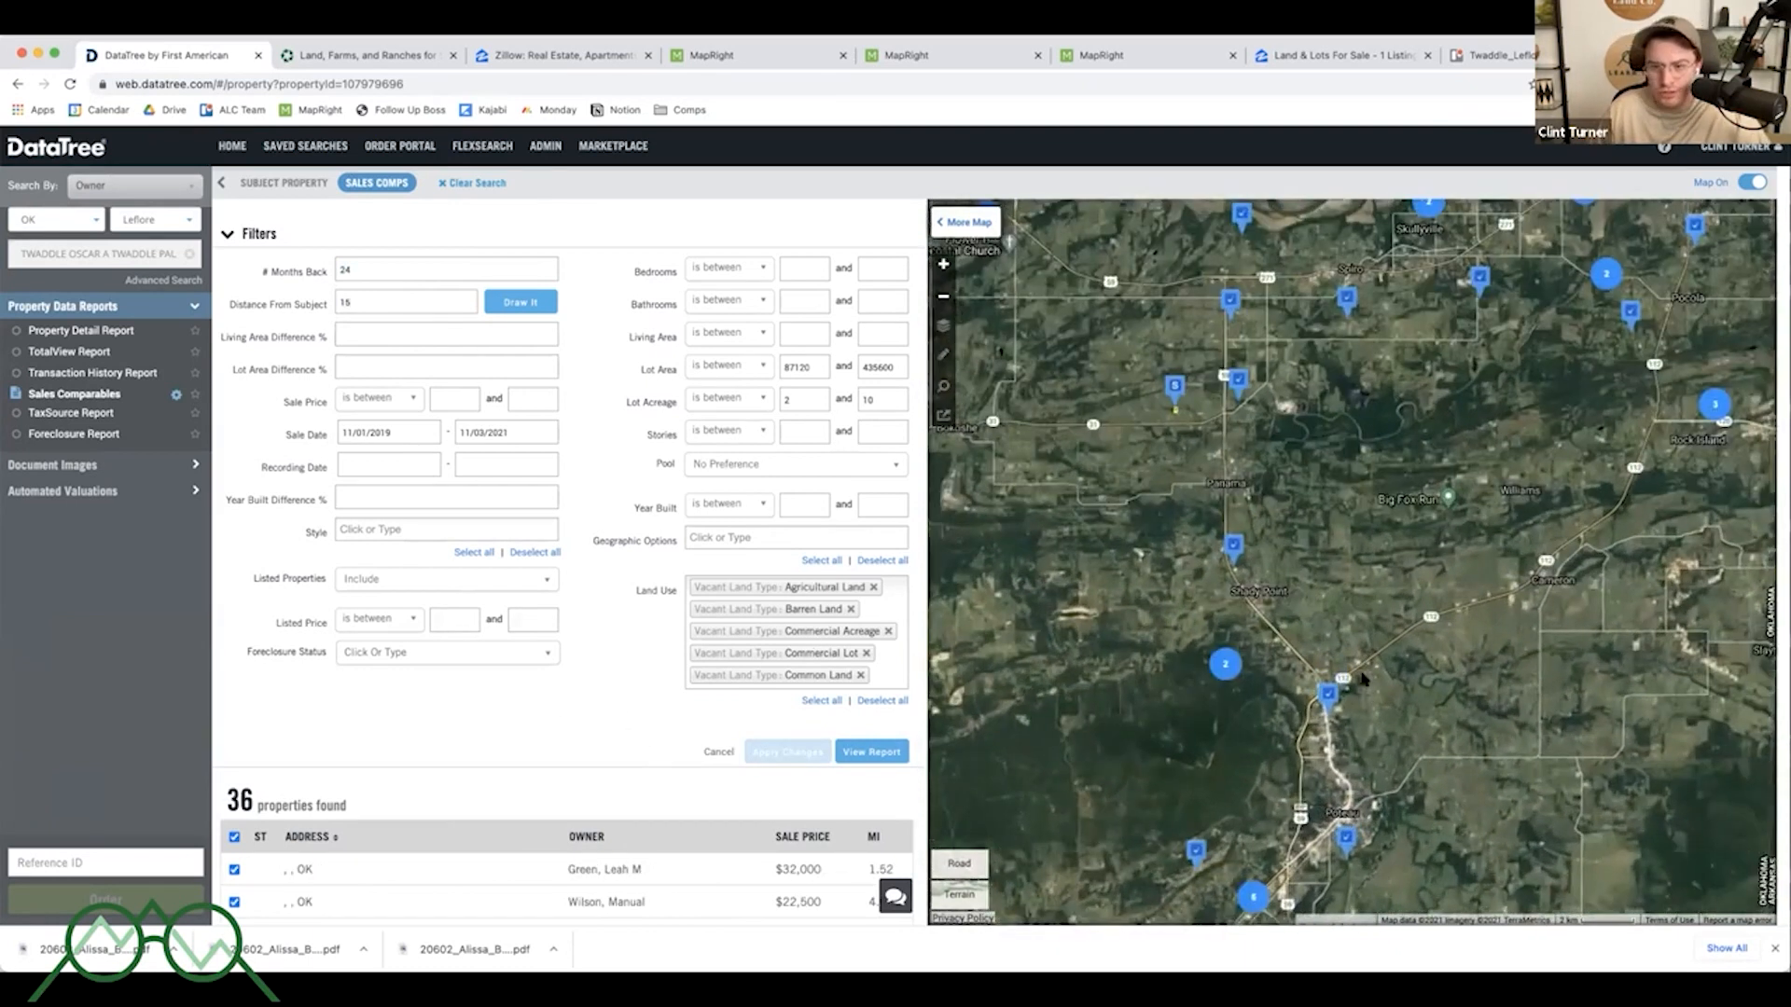
{"action": "scroll", "coordinate": [1287, 525], "scroll_direction": "up", "scroll_amount": 4}
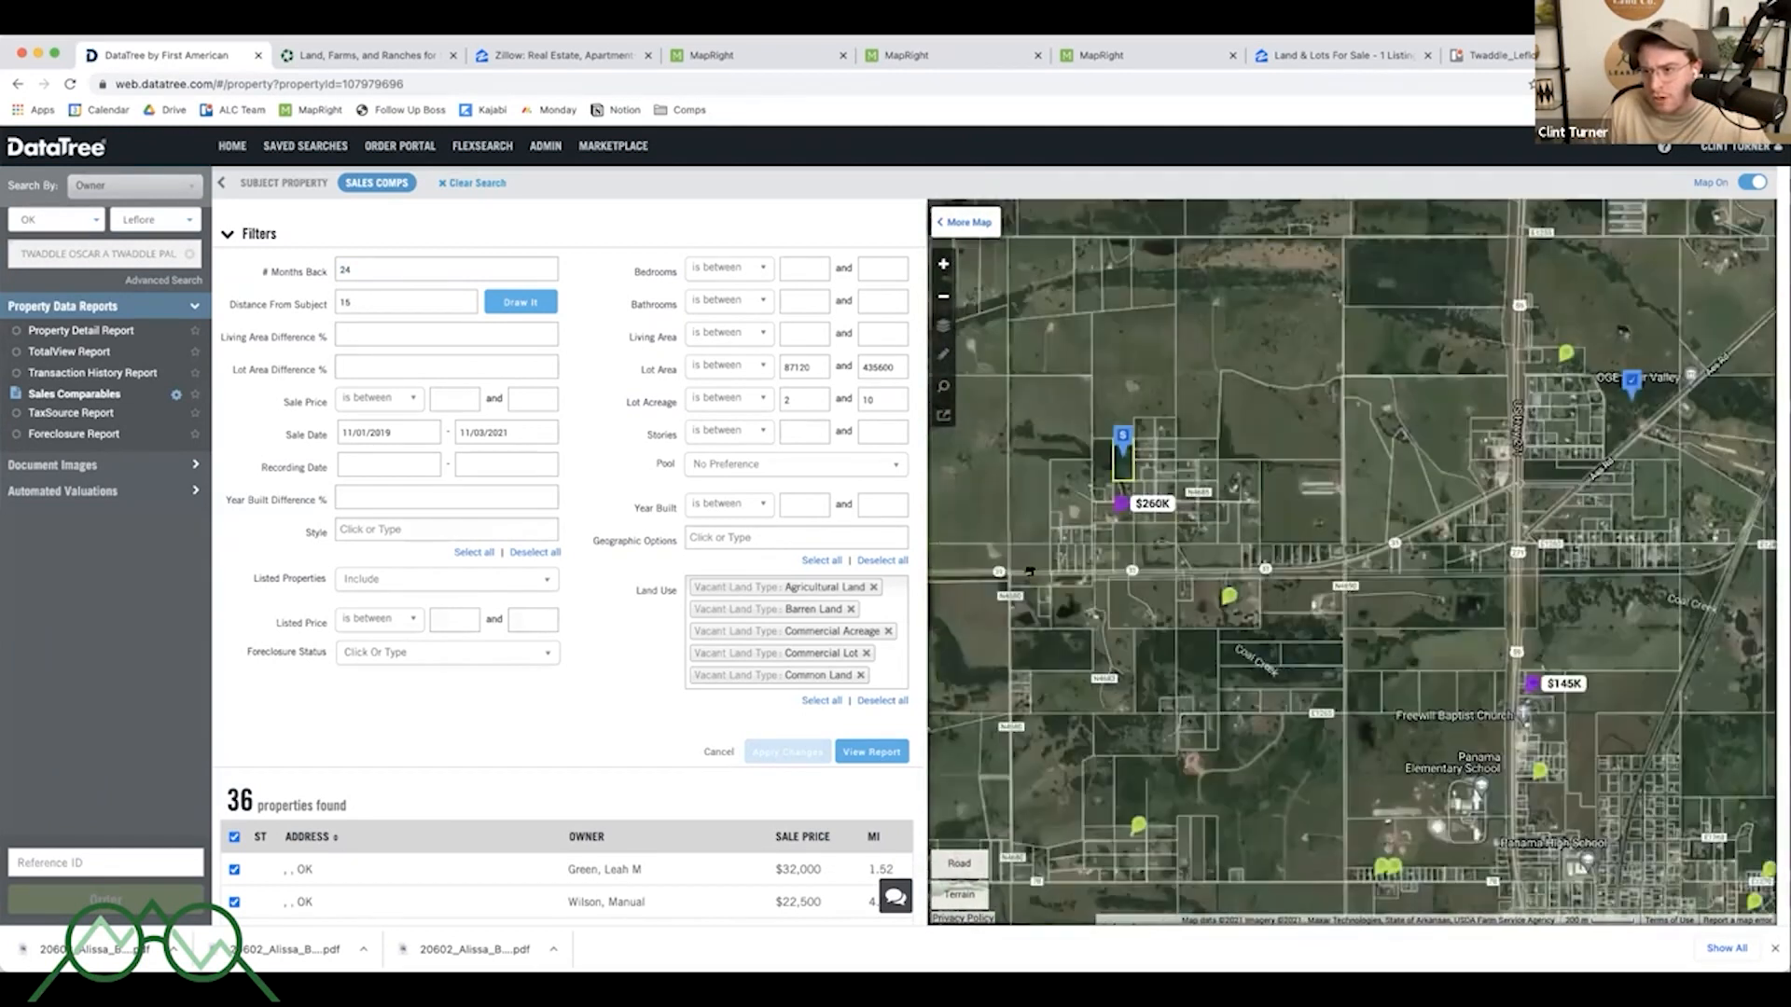
{"action": "scroll", "coordinate": [1255, 551], "scroll_direction": "up", "scroll_amount": 4}
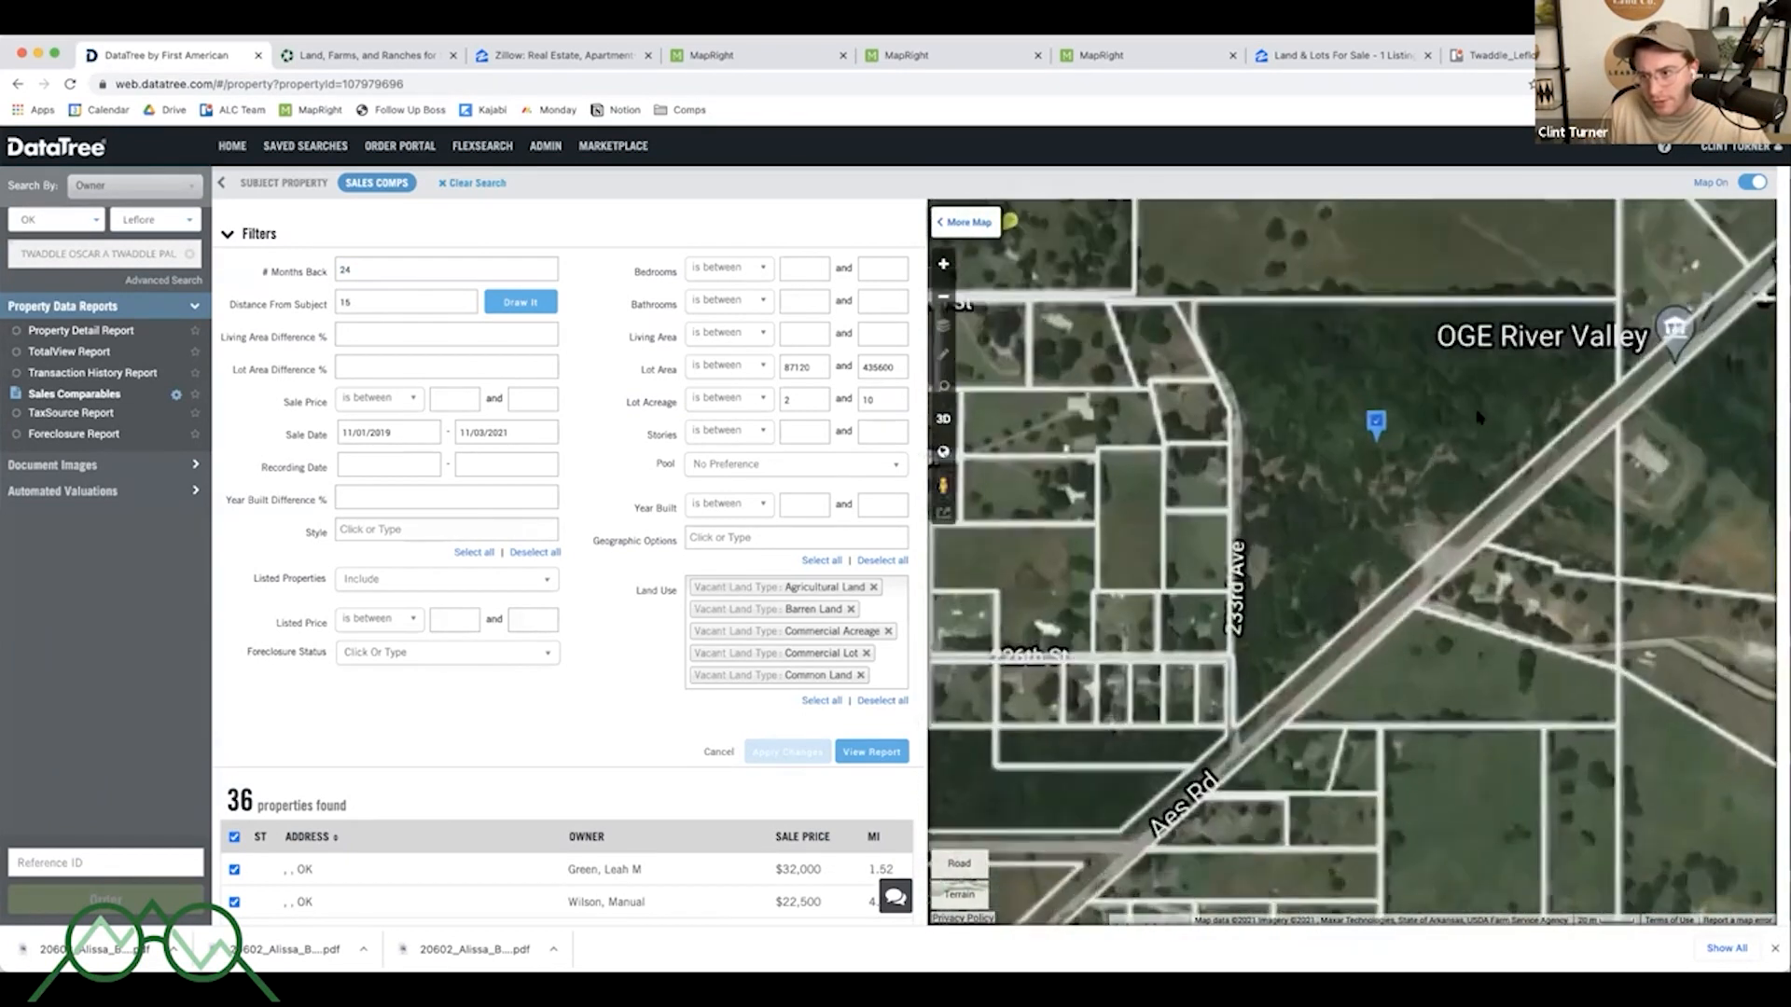
{"action": "left_click", "coordinate": [871, 752]}
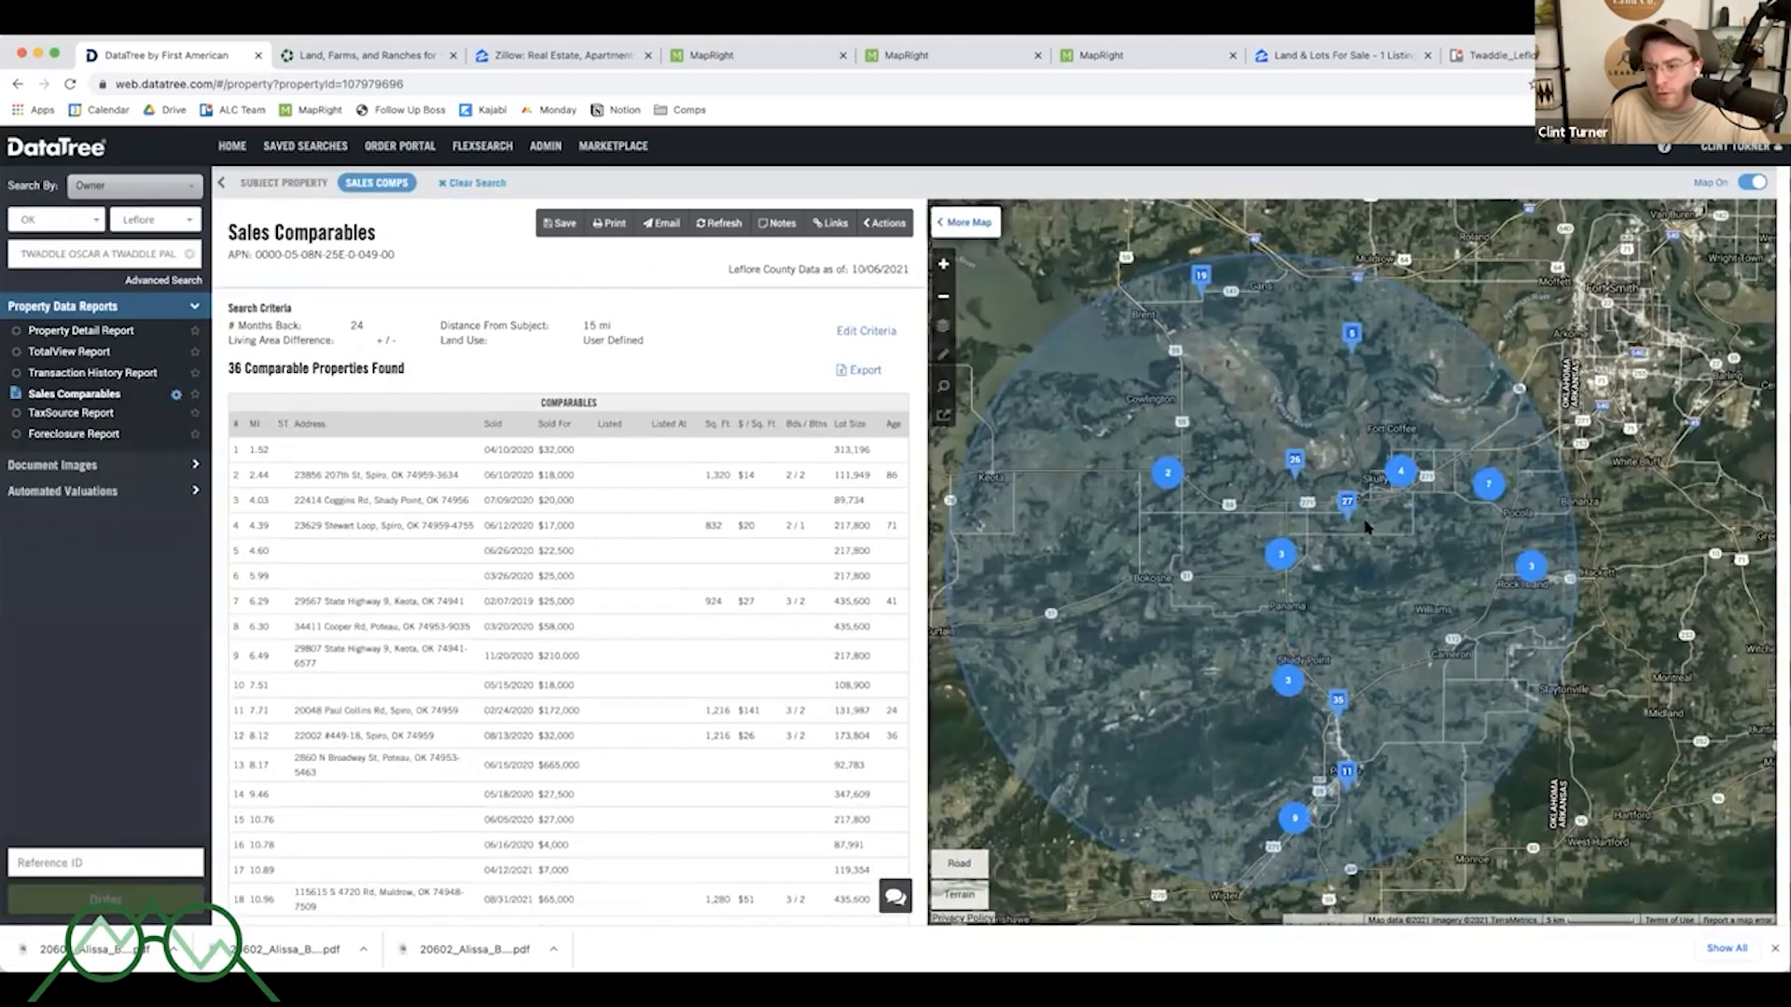
- Examine the comparables table's sale dates, prices and lot sizes alongside the map pins
{"action": "left_click", "coordinate": [1345, 499]}
{"action": "scroll", "coordinate": [1296, 593], "scroll_direction": "up", "scroll_amount": 3}
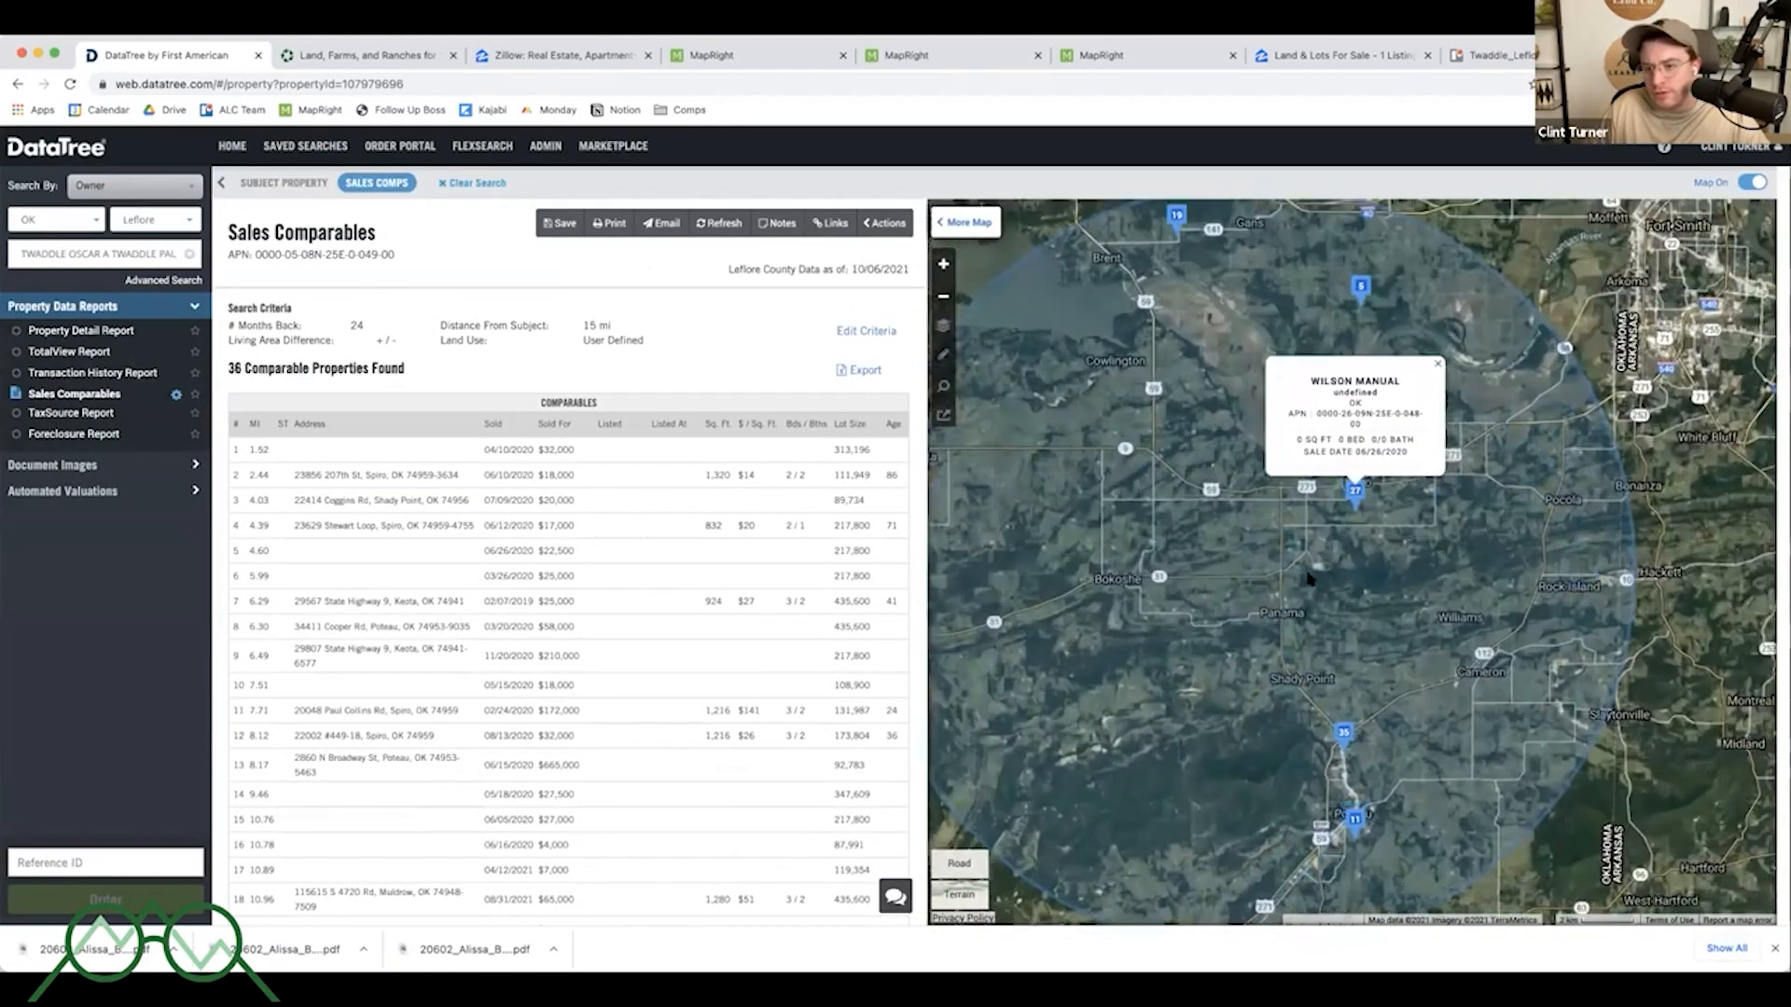
{"action": "scroll", "coordinate": [1297, 592], "scroll_direction": "up", "scroll_amount": 3}
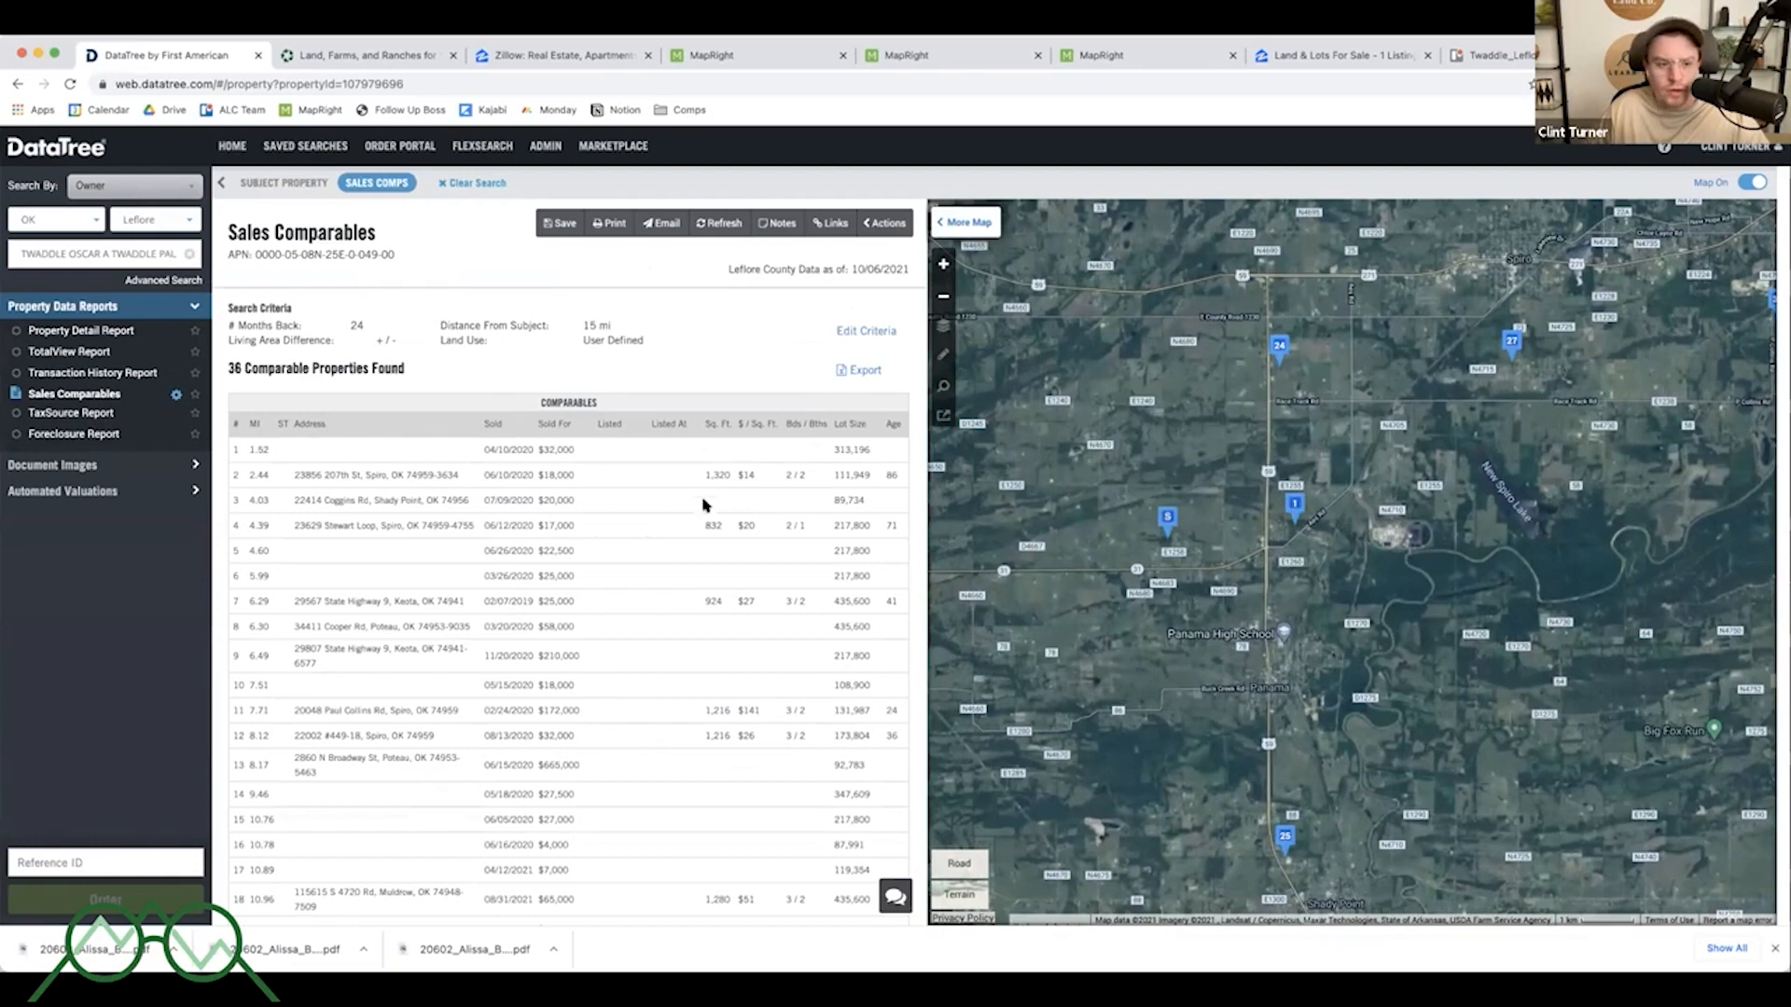
{"action": "scroll", "coordinate": [615, 452], "scroll_direction": "down", "scroll_amount": 2}
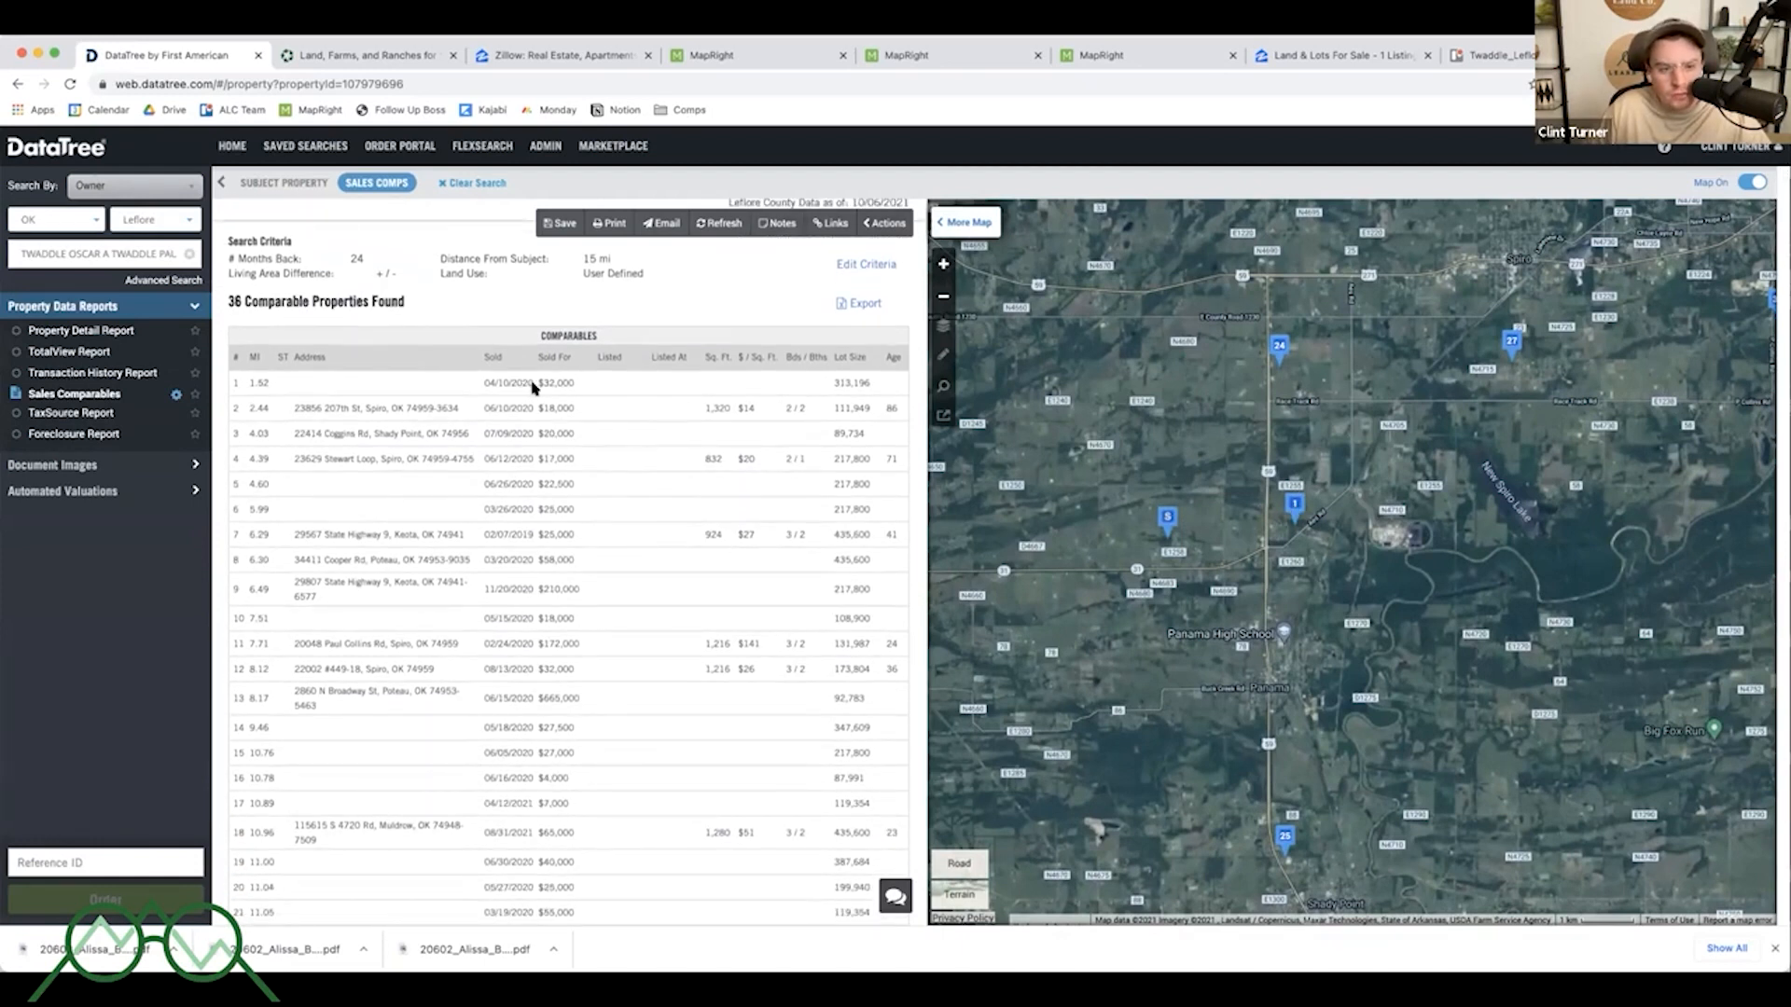
{"action": "scroll", "coordinate": [533, 390], "scroll_direction": "up", "scroll_amount": 1}
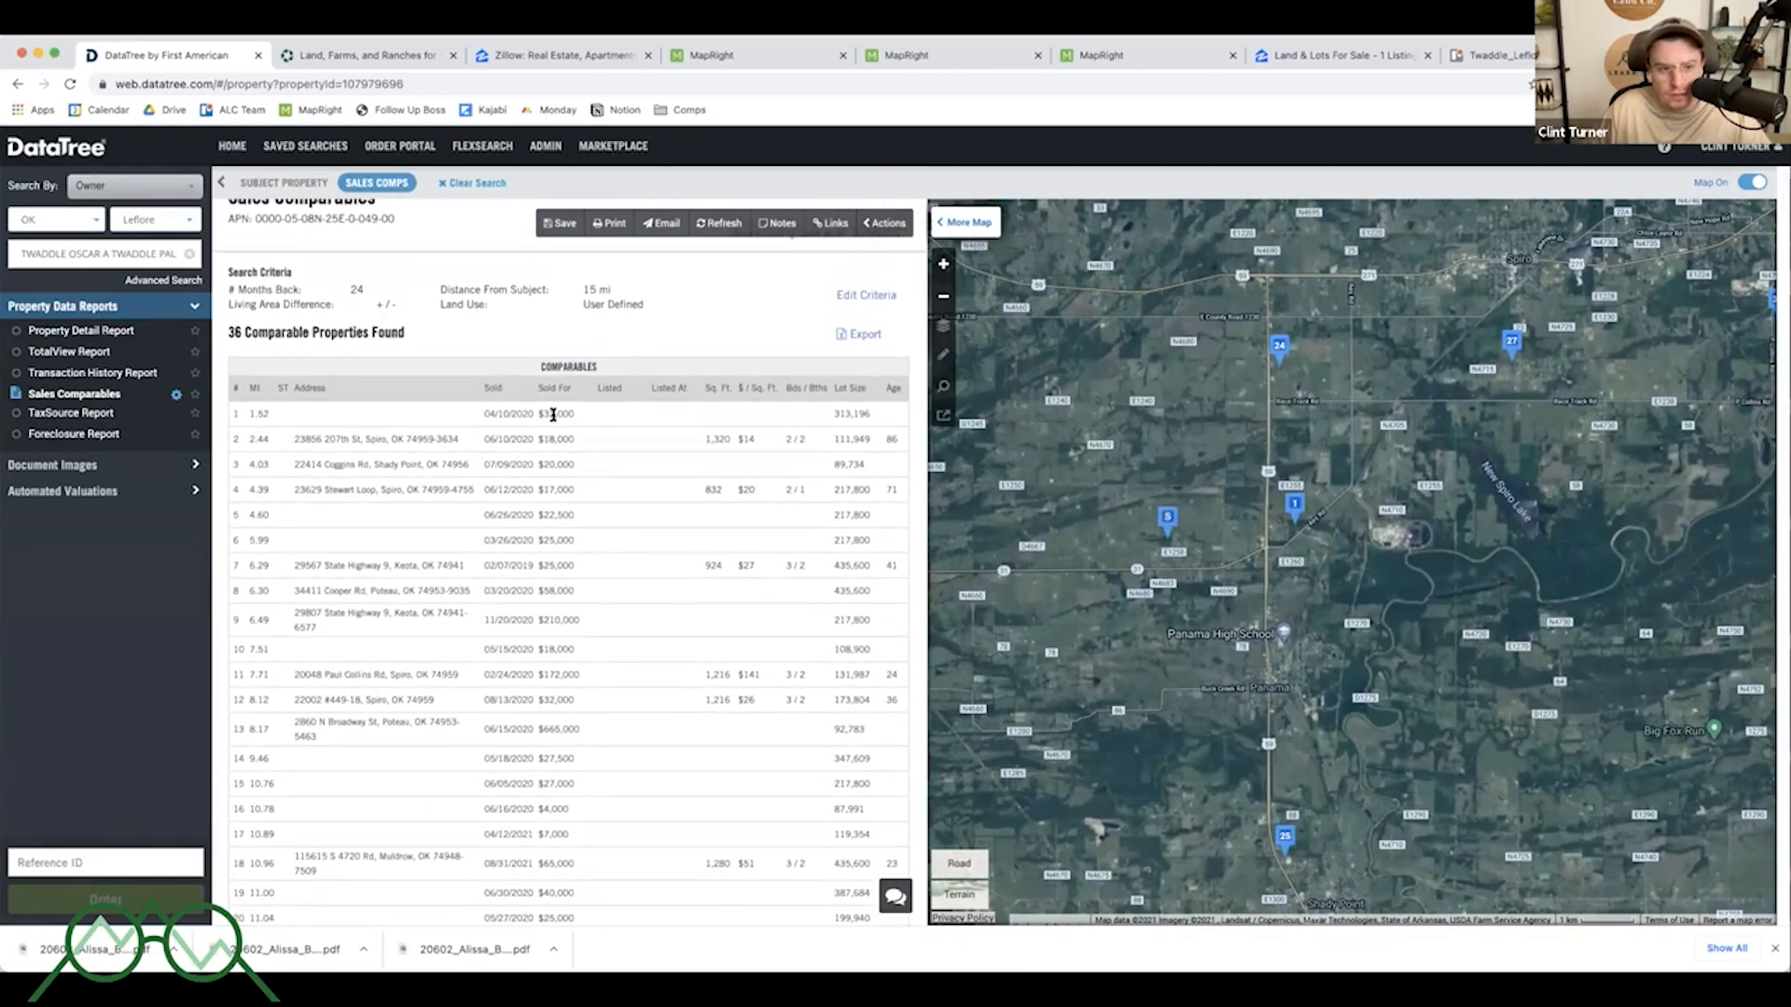
{"action": "left_click_drag", "start_coordinate": [484, 414], "coordinate": [536, 414]}
{"action": "left_click", "coordinate": [536, 414]}
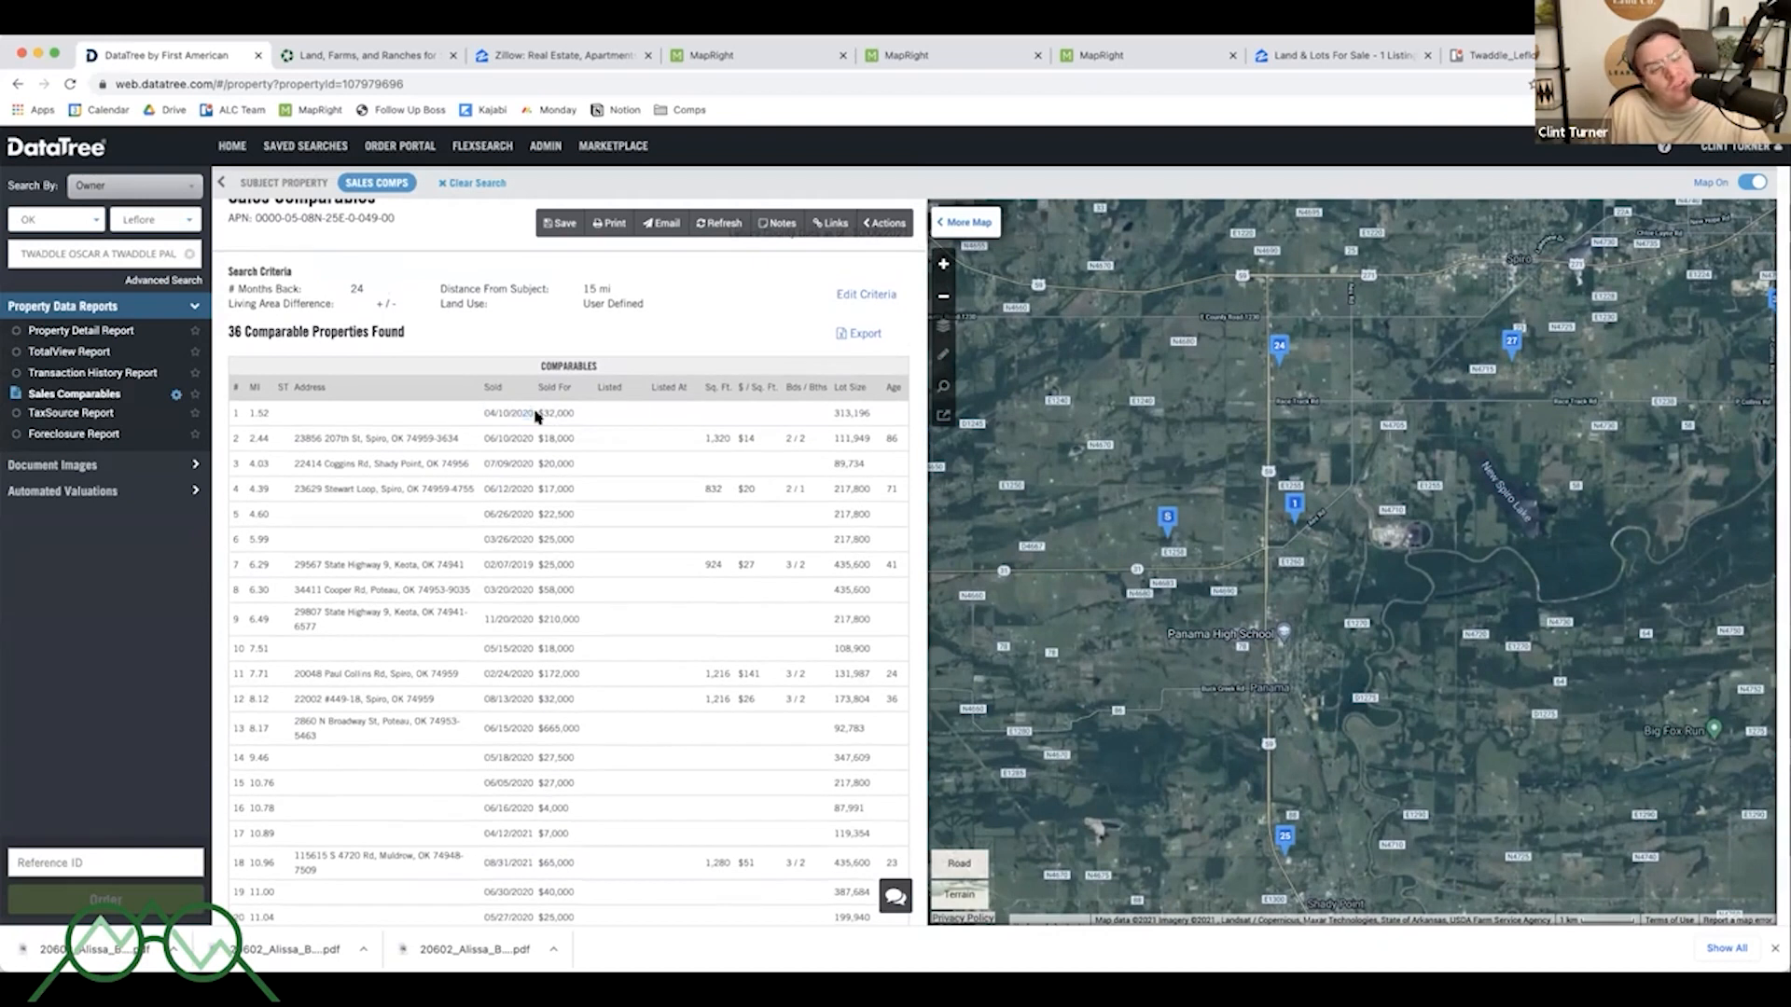
{"action": "scroll", "coordinate": [537, 417], "scroll_direction": "up", "scroll_amount": 1}
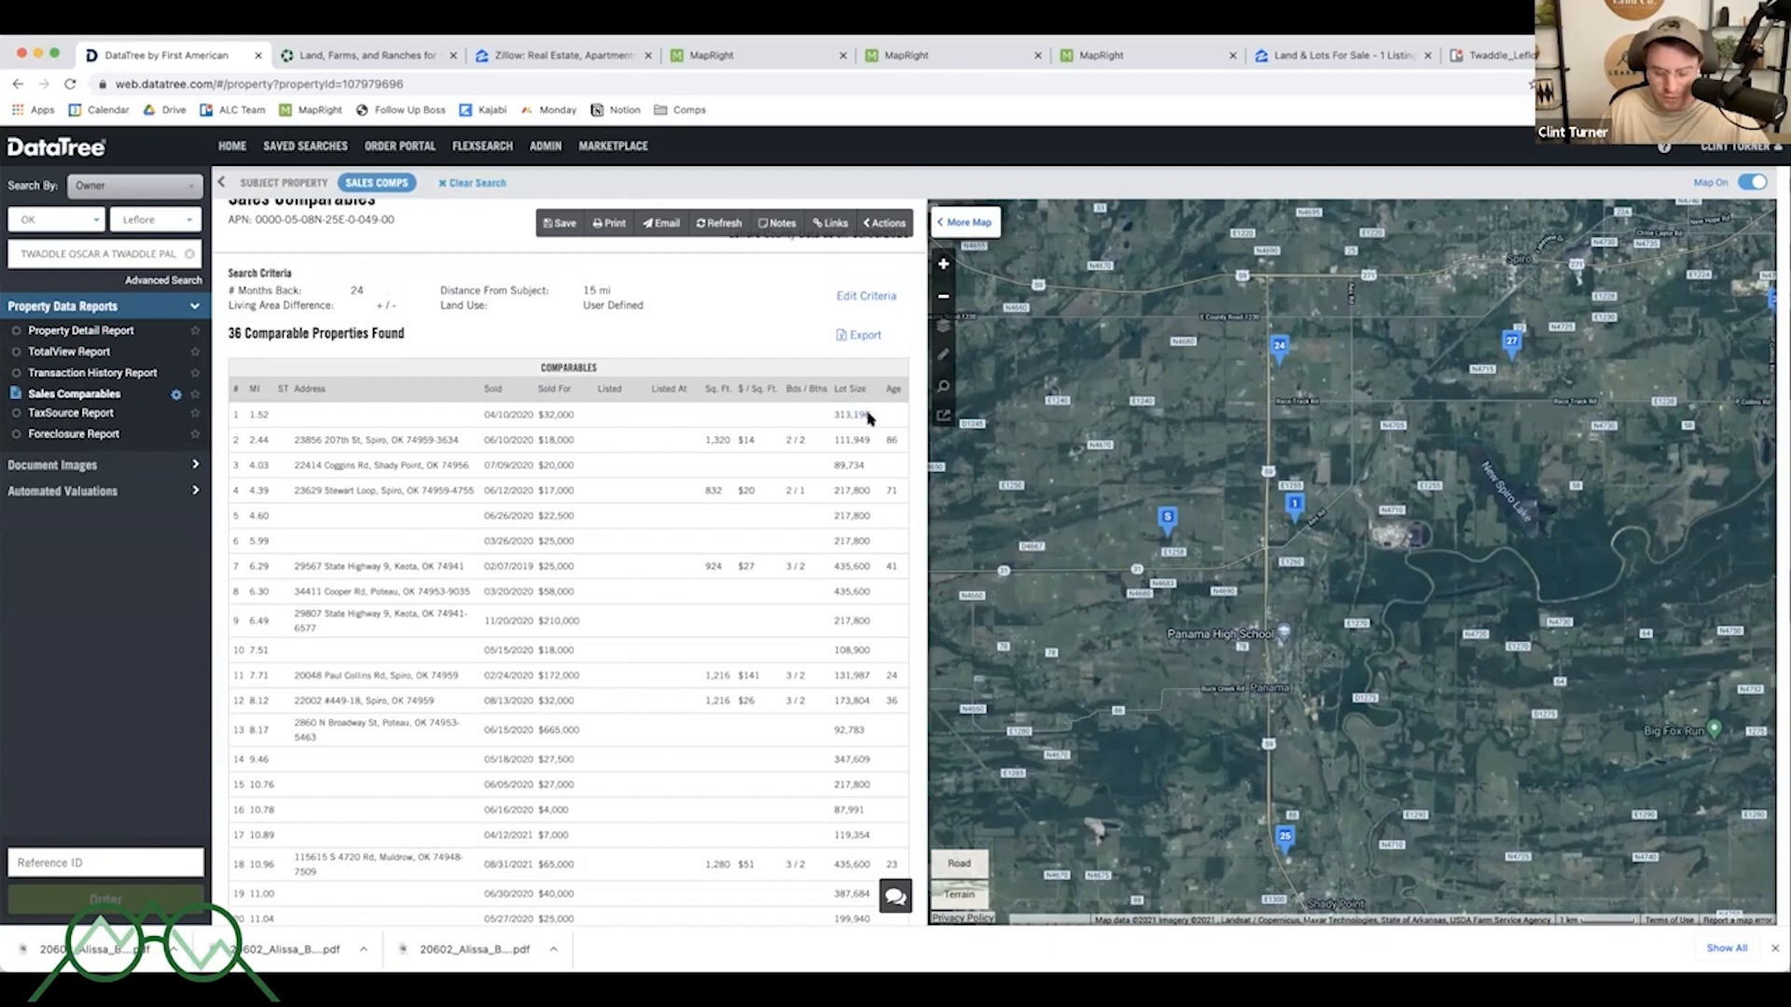
- Convert the first comparable's lot size of 313,196 sq ft to acres with a web search in a new tab
{"action": "left_click_drag", "start_coordinate": [868, 418], "coordinate": [828, 419]}
{"action": "key", "text": "super+c"}
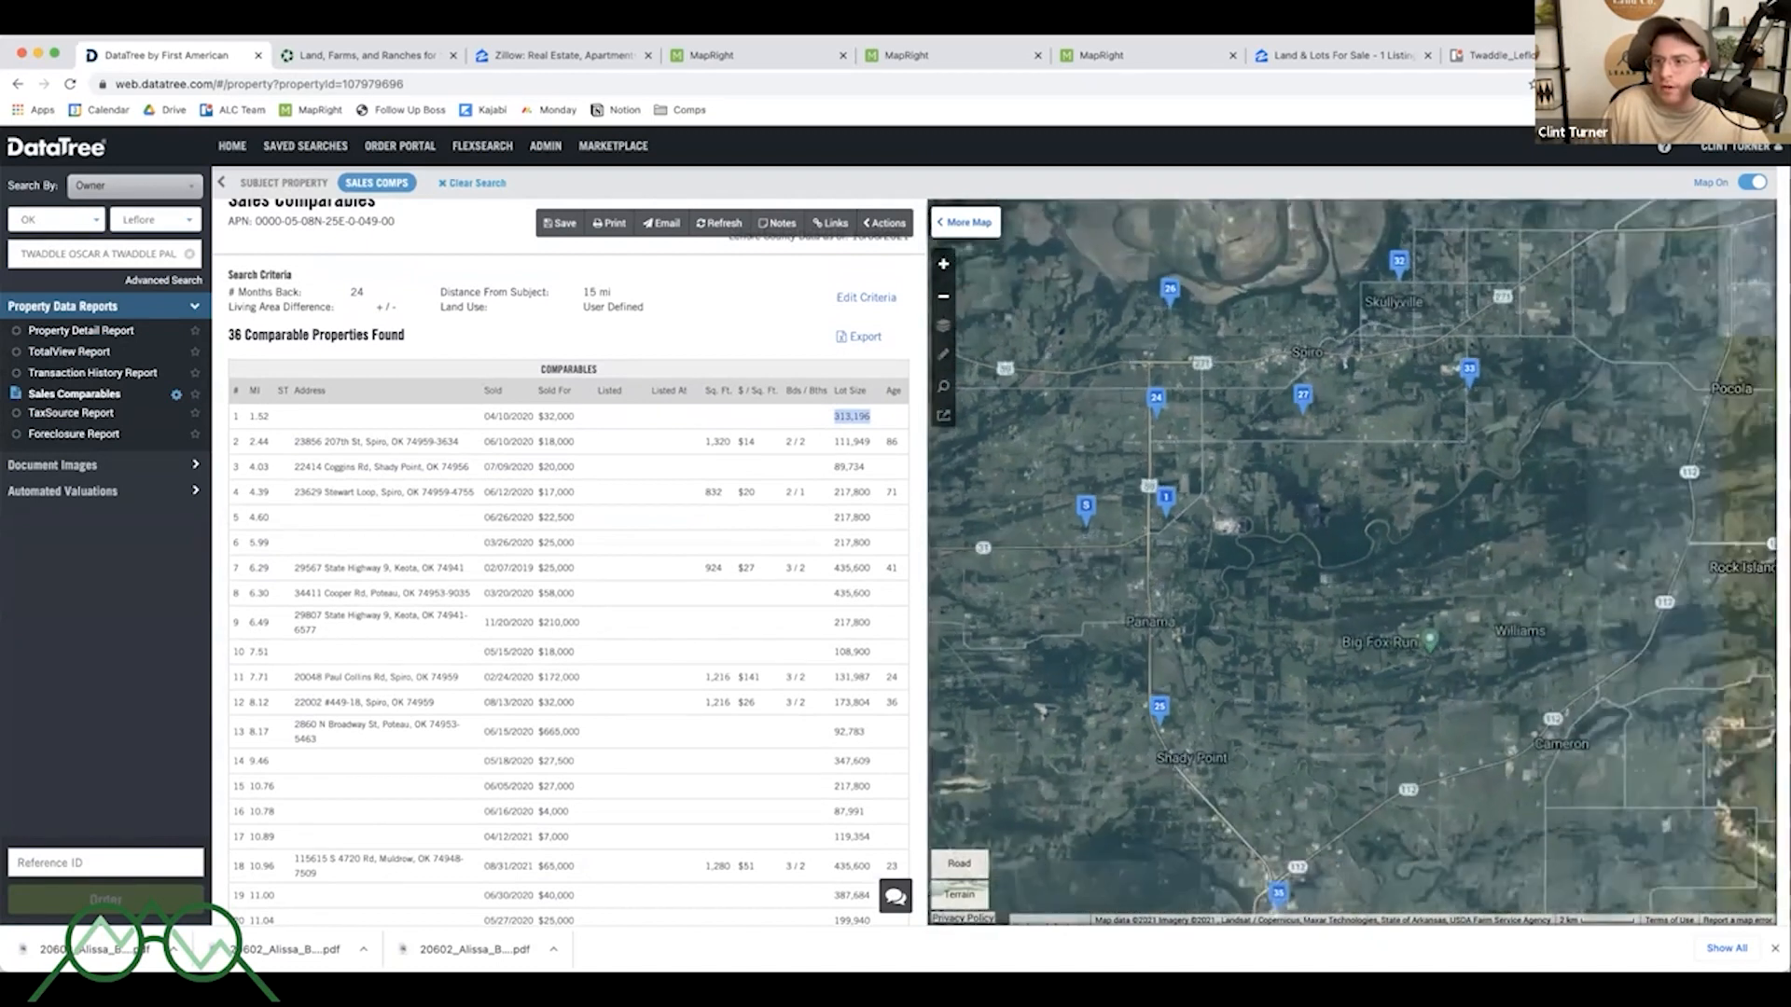
{"action": "key", "text": "super+t"}
{"action": "key", "text": "super+v"}
{"action": "type", "text": "s"}
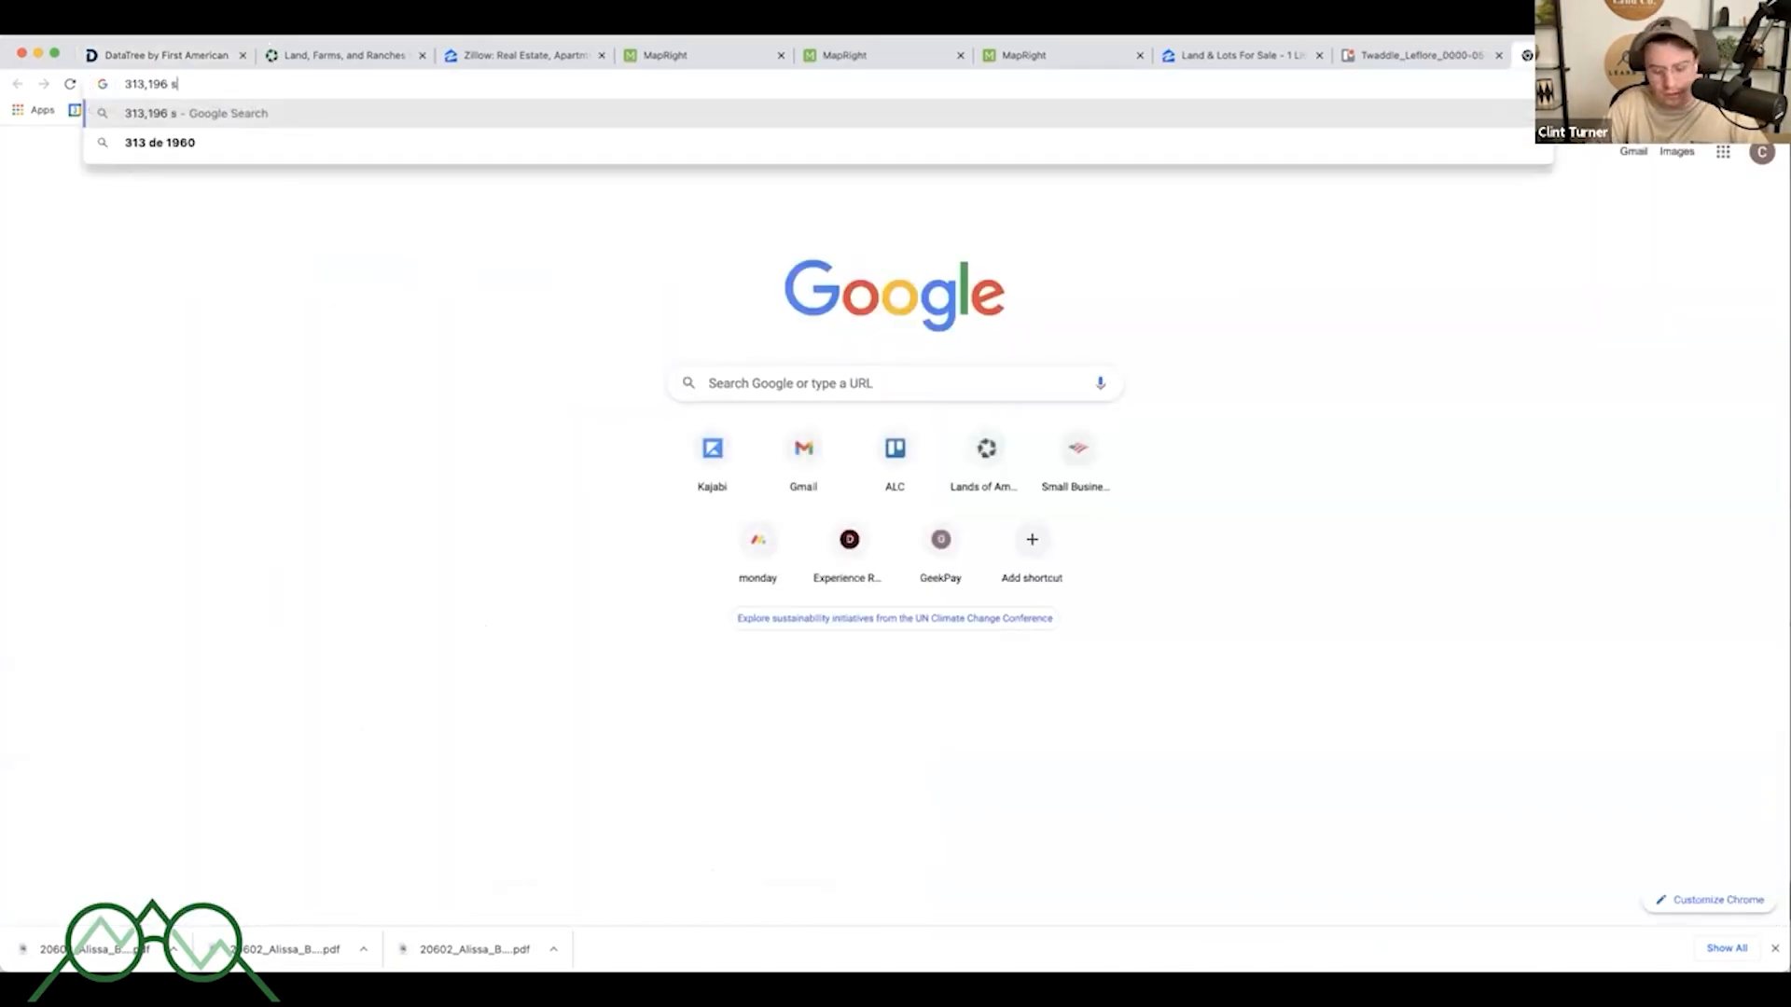
{"action": "type", "text": "q ft to acres"}
{"action": "key", "text": "Return"}
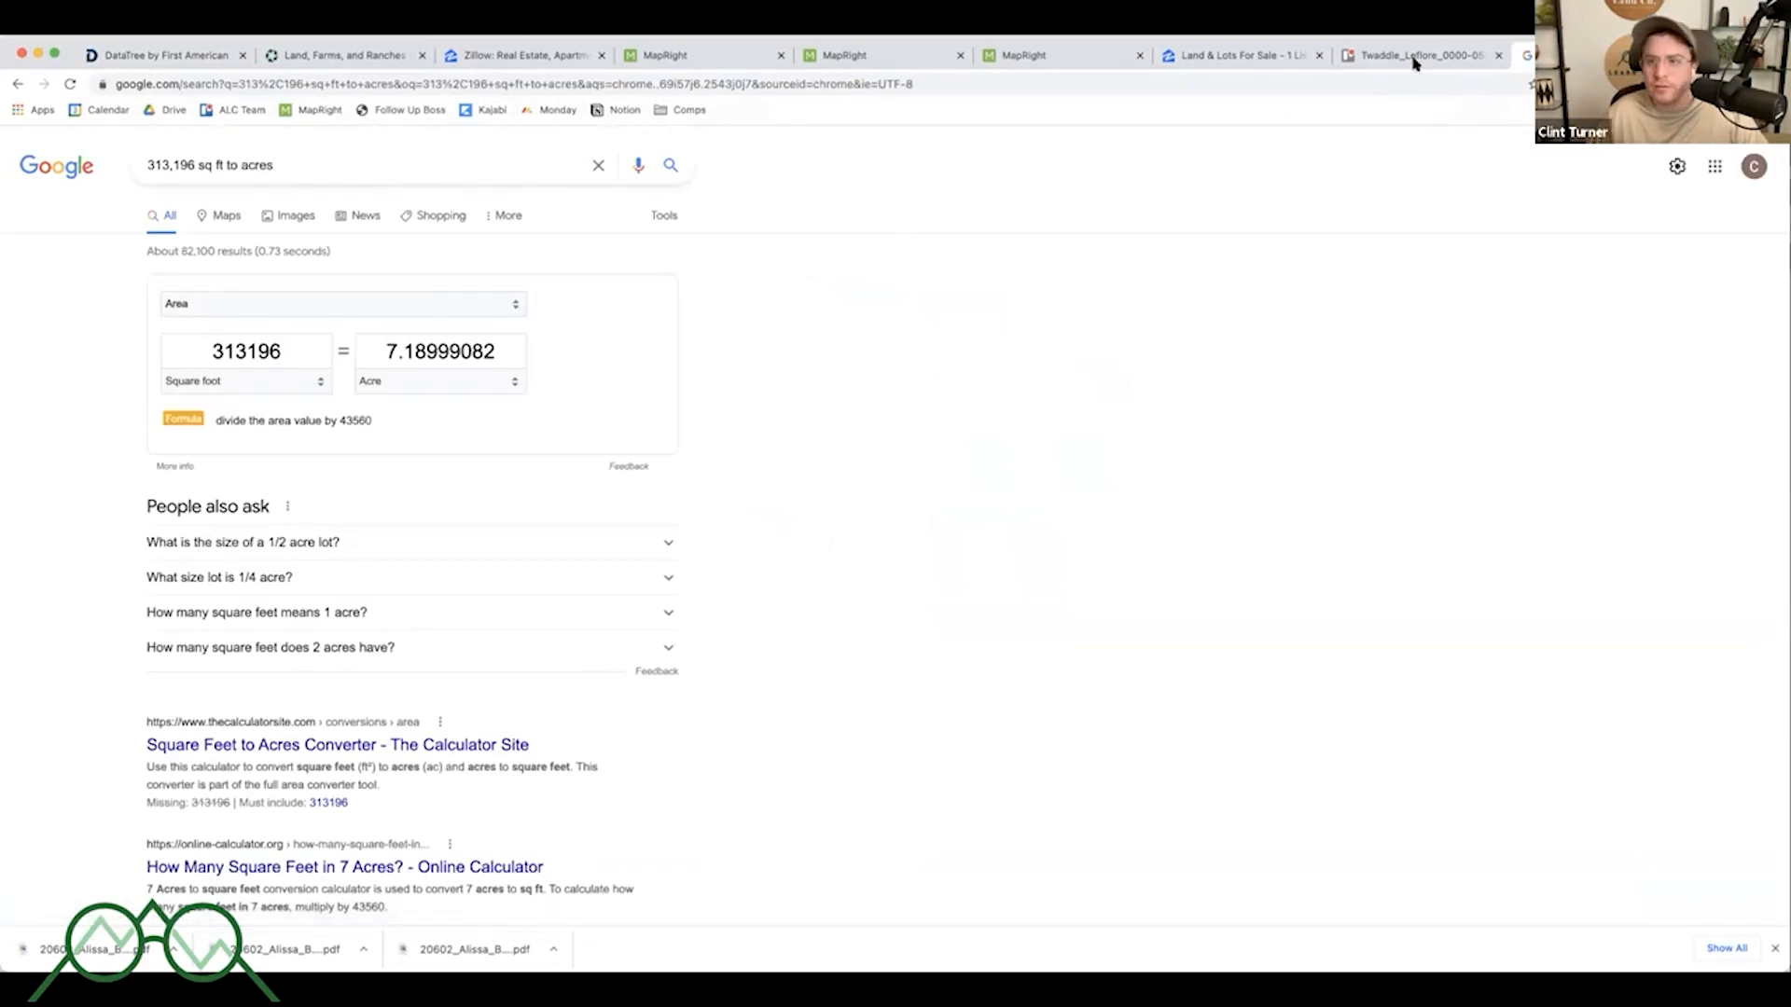
- Examine the comparables table rows and their map pins, checking the Trello card's notes for reference
{"action": "left_click", "coordinate": [1410, 58]}
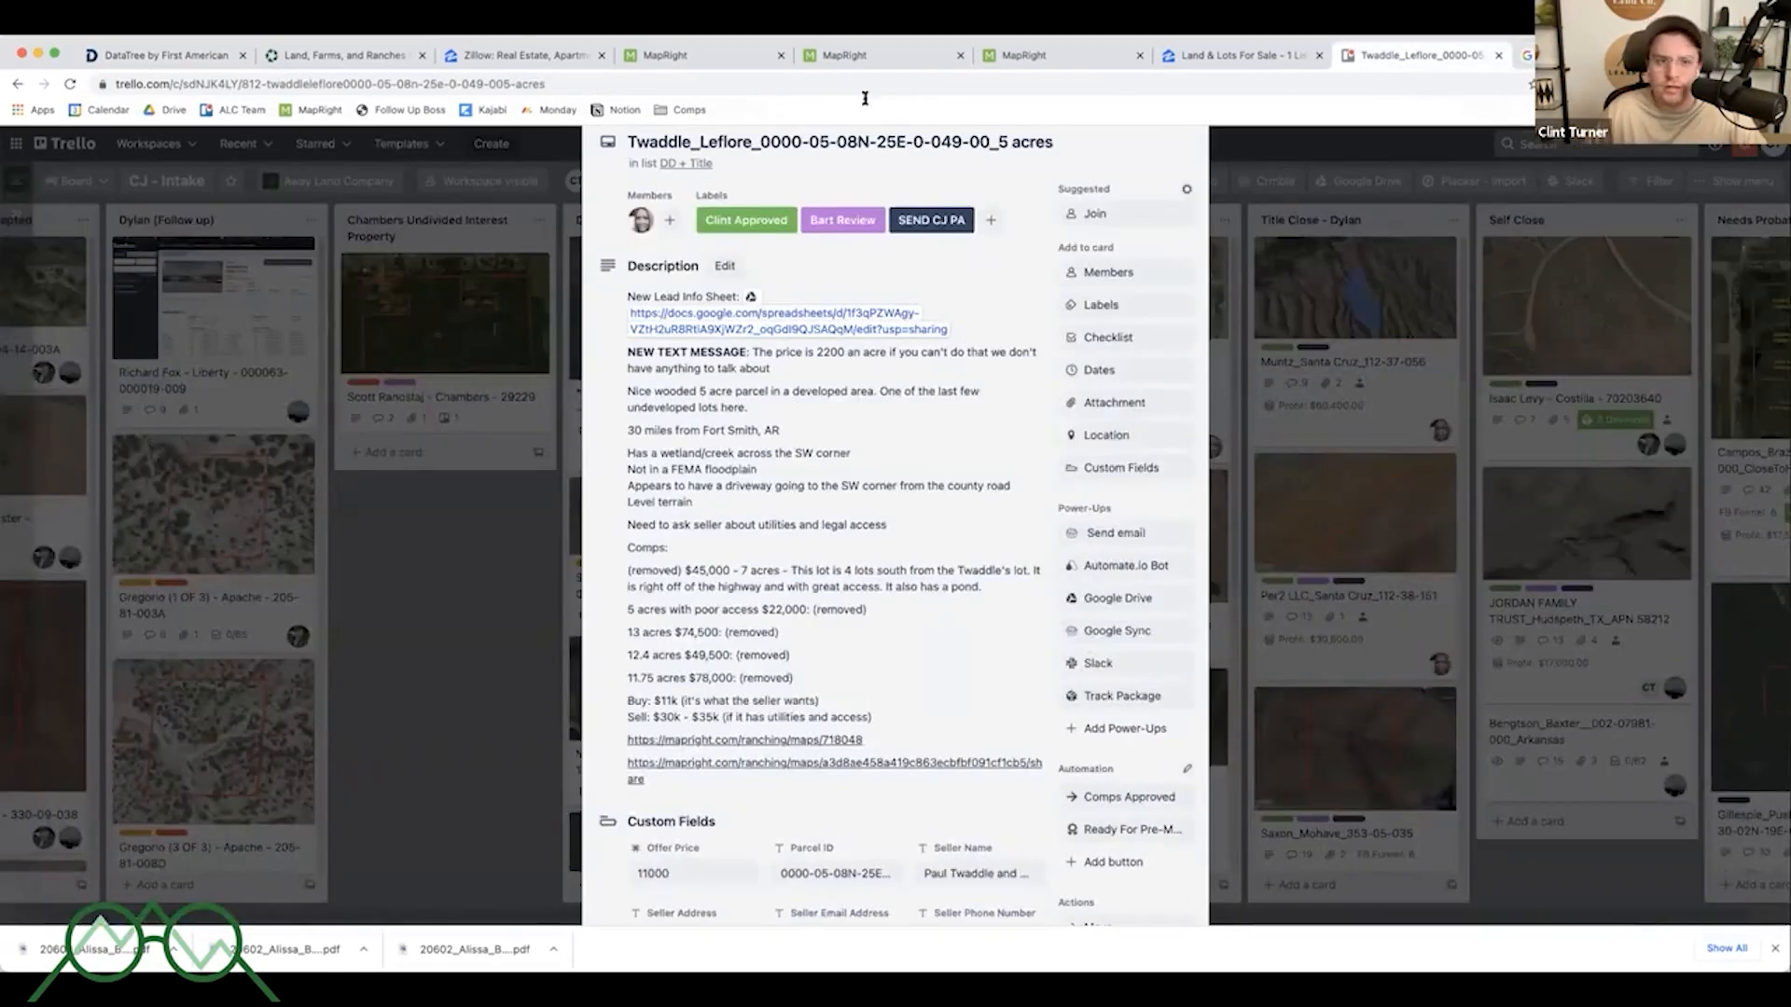
{"action": "left_click", "coordinate": [224, 49]}
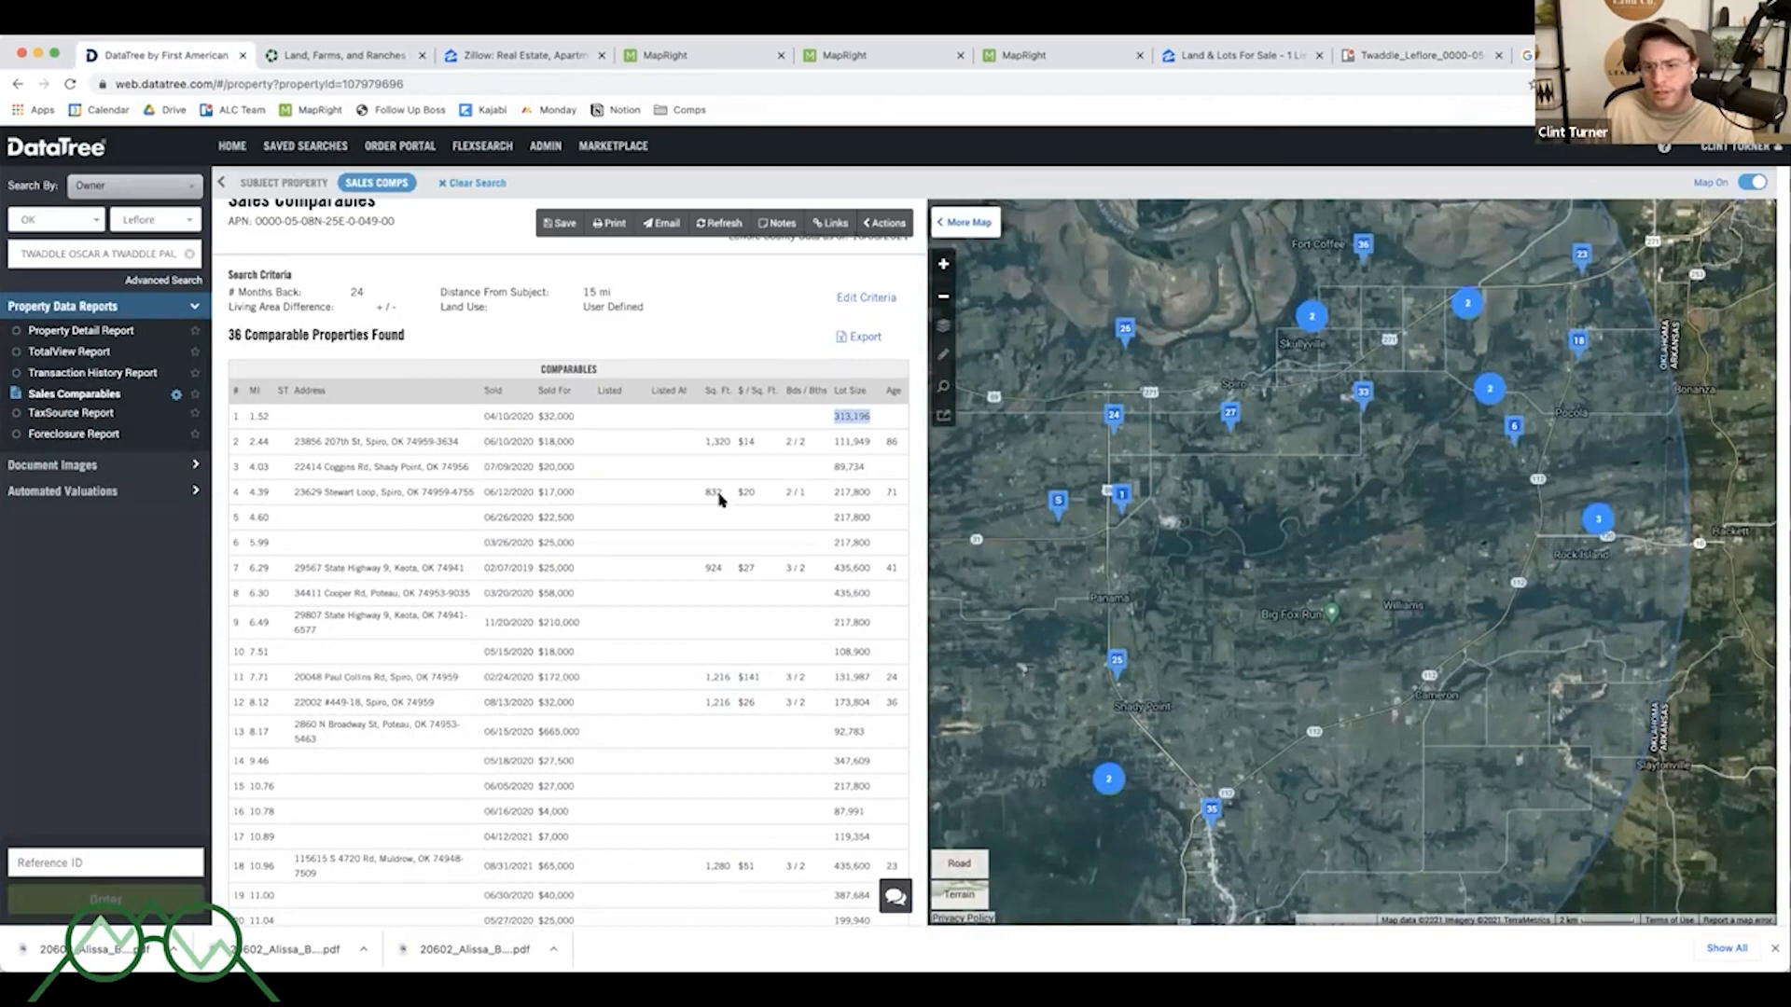
{"action": "left_click", "coordinate": [836, 417]}
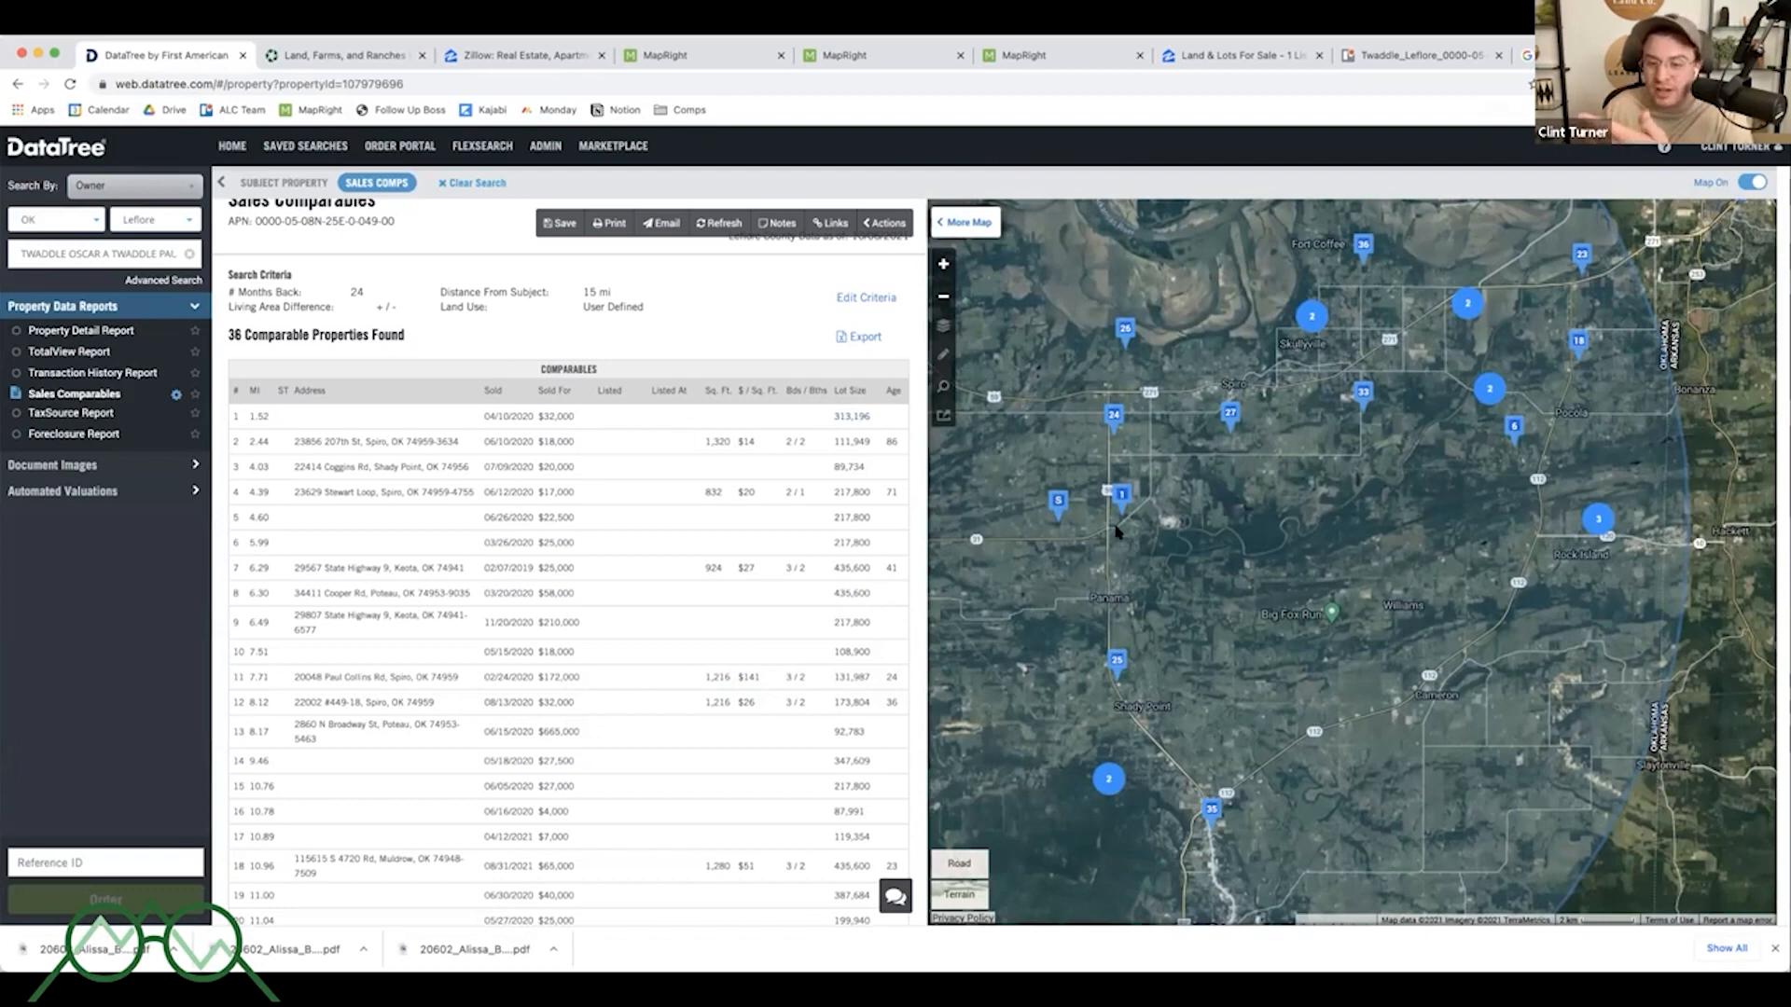
{"action": "scroll", "coordinate": [1116, 531], "scroll_direction": "up", "scroll_amount": 4}
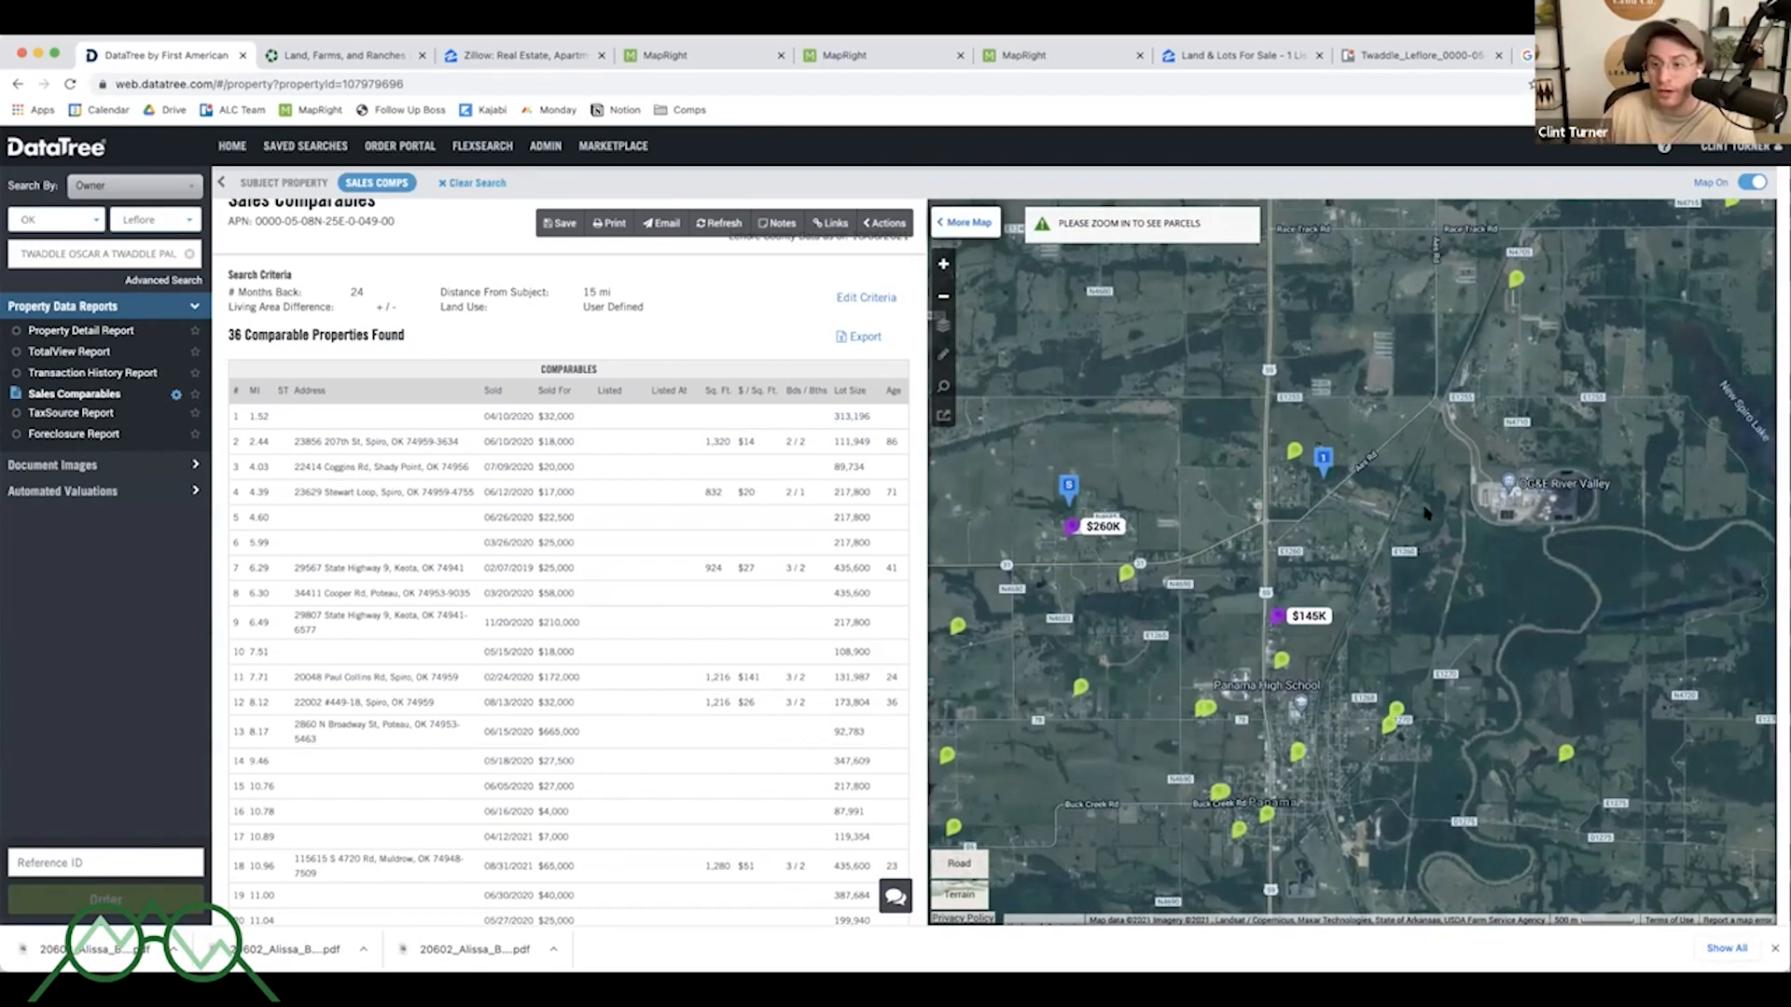
{"action": "scroll", "coordinate": [1343, 513], "scroll_direction": "down", "scroll_amount": 2}
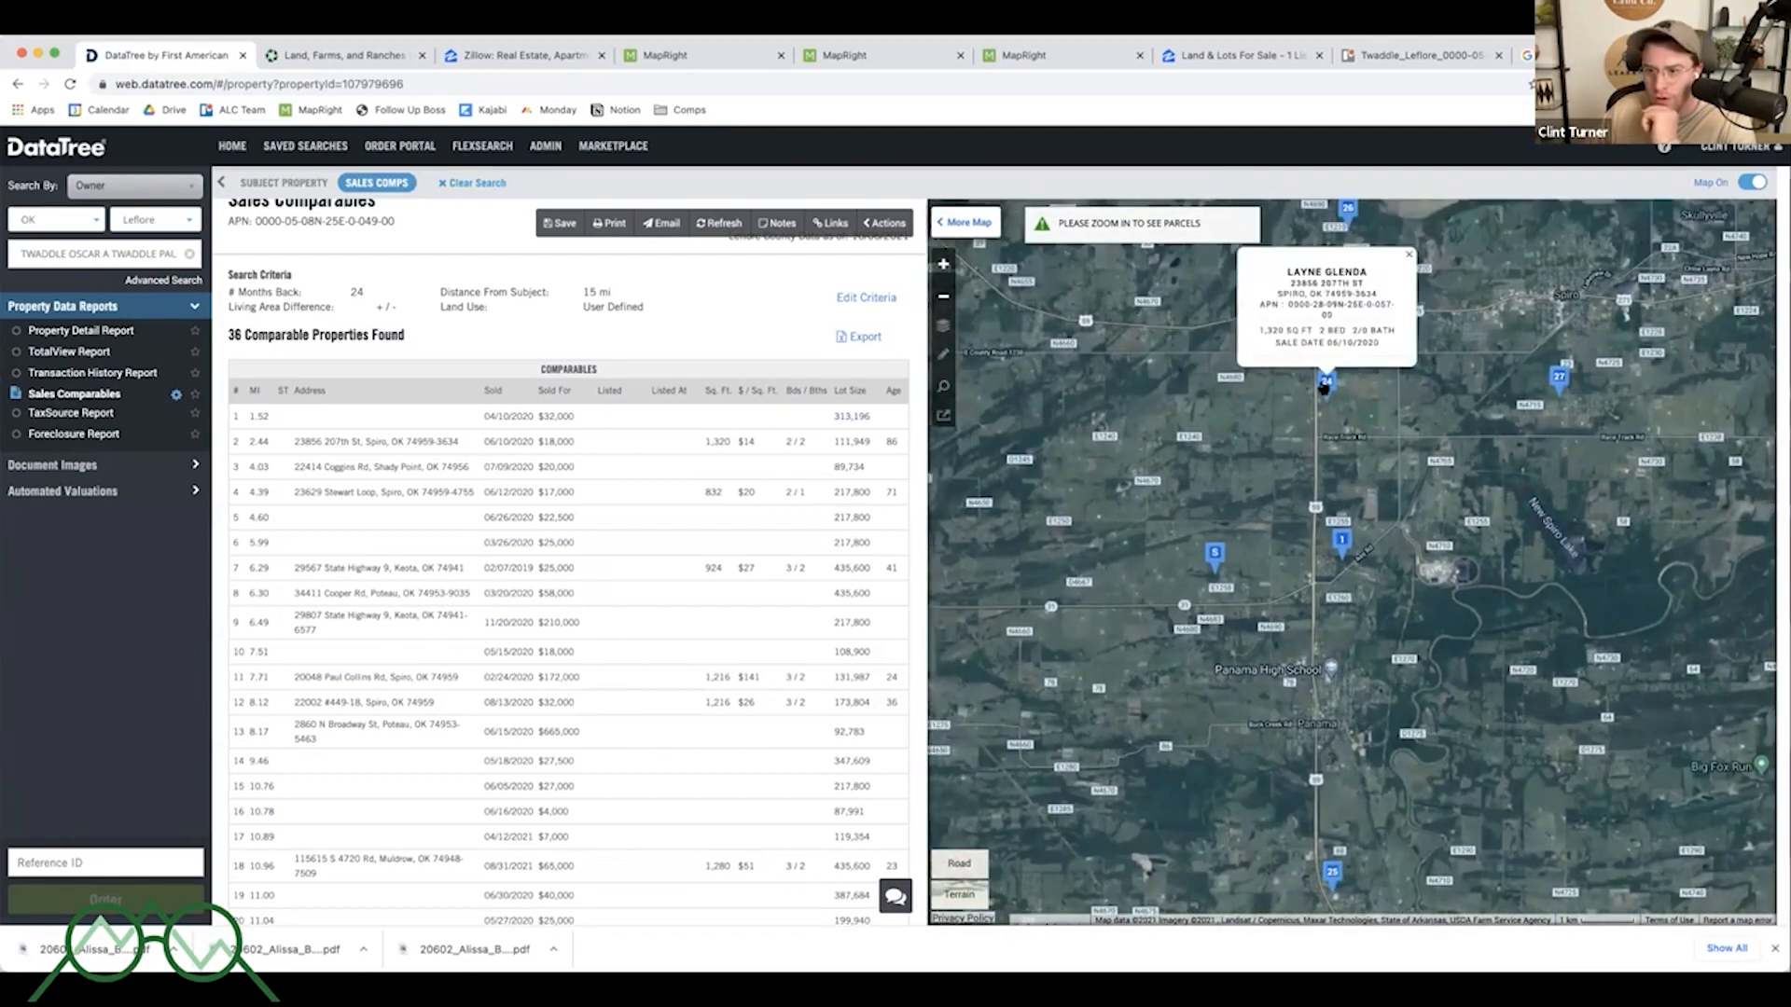
{"action": "scroll", "coordinate": [657, 590], "scroll_direction": "down", "scroll_amount": 6}
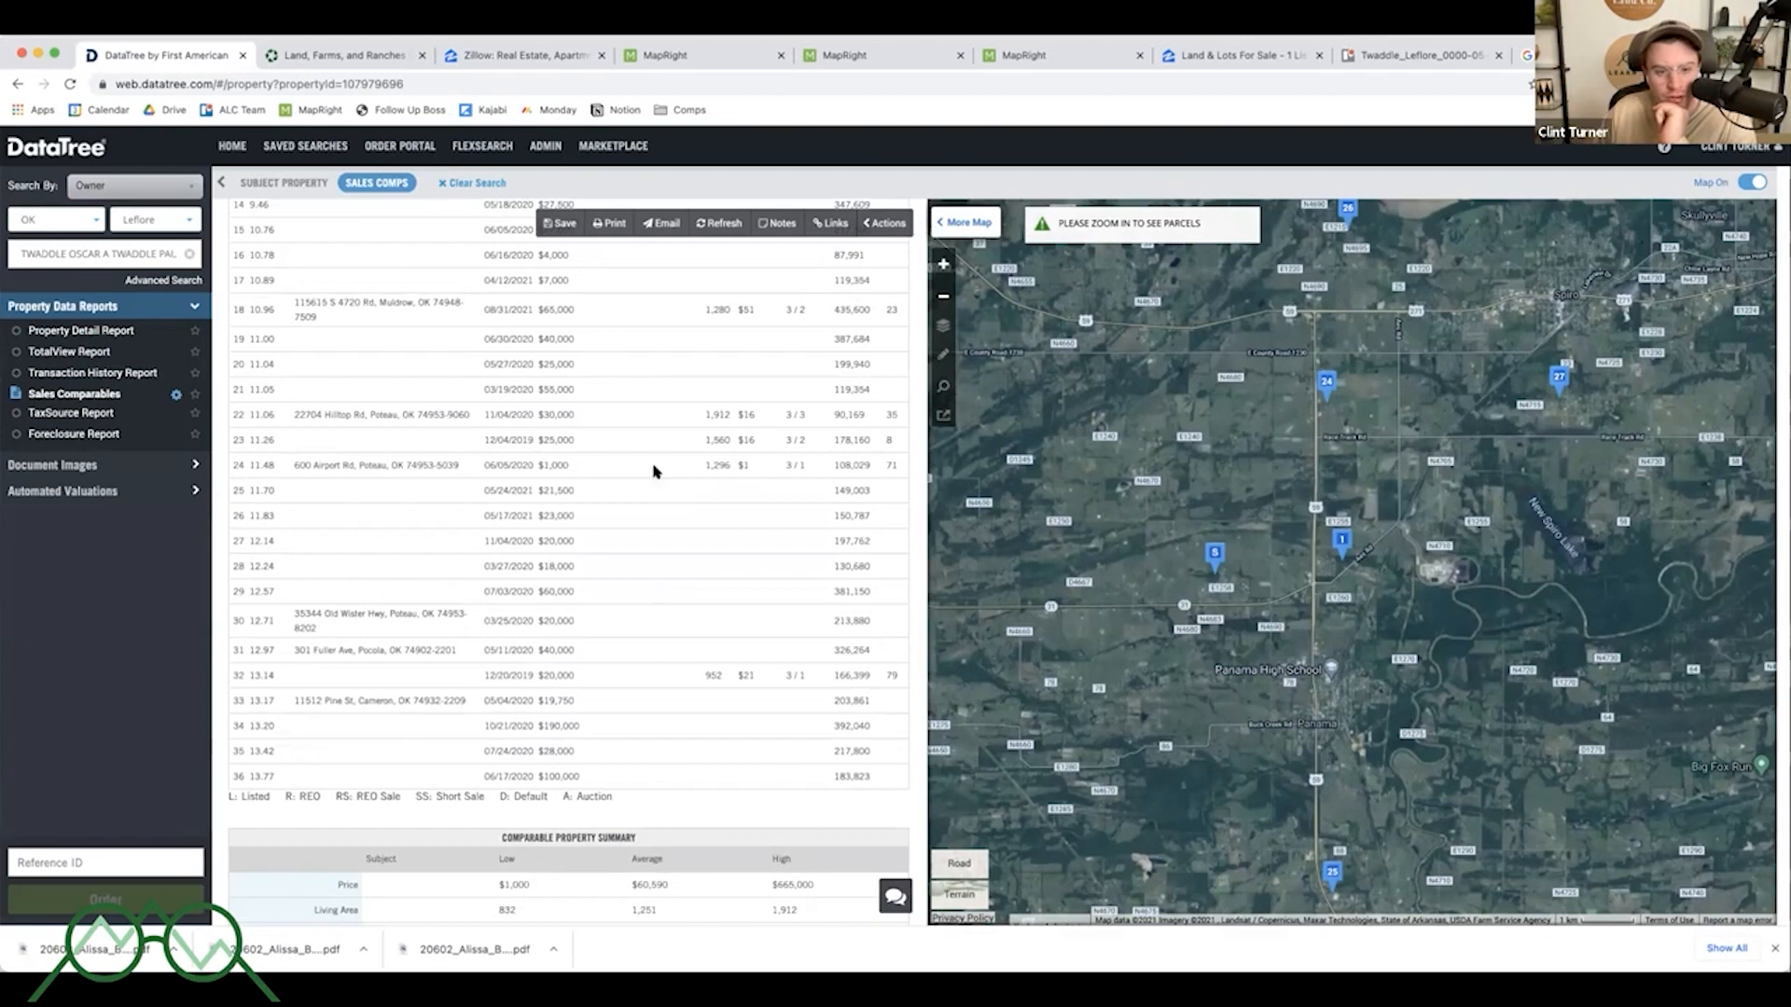
{"action": "scroll", "coordinate": [676, 481], "scroll_direction": "up", "scroll_amount": 2}
{"action": "scroll", "coordinate": [678, 485], "scroll_direction": "up", "scroll_amount": 5}
{"action": "scroll", "coordinate": [682, 502], "scroll_direction": "down", "scroll_amount": 4}
{"action": "scroll", "coordinate": [682, 508], "scroll_direction": "down", "scroll_amount": 1}
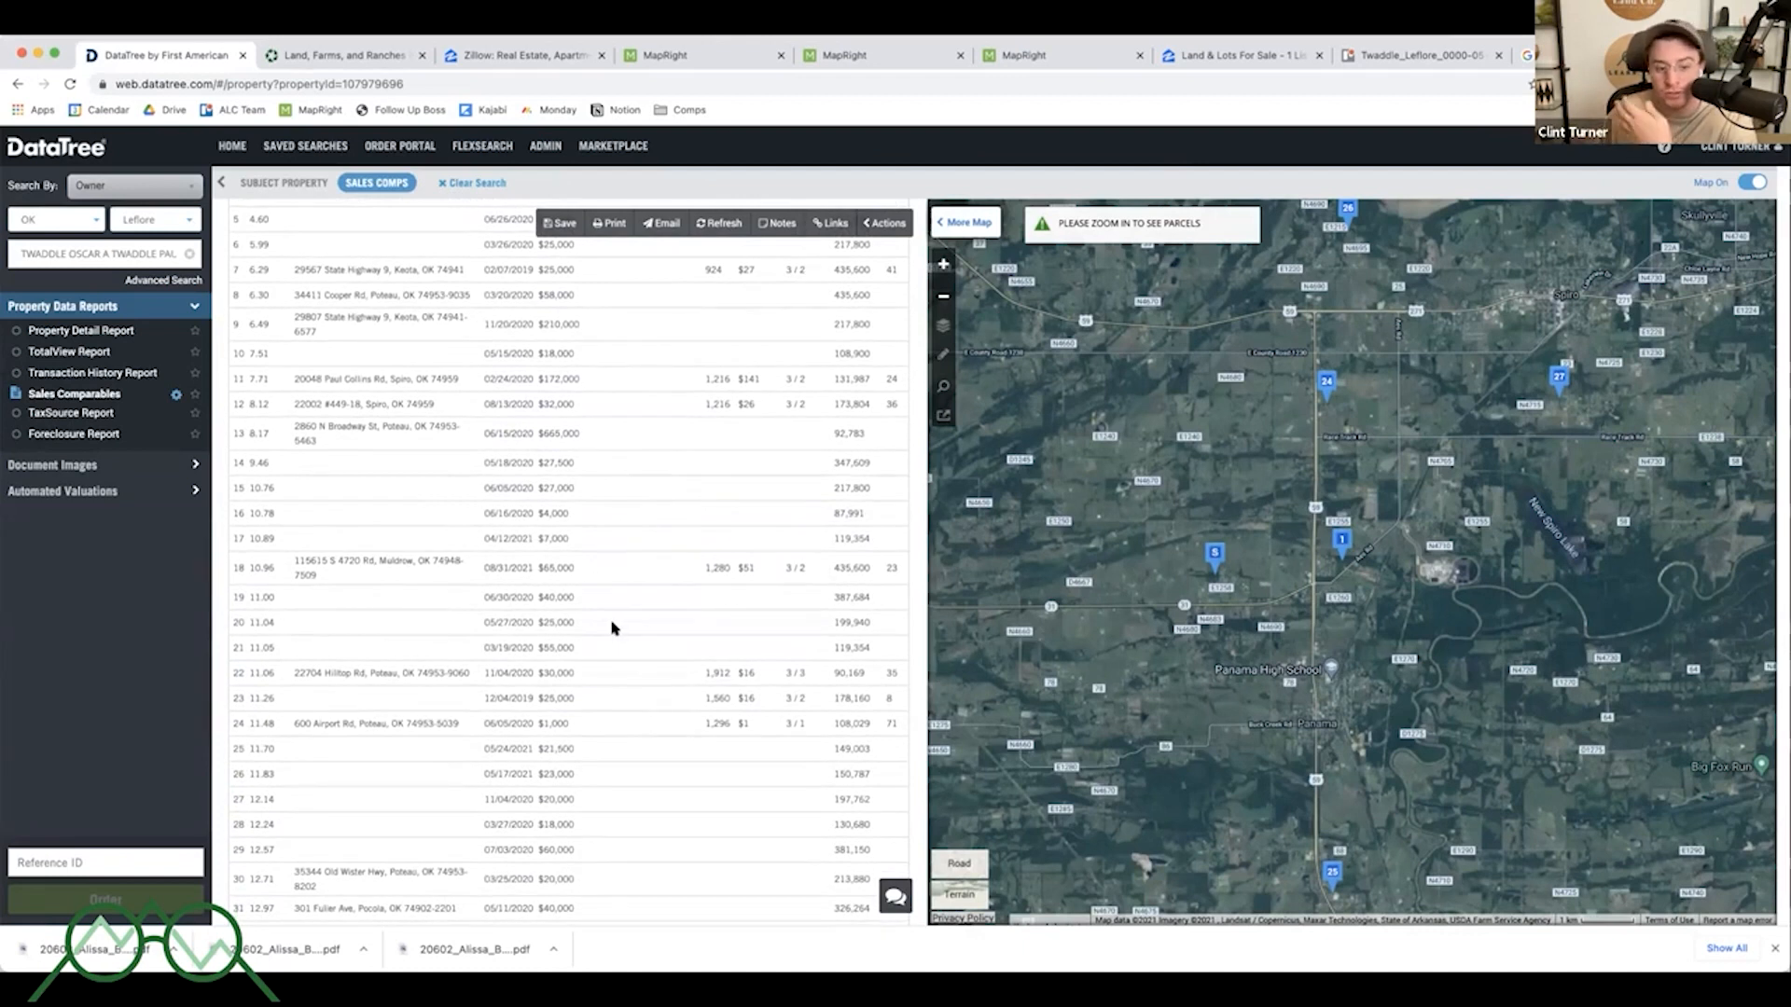
{"action": "scroll", "coordinate": [611, 628], "scroll_direction": "down", "scroll_amount": 1}
{"action": "left_click_drag", "start_coordinate": [571, 616], "coordinate": [486, 615]}
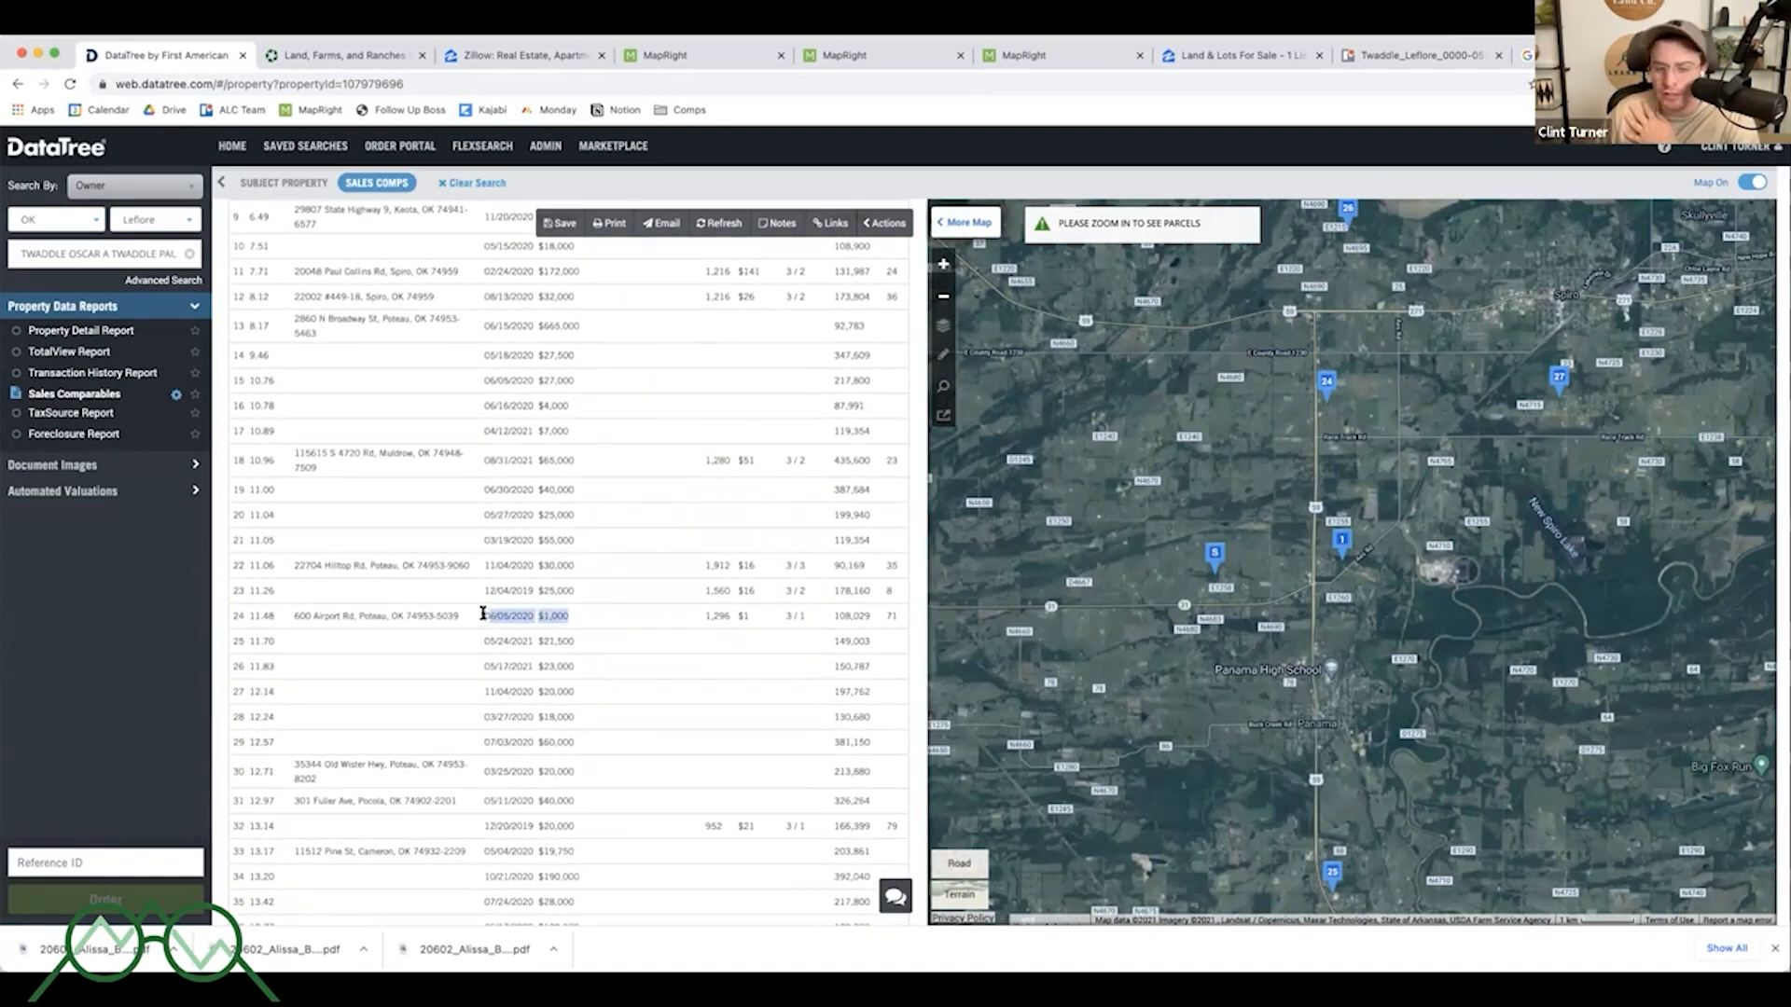
{"action": "left_click", "coordinate": [484, 616]}
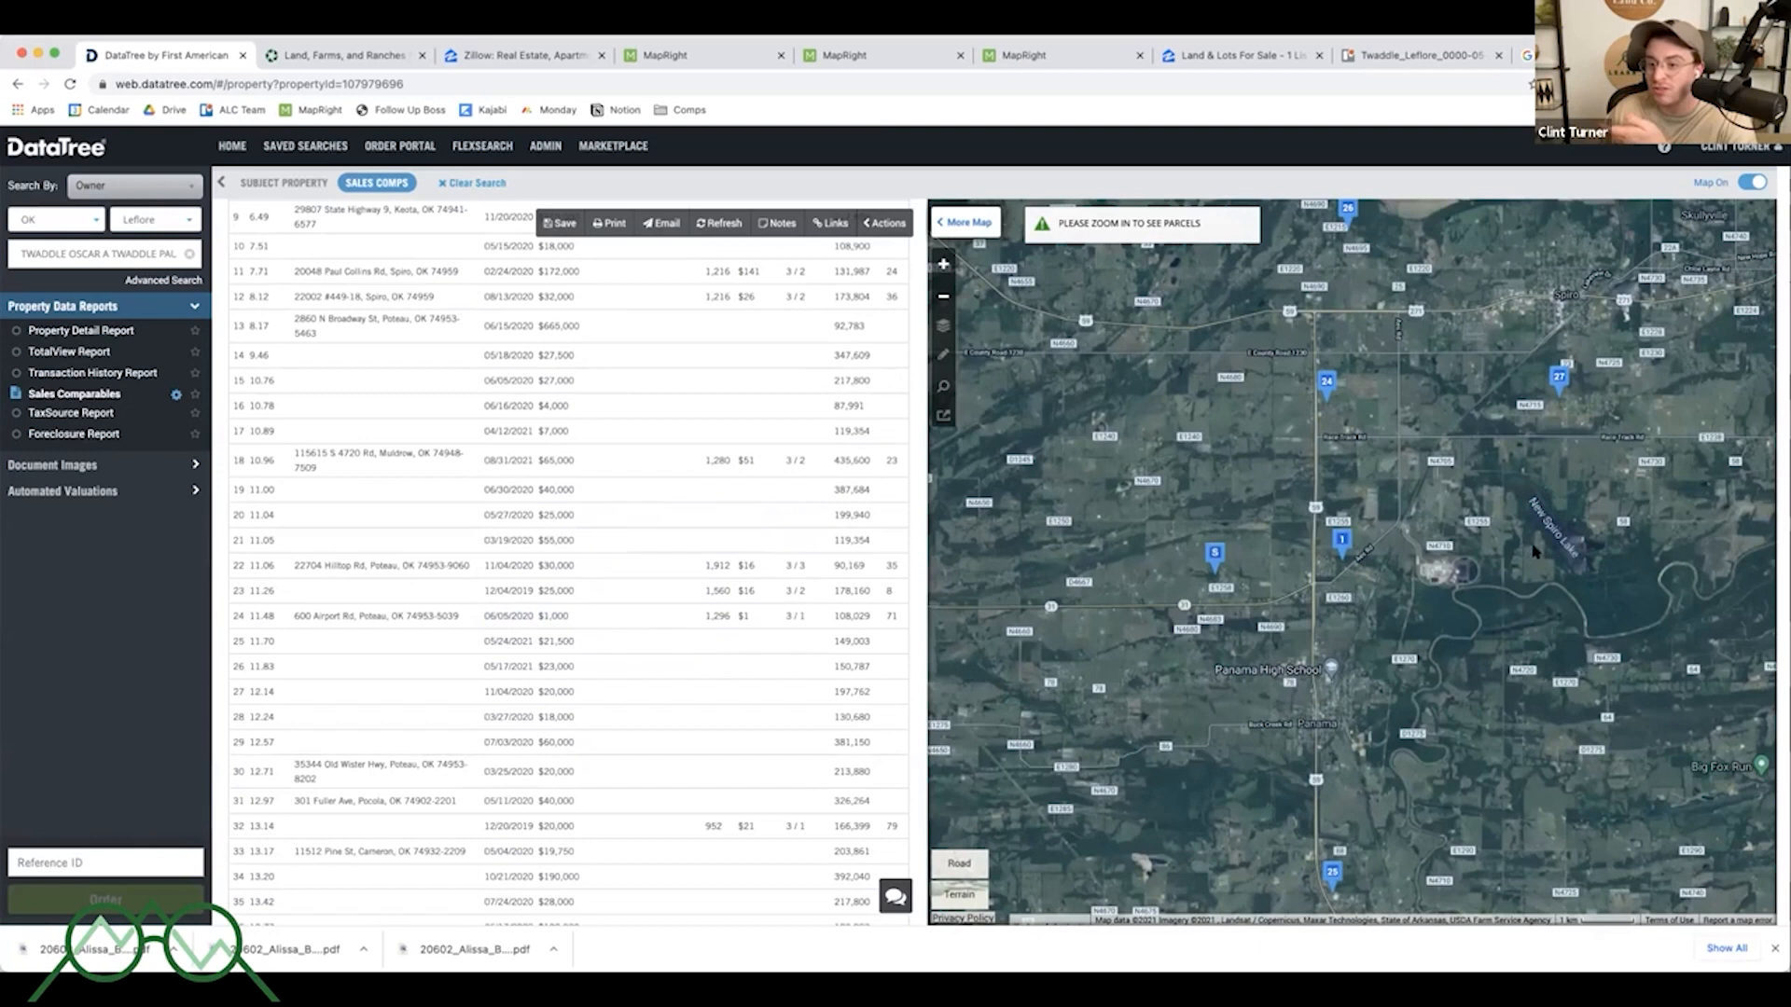
{"action": "mouse_move", "coordinate": [1317, 757]}
{"action": "left_mouse_down"}
{"action": "mouse_move", "coordinate": [1205, 593]}
{"action": "mouse_move", "coordinate": [1245, 578]}
{"action": "left_mouse_up"}
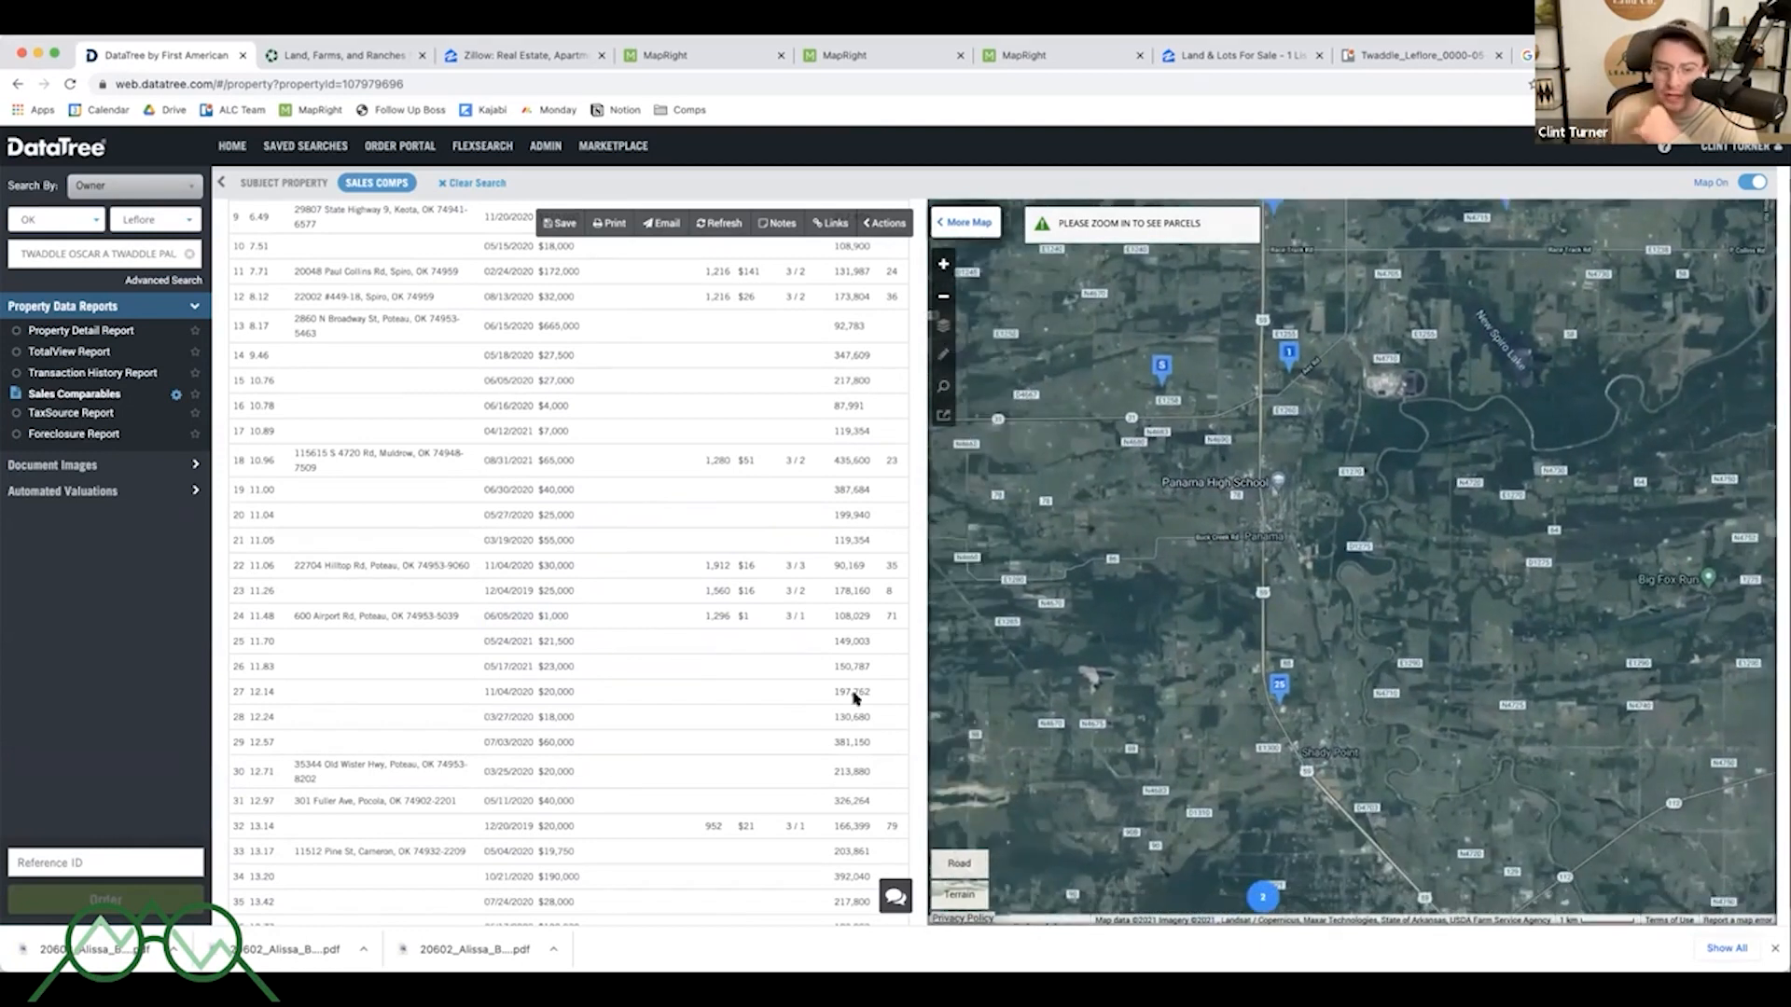
{"action": "scroll", "coordinate": [645, 633], "scroll_direction": "up", "scroll_amount": 1}
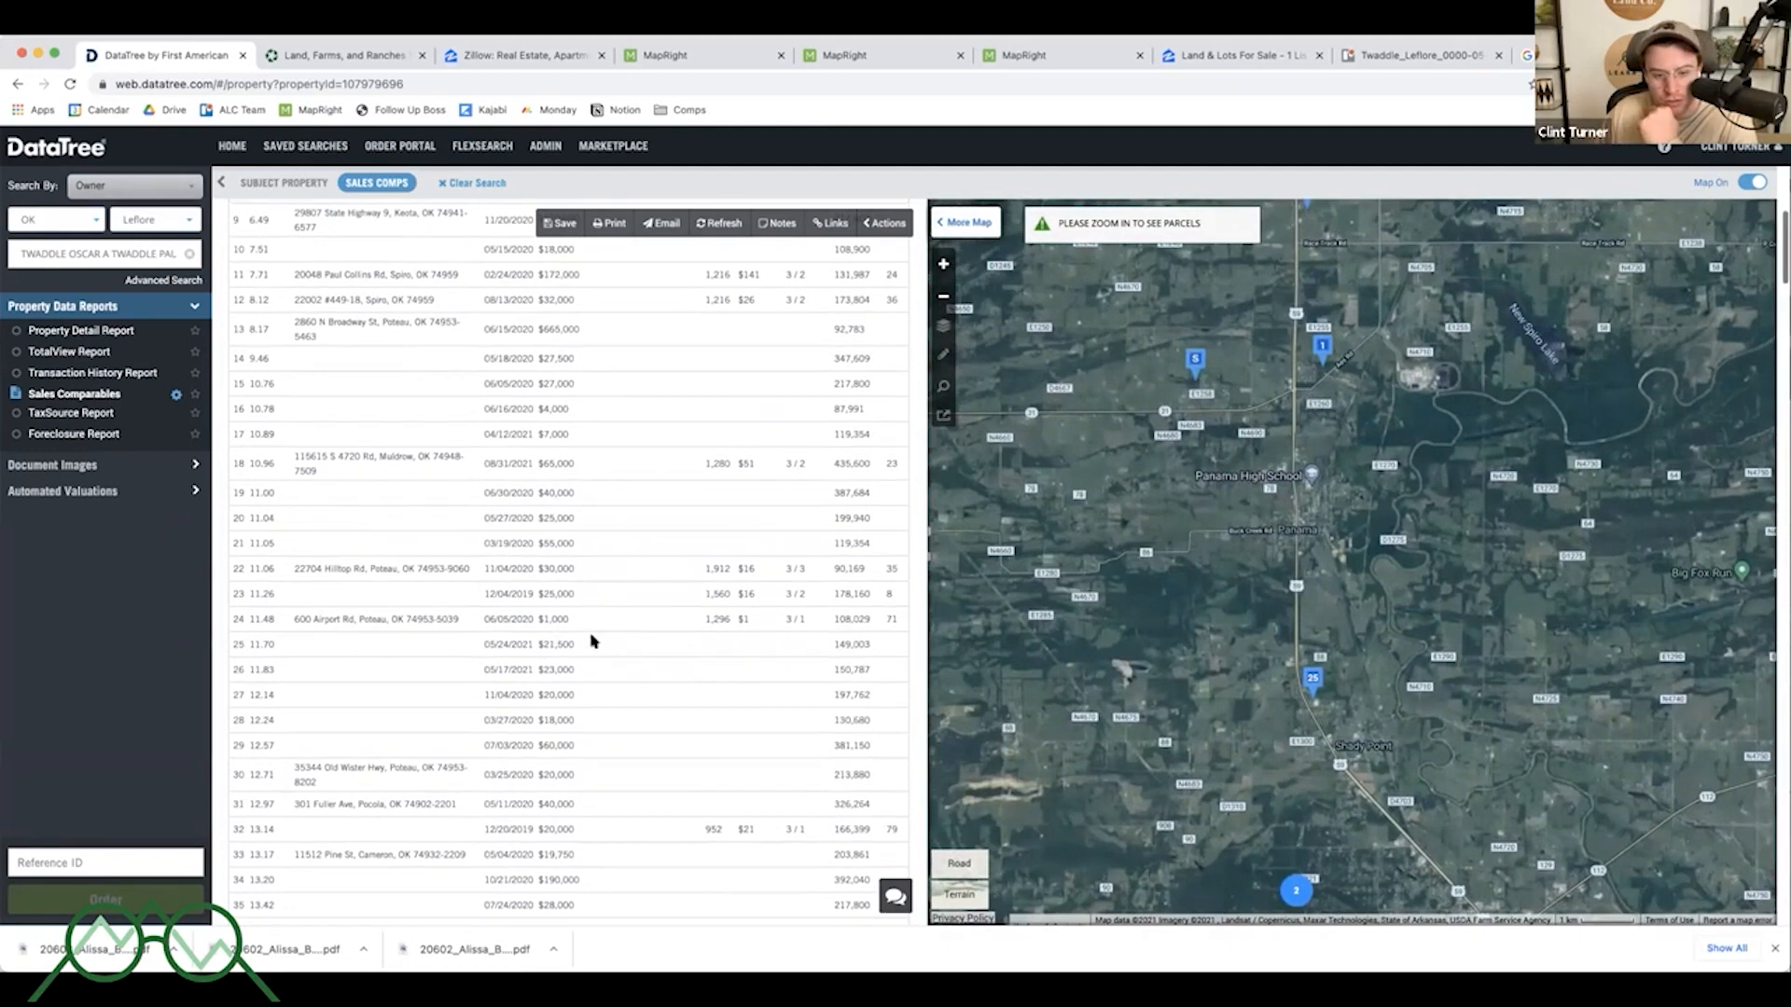
- Convert comparable 25's lot size of 149,003 sq ft to acres in the search tab
{"action": "double_click", "coordinate": [850, 640]}
{"action": "key", "text": "super+c"}
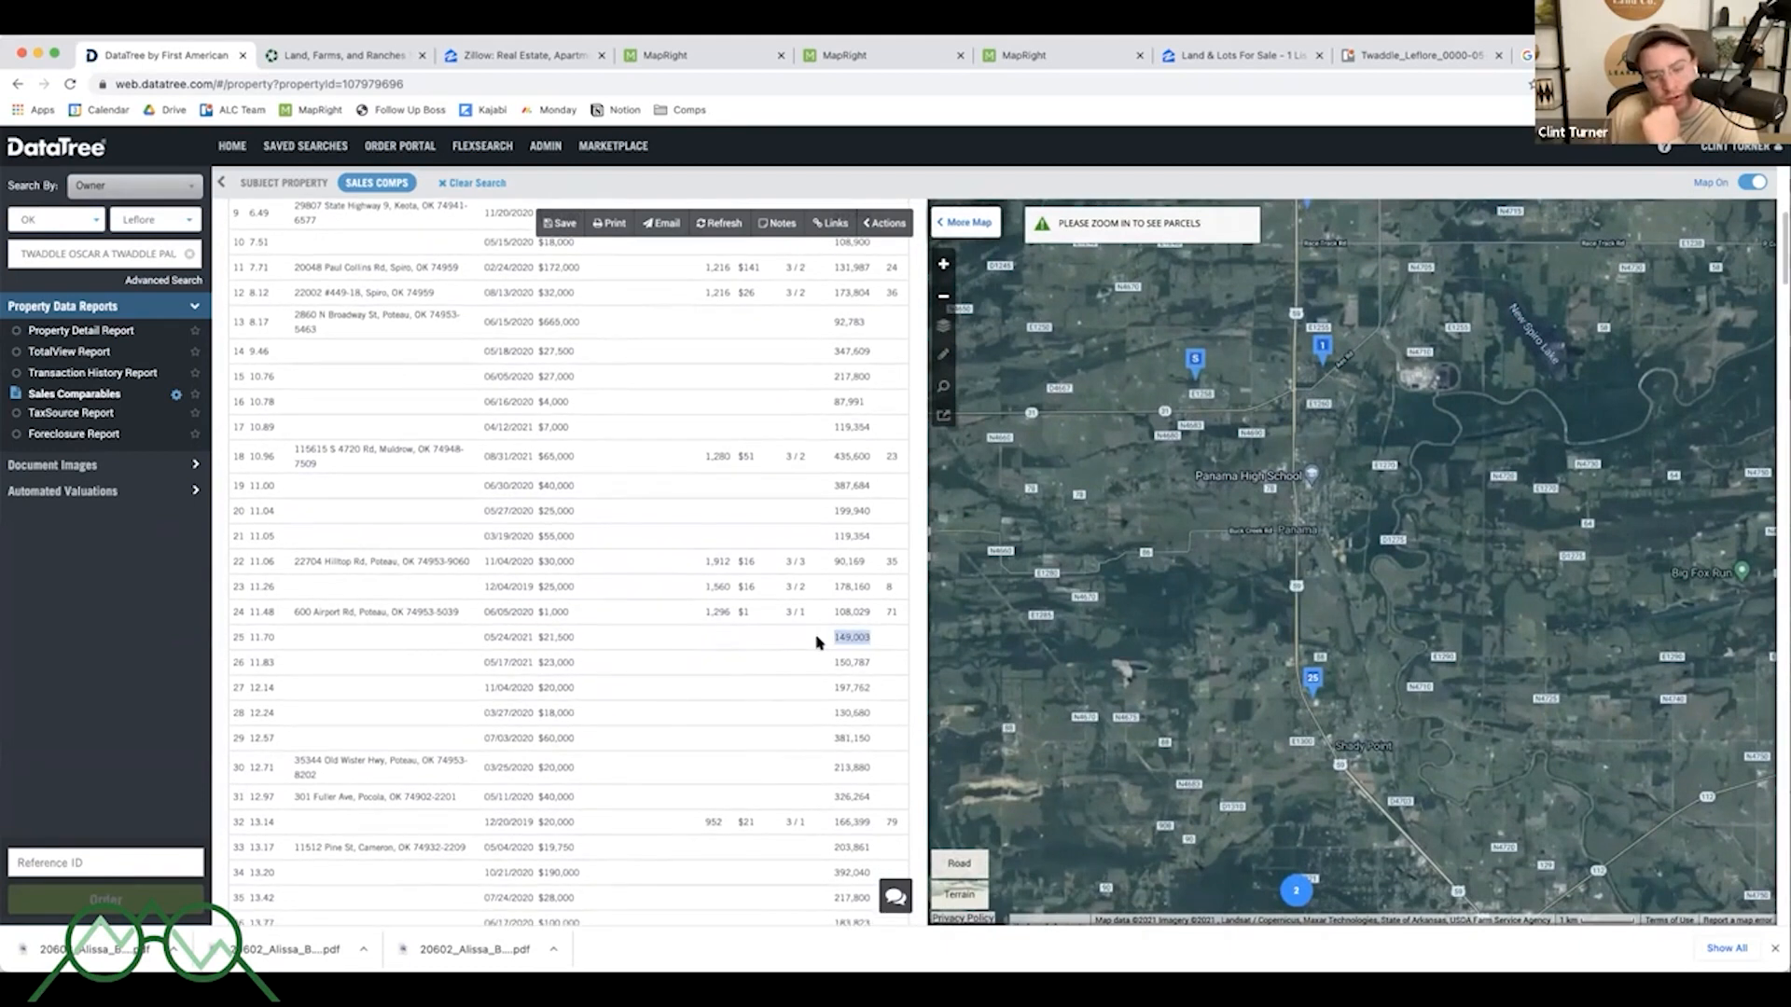
{"action": "scroll", "coordinate": [493, 645], "scroll_direction": "down", "scroll_amount": 1}
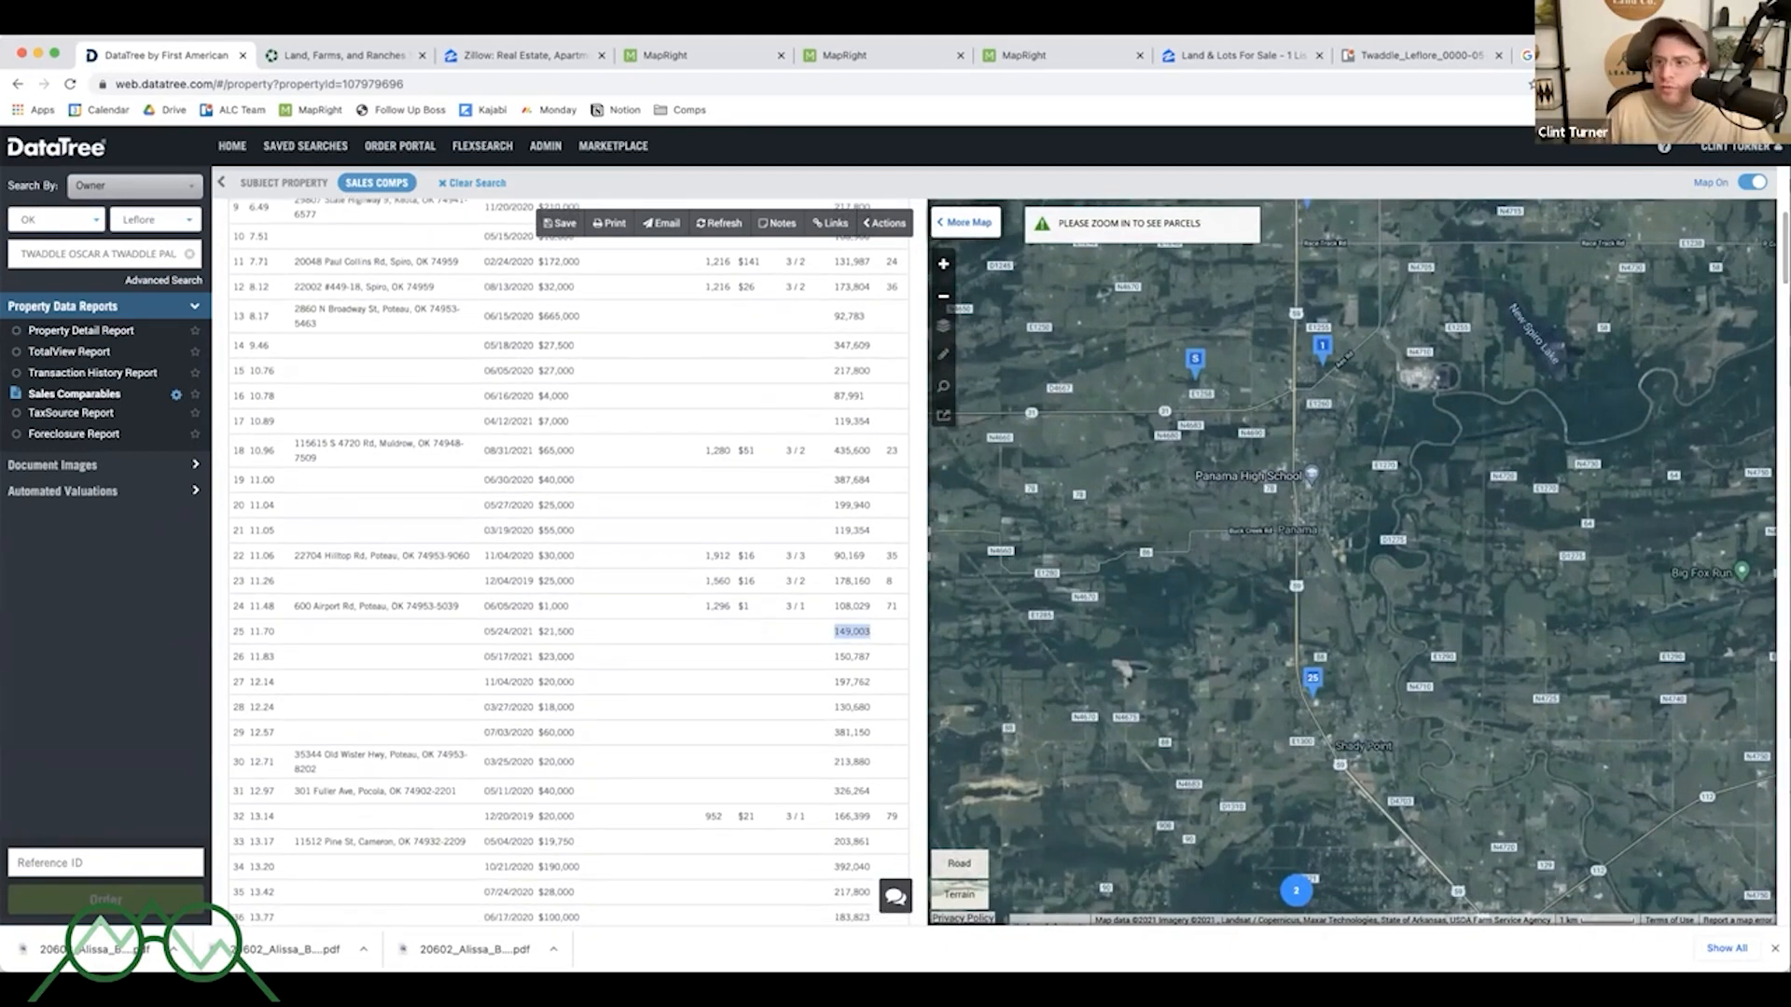
{"action": "left_click", "coordinate": [1539, 56]}
{"action": "left_click_drag", "start_coordinate": [144, 164], "coordinate": [197, 165]}
{"action": "key", "text": "super+v"}
{"action": "key", "text": "Return"}
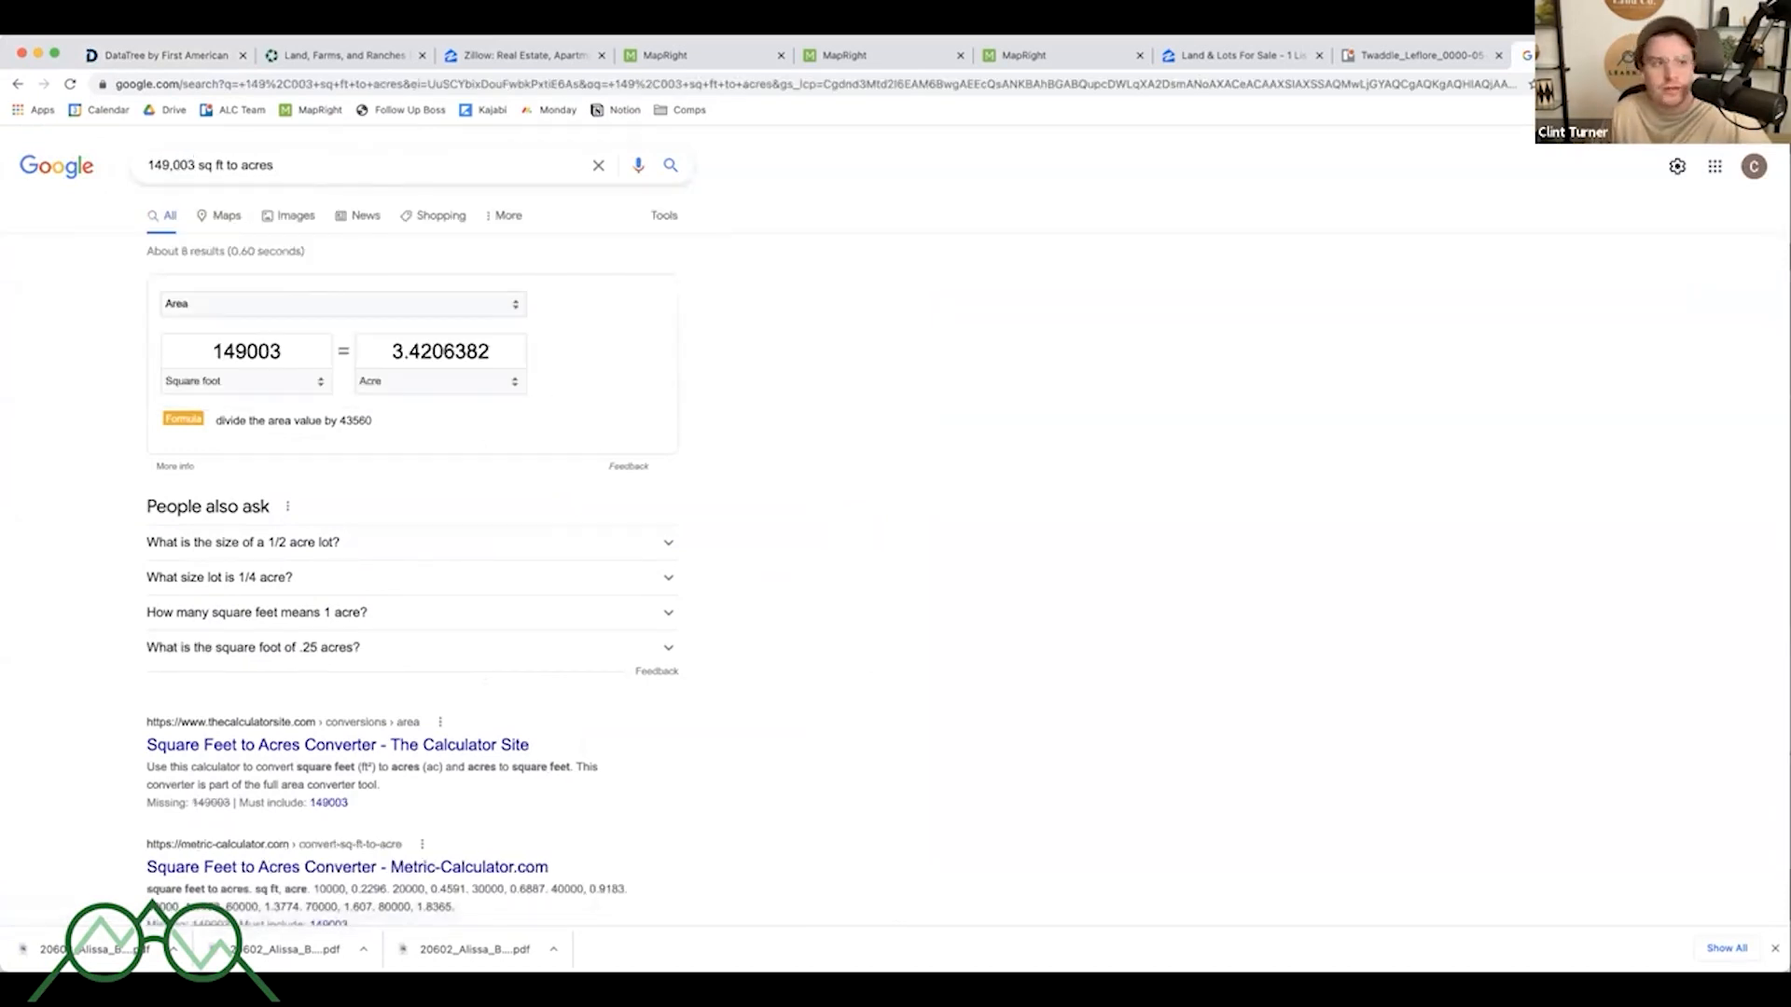
- Calculate 21000/3.5 in a new tab's address bar to get a price per acre
{"action": "key", "text": "super+t"}
{"action": "type", "text": "21"}
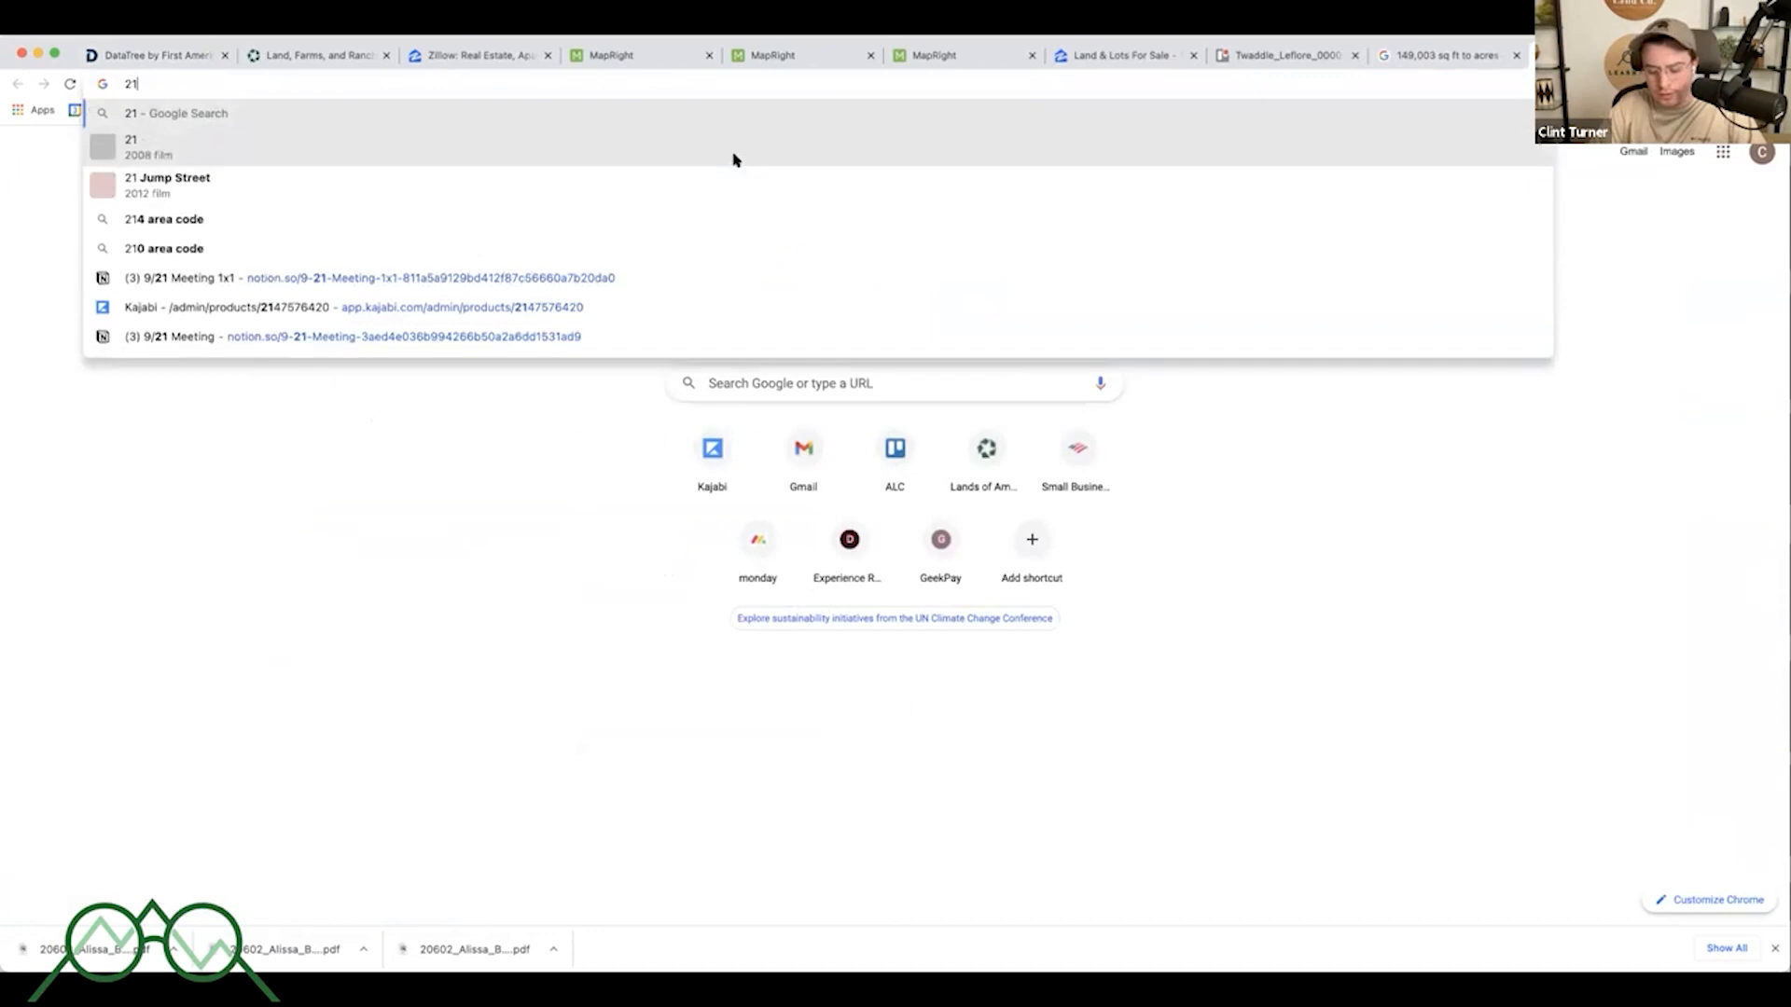
{"action": "type", "text": "000/3.5"}
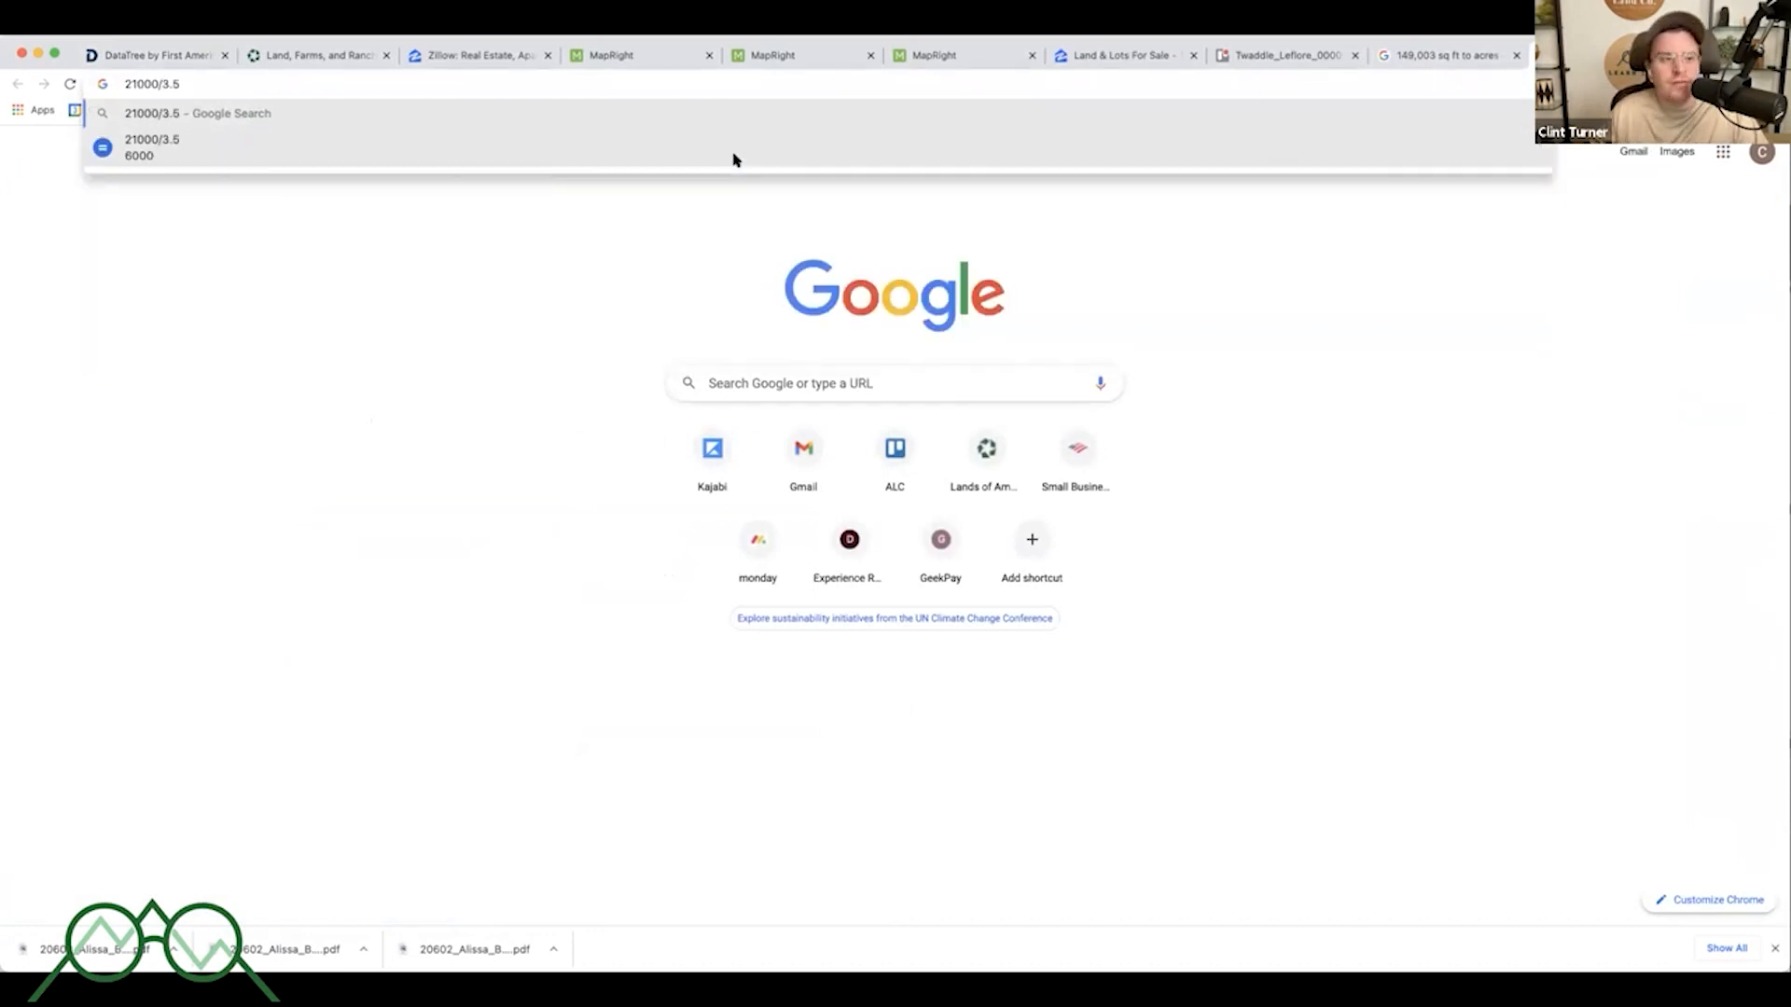
- Return to the comparables, then calculate the first comparable's price per acre as 32000/7 in a new tab
{"action": "left_click", "coordinate": [156, 55]}
{"action": "triple_click", "coordinate": [522, 629]}
{"action": "left_click_drag", "start_coordinate": [528, 629], "coordinate": [584, 634]}
{"action": "left_click", "coordinate": [581, 632]}
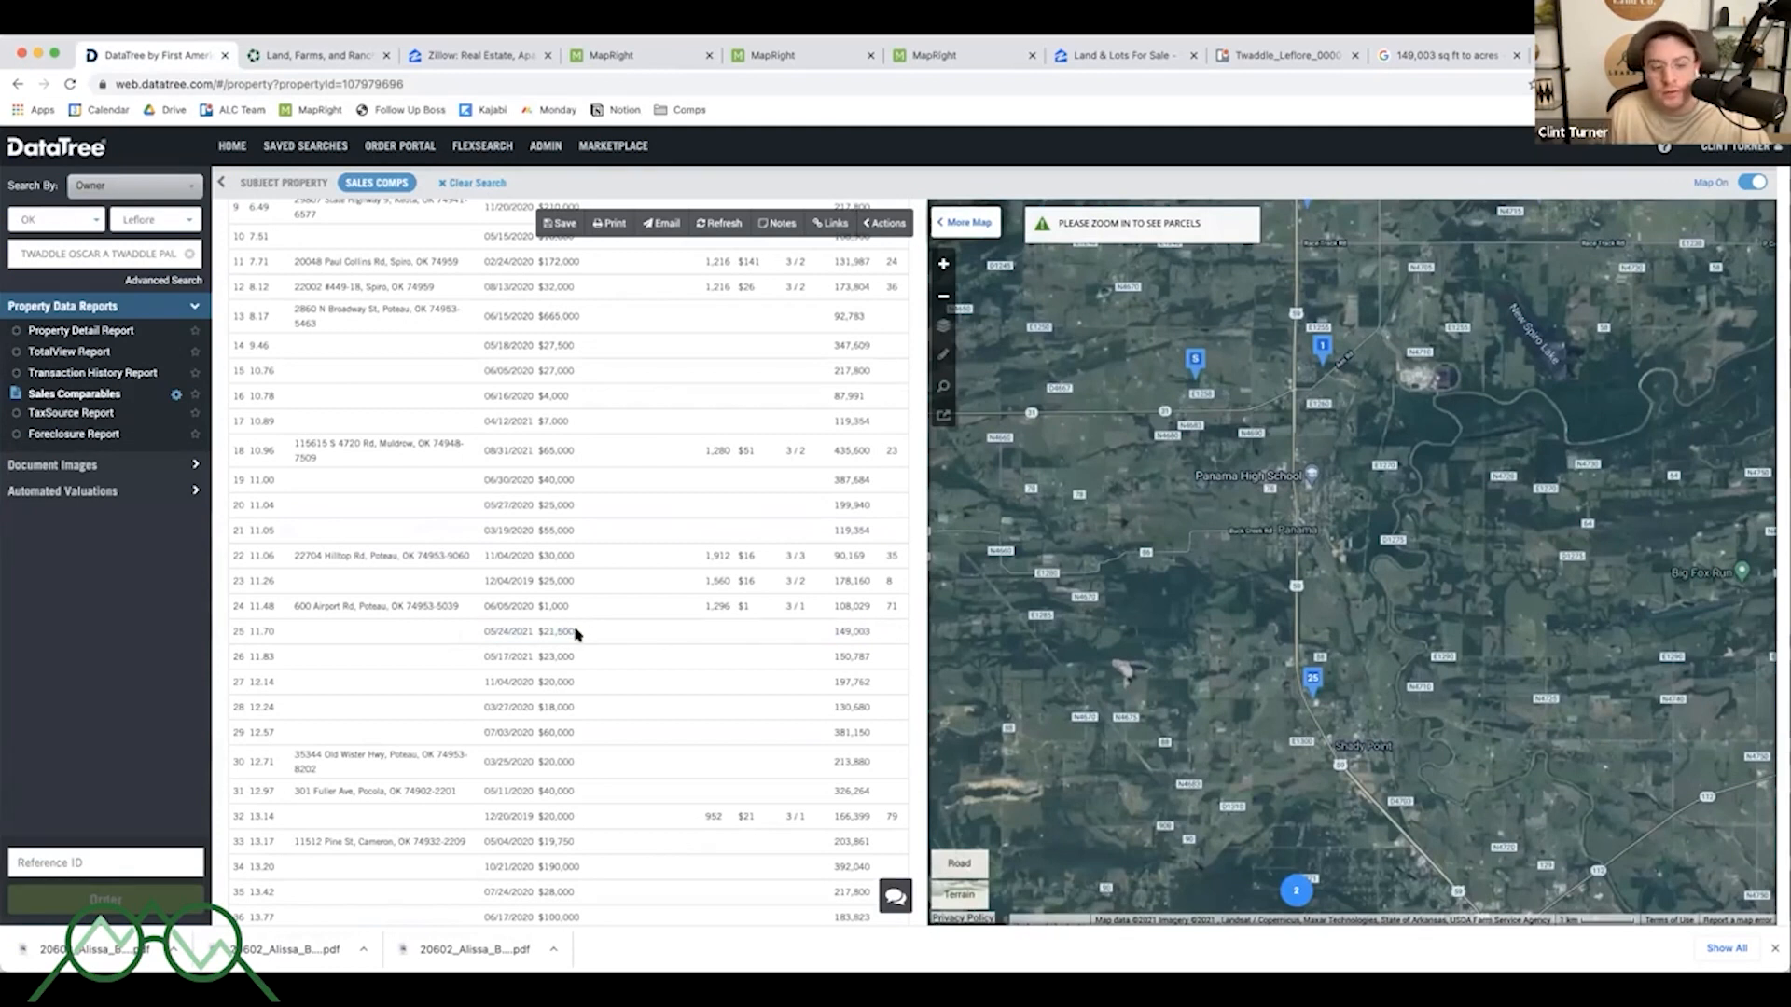
{"action": "scroll", "coordinate": [536, 569], "scroll_direction": "up", "scroll_amount": 5}
{"action": "scroll", "coordinate": [537, 569], "scroll_direction": "up", "scroll_amount": 1}
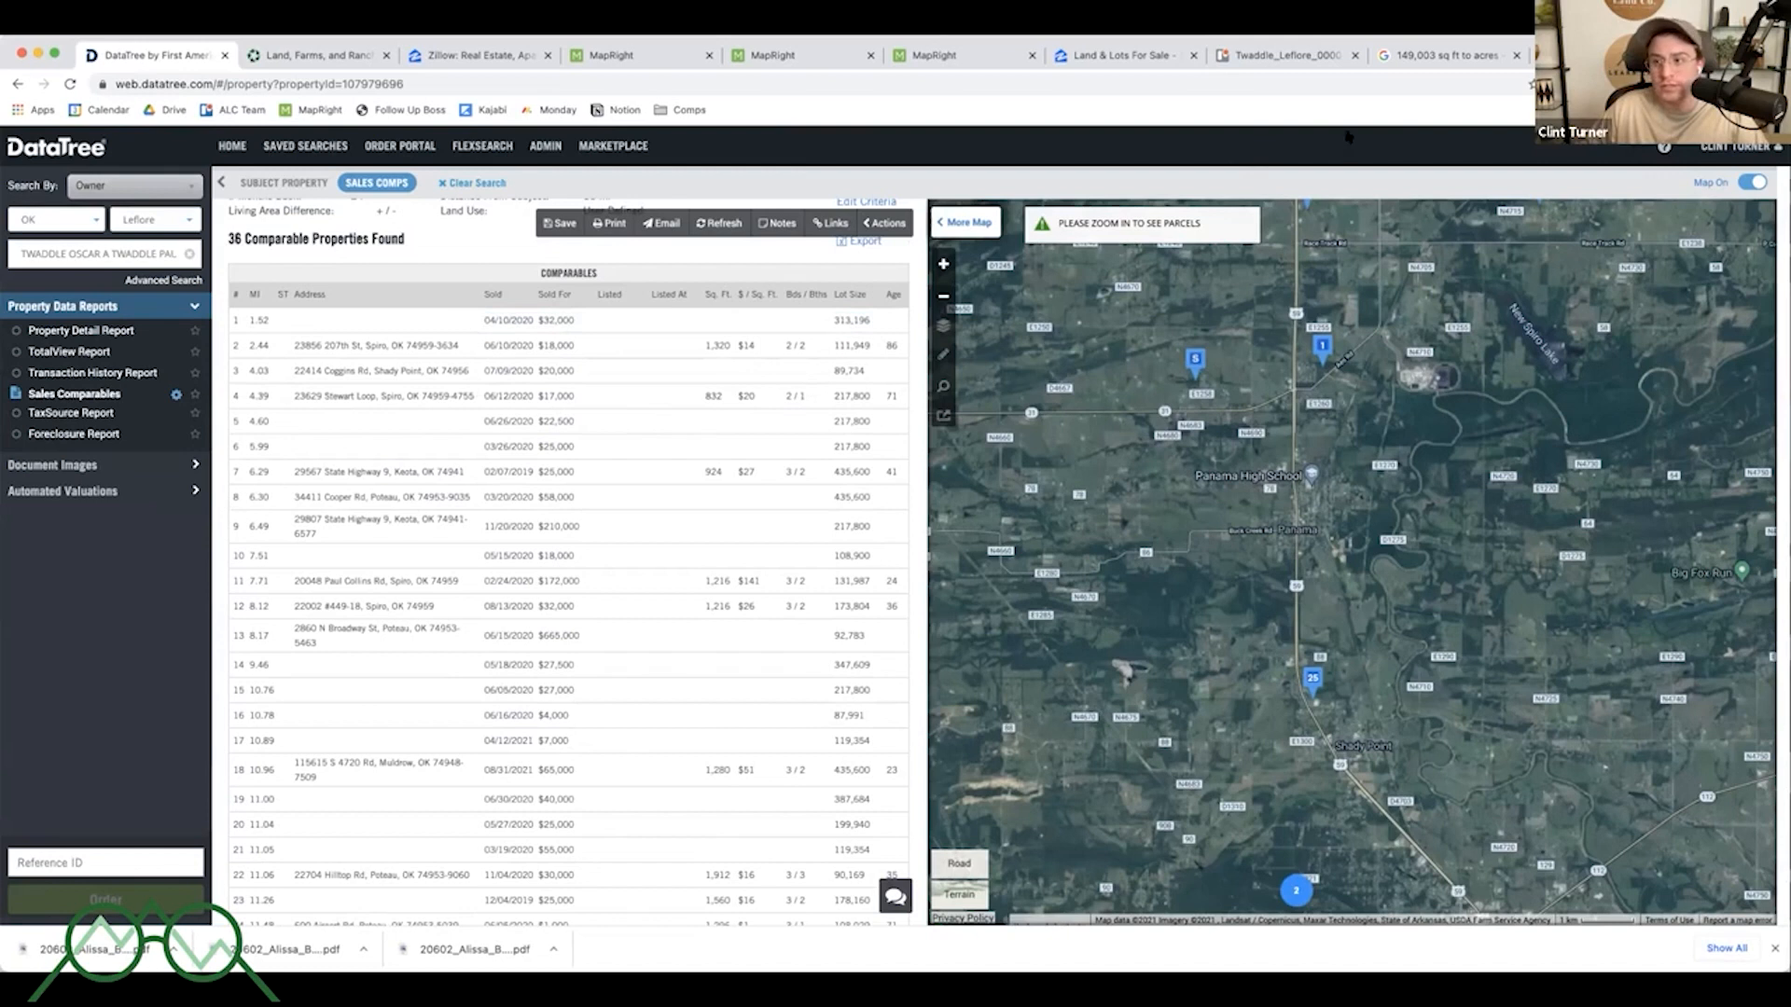
{"action": "left_click", "coordinate": [1599, 55]}
{"action": "type", "text": "32000"}
{"action": "key", "text": "super+a"}
{"action": "type", "text": "32000/"}
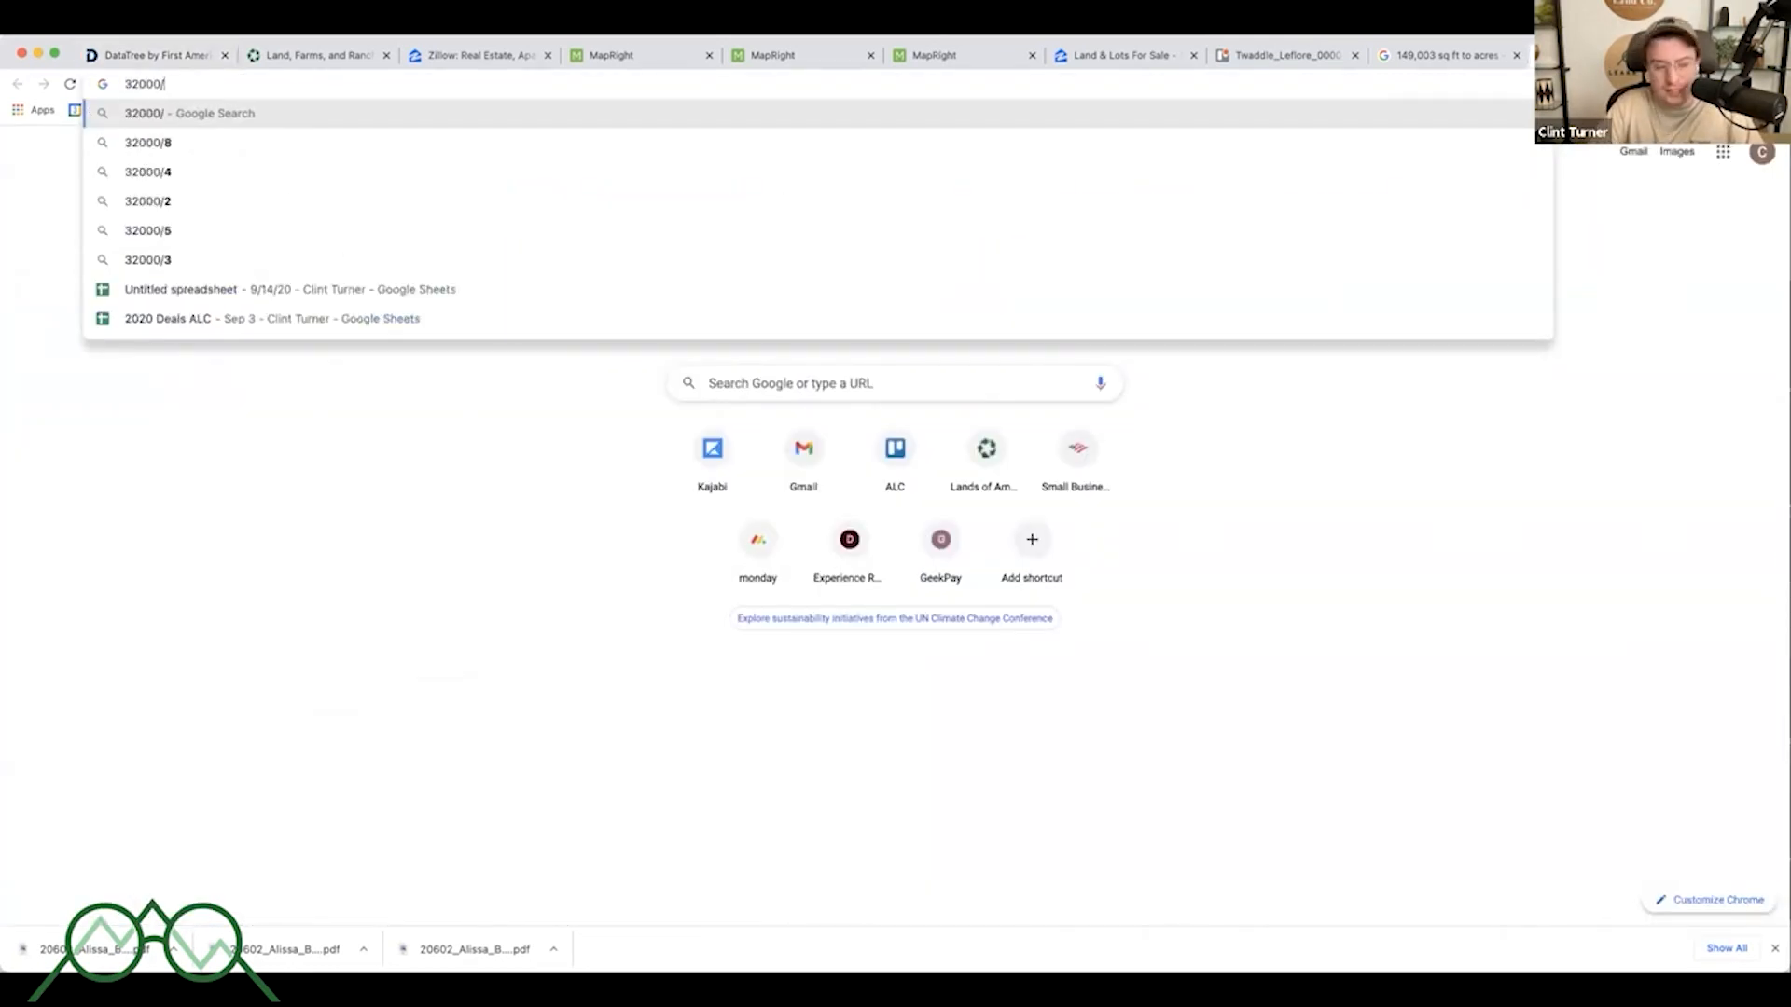
{"action": "type", "text": "7"}
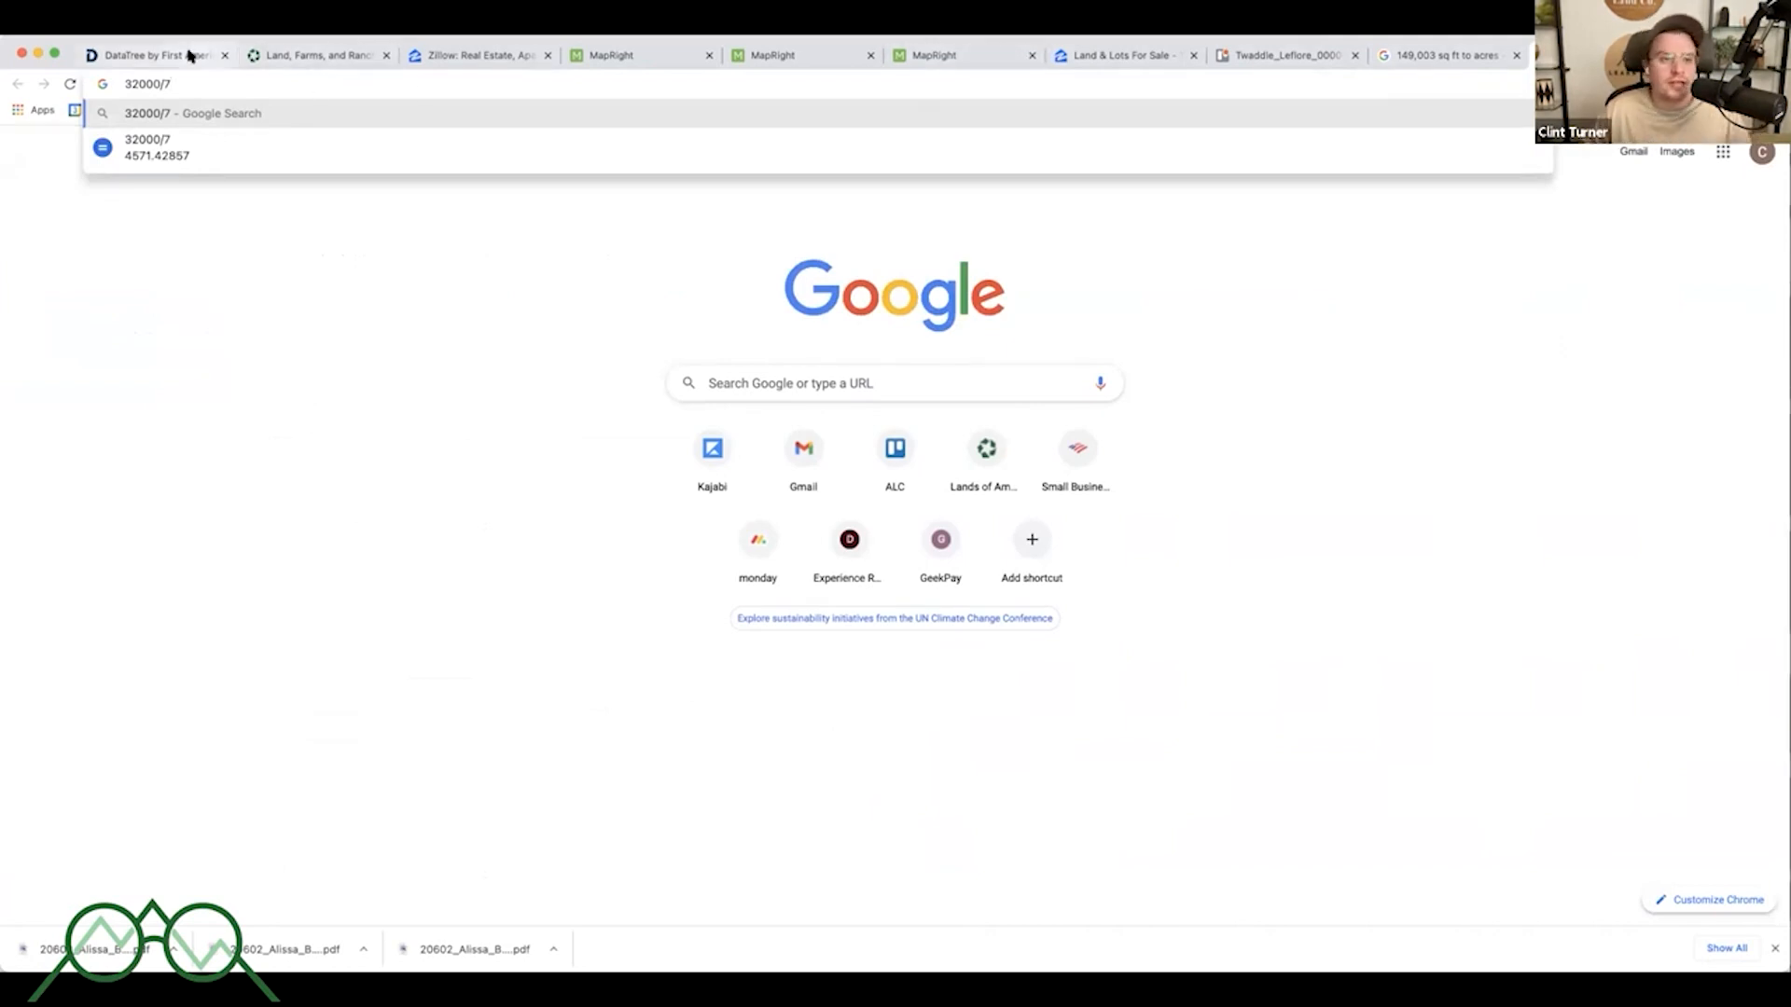
- Review the first comparable's sale price and lot size in the comparables table
{"action": "left_click", "coordinate": [189, 55]}
{"action": "scroll", "coordinate": [1355, 529], "scroll_direction": "down", "scroll_amount": 3}
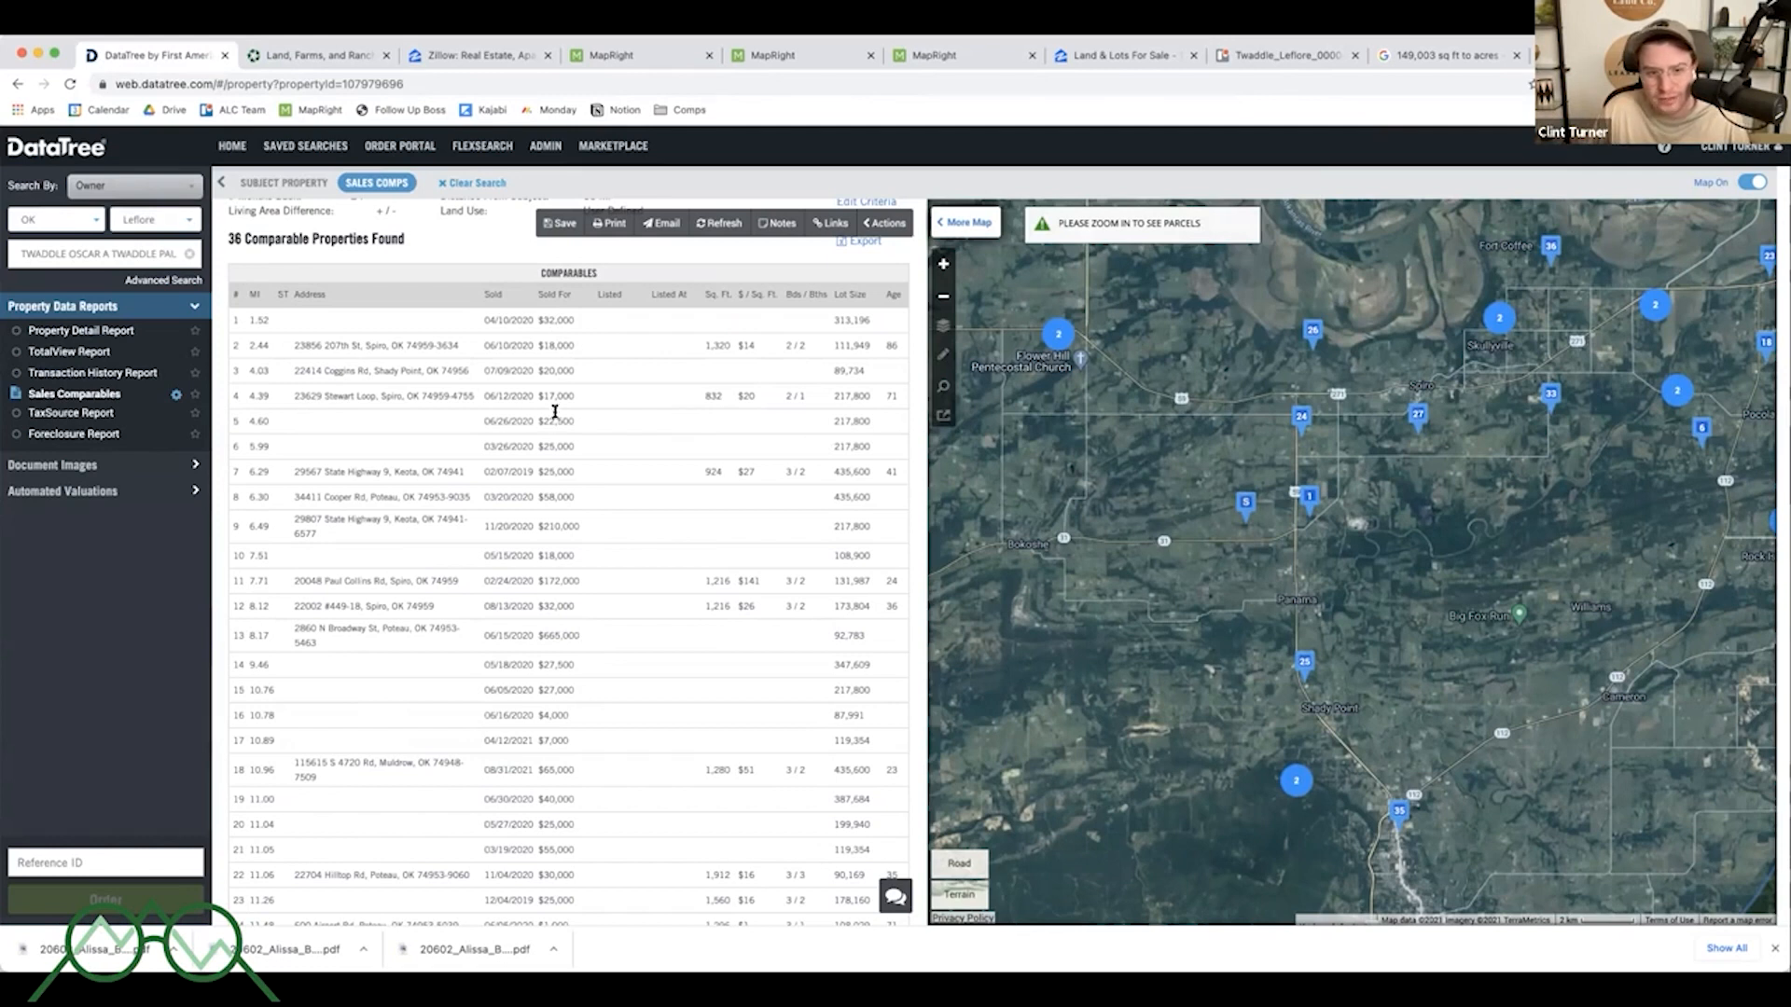
{"action": "left_click_drag", "start_coordinate": [863, 413], "coordinate": [799, 426]}
{"action": "left_click", "coordinate": [846, 418]}
{"action": "left_click_drag", "start_coordinate": [535, 420], "coordinate": [592, 424]}
{"action": "left_click", "coordinate": [593, 424]}
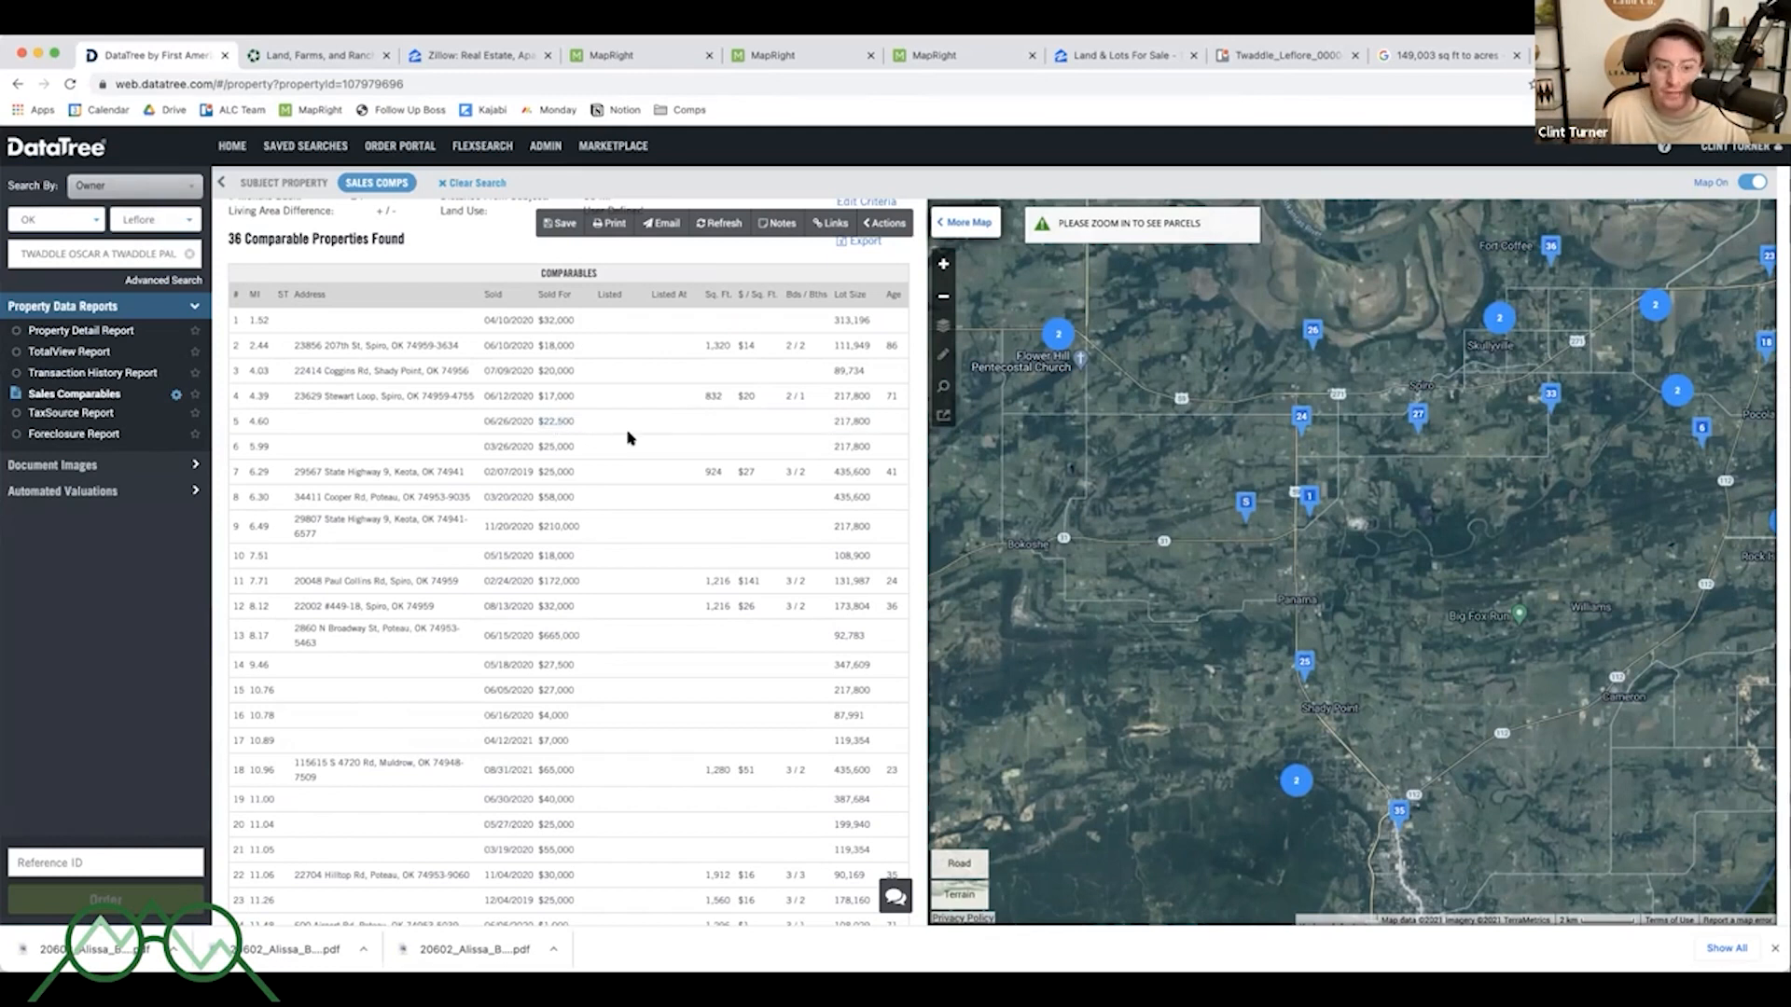
{"action": "scroll", "coordinate": [628, 434], "scroll_direction": "down", "scroll_amount": 5}
{"action": "scroll", "coordinate": [627, 435], "scroll_direction": "up", "scroll_amount": 3}
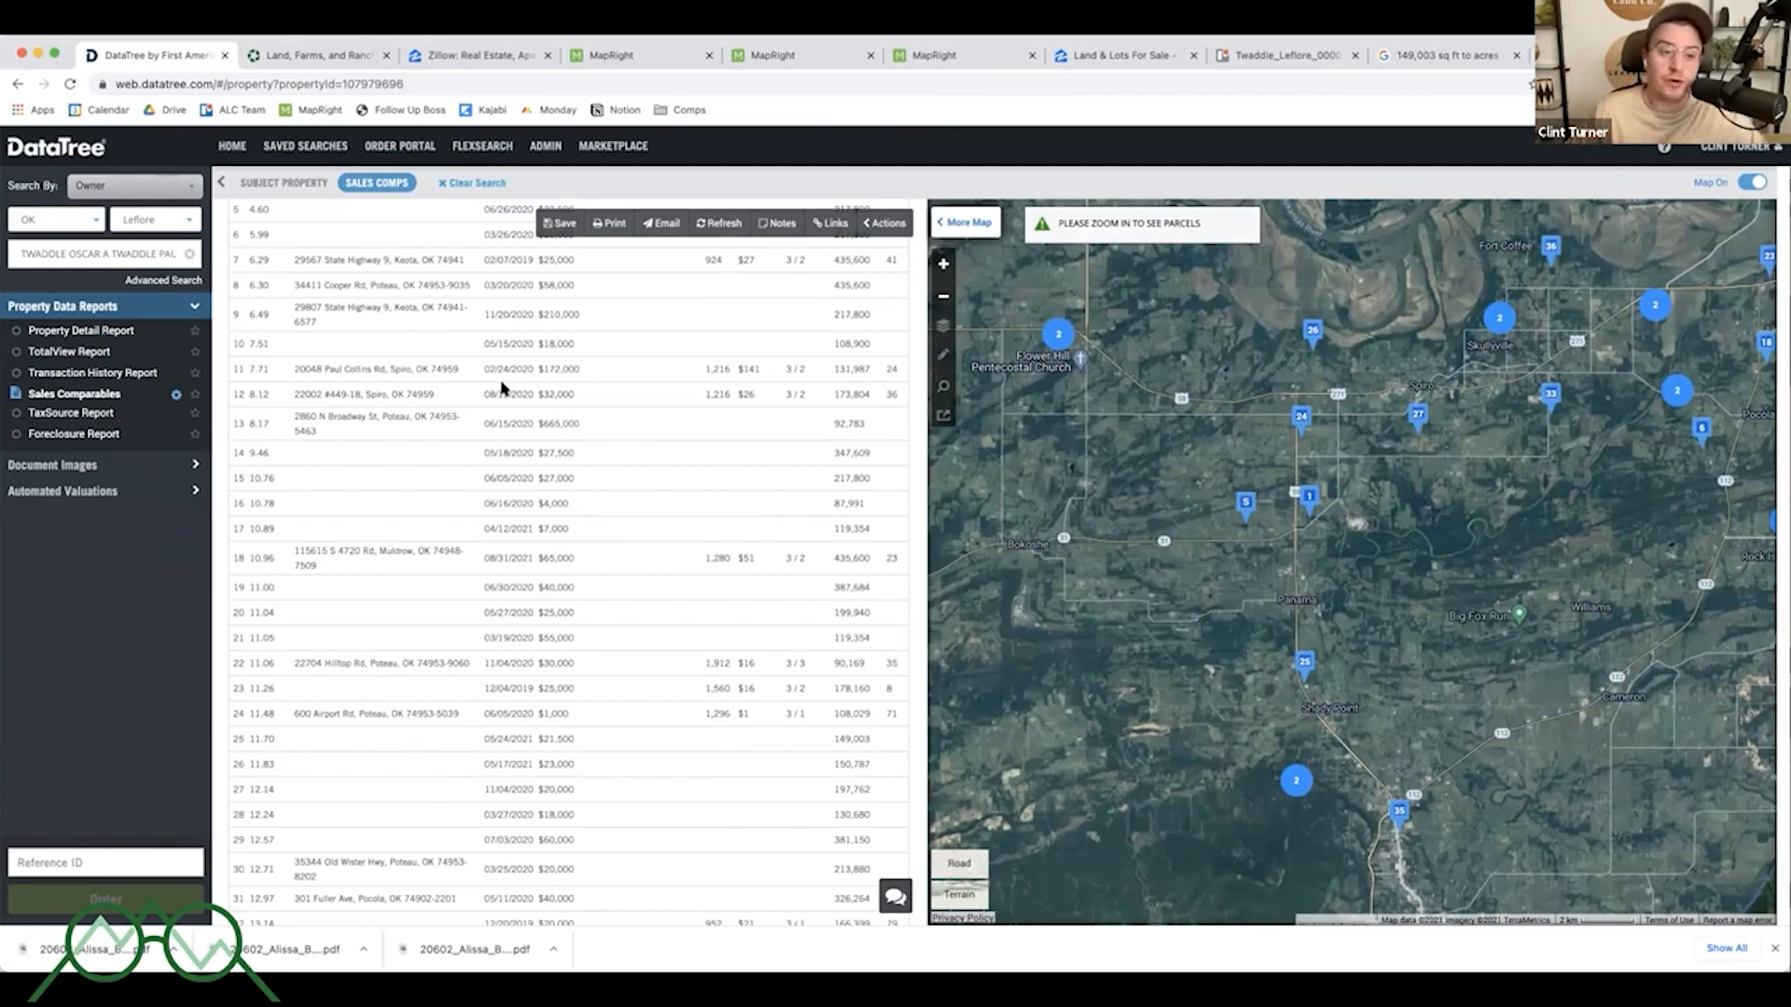
- Clear the search, zoom the map in near the subject and open the property record of a neighbouring parcel
{"action": "left_click", "coordinate": [472, 183]}
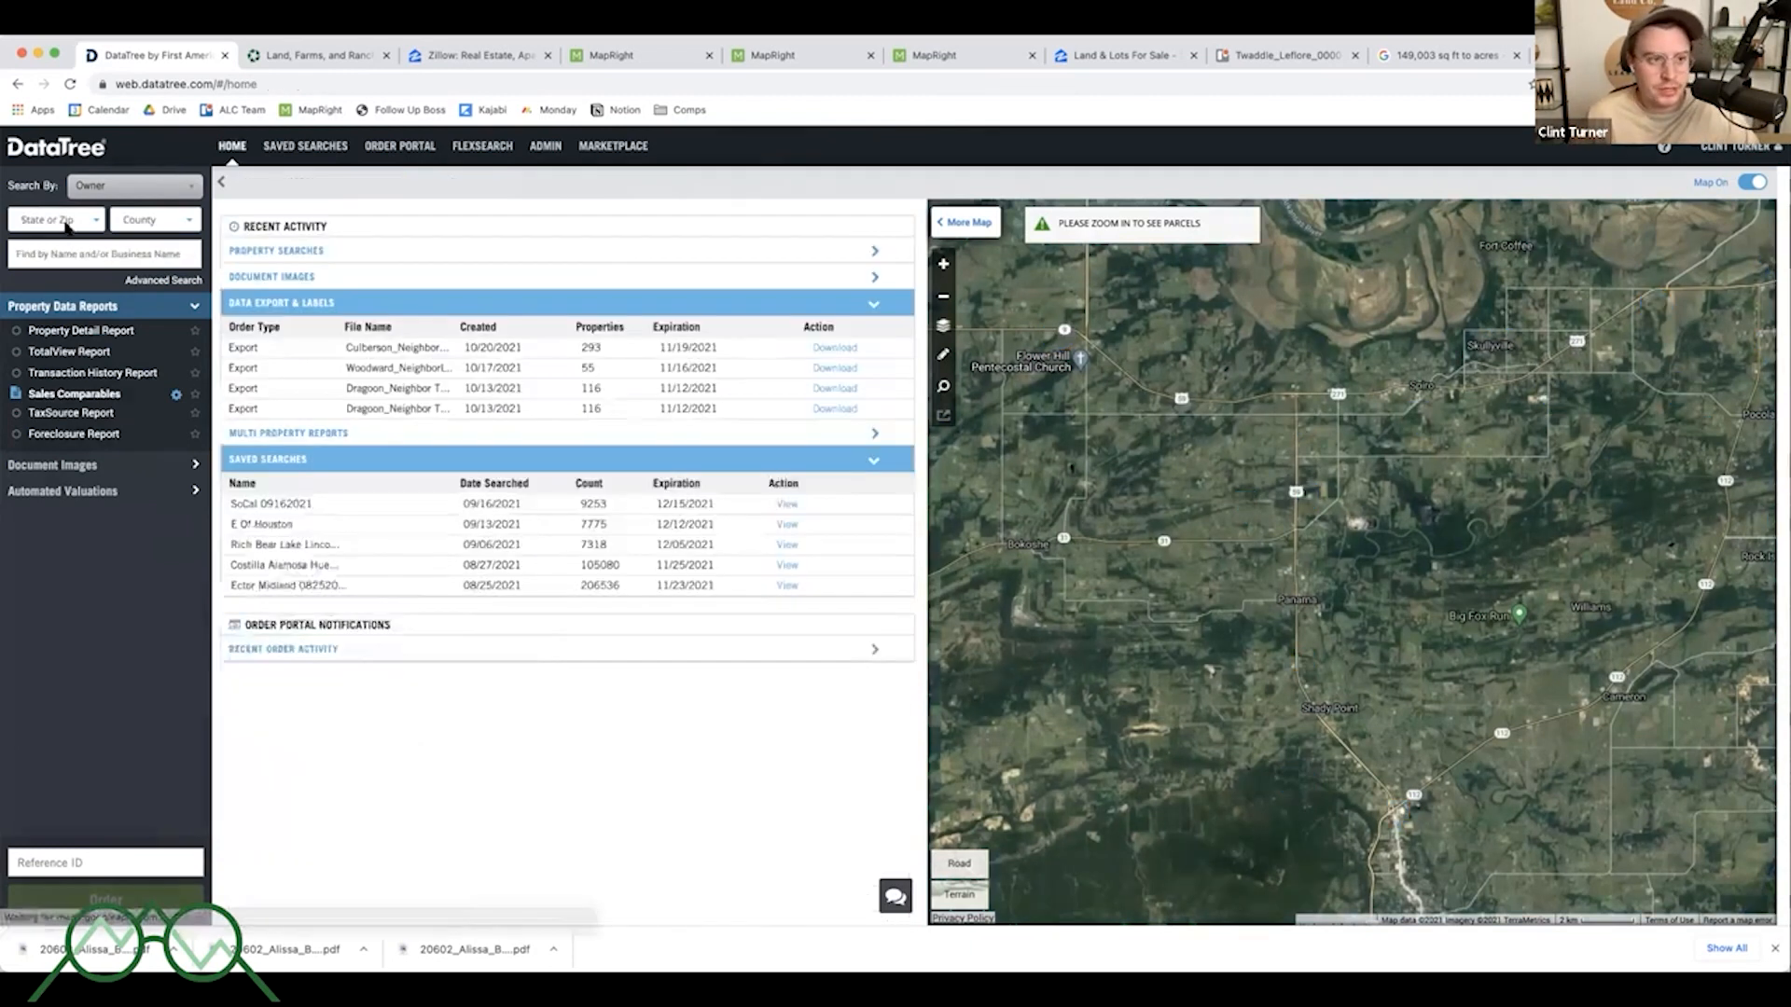
{"action": "left_click", "coordinate": [65, 222]}
{"action": "left_click", "coordinate": [26, 445]}
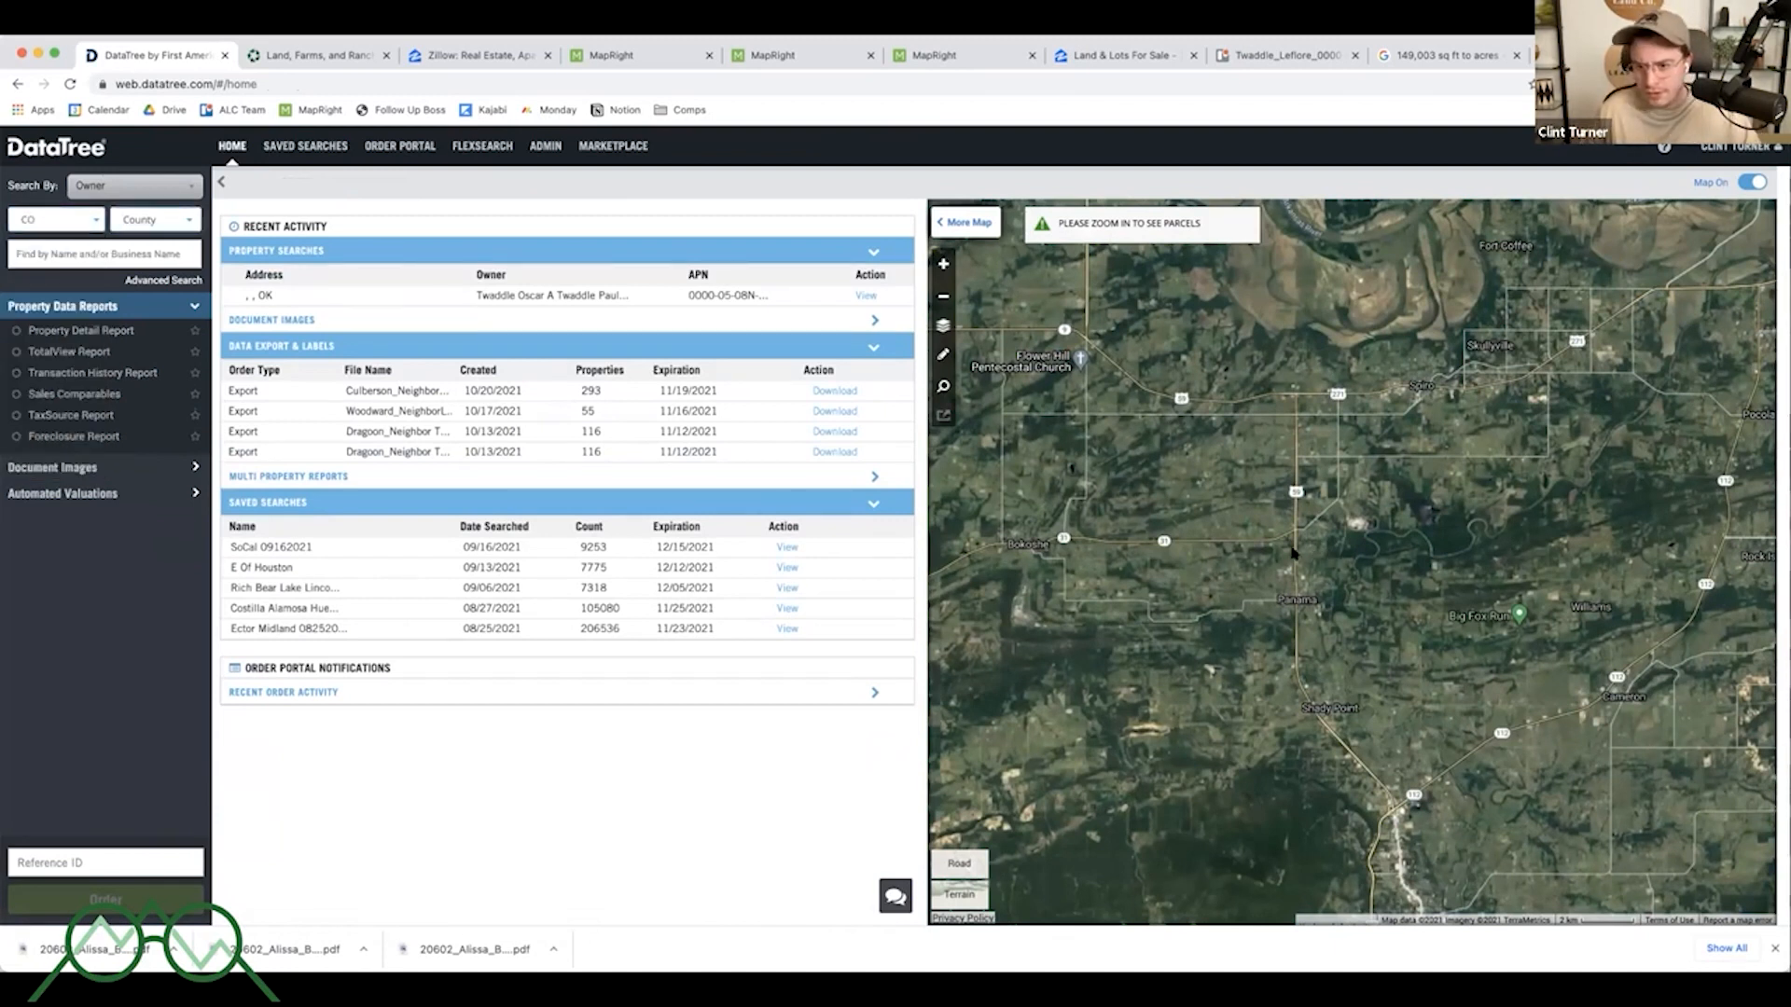
{"action": "scroll", "coordinate": [1312, 552], "scroll_direction": "up", "scroll_amount": 4}
{"action": "scroll", "coordinate": [1259, 501], "scroll_direction": "up", "scroll_amount": 3}
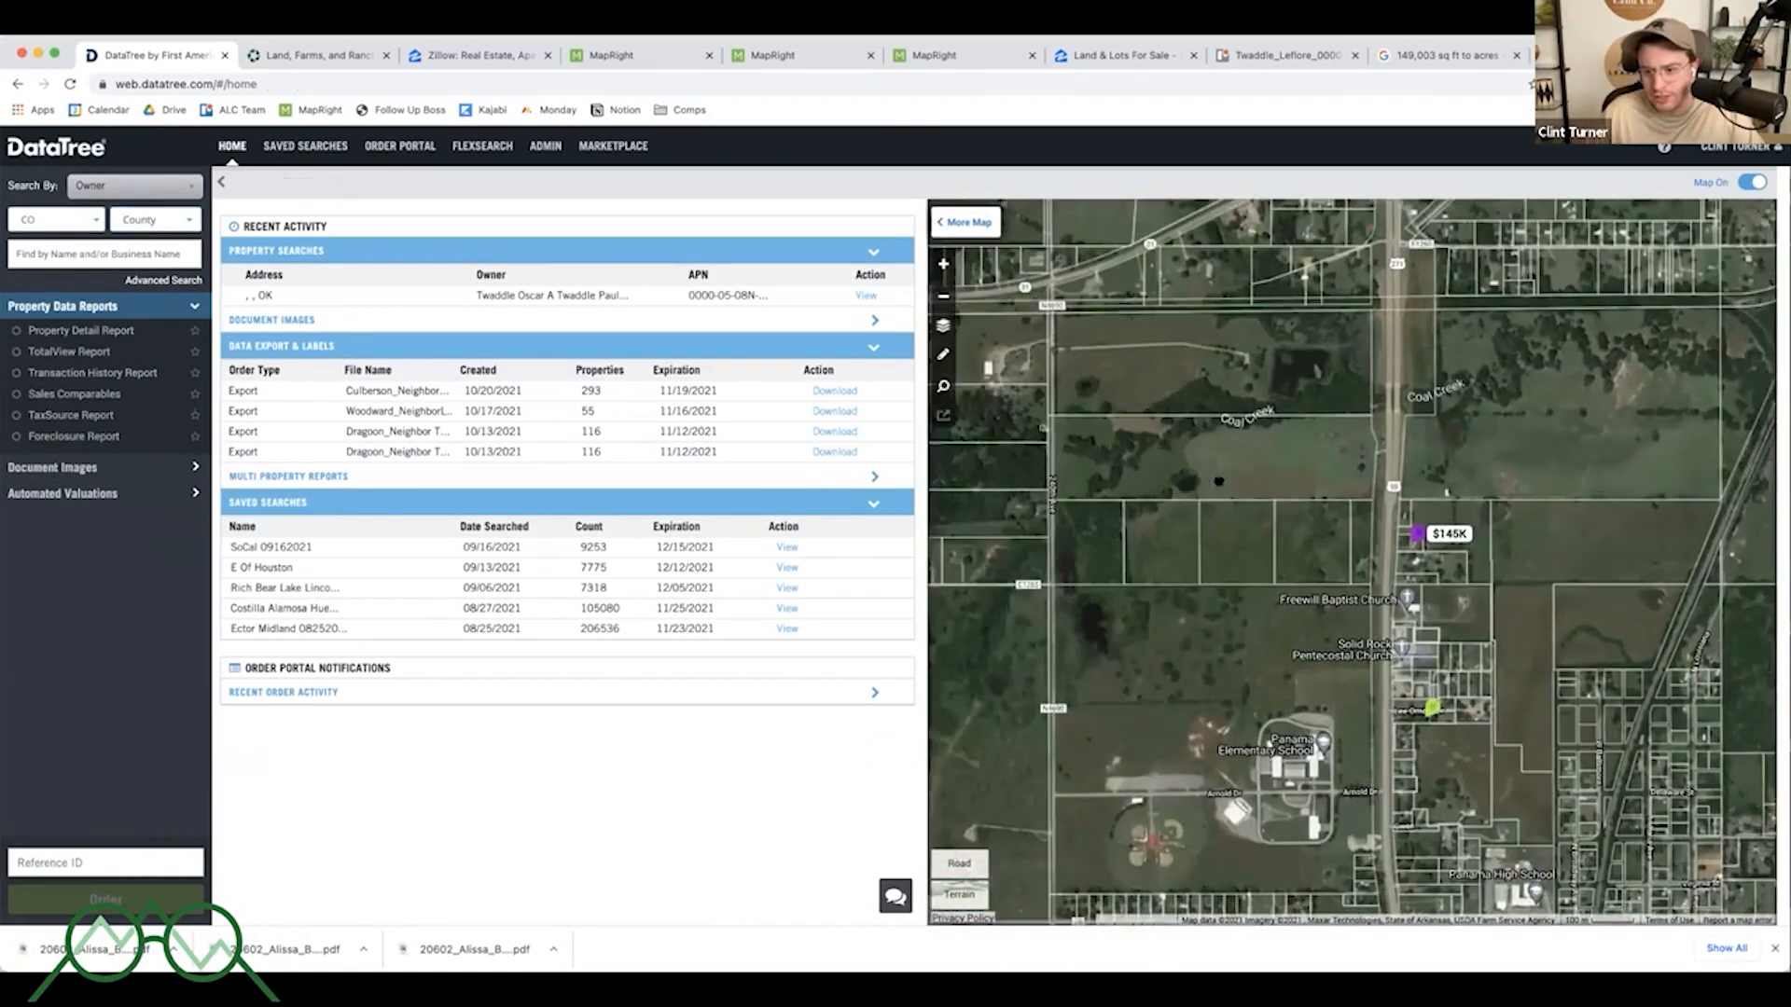
{"action": "left_click", "coordinate": [1308, 426]}
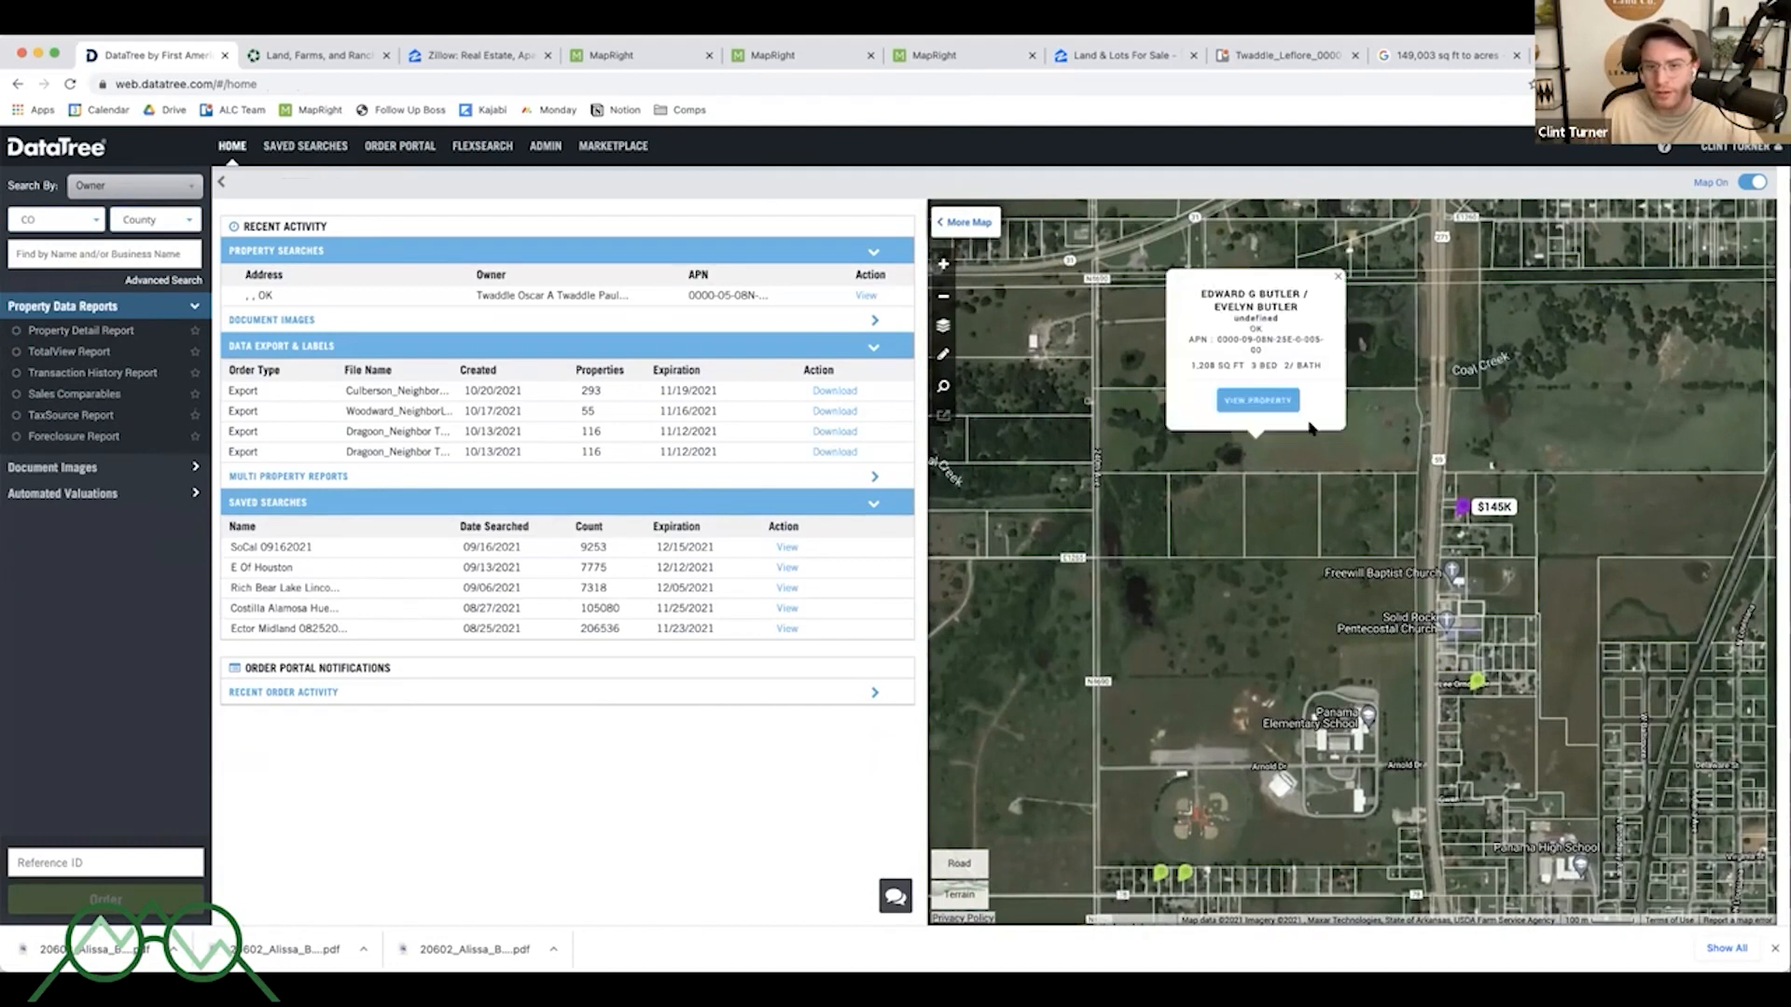
{"action": "left_click", "coordinate": [1281, 401]}
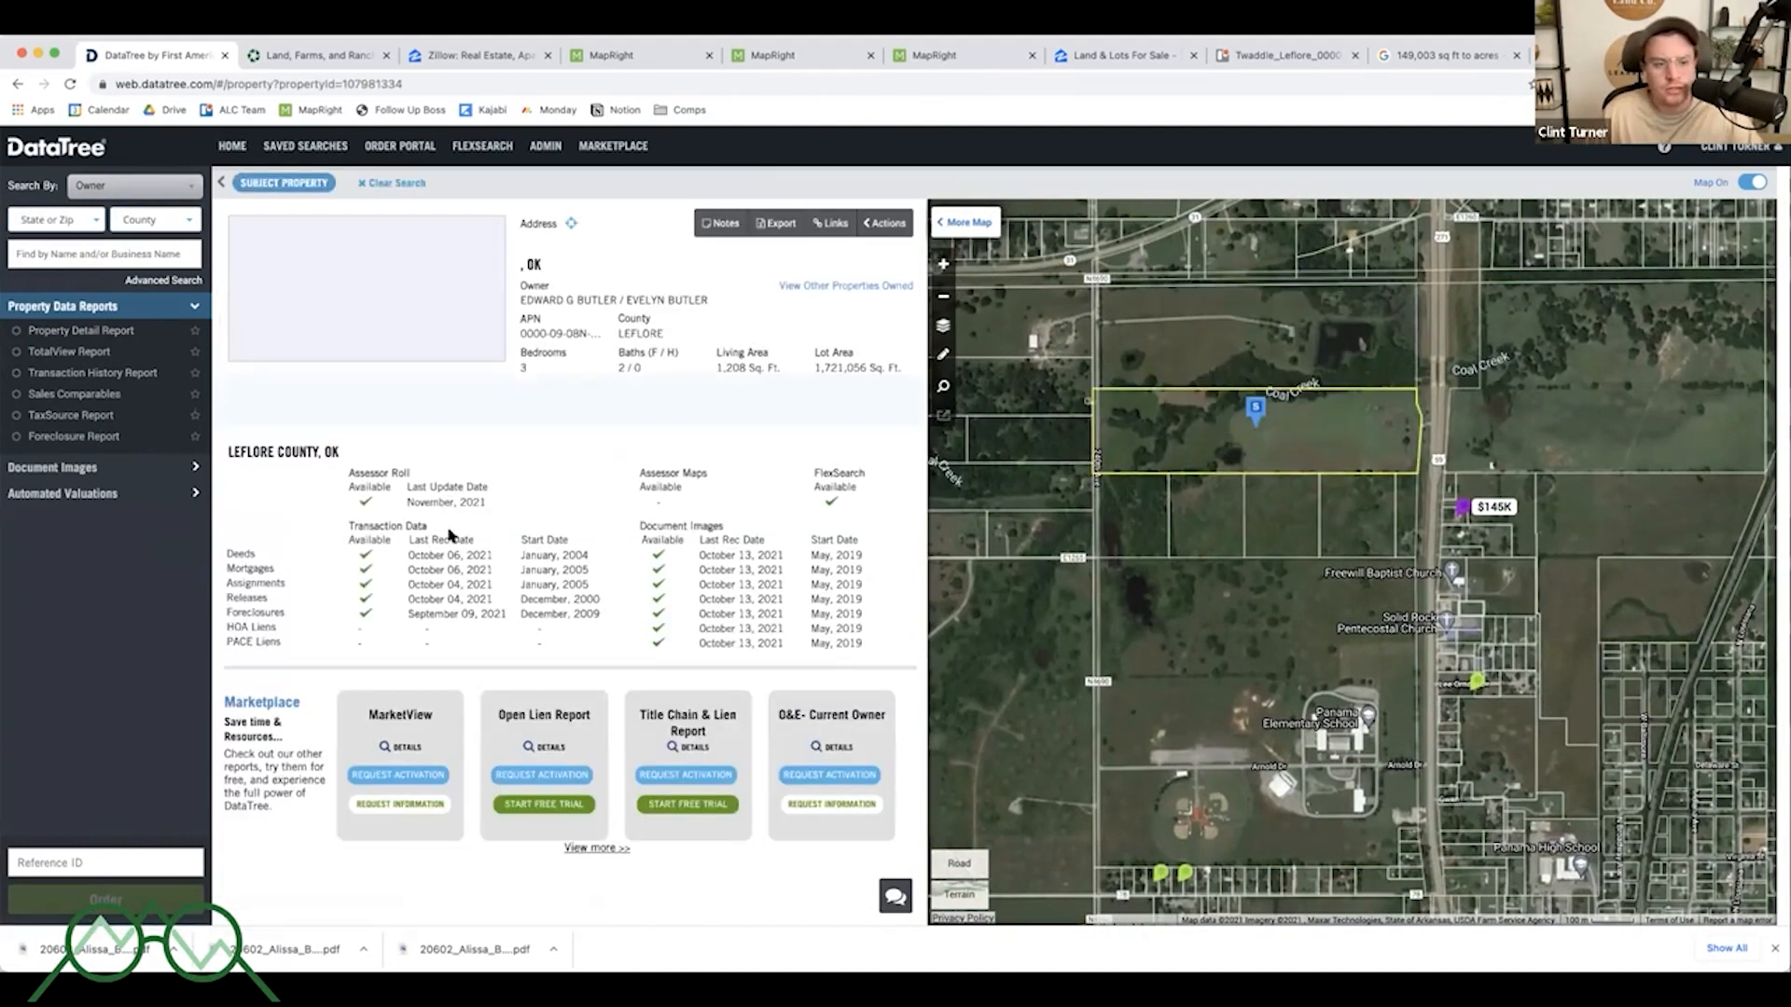
- Examine the neighbouring parcel's assessor roll and transaction data dates
{"action": "left_click_drag", "start_coordinate": [229, 552], "coordinate": [496, 586]}
{"action": "left_click_drag", "start_coordinate": [351, 472], "coordinate": [866, 615]}
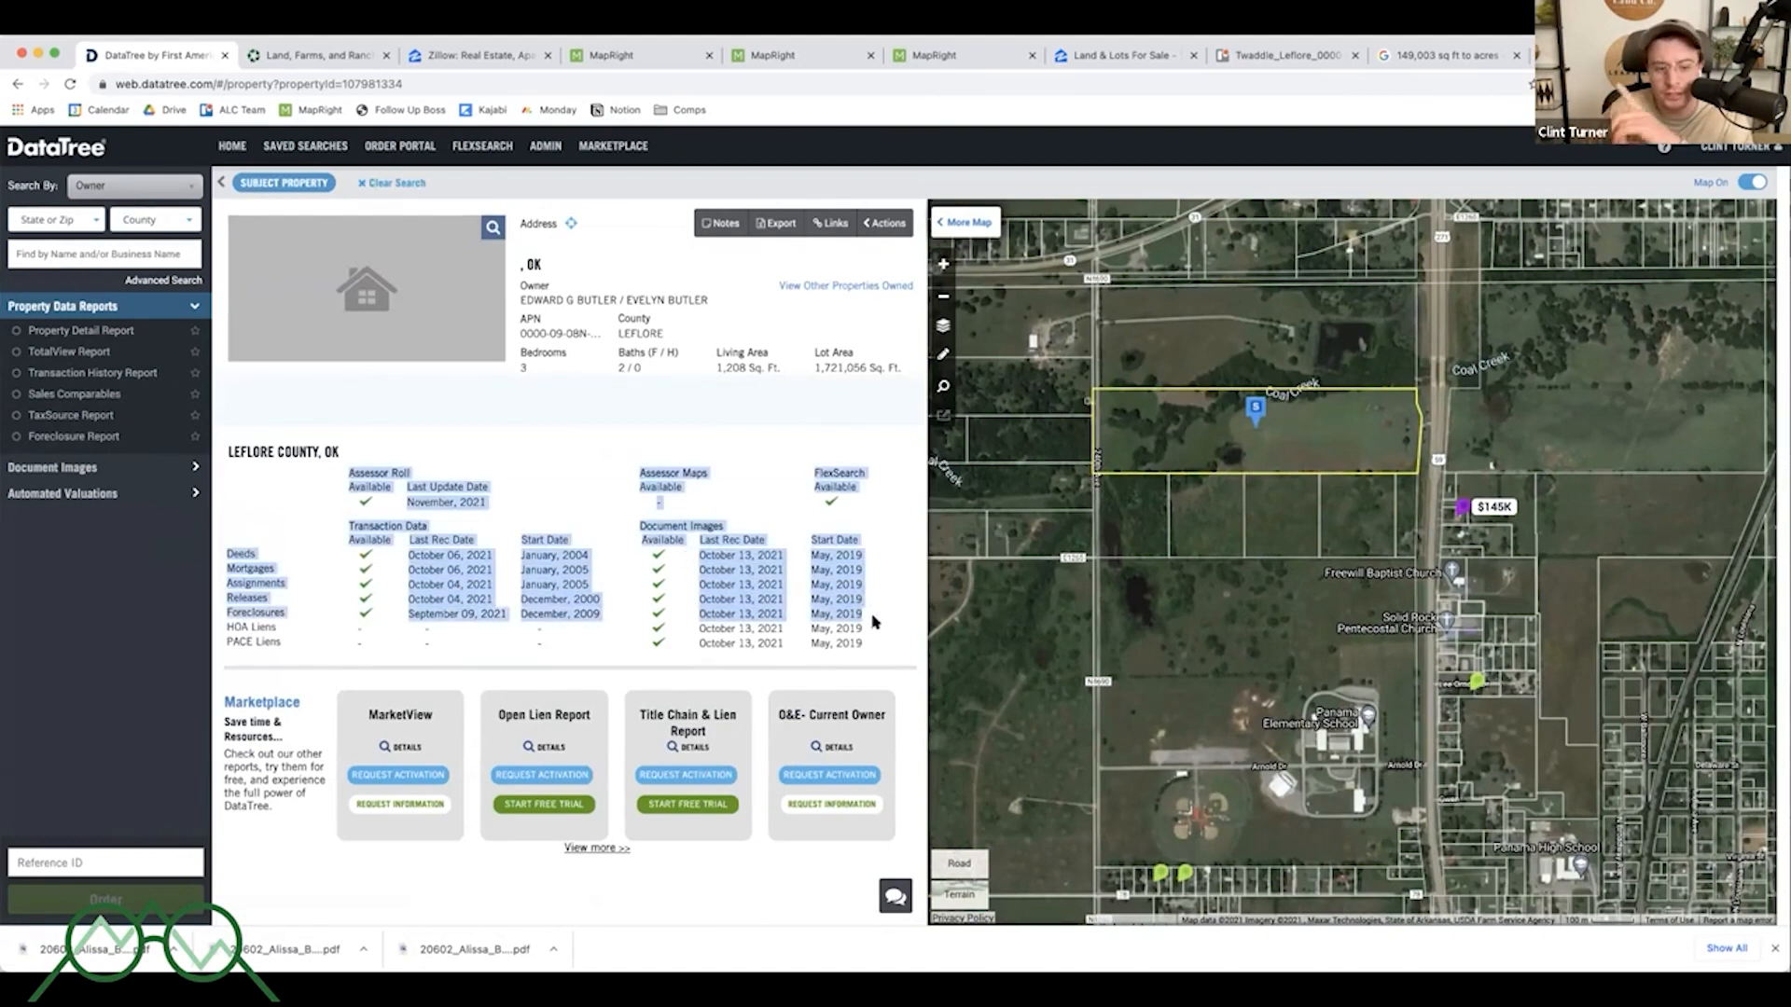
{"action": "left_click", "coordinate": [873, 623]}
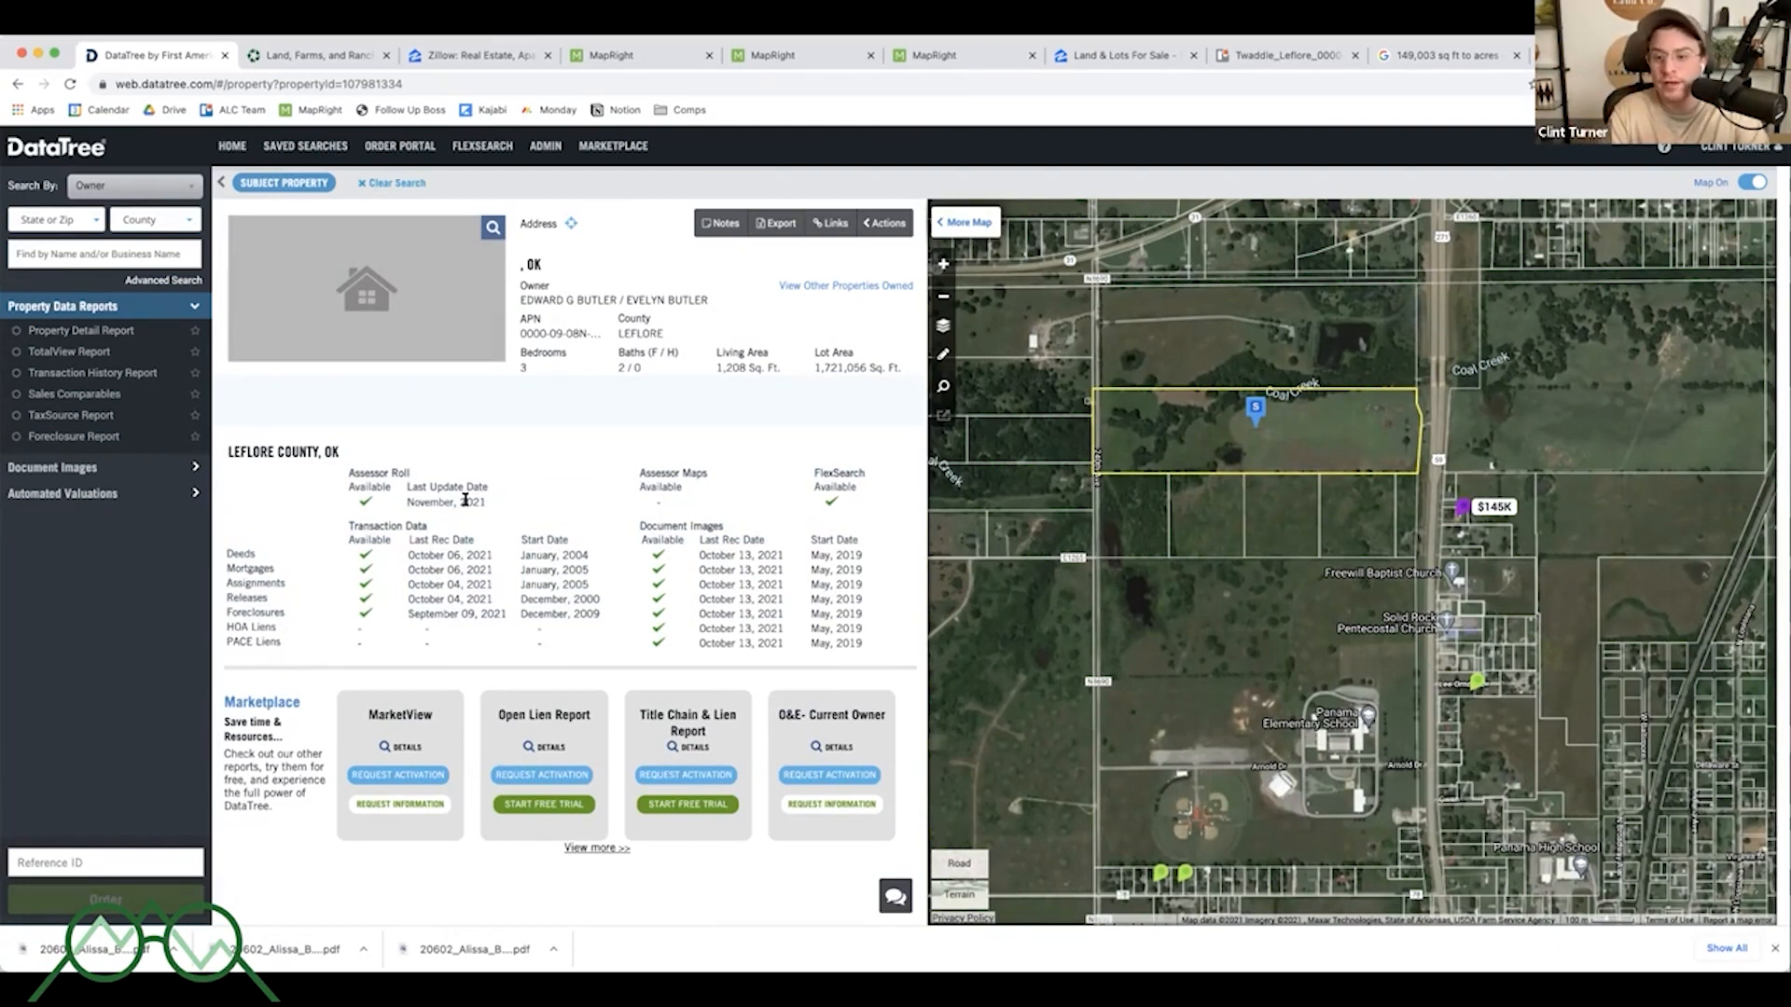
{"action": "double_click", "coordinate": [464, 500]}
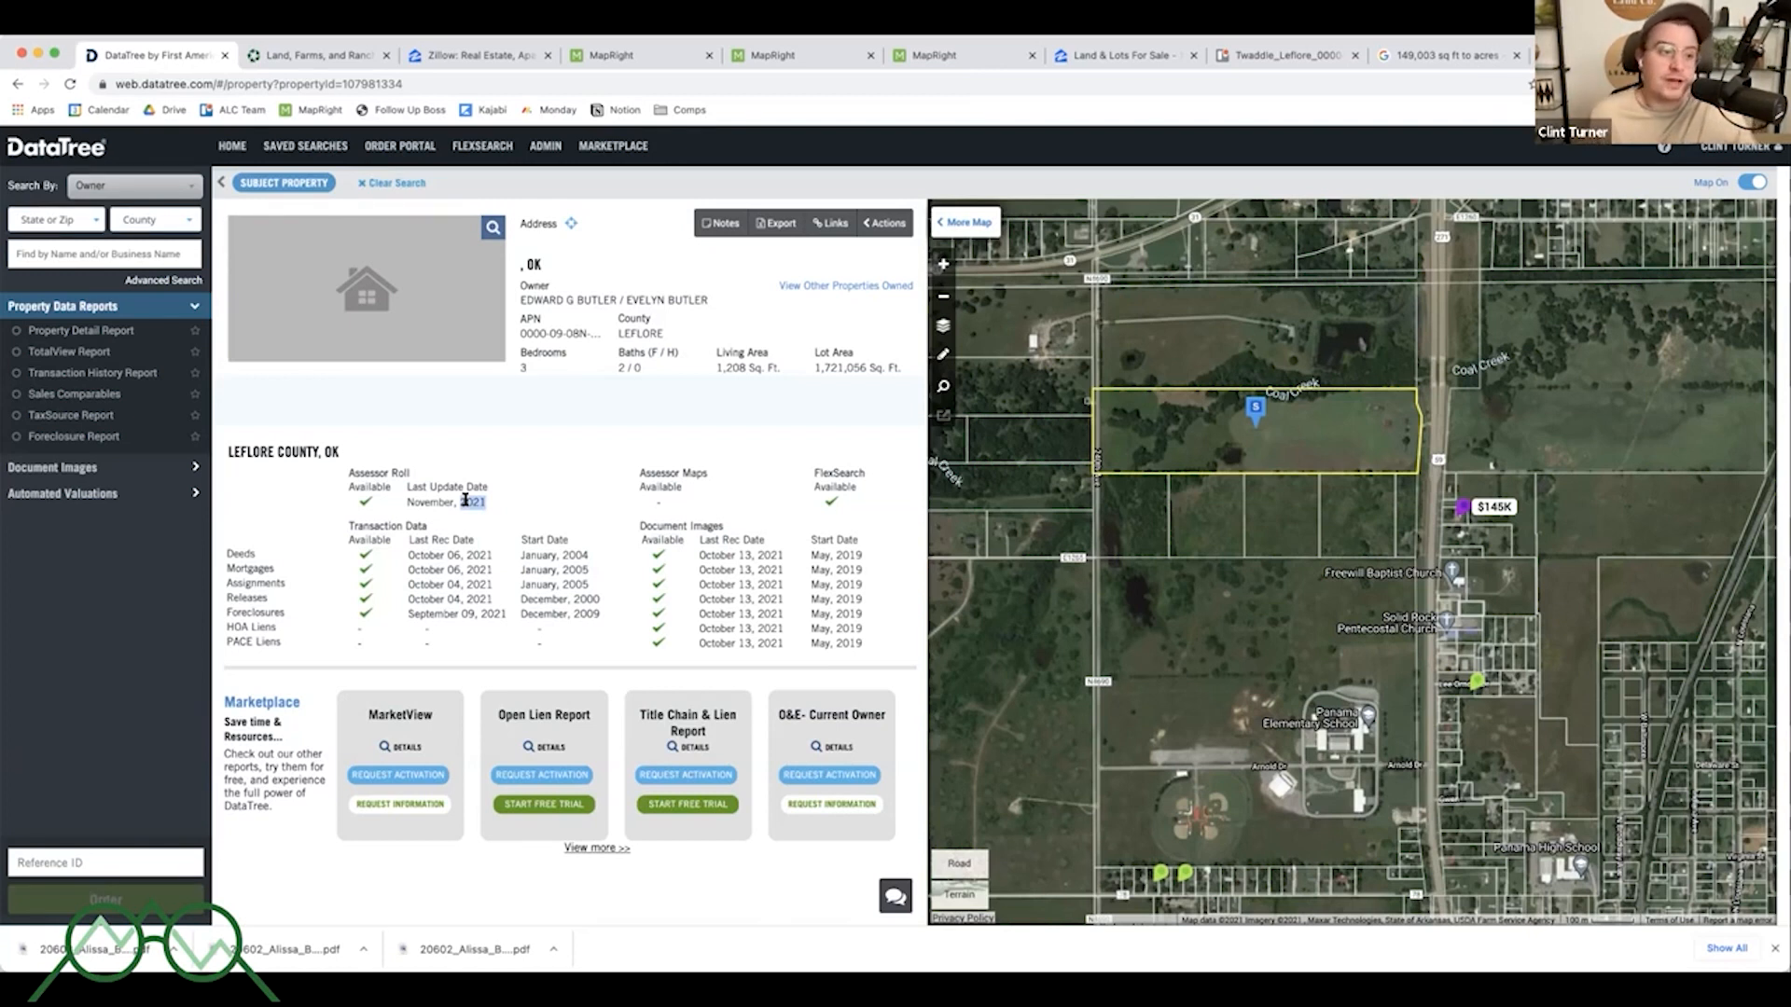
{"action": "left_click", "coordinate": [51, 222]}
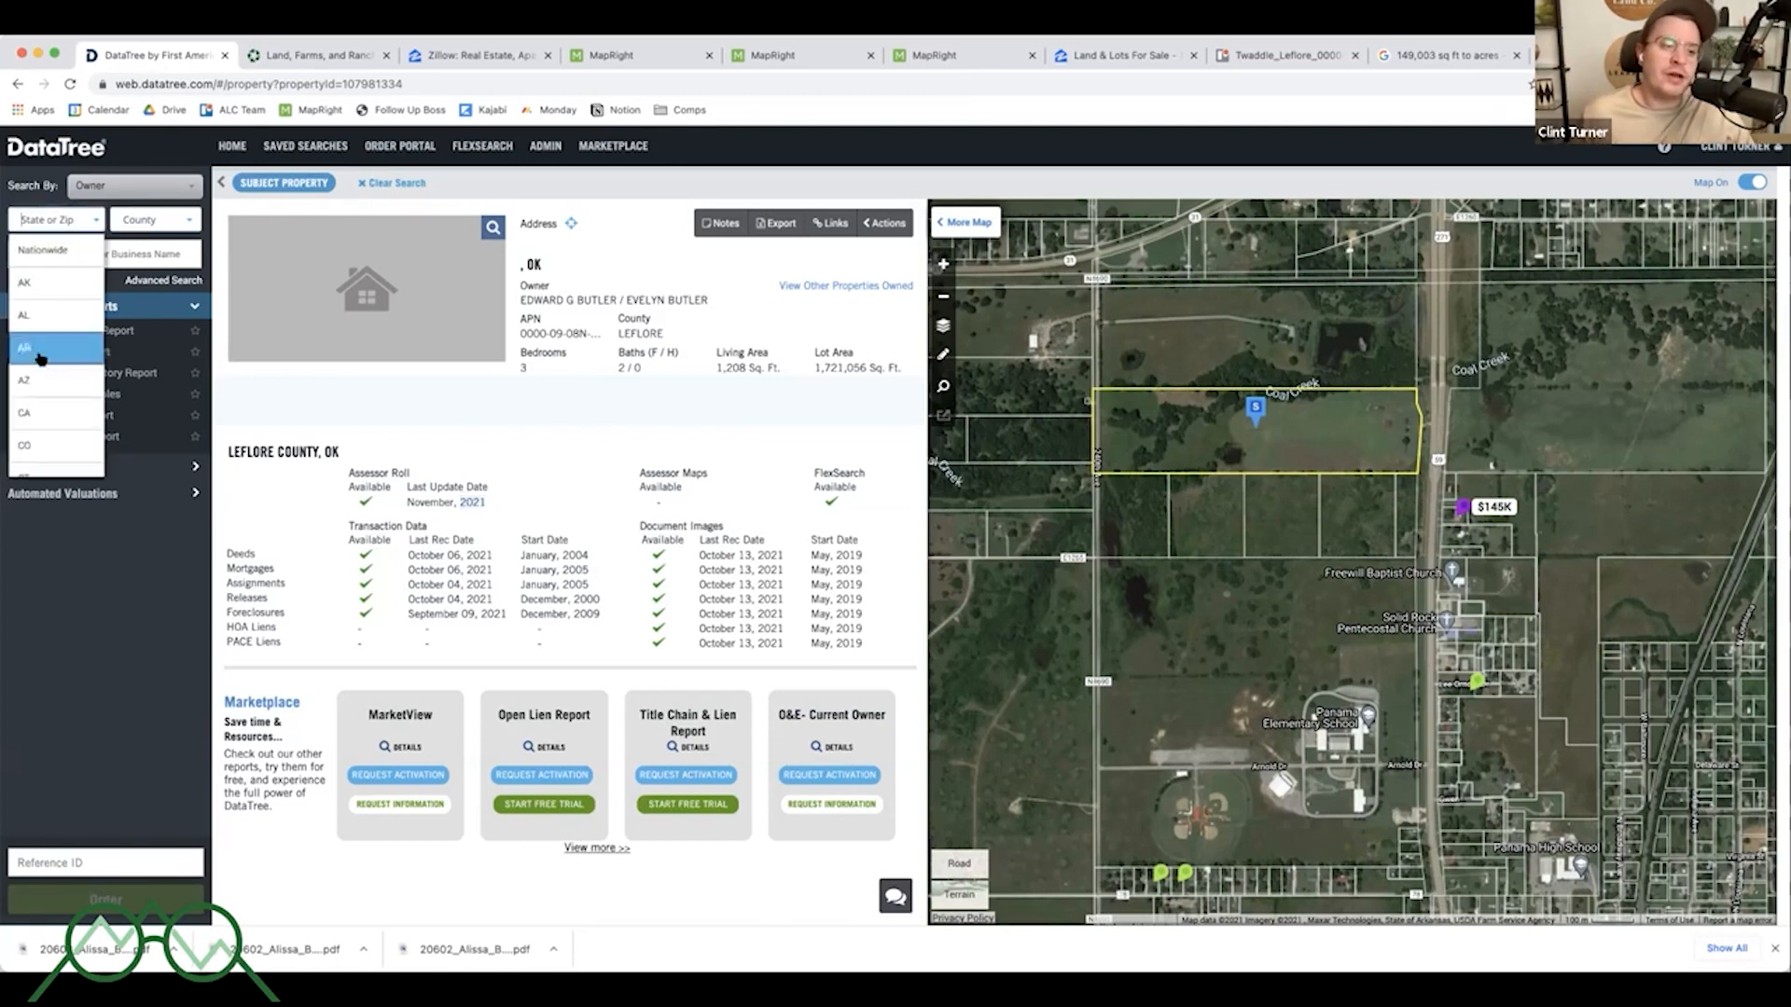
- Pick Utah as the search state and open a Duchesne County parcel's property record by APN
{"action": "scroll", "coordinate": [45, 434], "scroll_direction": "down", "scroll_amount": 10}
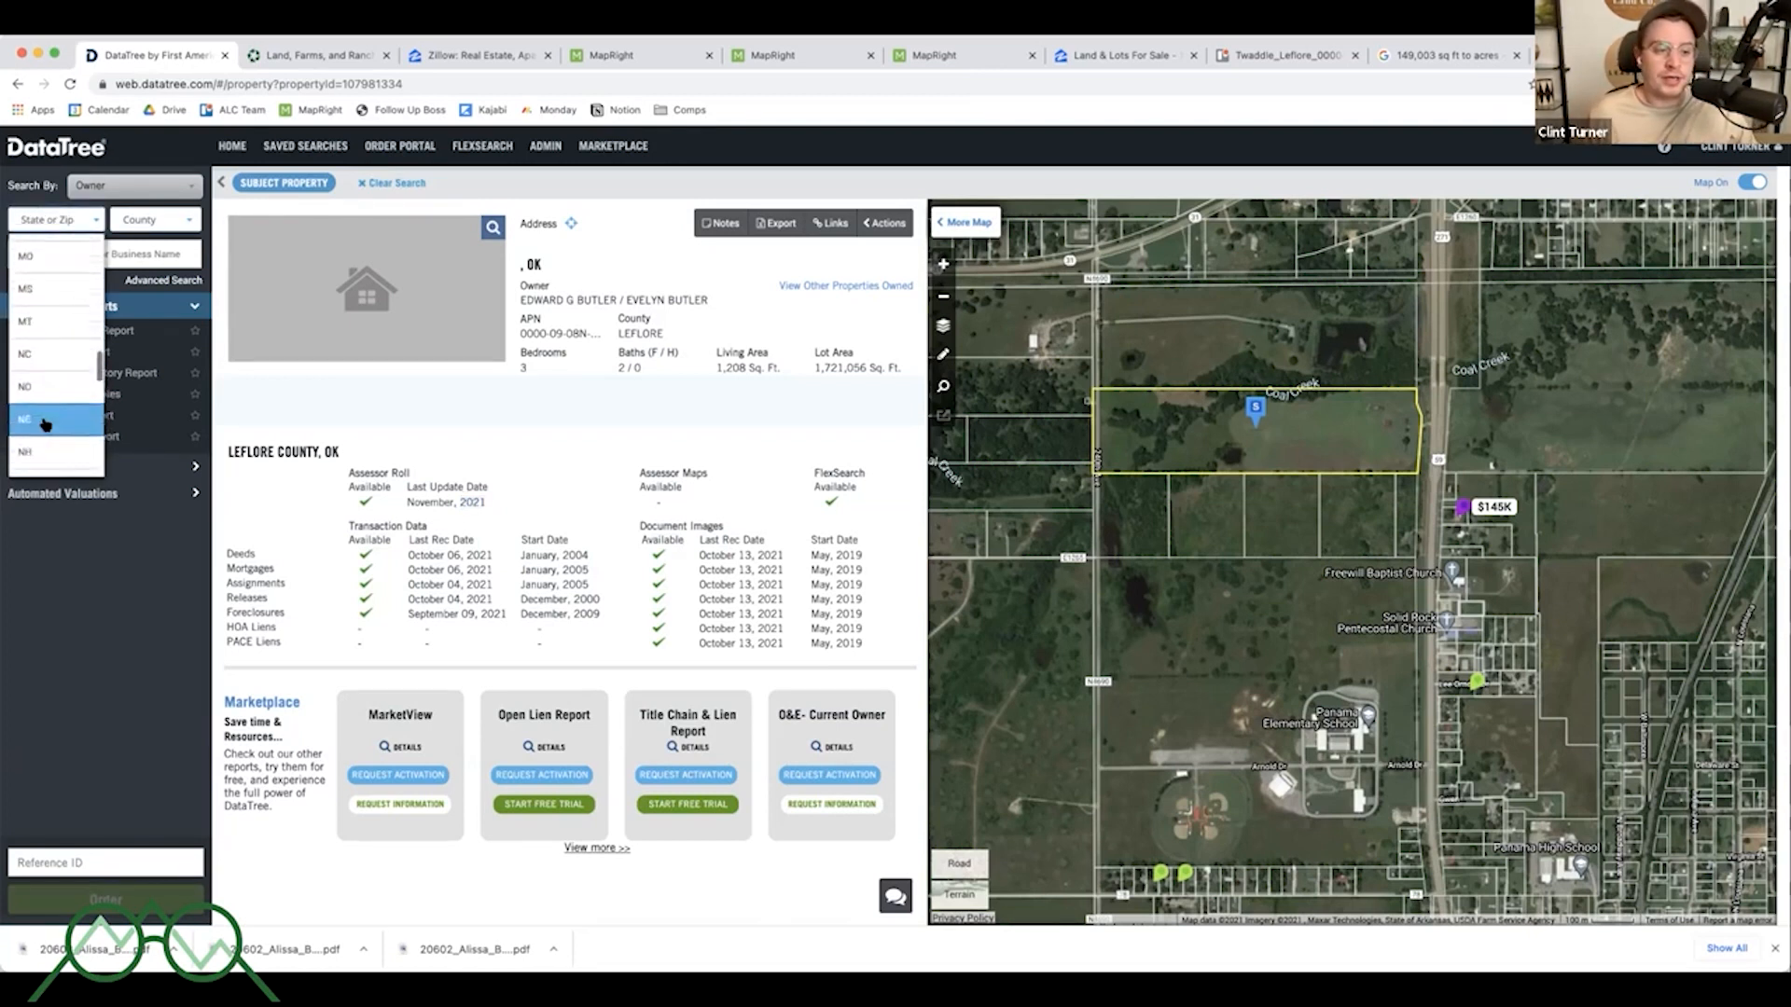
{"action": "scroll", "coordinate": [44, 426], "scroll_direction": "down", "scroll_amount": 5}
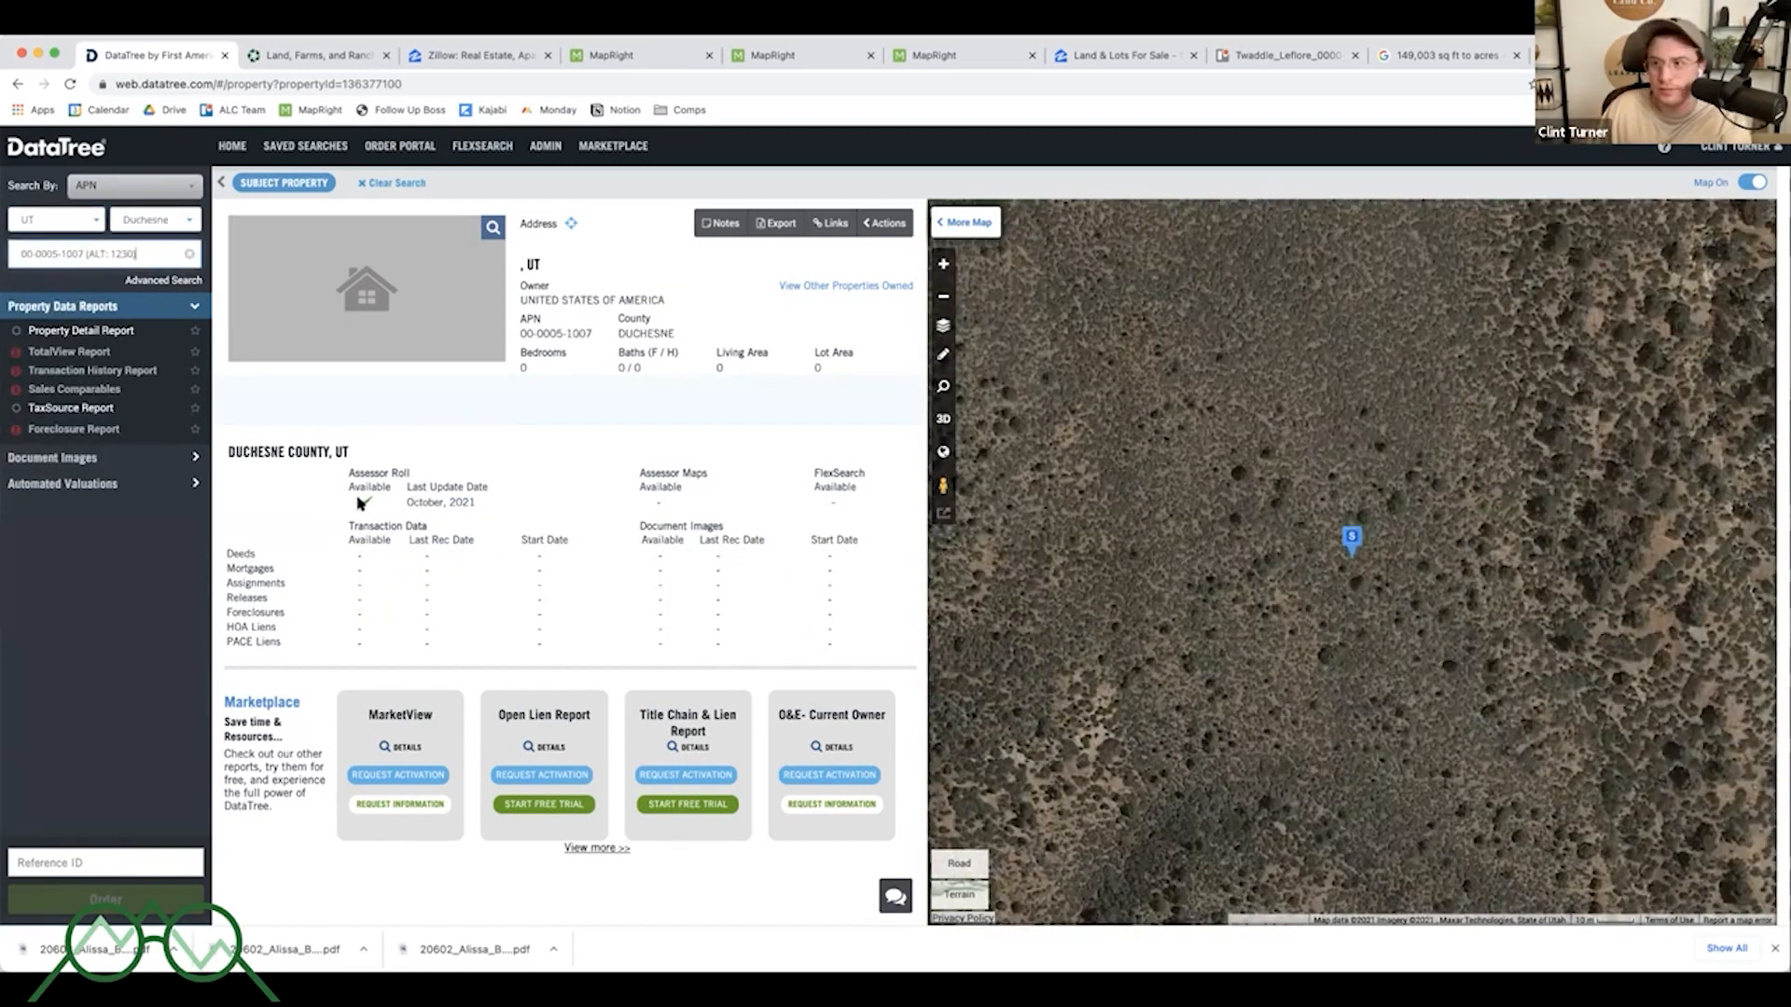
- Examine the Utah parcel's assessor and transaction data and view its surrounding terrain on the map
{"action": "left_click_drag", "start_coordinate": [482, 504], "coordinate": [344, 472]}
{"action": "left_click", "coordinate": [370, 487]}
{"action": "left_click_drag", "start_coordinate": [481, 504], "coordinate": [876, 645]}
{"action": "left_click", "coordinate": [330, 510]}
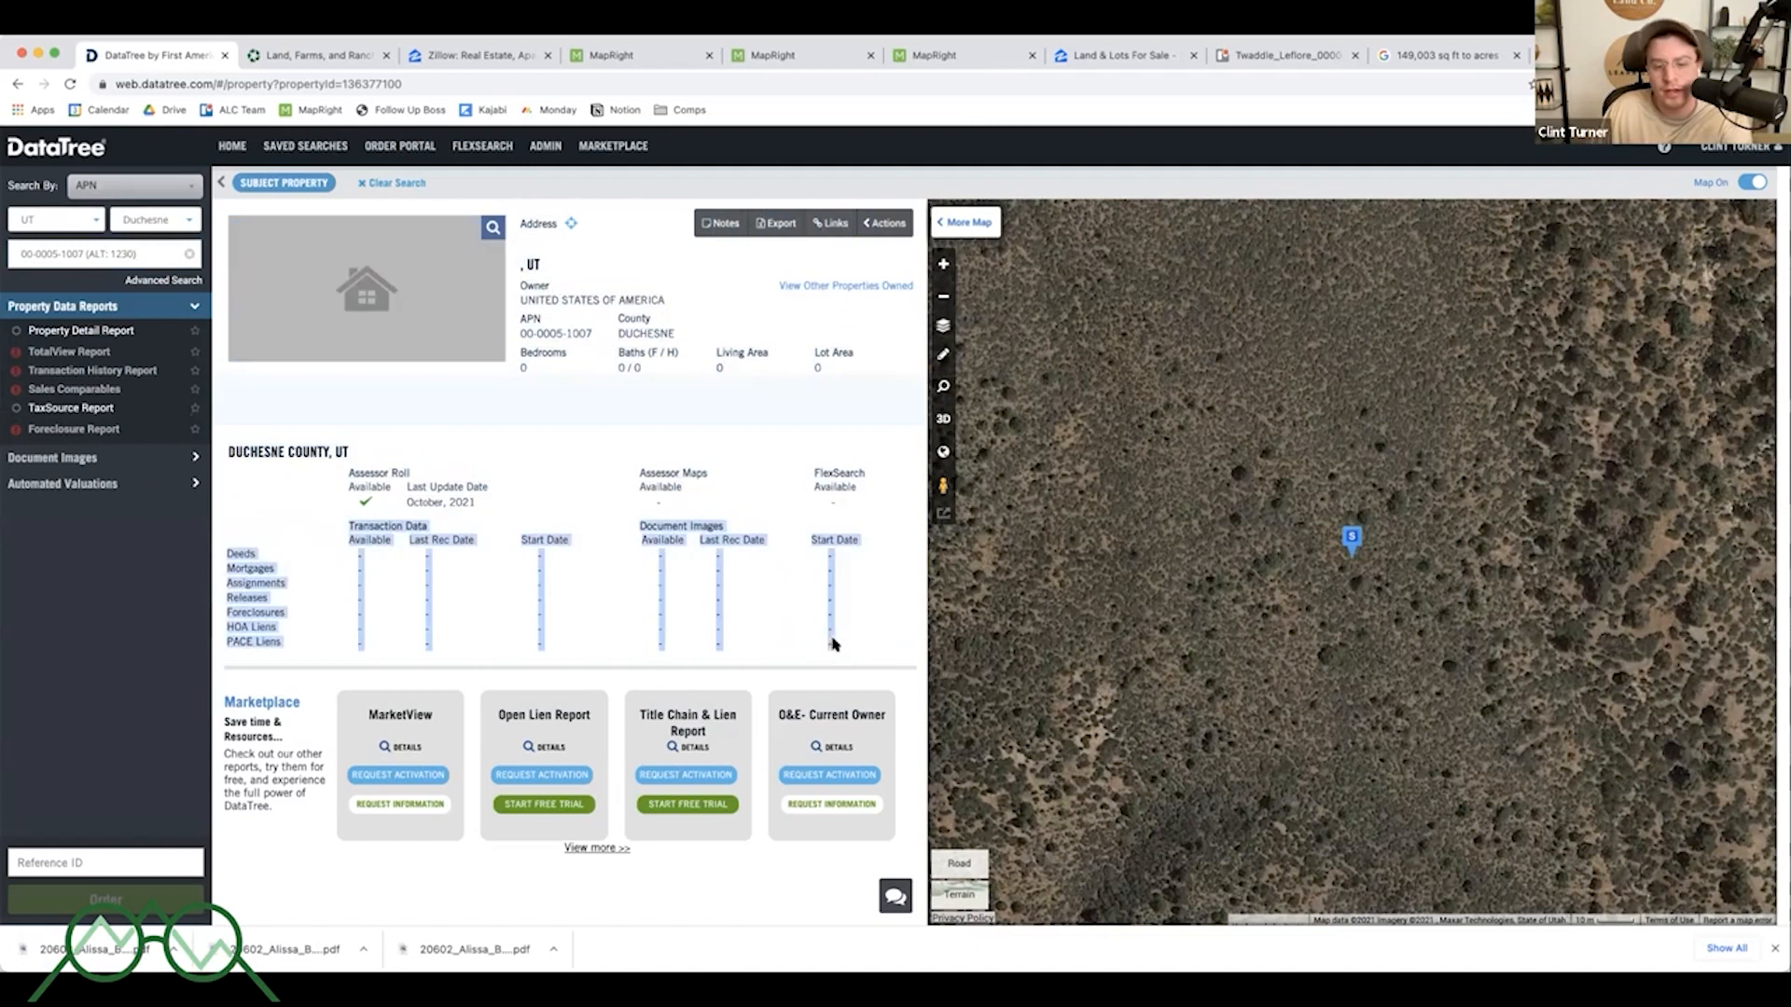
{"action": "scroll", "coordinate": [1343, 569], "scroll_direction": "down", "scroll_amount": 5}
{"action": "scroll", "coordinate": [1405, 554], "scroll_direction": "down", "scroll_amount": 2}
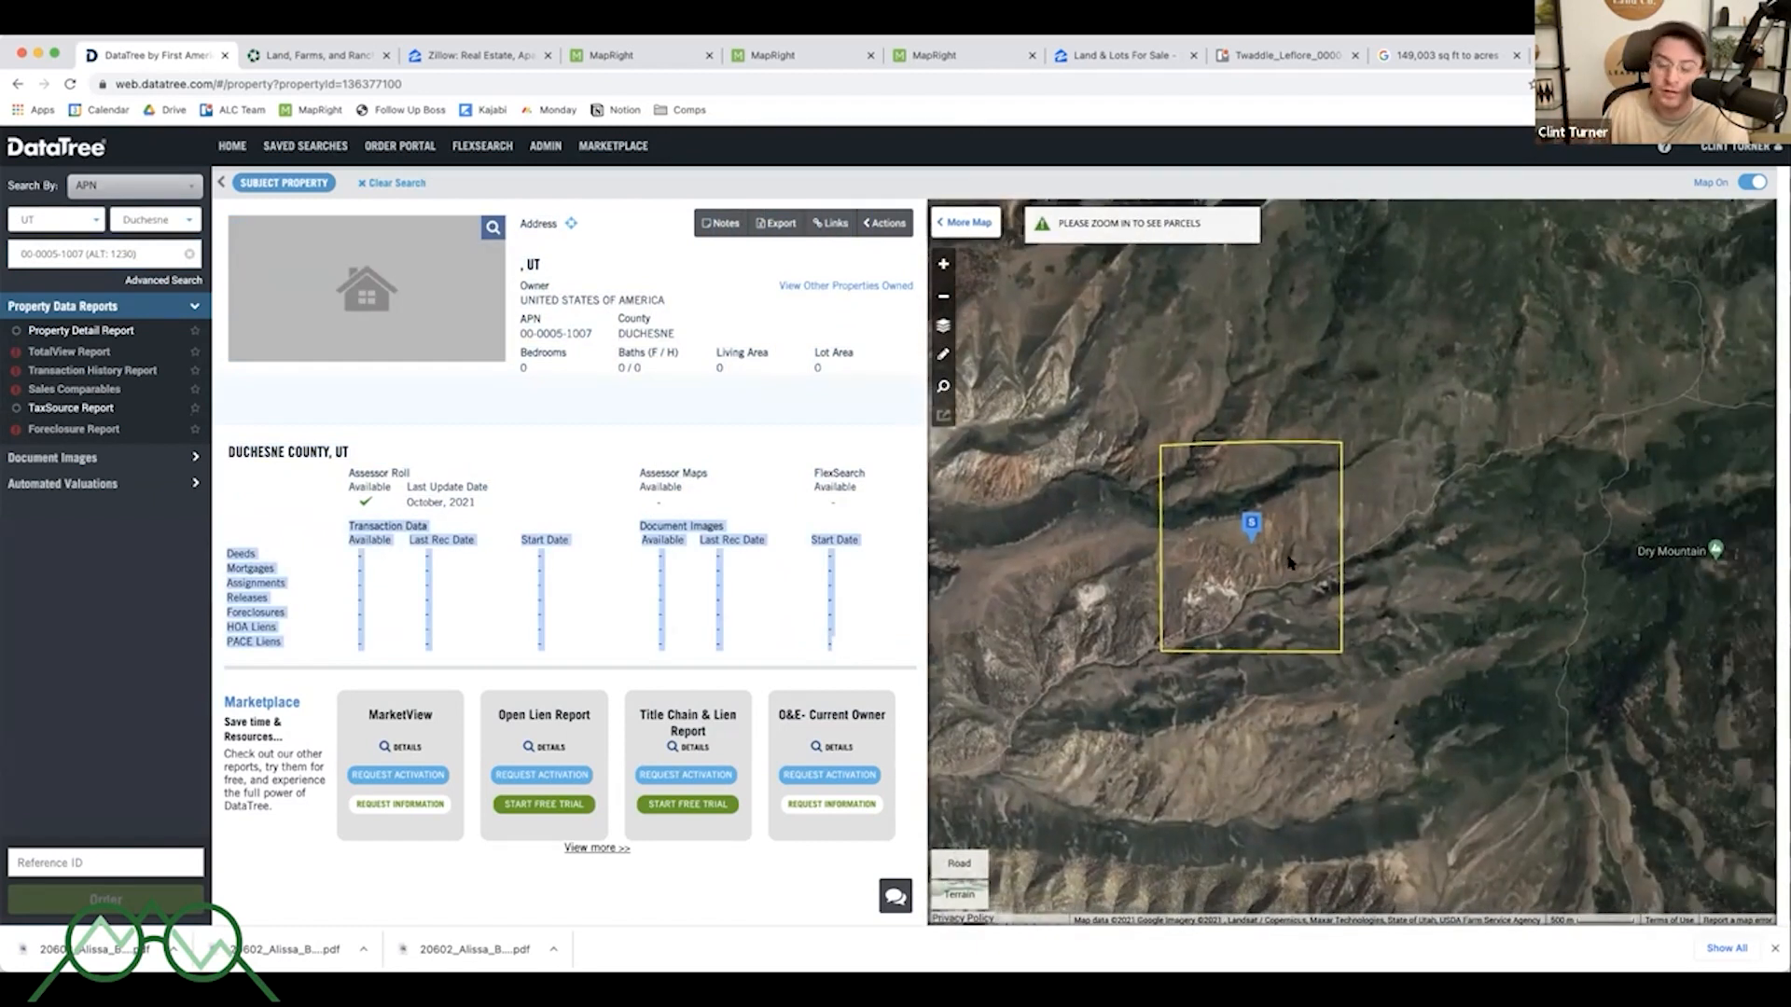
- Examine the assessor roll's last update date and the transaction and document image rows for the parcel
{"action": "left_click", "coordinate": [721, 552]}
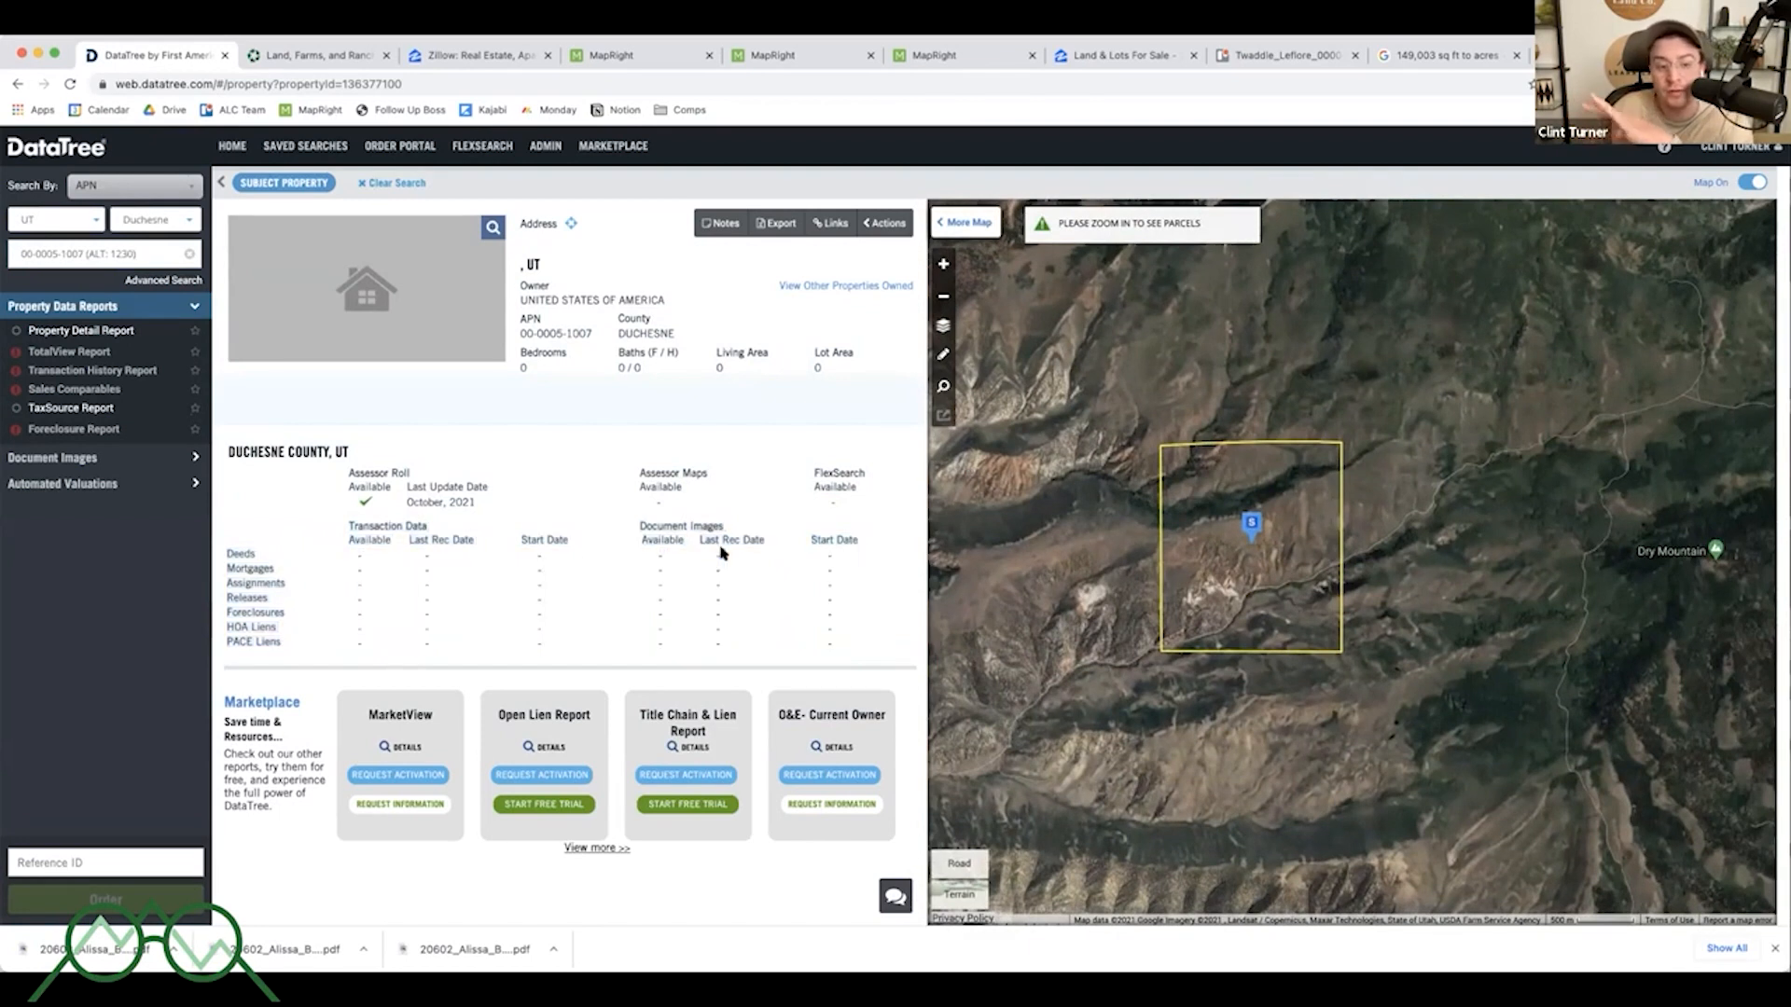
{"action": "left_click_drag", "start_coordinate": [328, 529], "coordinate": [850, 631]}
{"action": "left_click", "coordinate": [851, 630]}
{"action": "left_click_drag", "start_coordinate": [488, 512], "coordinate": [587, 541]}
{"action": "left_click", "coordinate": [410, 501]}
{"action": "left_click_drag", "start_coordinate": [405, 485], "coordinate": [517, 505]}
{"action": "left_click", "coordinate": [517, 506]}
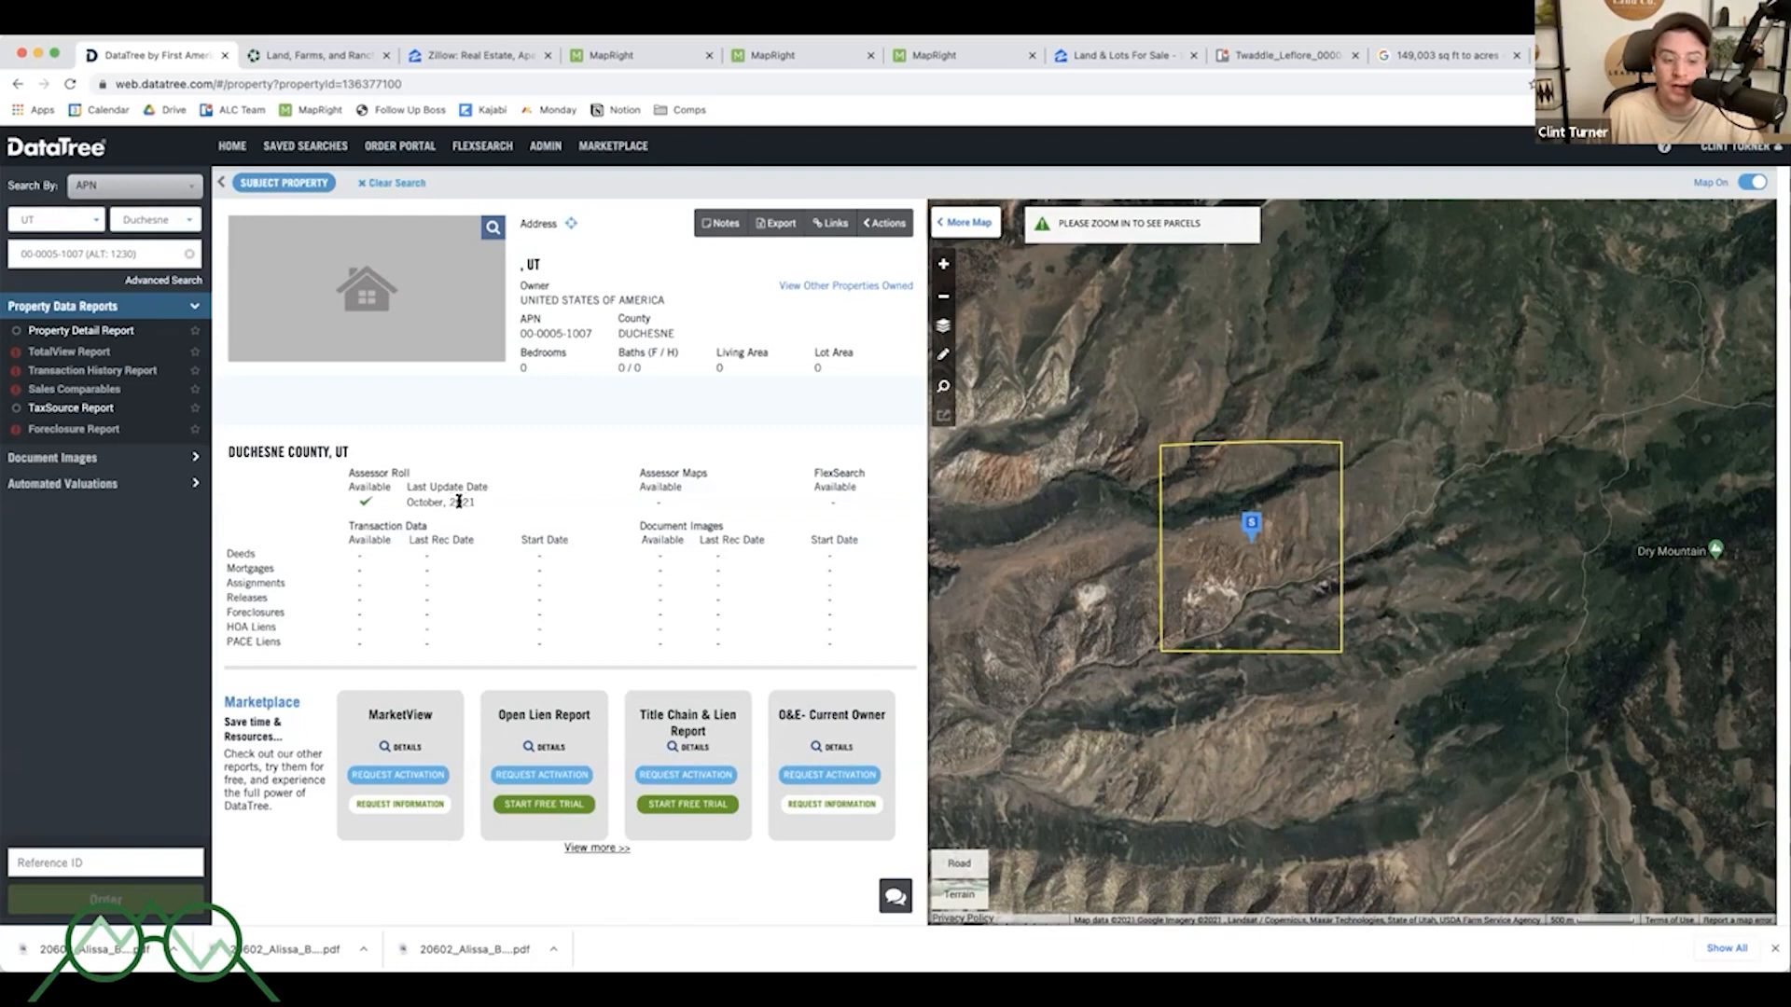
{"action": "left_click_drag", "start_coordinate": [477, 502], "coordinate": [405, 501]}
{"action": "left_click", "coordinate": [405, 500]}
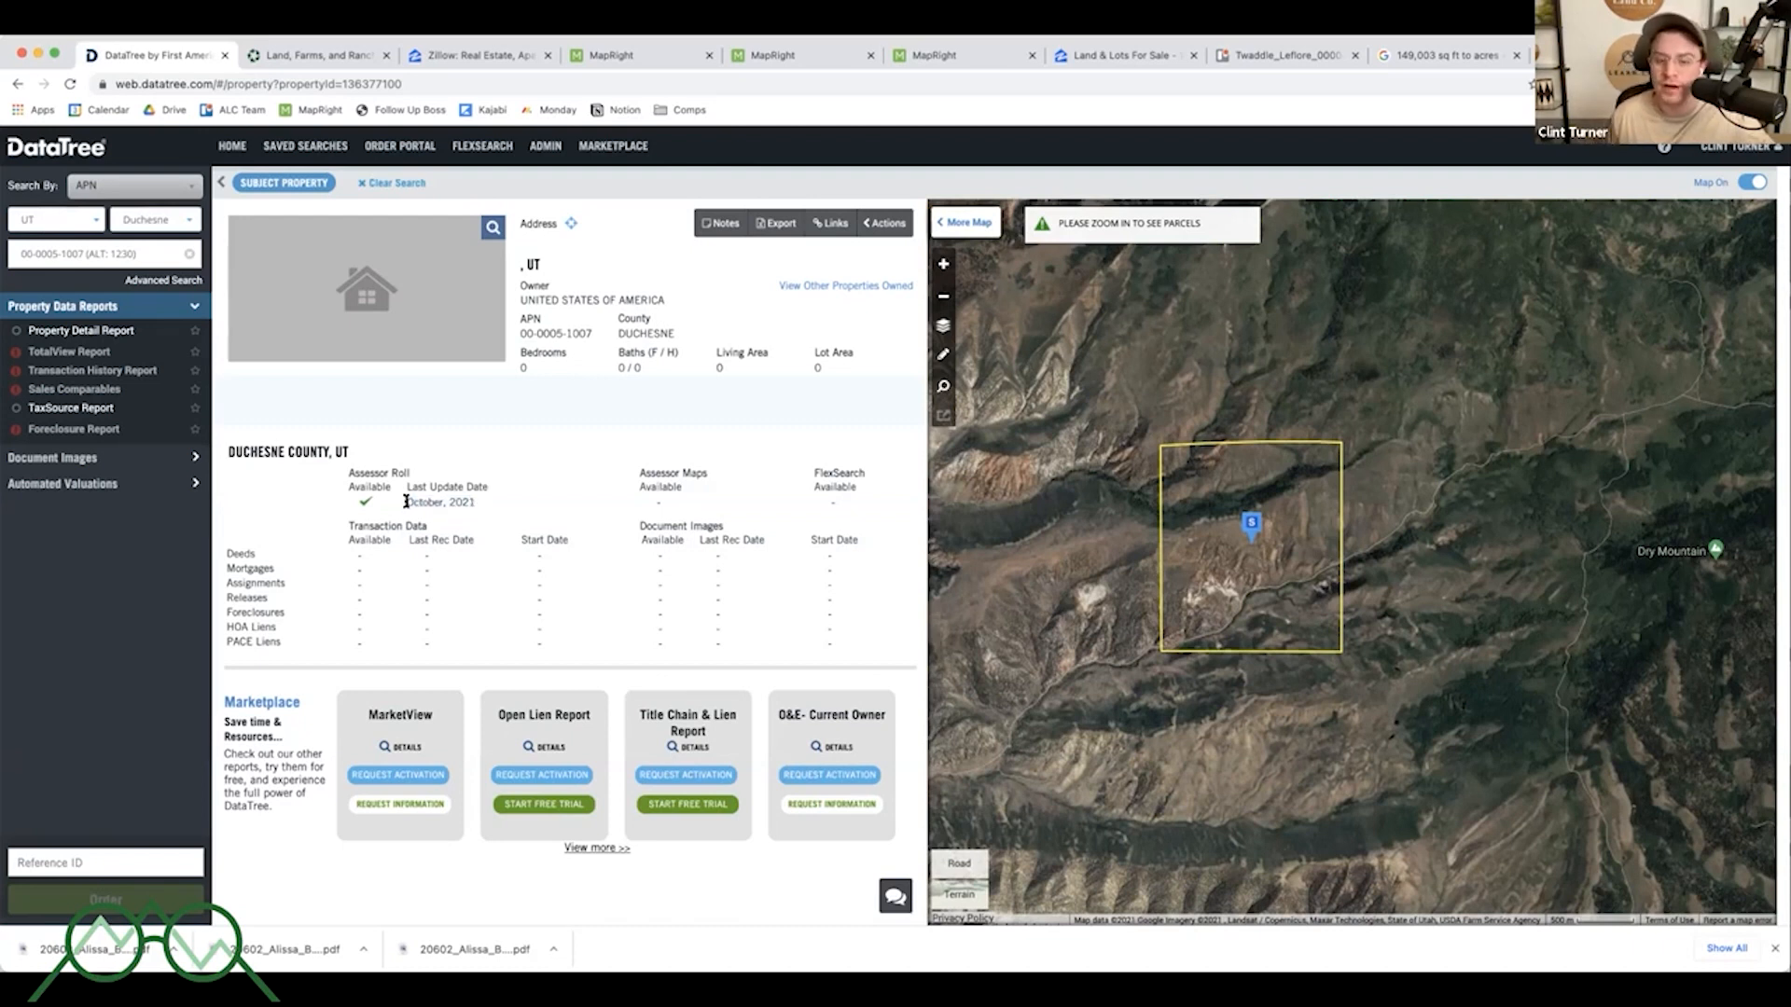
{"action": "left_click_drag", "start_coordinate": [347, 520], "coordinate": [284, 582]}
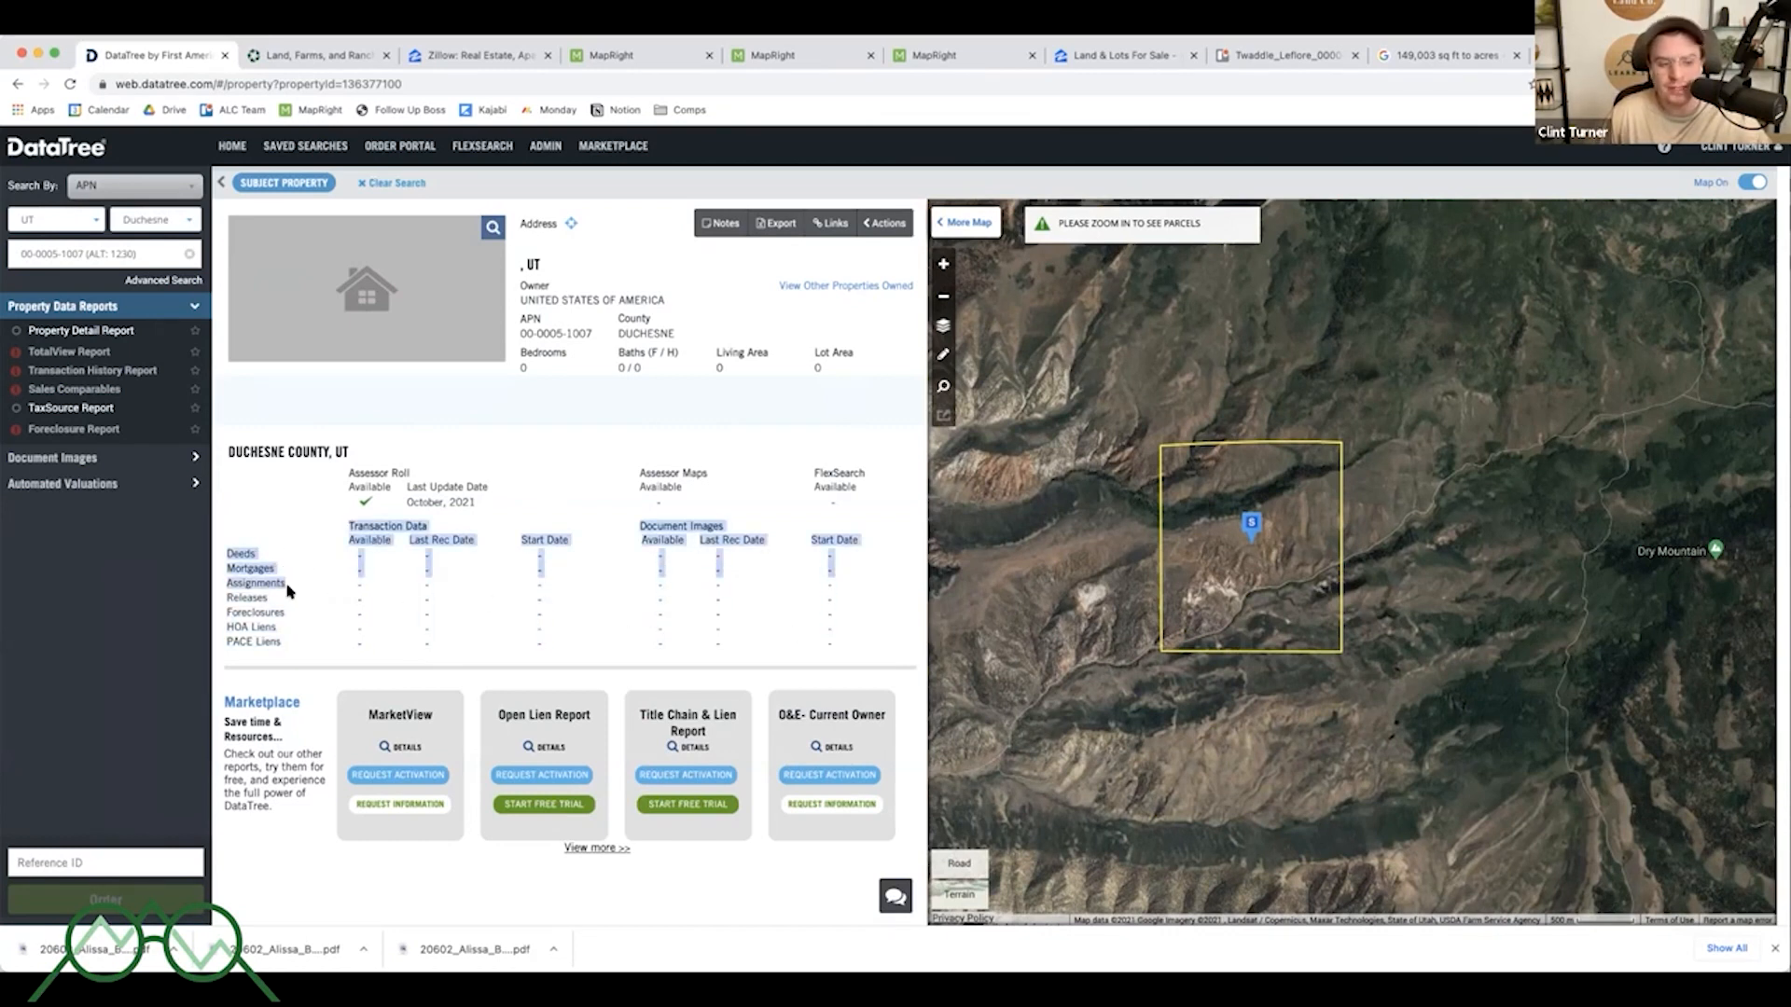
{"action": "left_click", "coordinate": [289, 591]}
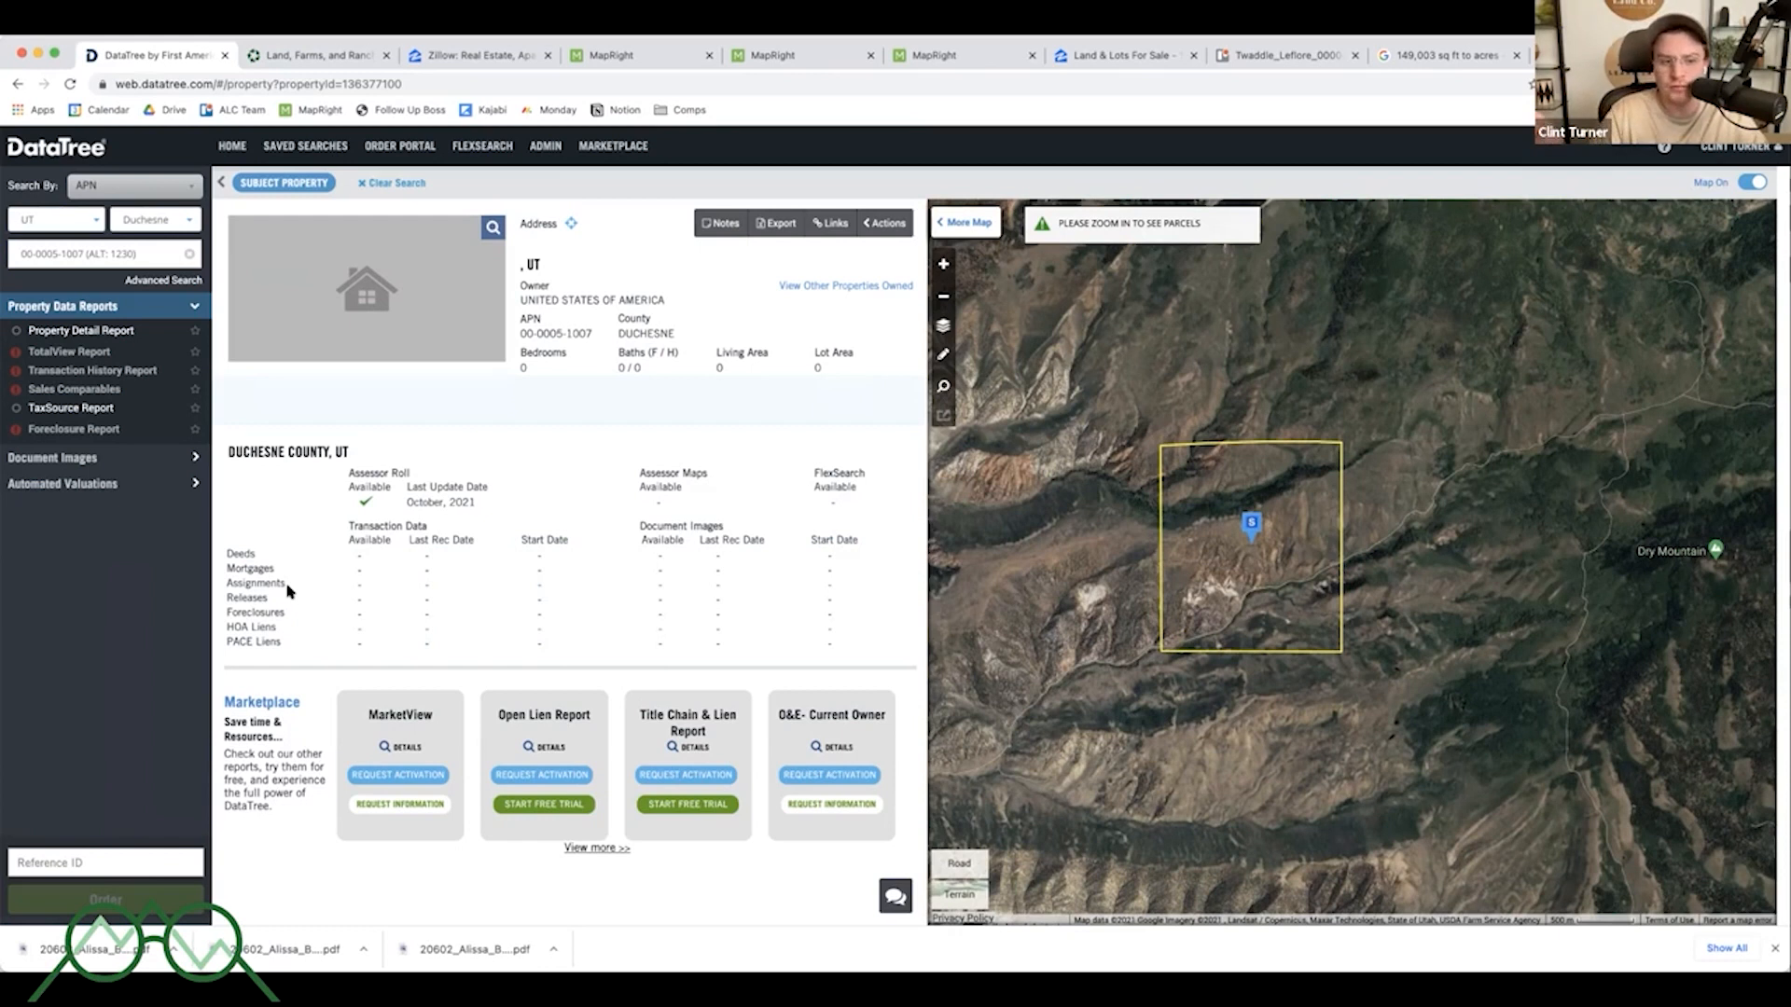
{"action": "double_click", "coordinate": [428, 502]}
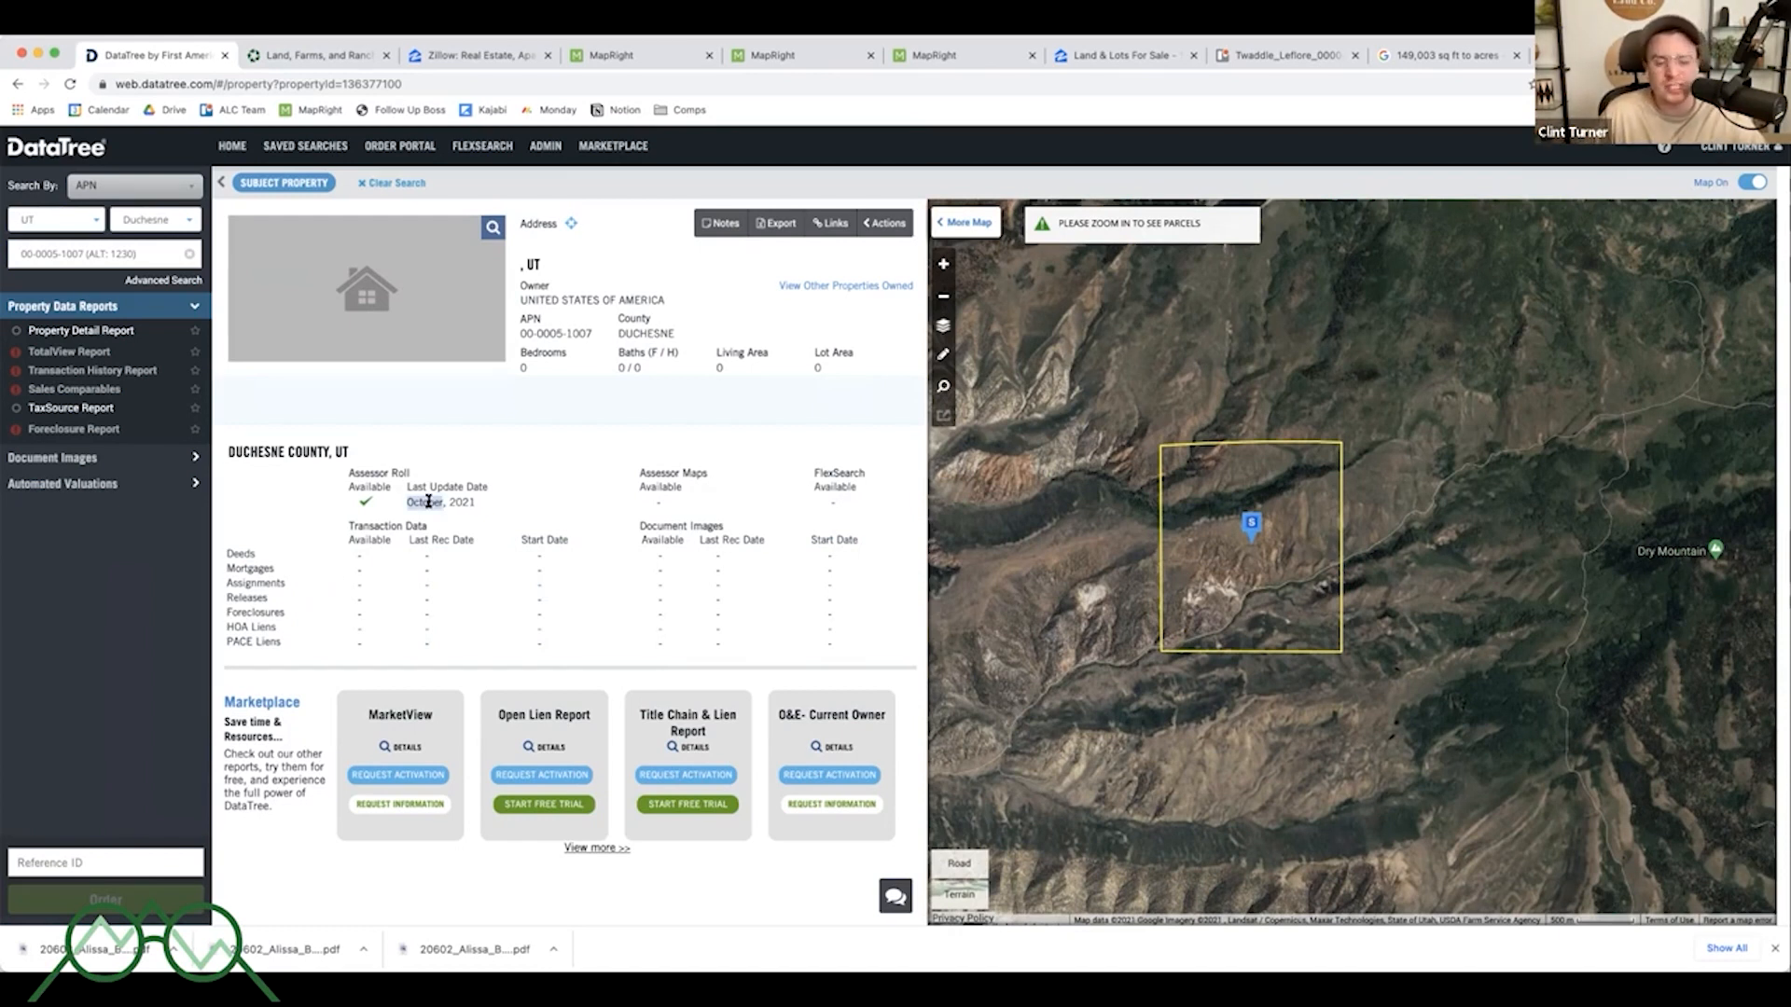
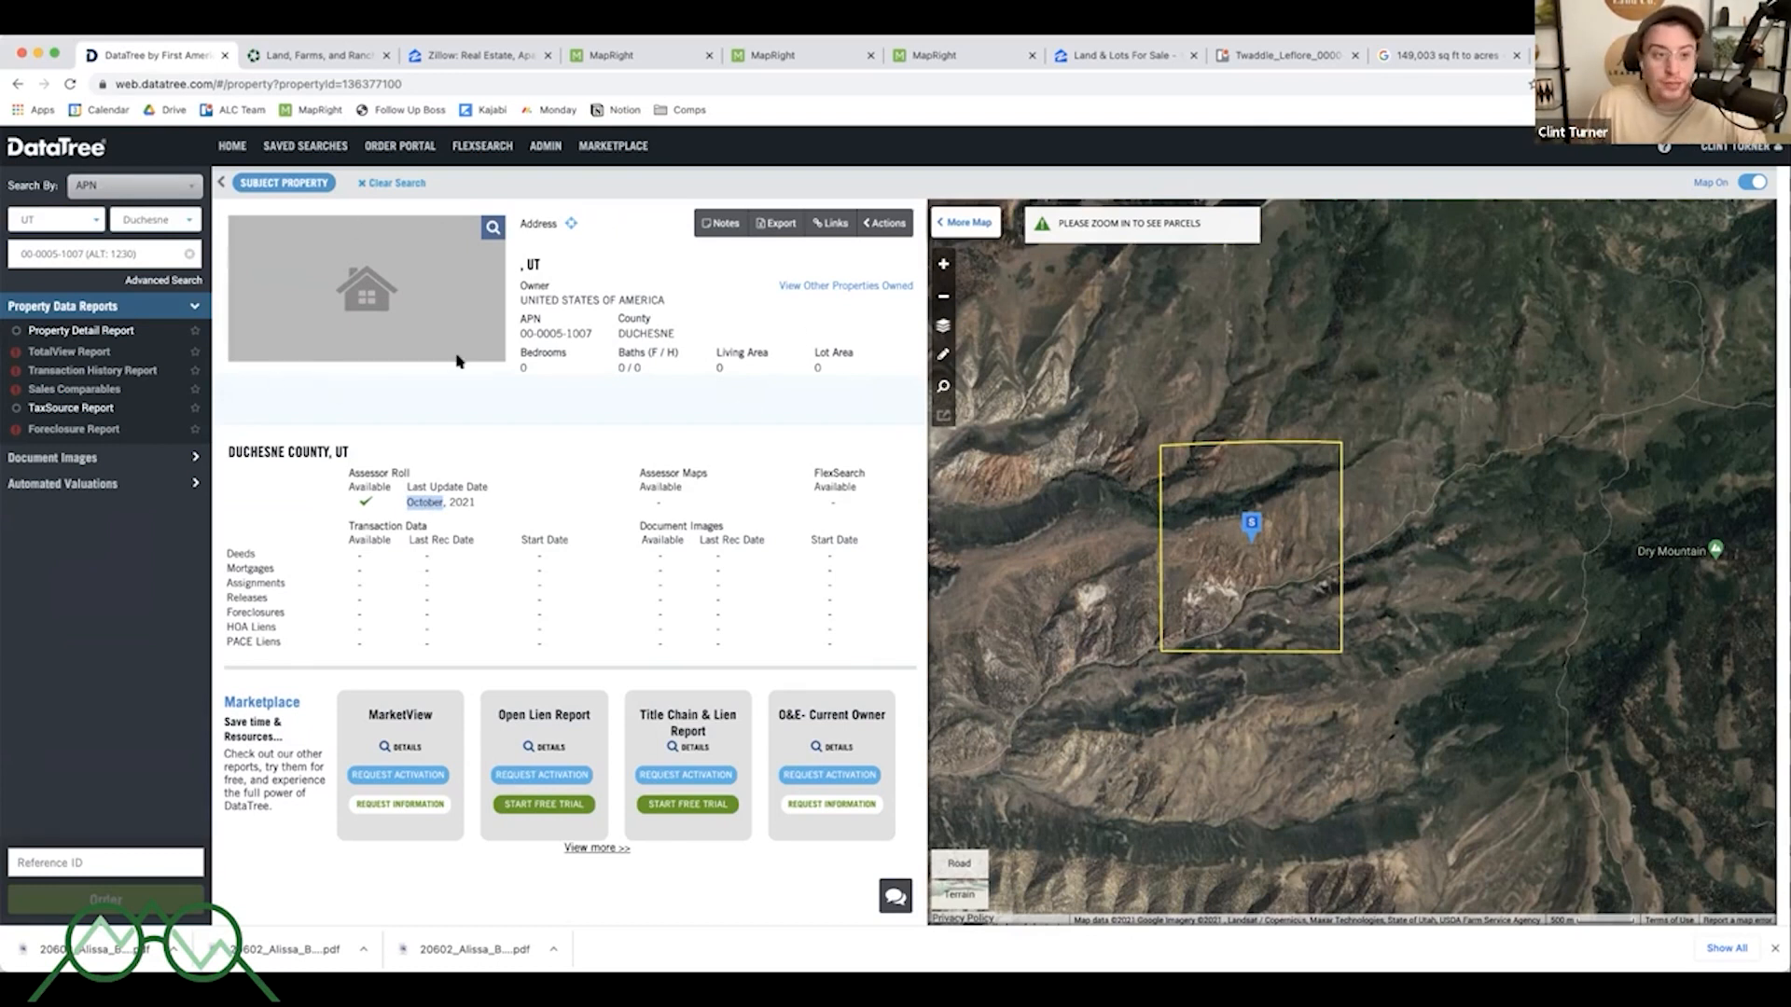
- Search Lands of America for land listings in Leflore, OK
{"action": "left_click", "coordinate": [326, 58]}
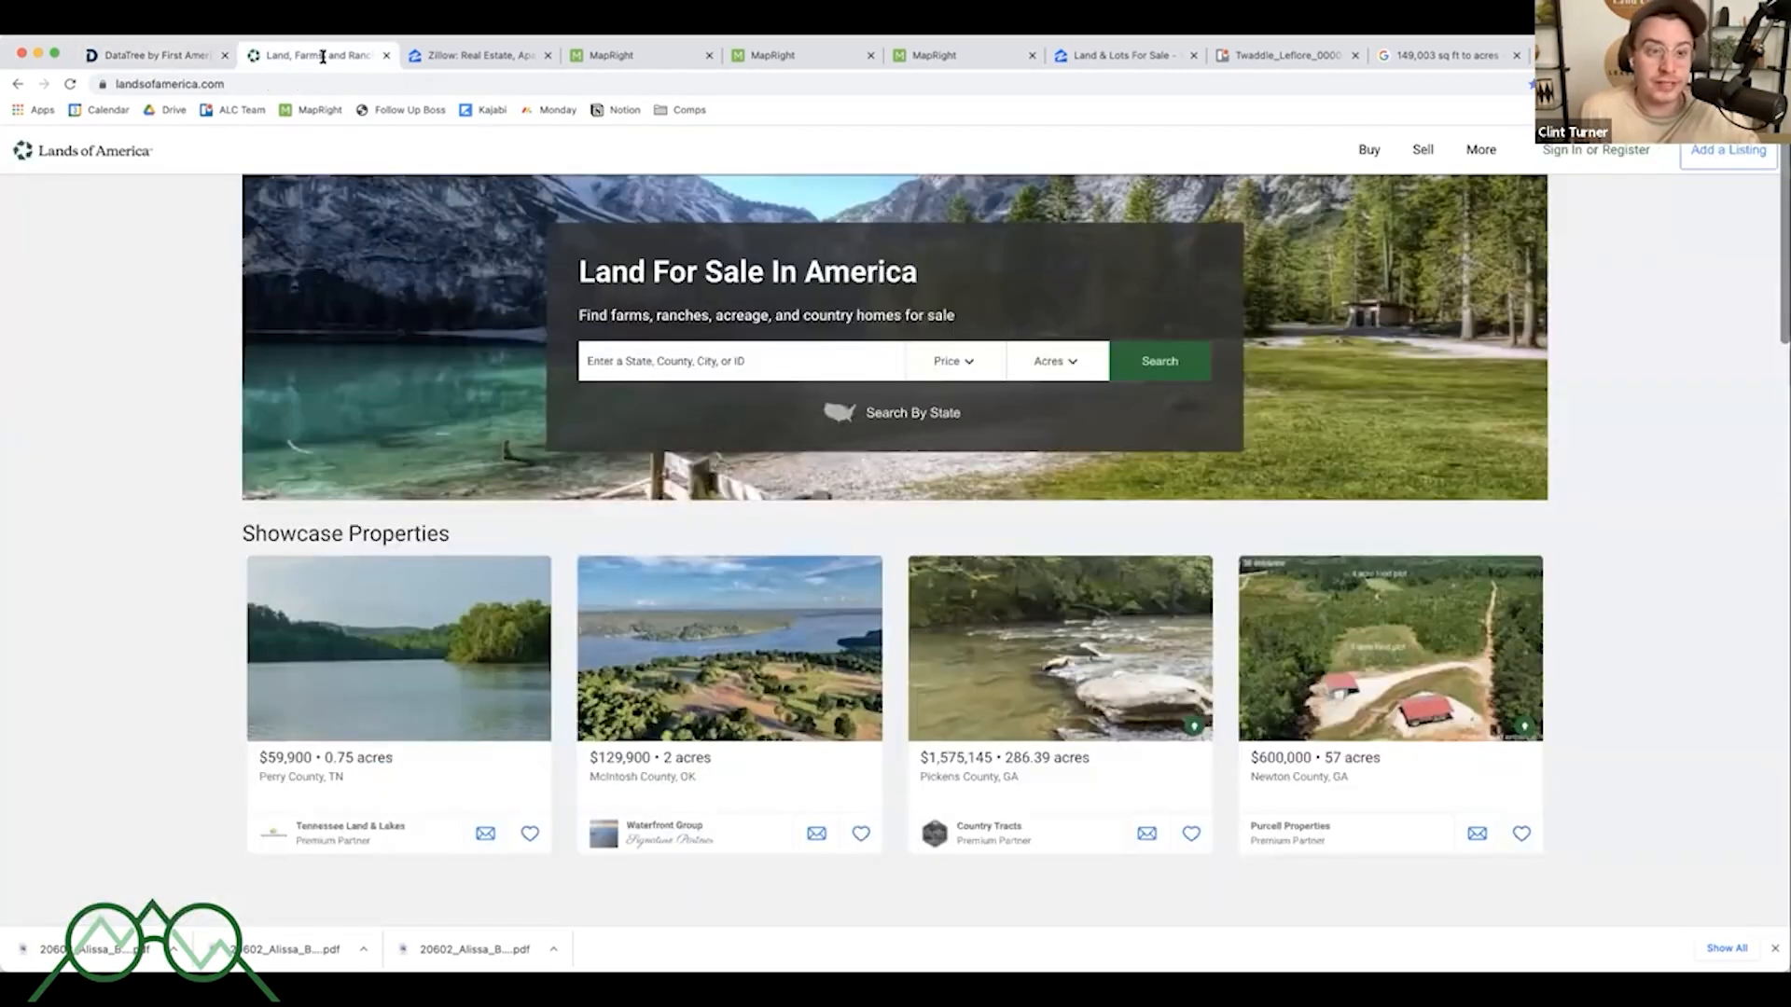
{"action": "left_click", "coordinate": [734, 358]}
{"action": "type", "text": "leflore"}
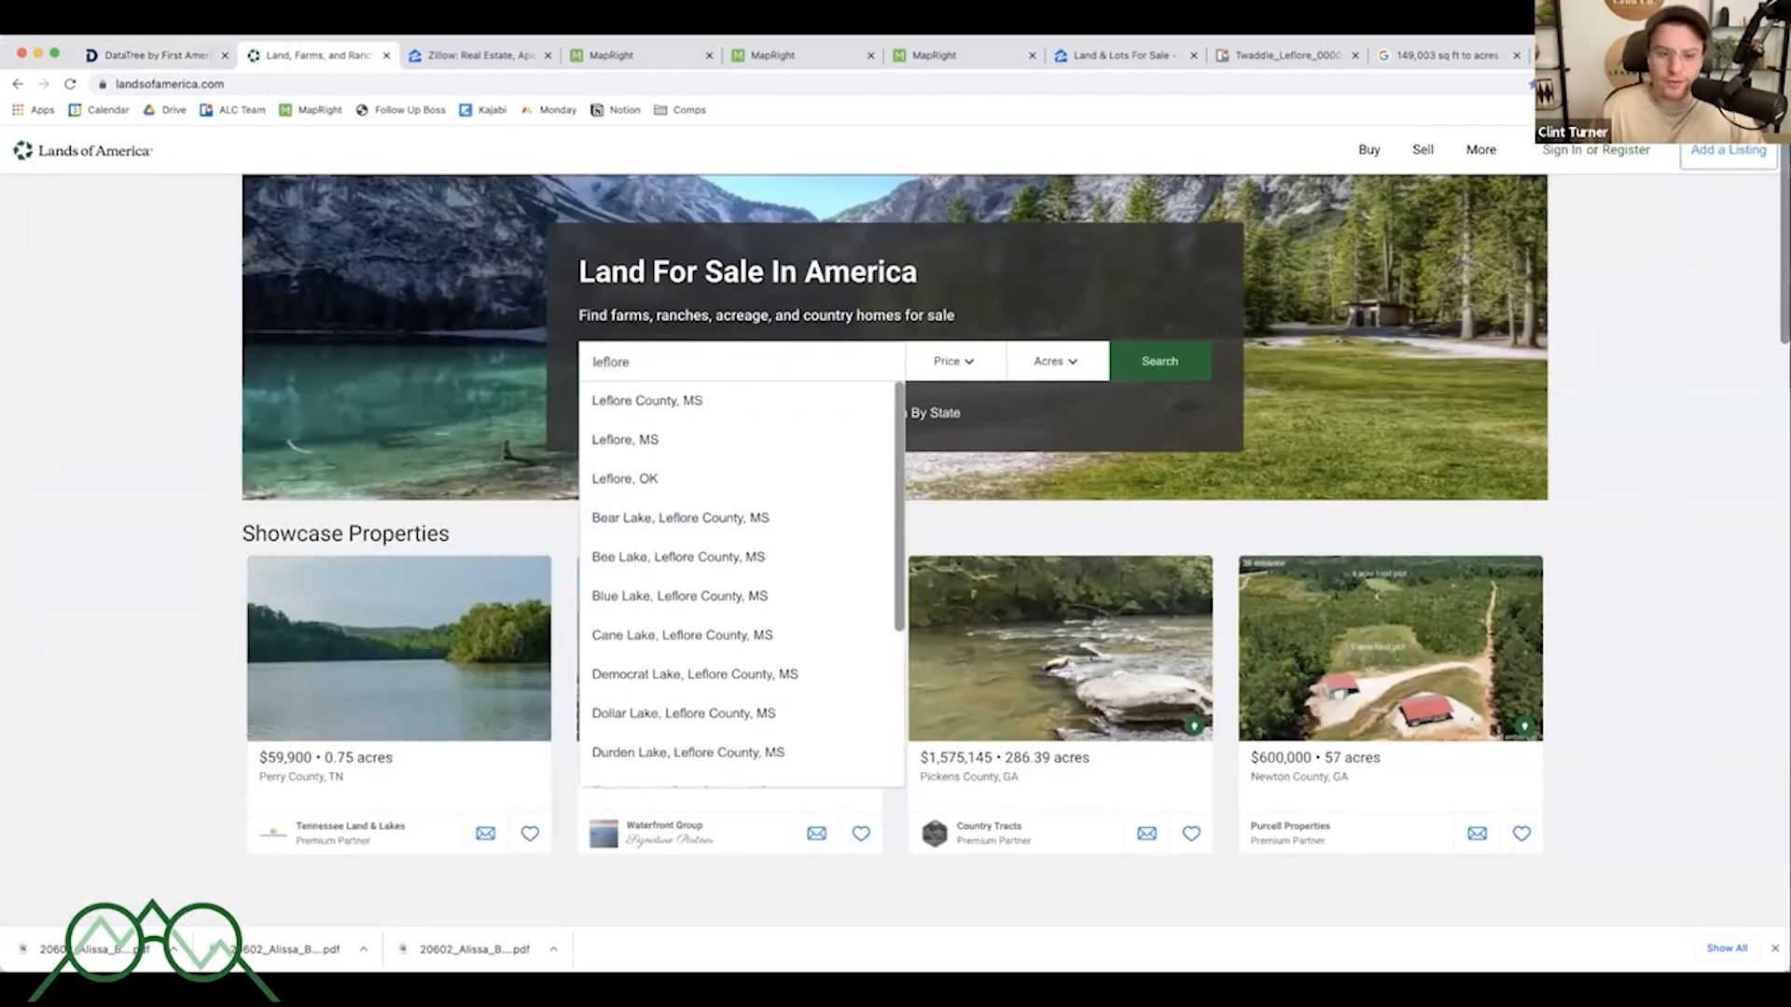
{"action": "left_click", "coordinate": [728, 478]}
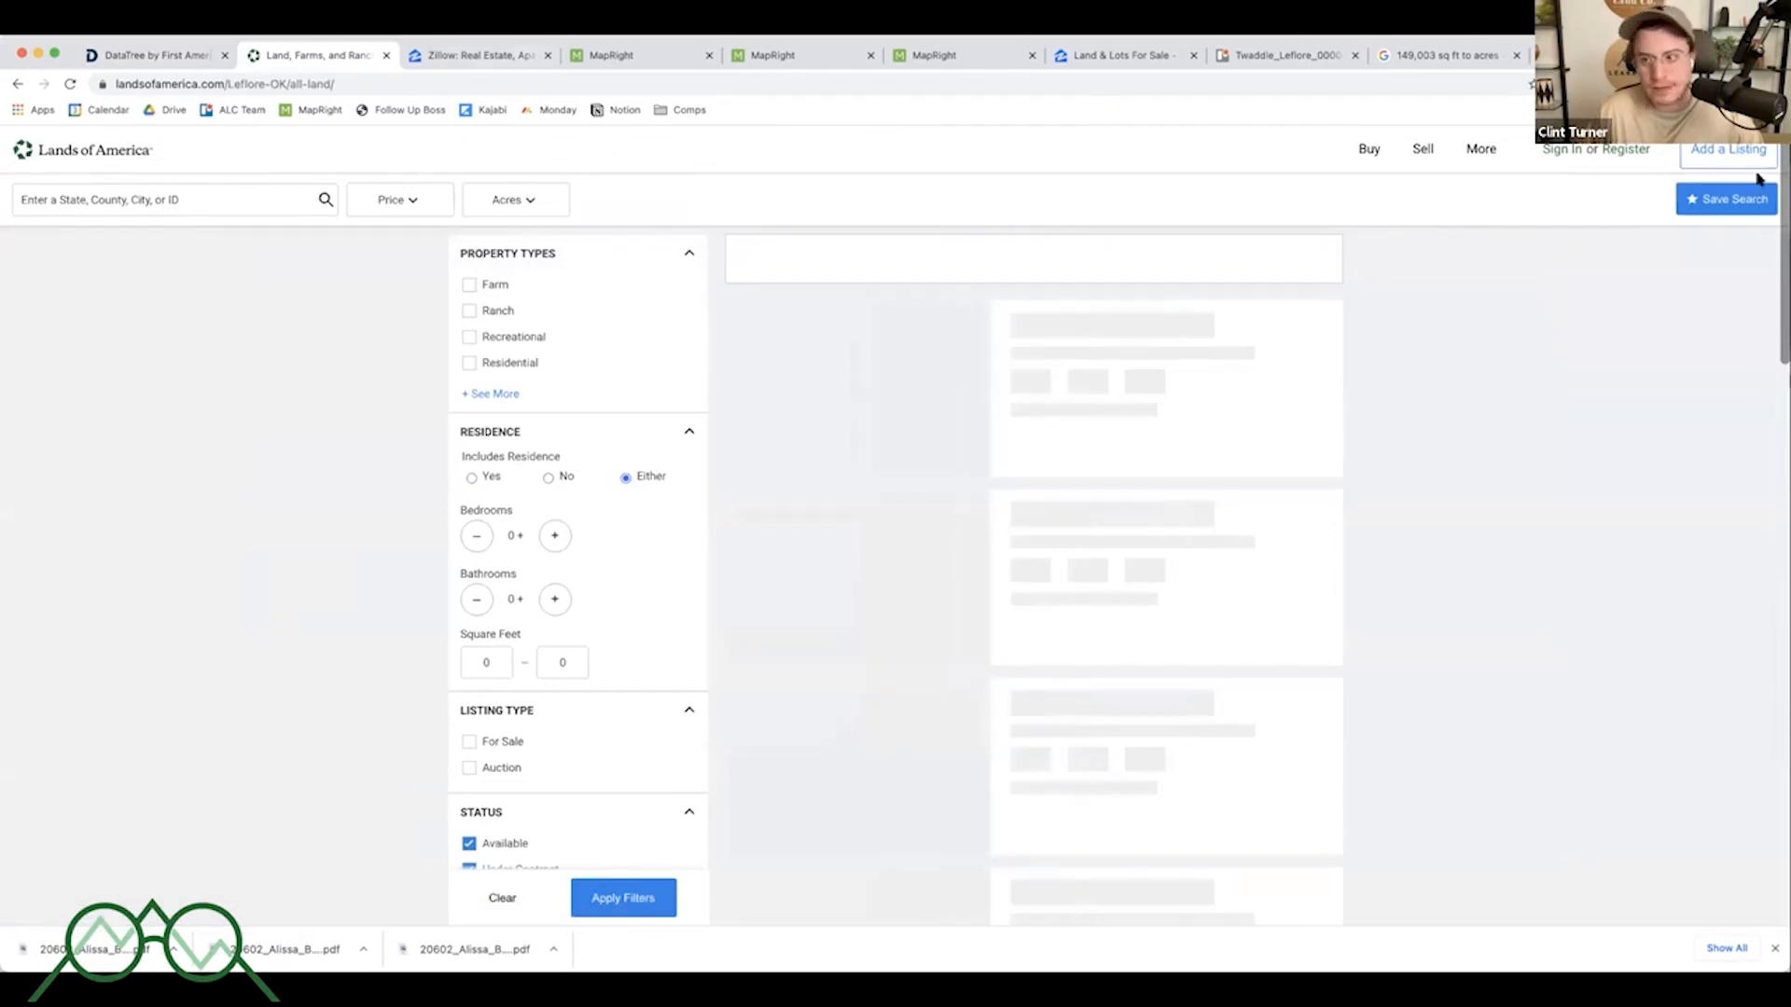
{"action": "left_click", "coordinate": [1741, 201]}
- Search Zillow for Leflore, OK and dismiss the Google sign-in prompt
{"action": "left_click", "coordinate": [458, 55]}
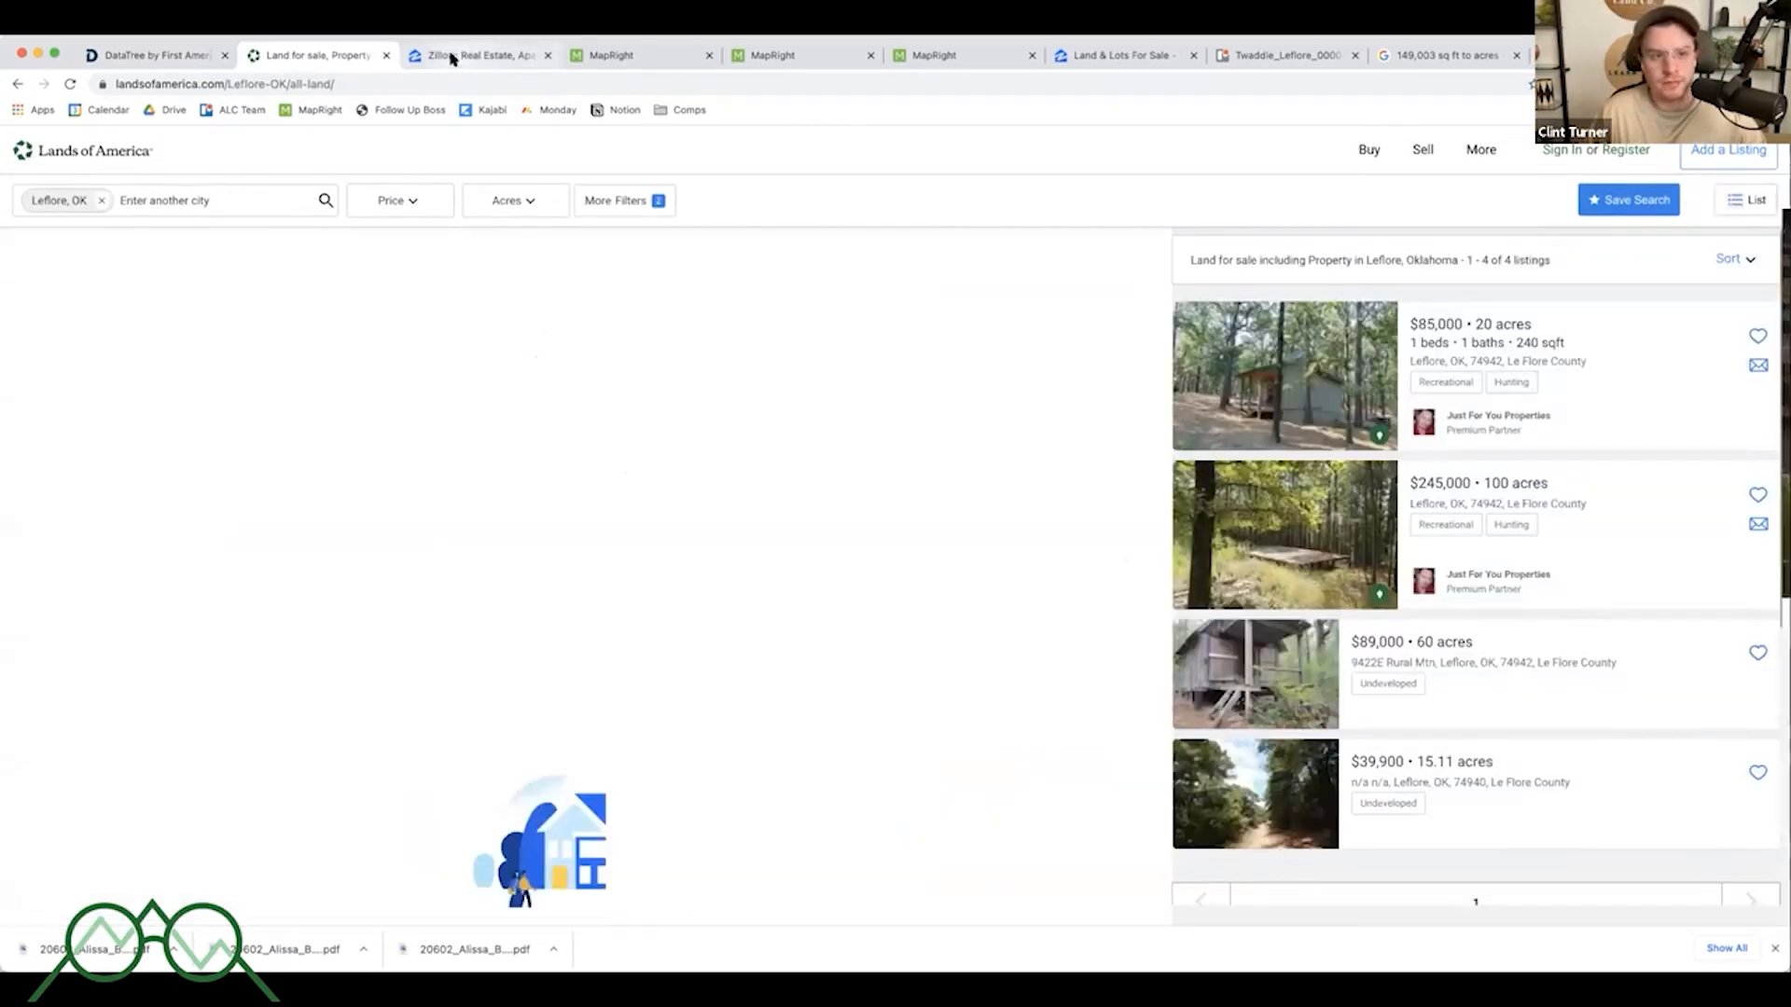
{"action": "left_click", "coordinate": [780, 346]}
{"action": "type", "text": "leflore"}
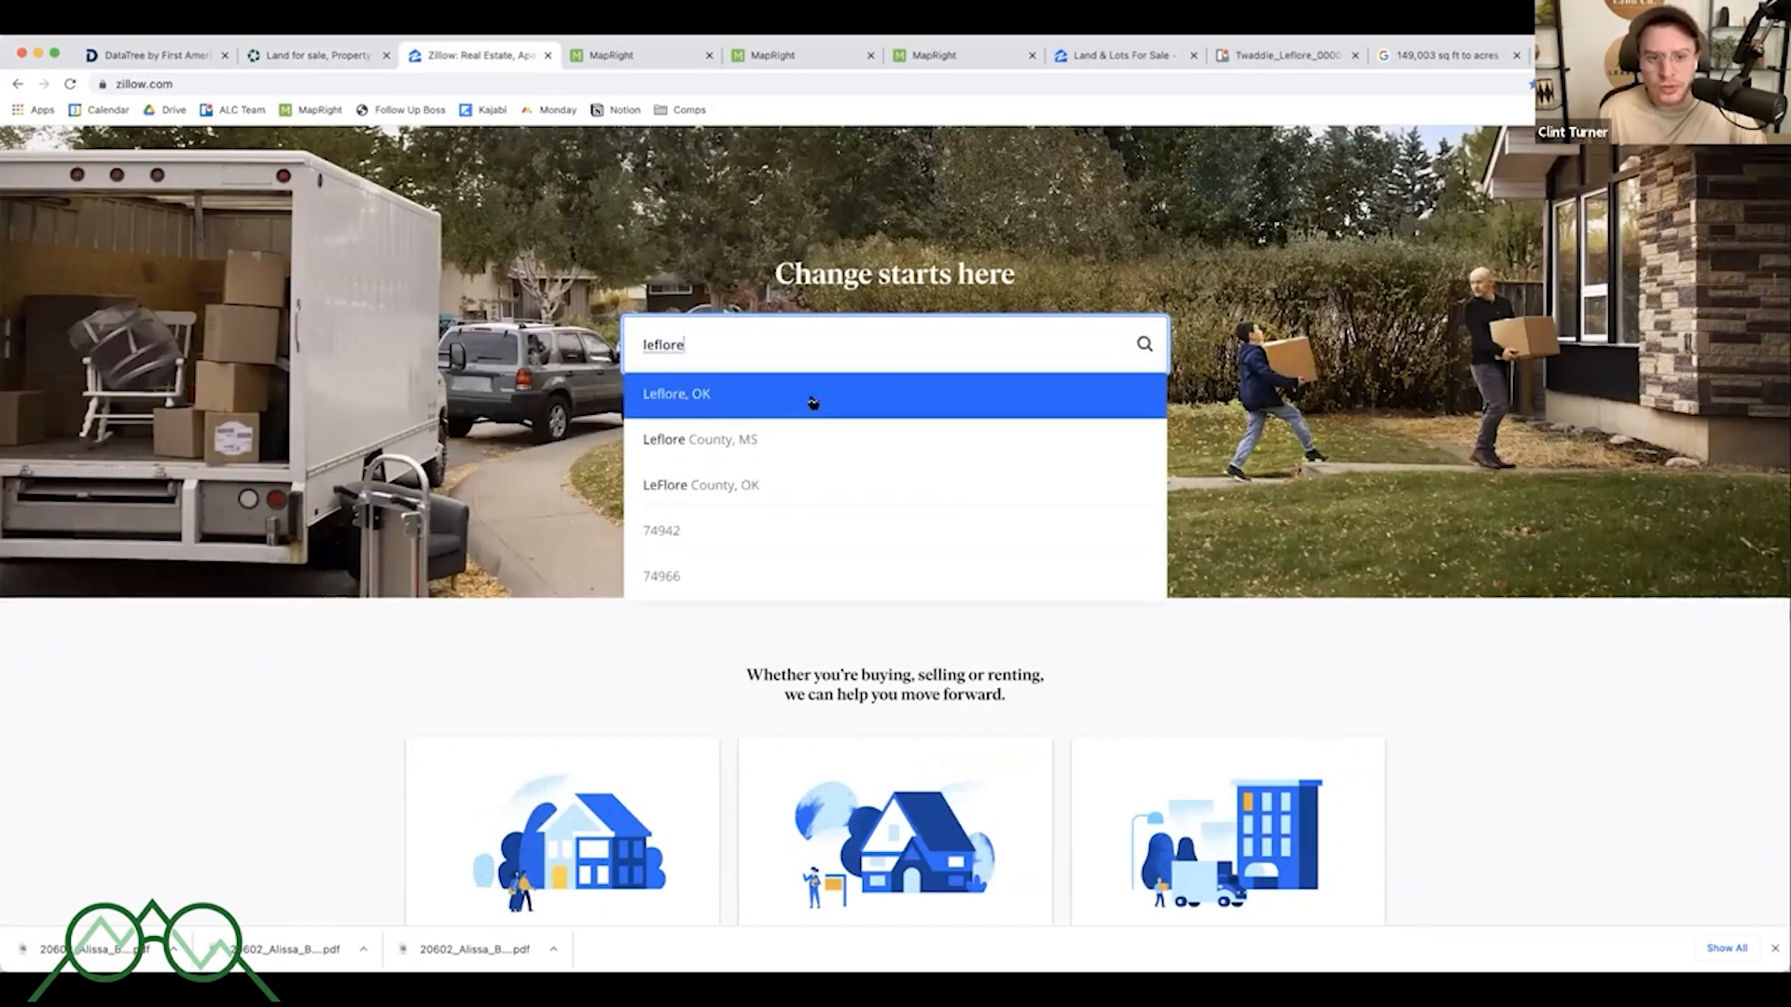
{"action": "left_click", "coordinate": [815, 401]}
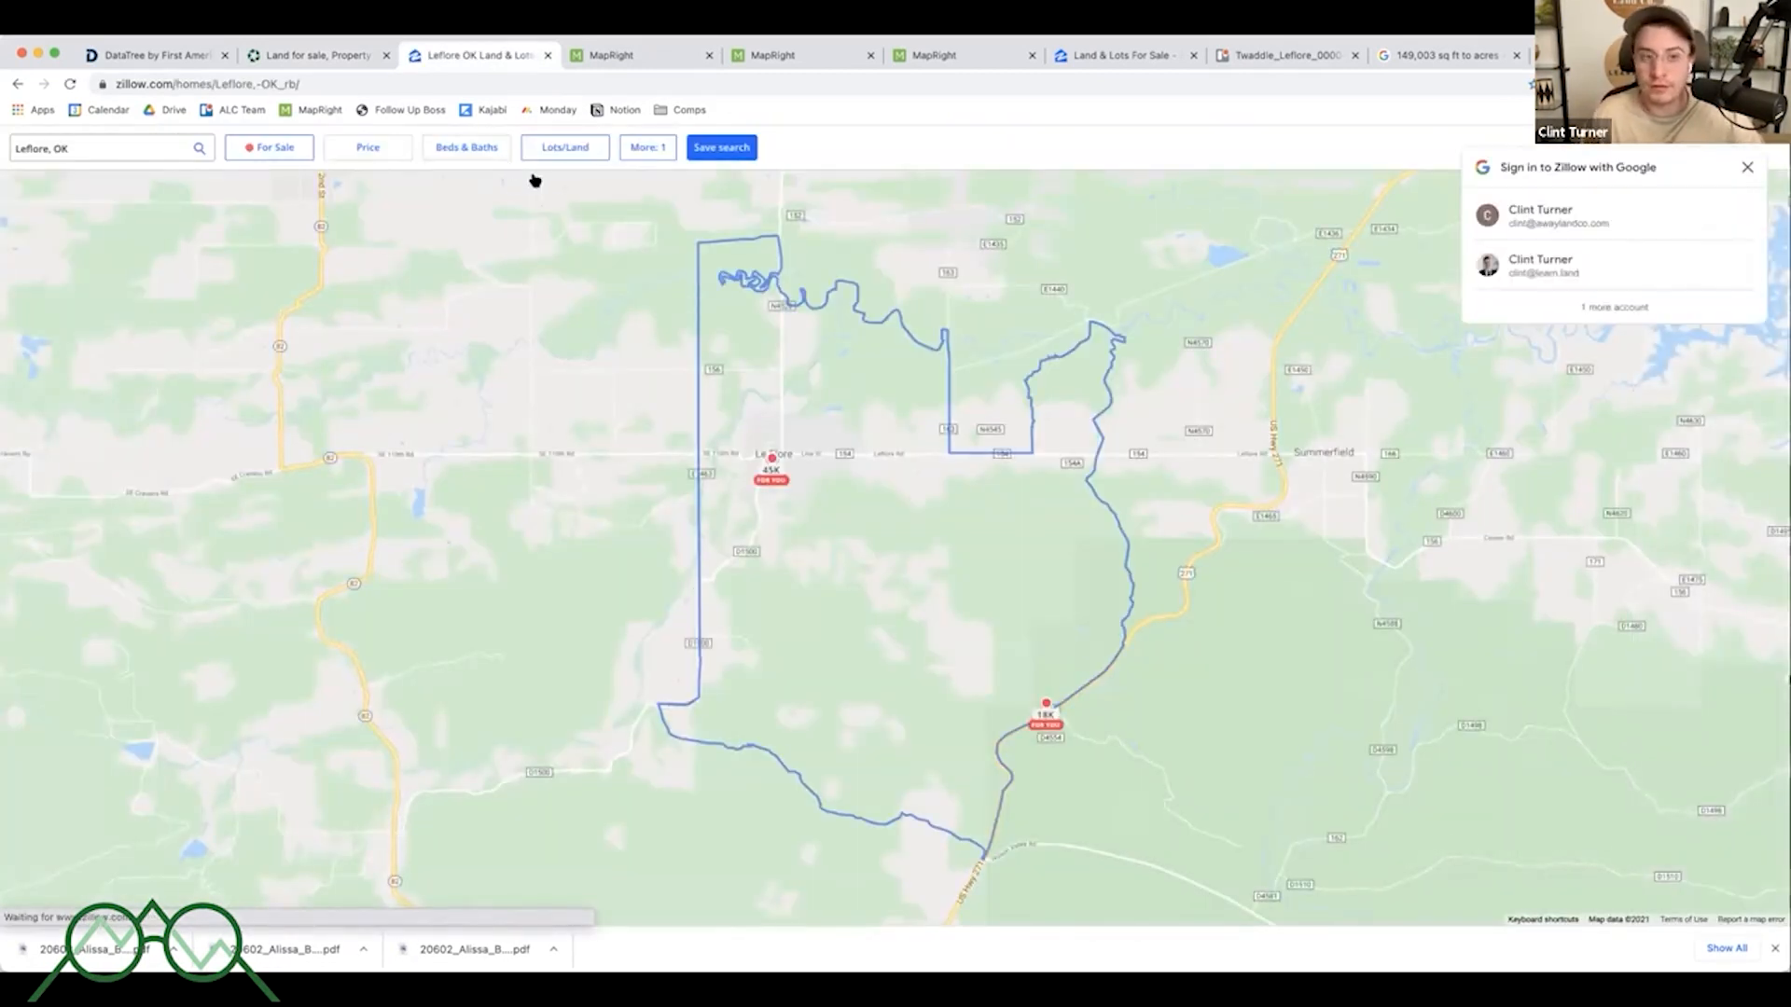
{"action": "left_click", "coordinate": [1746, 168]}
- Search DataTree by owner in Leflore County, Oklahoma, entering the owner's surname
{"action": "left_click", "coordinate": [128, 56]}
{"action": "left_click", "coordinate": [48, 212]}
{"action": "type", "text": "ok"}
{"action": "key", "text": "Tab"}
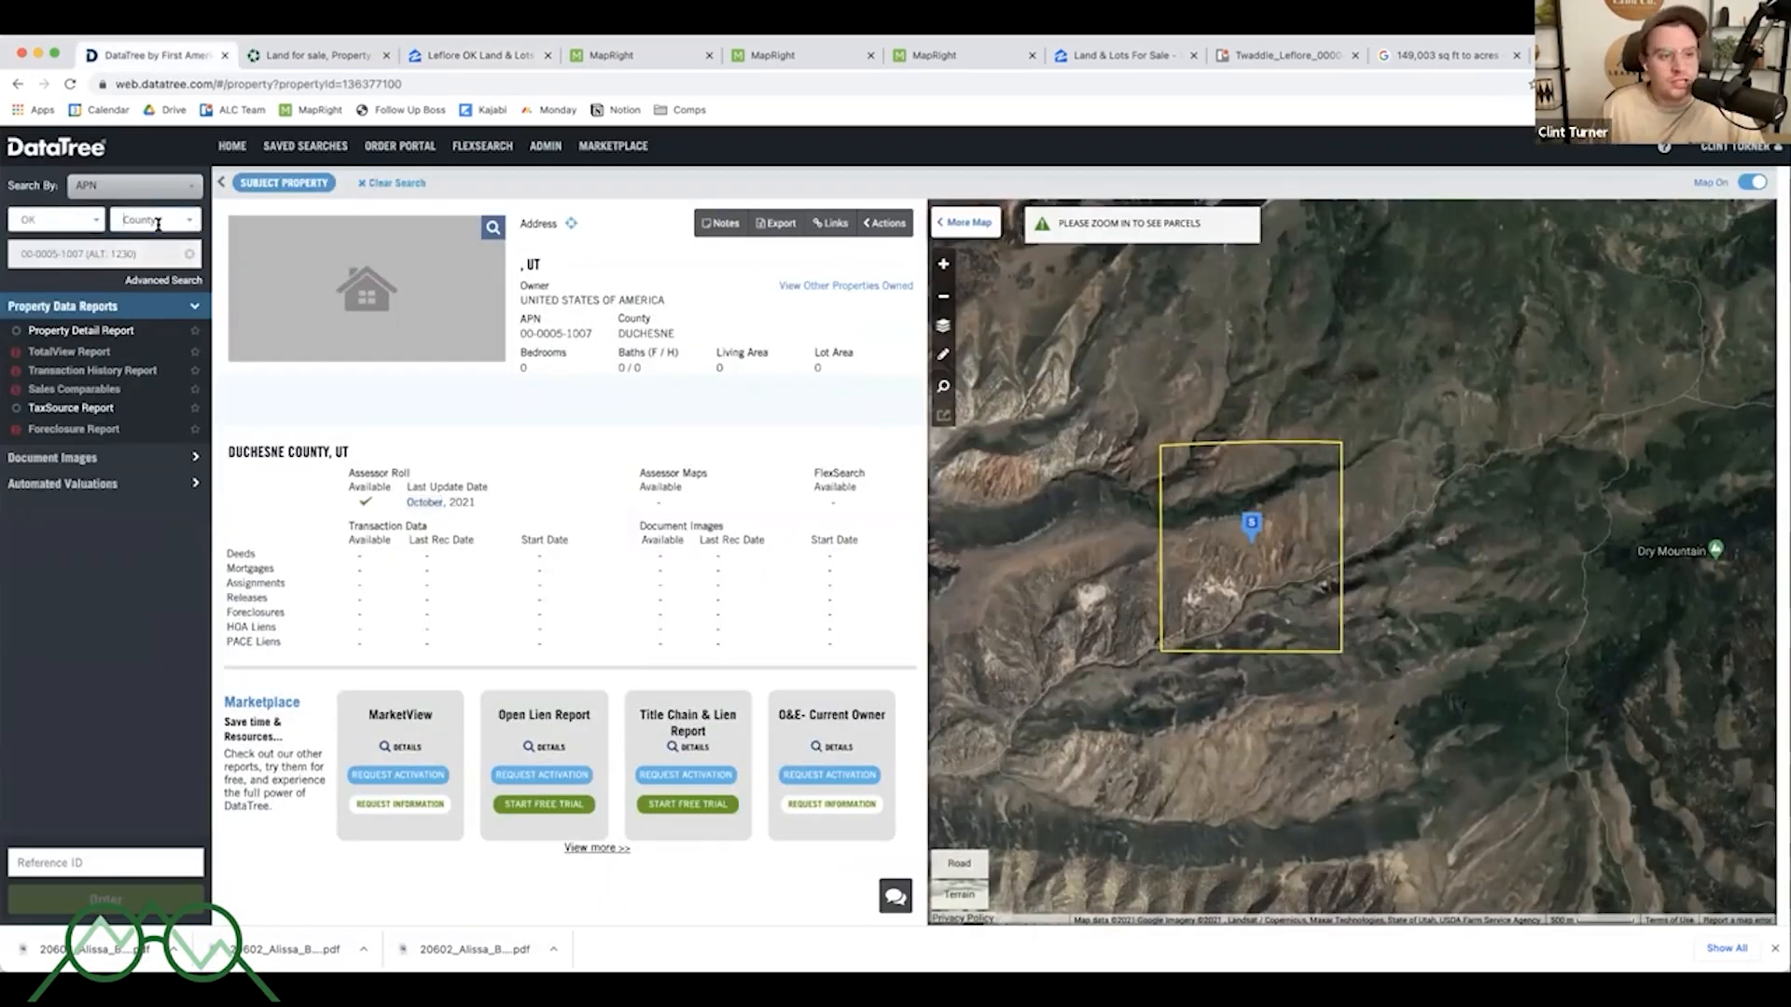
{"action": "type", "text": "leflore"}
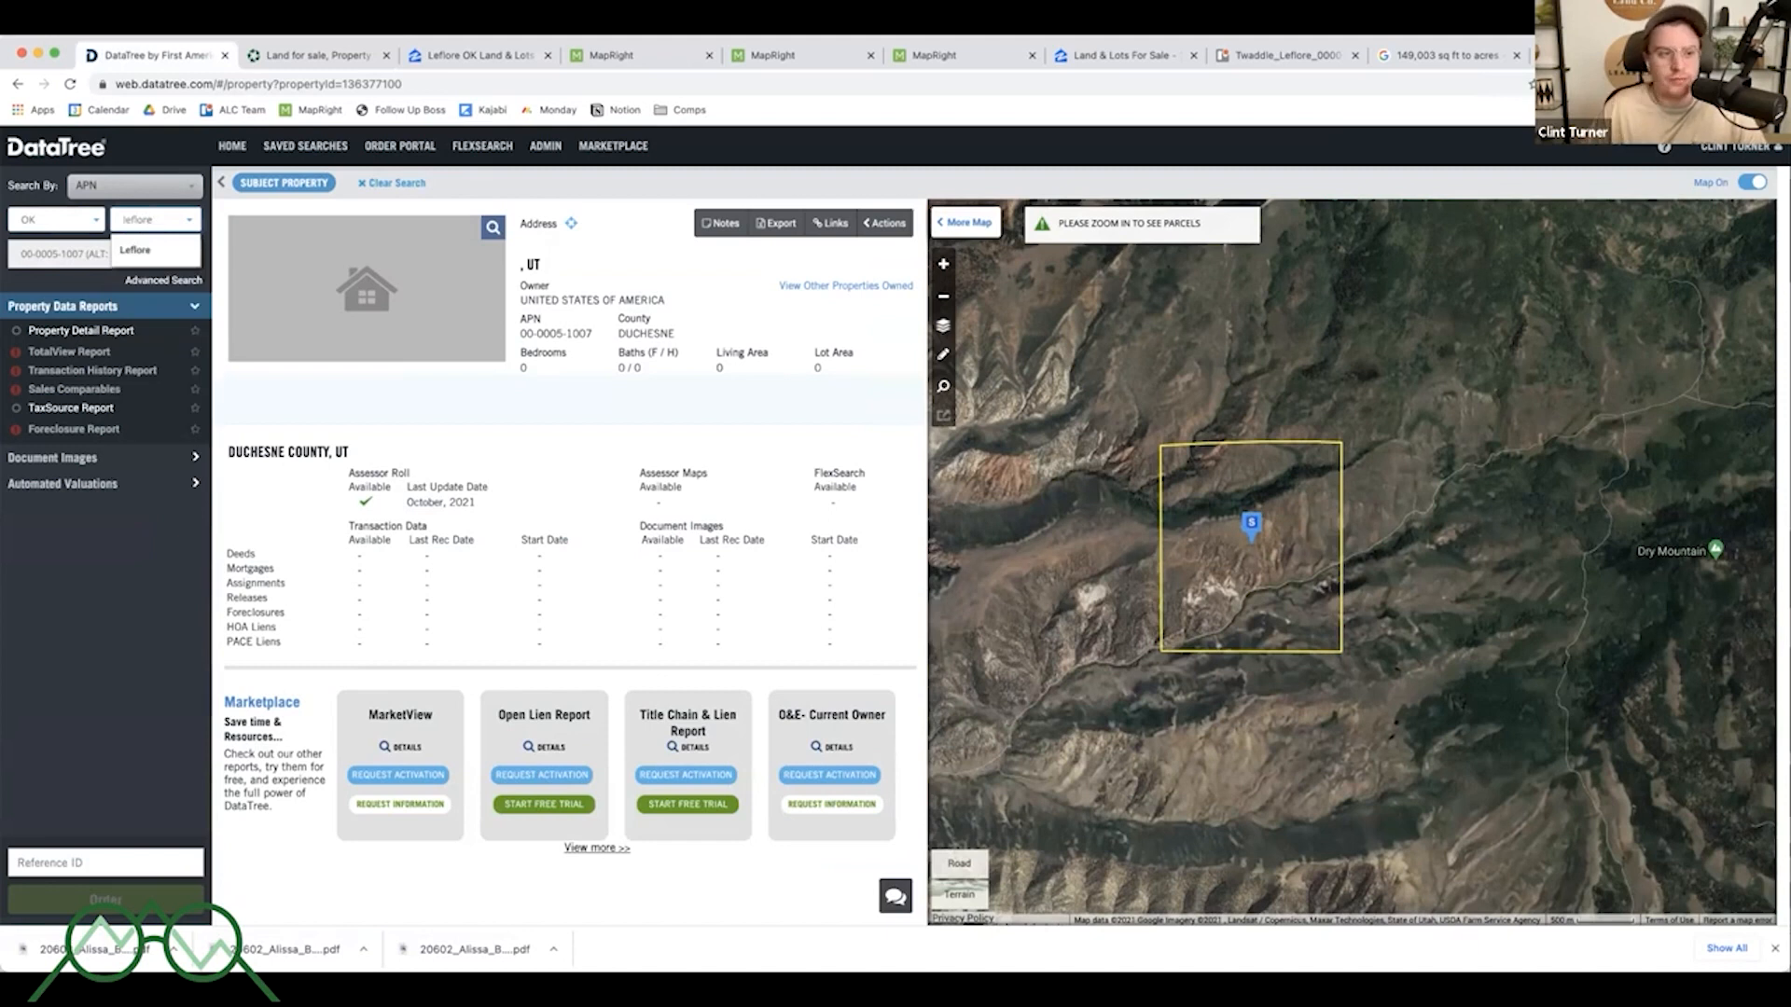
{"action": "left_click", "coordinate": [136, 250]}
{"action": "left_click", "coordinate": [124, 185]}
{"action": "left_click", "coordinate": [135, 247]}
{"action": "triple_click", "coordinate": [112, 259]}
{"action": "type", "text": "twa"}
{"action": "type", "text": "dd"}
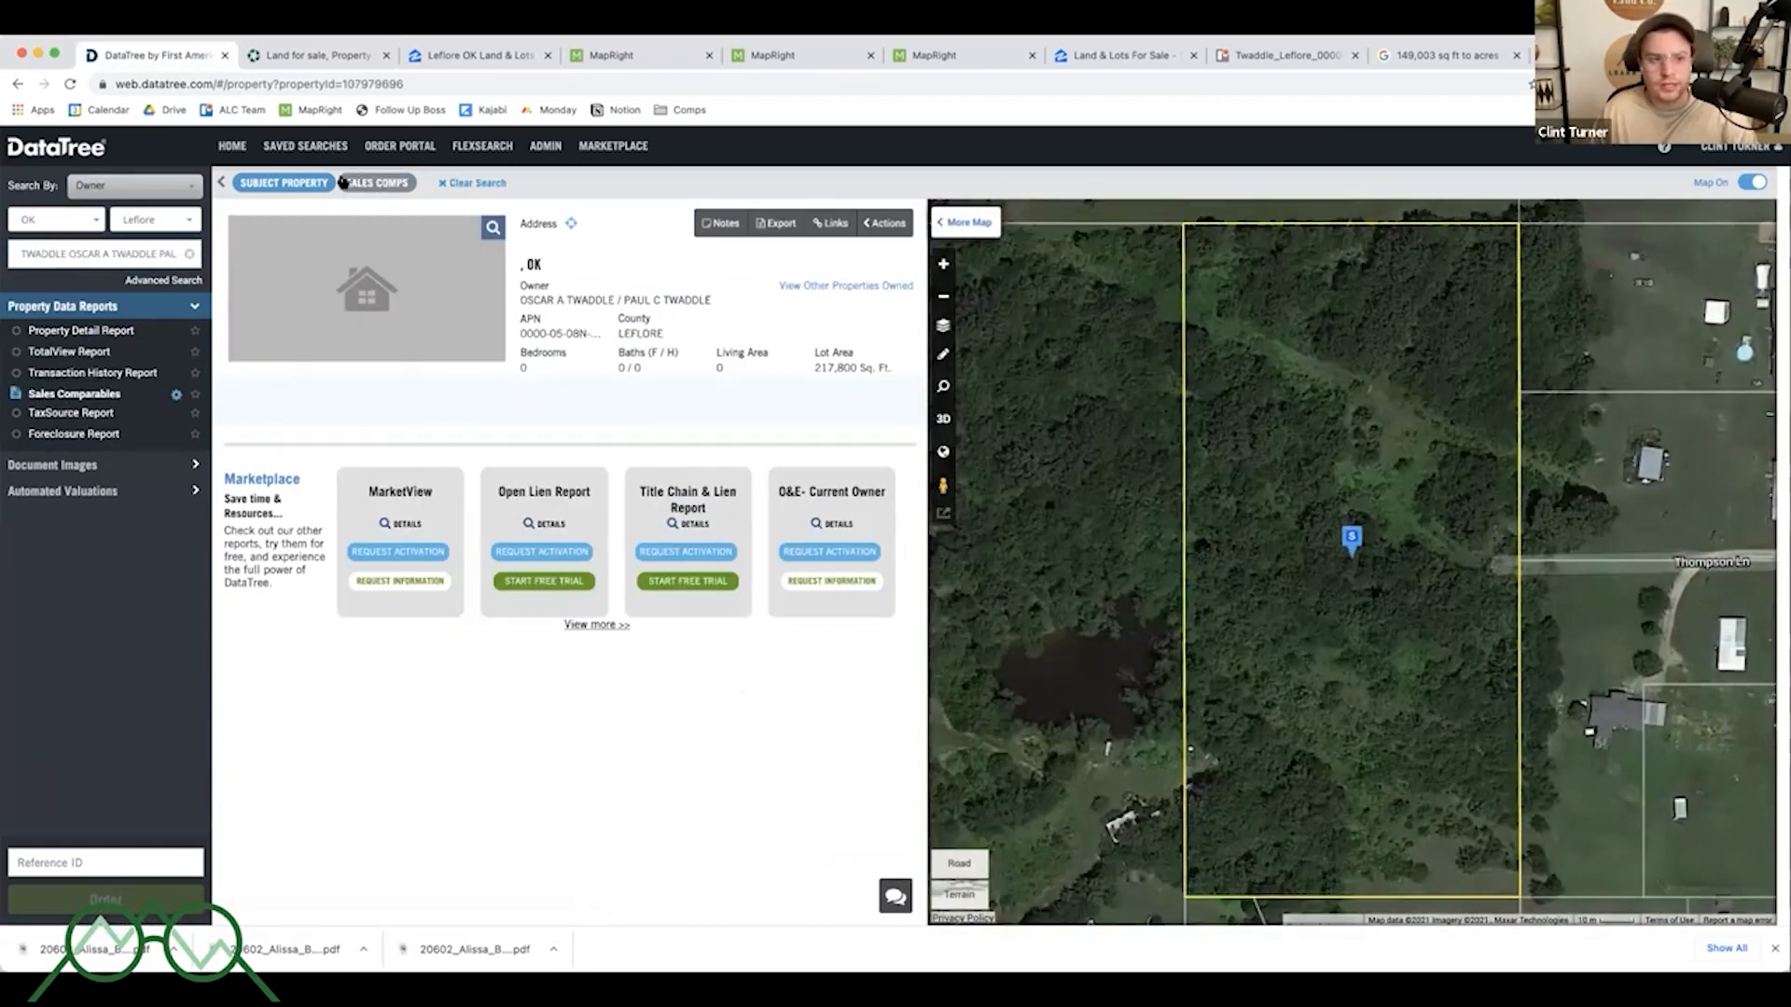
- Open the sales comparables report for the parcel and scroll through the comparable sales list
{"action": "left_click", "coordinate": [343, 182]}
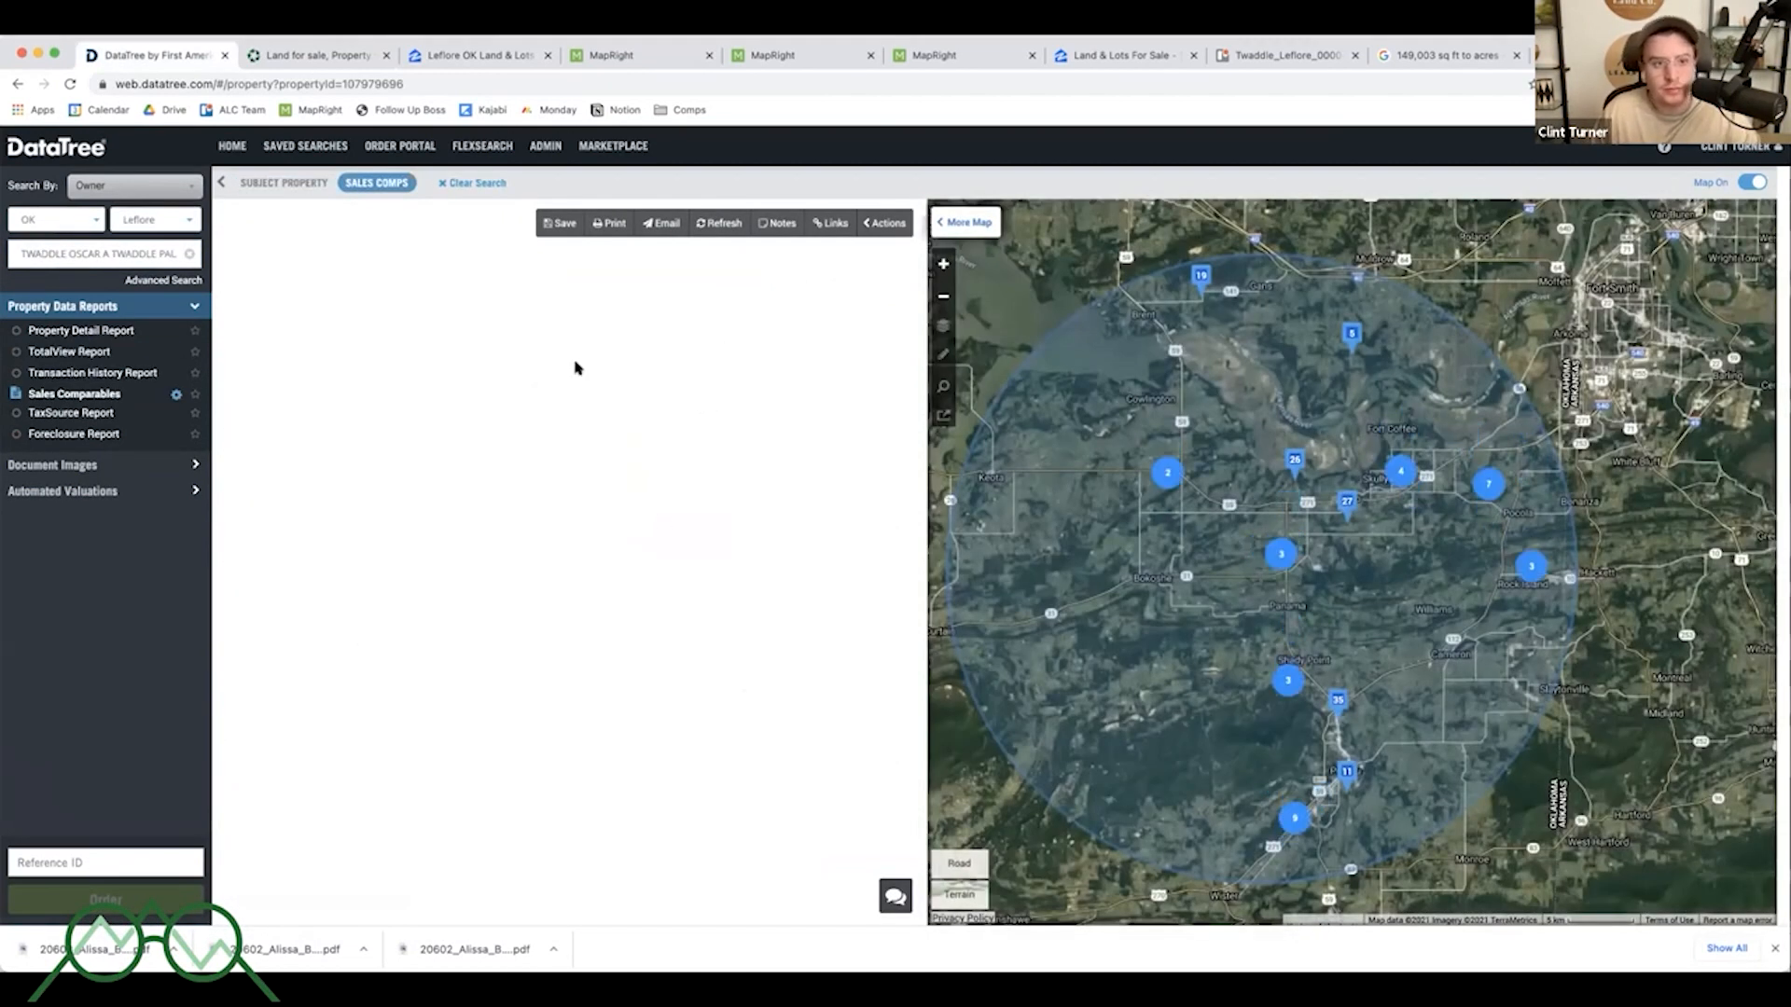
{"action": "scroll", "coordinate": [763, 528], "scroll_direction": "down", "scroll_amount": 5}
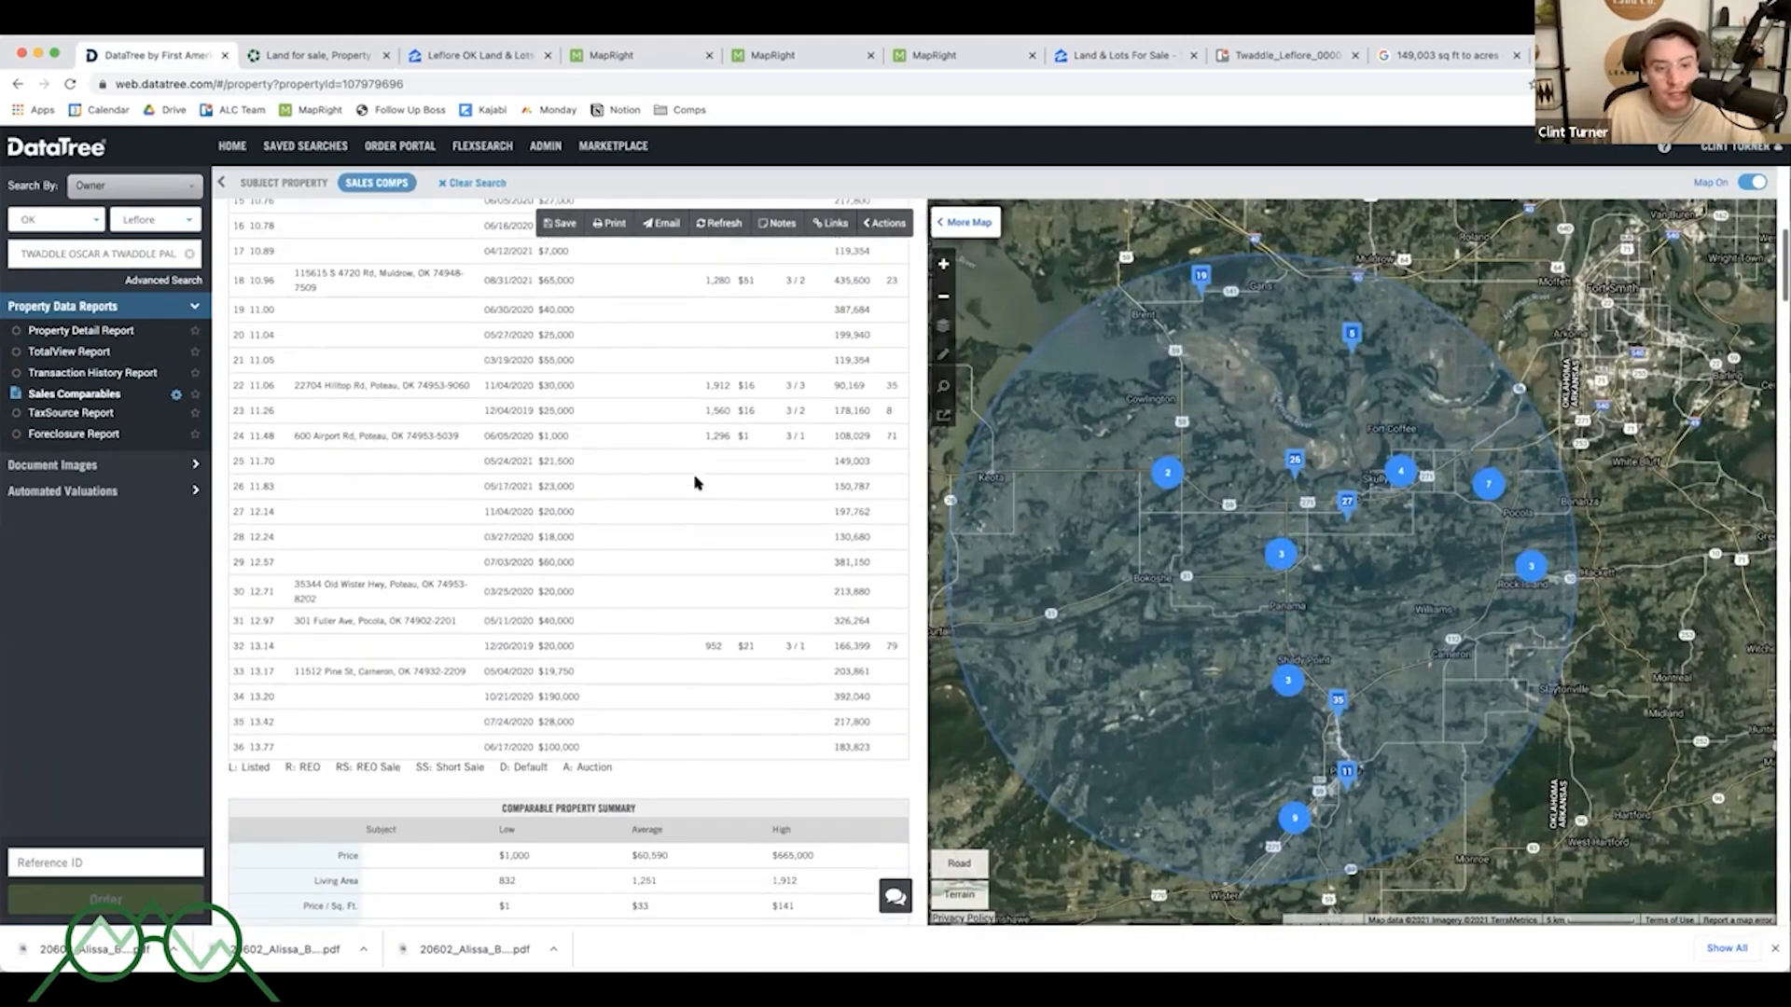
{"action": "scroll", "coordinate": [690, 454], "scroll_direction": "up", "scroll_amount": 5}
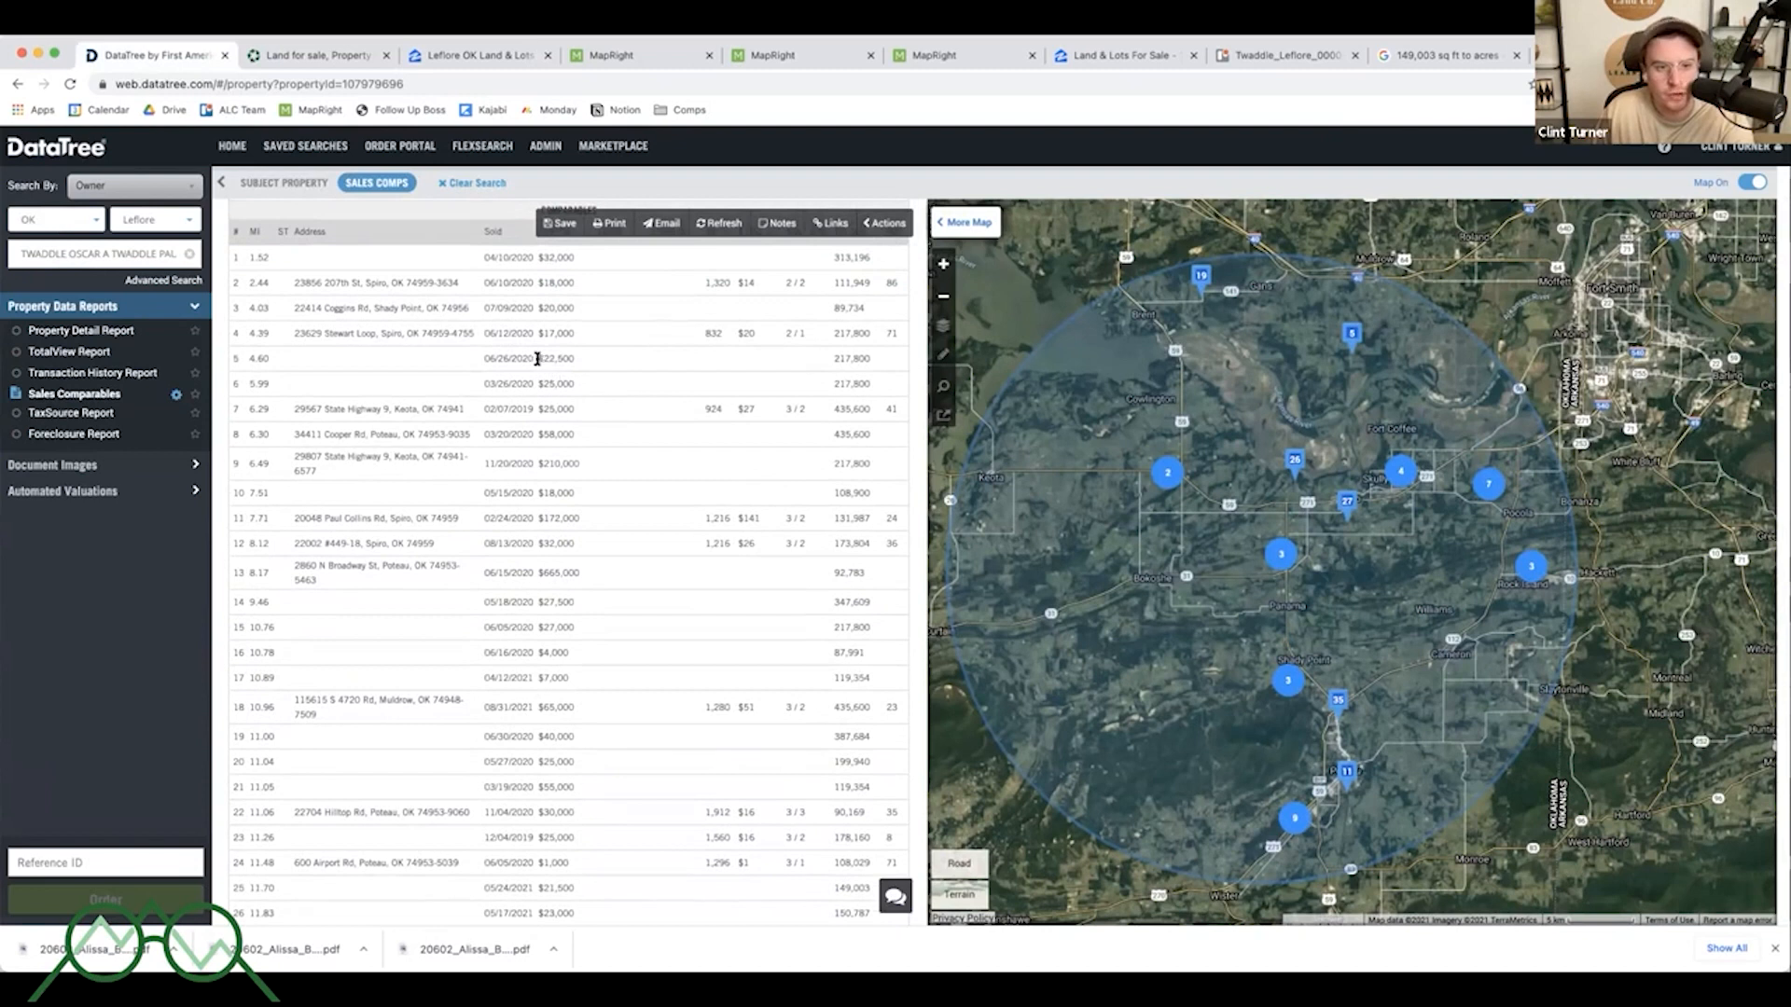
{"action": "left_click_drag", "start_coordinate": [233, 355], "coordinate": [880, 380]}
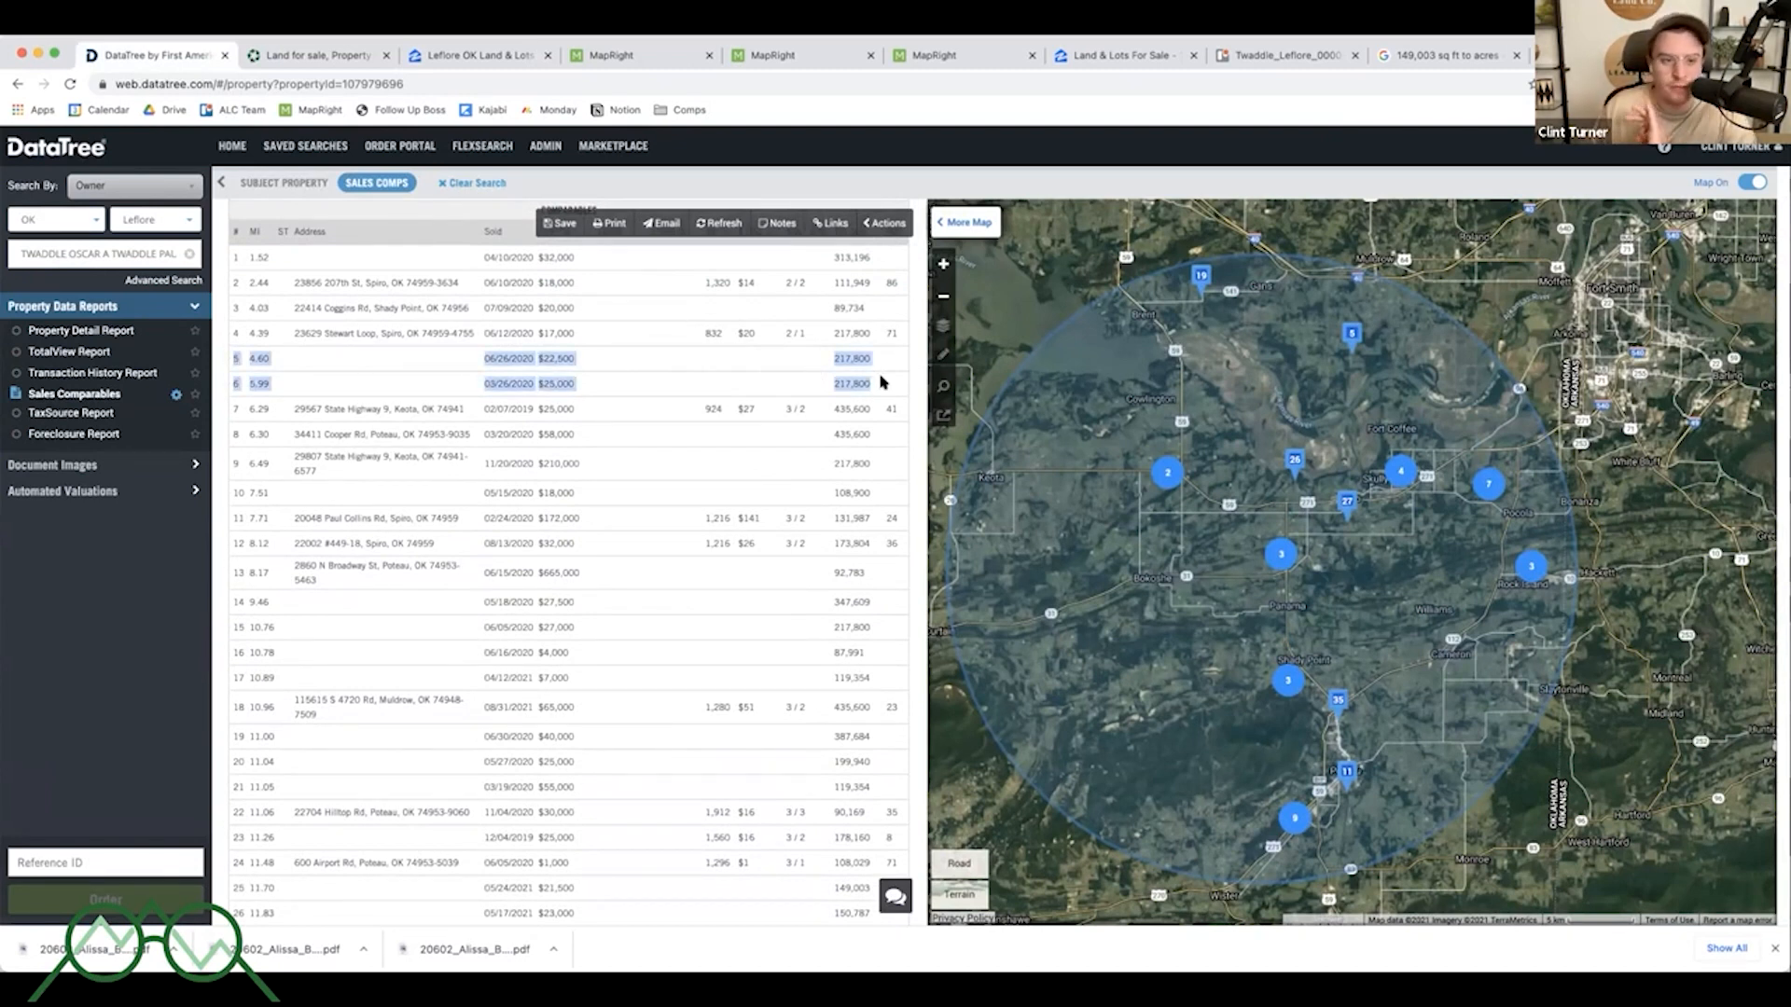
{"action": "left_click", "coordinate": [543, 384]}
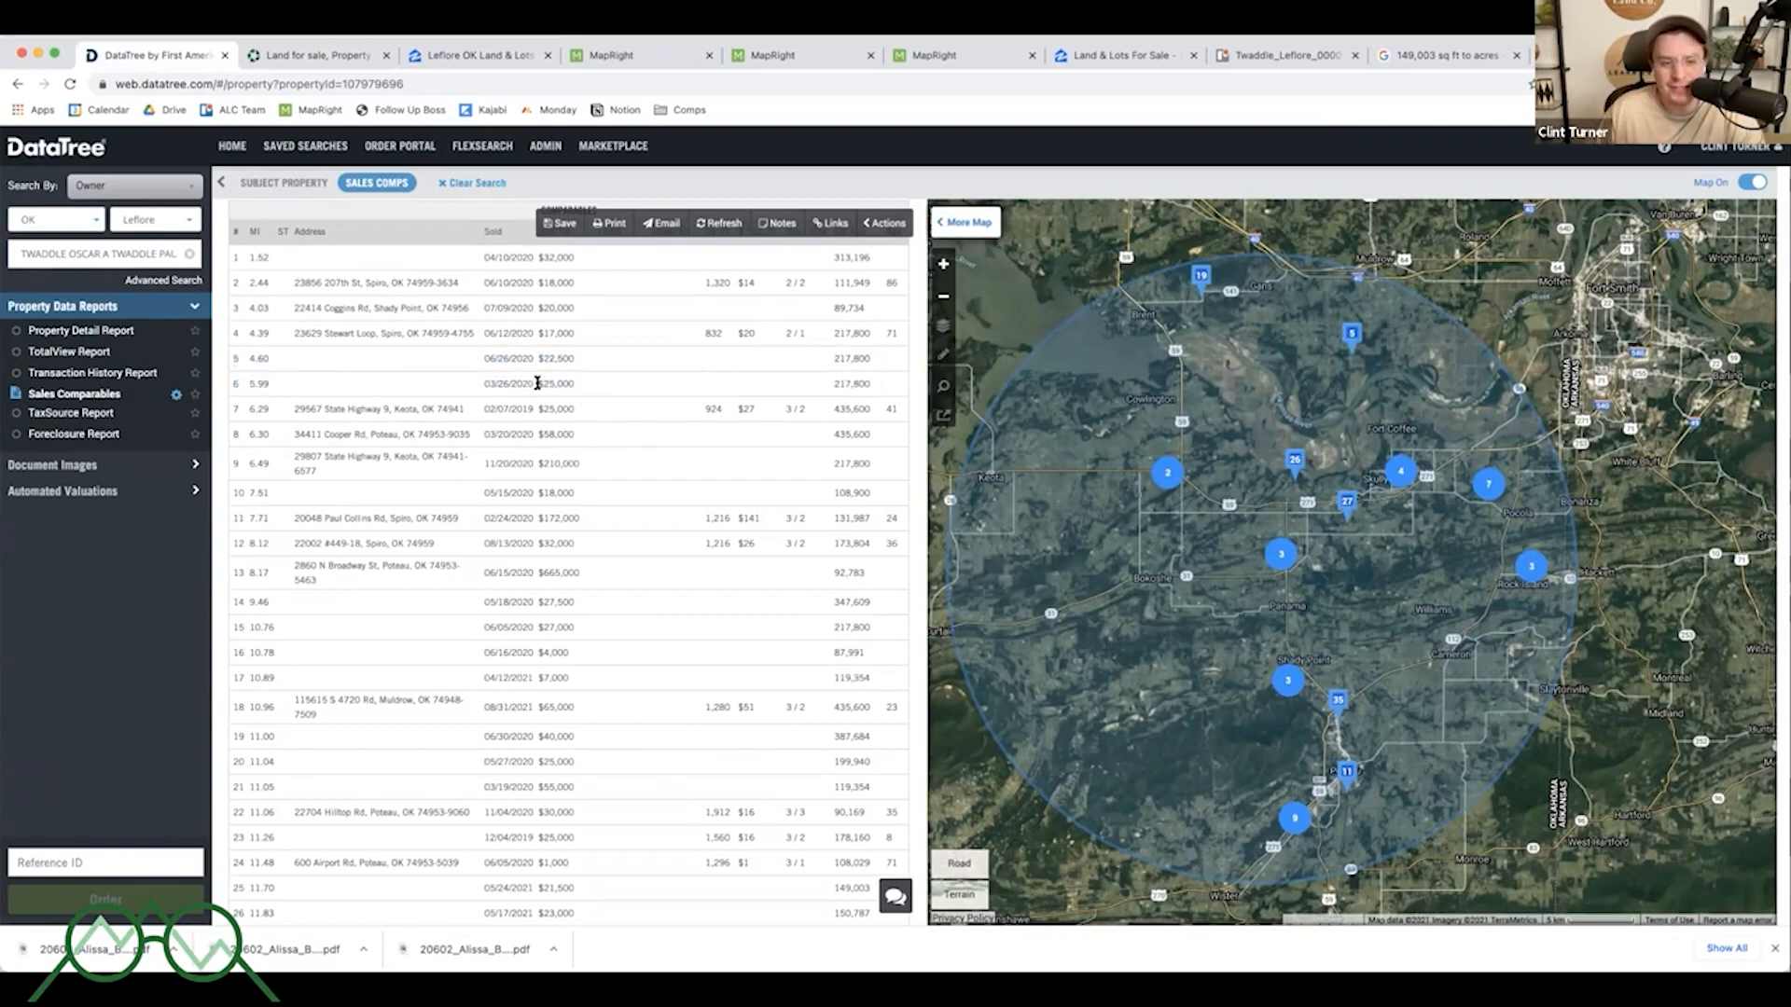
{"action": "left_click_drag", "start_coordinate": [537, 382], "coordinate": [603, 386]}
{"action": "left_click", "coordinate": [603, 386]}
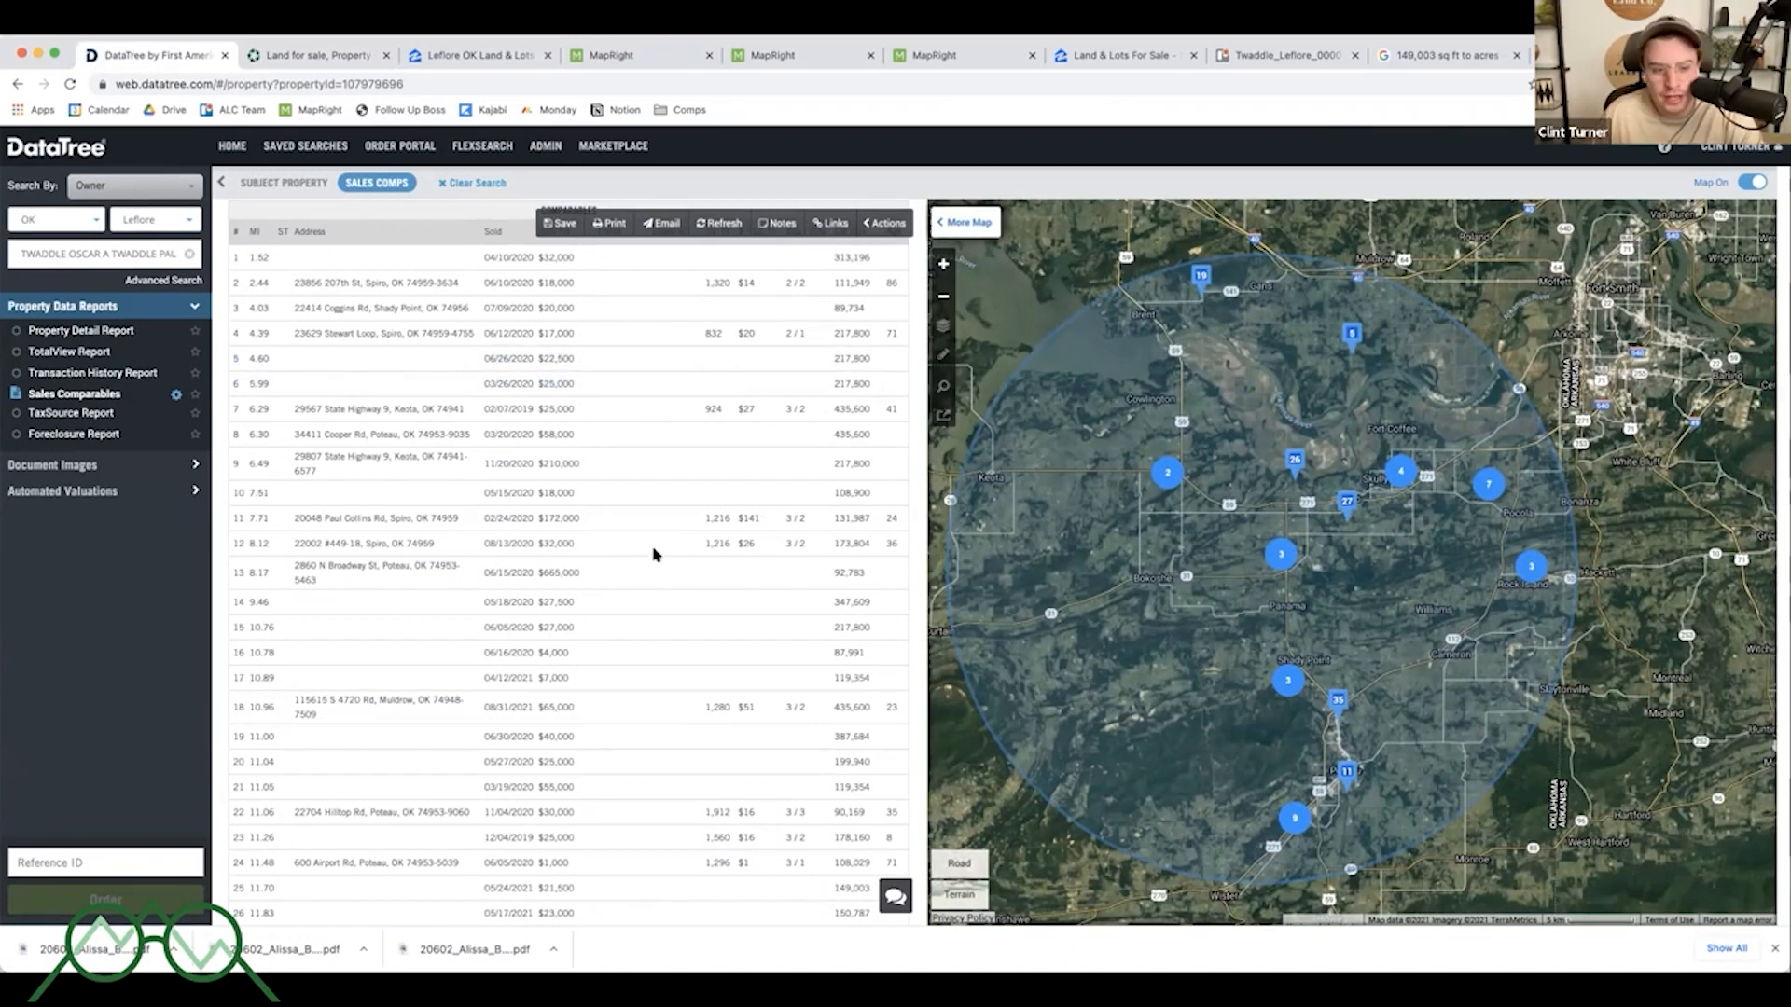
{"action": "scroll", "coordinate": [655, 555], "scroll_direction": "down", "scroll_amount": 2}
{"action": "scroll", "coordinate": [655, 553], "scroll_direction": "down", "scroll_amount": 5}
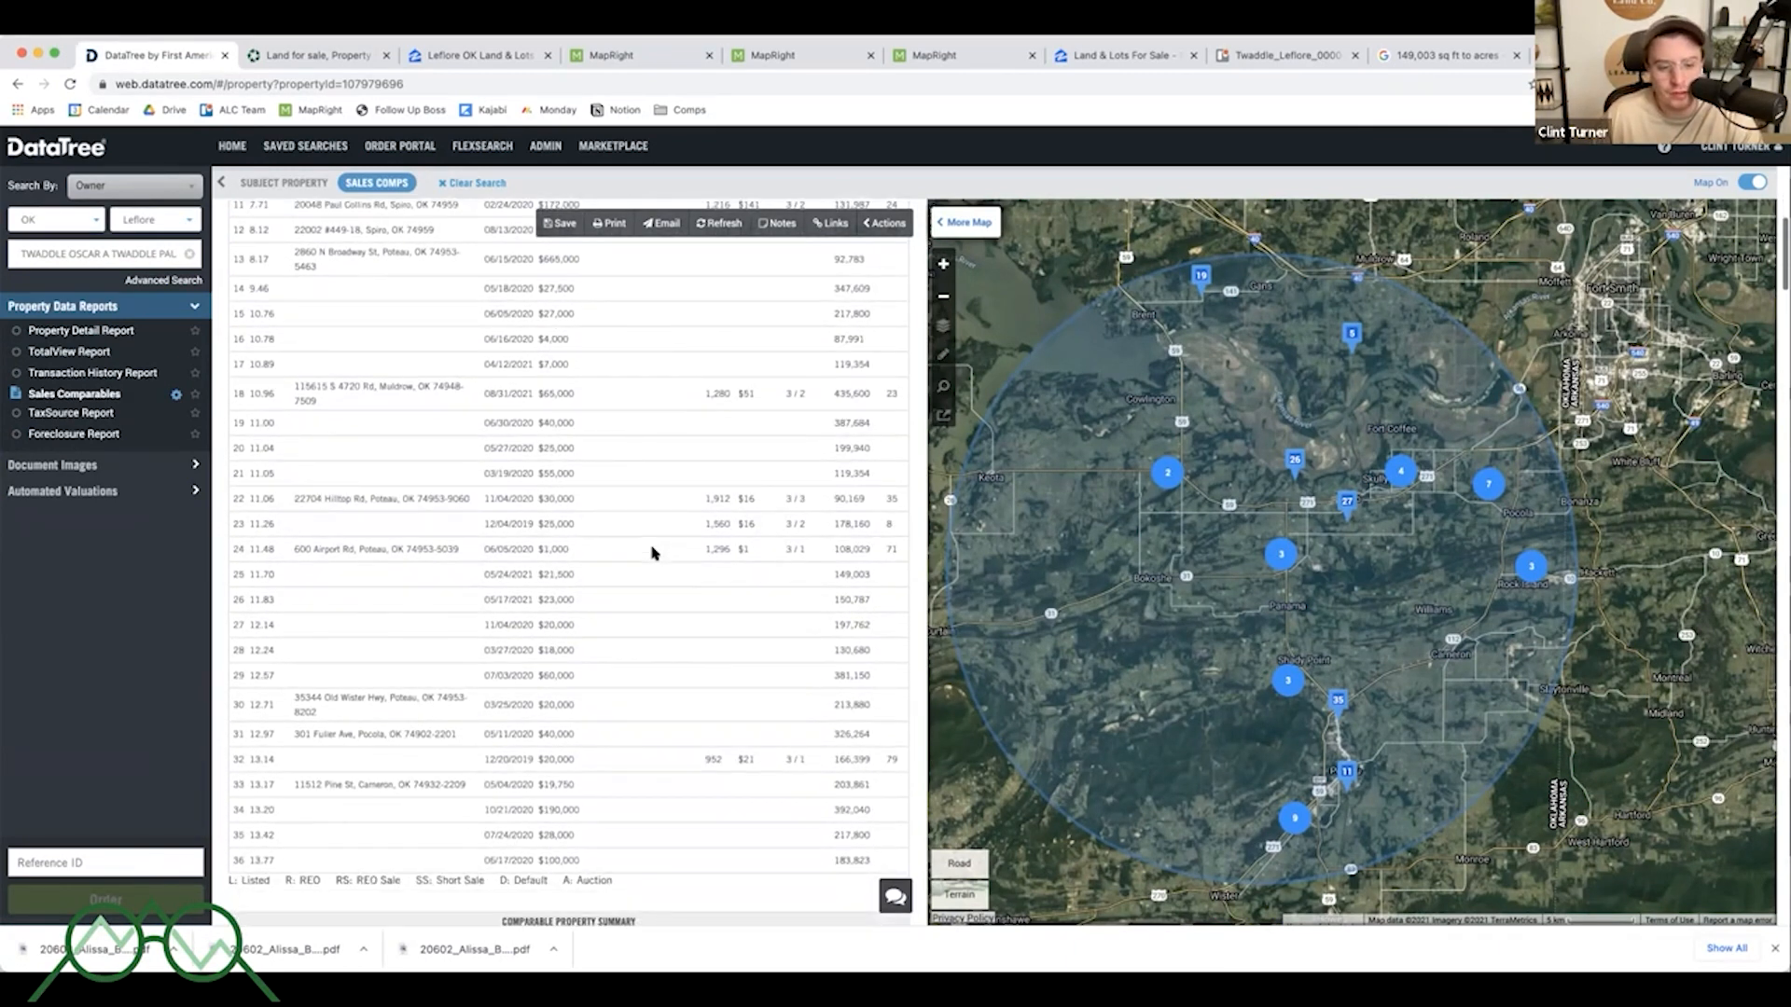
{"action": "scroll", "coordinate": [654, 553], "scroll_direction": "down", "scroll_amount": 1}
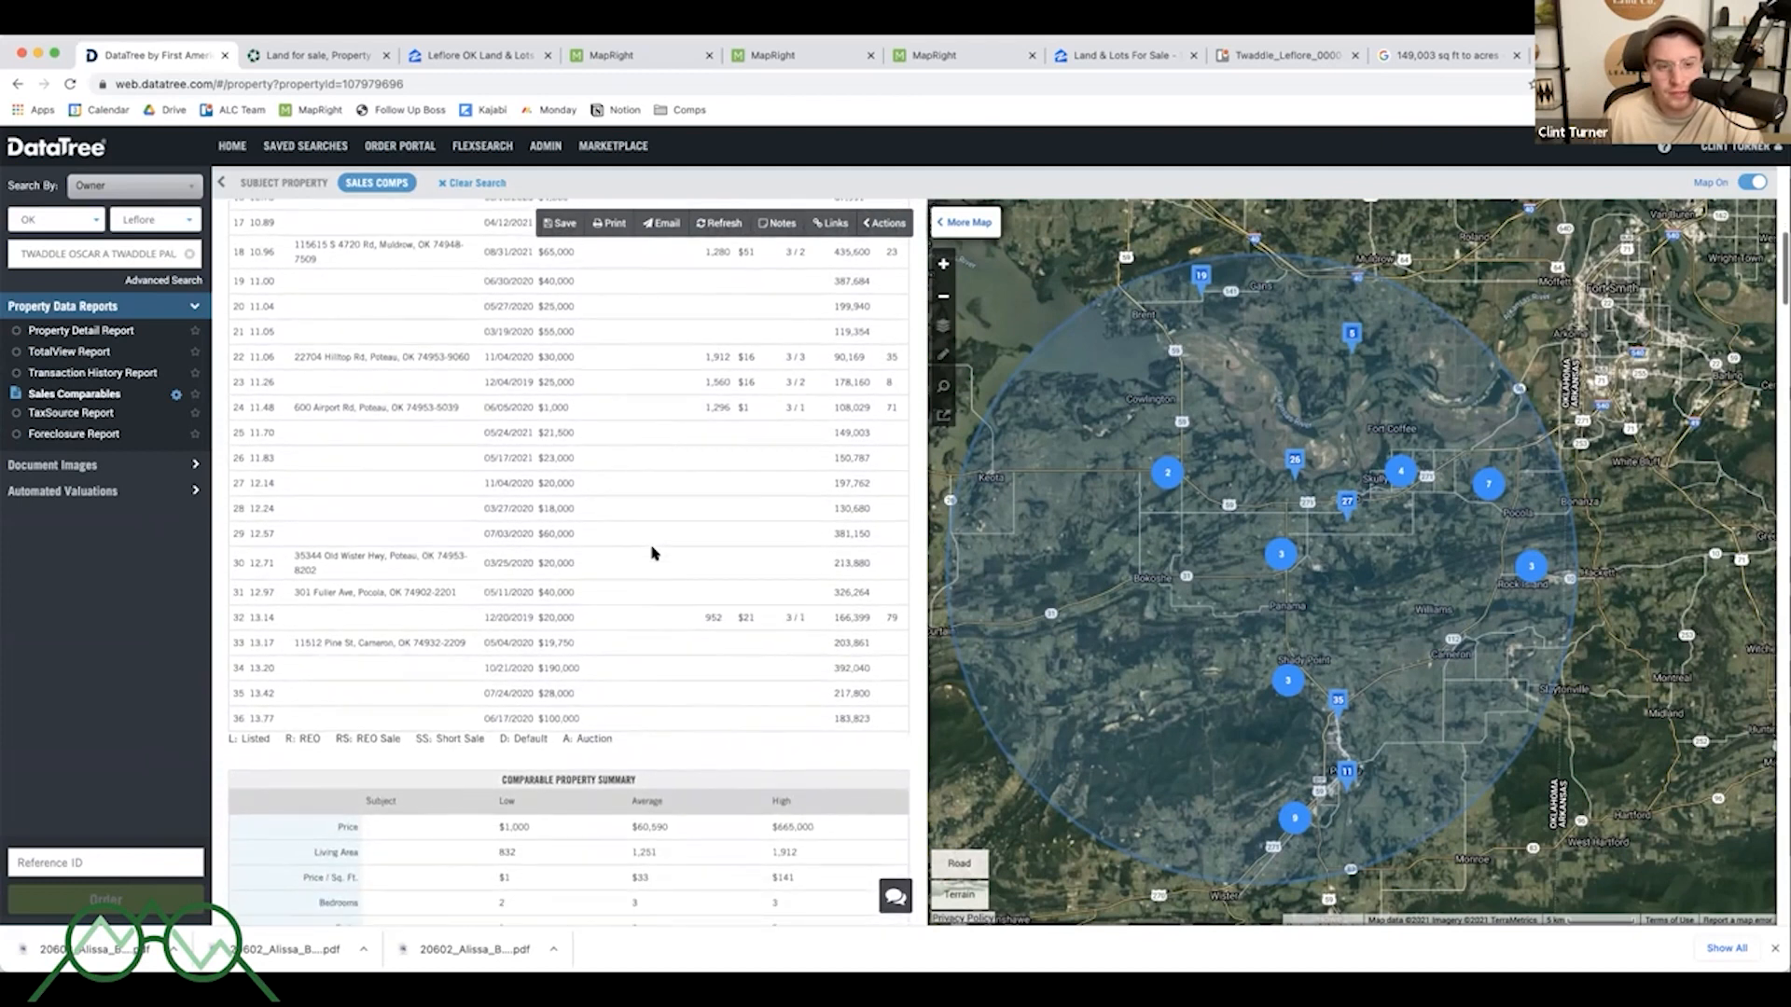
{"action": "scroll", "coordinate": [653, 553], "scroll_direction": "up", "scroll_amount": 8}
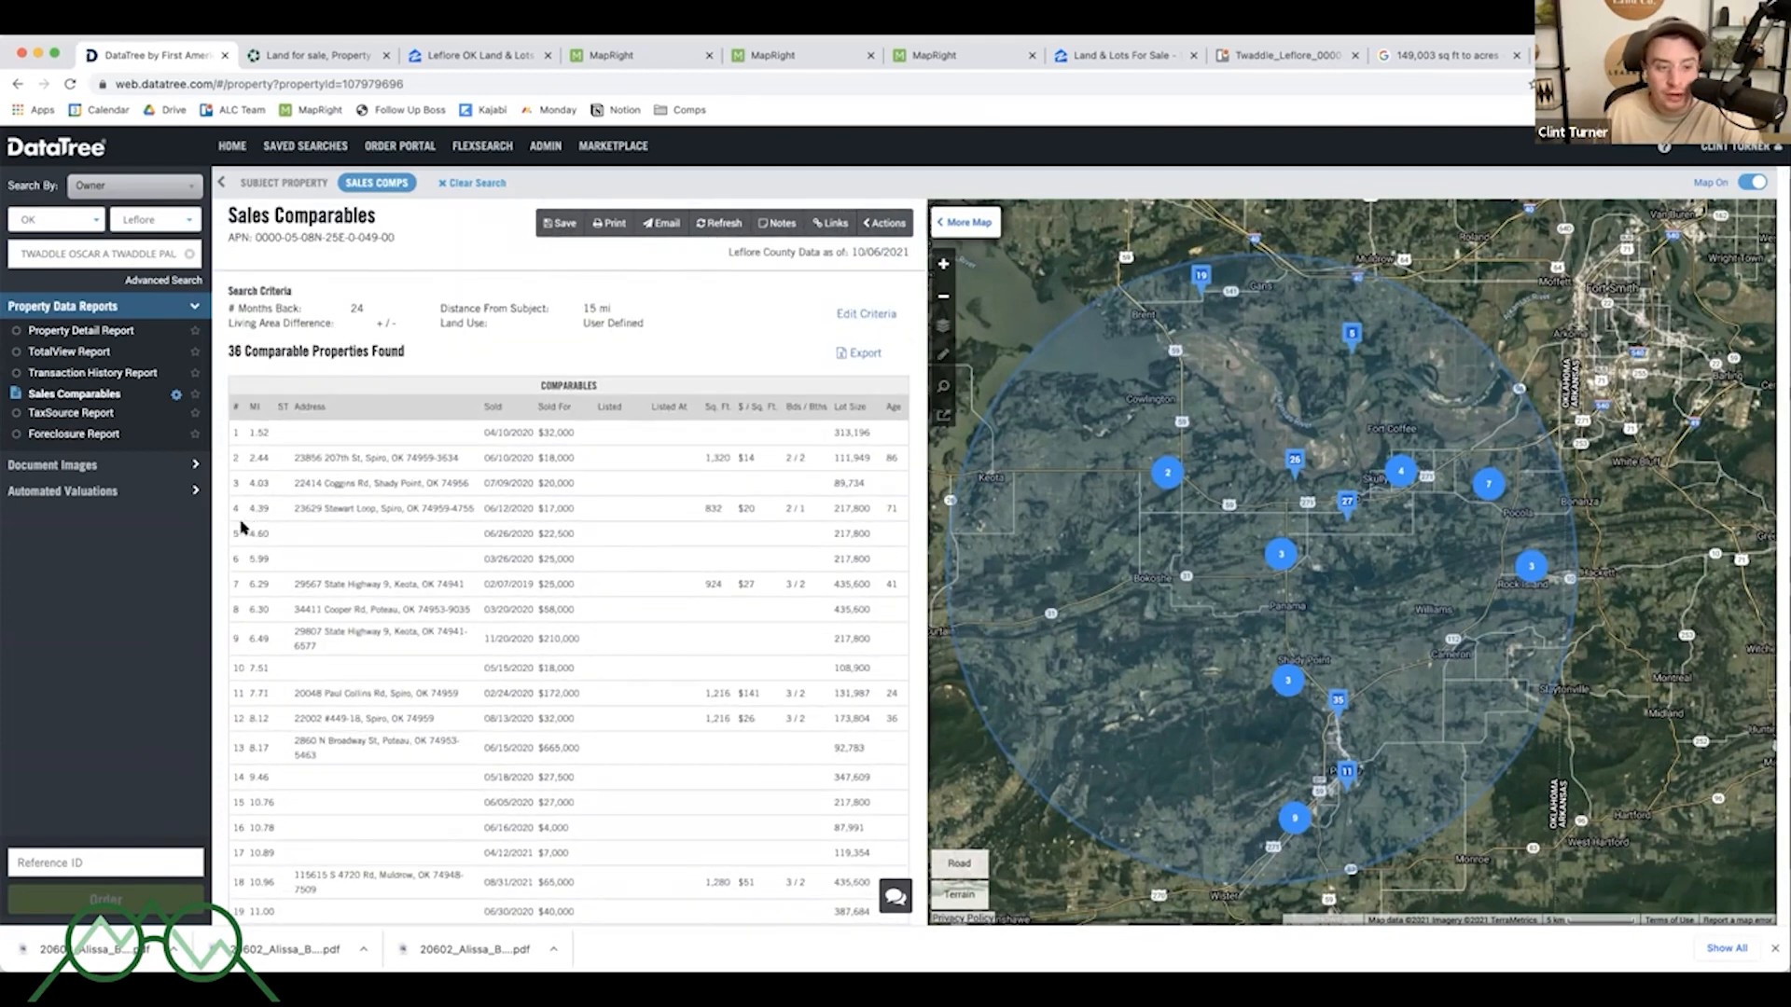
- Highlight comparable sales 5 and 6 to compare their sale dates, prices and lot sizes
{"action": "left_click_drag", "start_coordinate": [231, 527], "coordinate": [560, 553]}
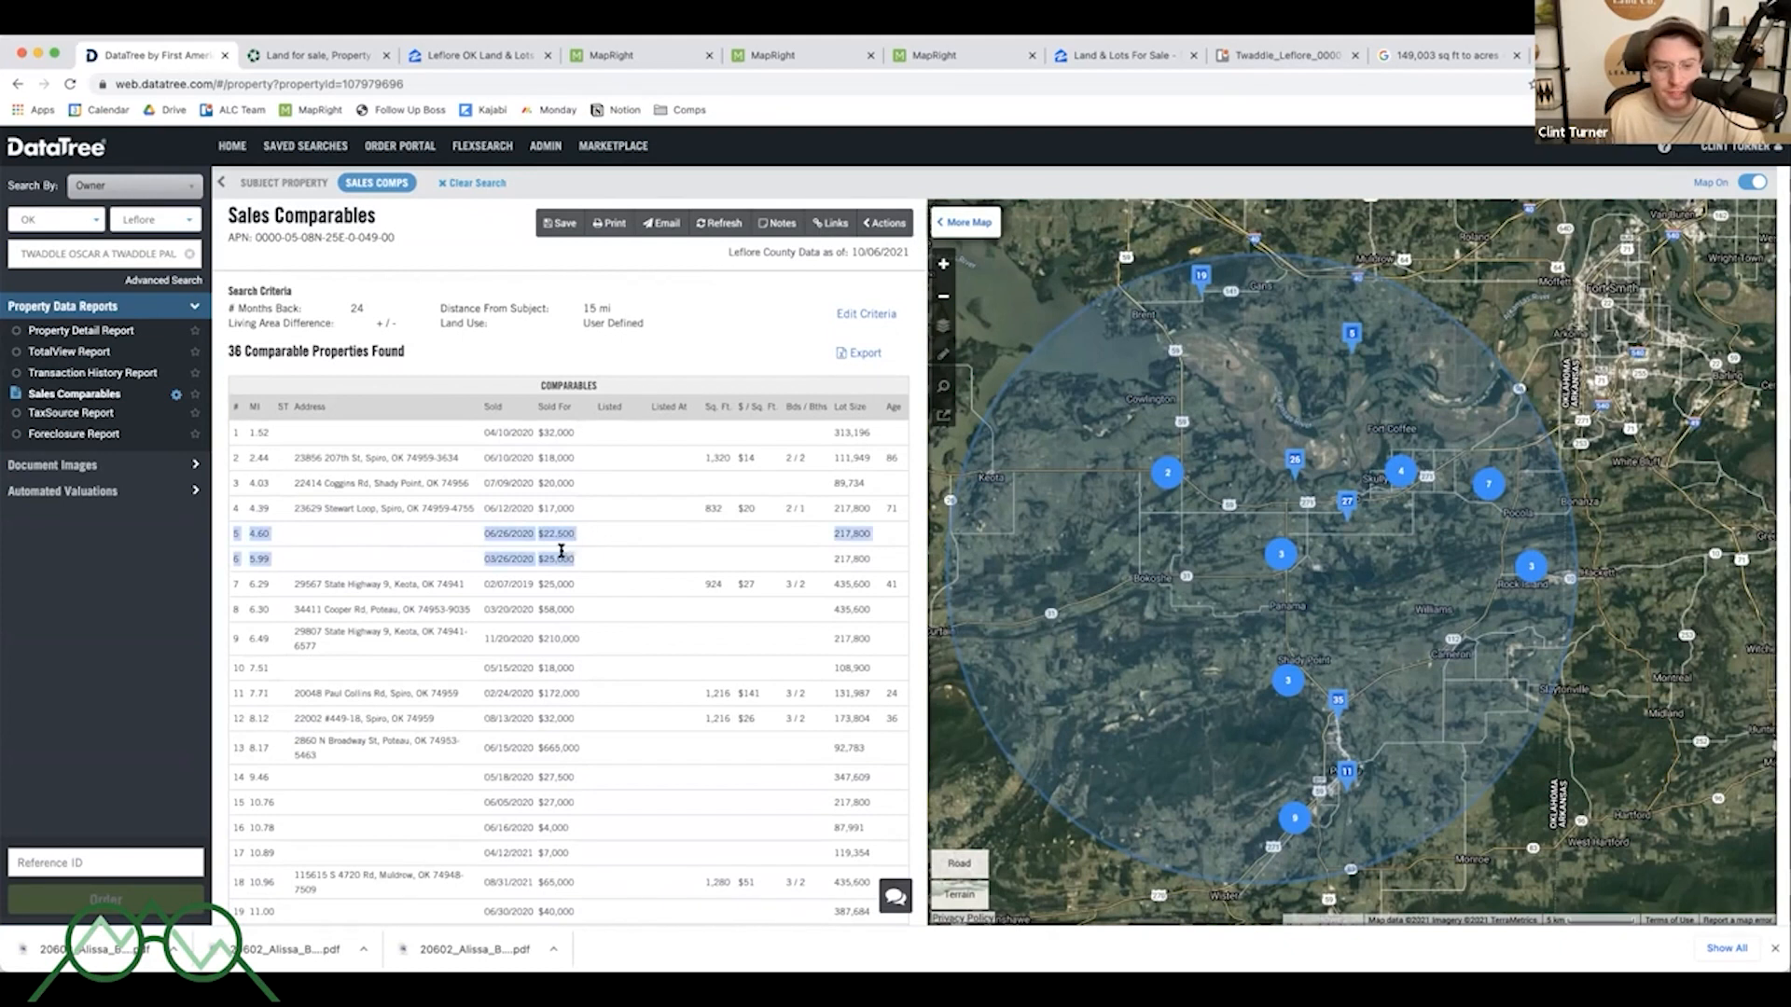
{"action": "left_click", "coordinate": [540, 537]}
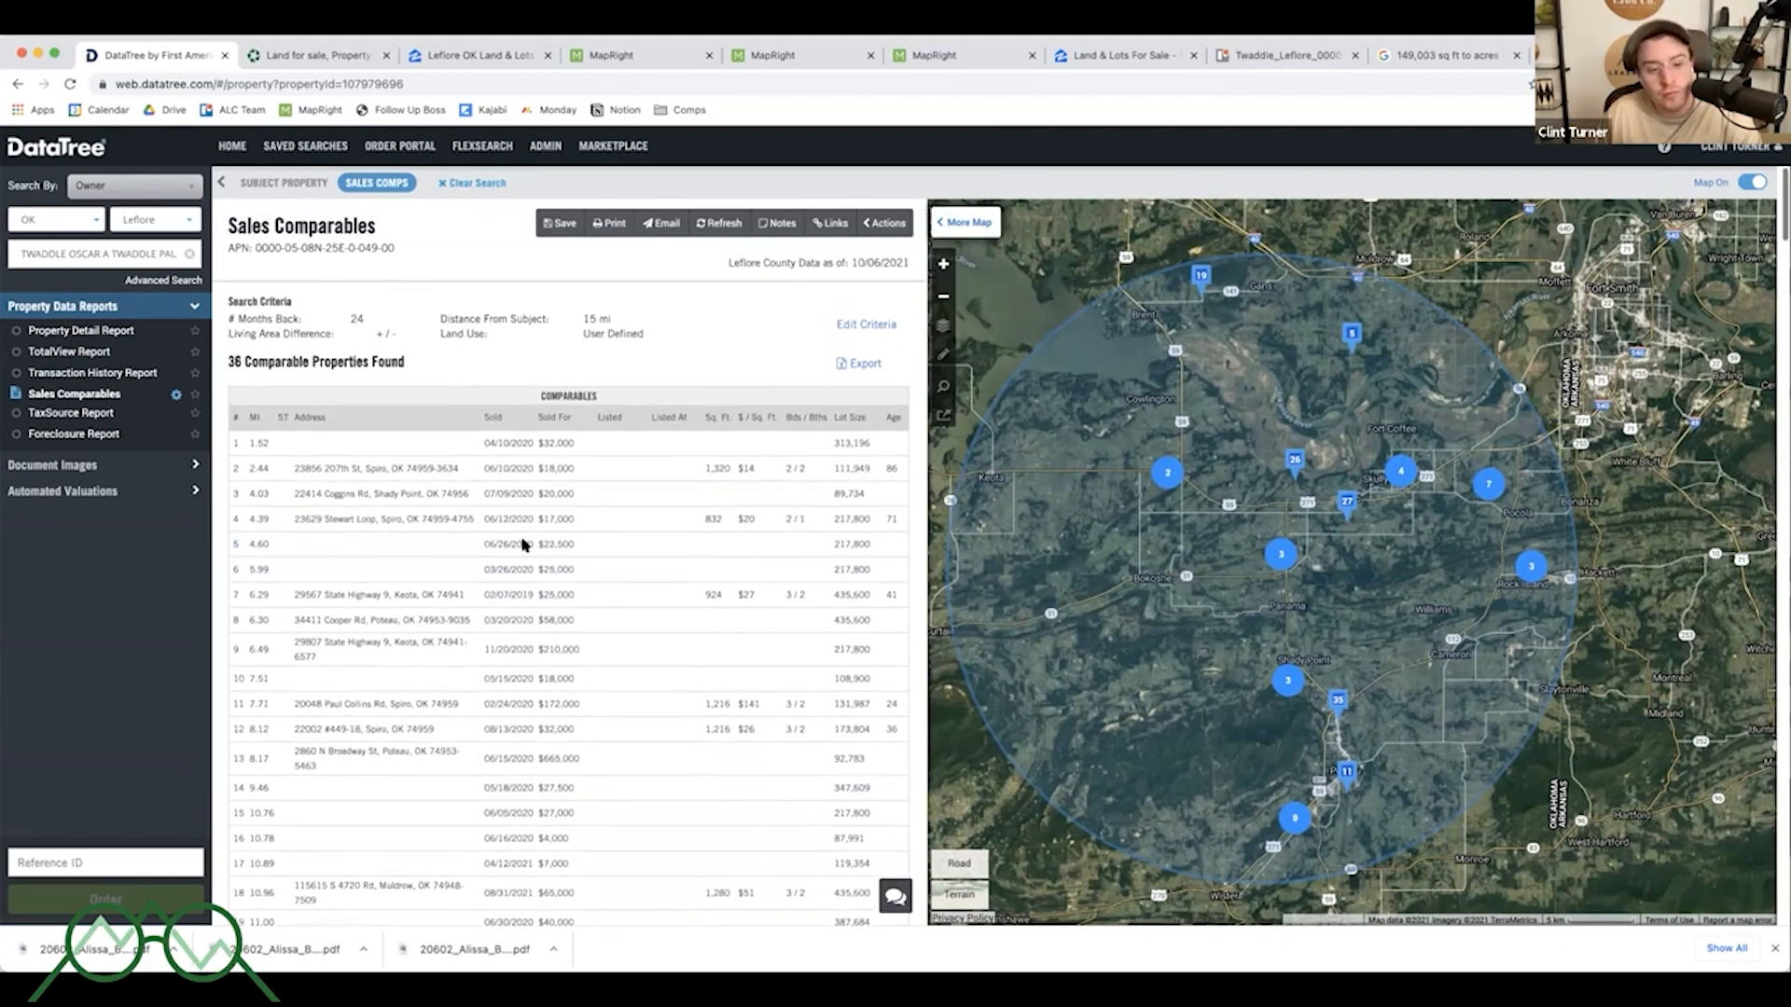
{"action": "left_click_drag", "start_coordinate": [233, 541], "coordinate": [876, 569]}
{"action": "left_click", "coordinate": [880, 571]}
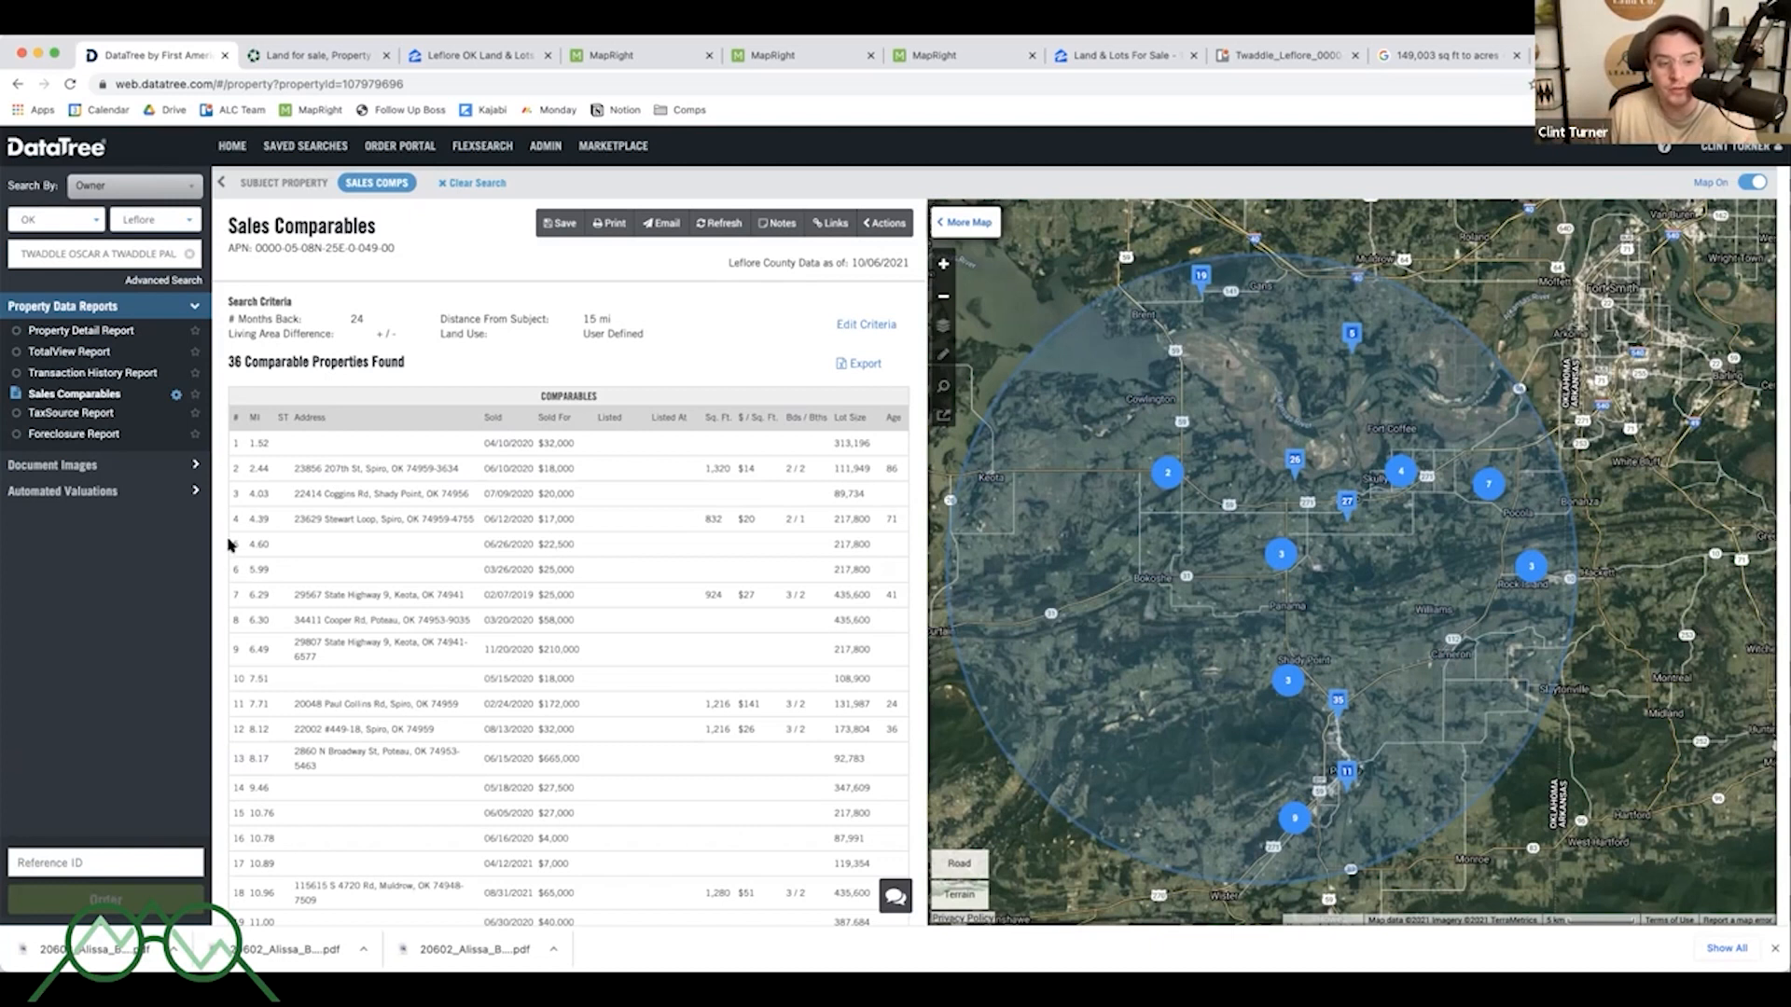
{"action": "left_click_drag", "start_coordinate": [230, 545], "coordinate": [889, 564]}
{"action": "left_click", "coordinate": [889, 566]}
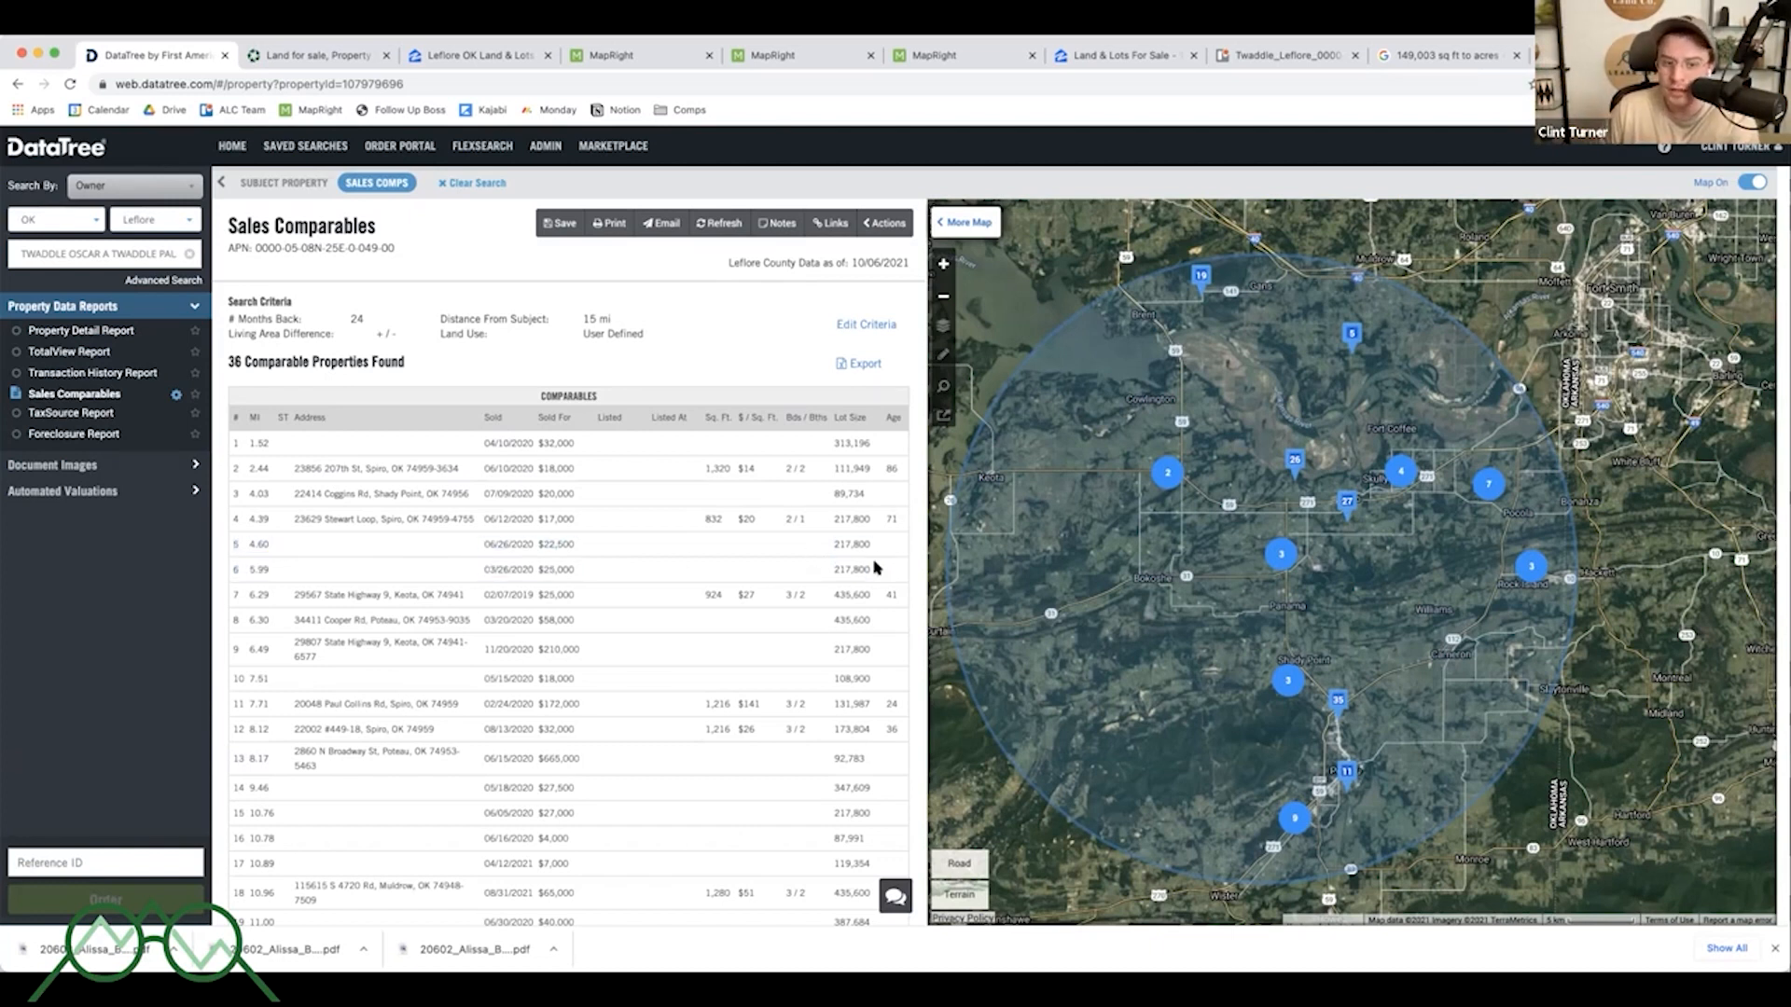
{"action": "left_click_drag", "start_coordinate": [538, 544], "coordinate": [594, 565]}
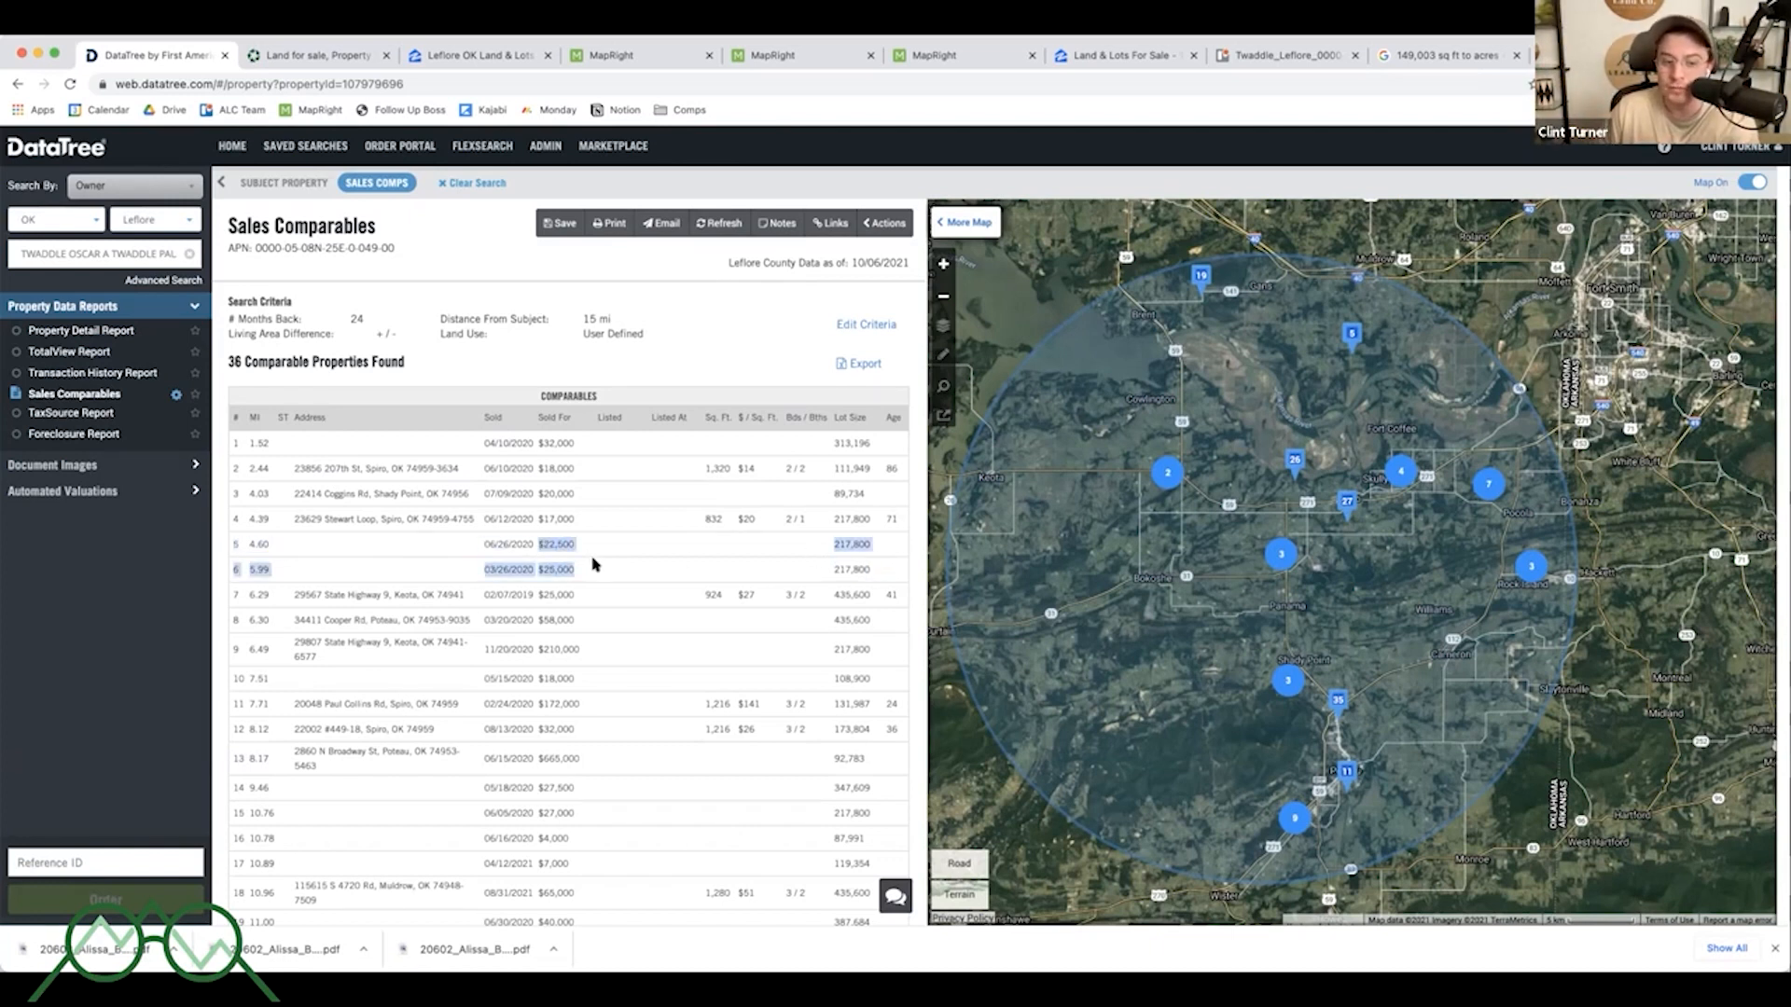
{"action": "left_click", "coordinate": [594, 569]}
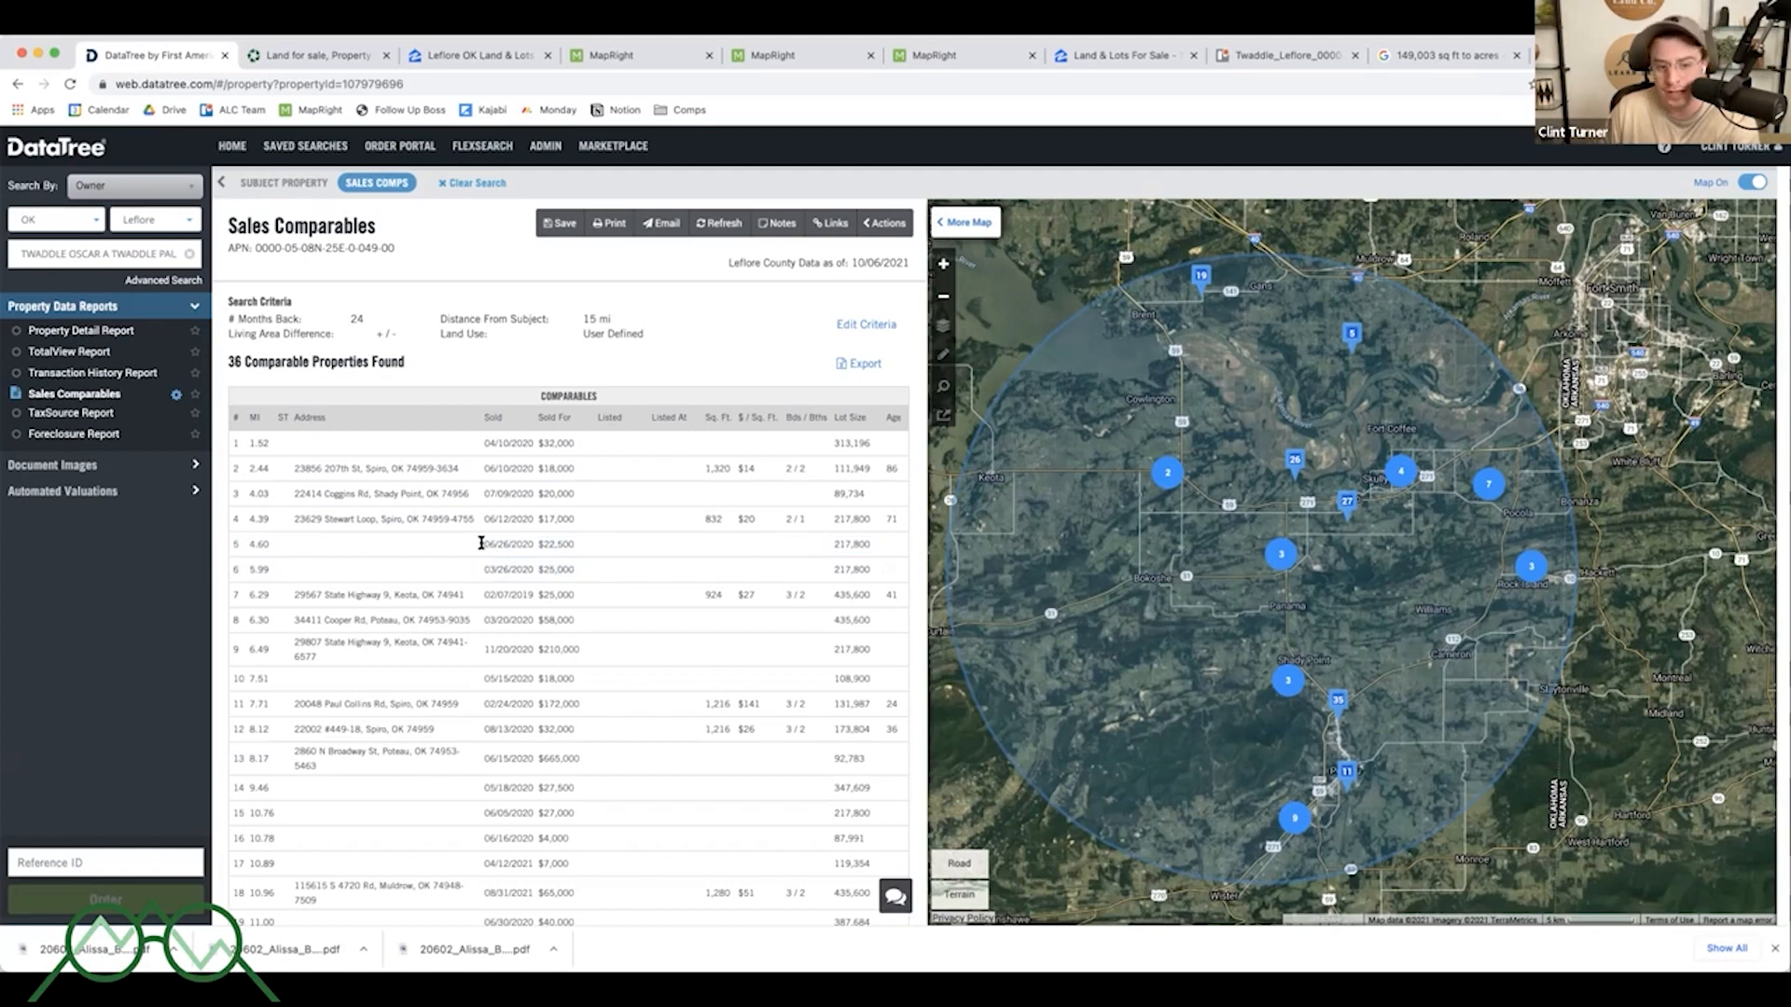
{"action": "left_click_drag", "start_coordinate": [481, 543], "coordinate": [541, 563]}
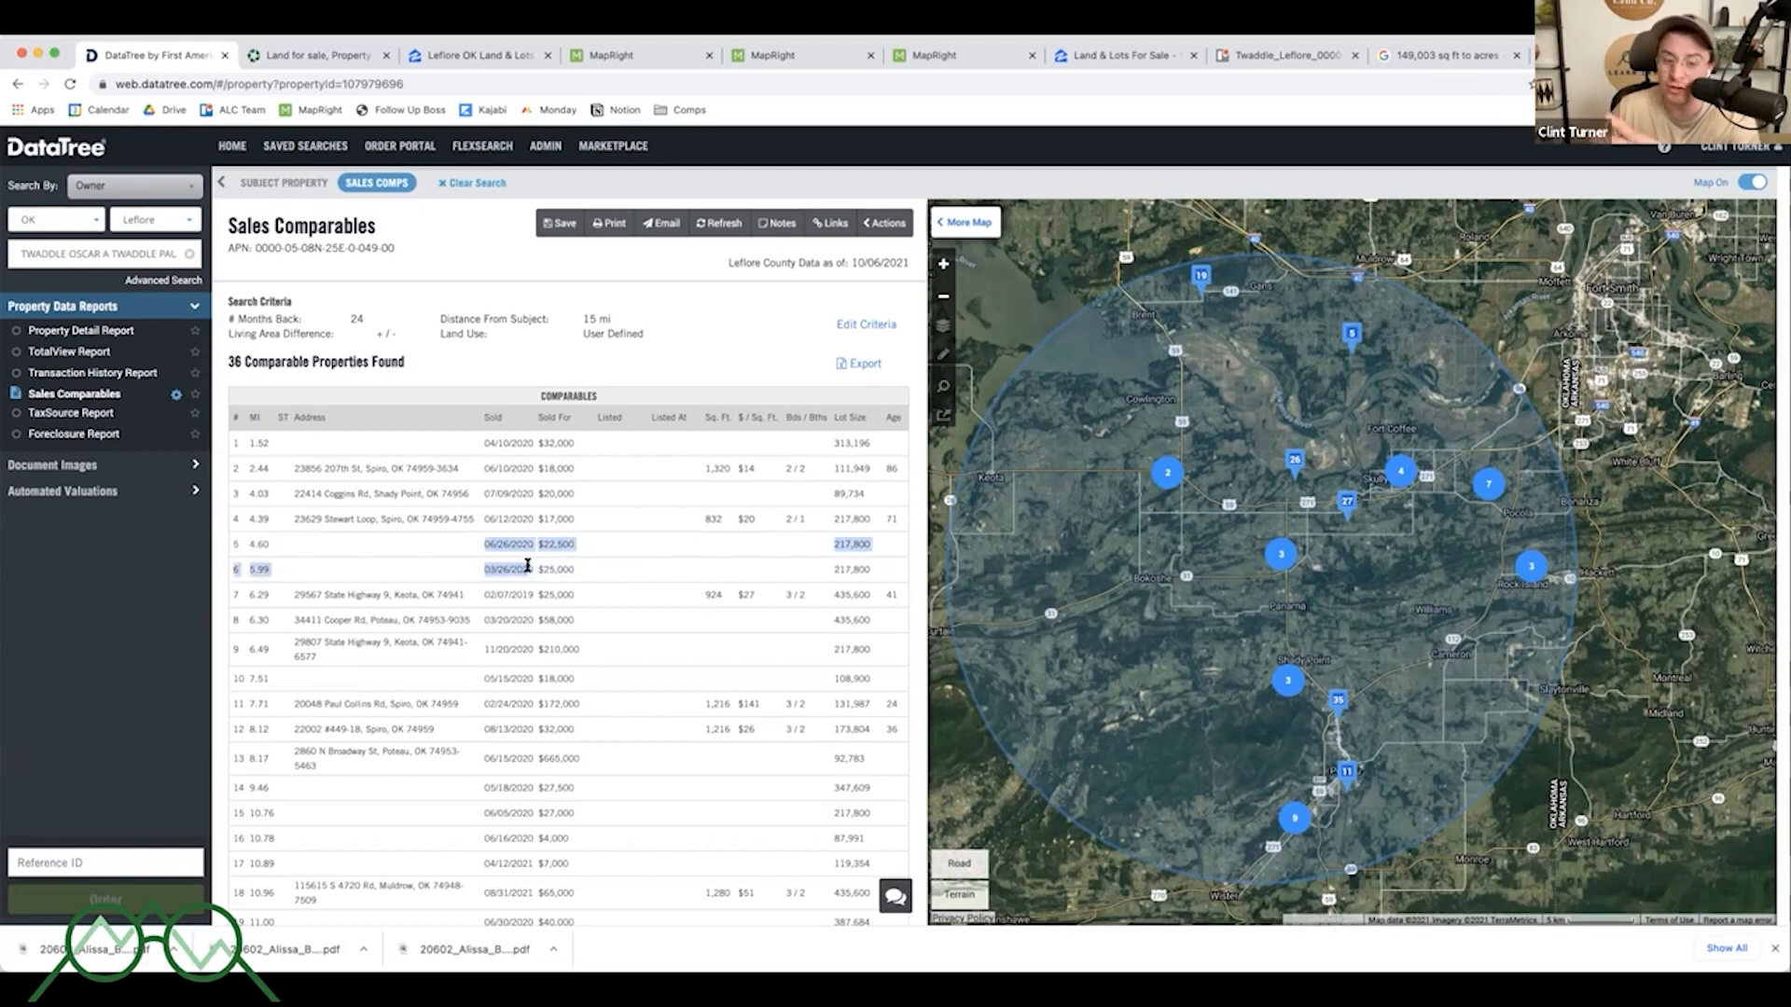
{"action": "left_click", "coordinate": [530, 565]}
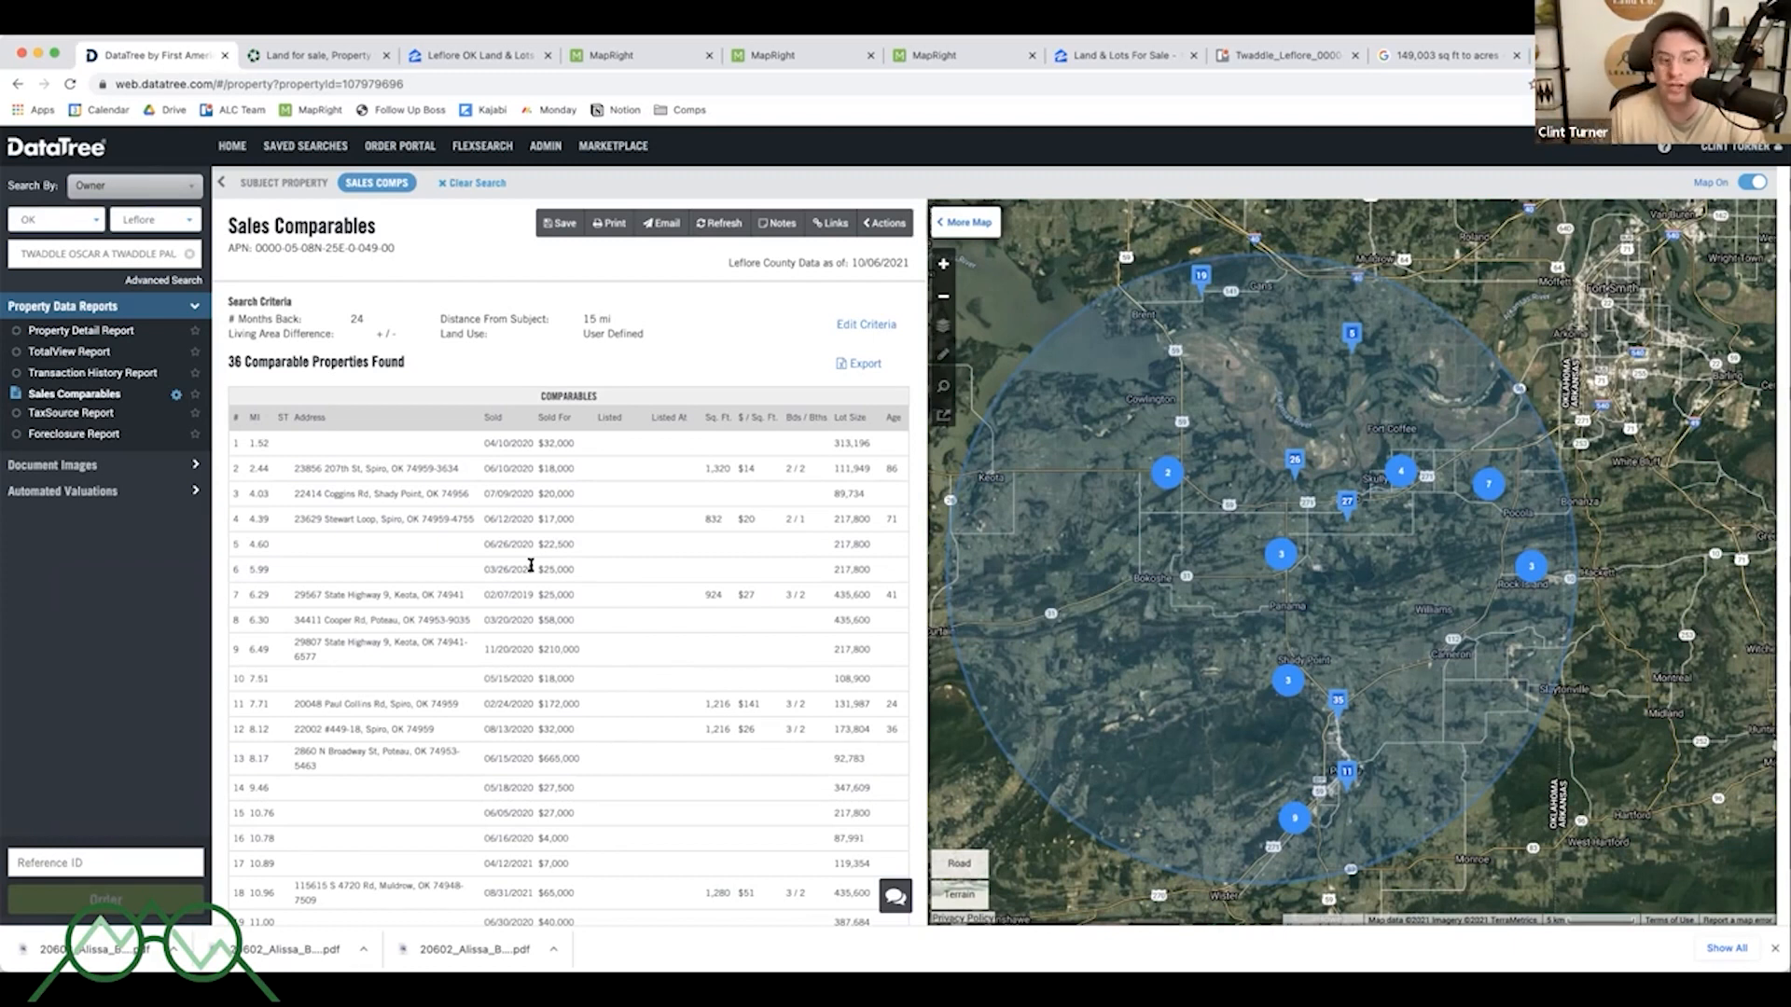
{"action": "left_click_drag", "start_coordinate": [534, 567], "coordinate": [482, 543]}
{"action": "left_click", "coordinate": [482, 543]}
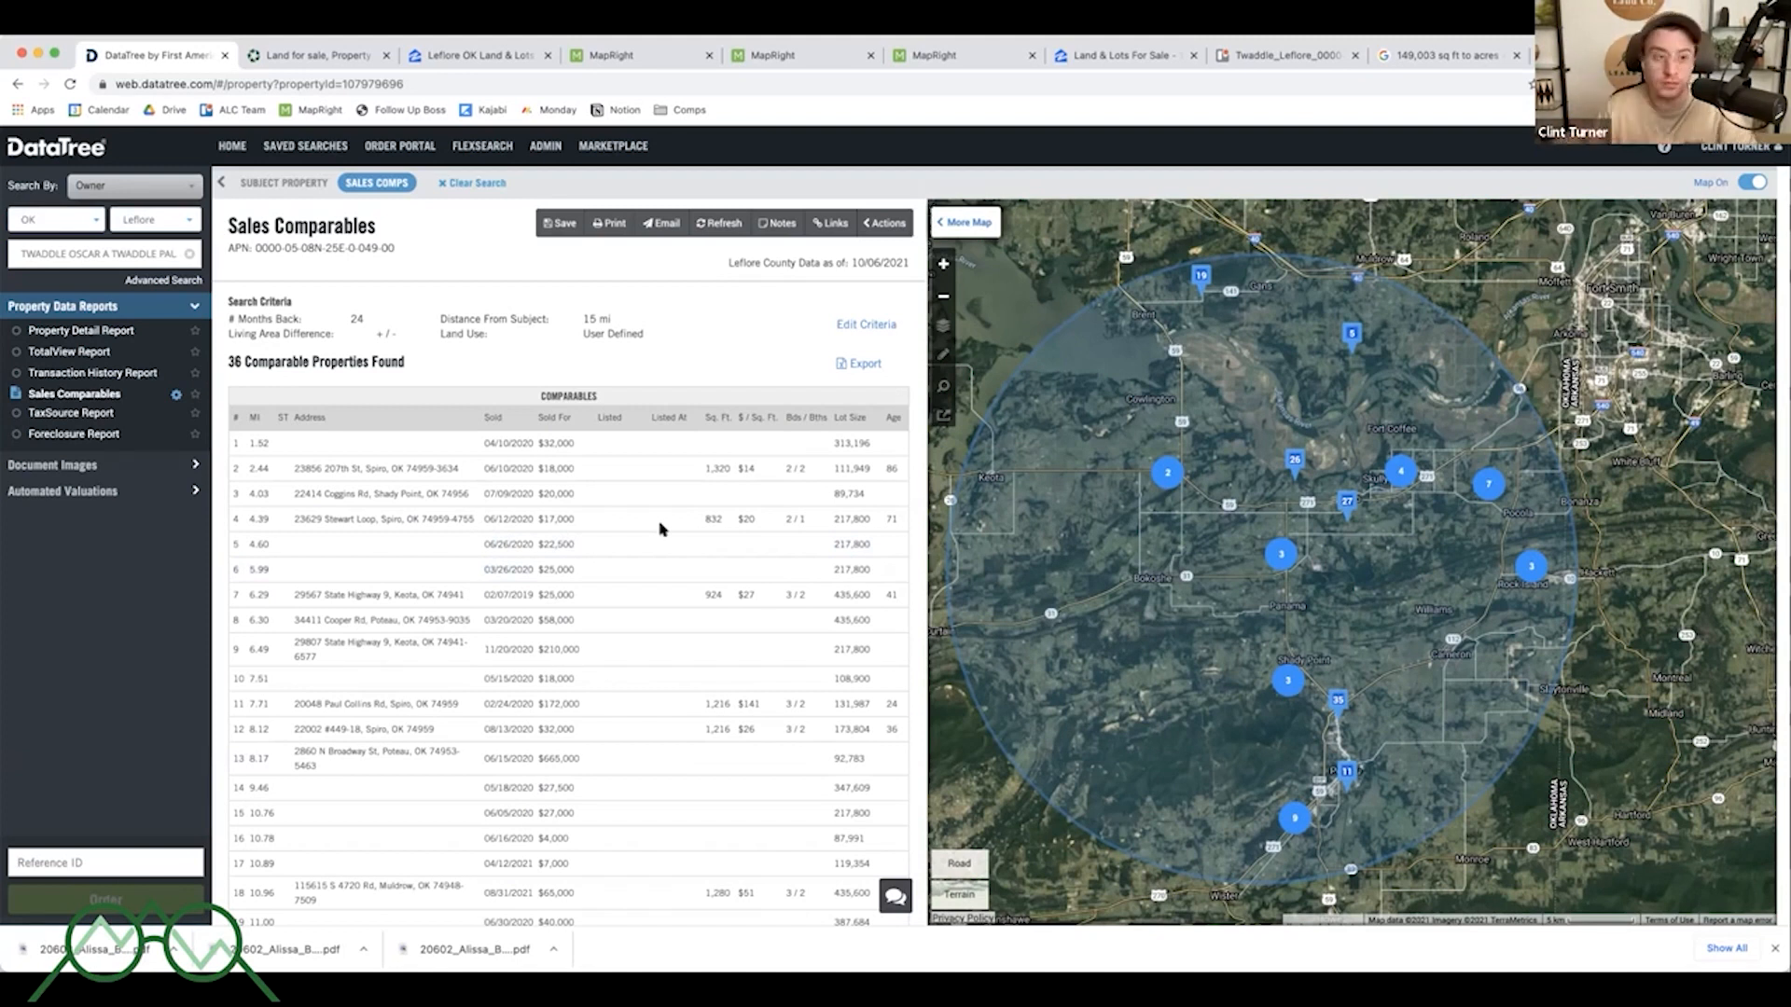
- View the Leflore listings on the Lands of America map, zooming in and switching the map layer
{"action": "left_click", "coordinate": [317, 56]}
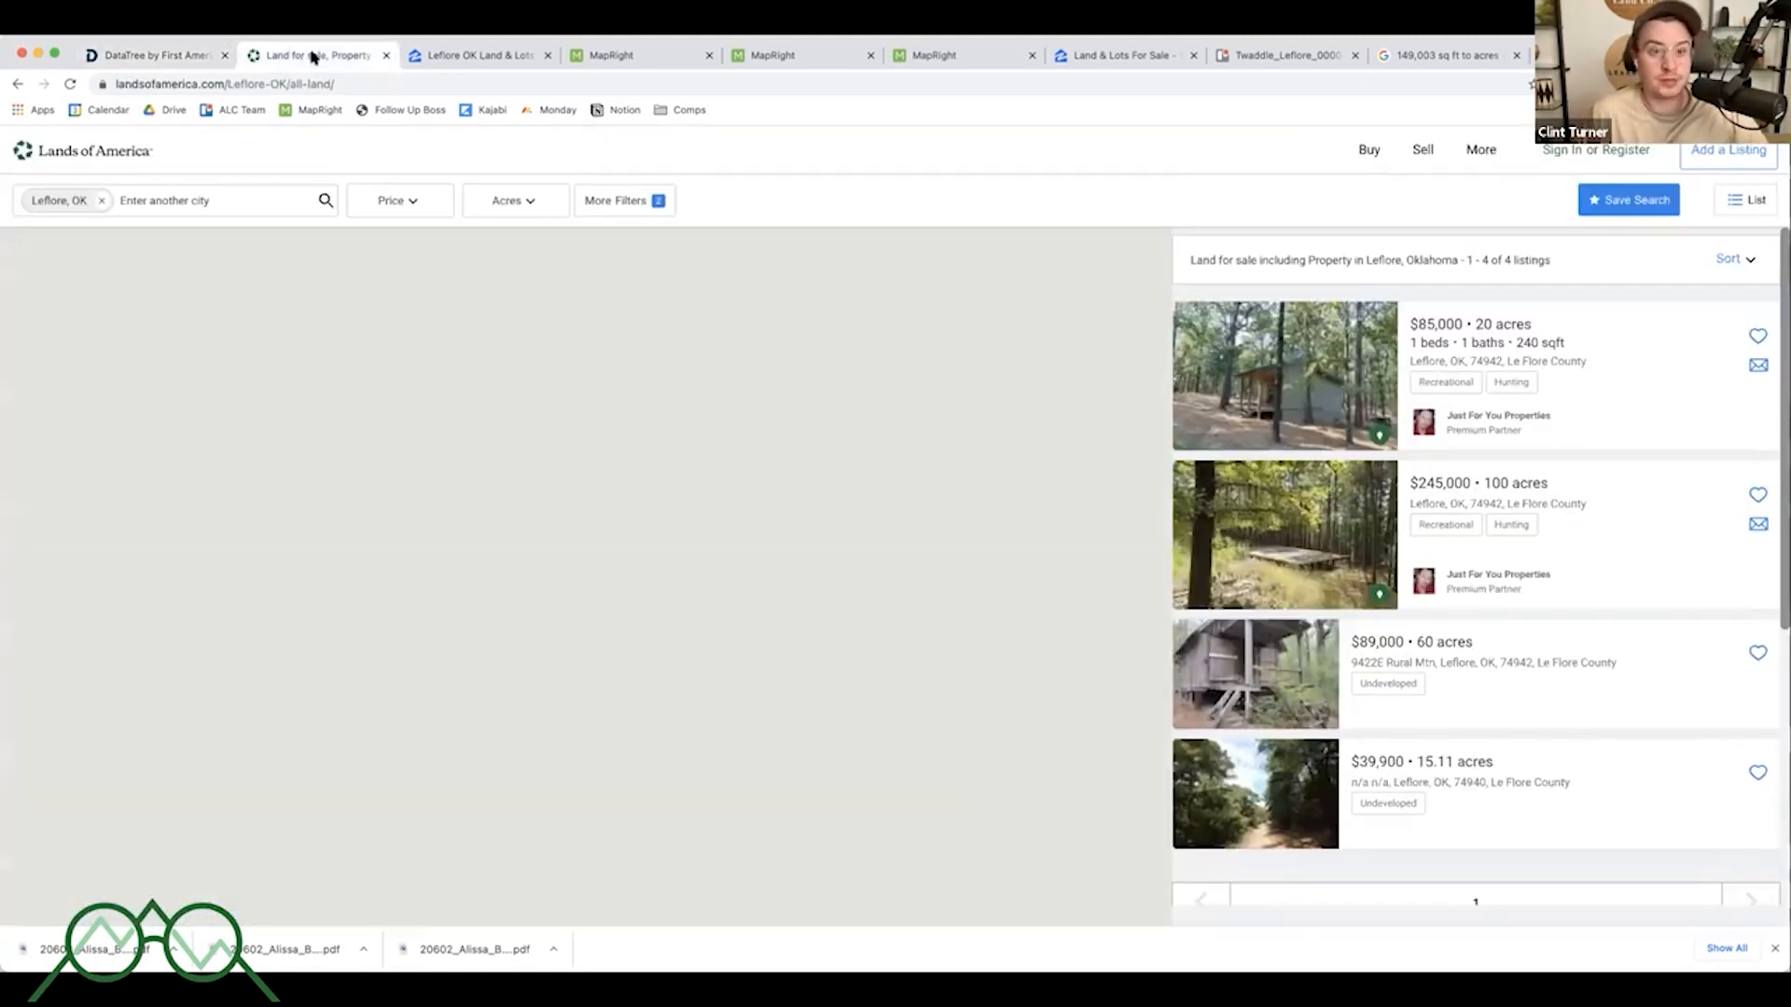
{"action": "scroll", "coordinate": [604, 562], "scroll_direction": "up", "scroll_amount": 5}
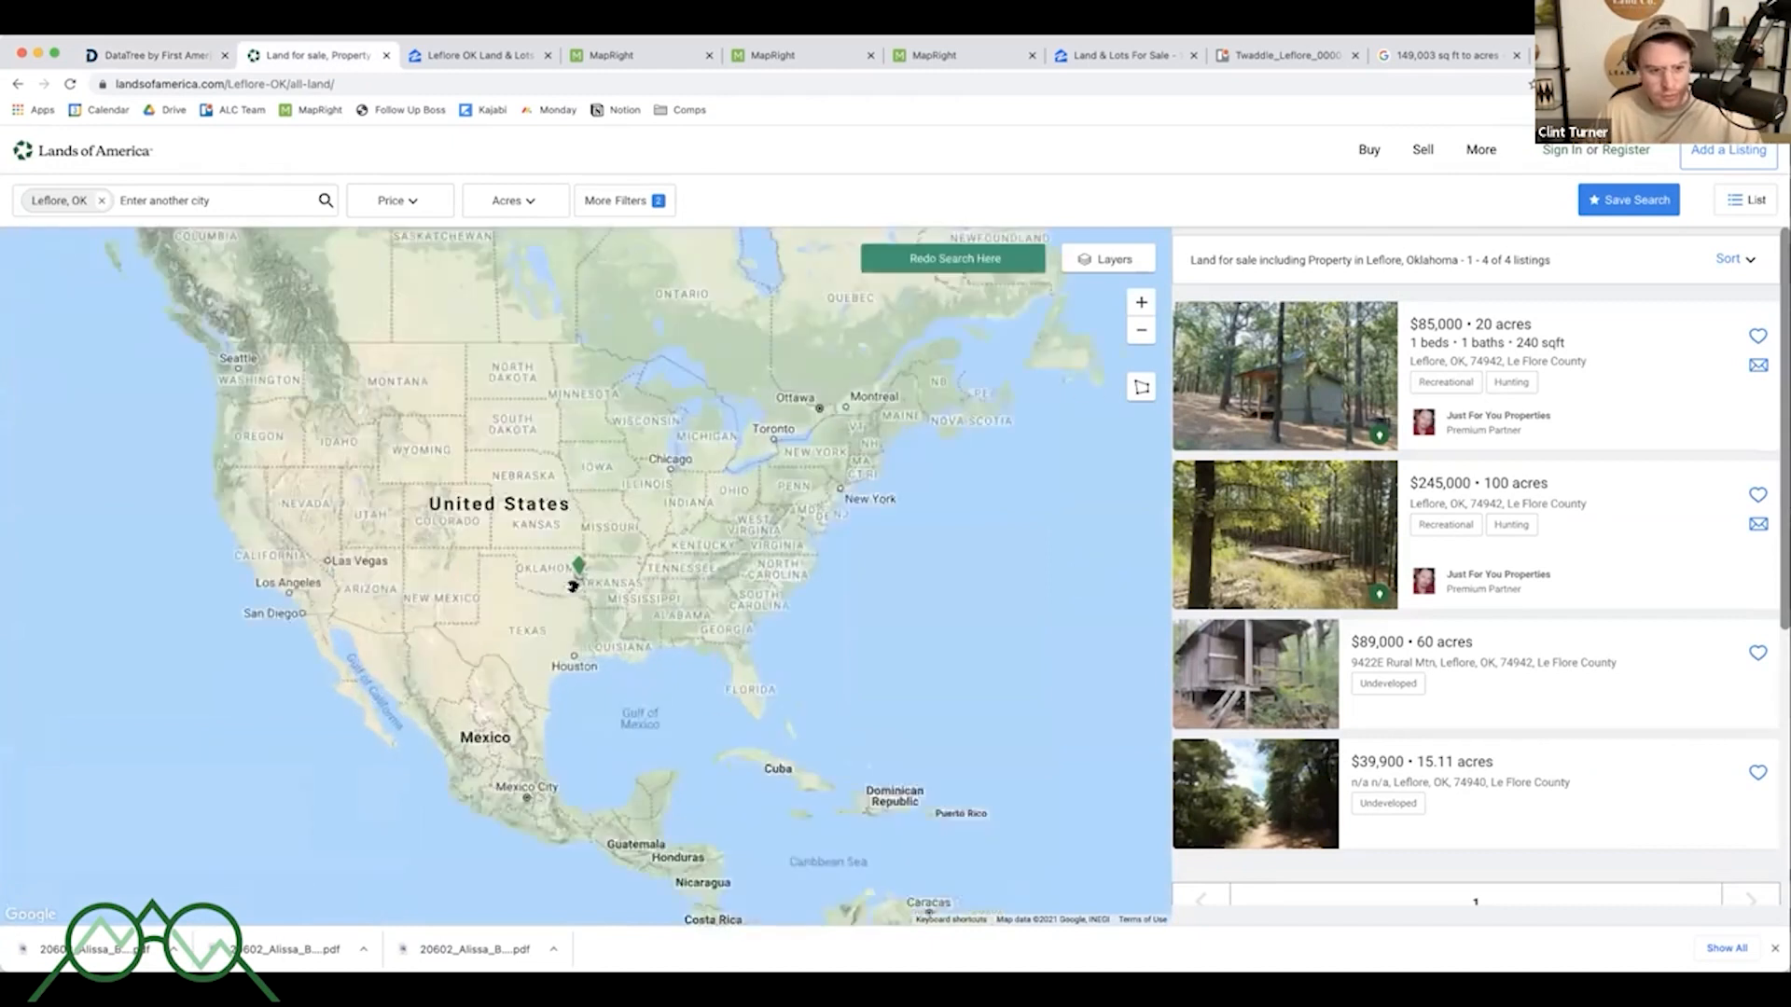
{"action": "scroll", "coordinate": [677, 569], "scroll_direction": "up", "scroll_amount": 5}
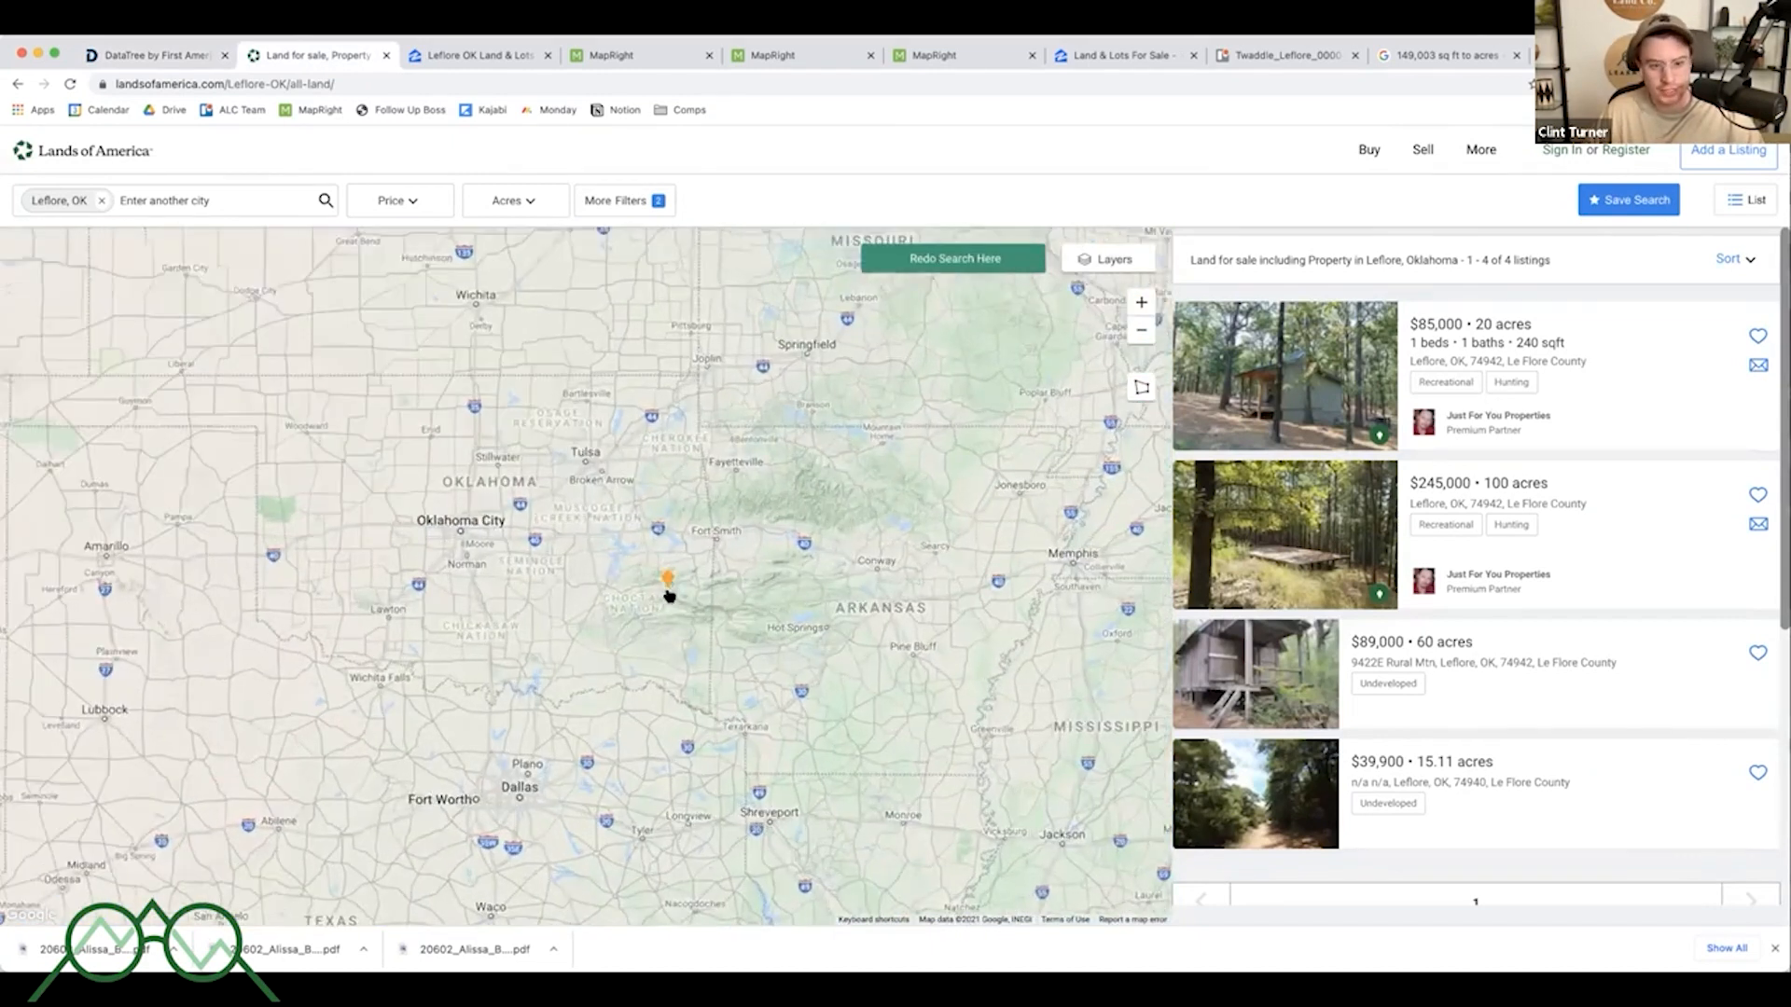
{"action": "scroll", "coordinate": [678, 567], "scroll_direction": "up", "scroll_amount": 5}
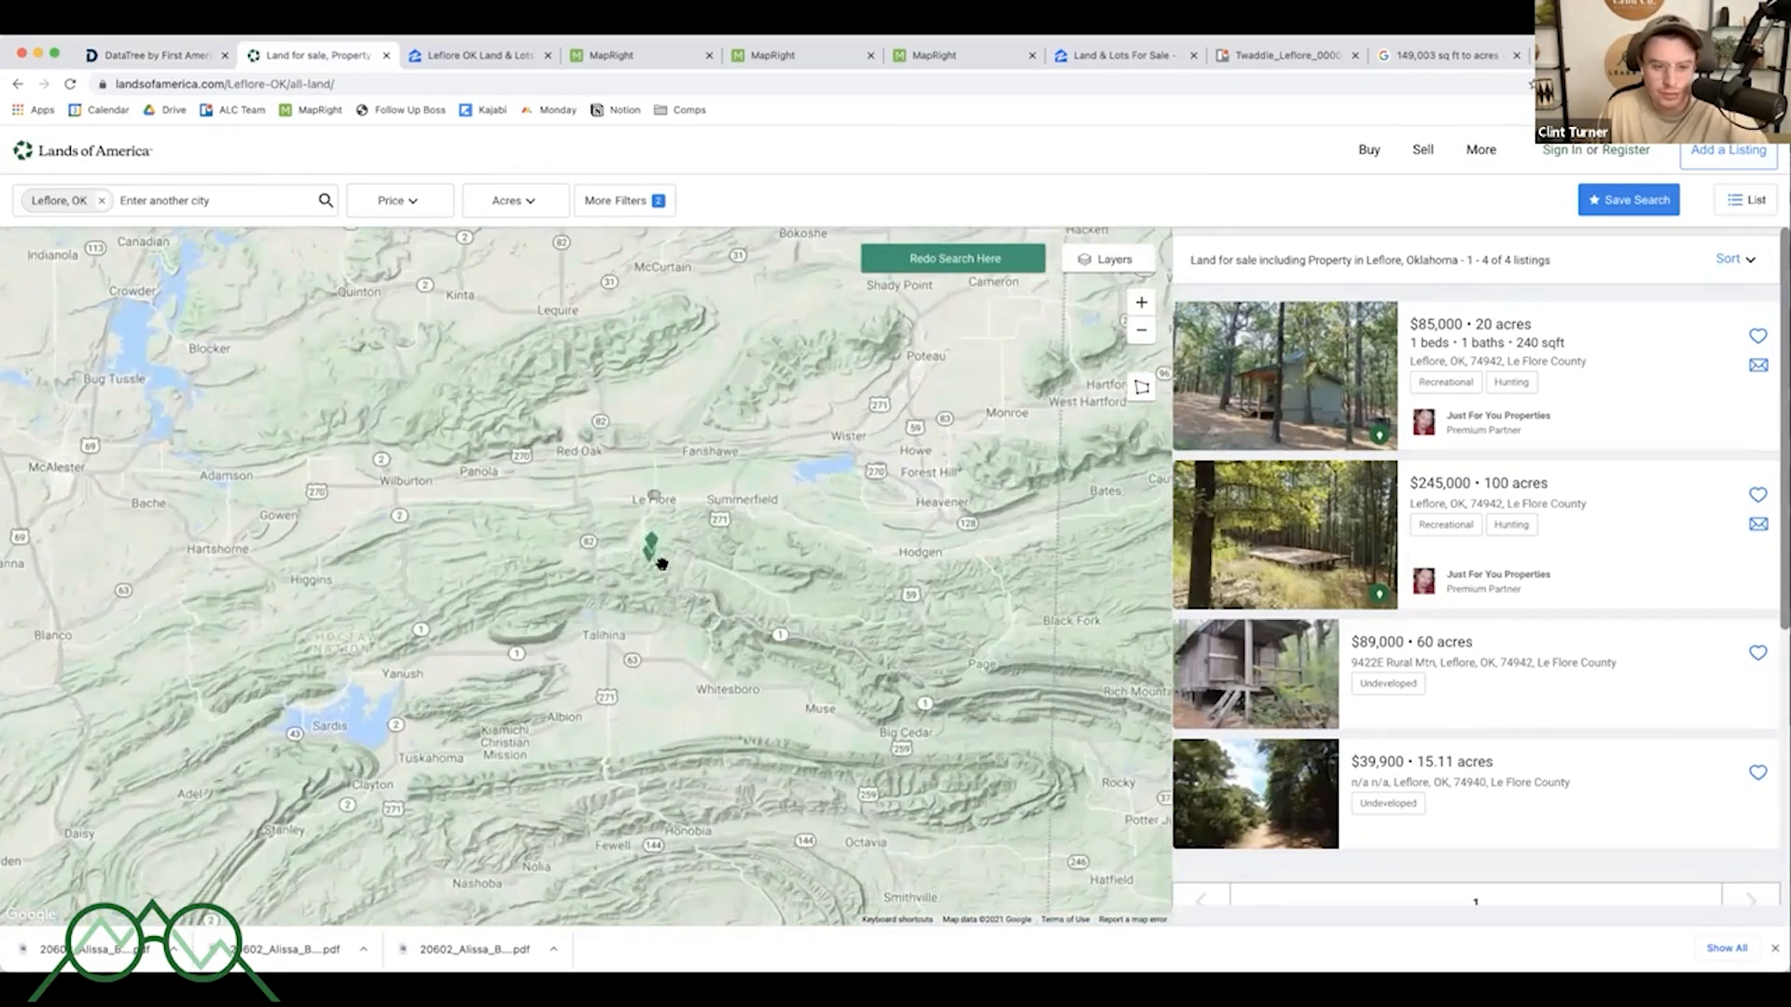
{"action": "scroll", "coordinate": [759, 420], "scroll_direction": "down", "scroll_amount": 5}
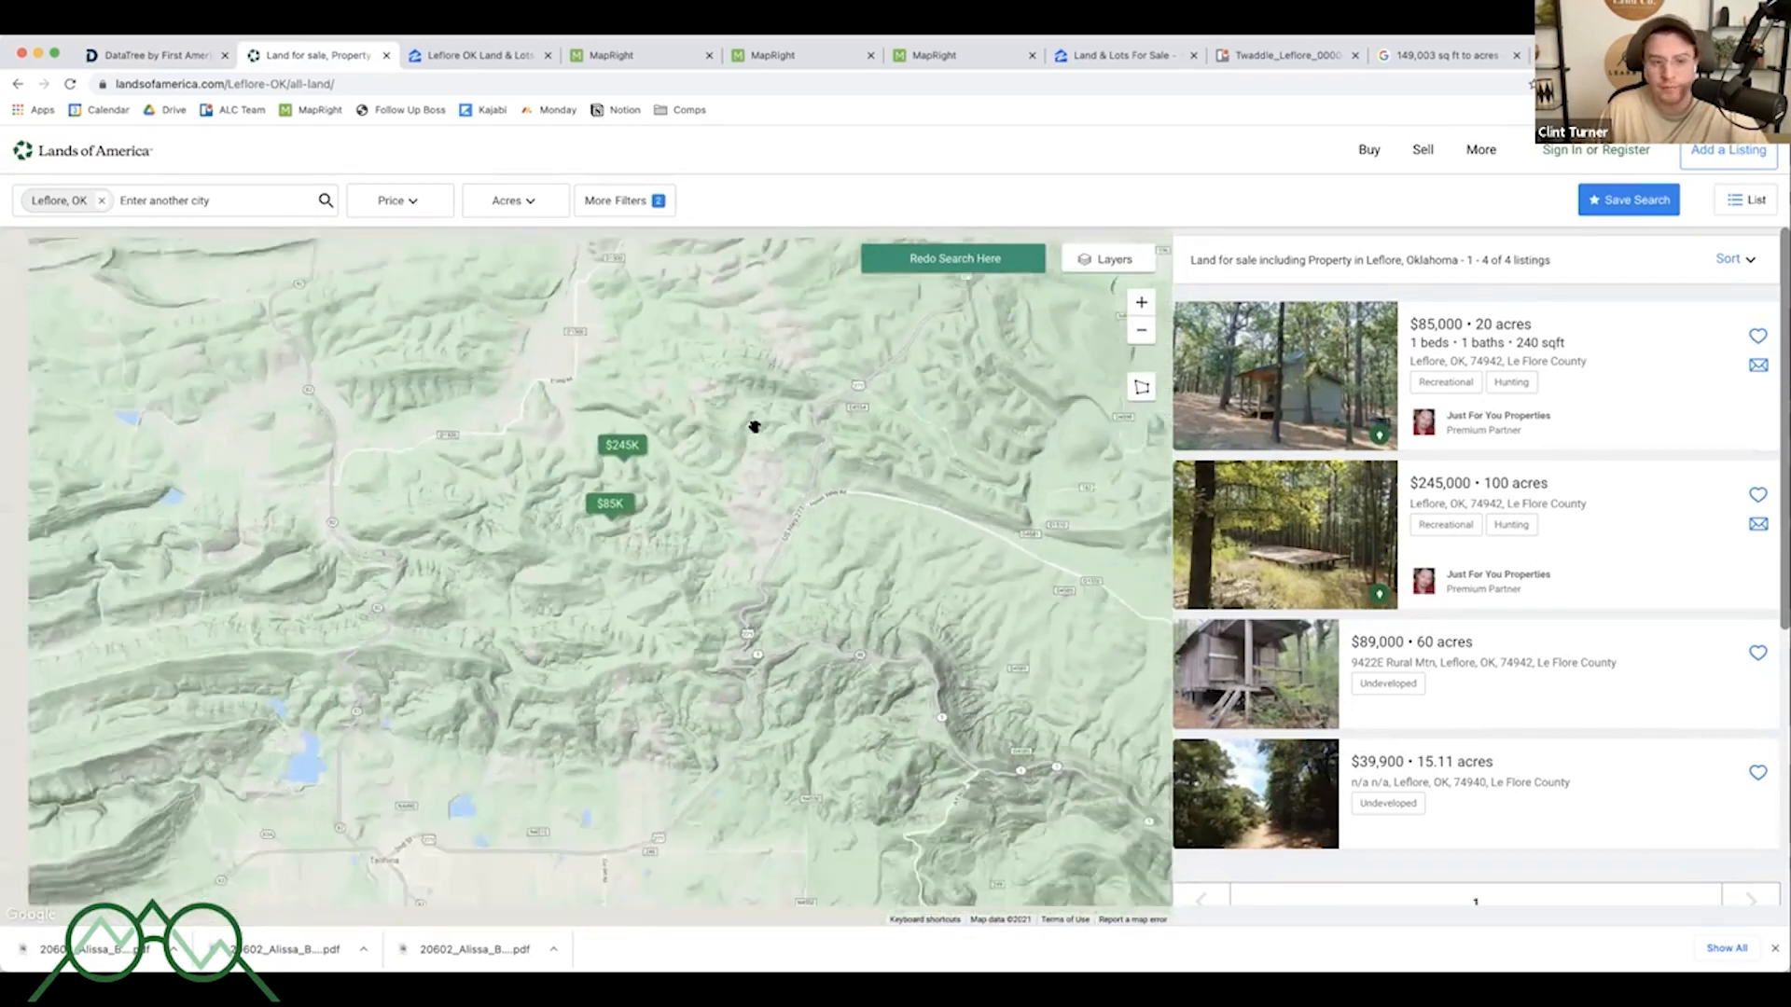
{"action": "left_click_drag", "start_coordinate": [793, 417], "coordinate": [745, 447]}
{"action": "left_click", "coordinate": [1149, 257]}
{"action": "left_click", "coordinate": [1111, 322]}
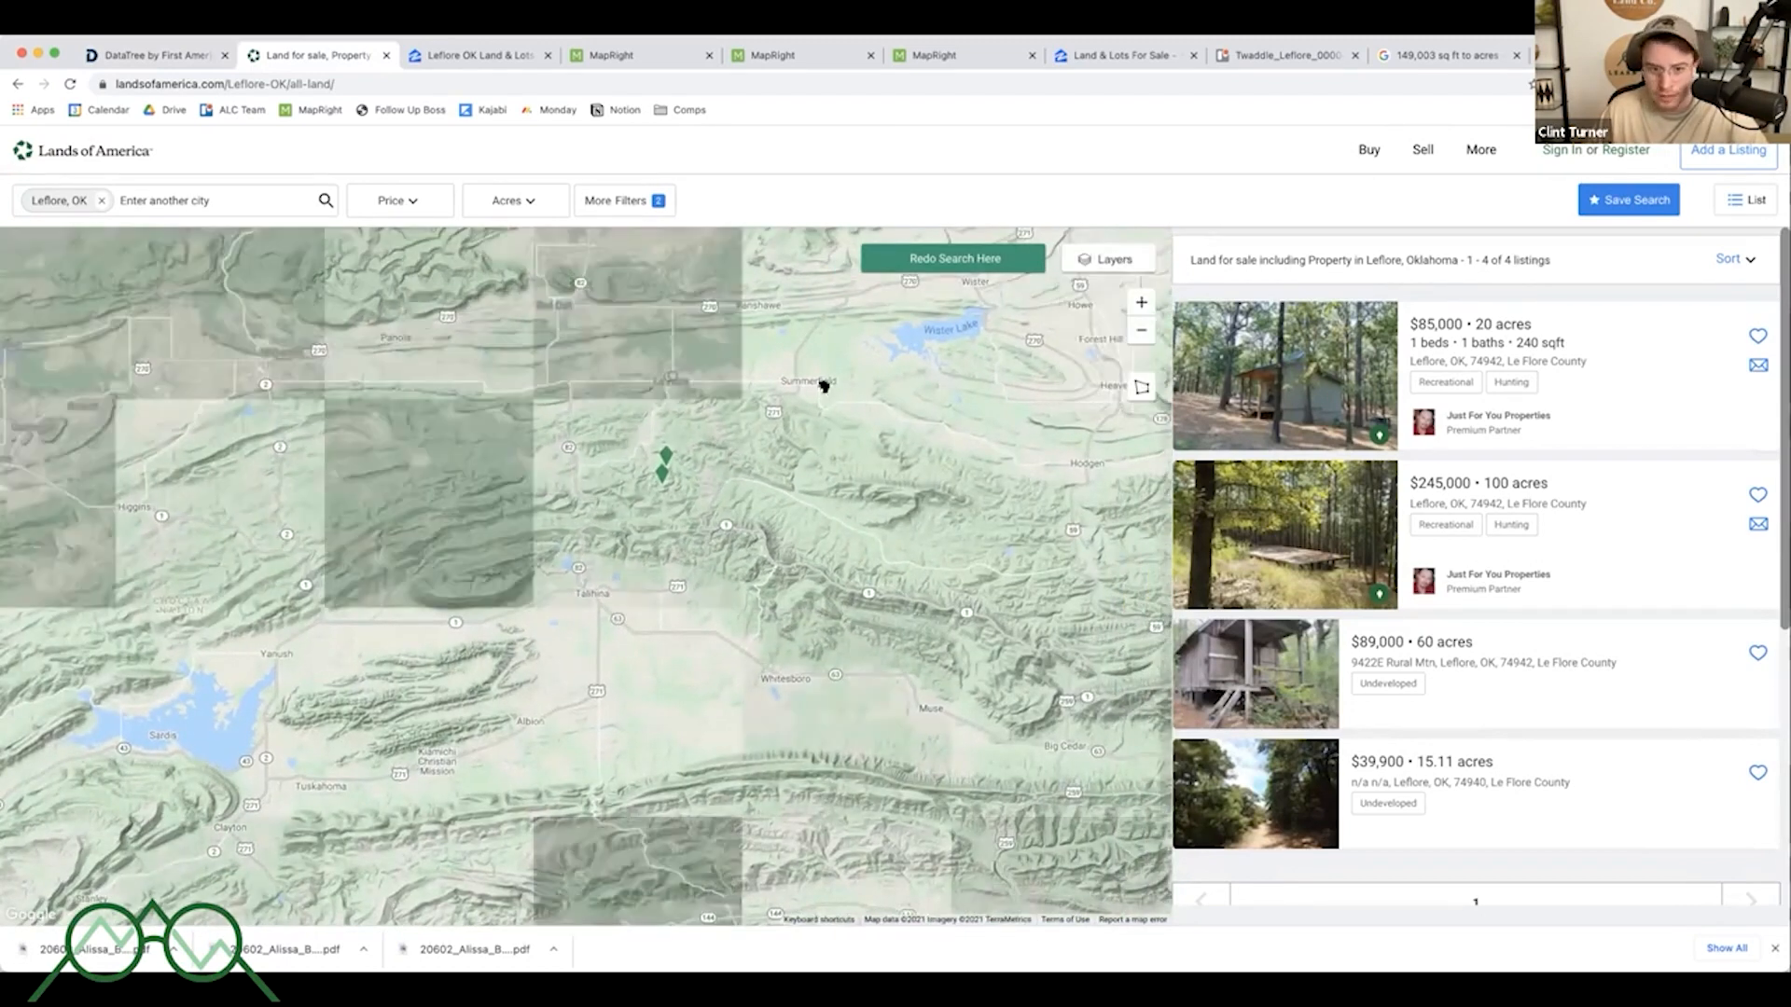
{"action": "scroll", "coordinate": [846, 395], "scroll_direction": "down", "scroll_amount": 2}
{"action": "left_click_drag", "start_coordinate": [776, 405], "coordinate": [756, 437]}
{"action": "scroll", "coordinate": [756, 437], "scroll_direction": "up", "scroll_amount": 2}
- Filter the Leflore land listings to parcels between 2 and 10 acres
{"action": "left_click", "coordinate": [495, 206]}
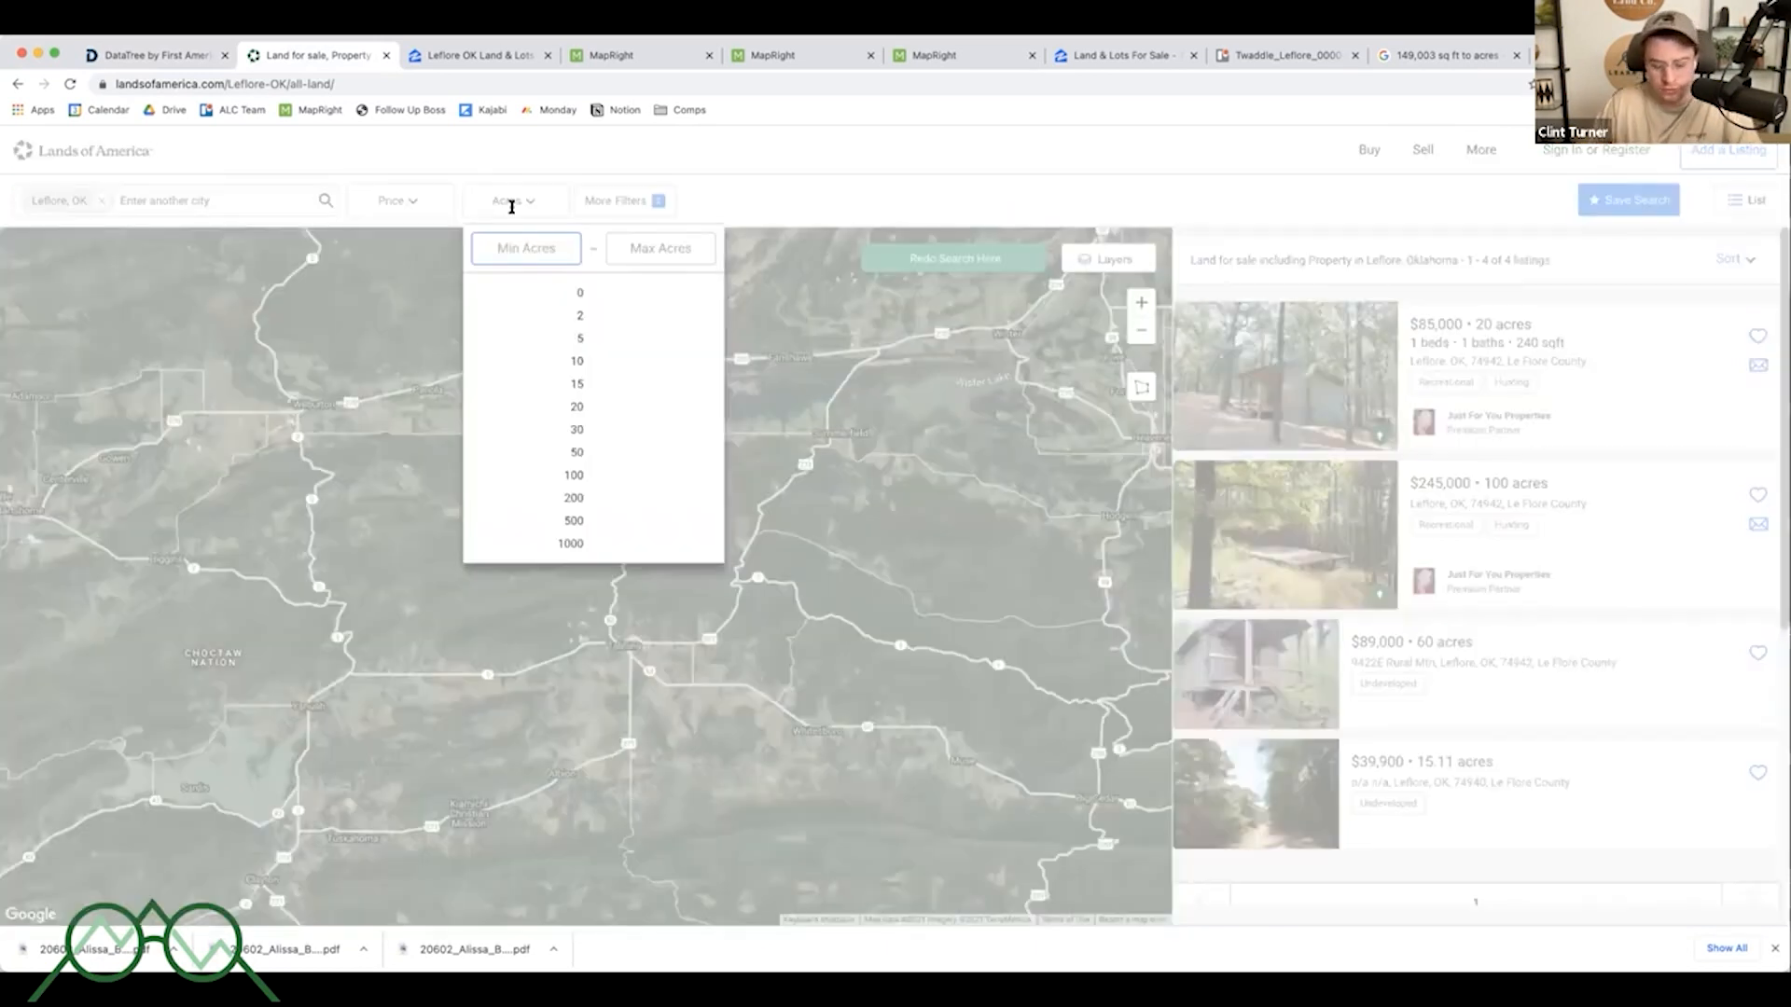
{"action": "type", "text": "2"}
{"action": "key", "text": "Tab"}
{"action": "type", "text": "1"}
{"action": "key", "text": "BackSpace"}
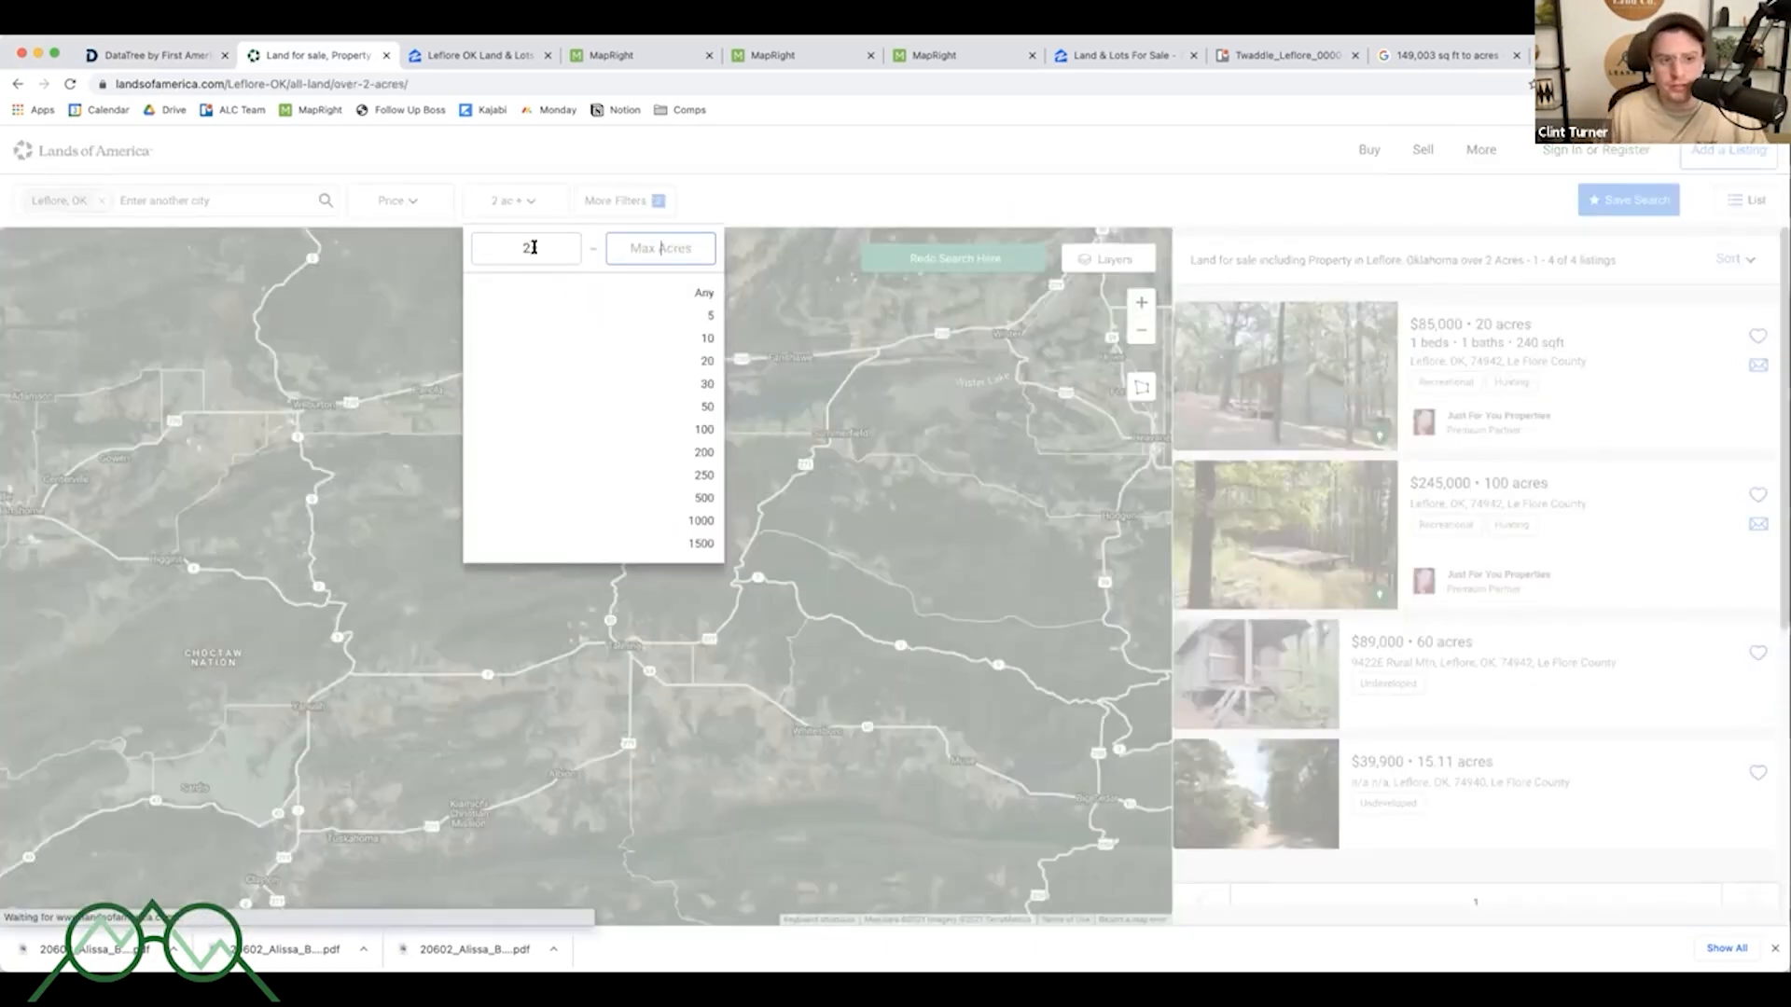
{"action": "left_click", "coordinate": [707, 338]}
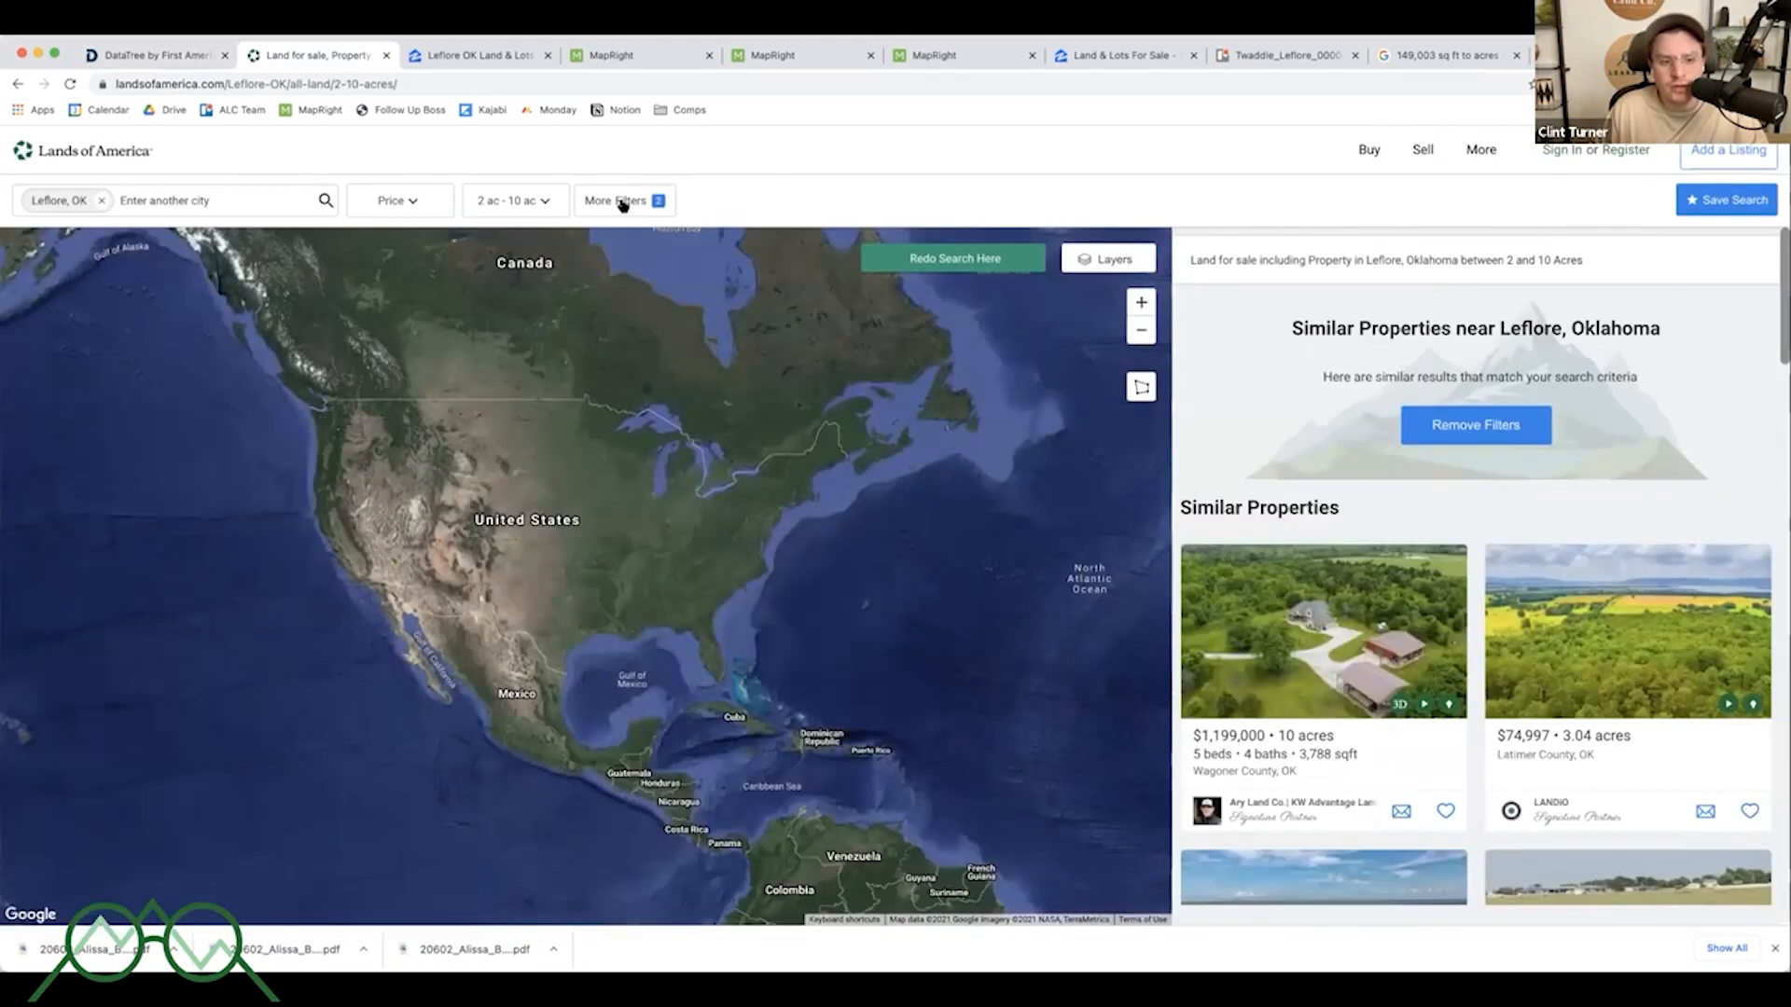
- Set more filters to exclude listings with a residence and include sold properties, then apply them
{"action": "left_click", "coordinate": [623, 205]}
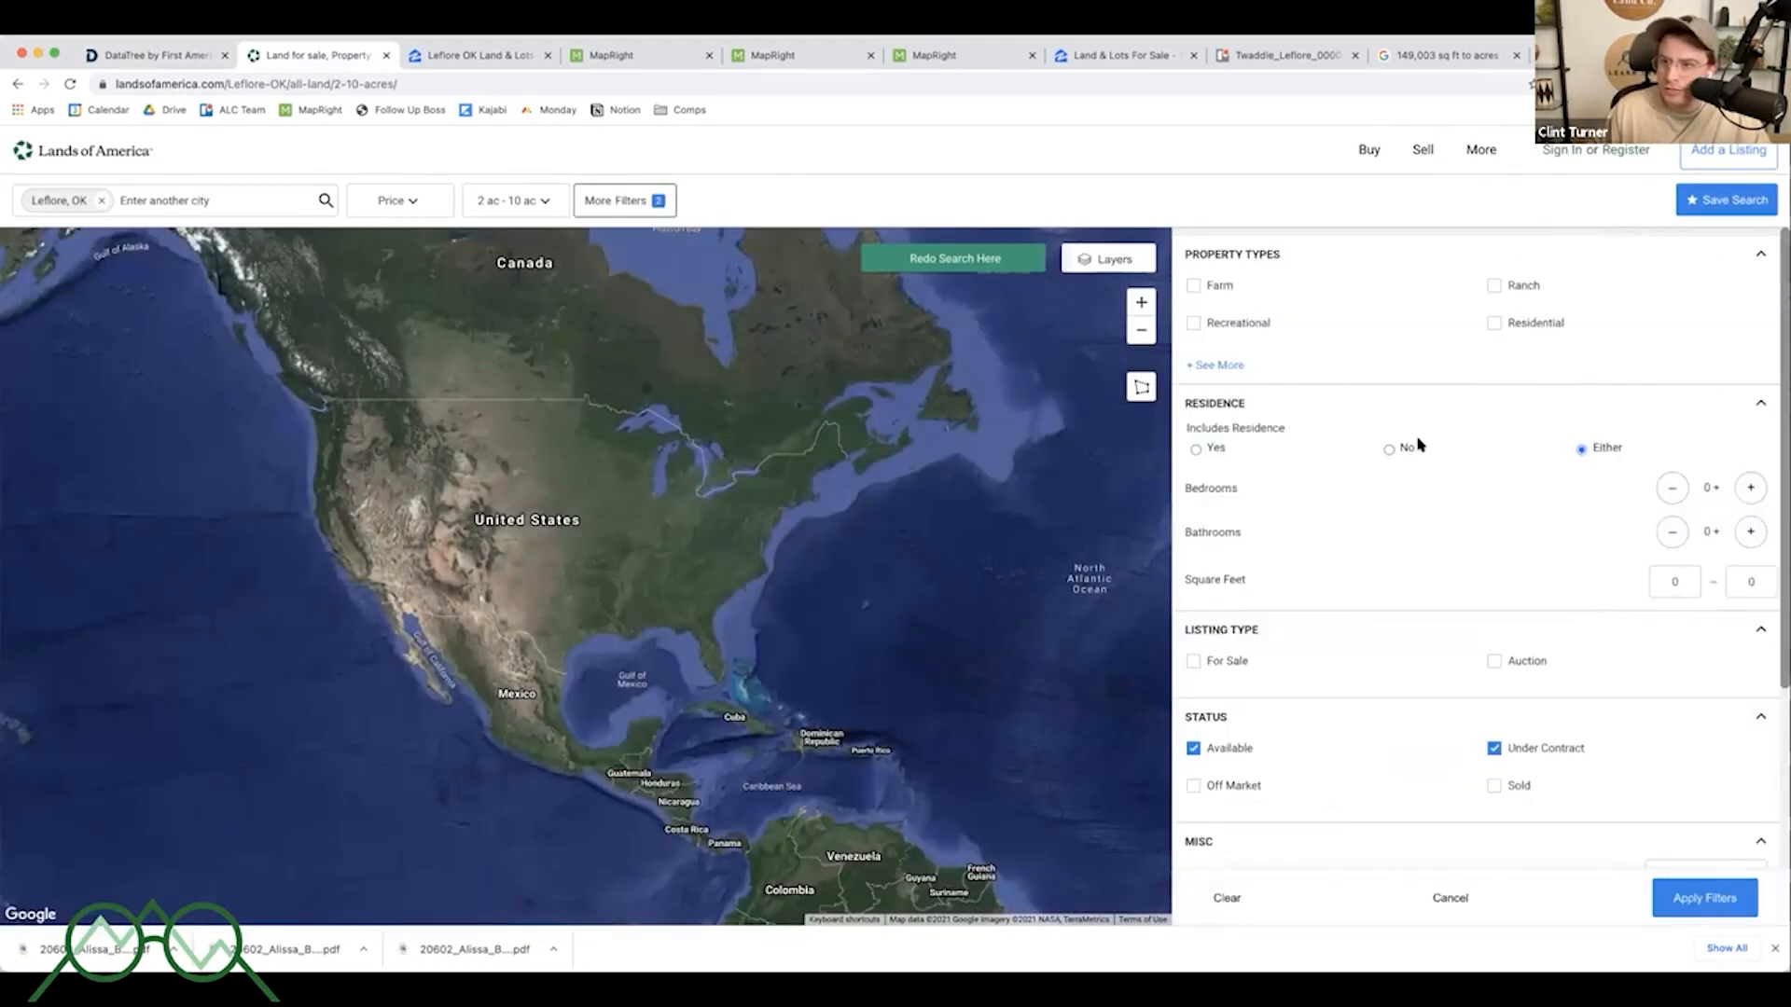
{"action": "left_click", "coordinate": [1395, 450]}
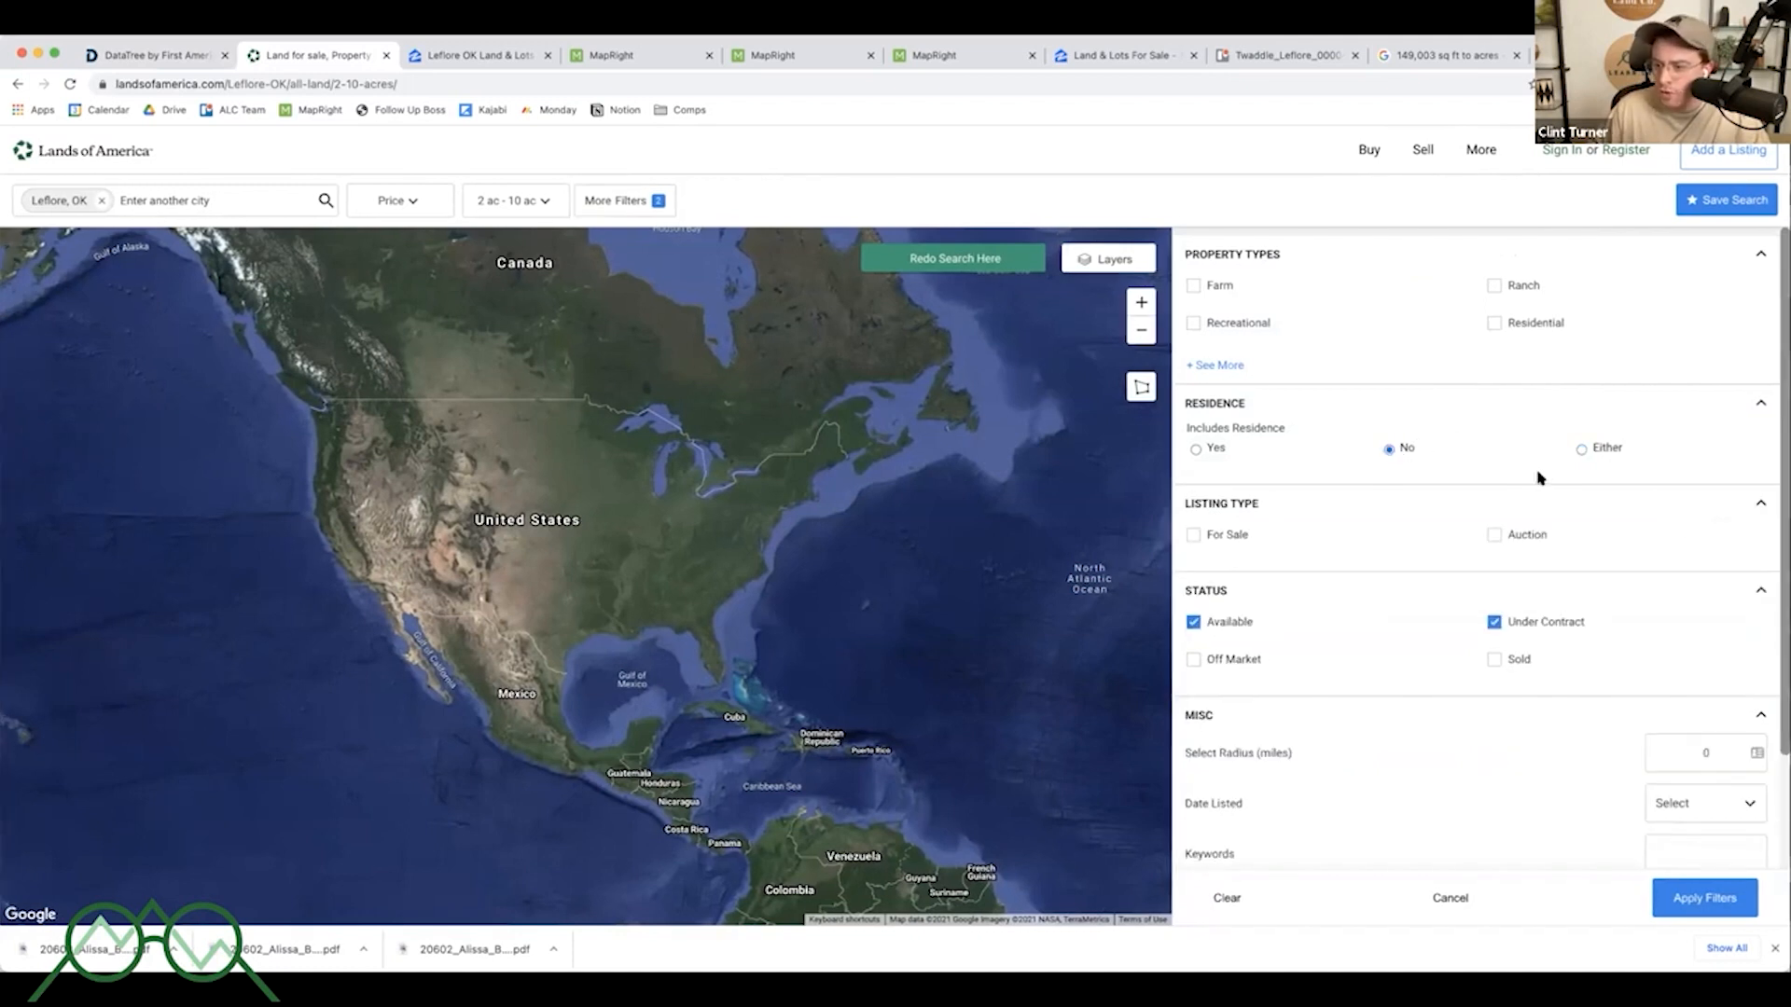
{"action": "left_click", "coordinate": [1494, 659]}
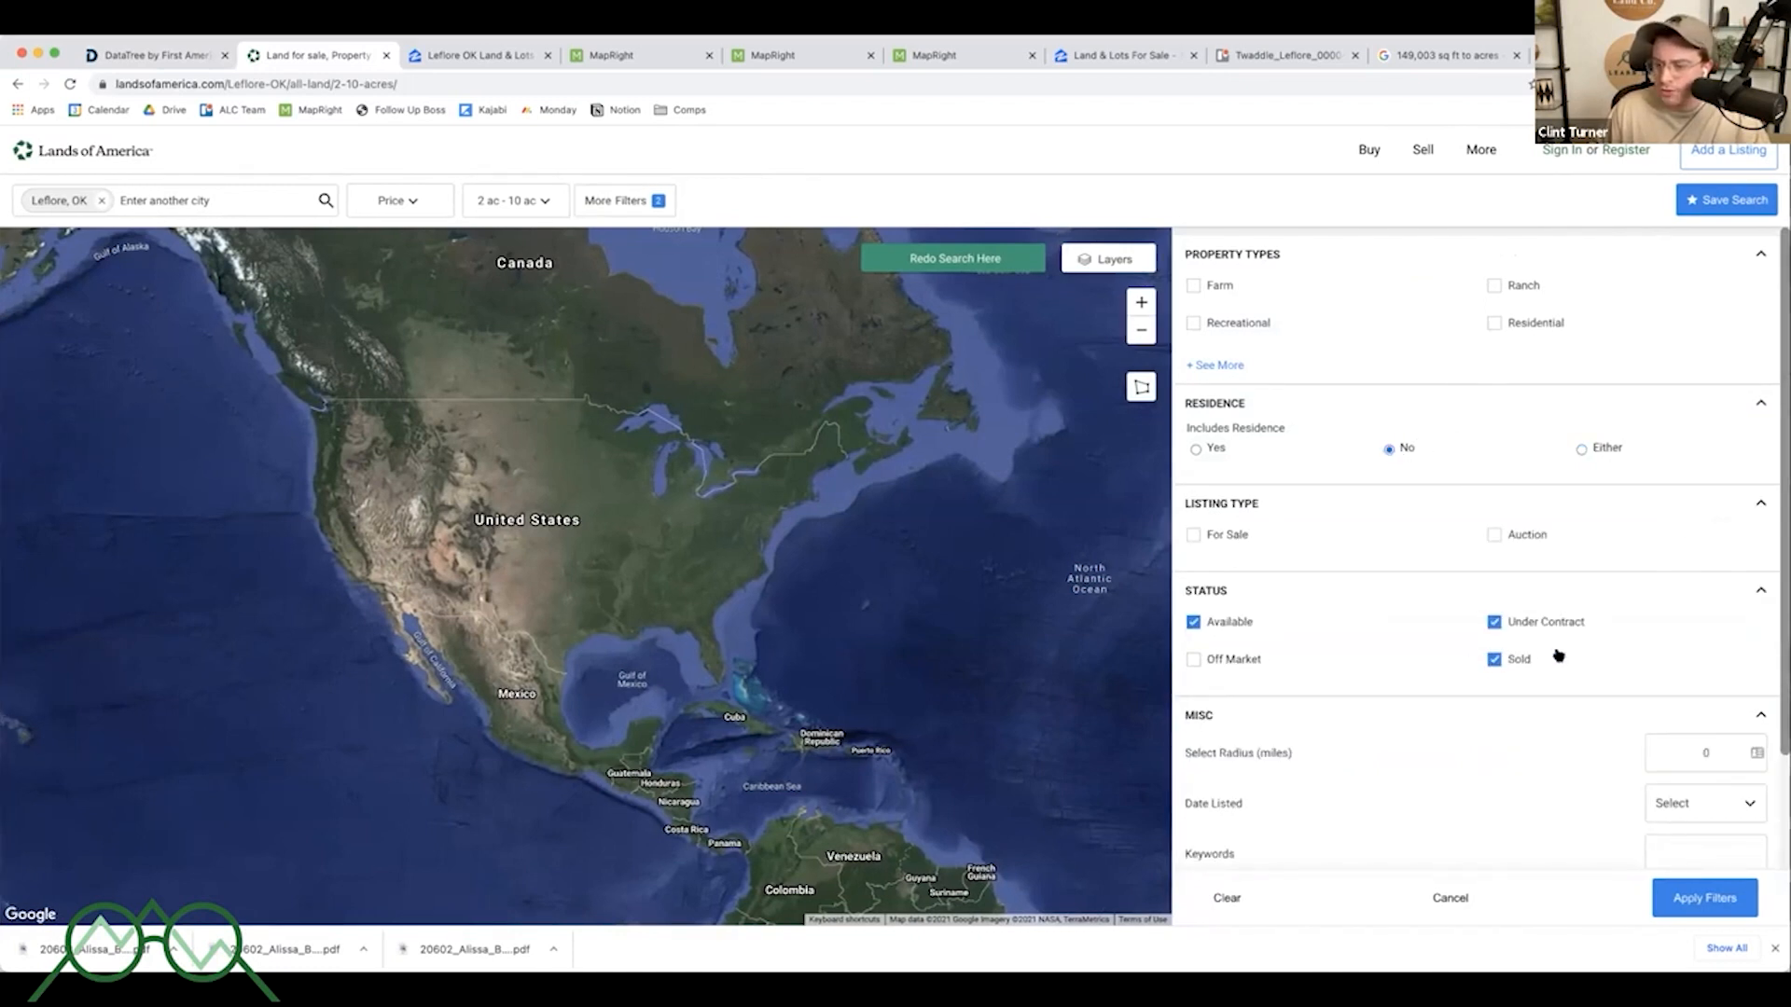
{"action": "left_click", "coordinate": [1699, 905]}
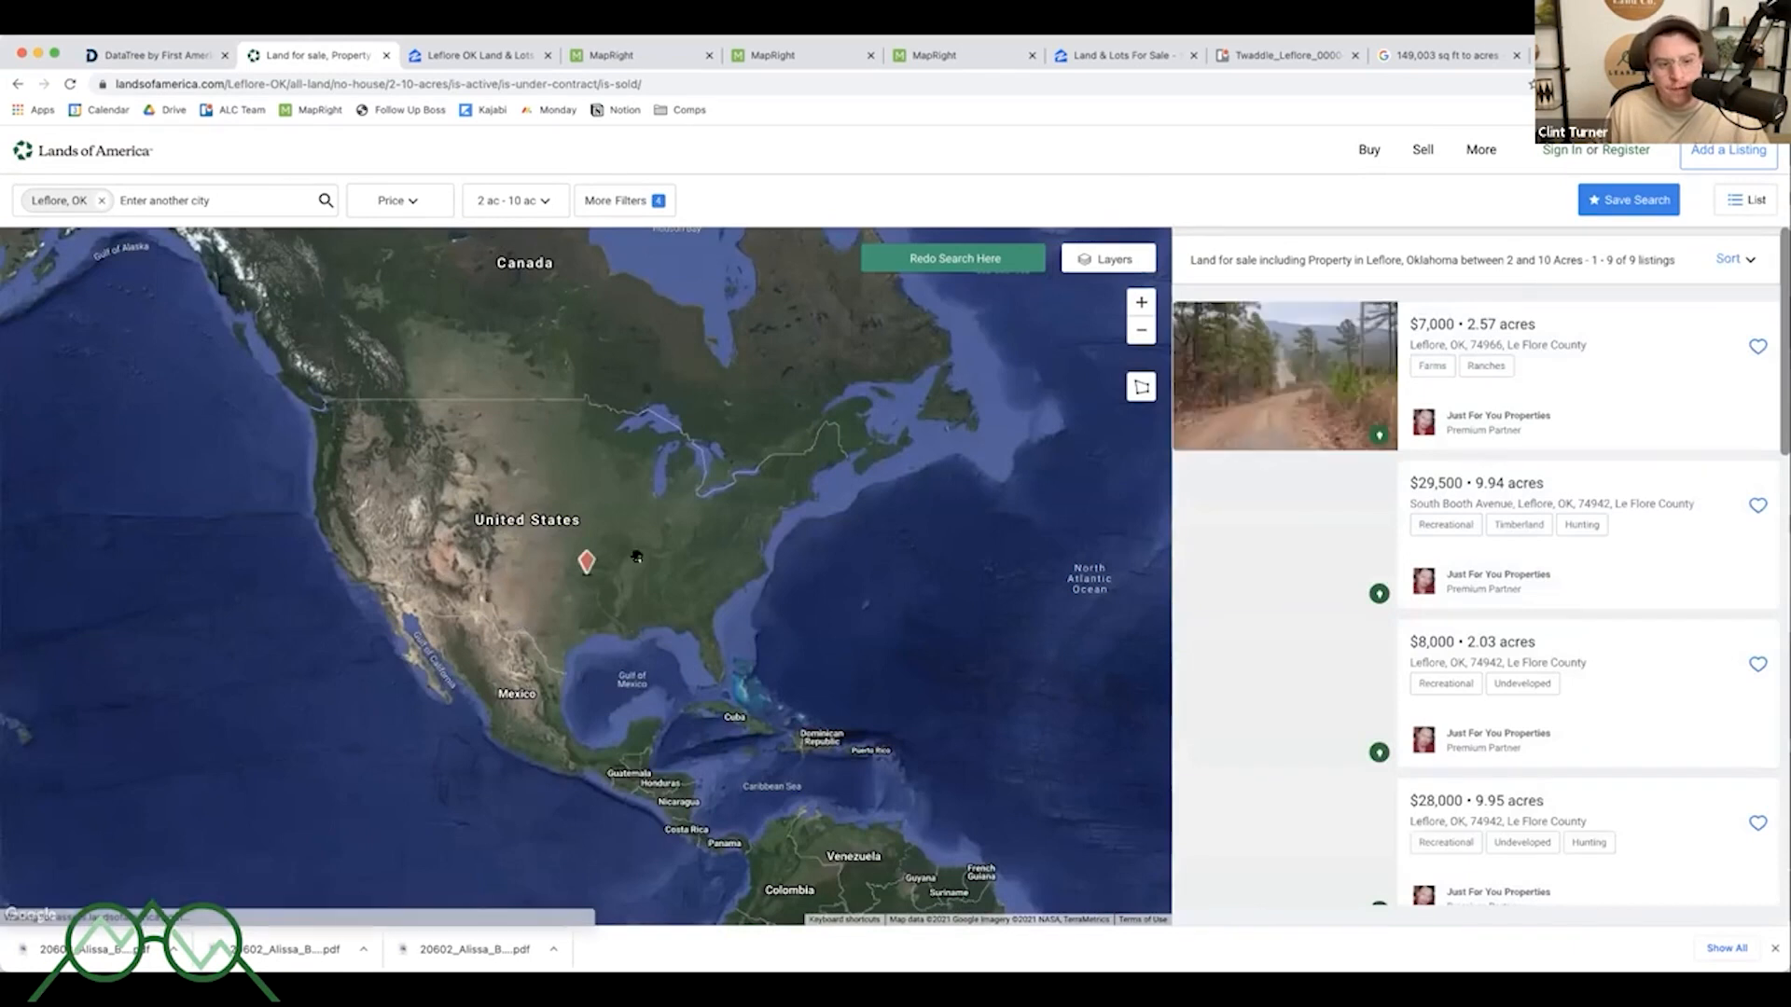
- Zoom the listings map in on the filtered Leflore results
{"action": "scroll", "coordinate": [573, 566], "scroll_direction": "up", "scroll_amount": 5}
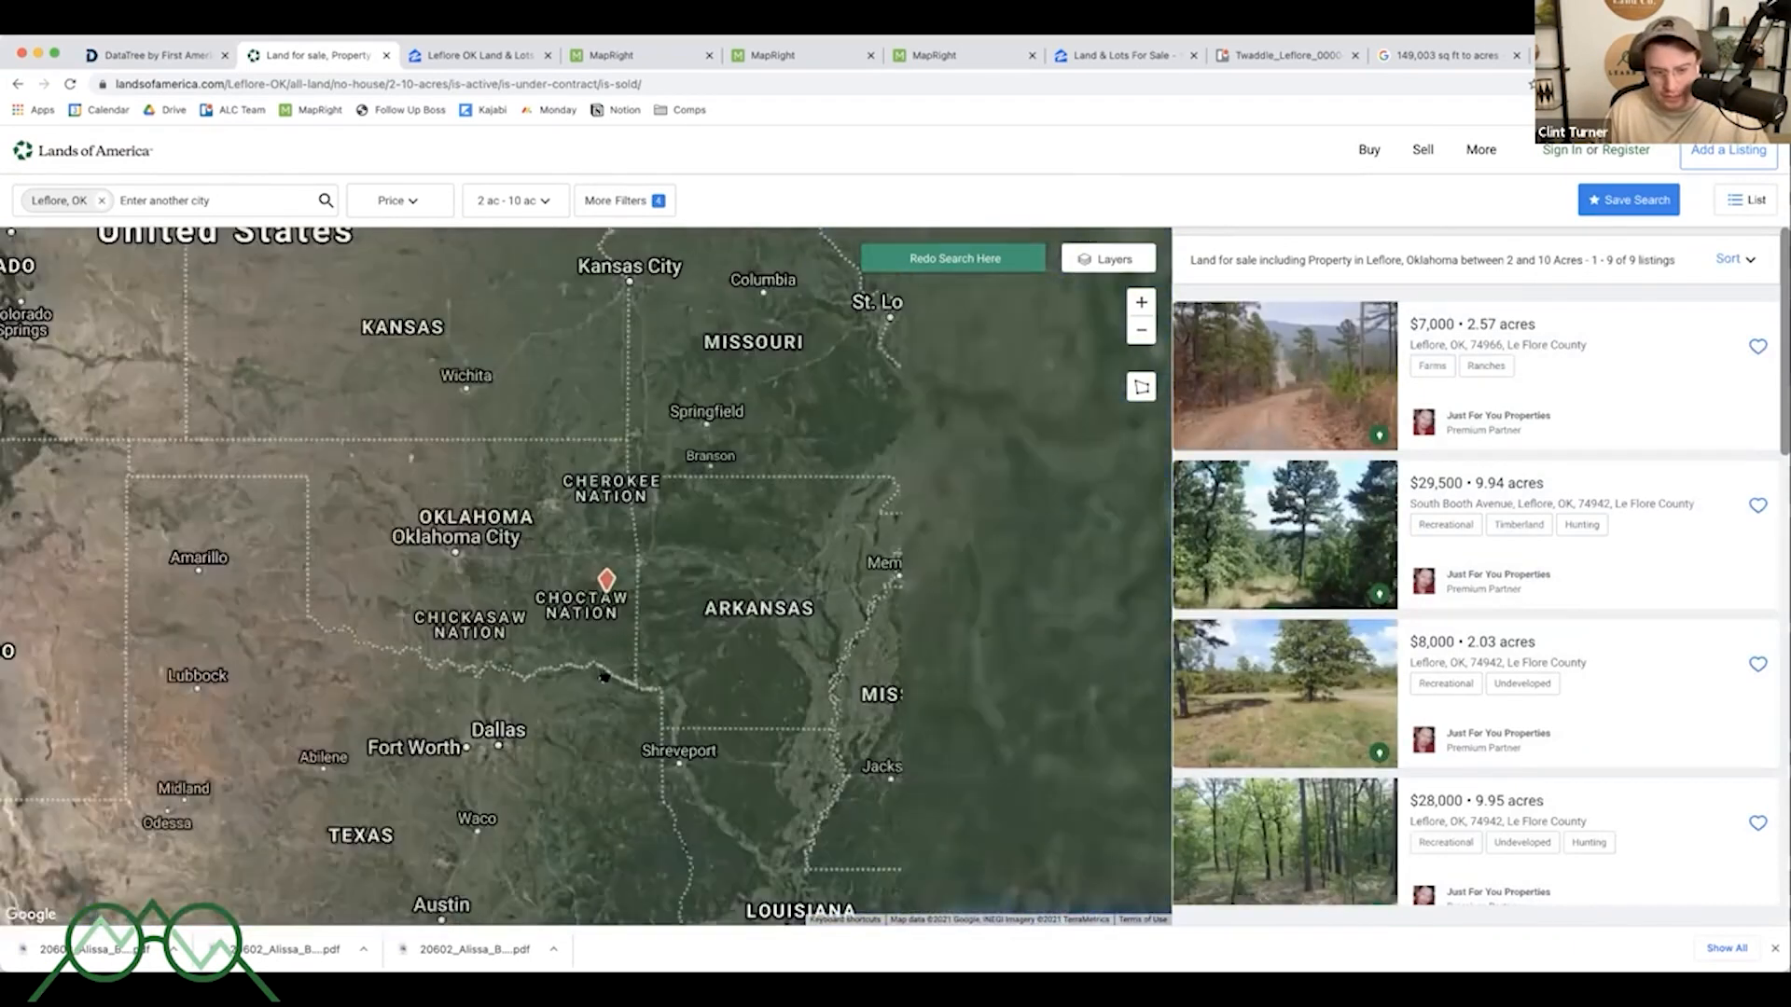
{"action": "scroll", "coordinate": [590, 563], "scroll_direction": "up", "scroll_amount": 6}
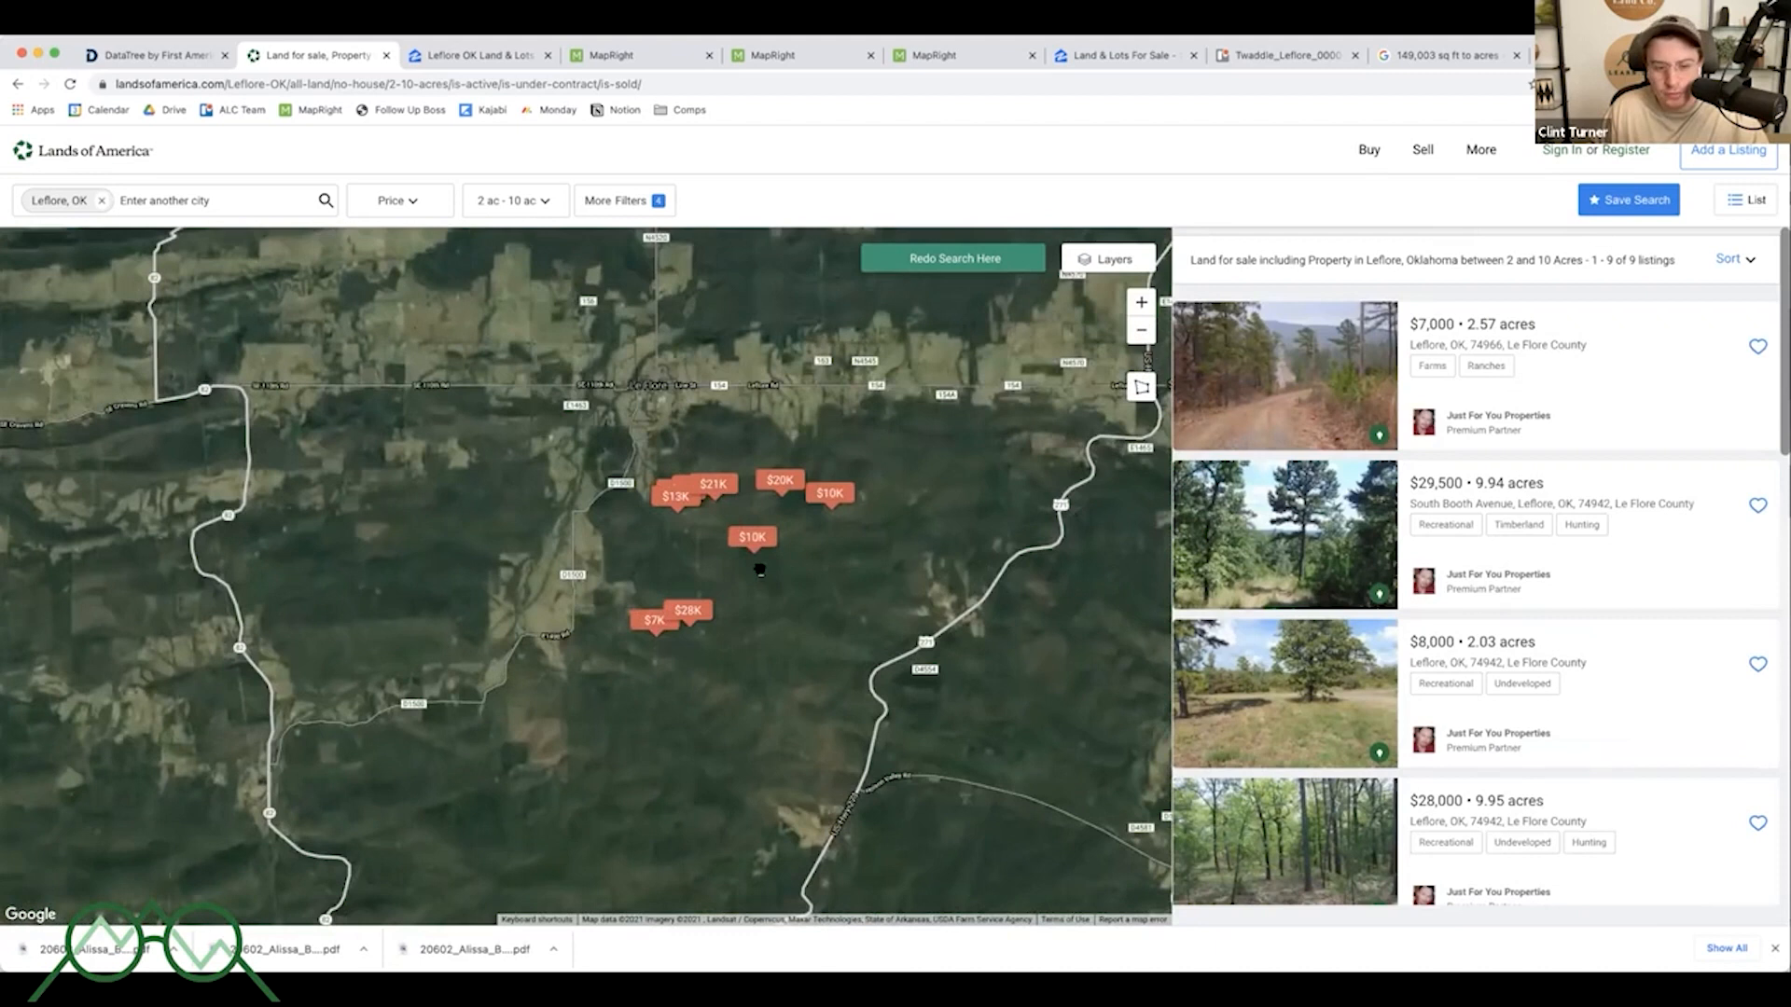
{"action": "left_click_drag", "start_coordinate": [885, 624], "coordinate": [790, 578]}
{"action": "scroll", "coordinate": [726, 504], "scroll_direction": "down", "scroll_amount": 2}
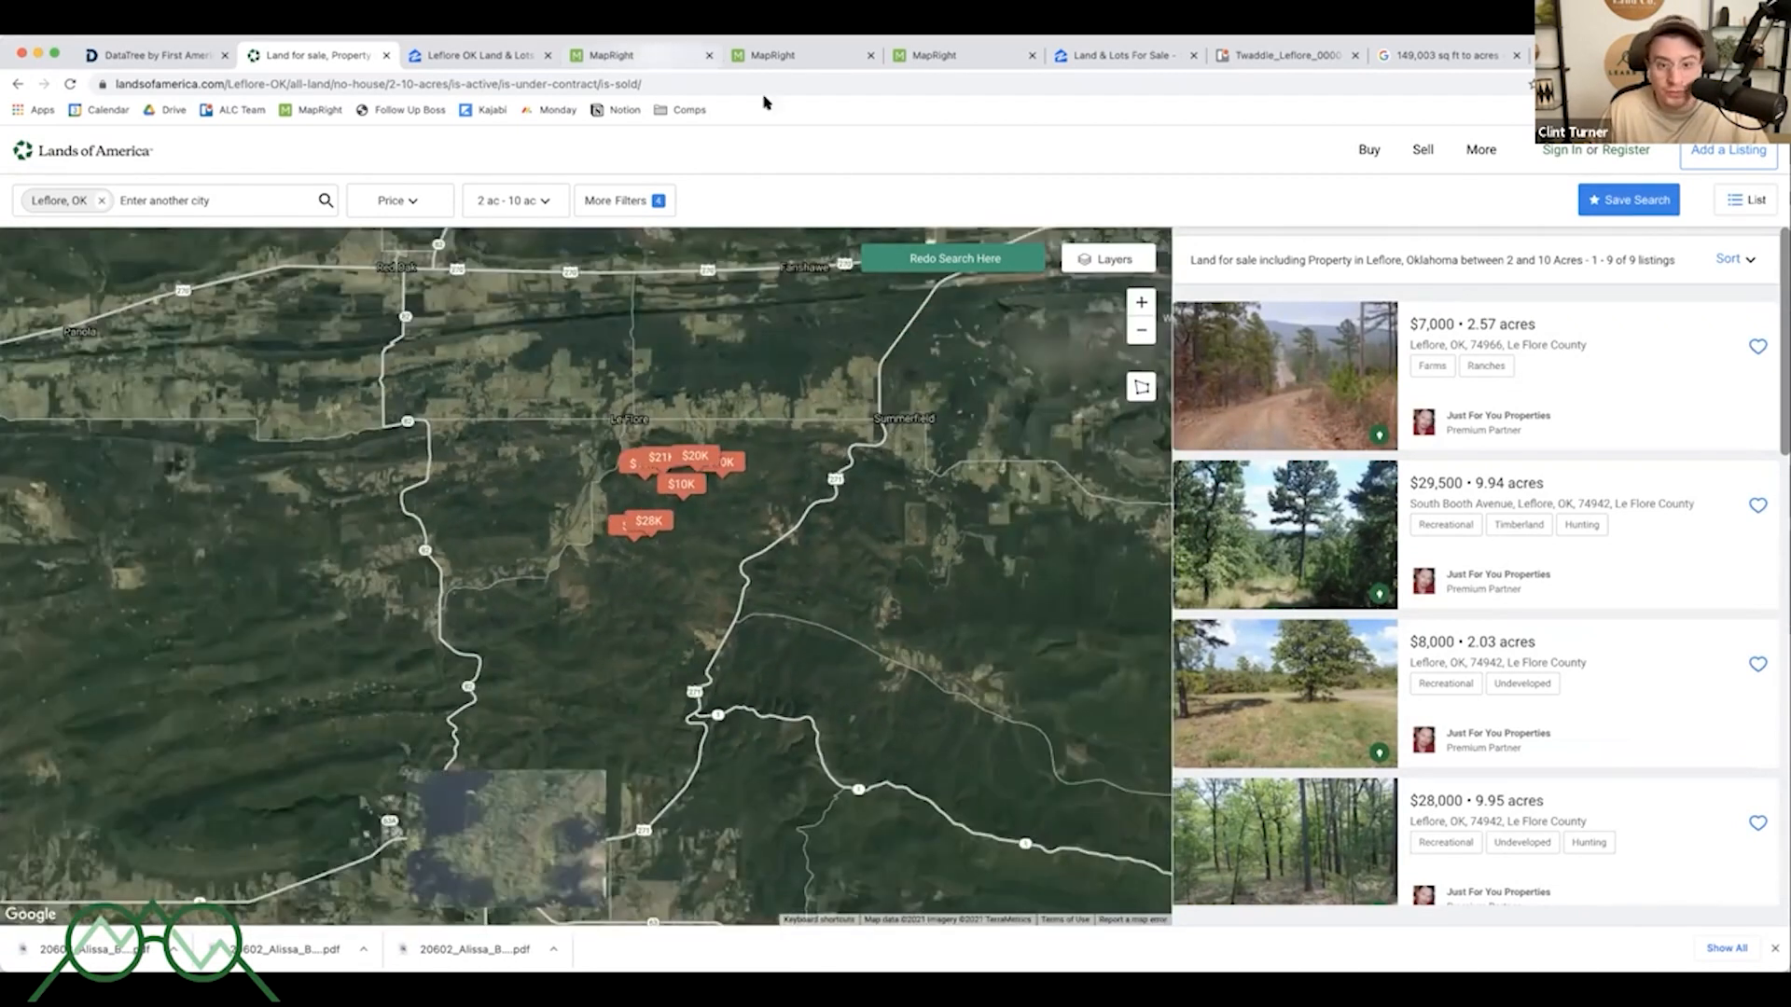
- In the MapRight parcel map, turn off the Water Features and Wet Lands layers
{"action": "left_click", "coordinate": [648, 55]}
{"action": "scroll", "coordinate": [992, 410], "scroll_direction": "down", "scroll_amount": 8}
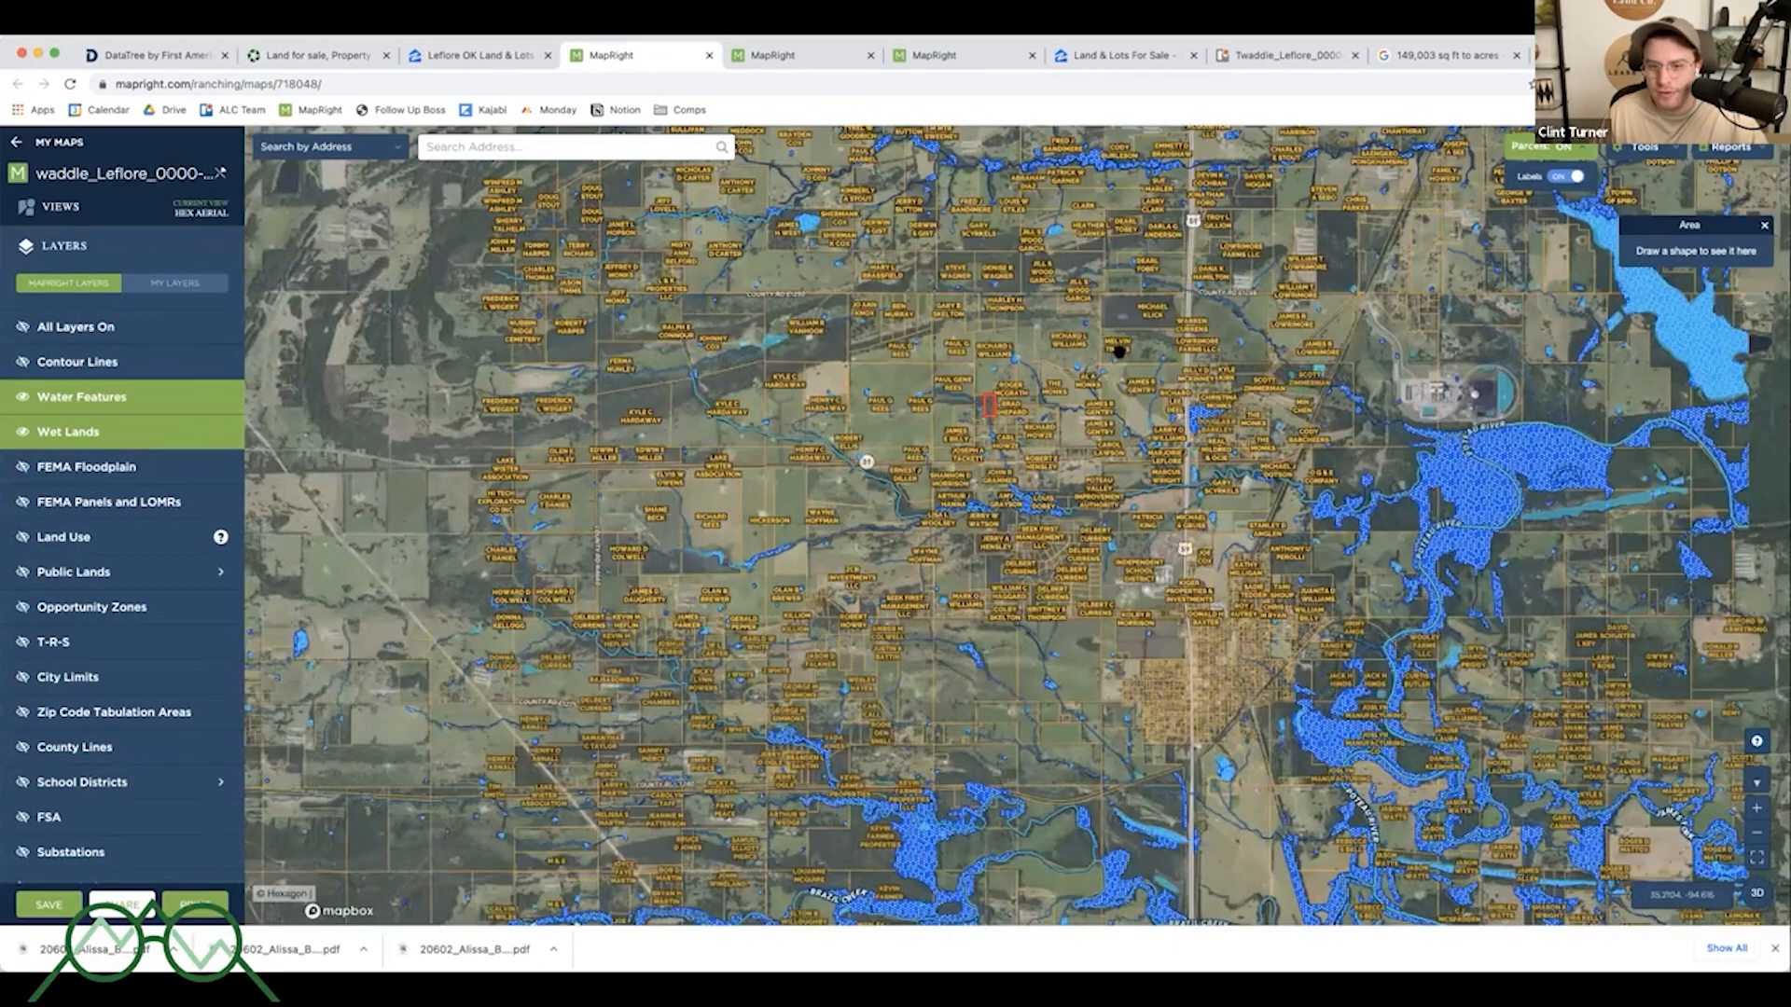
{"action": "left_click_drag", "start_coordinate": [1172, 315], "coordinate": [1120, 352]}
{"action": "scroll", "coordinate": [1124, 355], "scroll_direction": "down", "scroll_amount": 5}
{"action": "left_click", "coordinate": [140, 397]}
{"action": "left_click", "coordinate": [140, 432]}
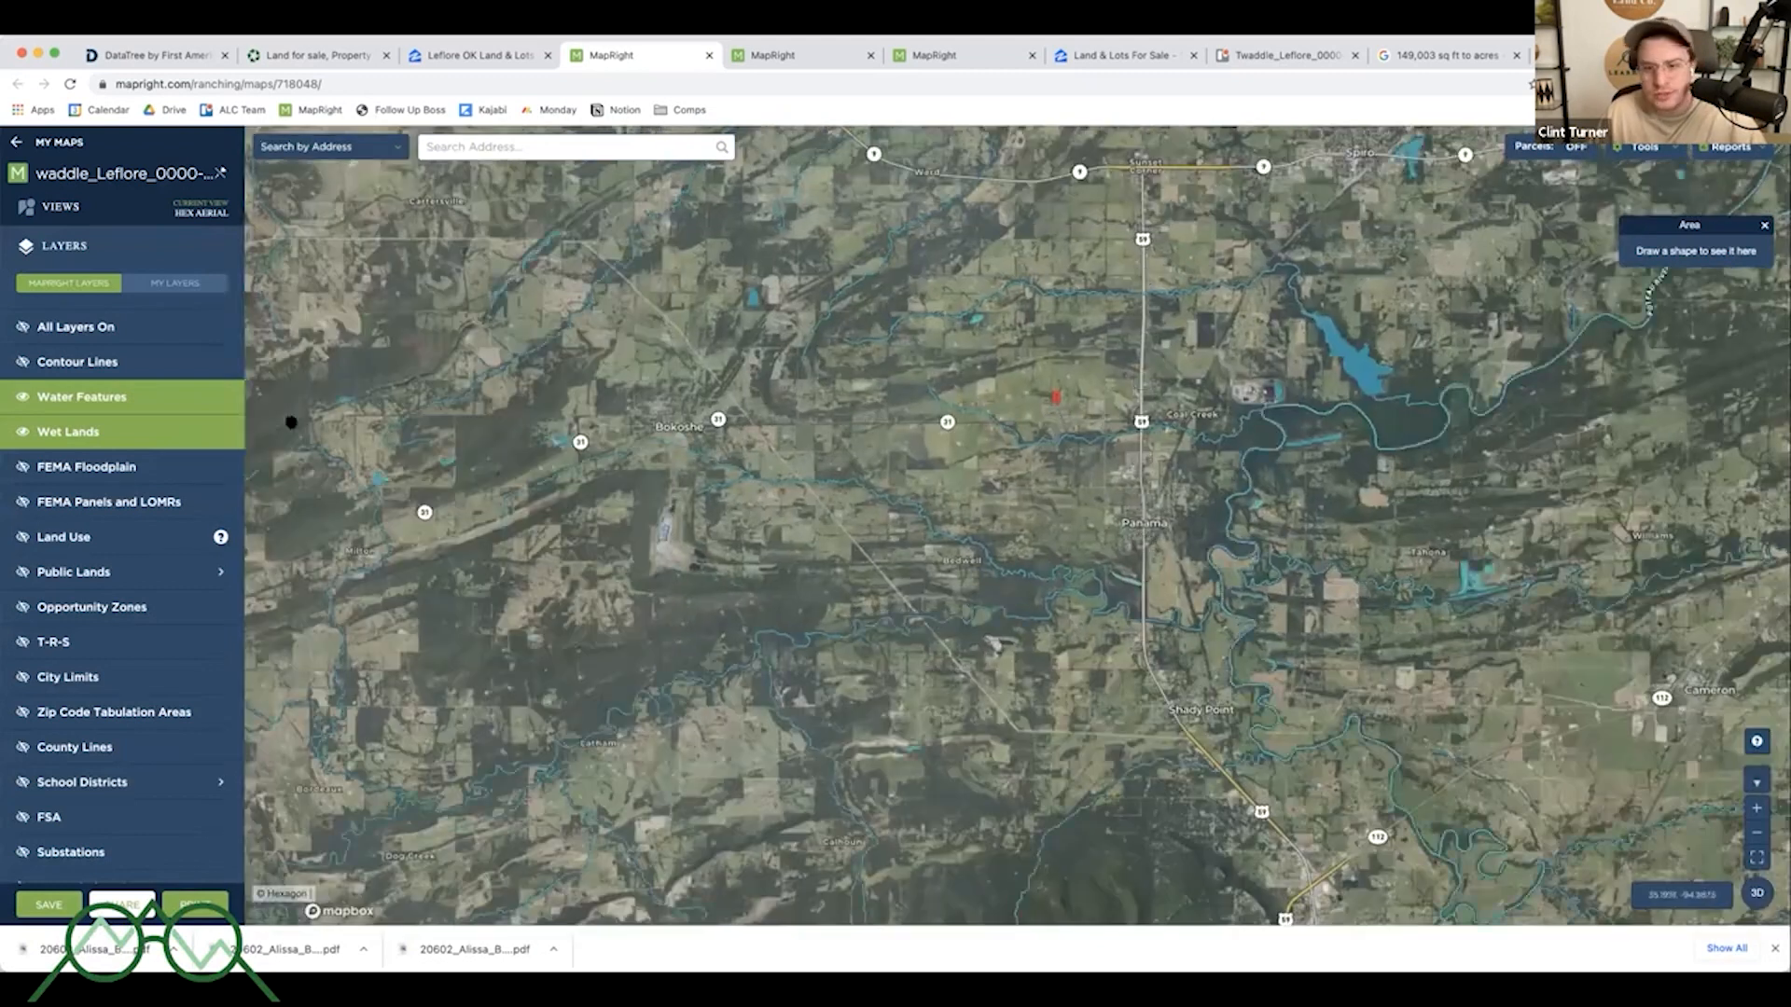
- Pan and zoom out the aerial map to view the region surrounding the parcel
{"action": "left_click_drag", "start_coordinate": [1128, 423], "coordinate": [1096, 464]}
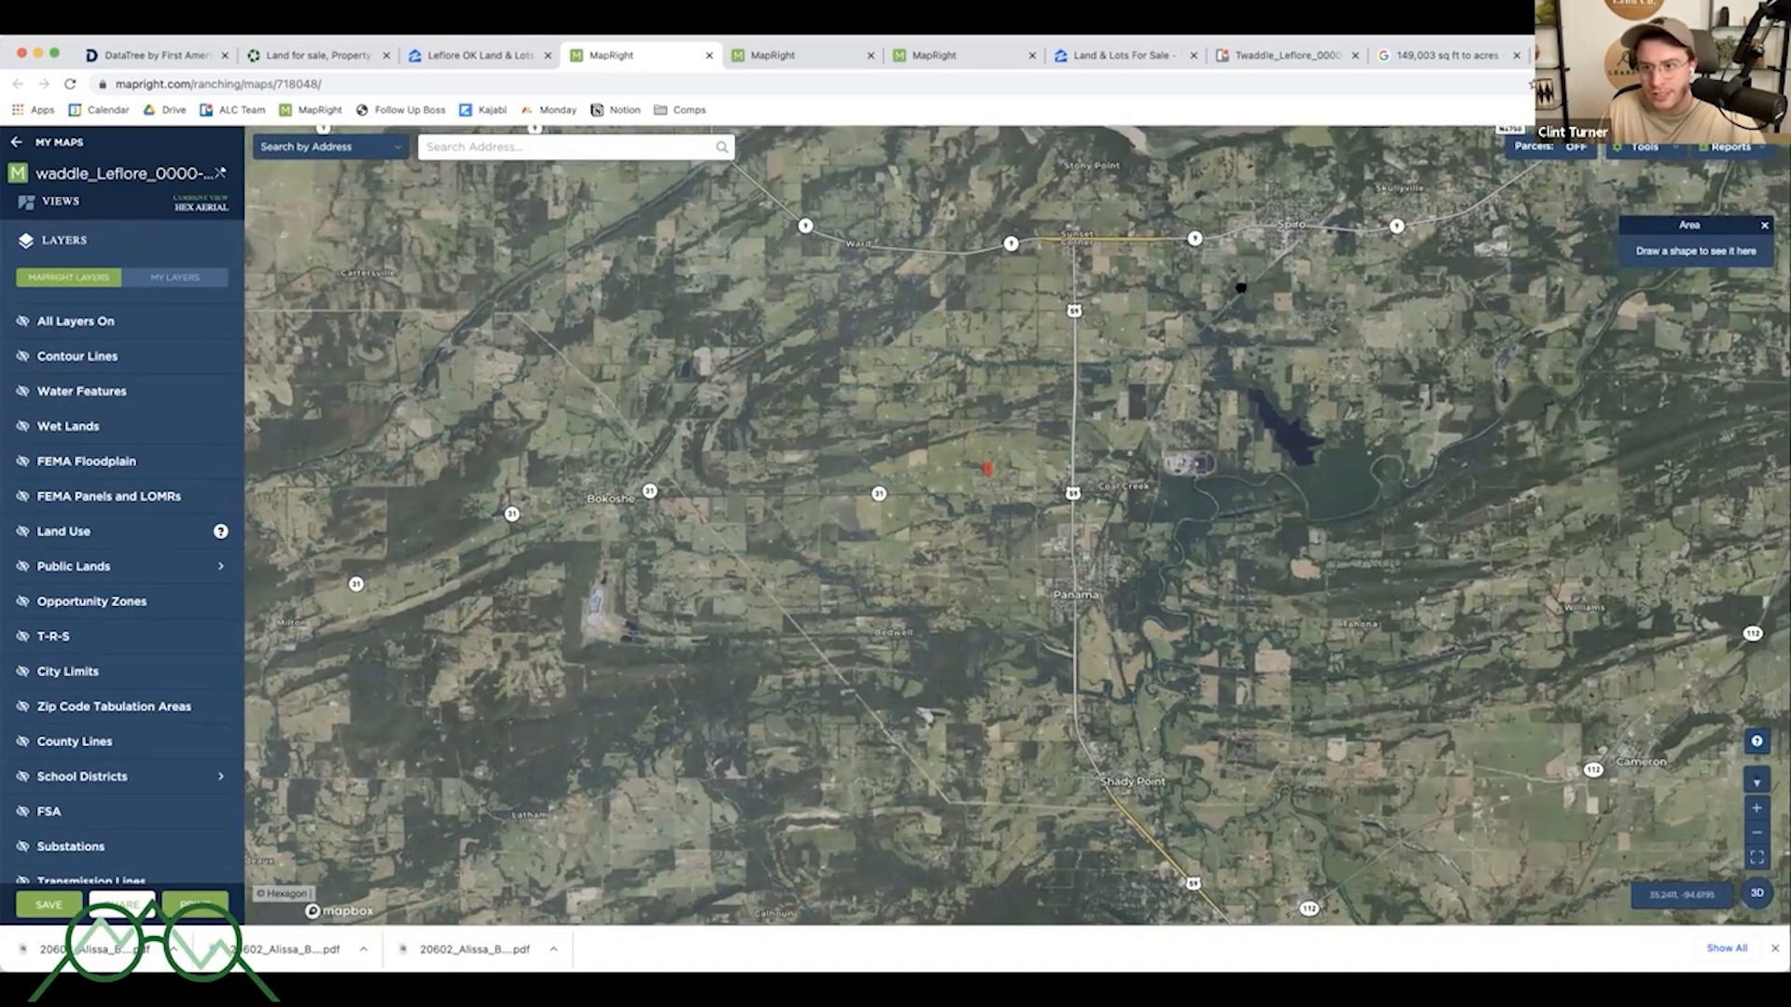
{"action": "left_click_drag", "start_coordinate": [1286, 232], "coordinate": [1242, 286]}
{"action": "left_click_drag", "start_coordinate": [1199, 373], "coordinate": [1205, 347]}
{"action": "scroll", "coordinate": [1201, 341], "scroll_direction": "down", "scroll_amount": 3}
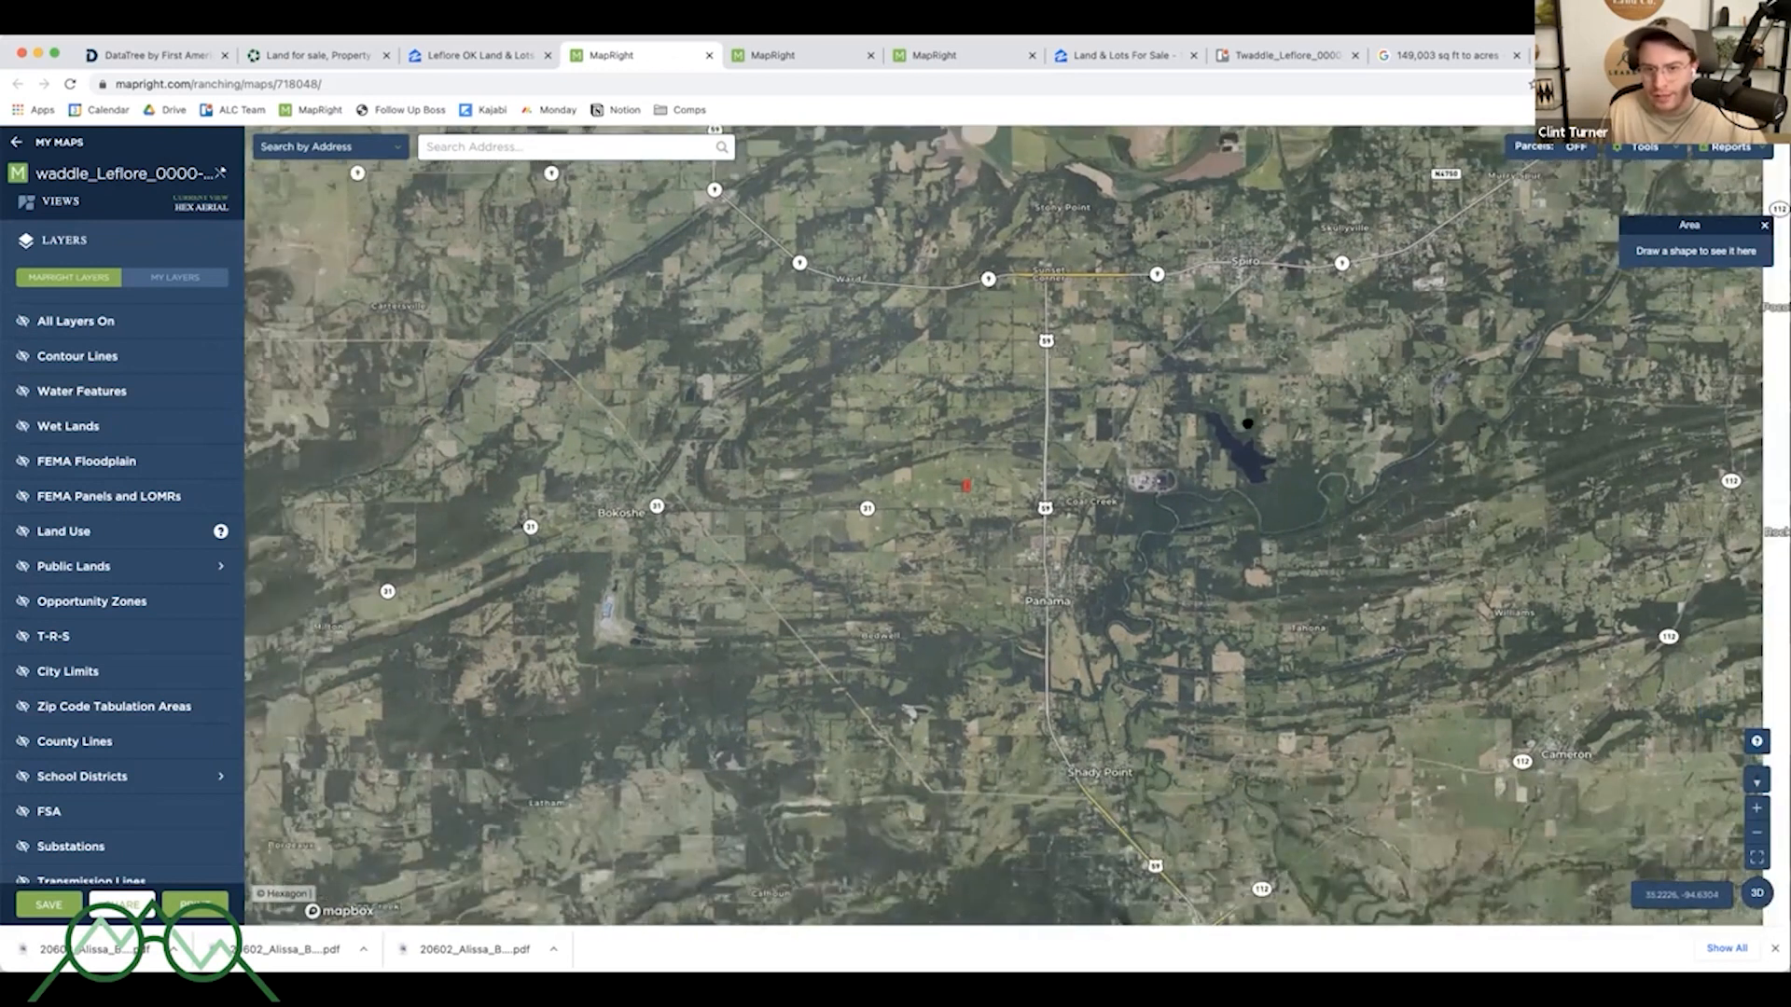
{"action": "scroll", "coordinate": [1166, 446], "scroll_direction": "down", "scroll_amount": 2}
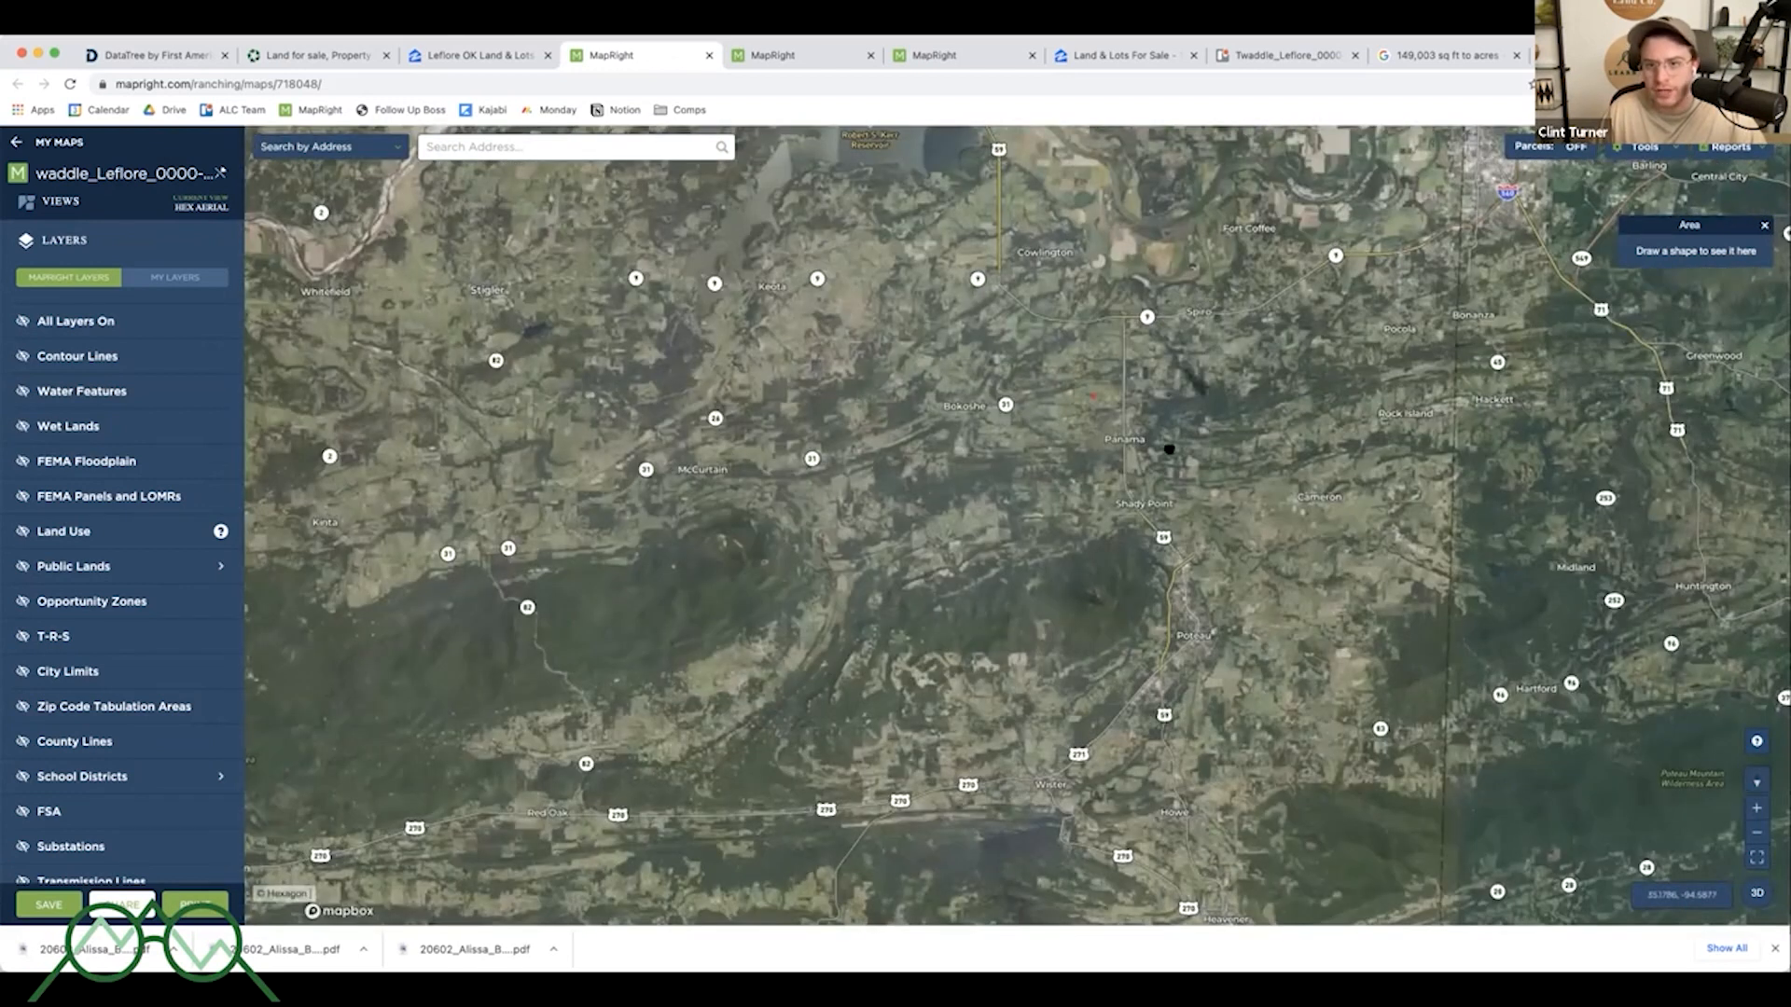
{"action": "scroll", "coordinate": [1157, 414], "scroll_direction": "down", "scroll_amount": 2}
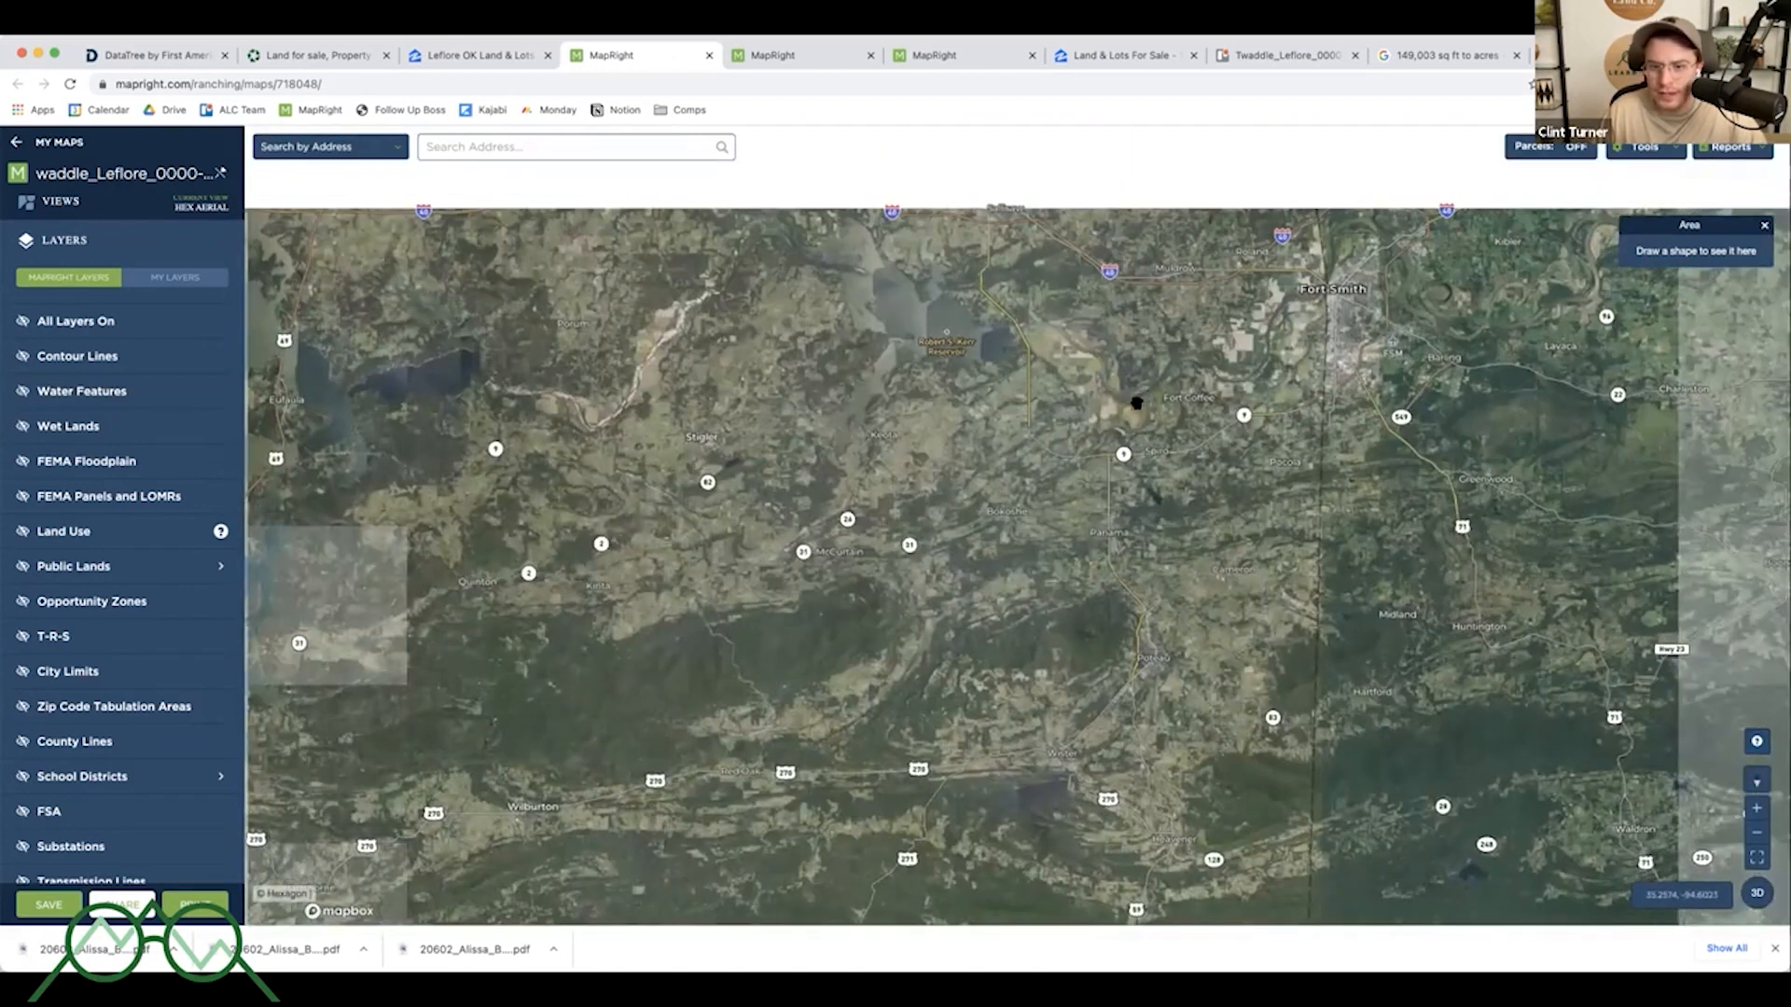
{"action": "scroll", "coordinate": [1145, 392], "scroll_direction": "up", "scroll_amount": 3}
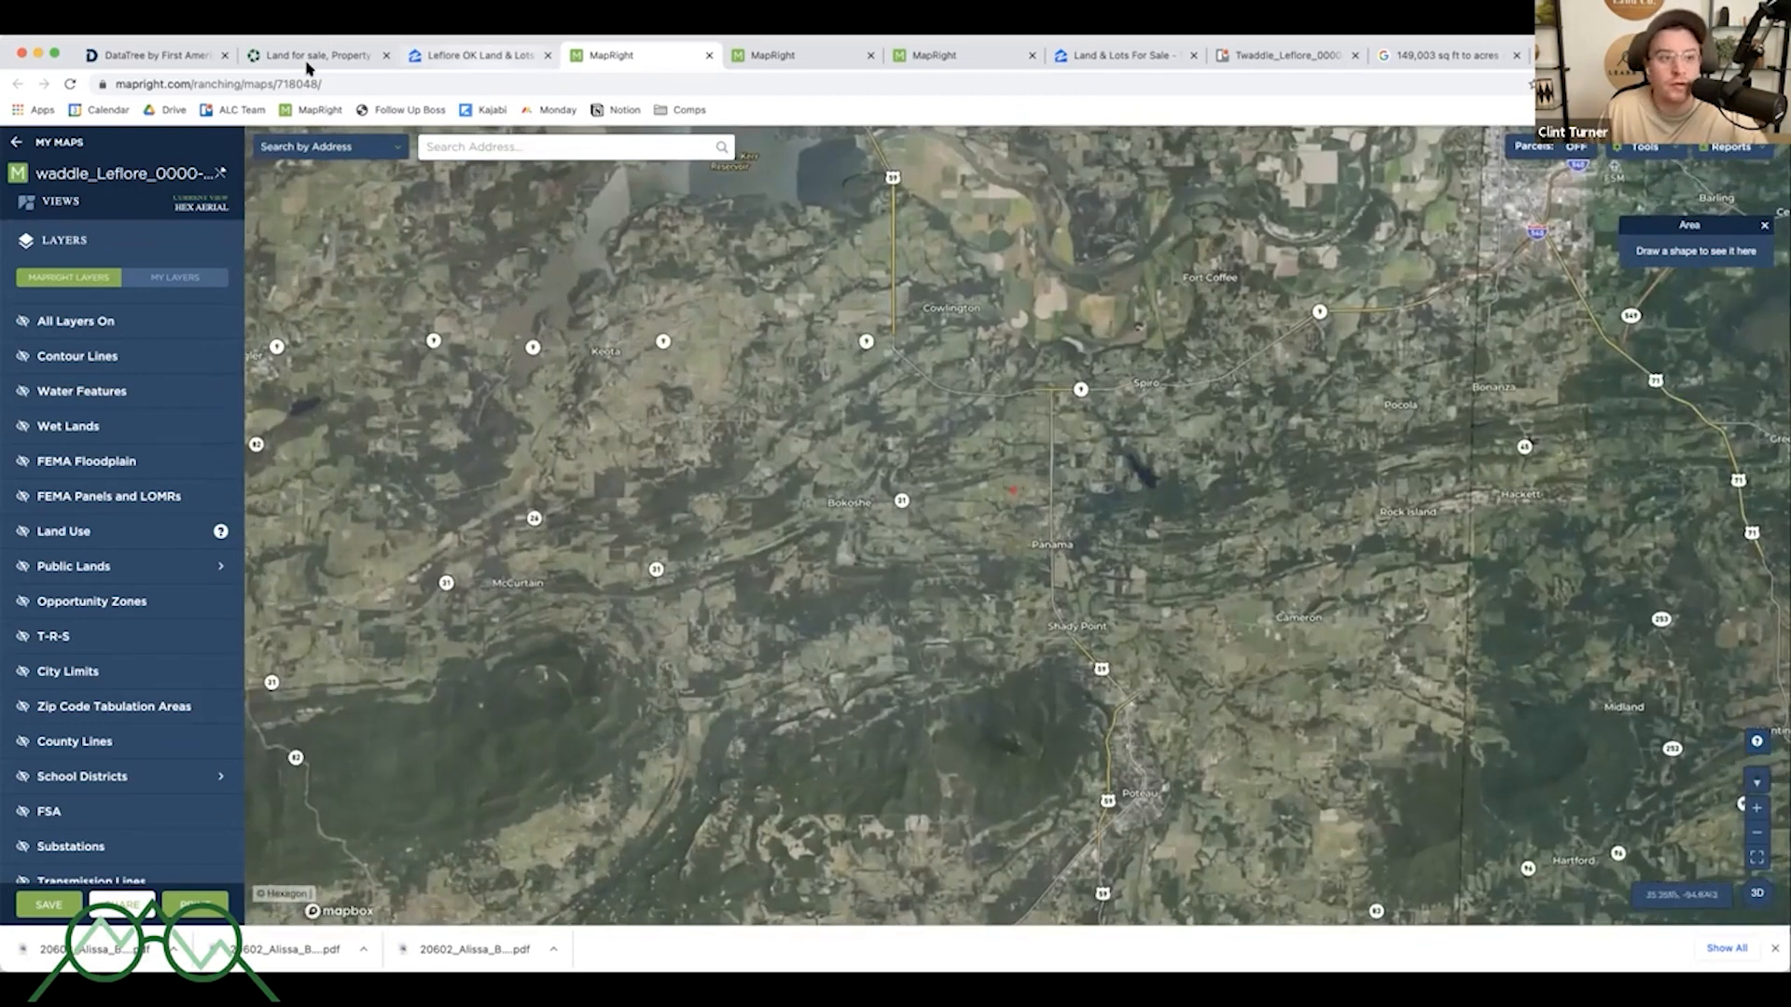
- Search land listings around Spiro, OK and zoom the map to the area near the parcel
{"action": "left_click", "coordinate": [308, 60]}
{"action": "left_click", "coordinate": [121, 271]}
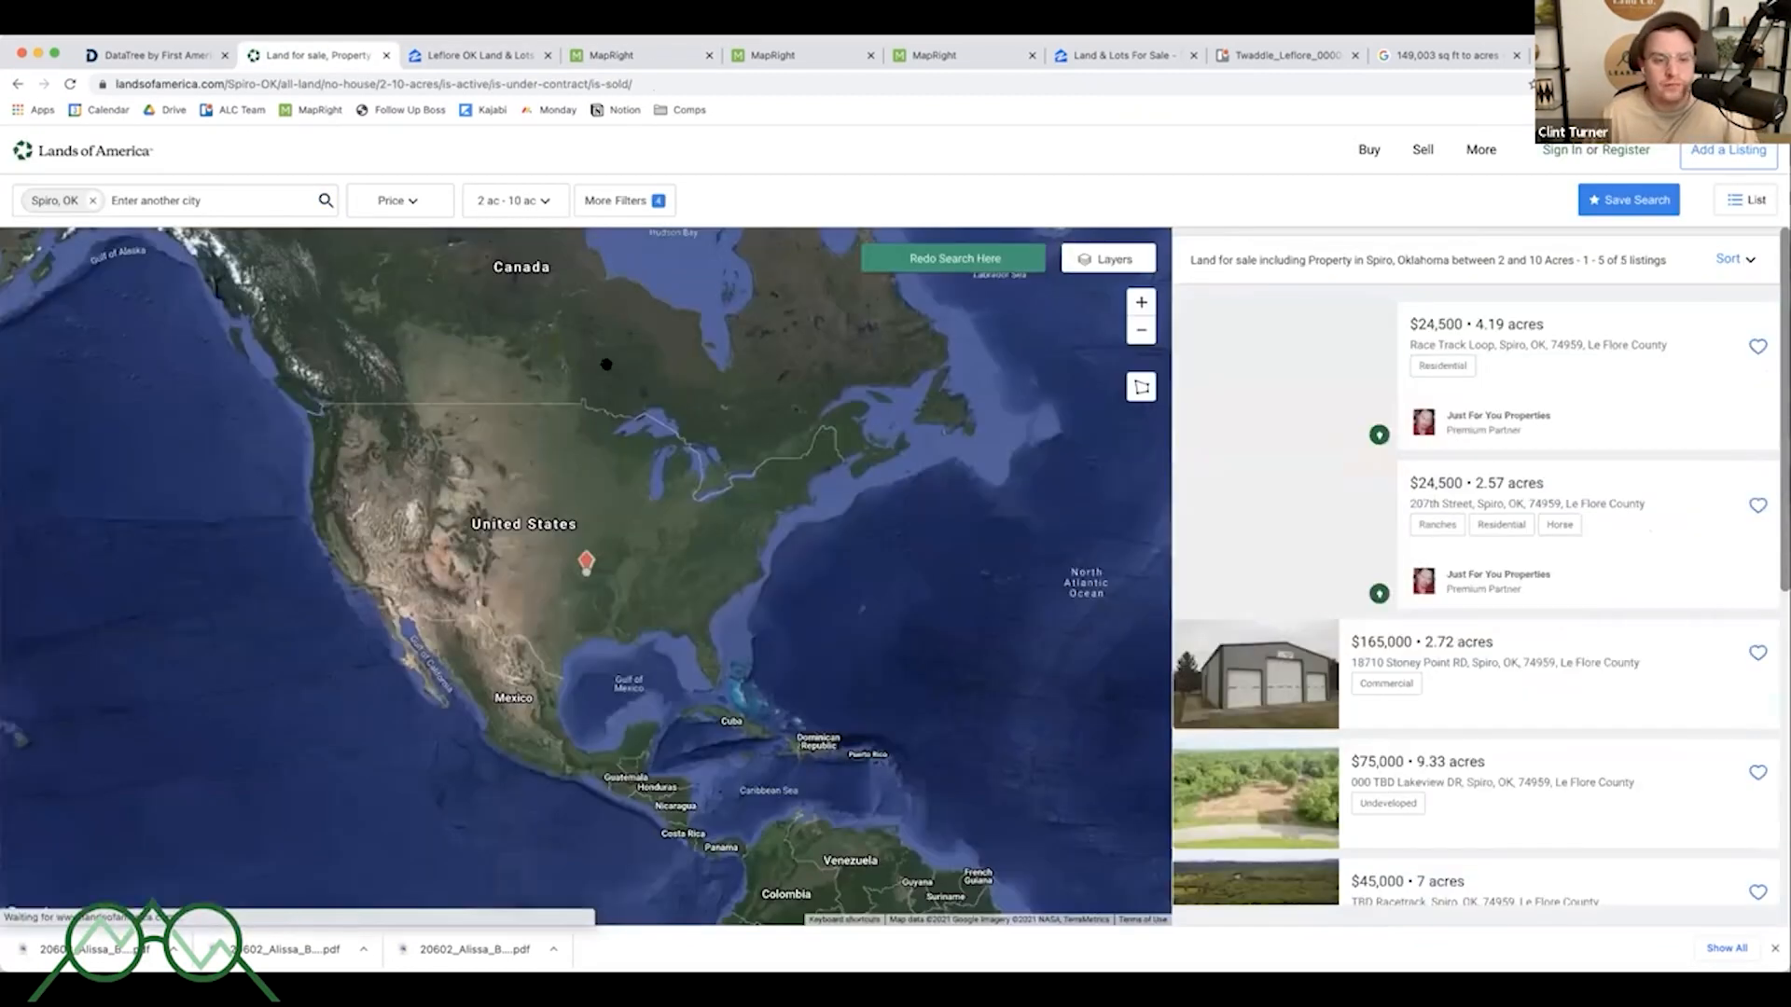
{"action": "scroll", "coordinate": [571, 585], "scroll_direction": "up", "scroll_amount": 6}
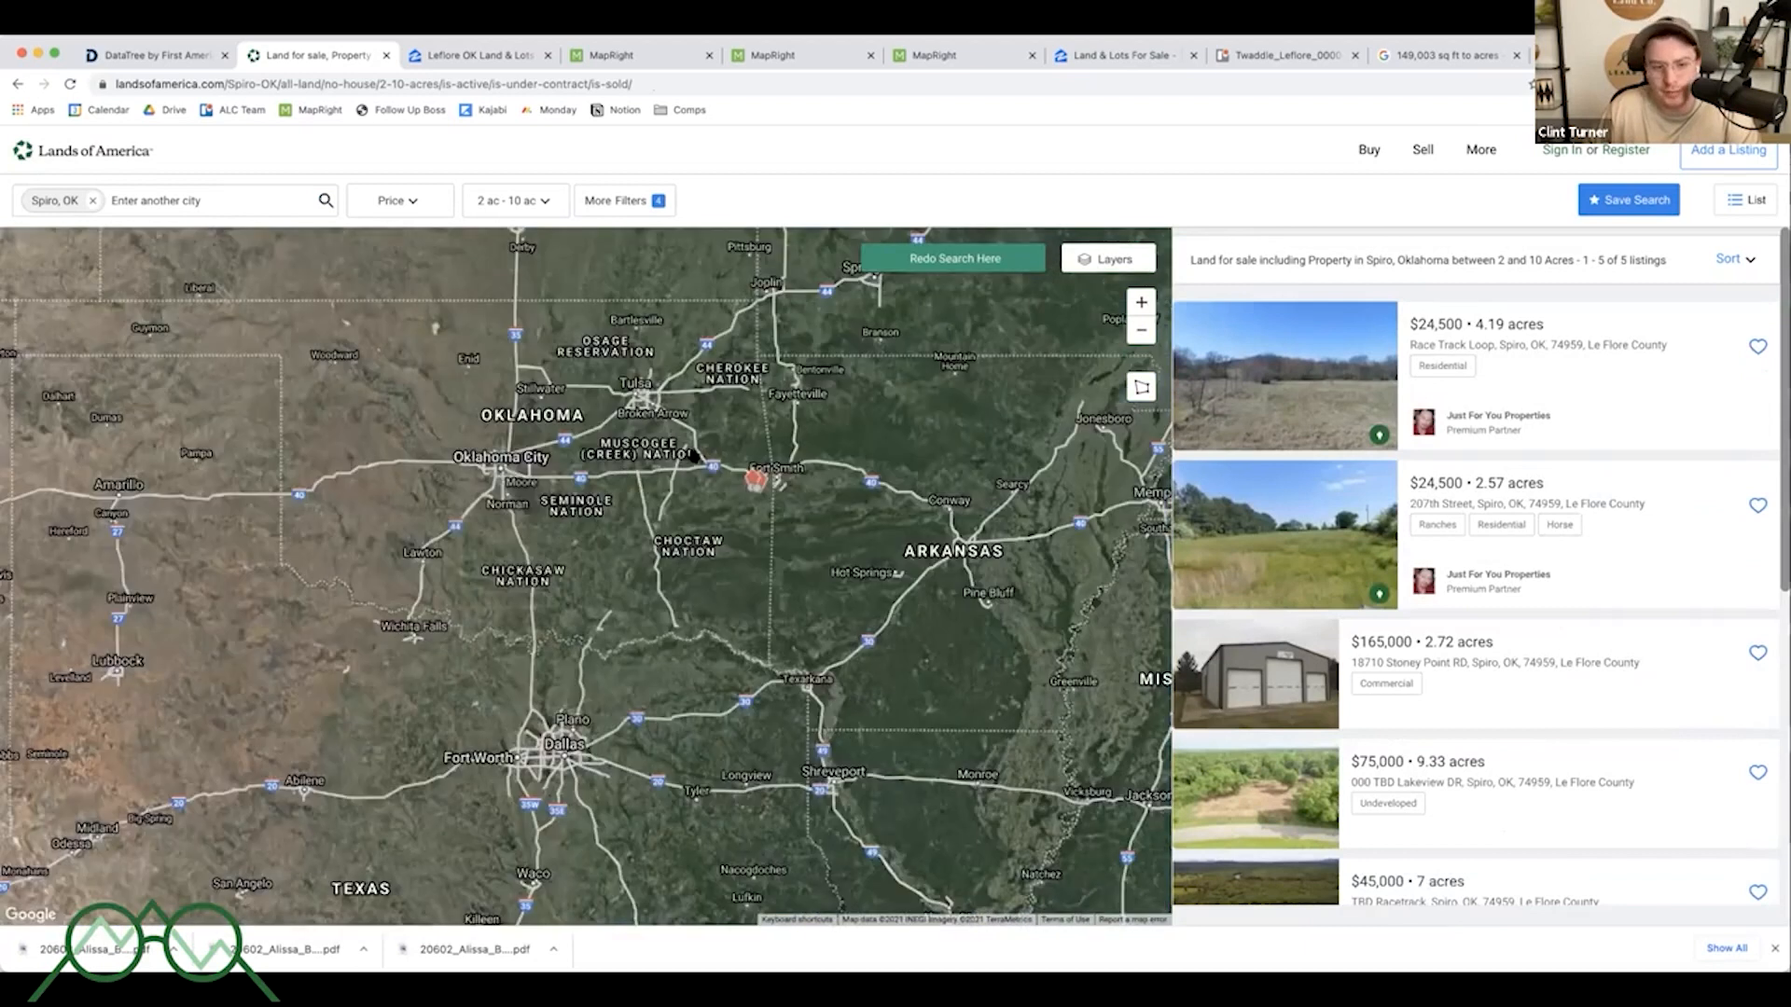
{"action": "scroll", "coordinate": [580, 574], "scroll_direction": "down", "scroll_amount": 2}
{"action": "scroll", "coordinate": [692, 466], "scroll_direction": "up", "scroll_amount": 4}
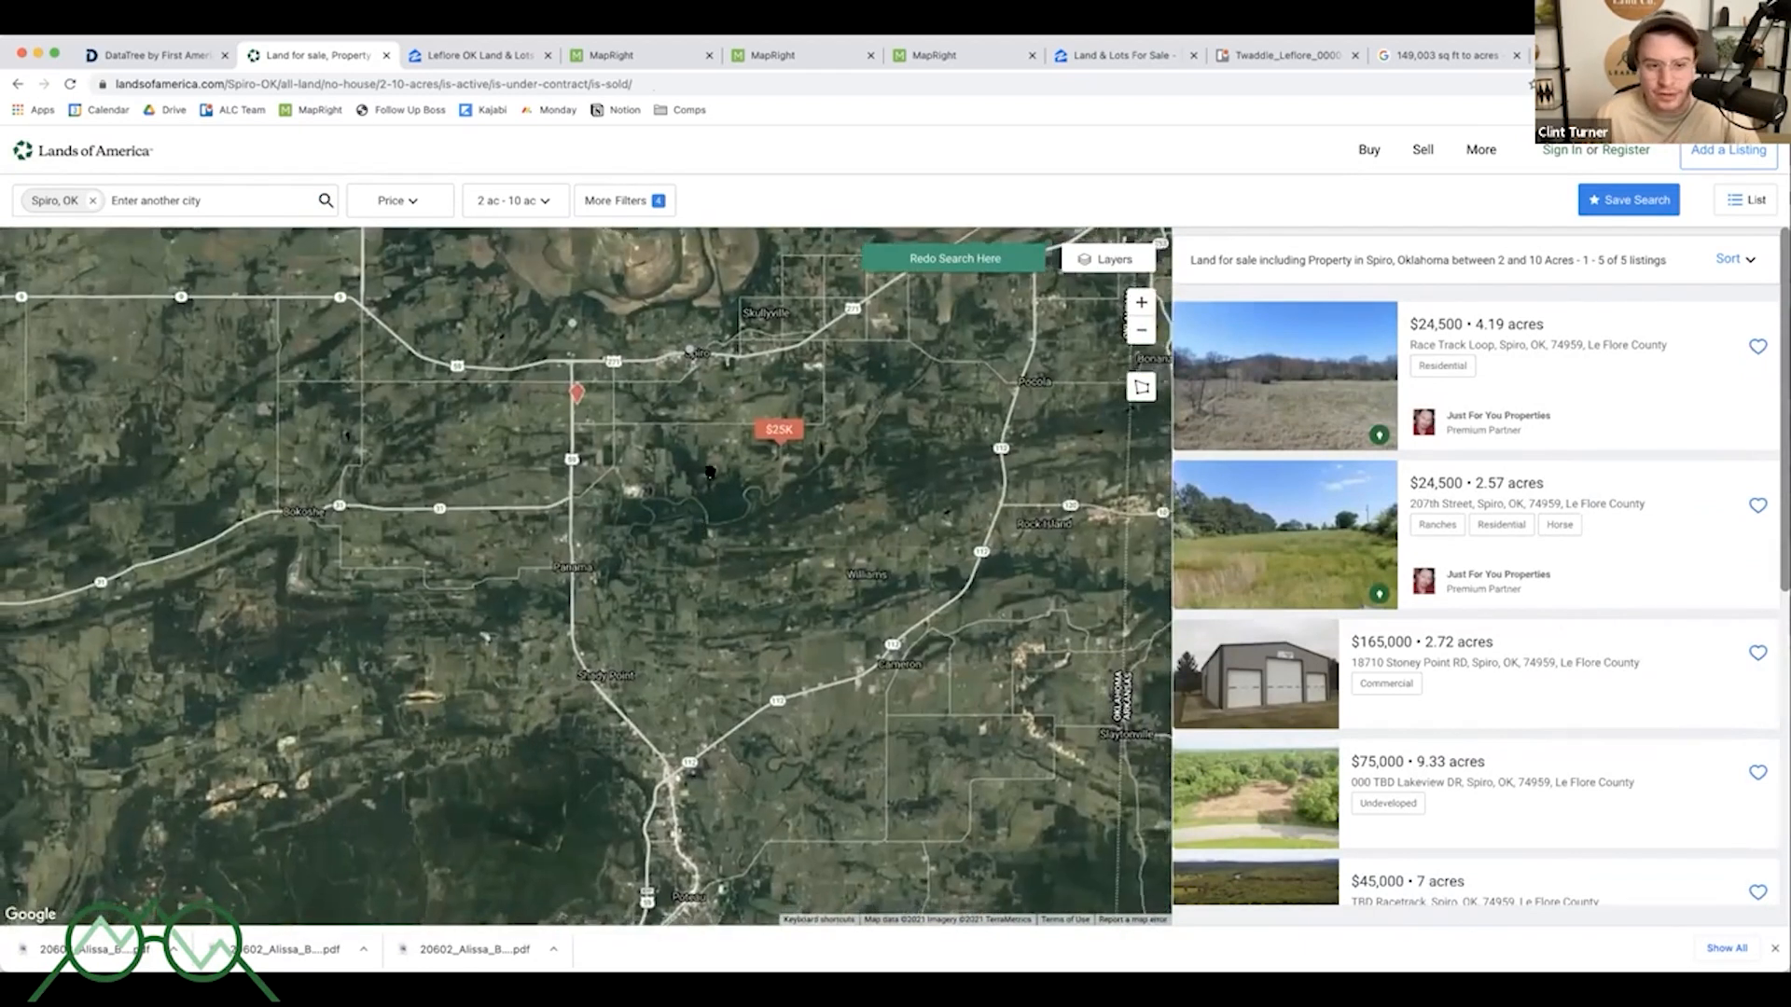
{"action": "left_click_drag", "start_coordinate": [689, 484], "coordinate": [735, 463]}
{"action": "left_click_drag", "start_coordinate": [618, 542], "coordinate": [661, 538]}
{"action": "scroll", "coordinate": [633, 547], "scroll_direction": "up", "scroll_amount": 4}
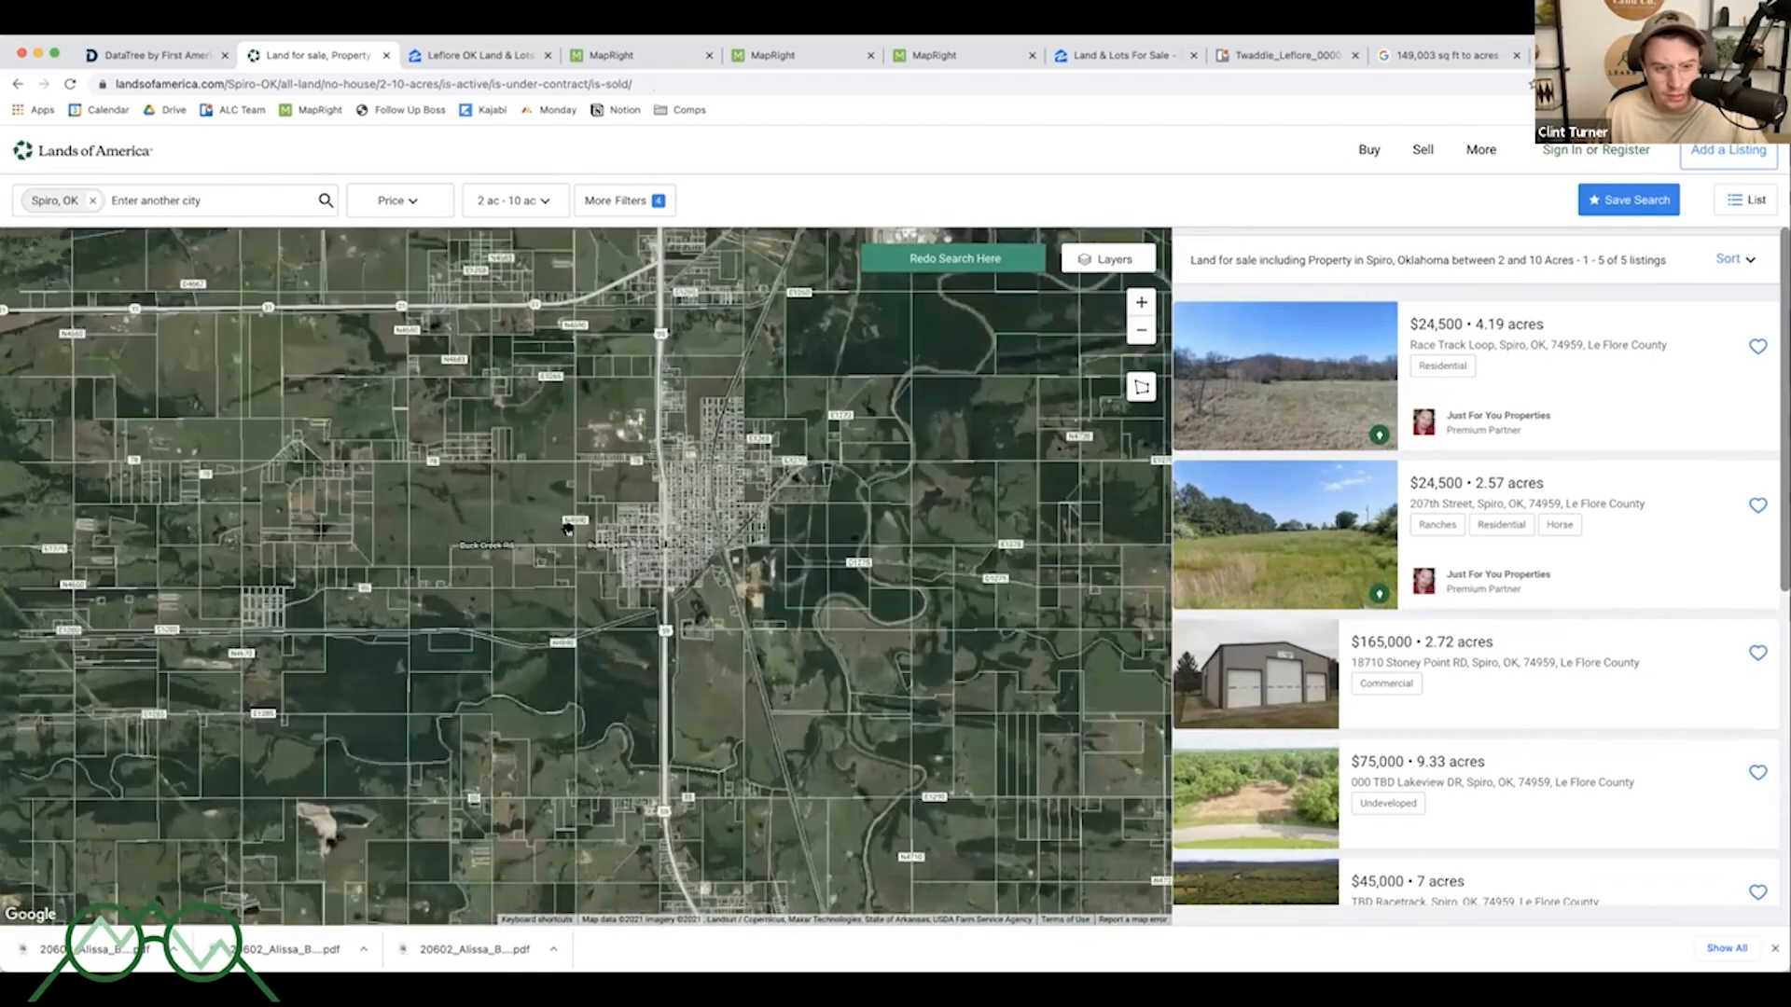
{"action": "left_click_drag", "start_coordinate": [567, 529], "coordinate": [898, 526]}
{"action": "left_click_drag", "start_coordinate": [901, 520], "coordinate": [879, 503]}
- Compare the parcel's location on the MapRight map with the listings map, zooming in near Coal Creek
{"action": "left_click", "coordinate": [627, 54]}
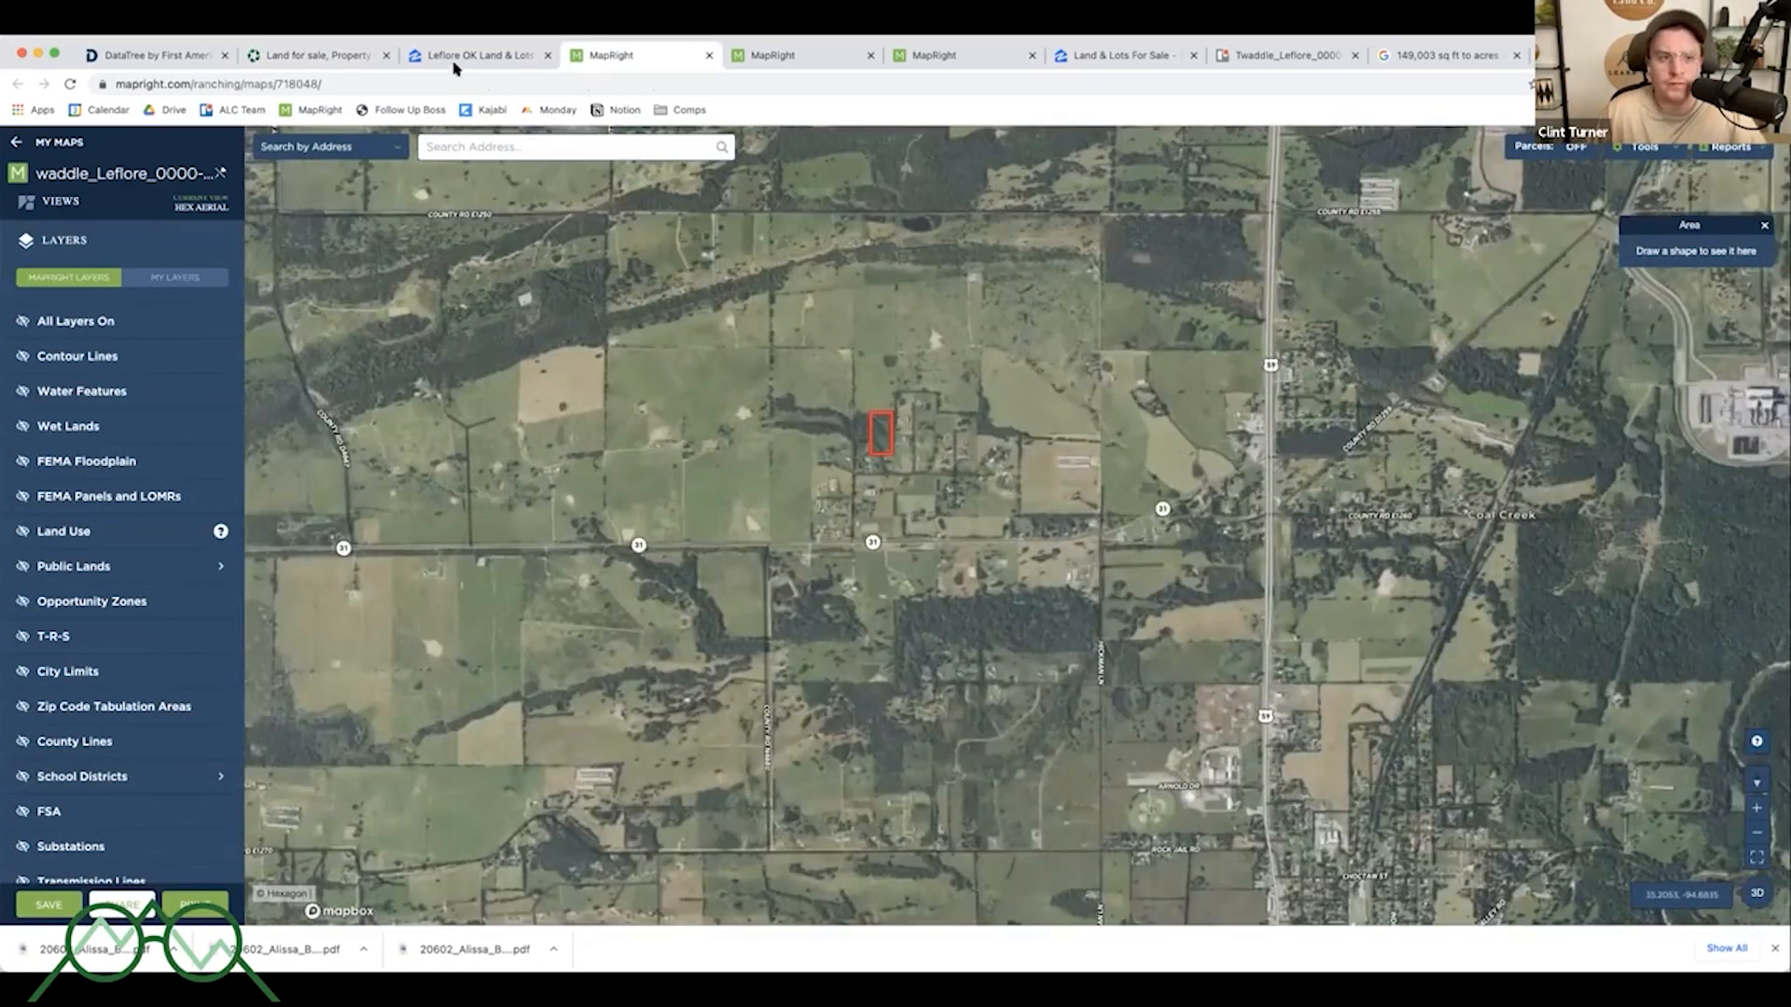
{"action": "left_click", "coordinate": [475, 64]}
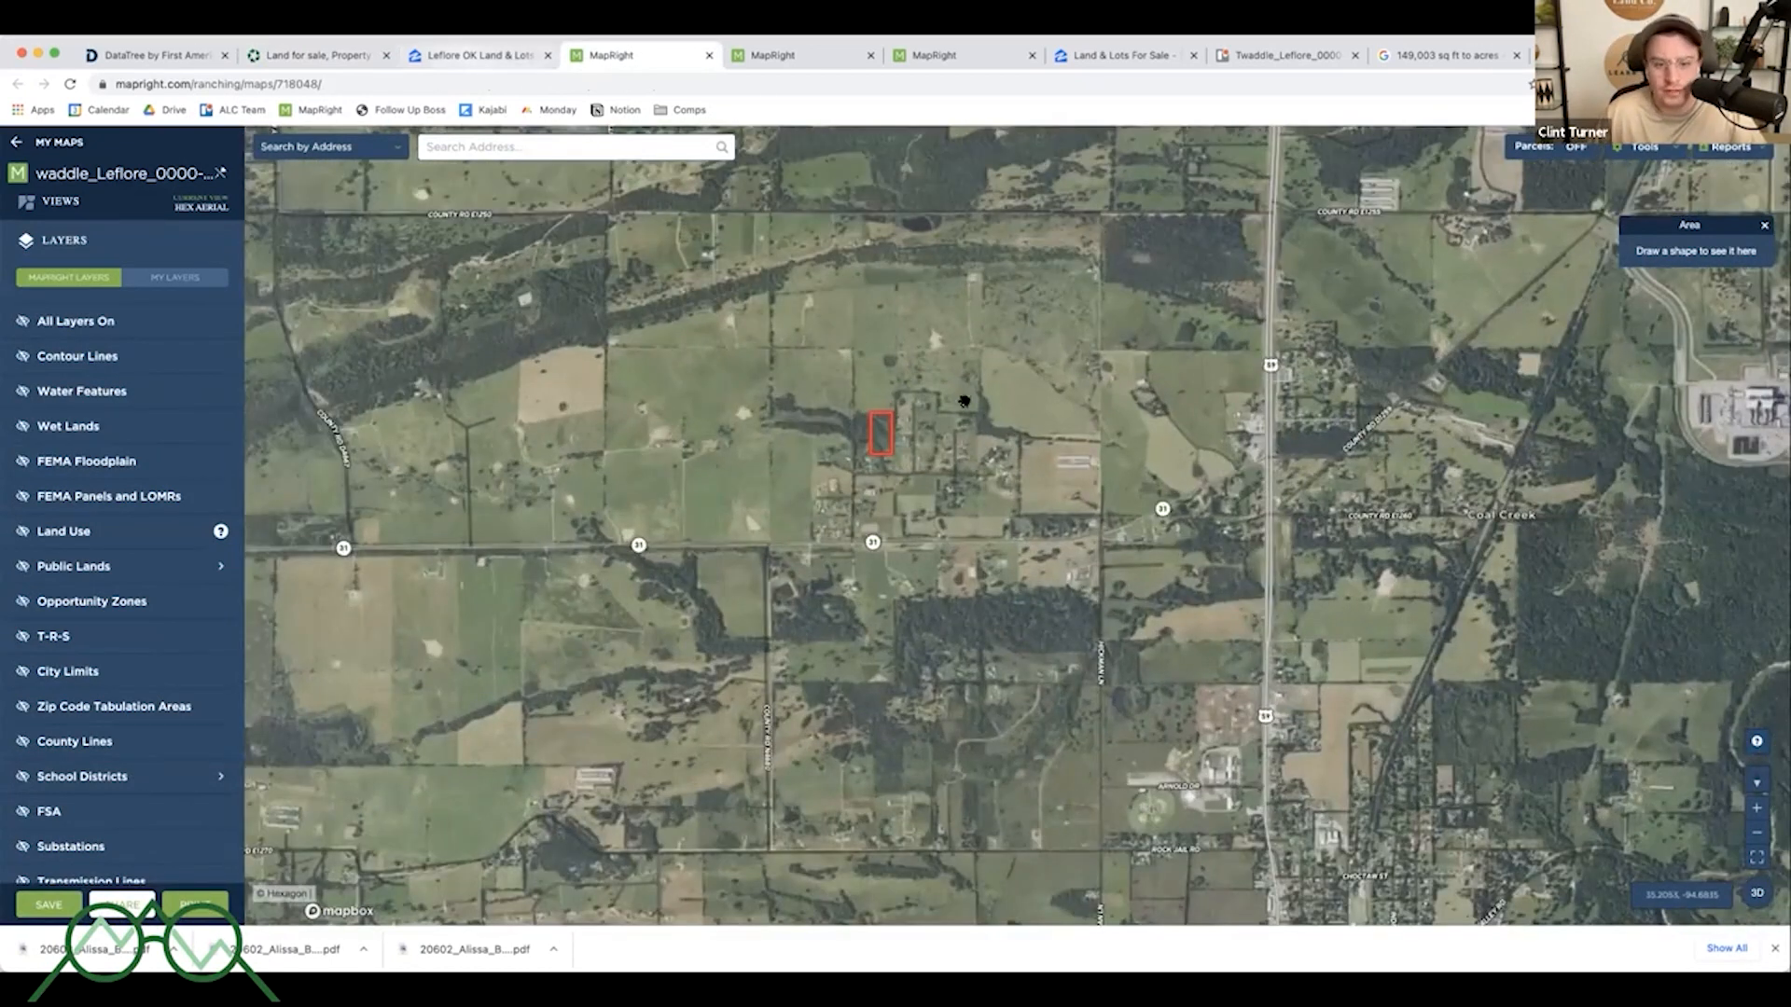
{"action": "left_click", "coordinate": [326, 56]}
{"action": "left_click_drag", "start_coordinate": [1050, 472], "coordinate": [1059, 496]}
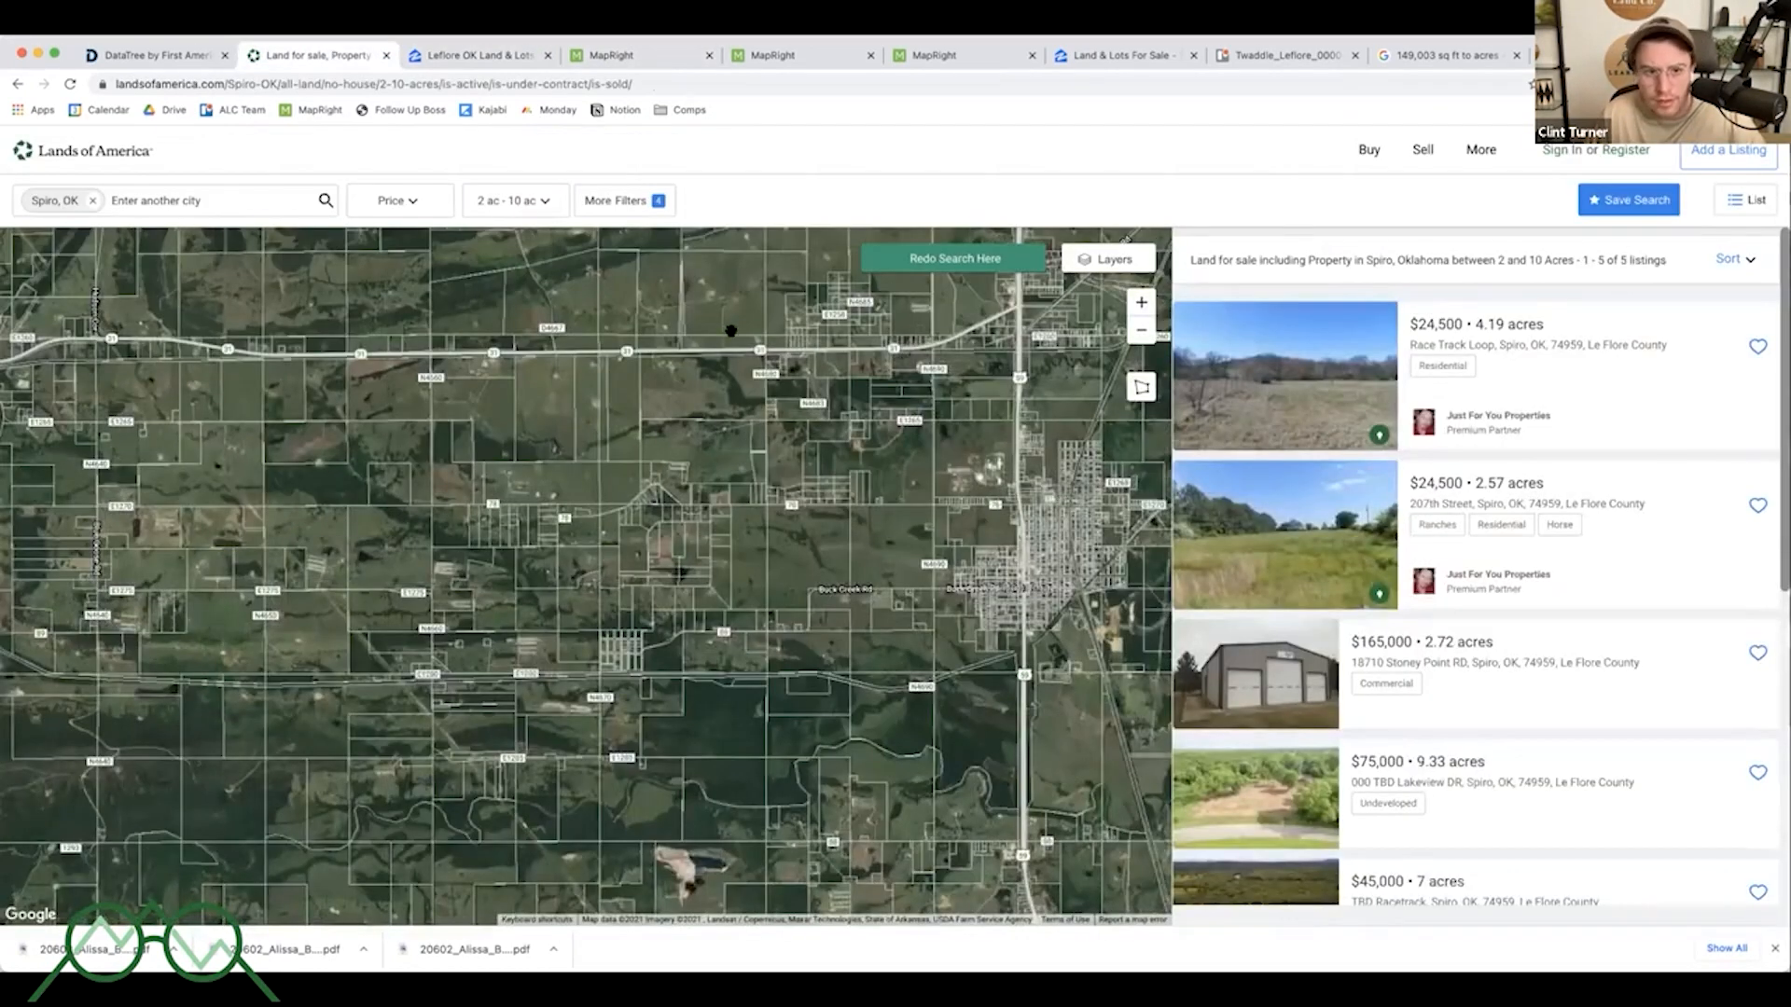
{"action": "scroll", "coordinate": [815, 376], "scroll_direction": "up", "scroll_amount": 2}
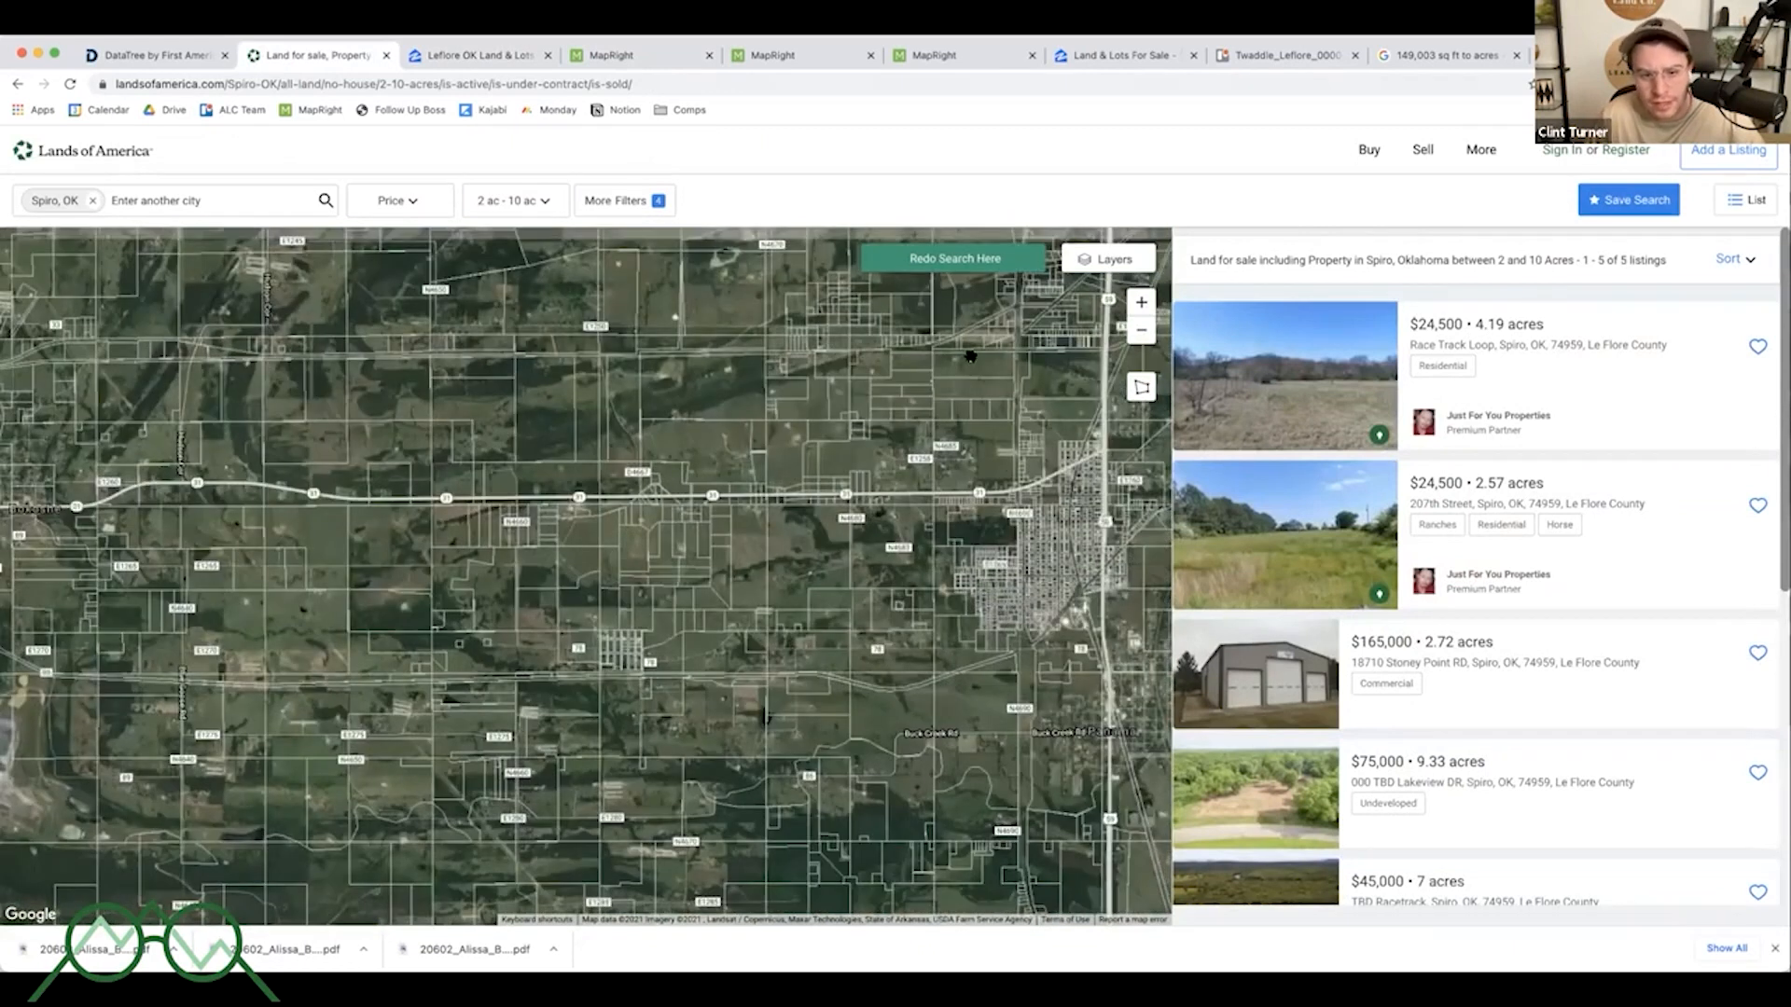
{"action": "scroll", "coordinate": [918, 386], "scroll_direction": "up", "scroll_amount": 2}
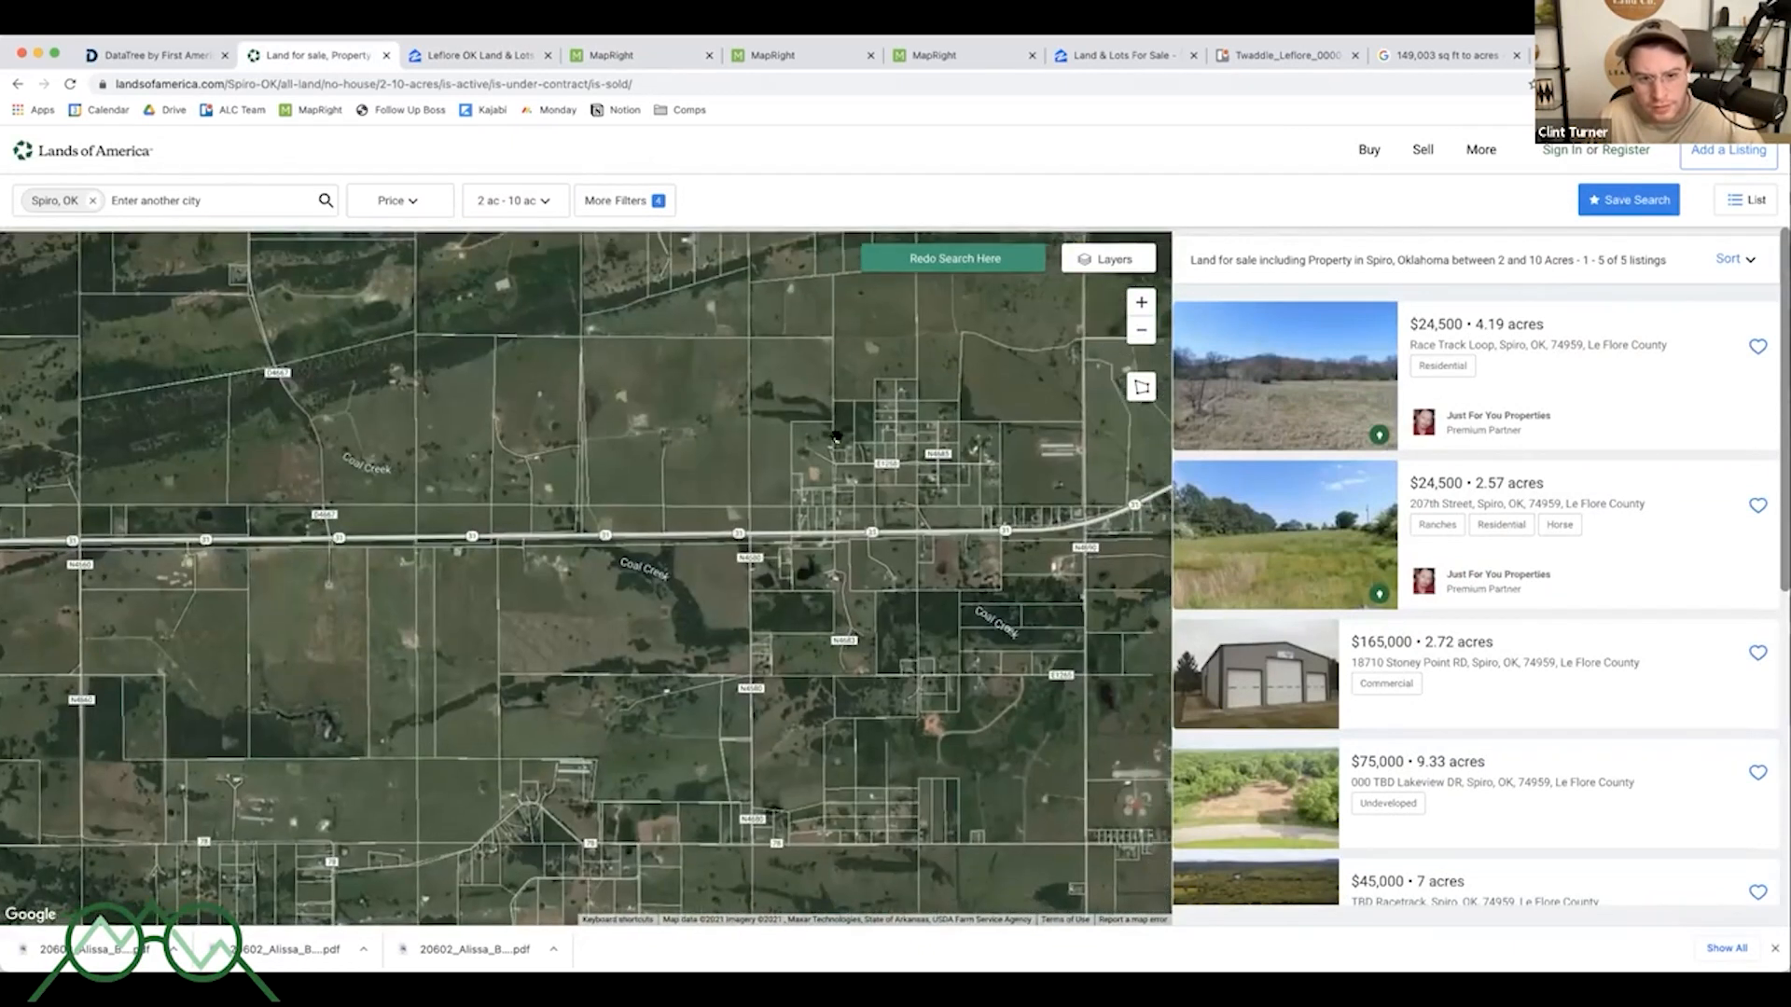
{"action": "left_click_drag", "start_coordinate": [831, 407], "coordinate": [671, 497]}
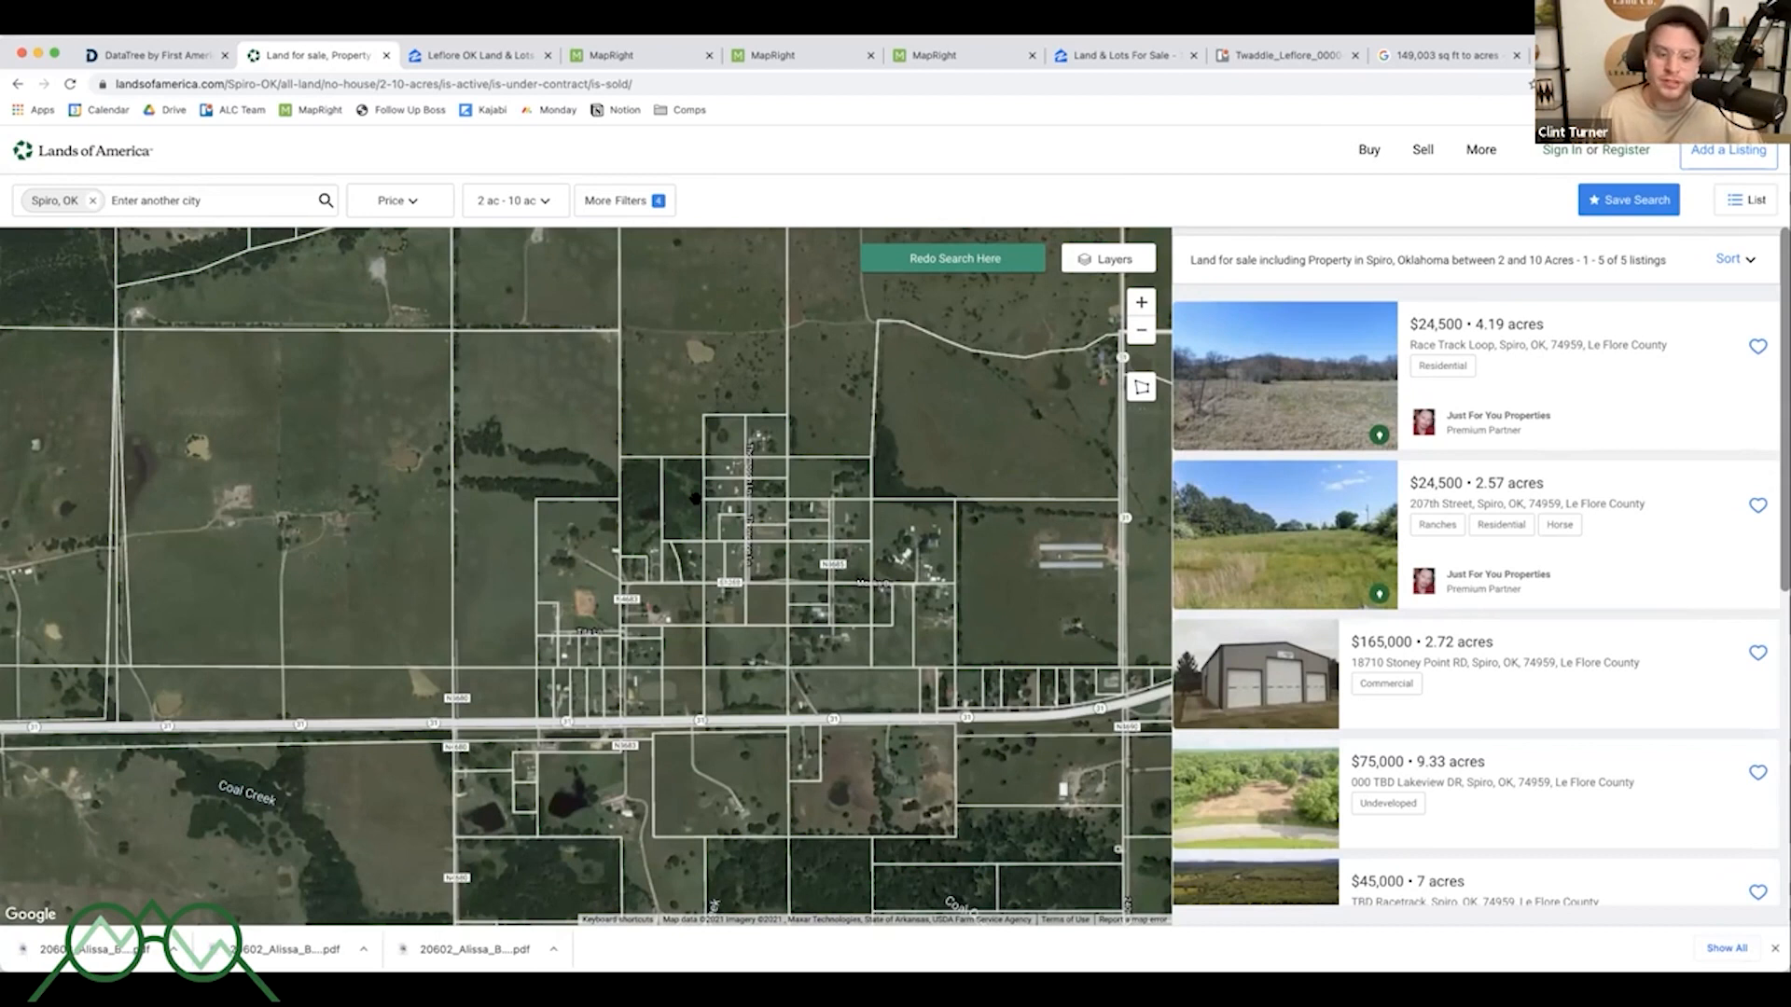
- Redo the search for the current map area and open the $45K, 7-acre listing on Highway 31
{"action": "left_click", "coordinate": [905, 259]}
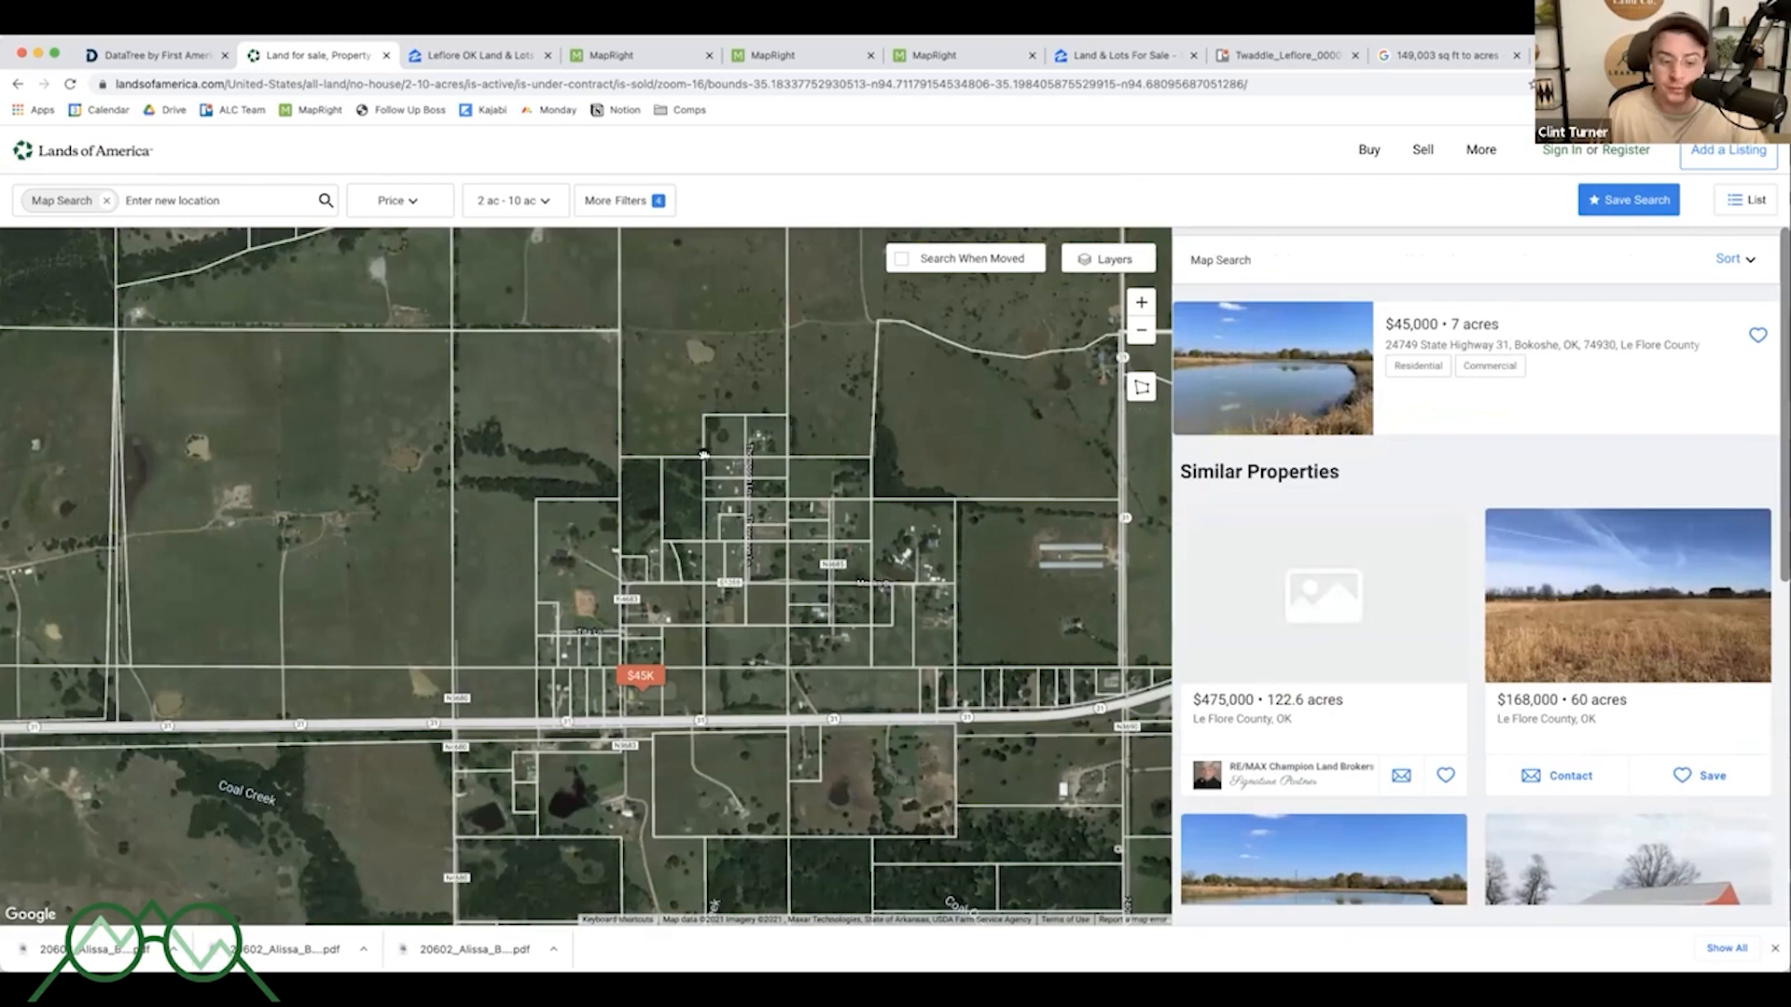
{"action": "left_click", "coordinate": [641, 679]}
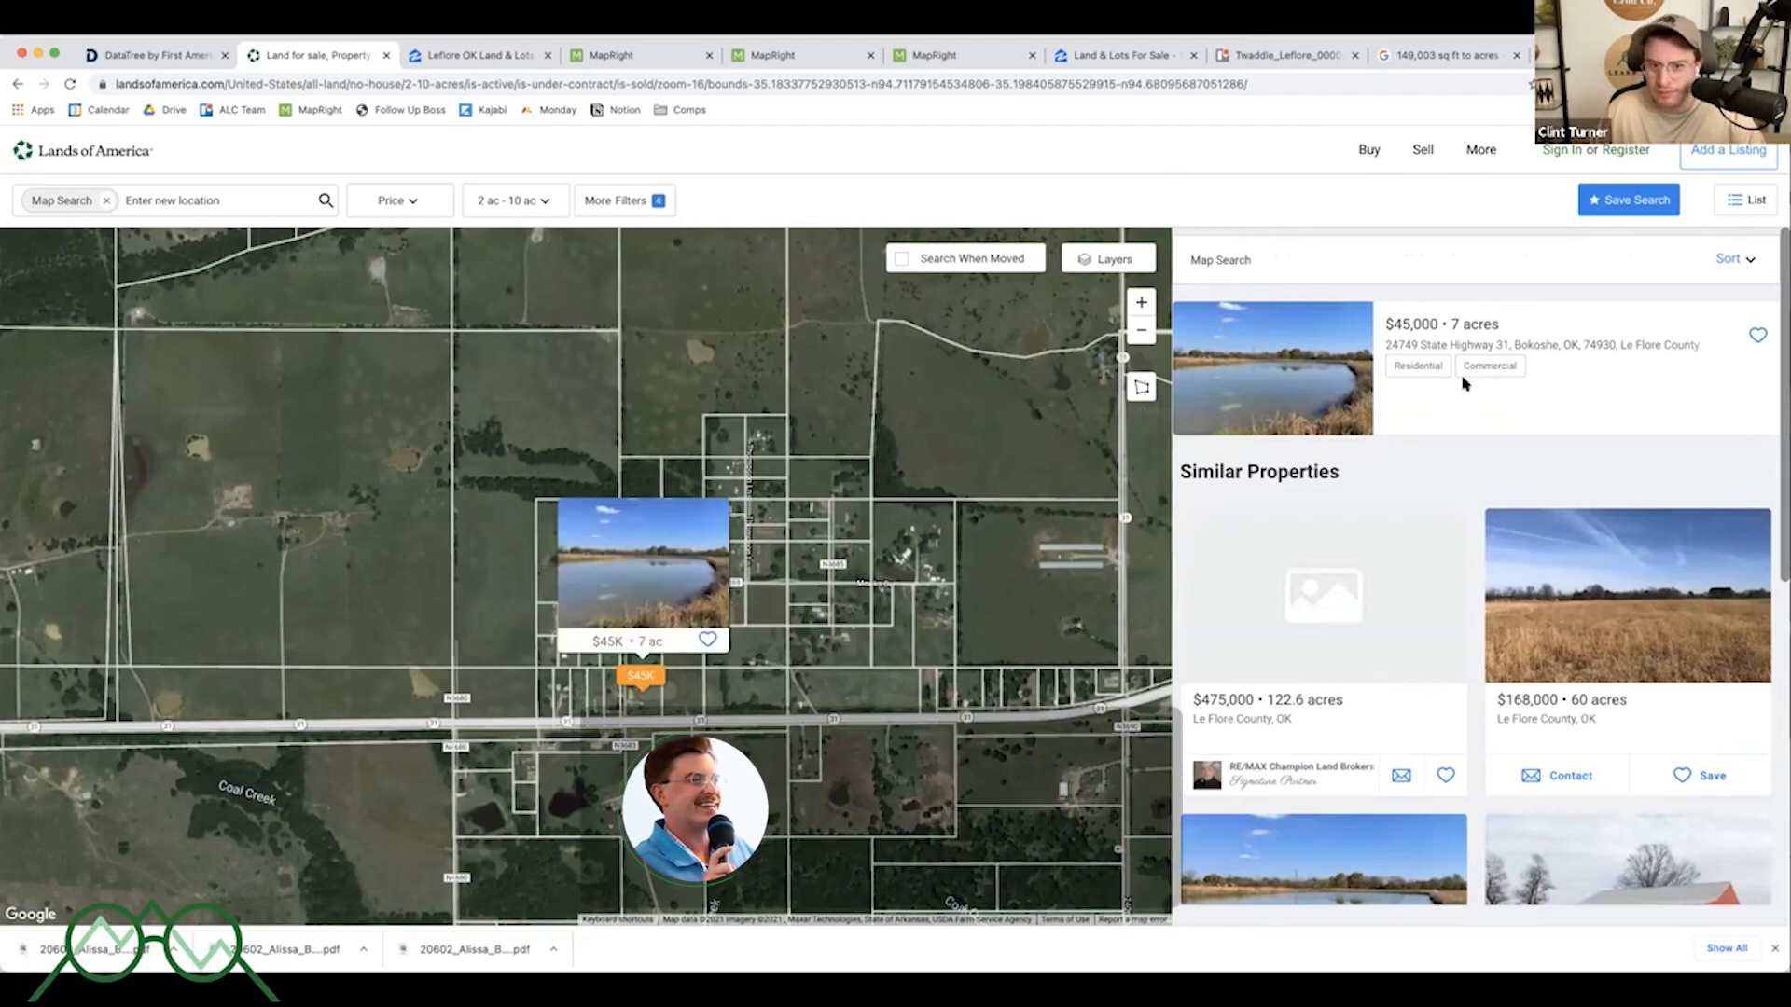
{"action": "left_click", "coordinate": [634, 634]}
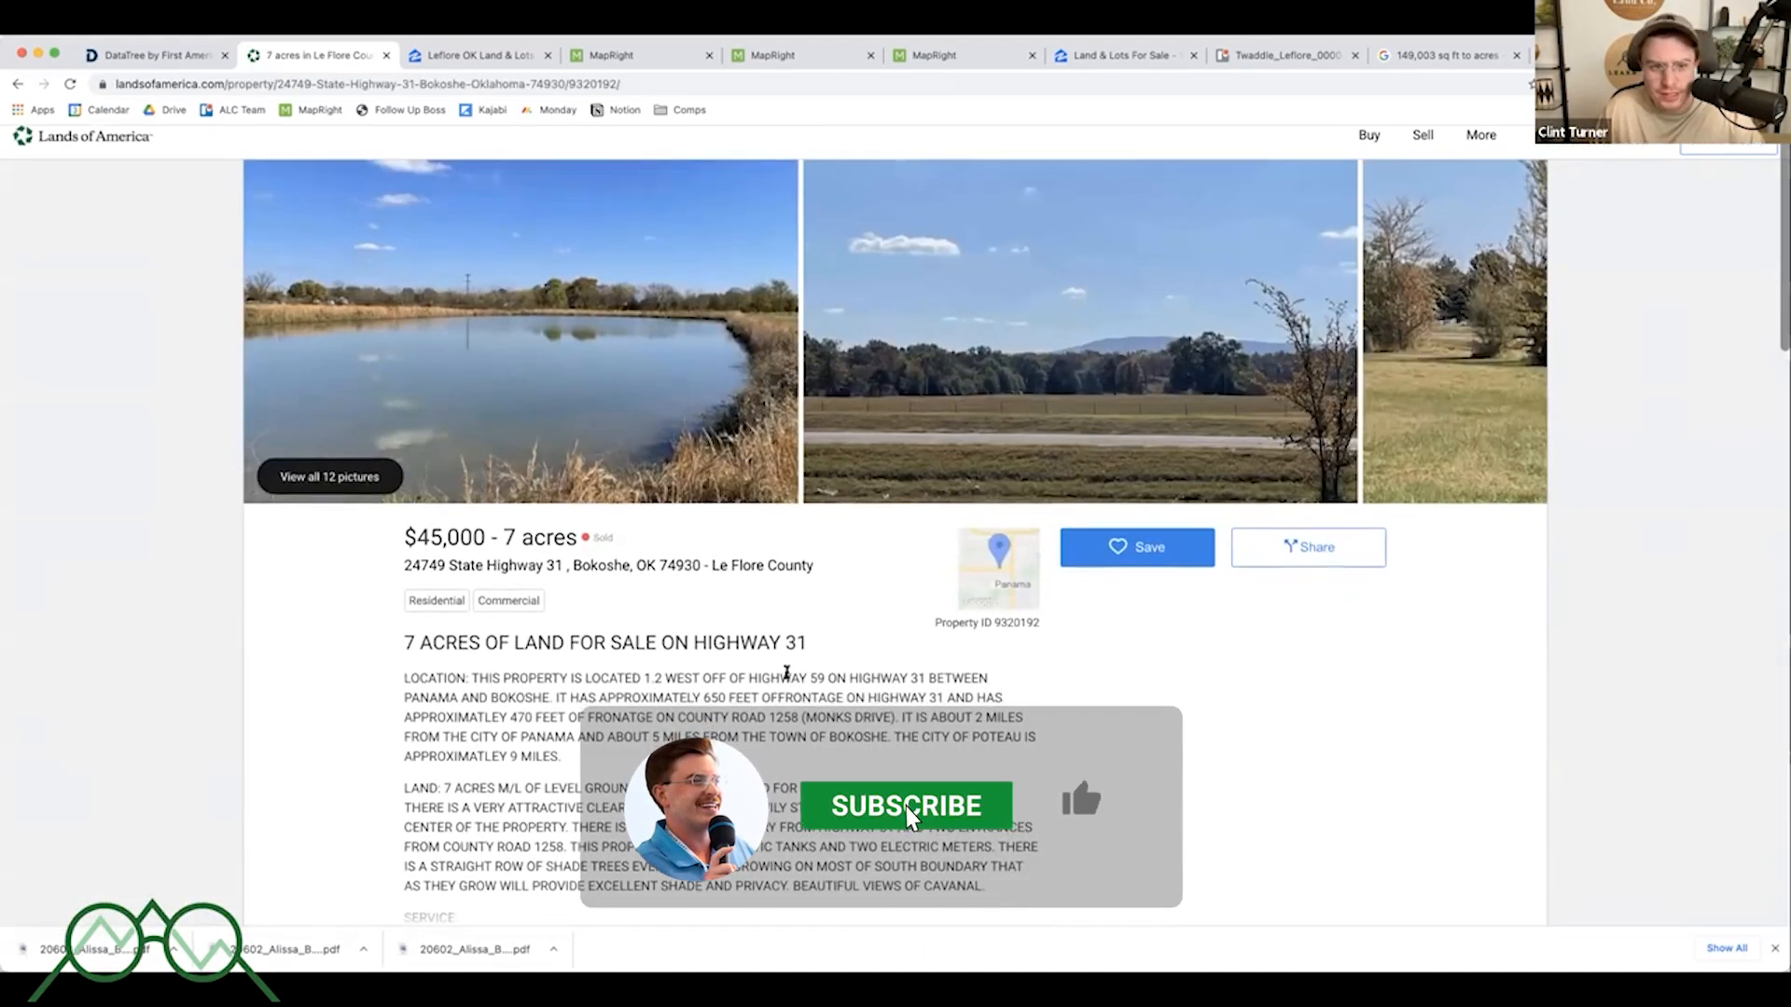
- Scroll through the listing's description, details and map
{"action": "scroll", "coordinate": [788, 676], "scroll_direction": "down", "scroll_amount": 8}
{"action": "scroll", "coordinate": [808, 654], "scroll_direction": "down", "scroll_amount": 3}
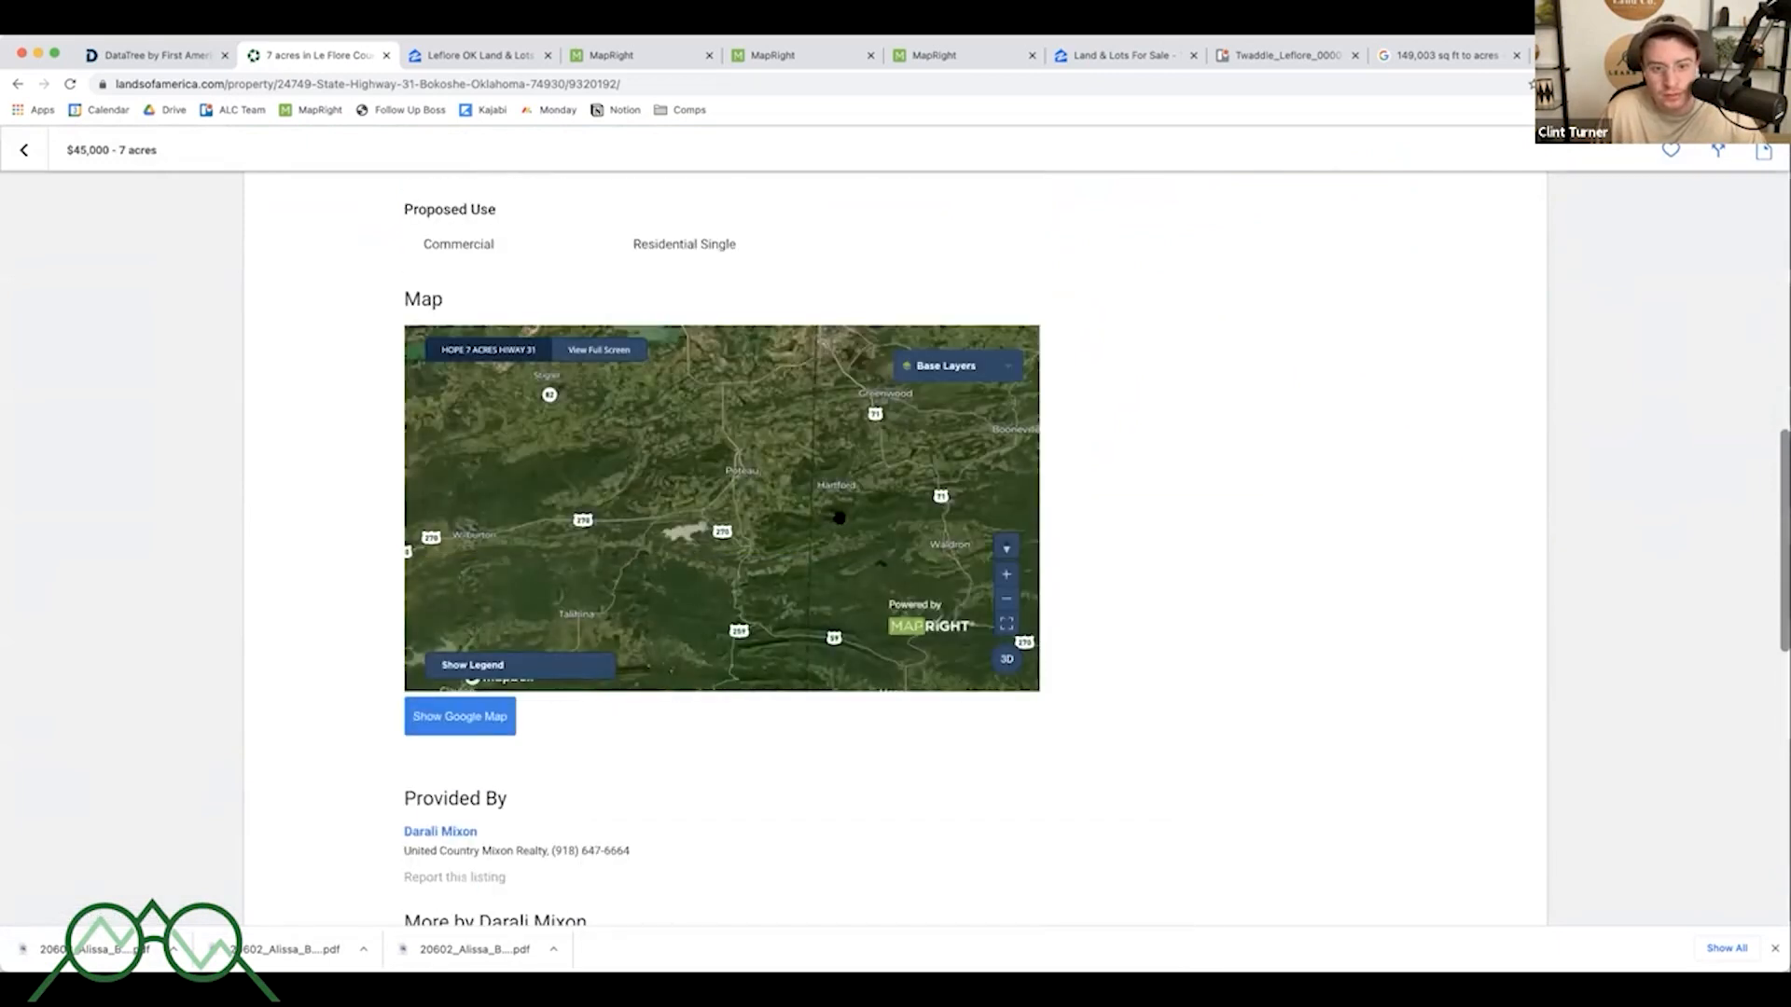
{"action": "scroll", "coordinate": [1245, 563], "scroll_direction": "up", "scroll_amount": 15}
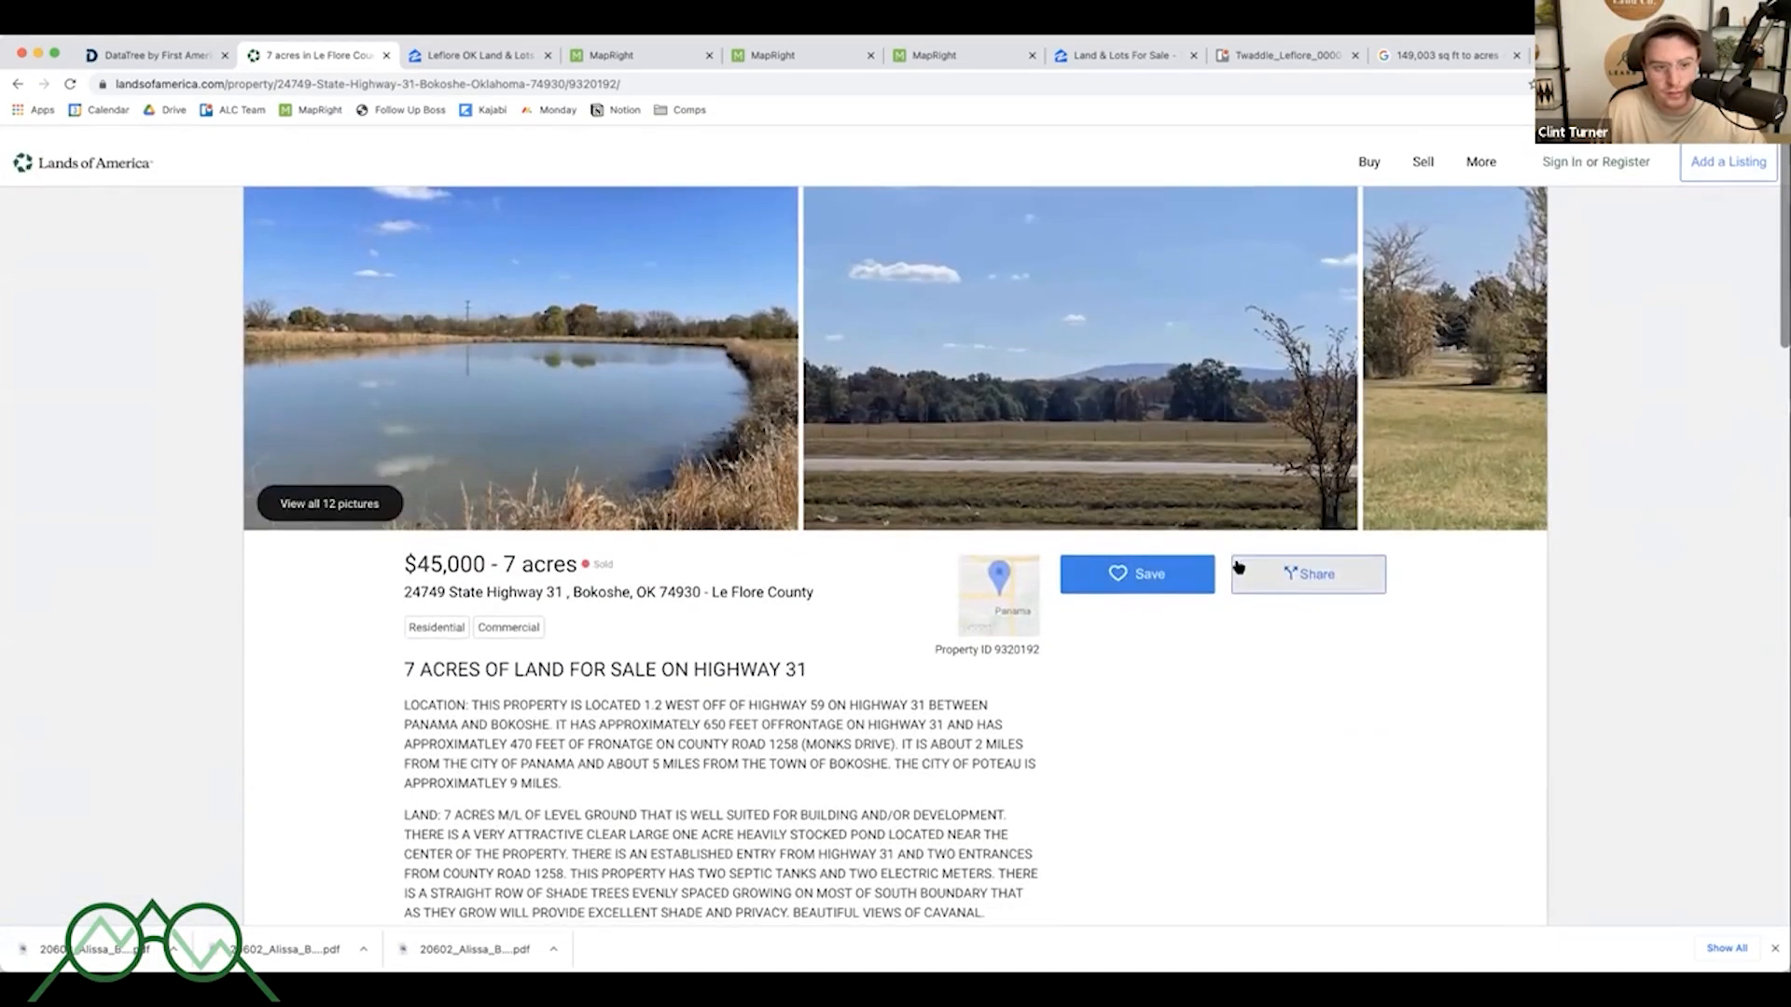
{"action": "scroll", "coordinate": [1238, 566], "scroll_direction": "down", "scroll_amount": 1}
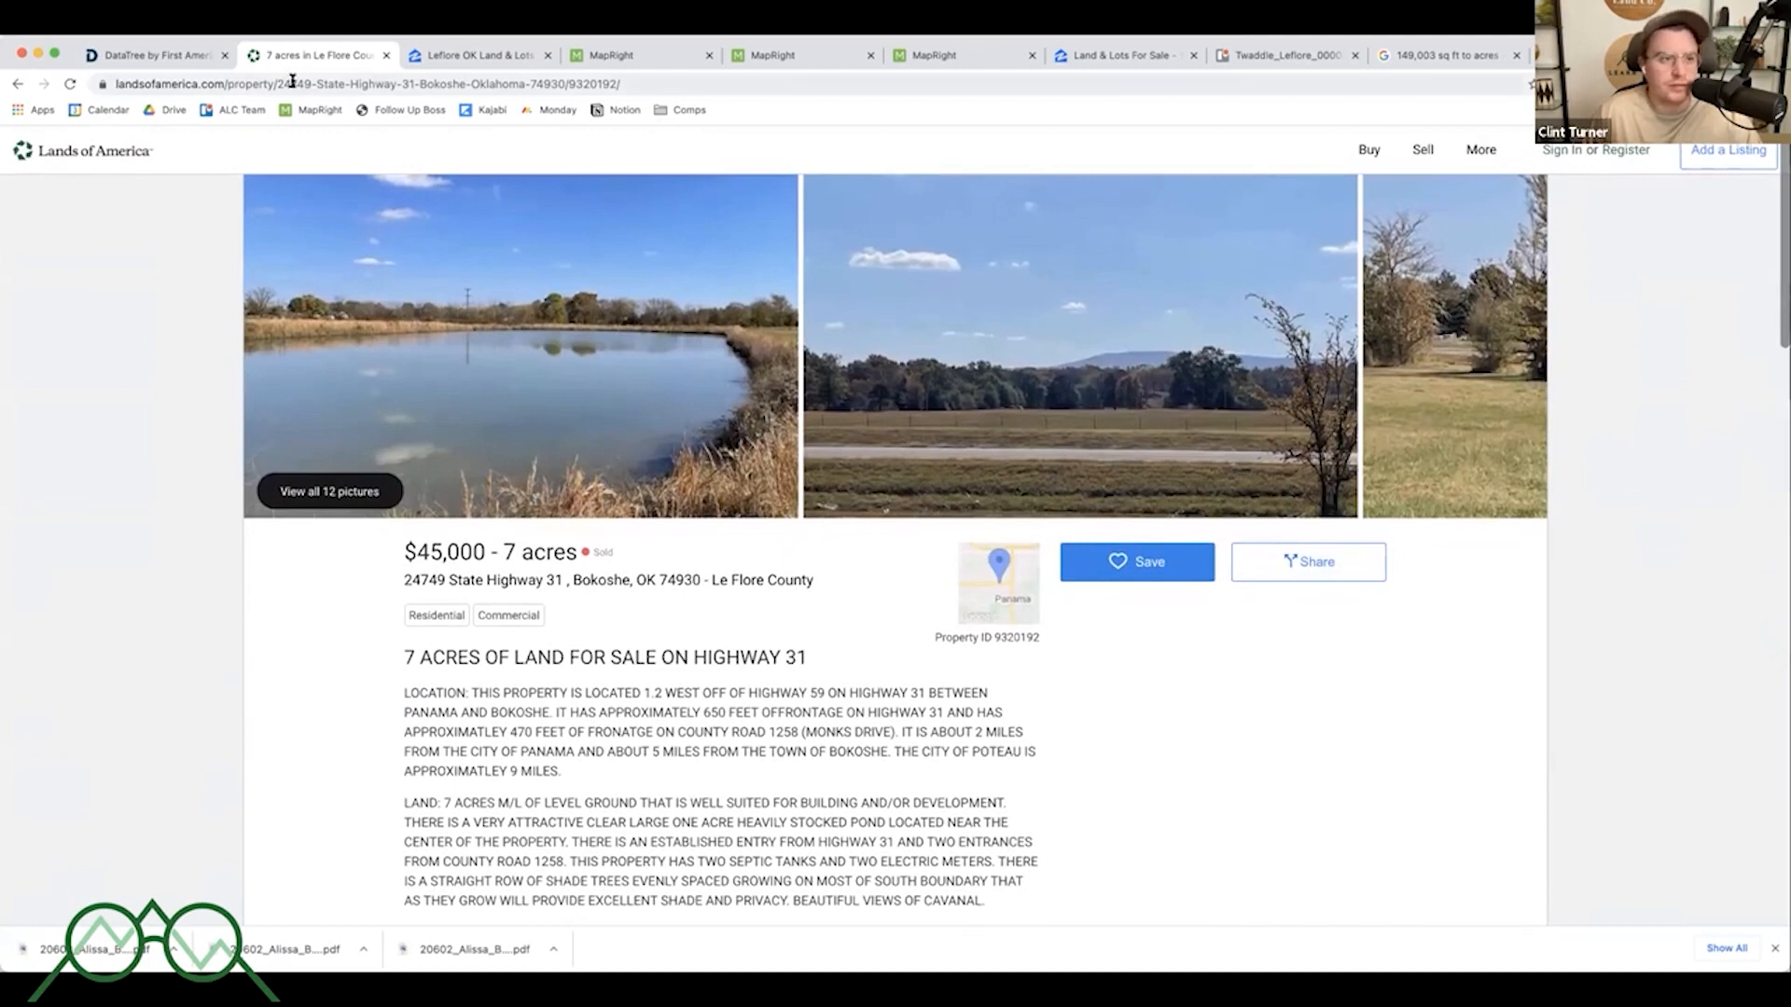
- Return to the DataTree sales comparables and zoom the comparables map
{"action": "left_click", "coordinate": [154, 55]}
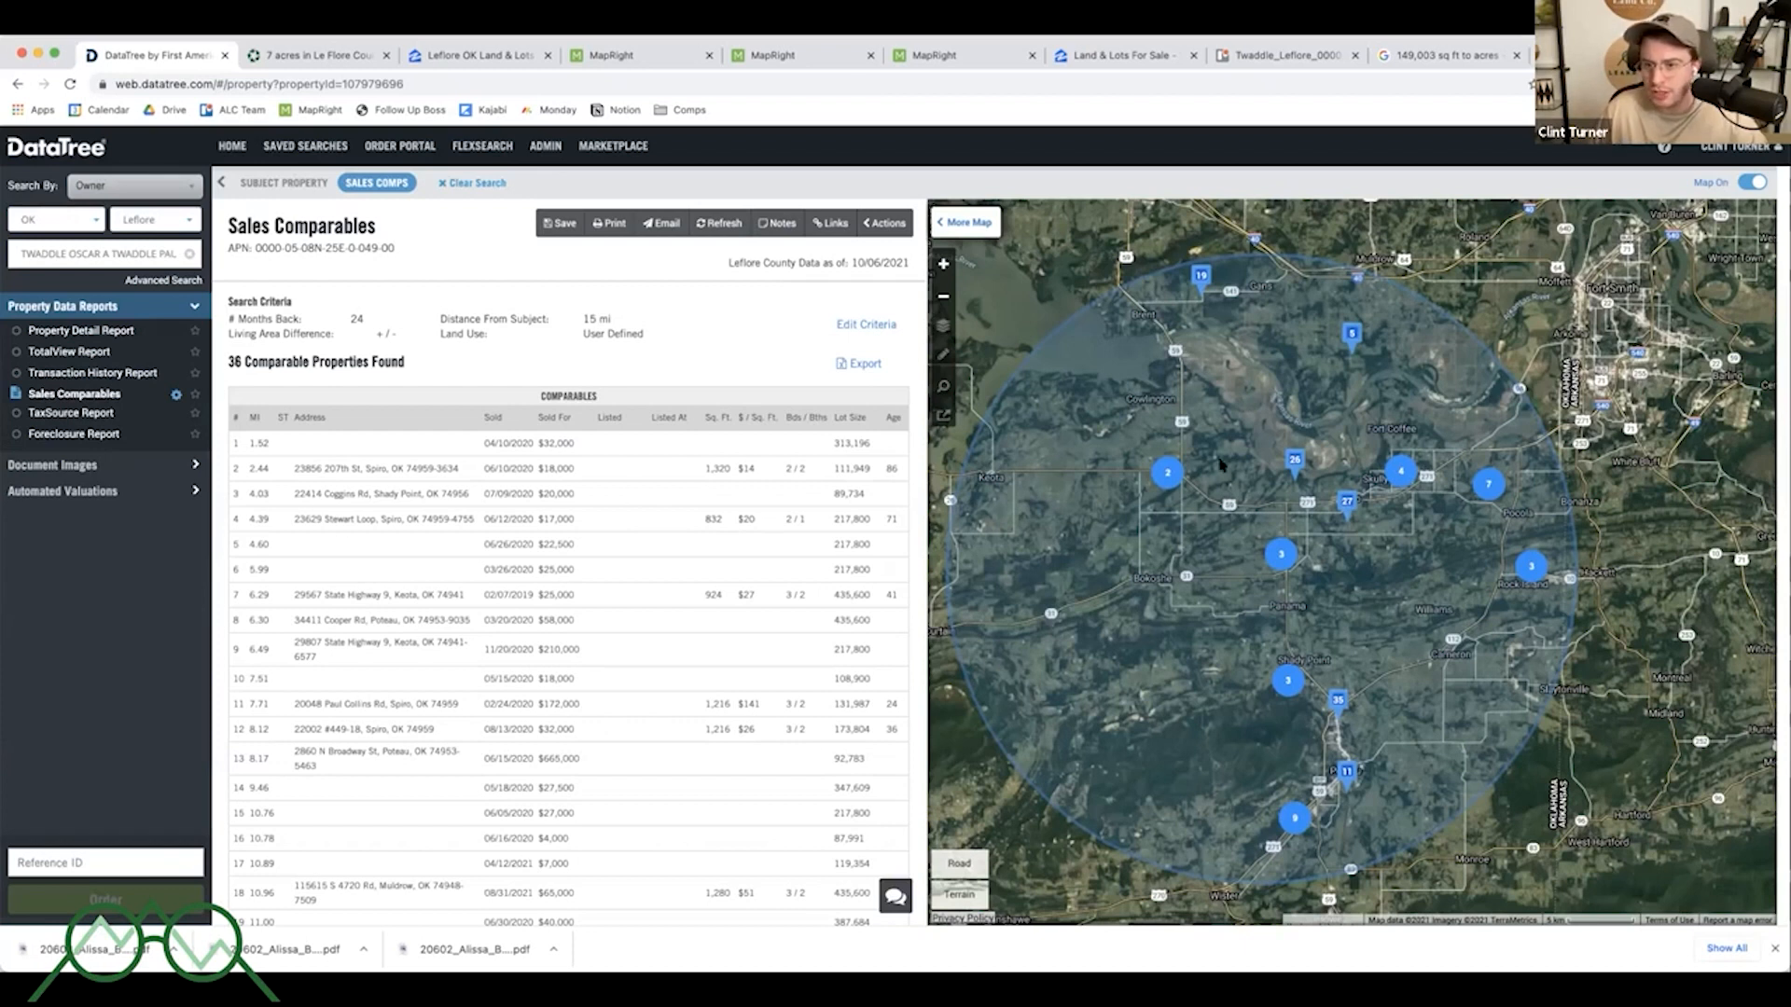
{"action": "scroll", "coordinate": [1288, 575], "scroll_direction": "up", "scroll_amount": 2}
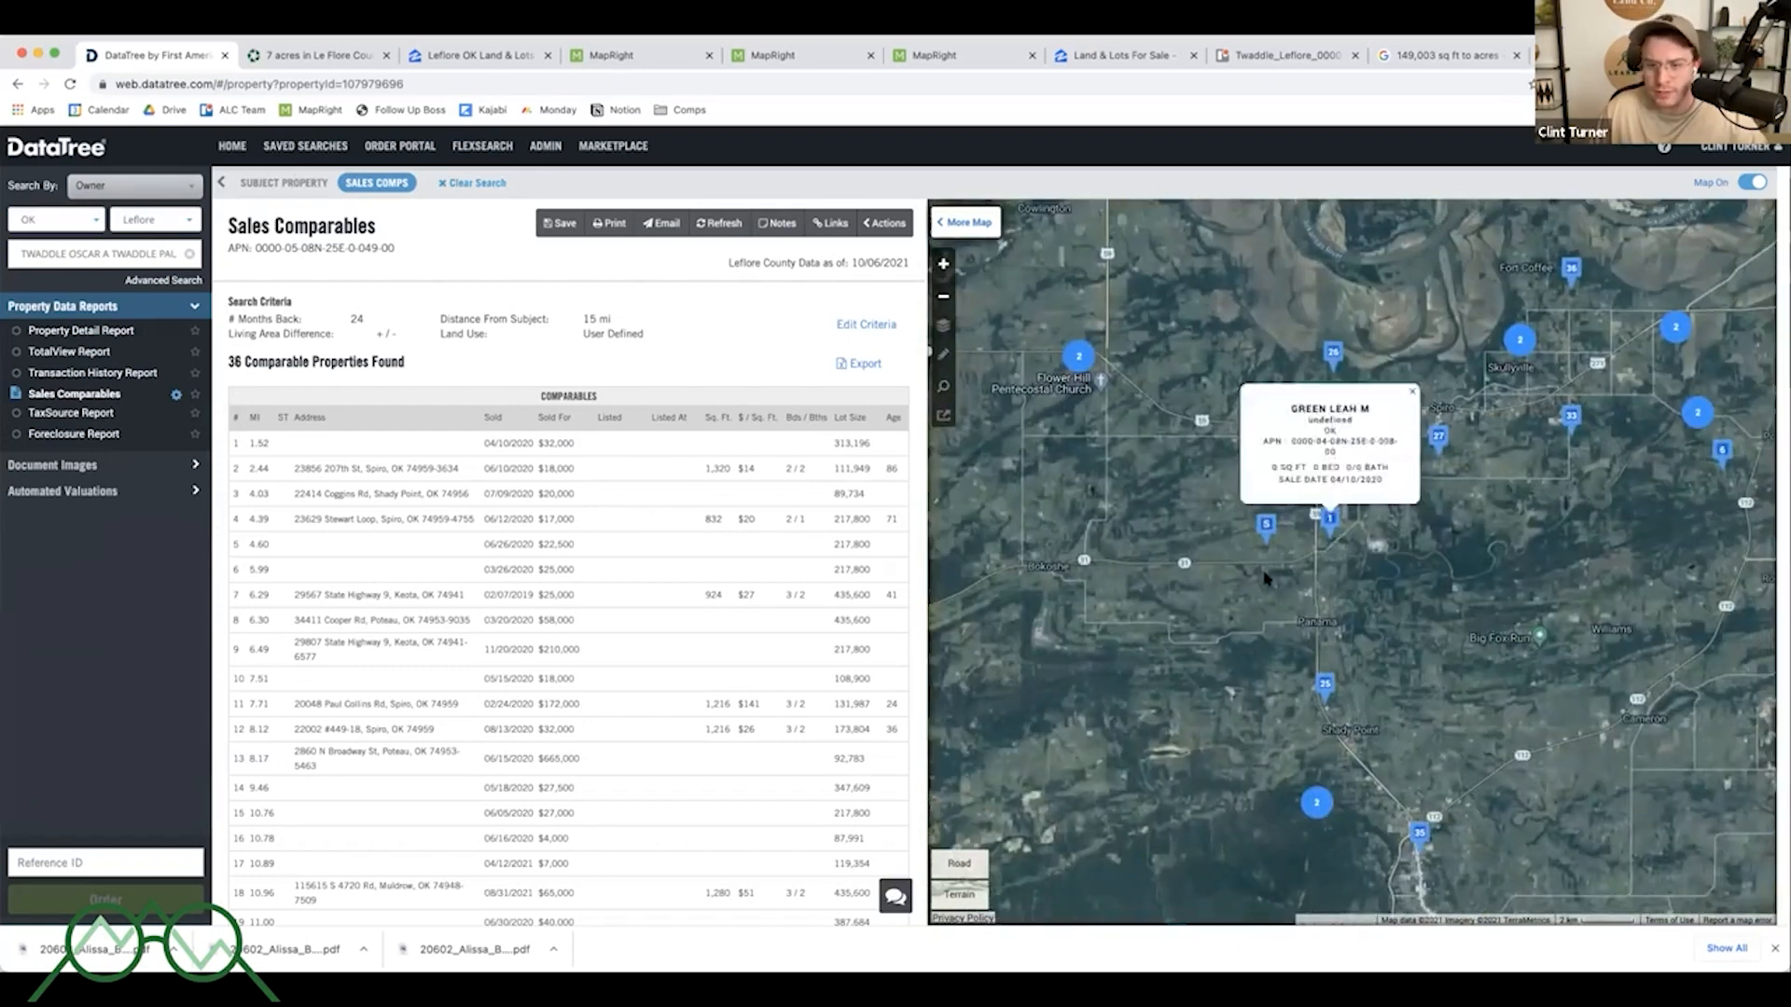
- Switch to the $45K, 7-acre listing tab and highlight its price and acreage
{"action": "left_click", "coordinate": [306, 57]}
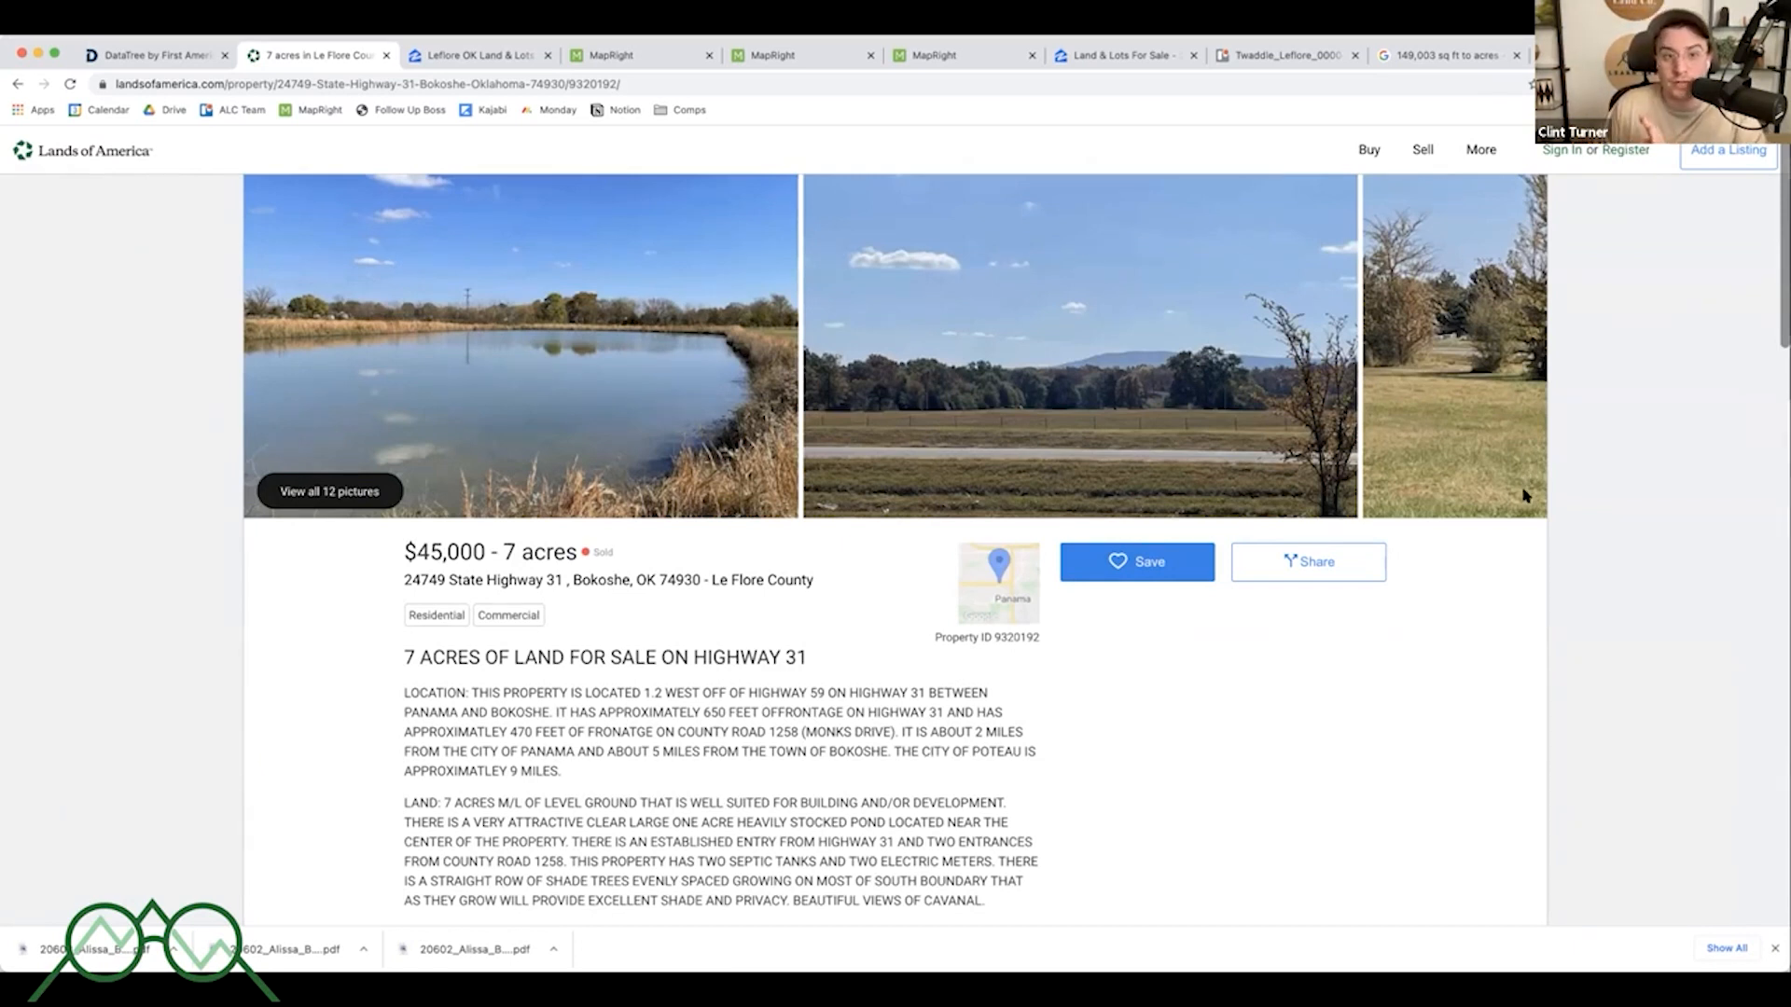
{"action": "left_click_drag", "start_coordinate": [406, 552], "coordinate": [575, 560]}
{"action": "left_click", "coordinate": [573, 561]}
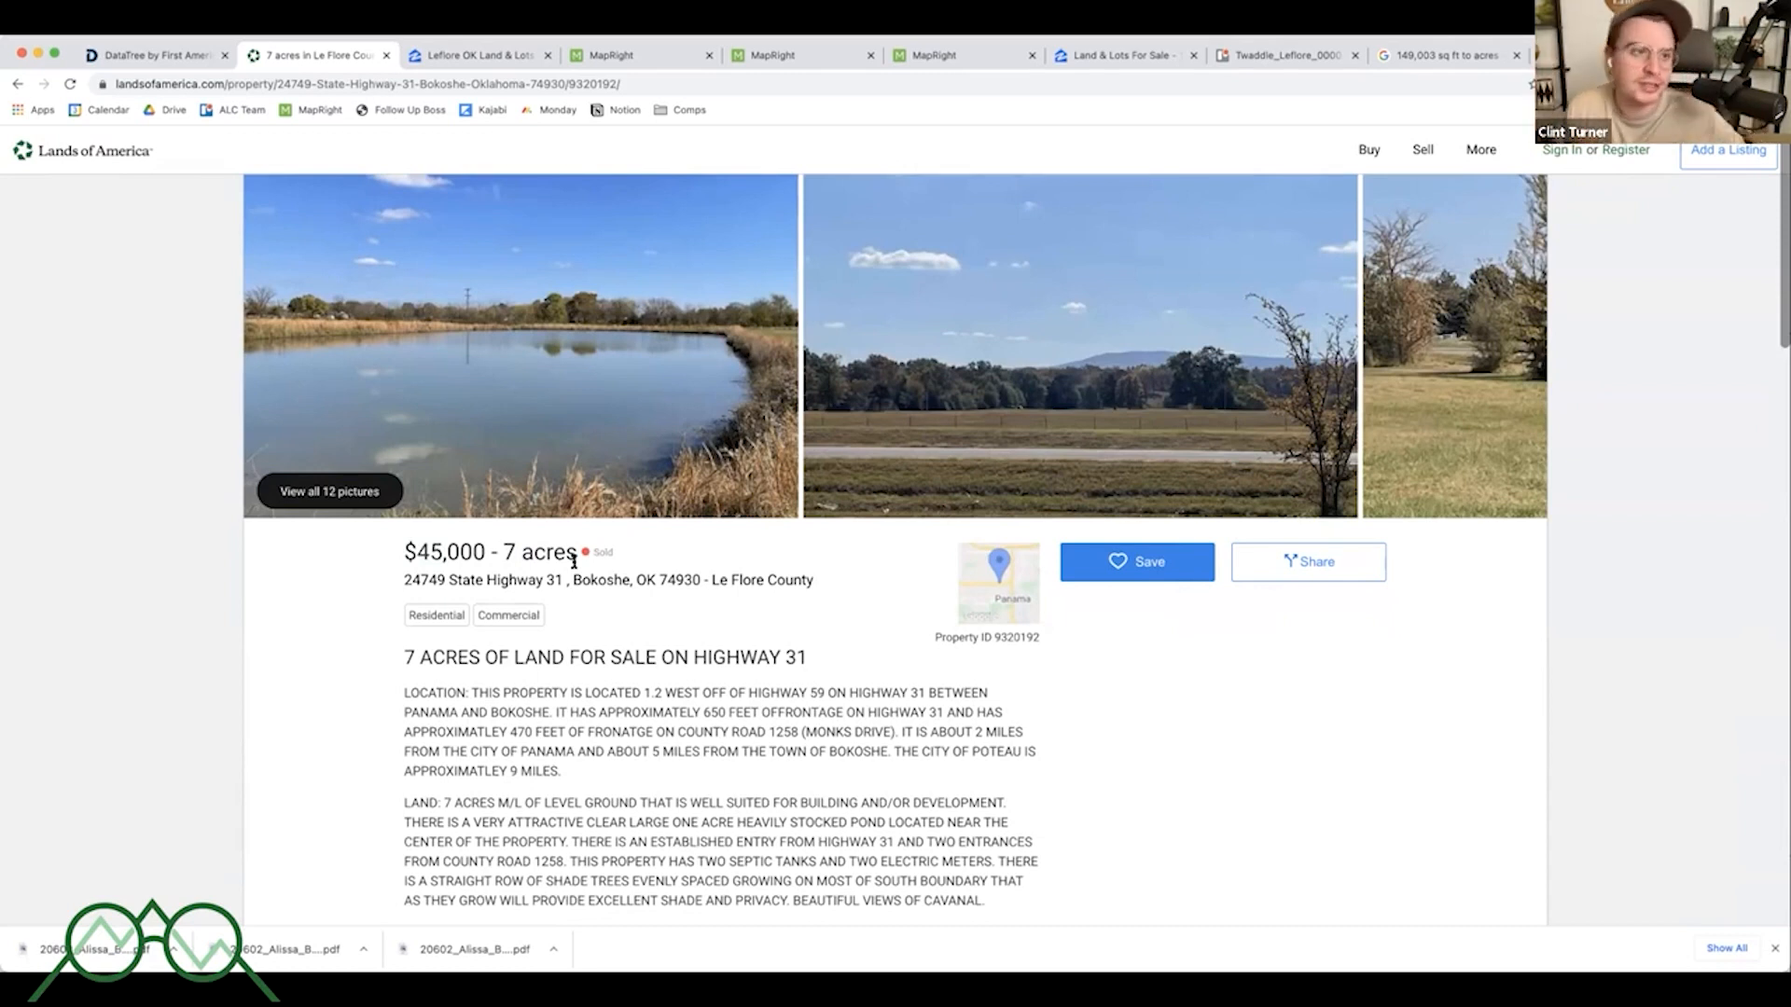
- Go back to the listings map, switch it to satellite view, zoom out and redo the search for this area
{"action": "left_click", "coordinate": [13, 87]}
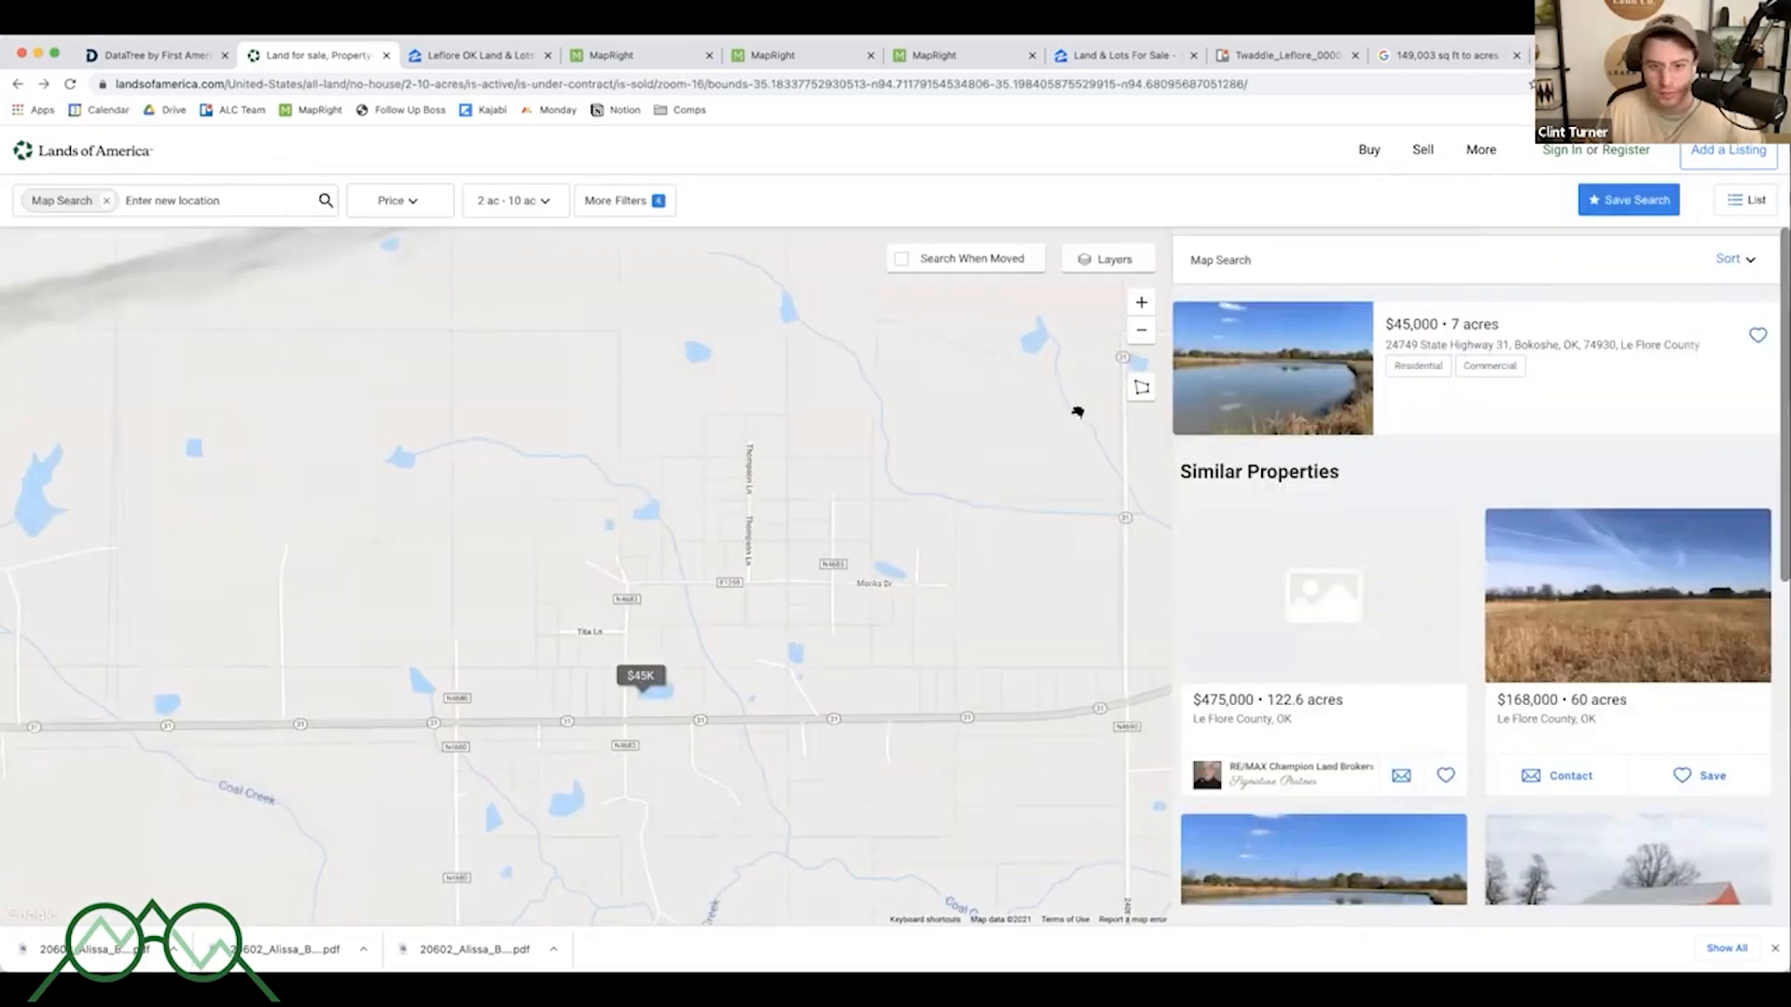
{"action": "left_click", "coordinate": [1112, 260]}
{"action": "left_click", "coordinate": [1100, 311]}
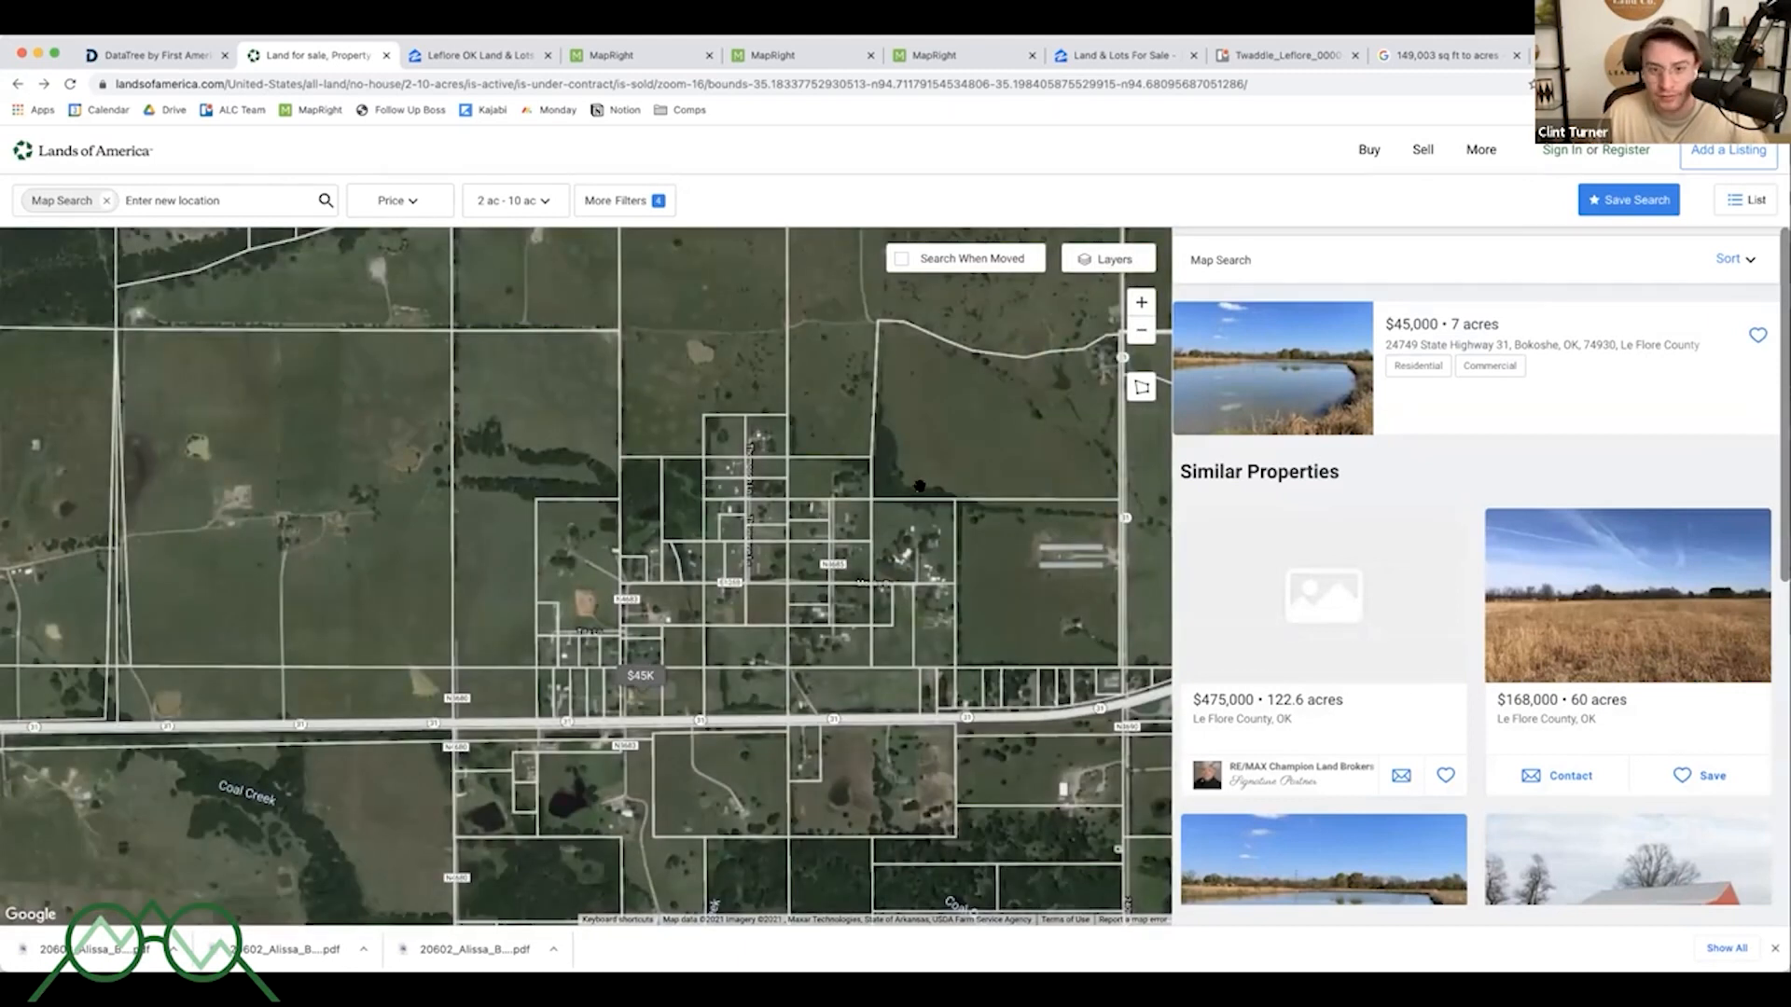
{"action": "scroll", "coordinate": [921, 485], "scroll_direction": "down", "scroll_amount": 2}
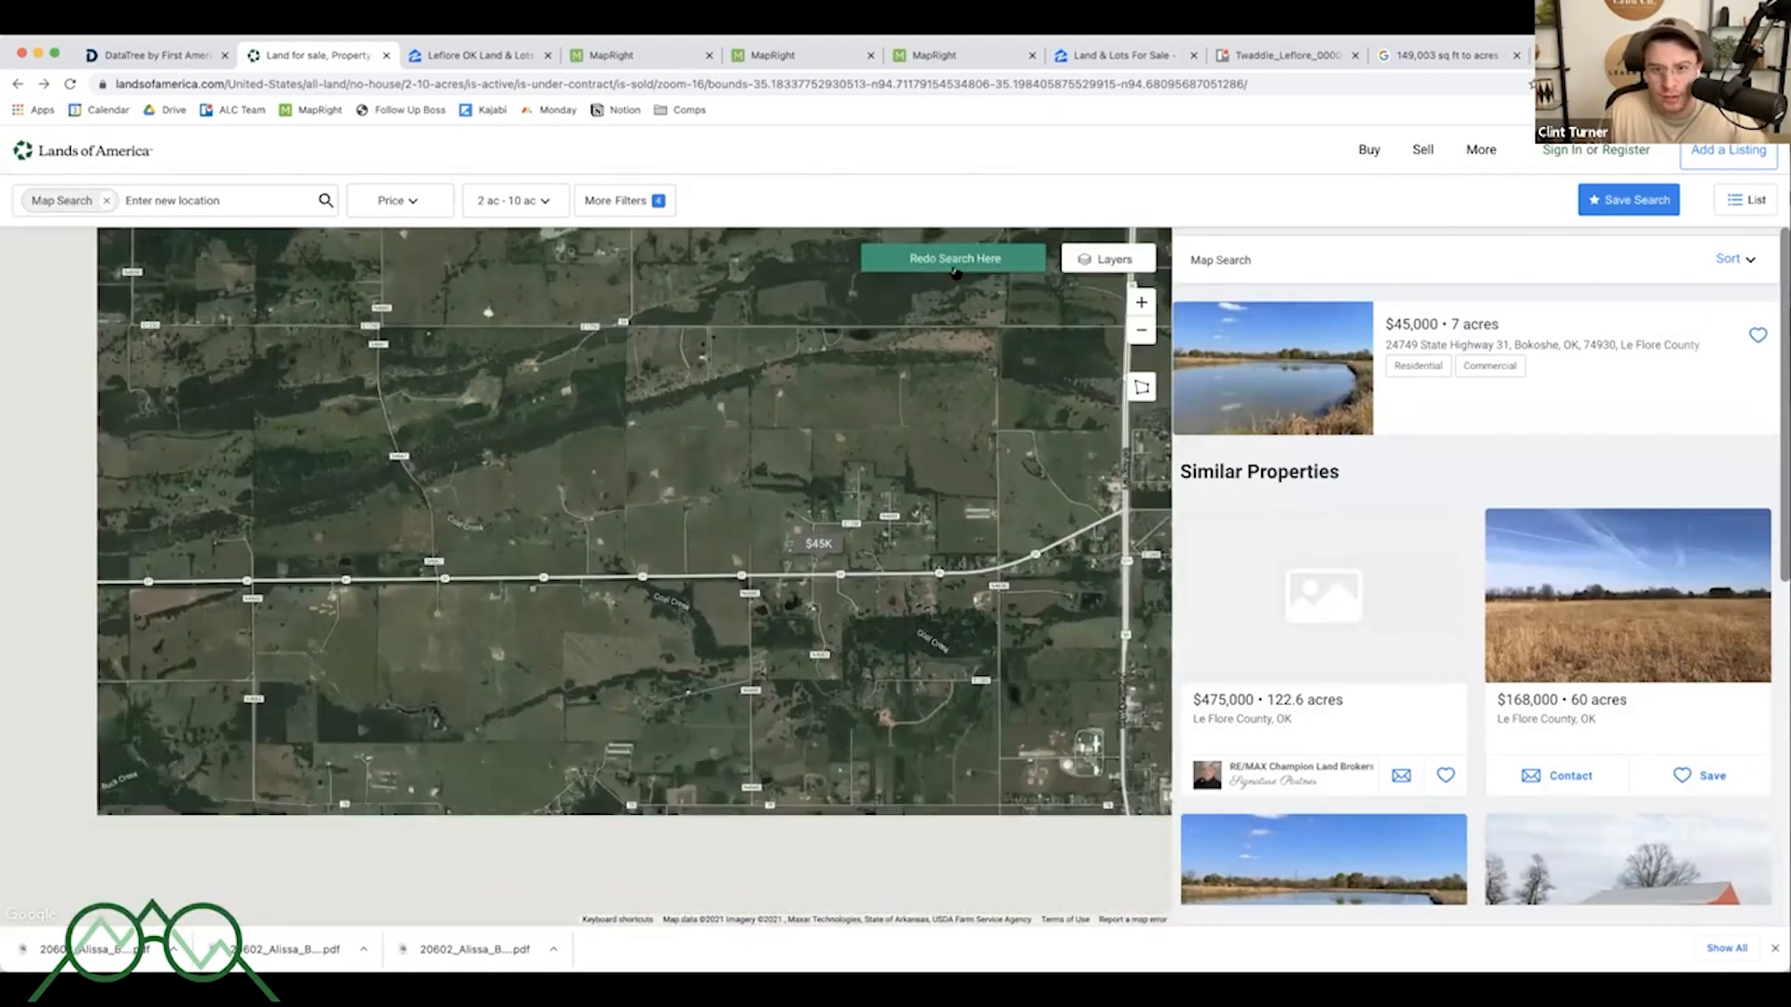
{"action": "left_click", "coordinate": [953, 261]}
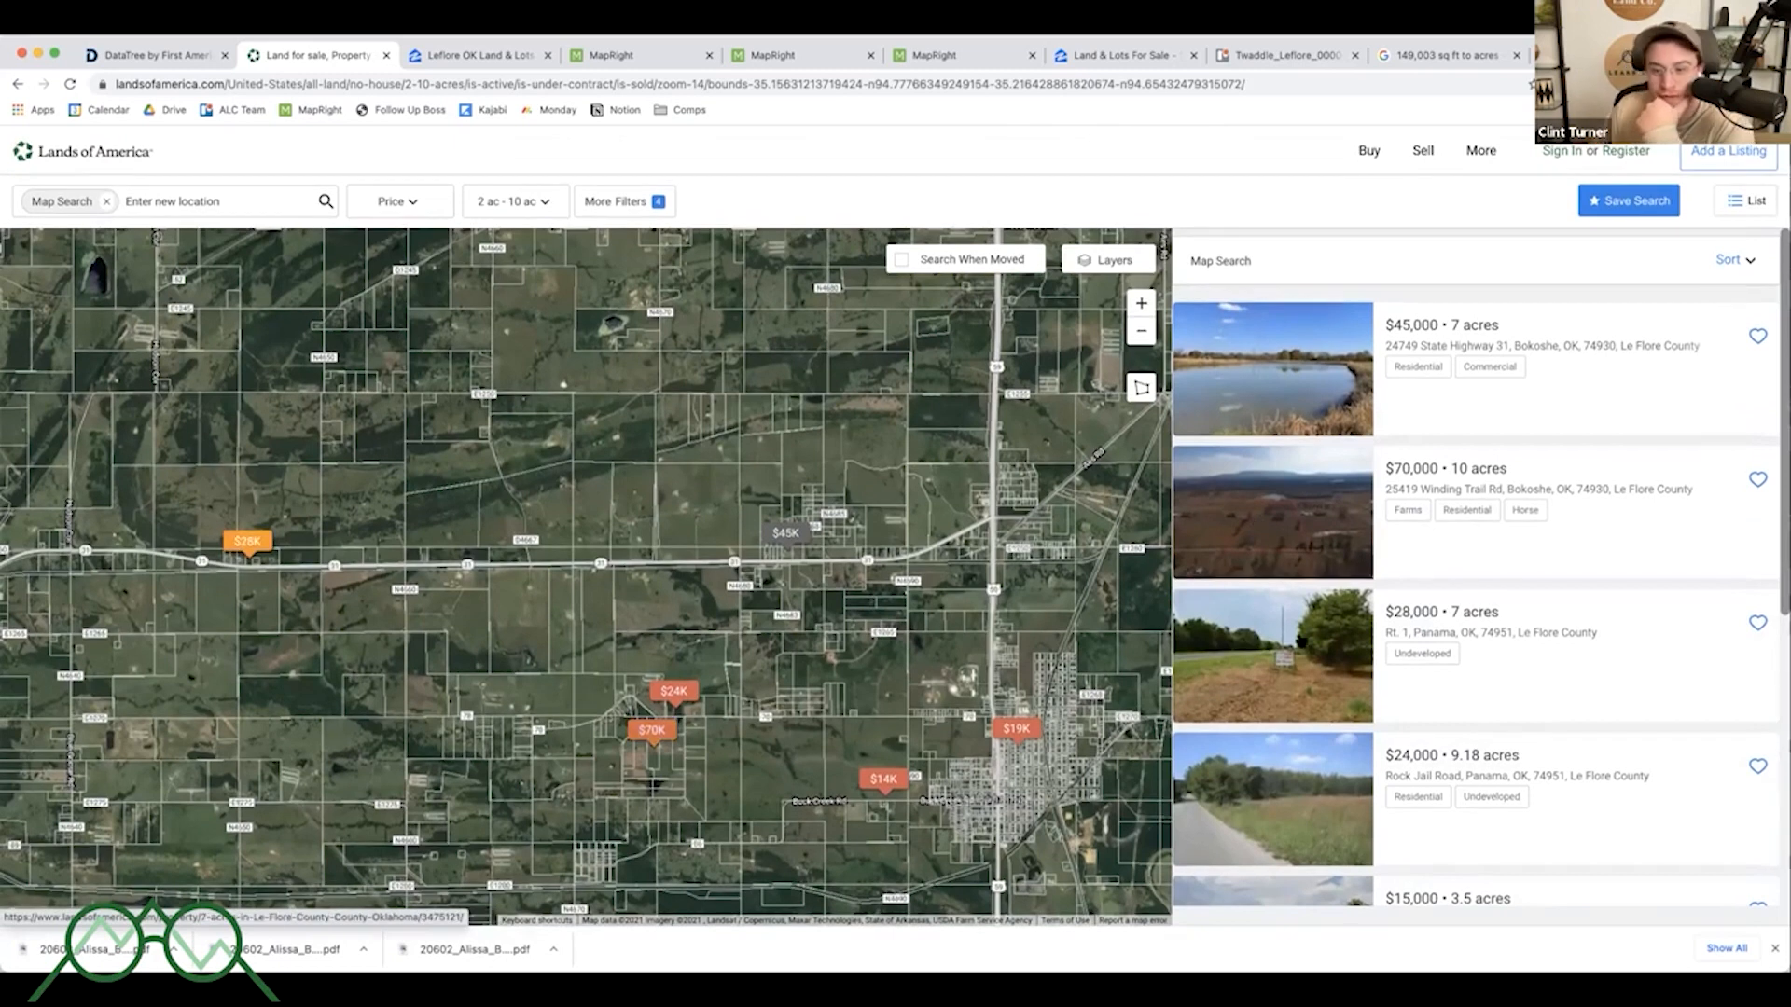
- Scroll through the list of listings found in the map area
{"action": "scroll", "coordinate": [1329, 658], "scroll_direction": "down", "scroll_amount": 2}
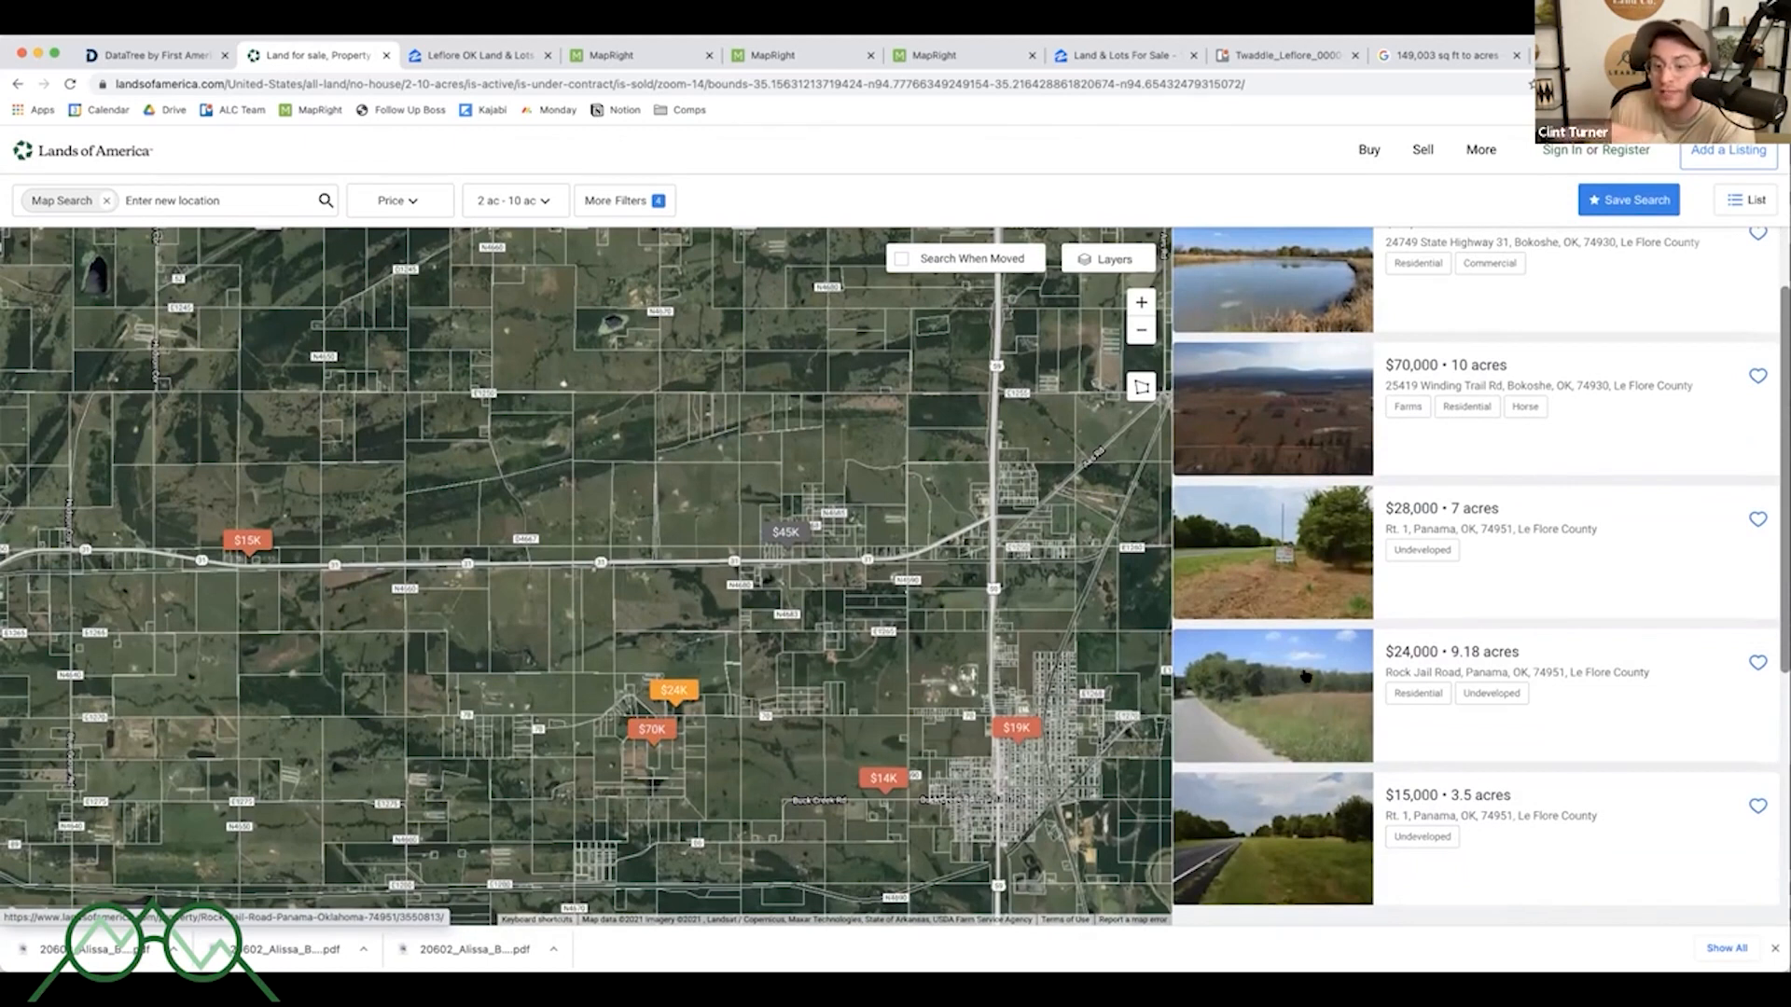
{"action": "scroll", "coordinate": [1320, 695], "scroll_direction": "down", "scroll_amount": 3}
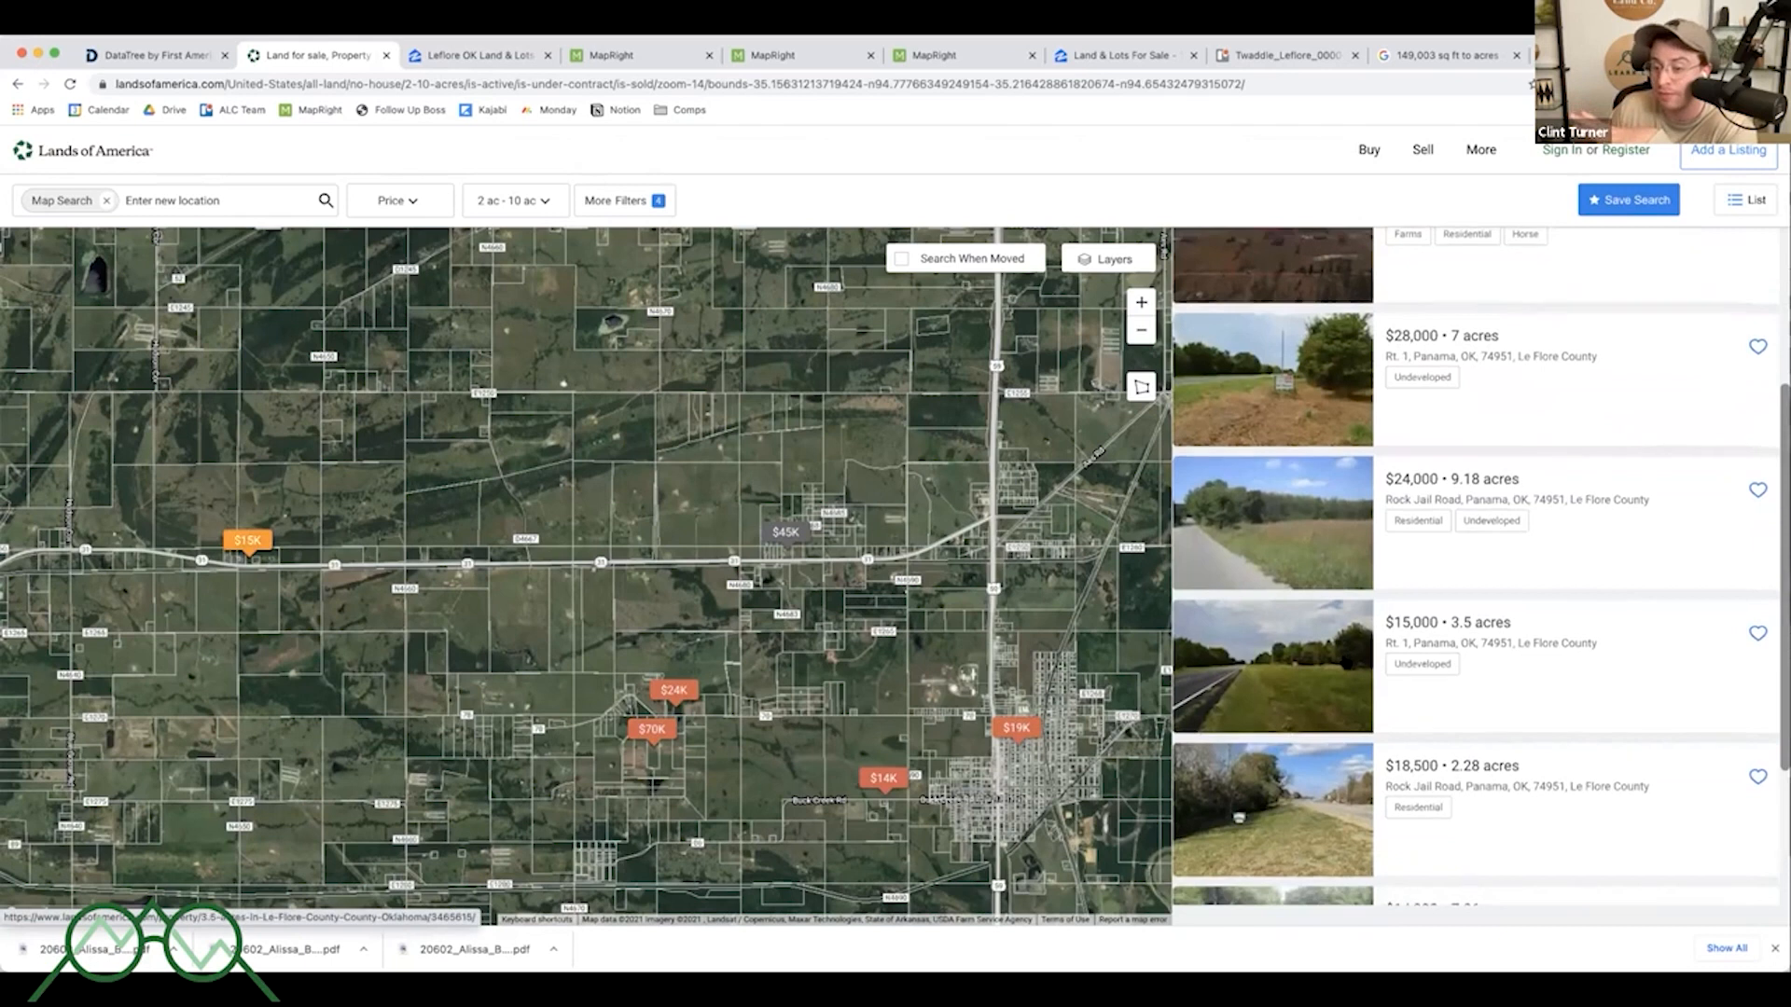
{"action": "scroll", "coordinate": [1316, 721], "scroll_direction": "down", "scroll_amount": 4}
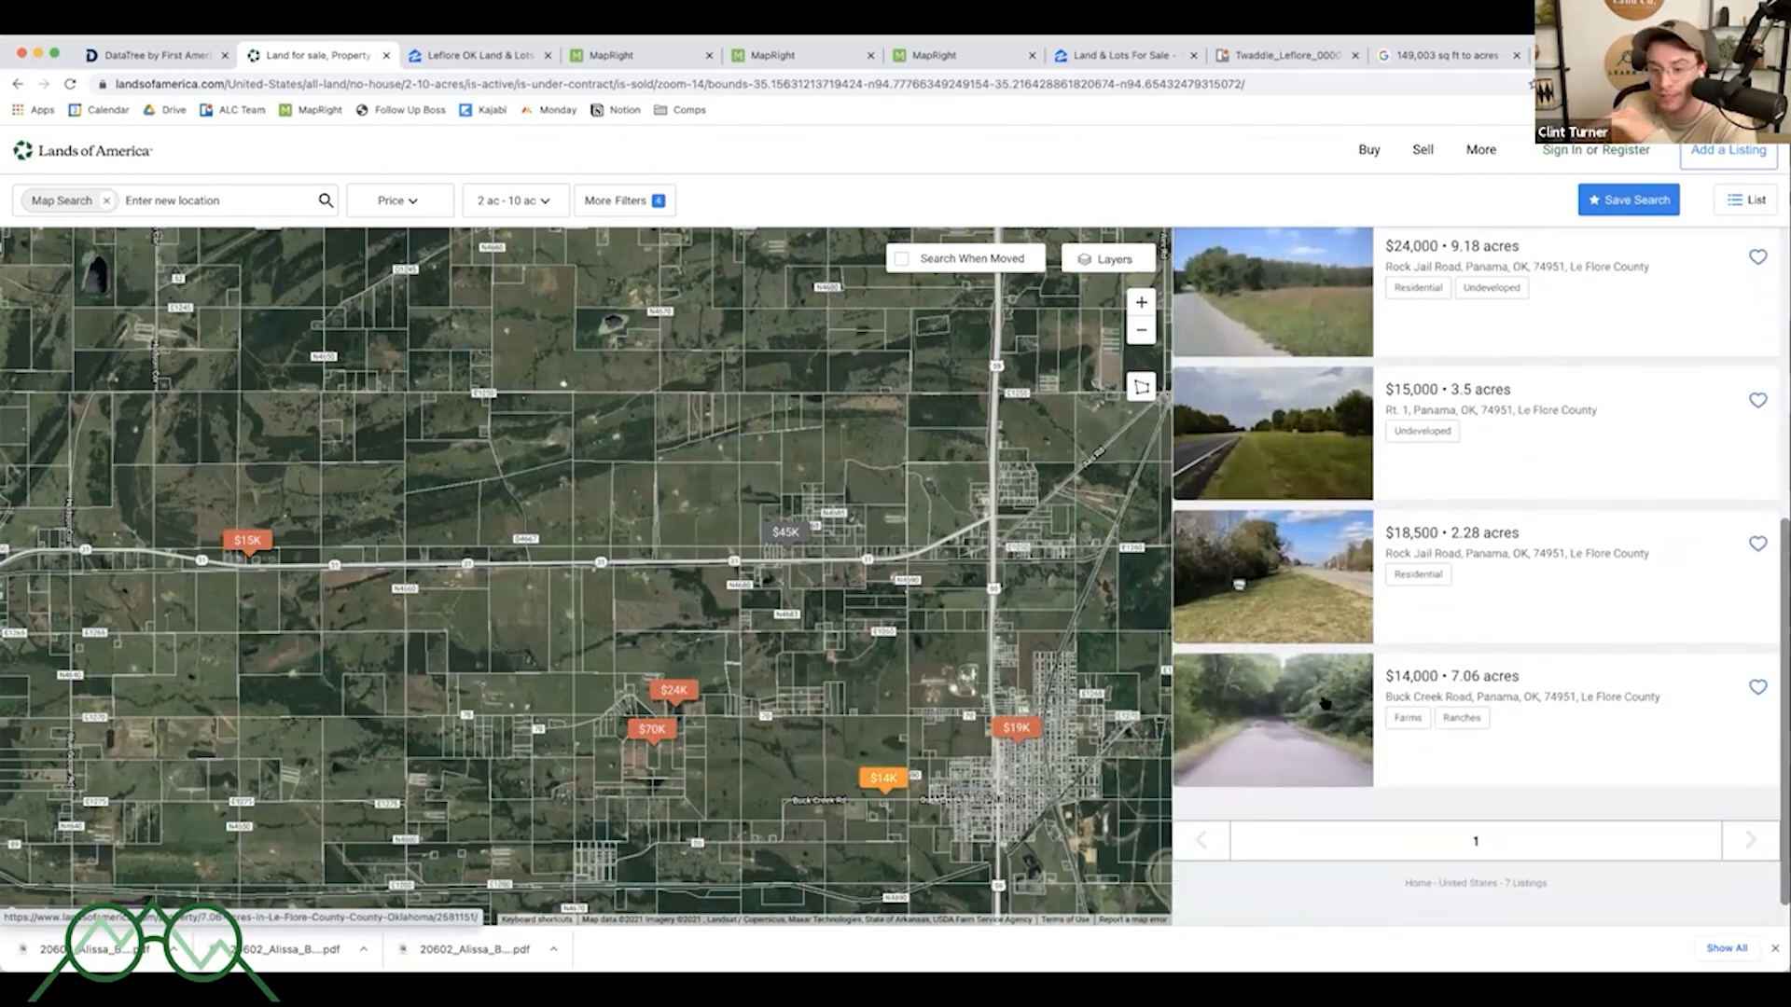
{"action": "scroll", "coordinate": [1324, 701], "scroll_direction": "up", "scroll_amount": 9}
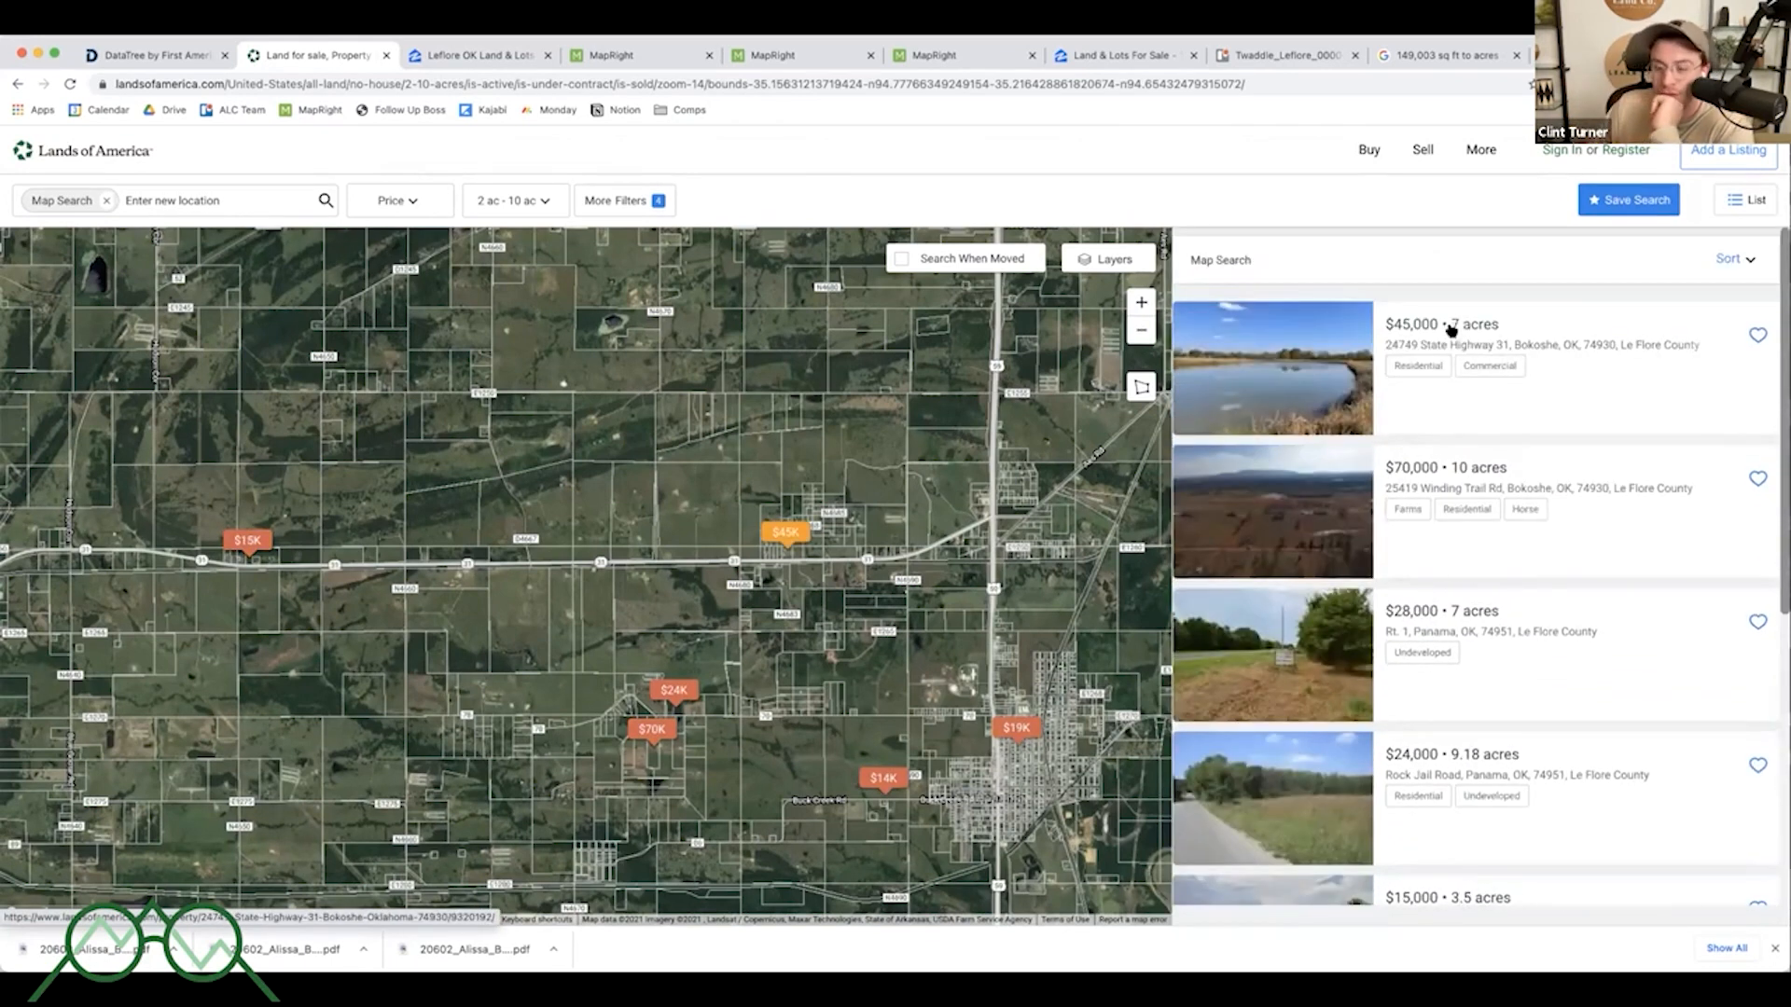
- Open the $45,000, 7-acre Highway 31 listing and expand its full description
{"action": "left_click", "coordinate": [1452, 330]}
{"action": "scroll", "coordinate": [822, 627], "scroll_direction": "down", "scroll_amount": 4}
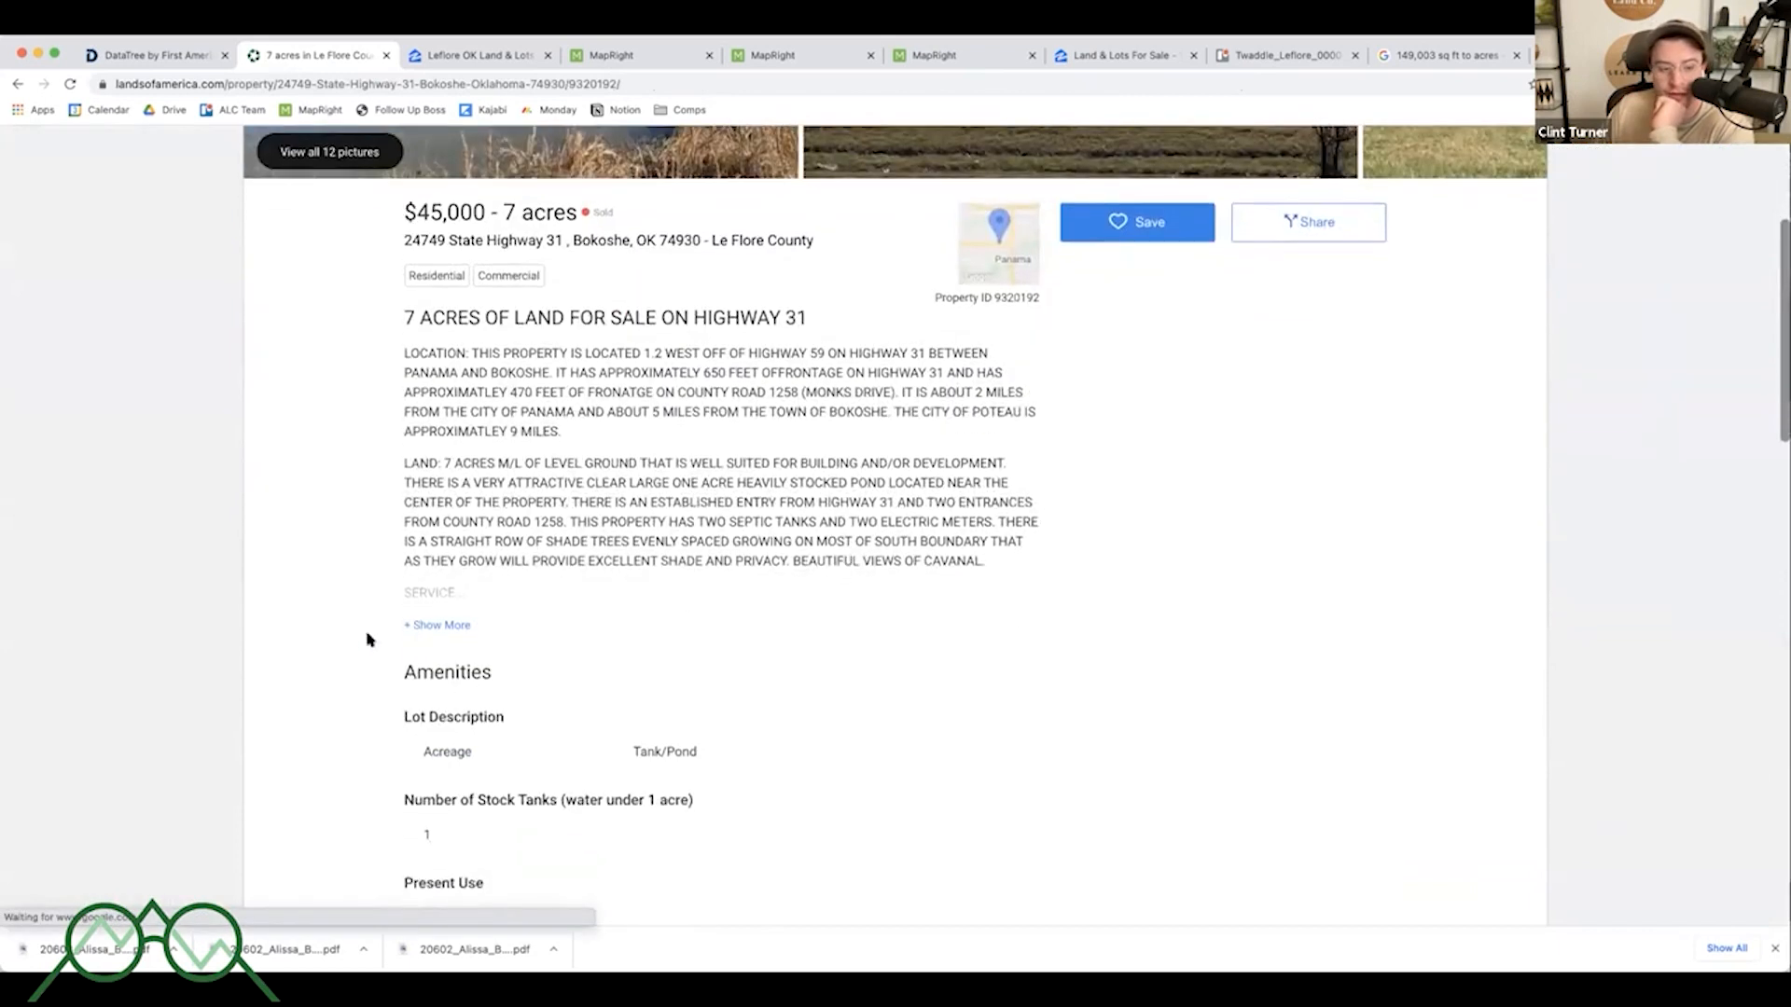
{"action": "left_click", "coordinate": [439, 625]}
{"action": "scroll", "coordinate": [896, 628], "scroll_direction": "down", "scroll_amount": 3}
{"action": "scroll", "coordinate": [893, 624], "scroll_direction": "up", "scroll_amount": 3}
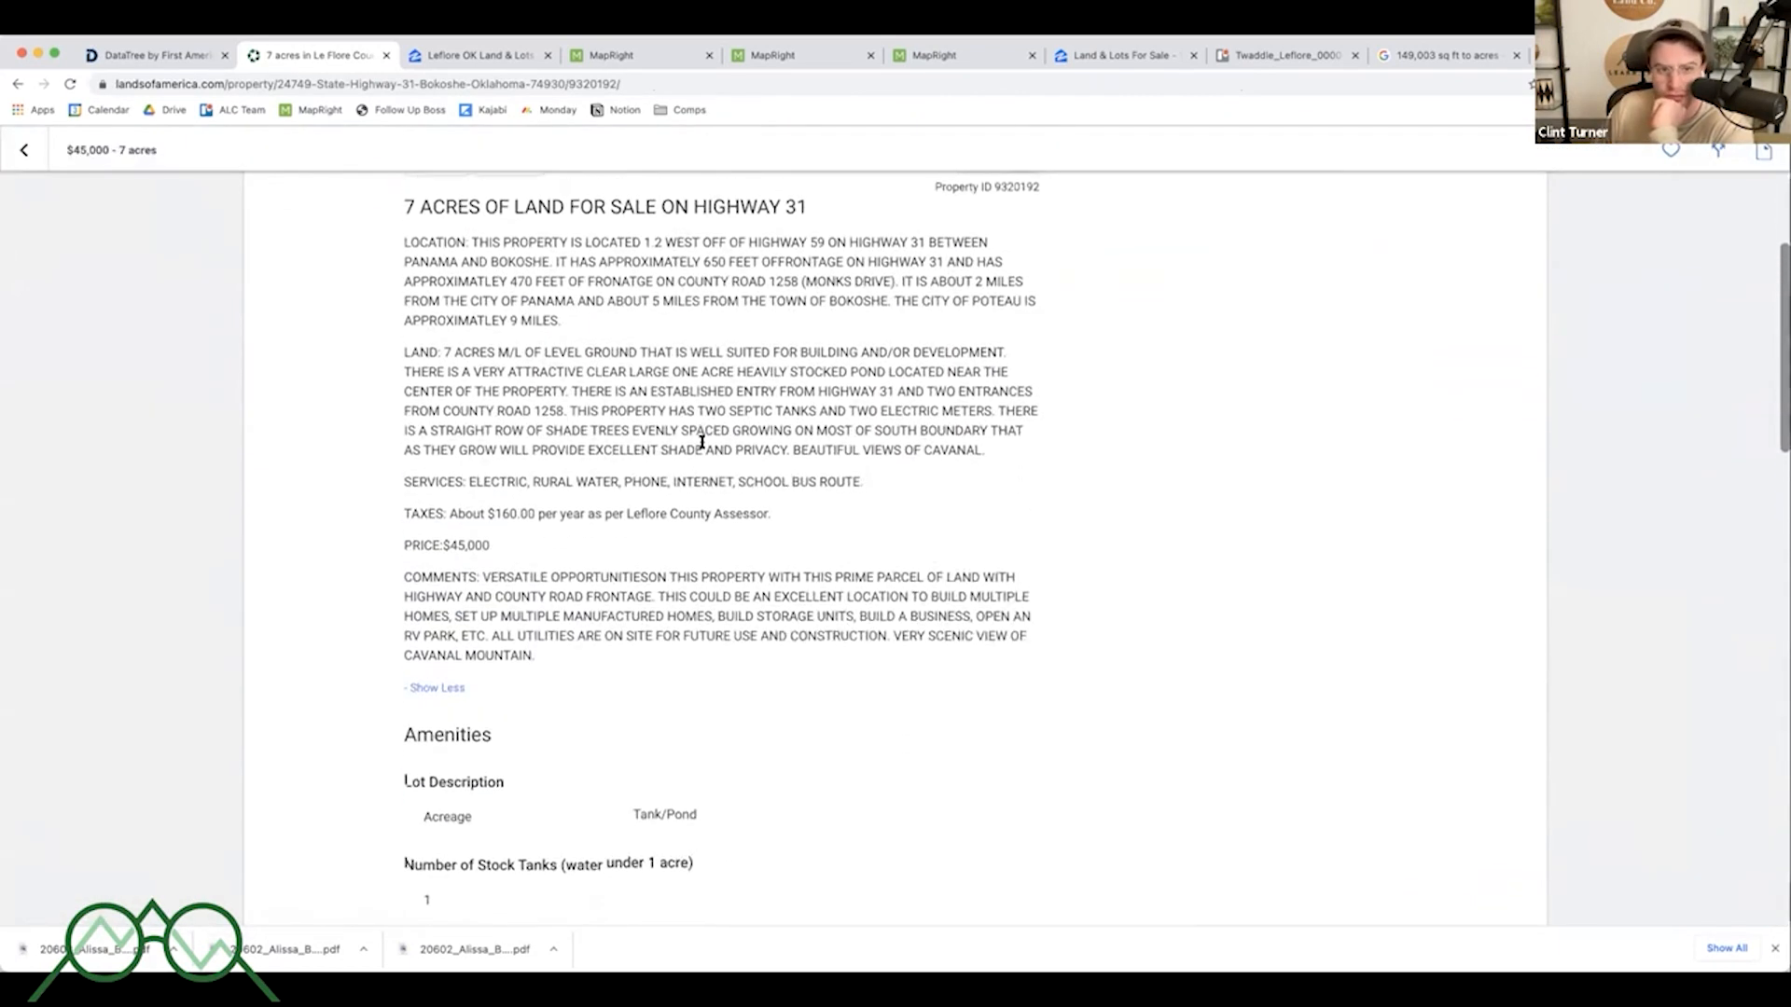
- Go back to the results and open the $14,000, 7.06-acre Buck Creek Road listing
{"action": "left_click", "coordinate": [20, 85]}
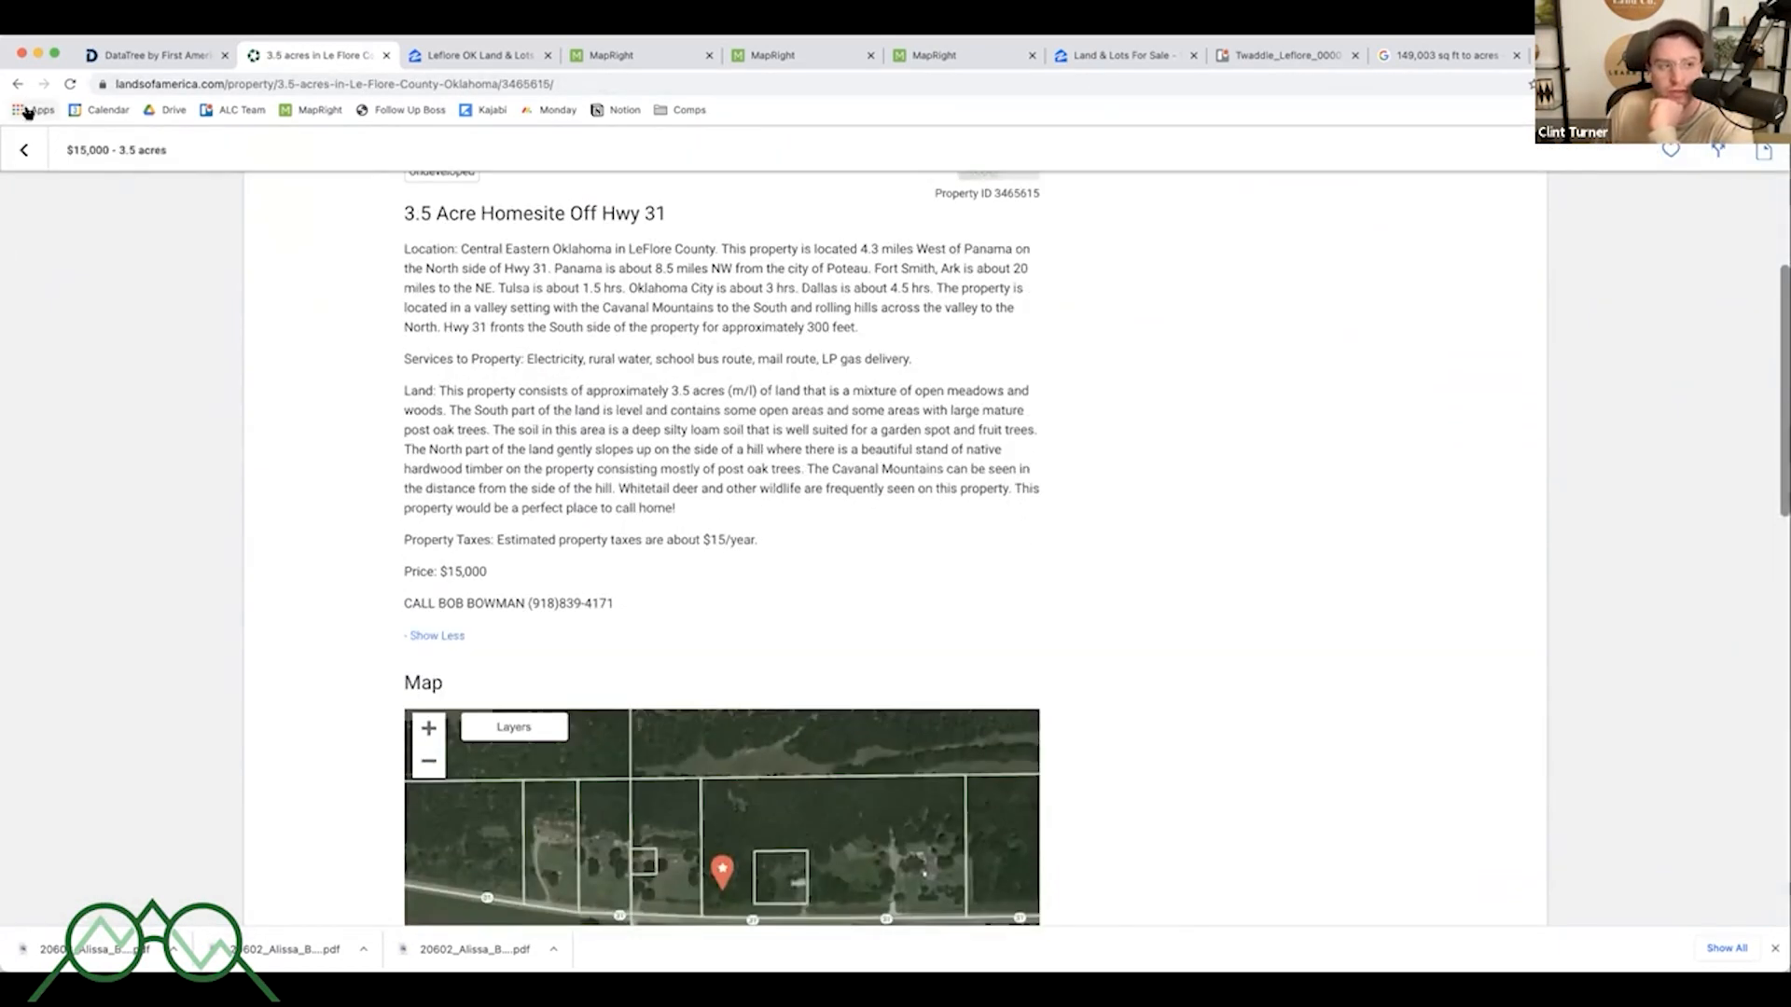
{"action": "left_click", "coordinate": [22, 159]}
{"action": "scroll", "coordinate": [1579, 632], "scroll_direction": "down", "scroll_amount": 4}
{"action": "scroll", "coordinate": [1579, 631], "scroll_direction": "up", "scroll_amount": 2}
{"action": "scroll", "coordinate": [1772, 889], "scroll_direction": "down", "scroll_amount": 5}
{"action": "left_click", "coordinate": [1399, 673]}
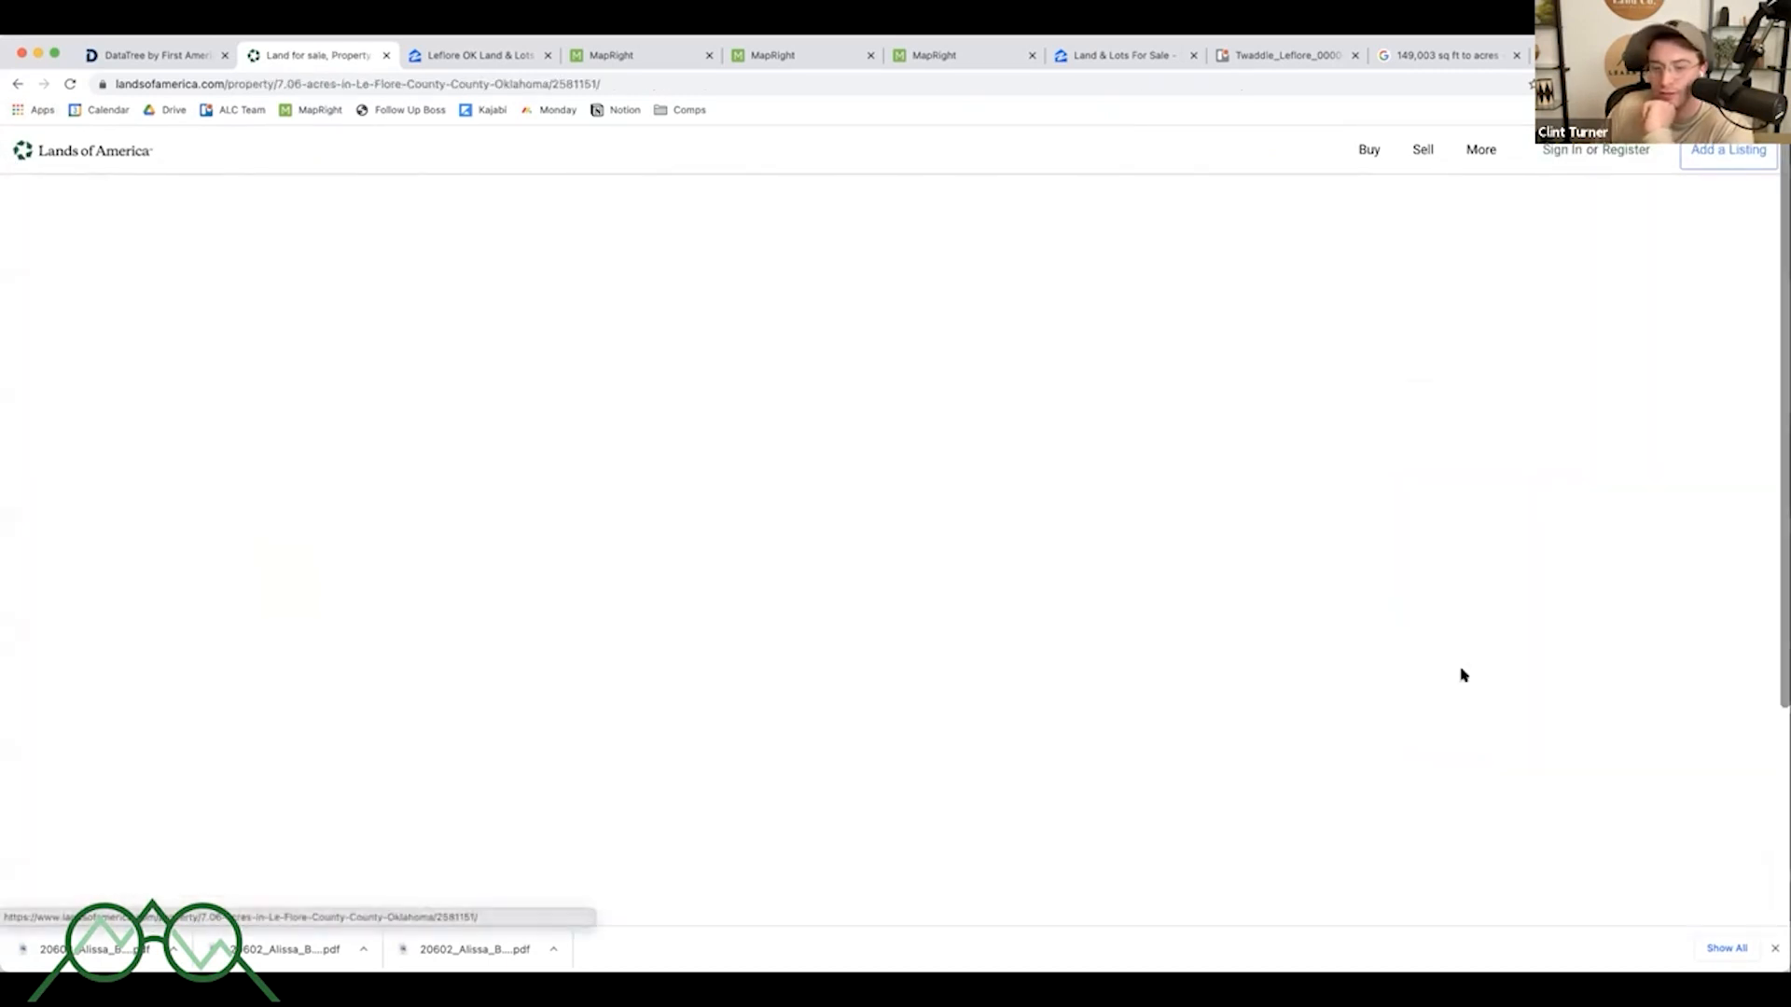
- Expand the Buck Creek Road listing's description and scroll through its details and map
{"action": "scroll", "coordinate": [906, 623], "scroll_direction": "down", "scroll_amount": 3}
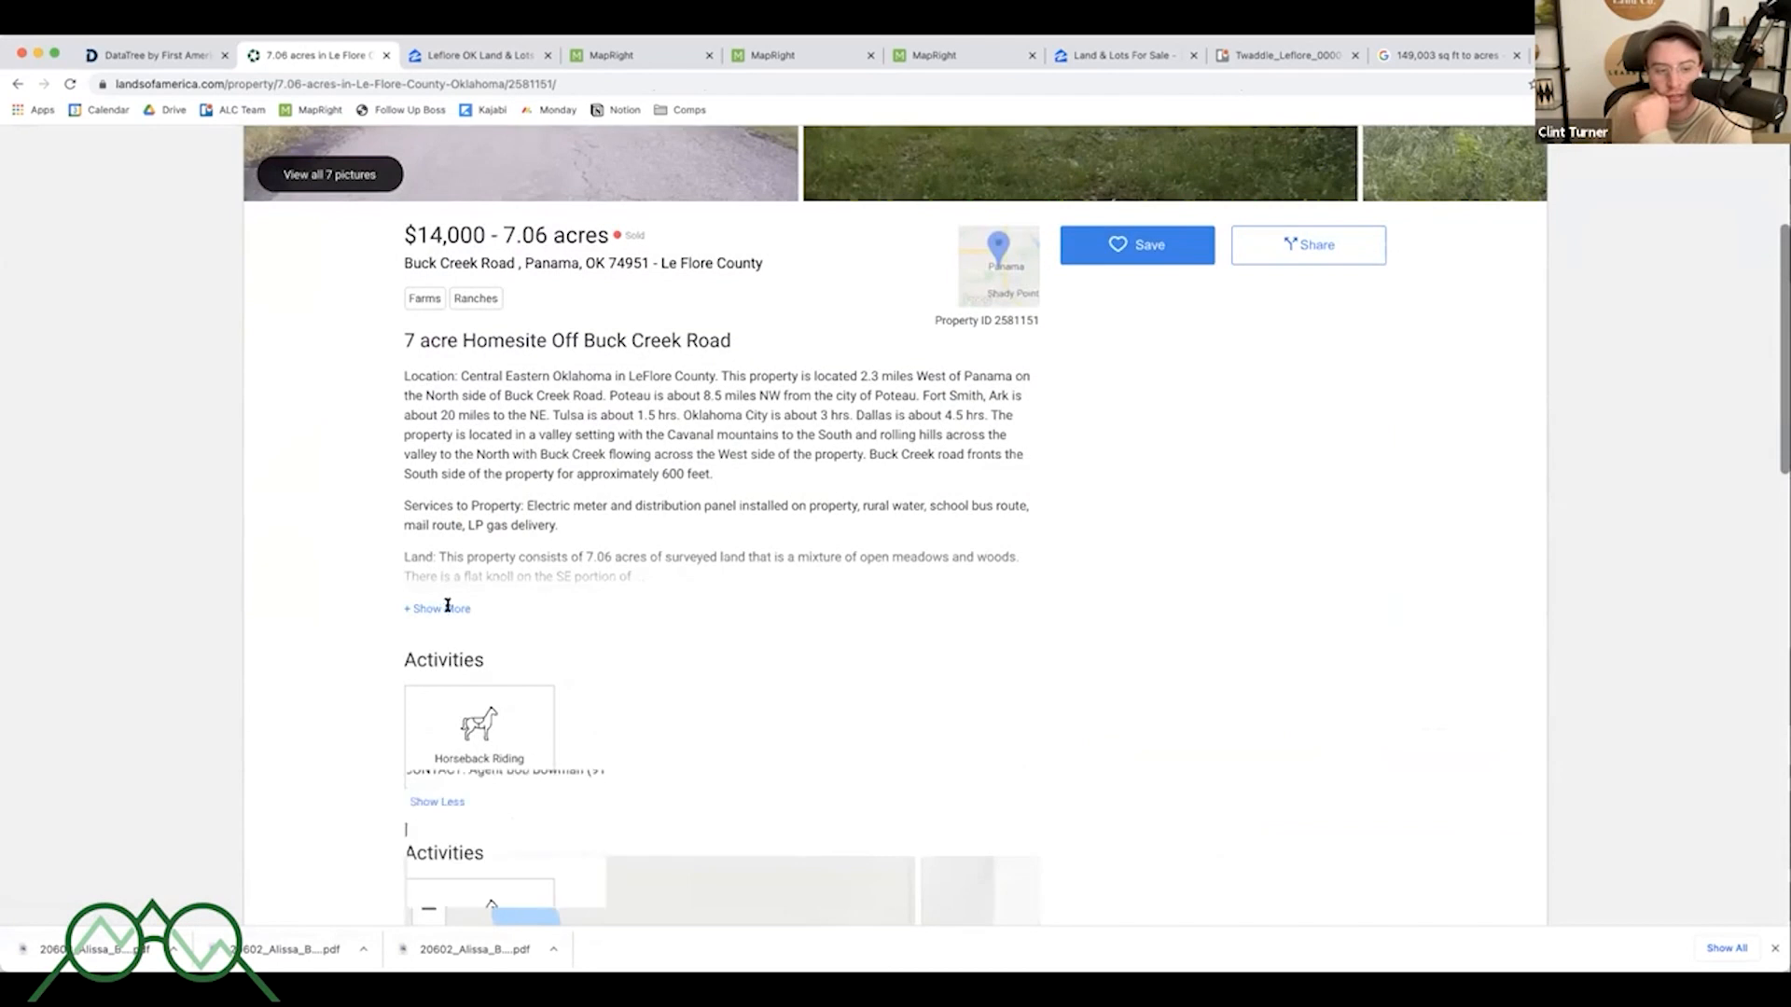
{"action": "left_click", "coordinate": [424, 608]}
{"action": "scroll", "coordinate": [670, 623], "scroll_direction": "down", "scroll_amount": 2}
{"action": "left_click_drag", "start_coordinate": [680, 595], "coordinate": [727, 572]}
{"action": "left_click", "coordinate": [943, 607]}
{"action": "scroll", "coordinate": [1151, 640], "scroll_direction": "down", "scroll_amount": 4}
{"action": "scroll", "coordinate": [1153, 638], "scroll_direction": "down", "scroll_amount": 4}
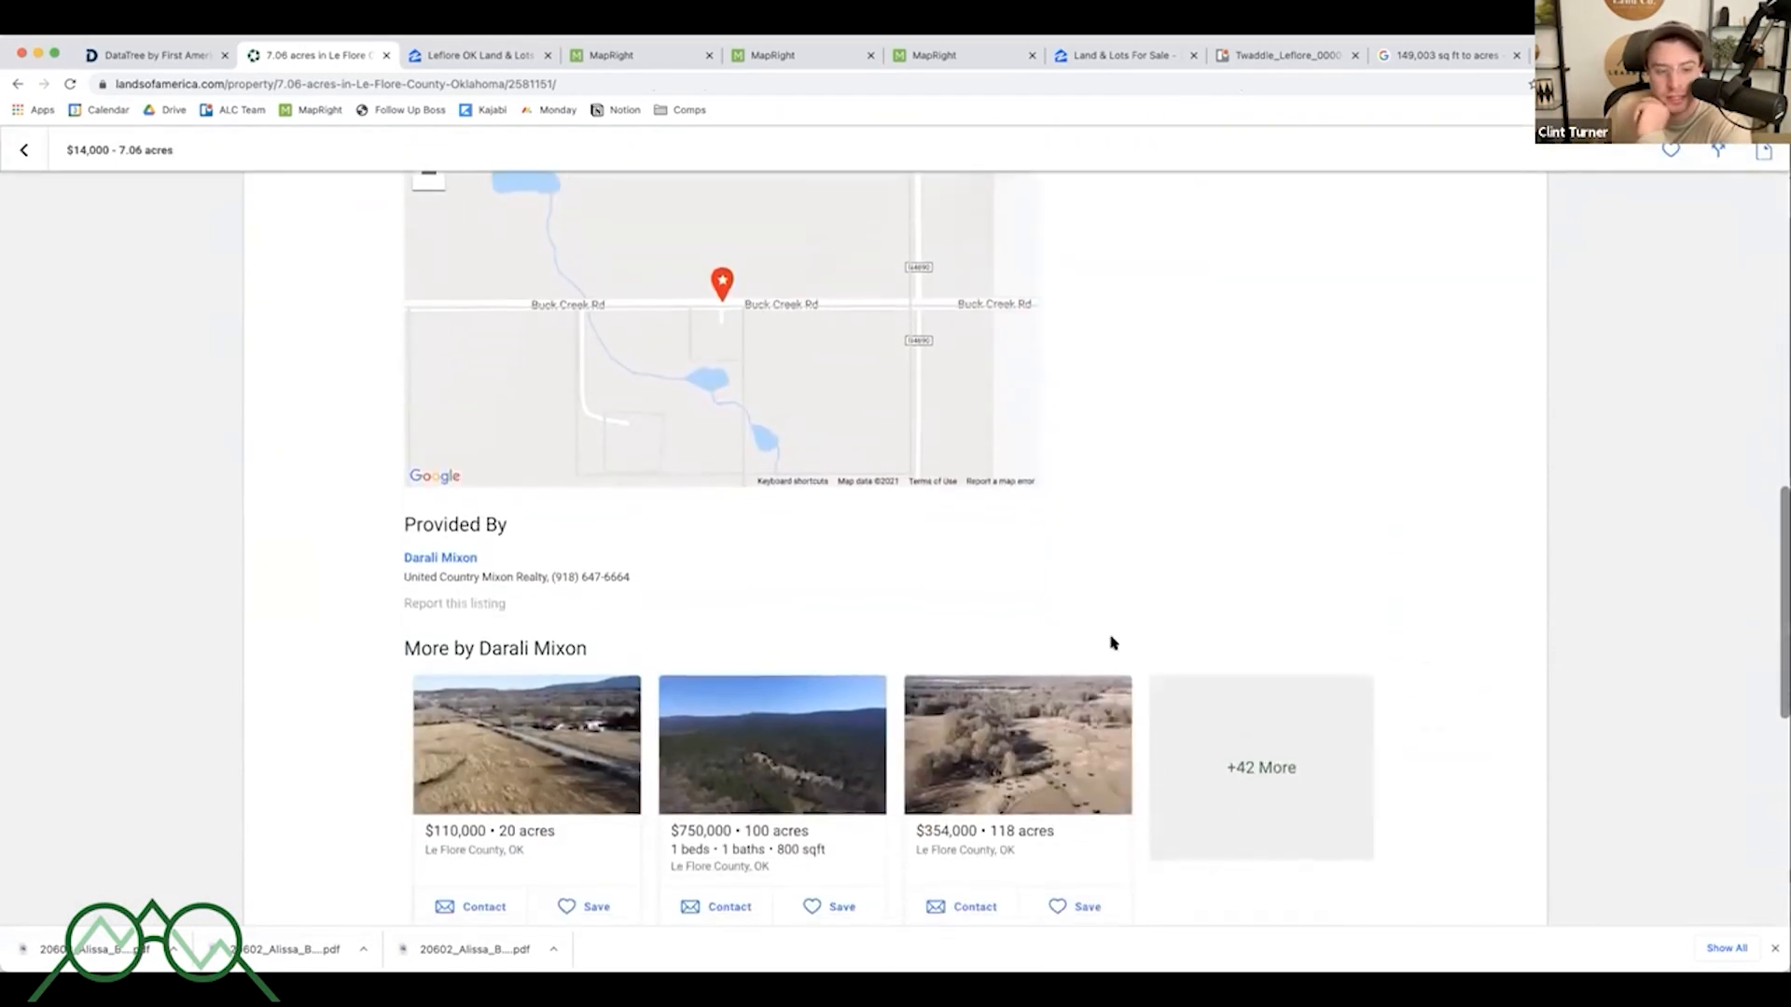
{"action": "scroll", "coordinate": [1094, 591], "scroll_direction": "up", "scroll_amount": 10}
{"action": "scroll", "coordinate": [976, 558], "scroll_direction": "up", "scroll_amount": 3}
{"action": "scroll", "coordinate": [839, 560], "scroll_direction": "down", "scroll_amount": 12}
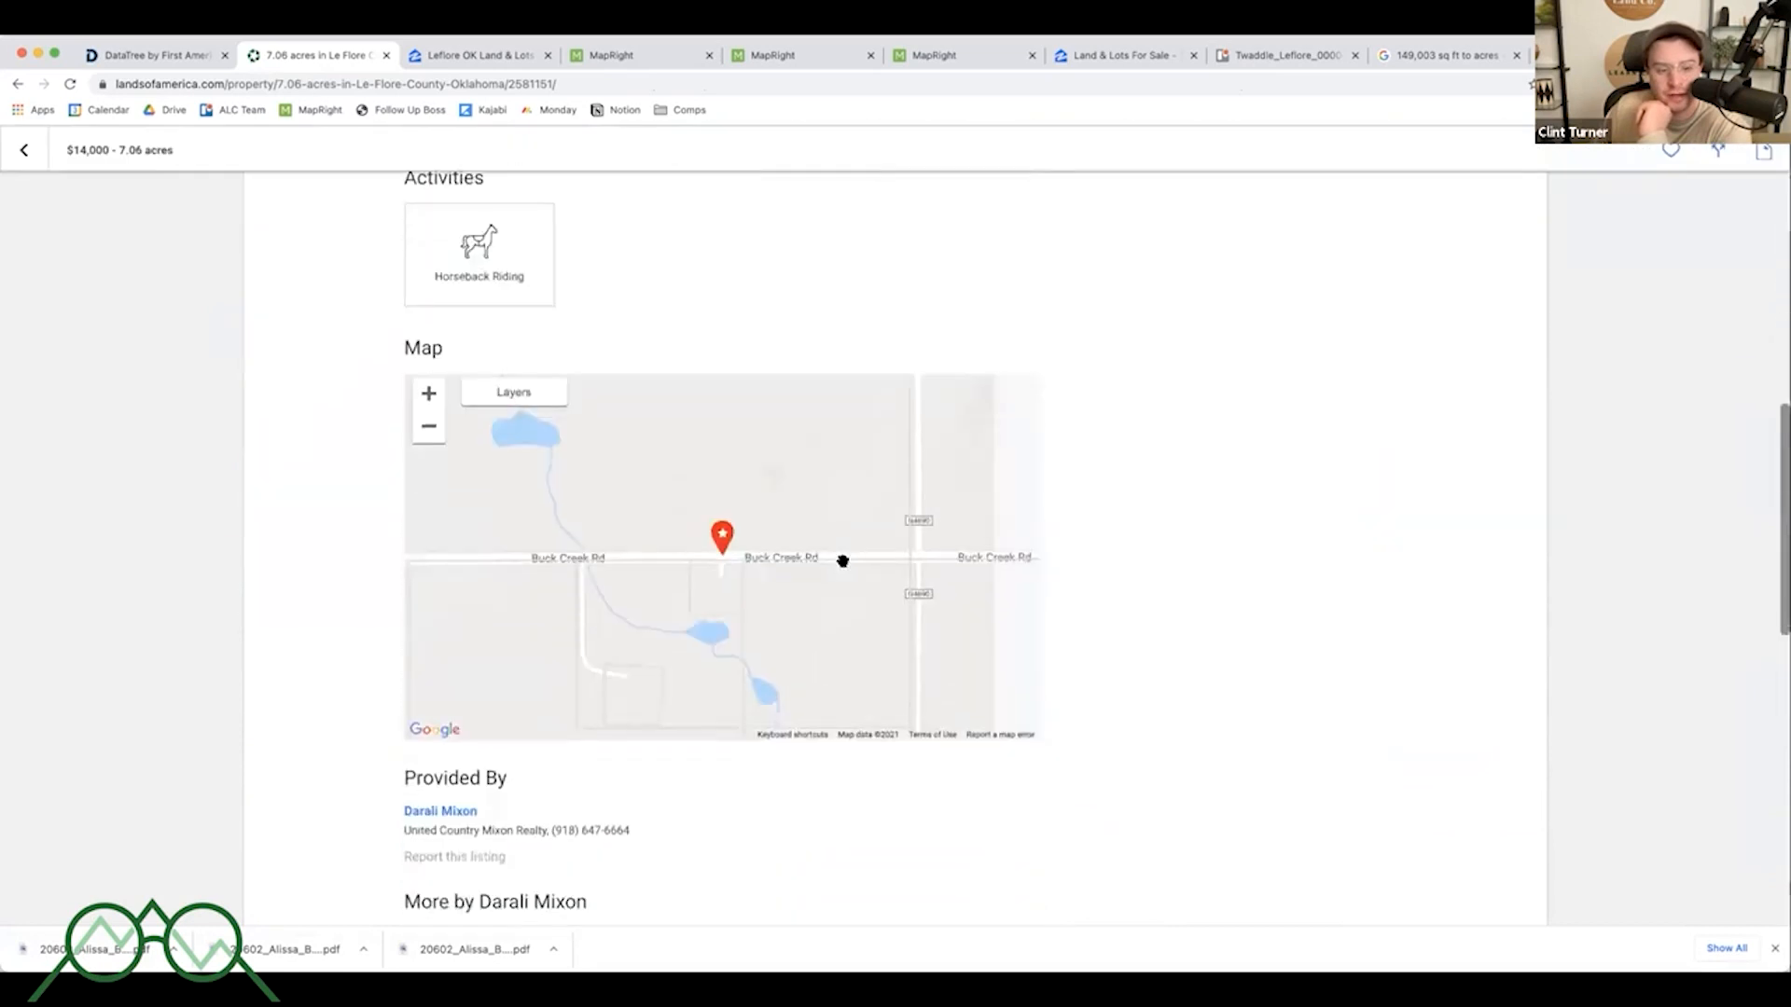
- Select the listing agent's contact information, then return to the listings map
{"action": "triple_click", "coordinate": [488, 613]}
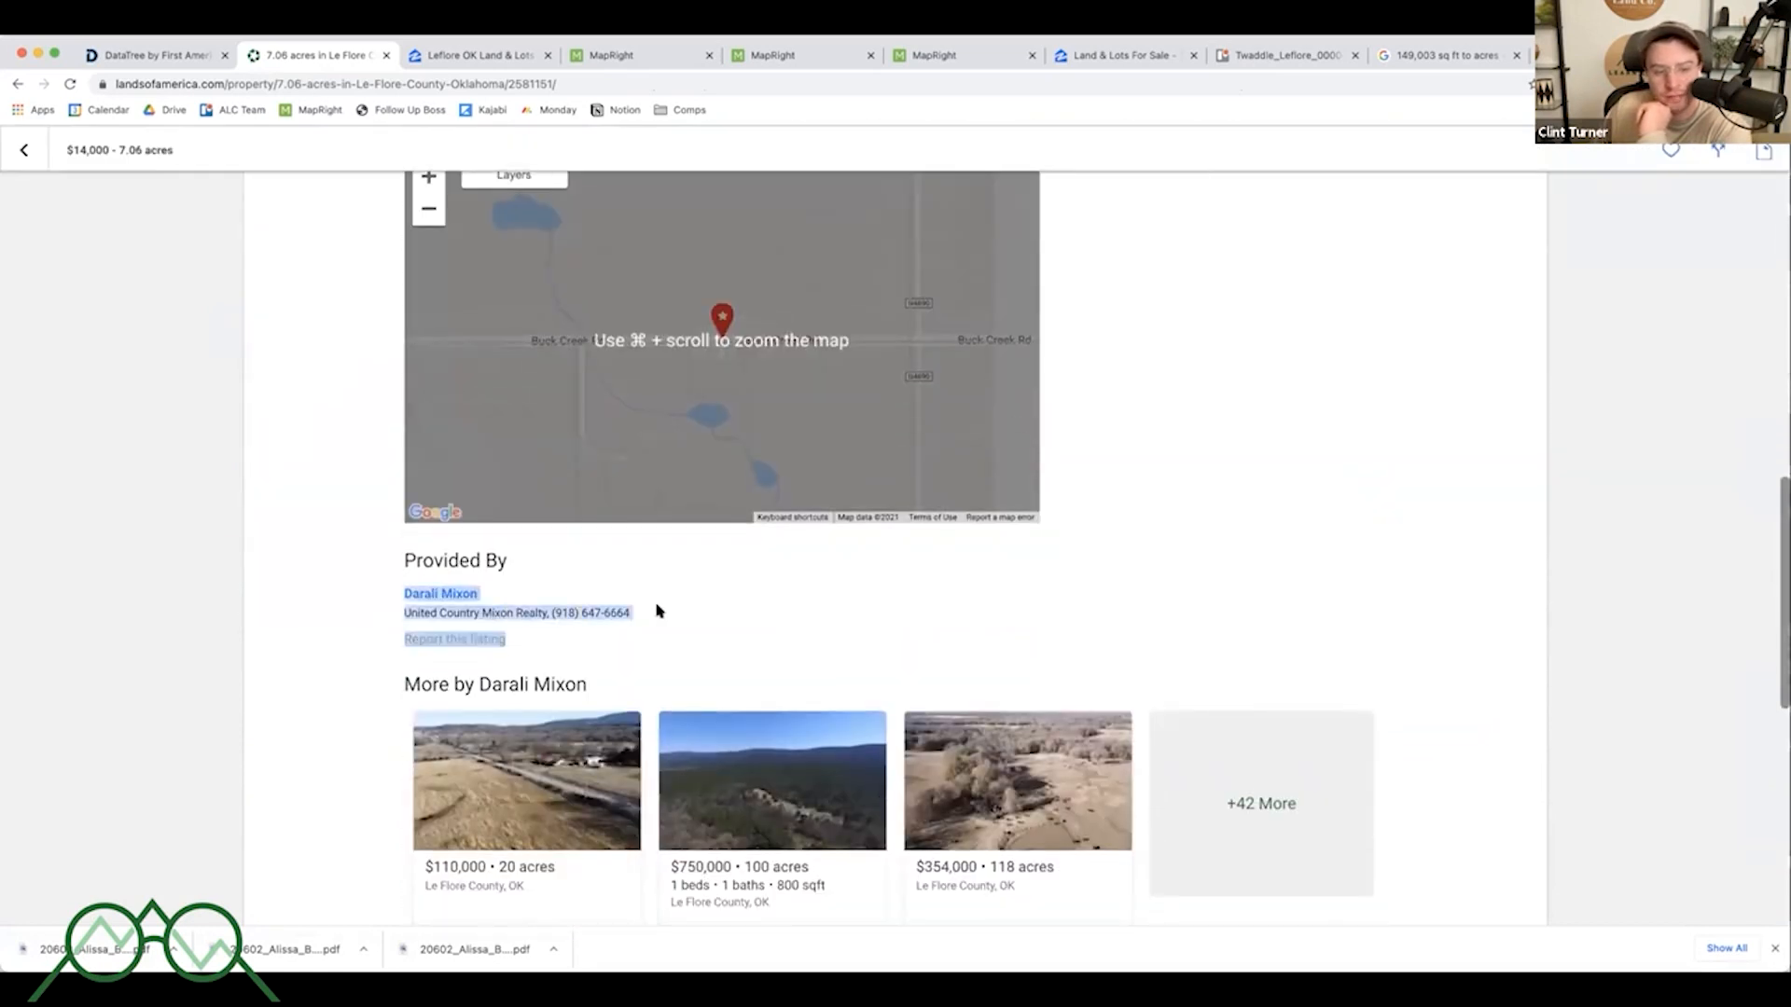
{"action": "left_click", "coordinate": [173, 491]}
{"action": "left_click", "coordinate": [24, 150]}
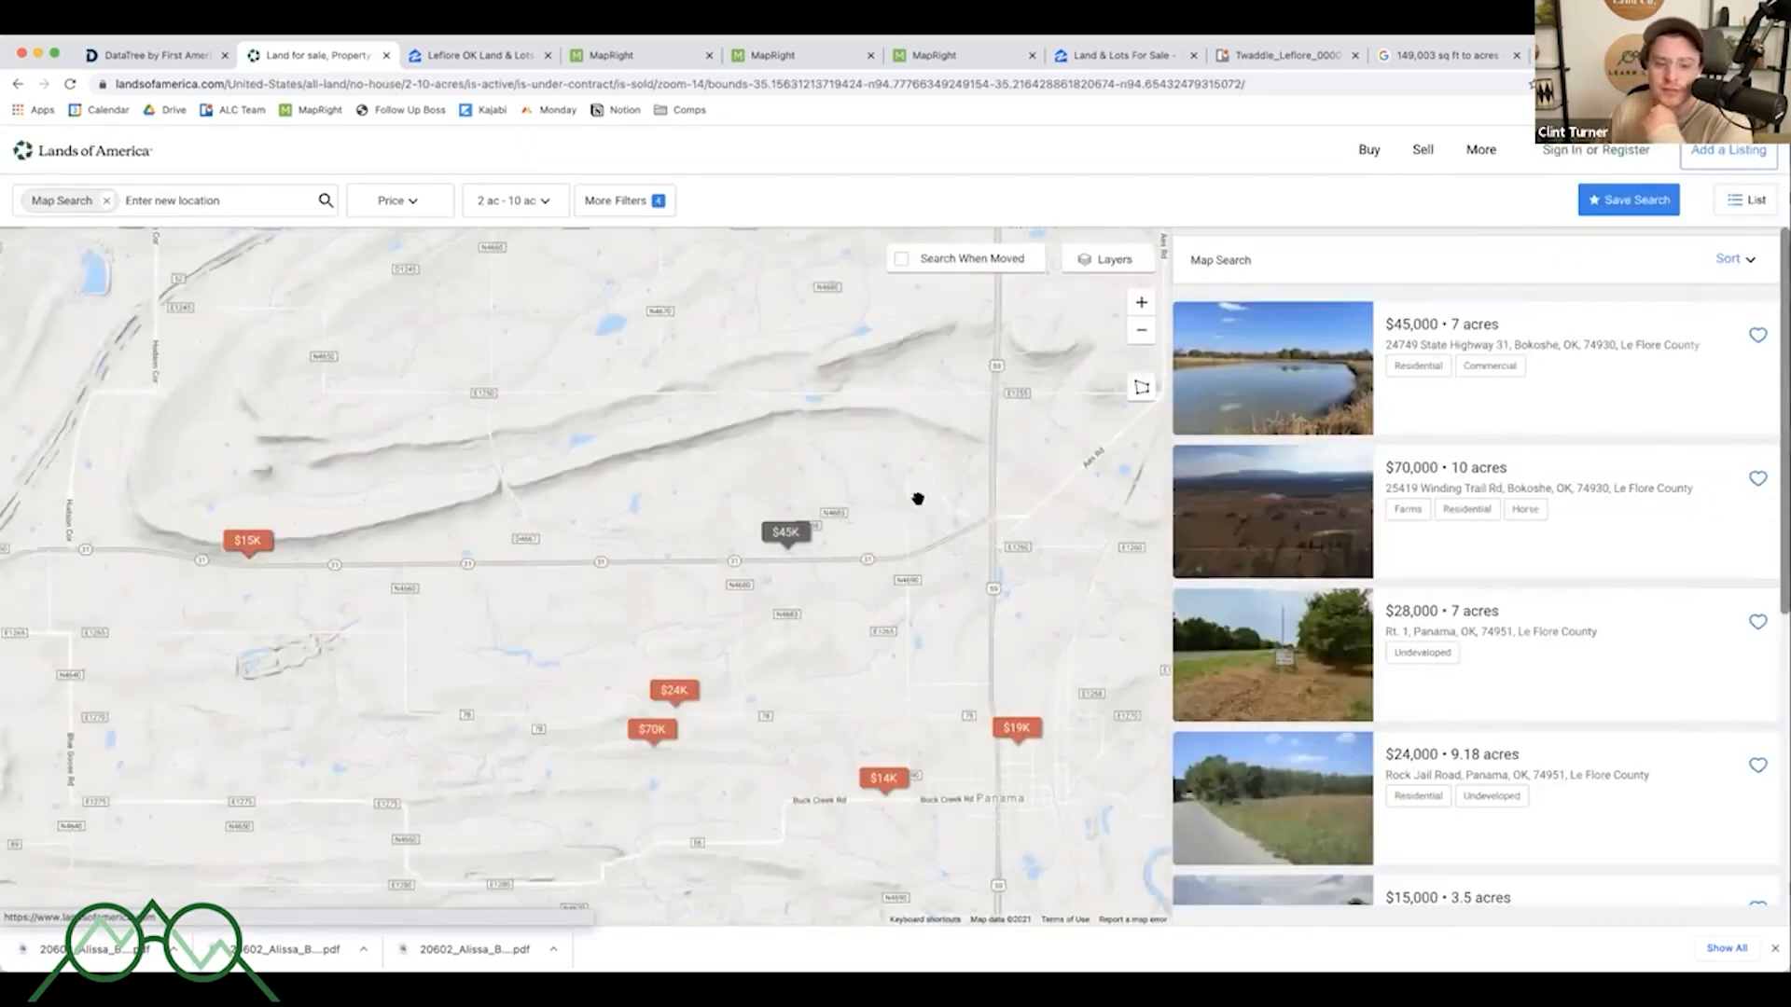
- Switch the listings map to satellite view, zoom out and redo the search for the wider area
{"action": "left_click", "coordinate": [1103, 260]}
{"action": "left_click", "coordinate": [1112, 303]}
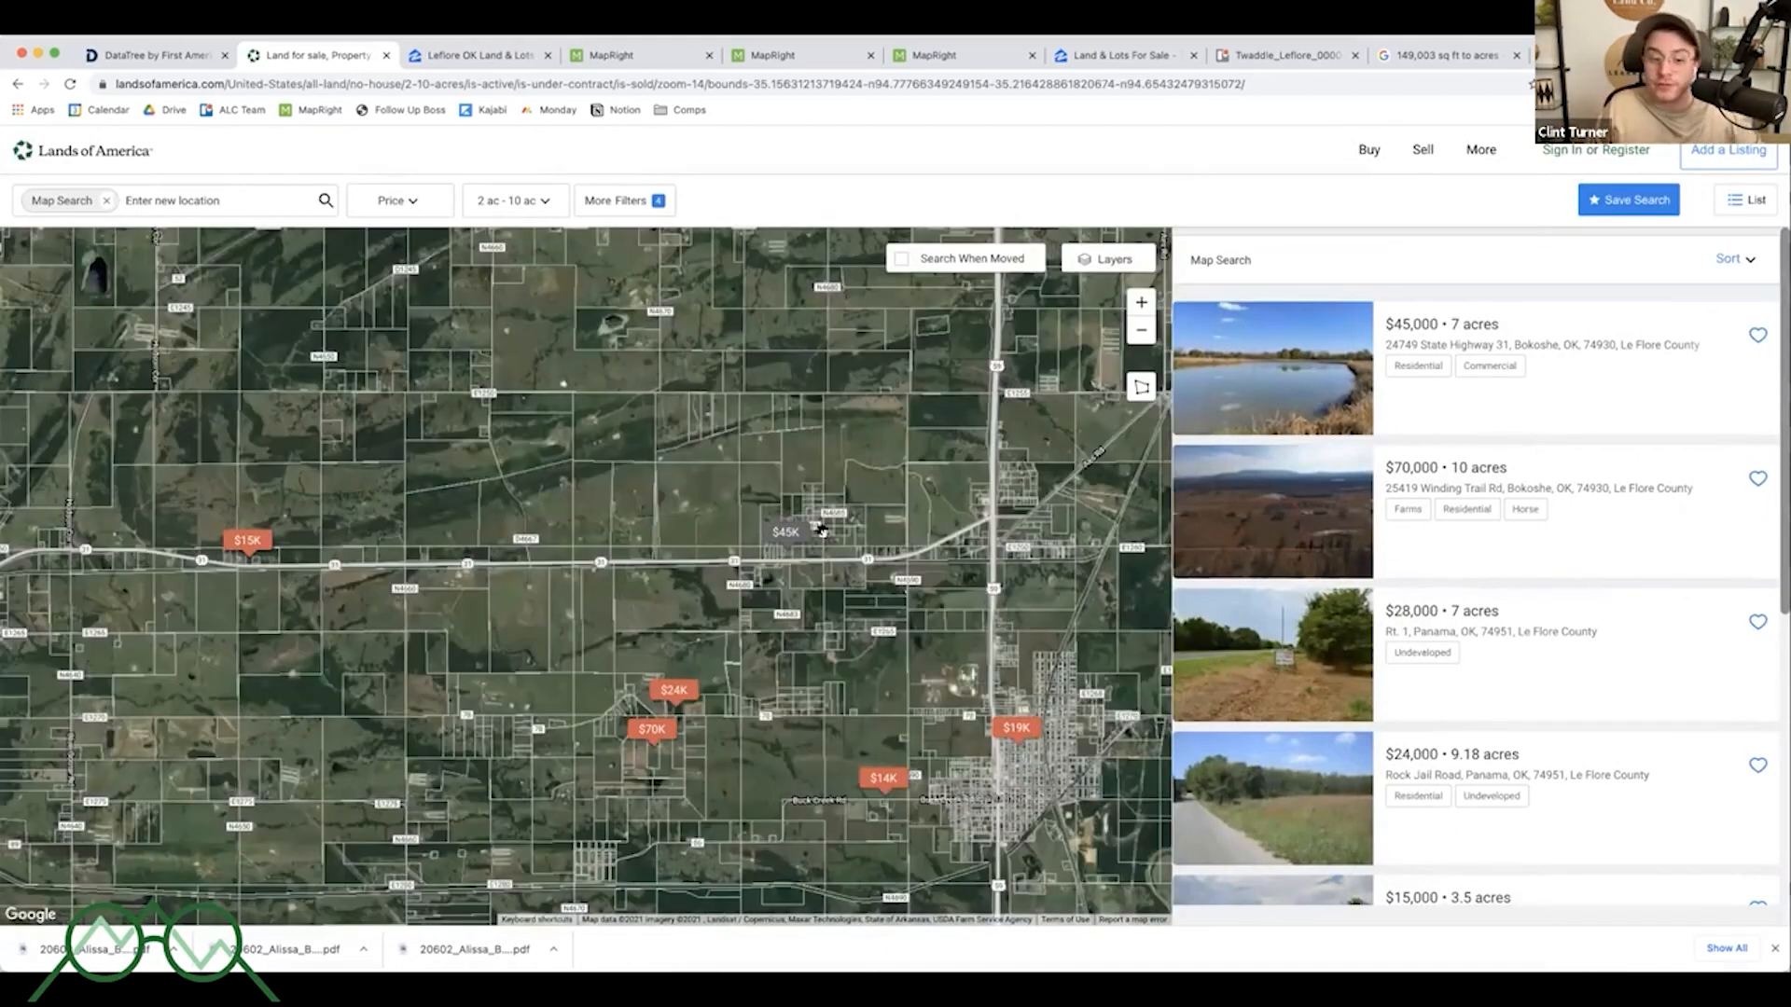
{"action": "scroll", "coordinate": [964, 514], "scroll_direction": "down", "scroll_amount": 3}
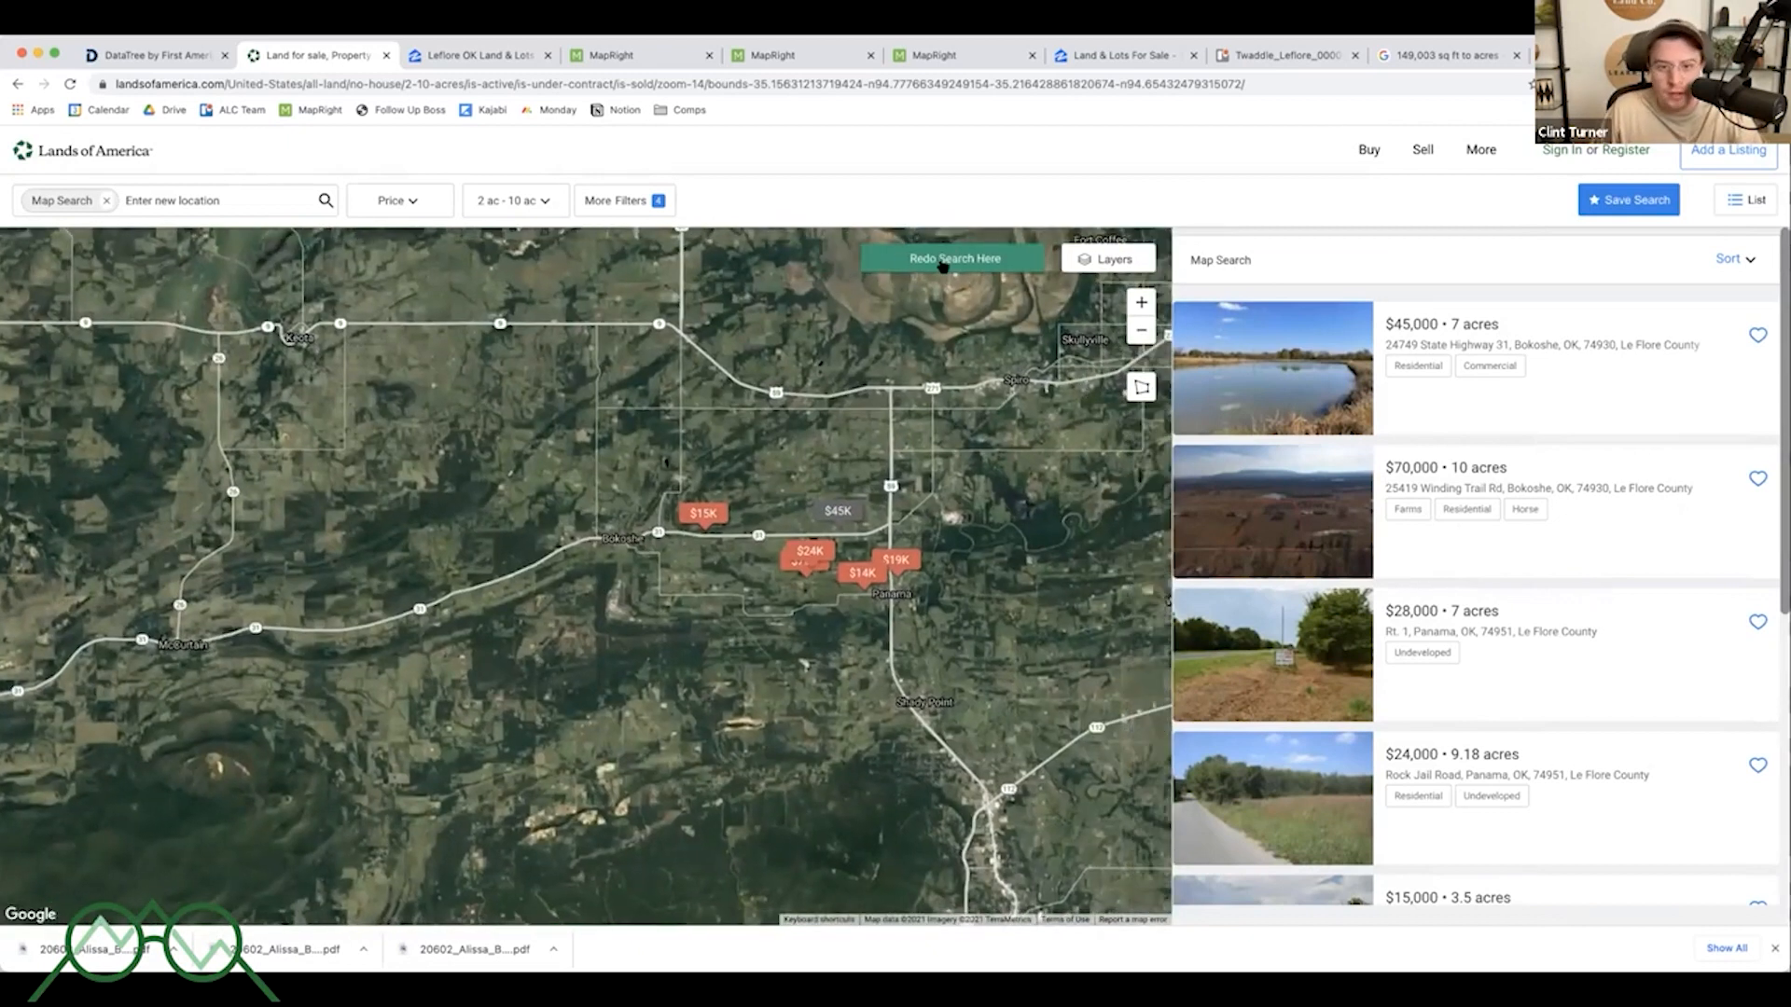
{"action": "left_click", "coordinate": [942, 263]}
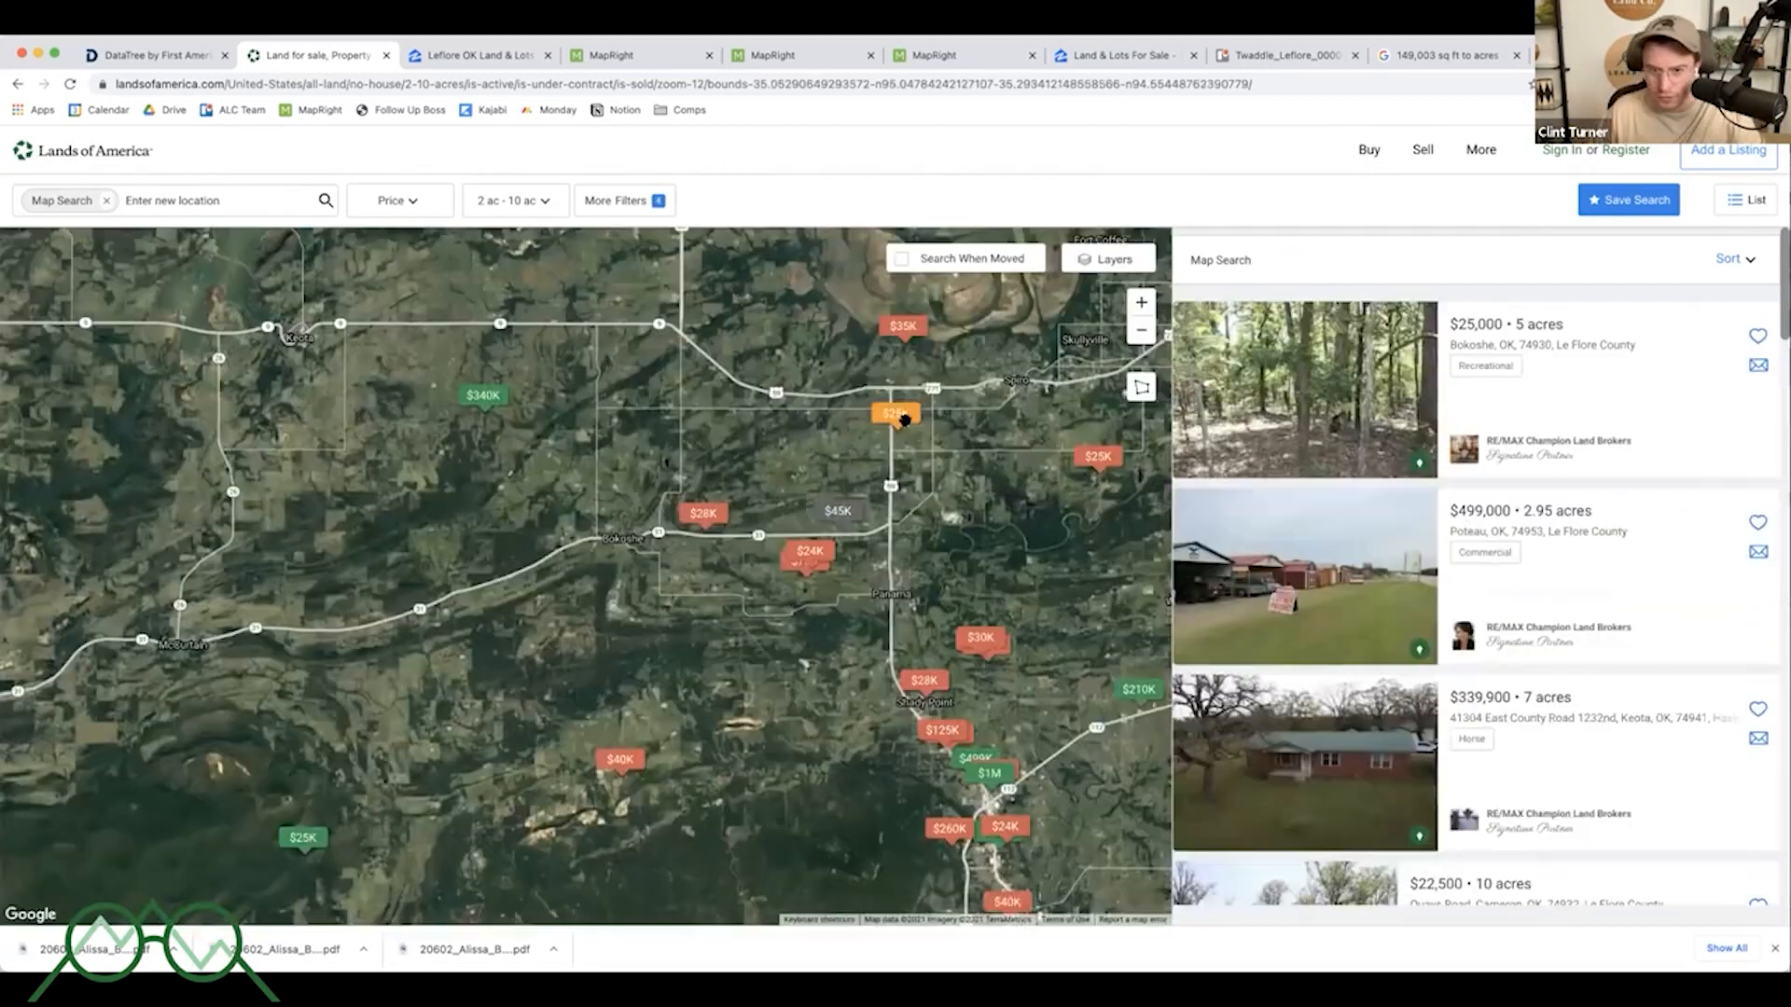
{"action": "mouse_move", "coordinate": [898, 398]}
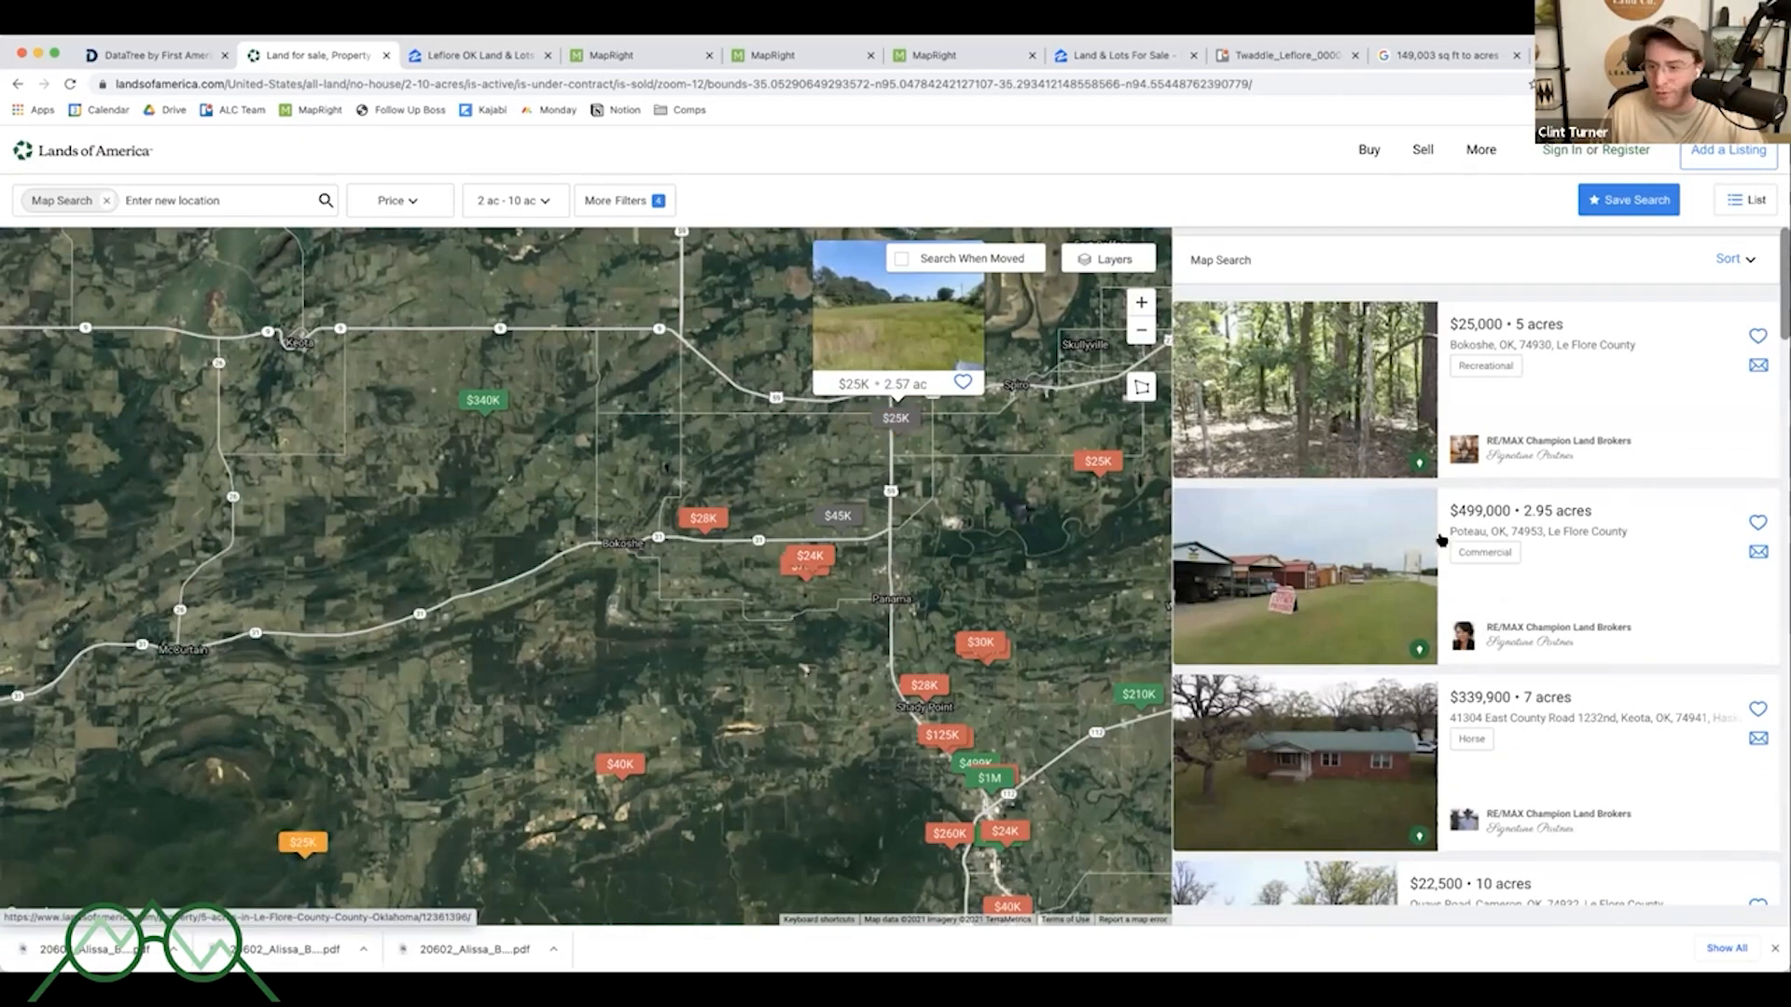
- Pan and zoom around Bokoshe and Panama, previewing the nearby listing markers such as $340K, $35K, $45K and $25K
{"action": "scroll", "coordinate": [1031, 525], "scroll_direction": "up", "scroll_amount": 2}
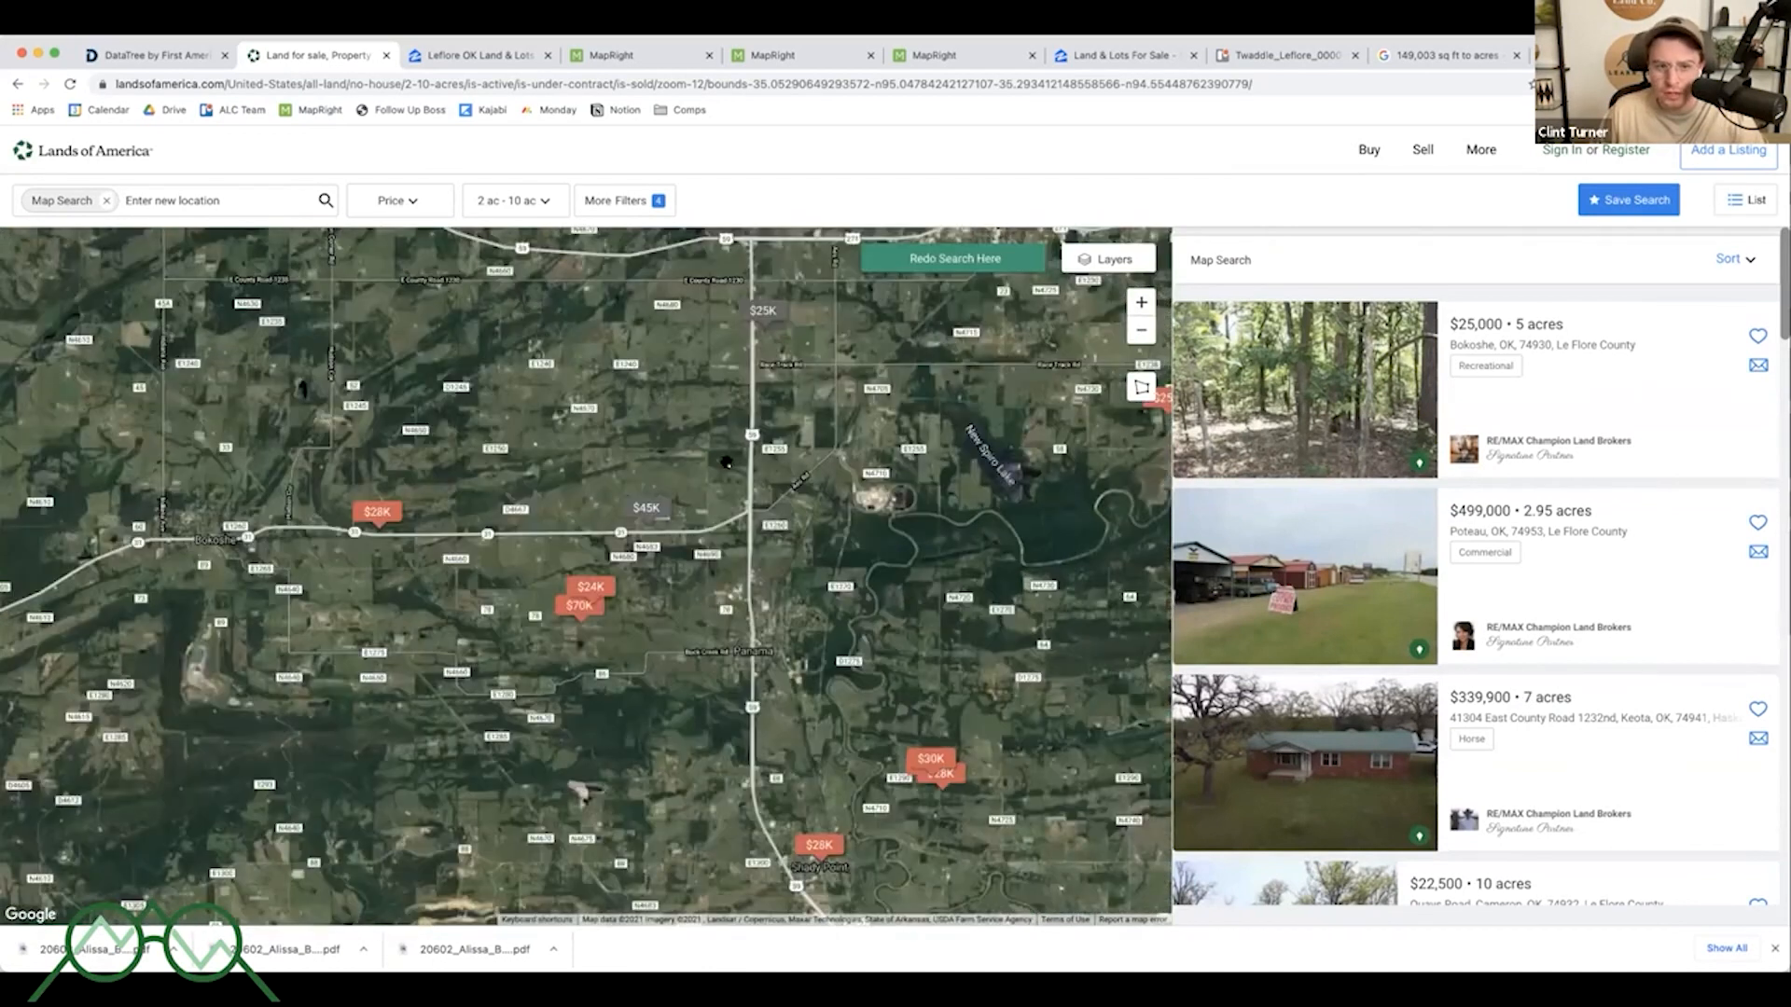
{"action": "left_click_drag", "start_coordinate": [726, 463], "coordinate": [590, 496]}
{"action": "left_click_drag", "start_coordinate": [720, 501], "coordinate": [912, 504]}
{"action": "left_click_drag", "start_coordinate": [860, 679], "coordinate": [831, 609]}
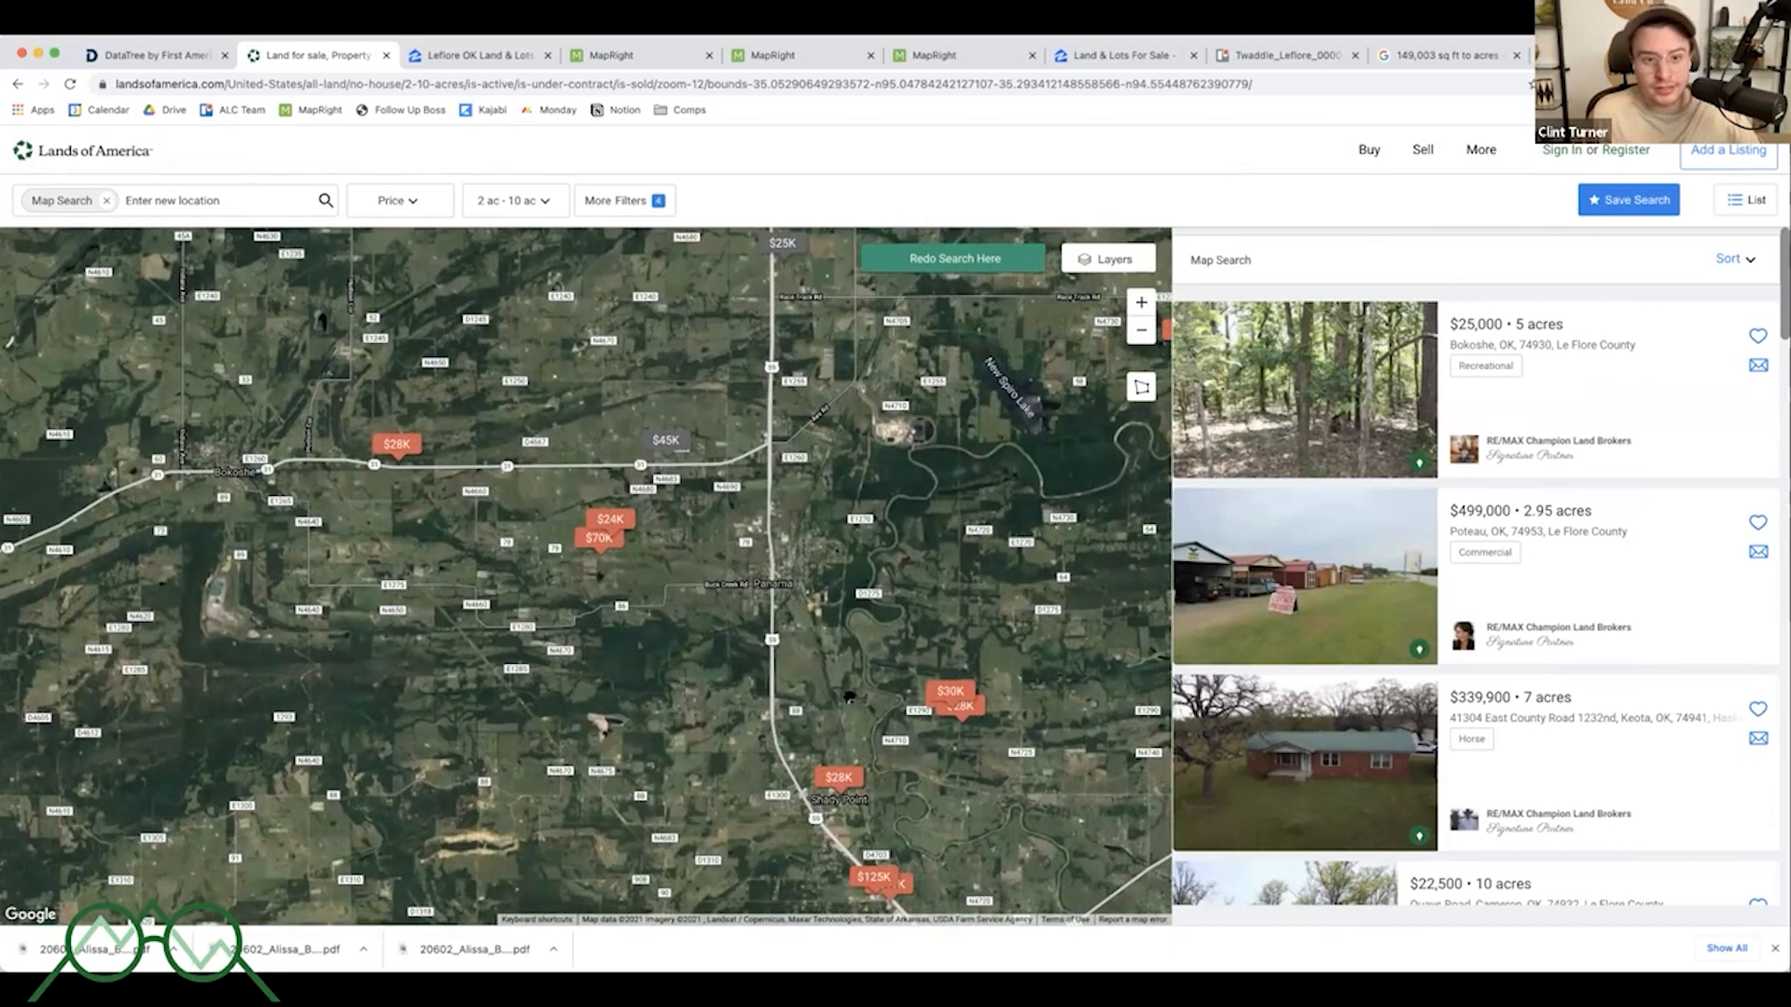
{"action": "scroll", "coordinate": [848, 696], "scroll_direction": "down", "scroll_amount": 3}
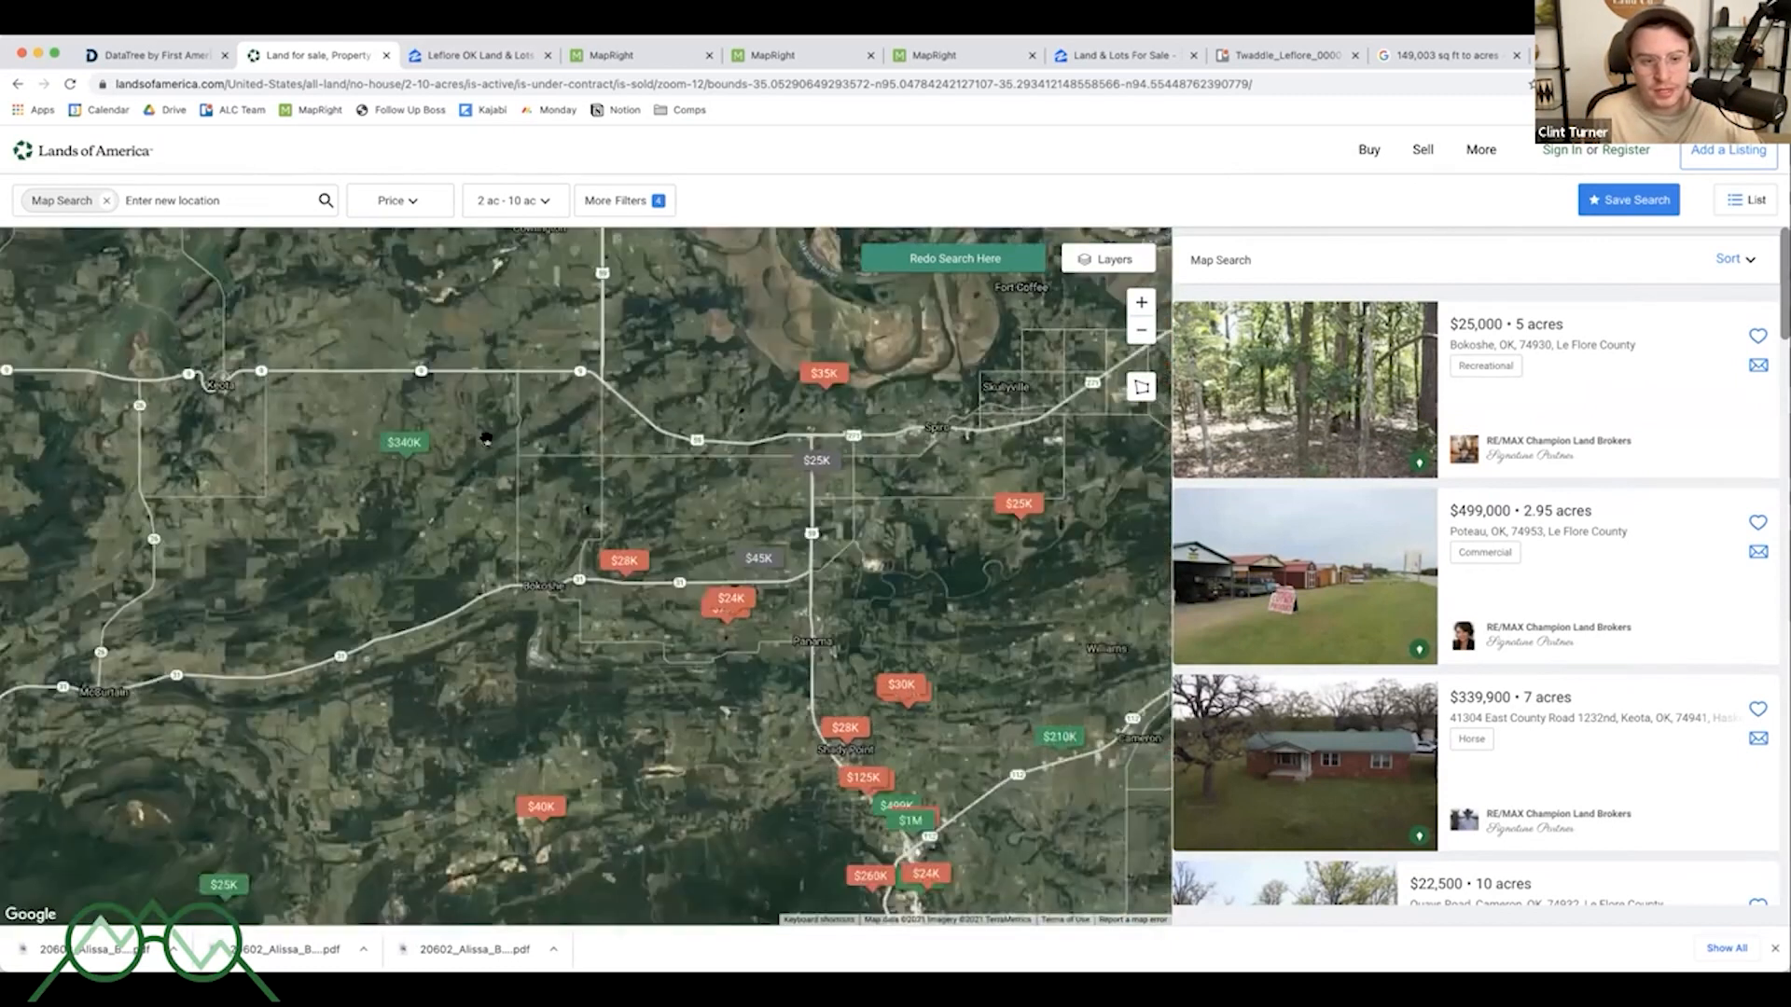
{"action": "left_click_drag", "start_coordinate": [404, 436], "coordinate": [479, 459]}
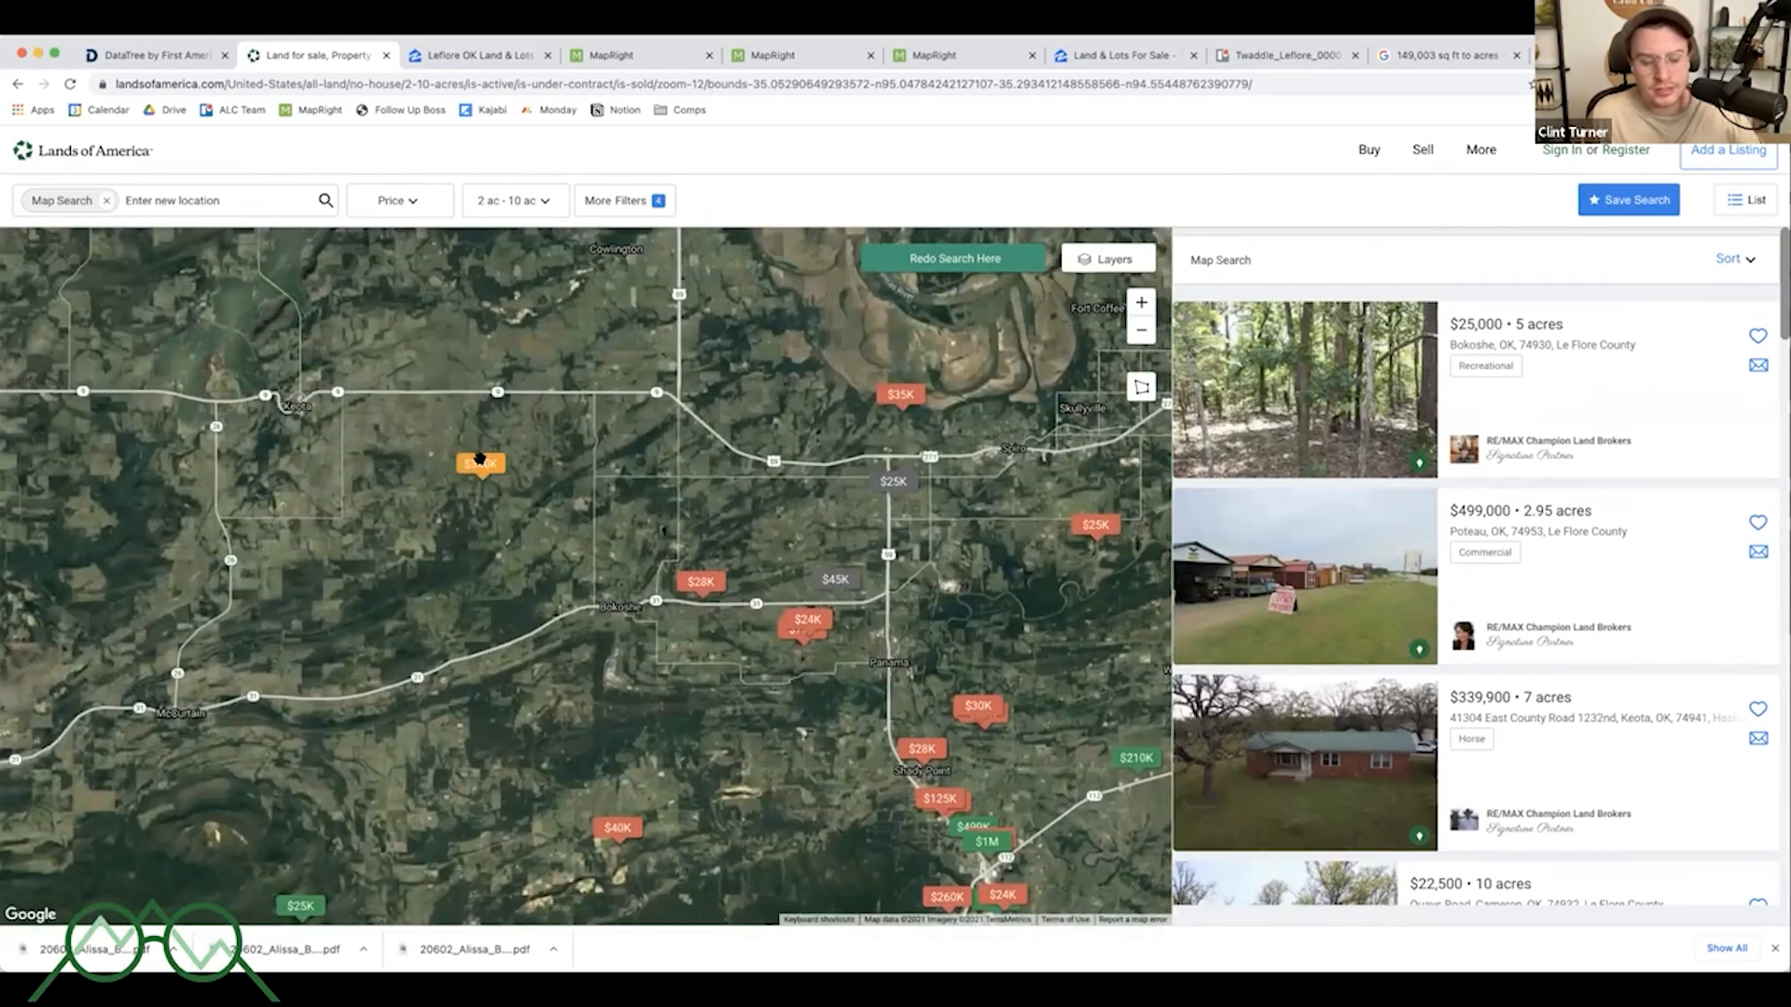
{"action": "left_click", "coordinate": [479, 459]}
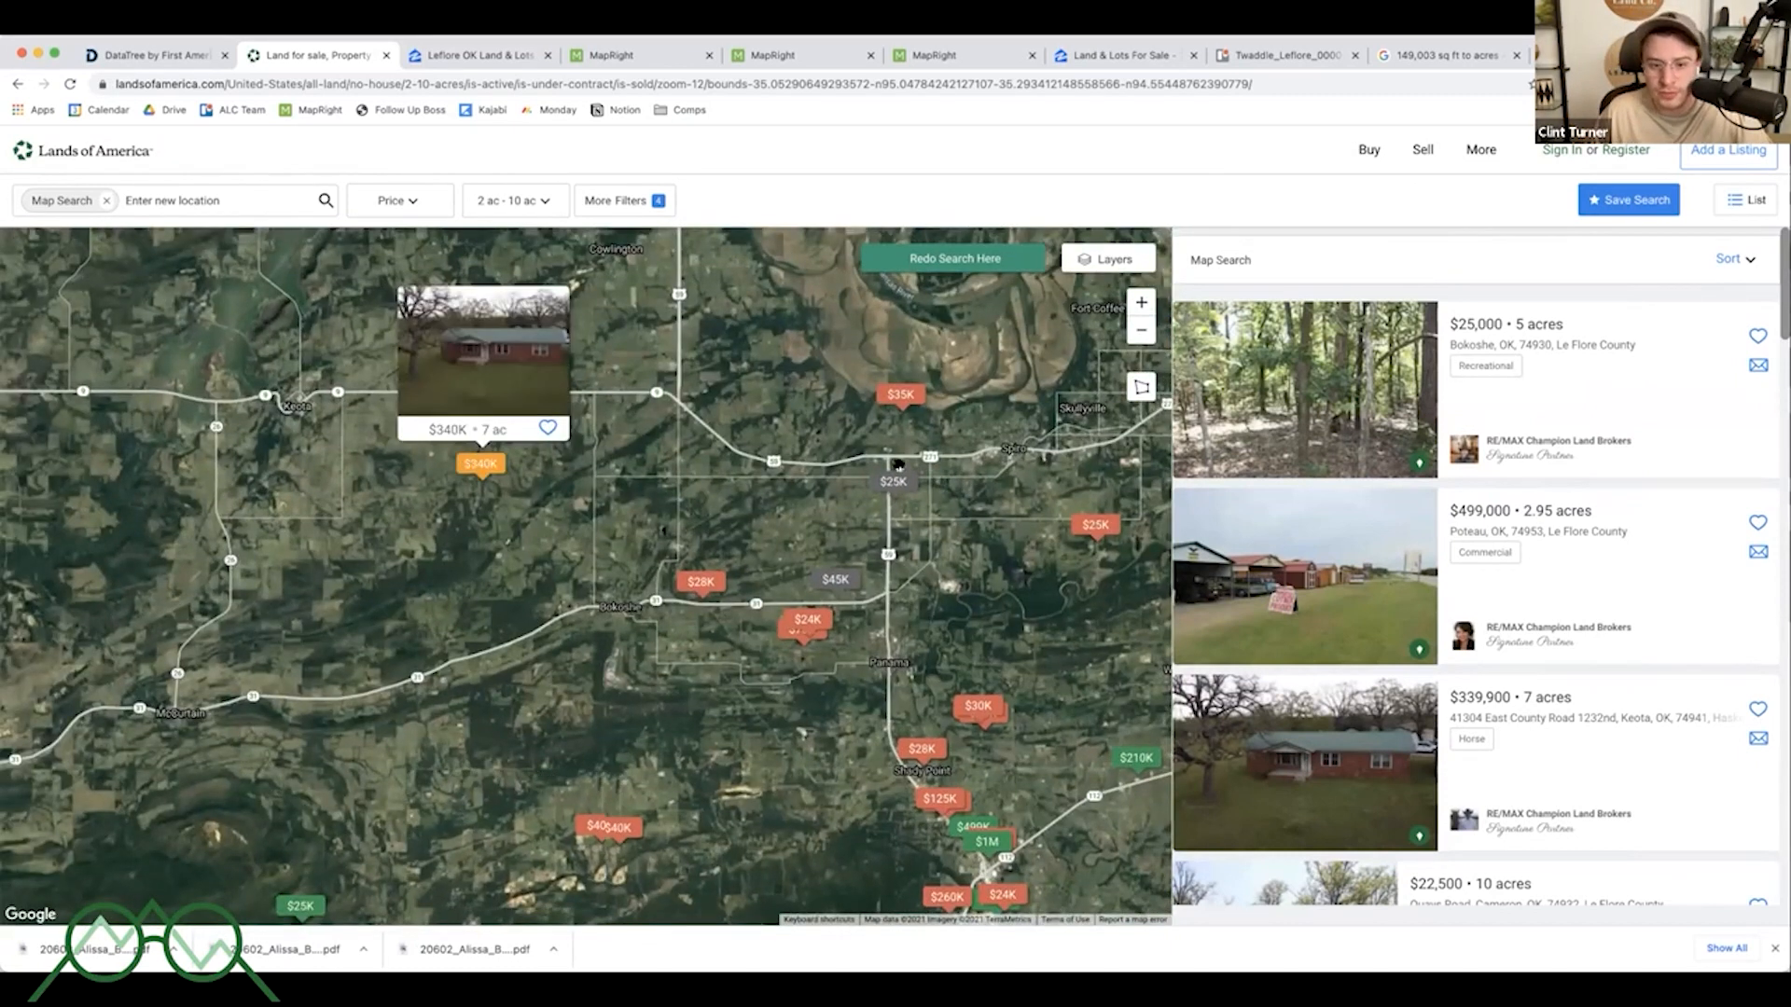
{"action": "left_click_drag", "start_coordinate": [901, 392], "coordinate": [829, 372]}
{"action": "left_click", "coordinate": [832, 381]}
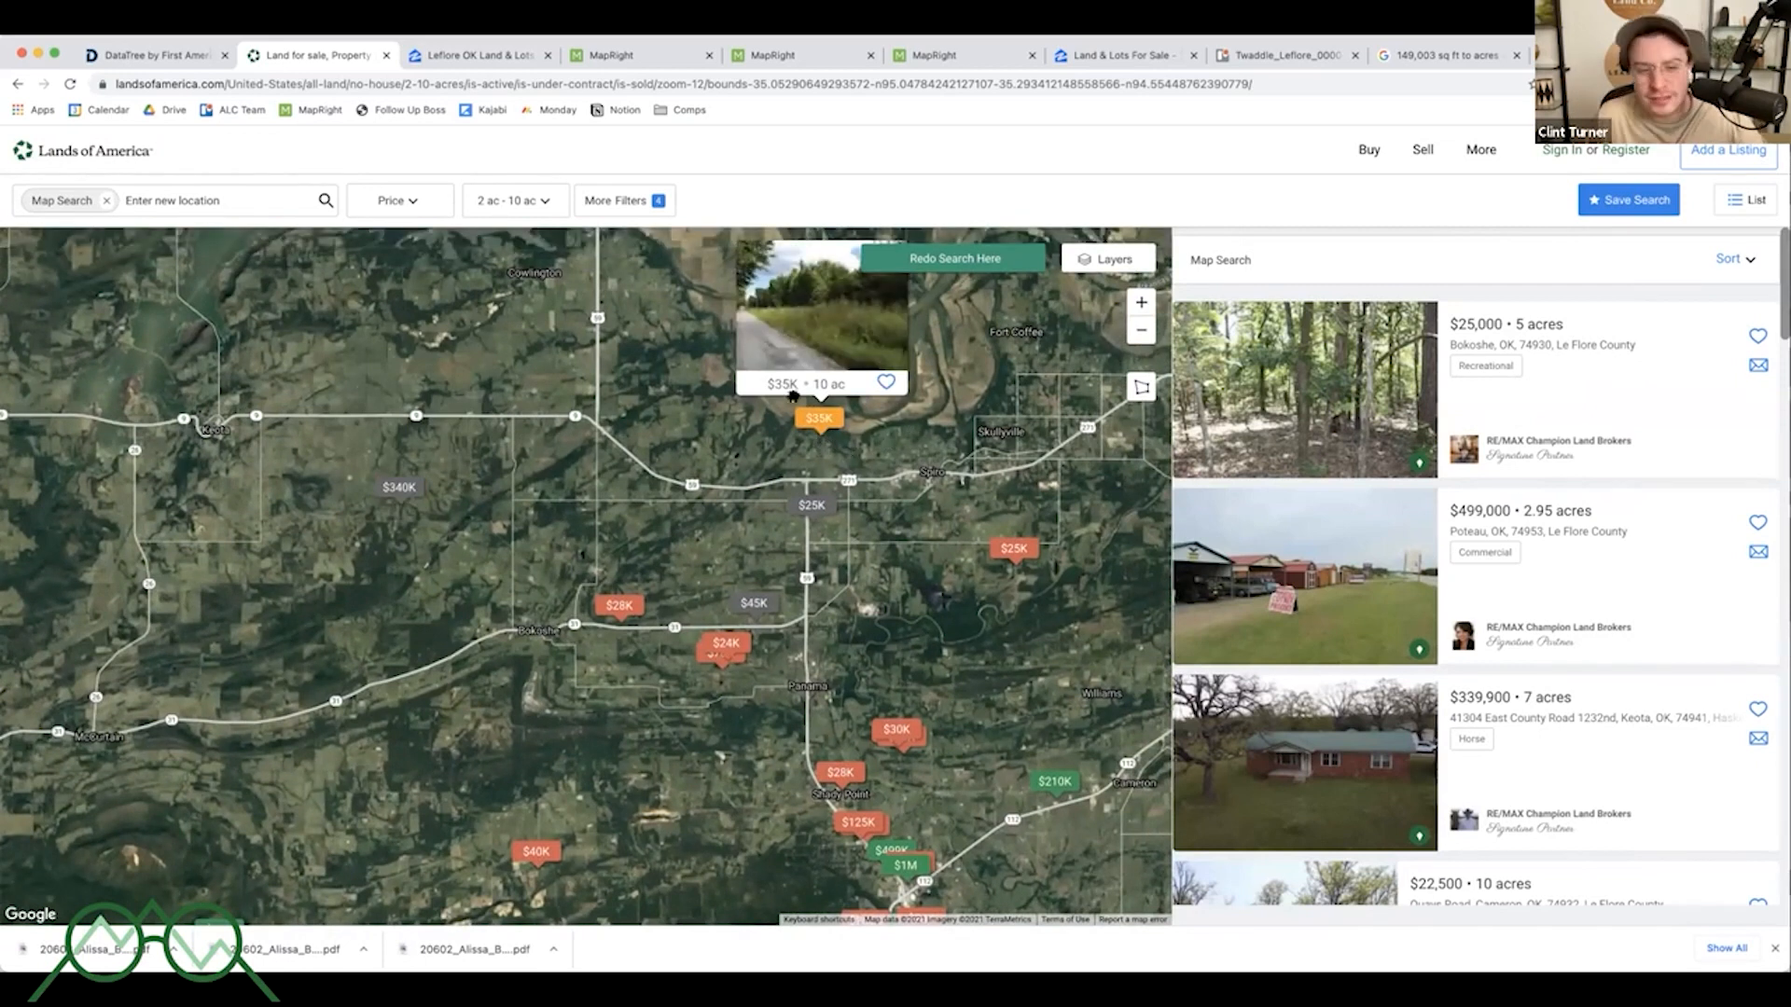
{"action": "scroll", "coordinate": [793, 396], "scroll_direction": "up", "scroll_amount": 2}
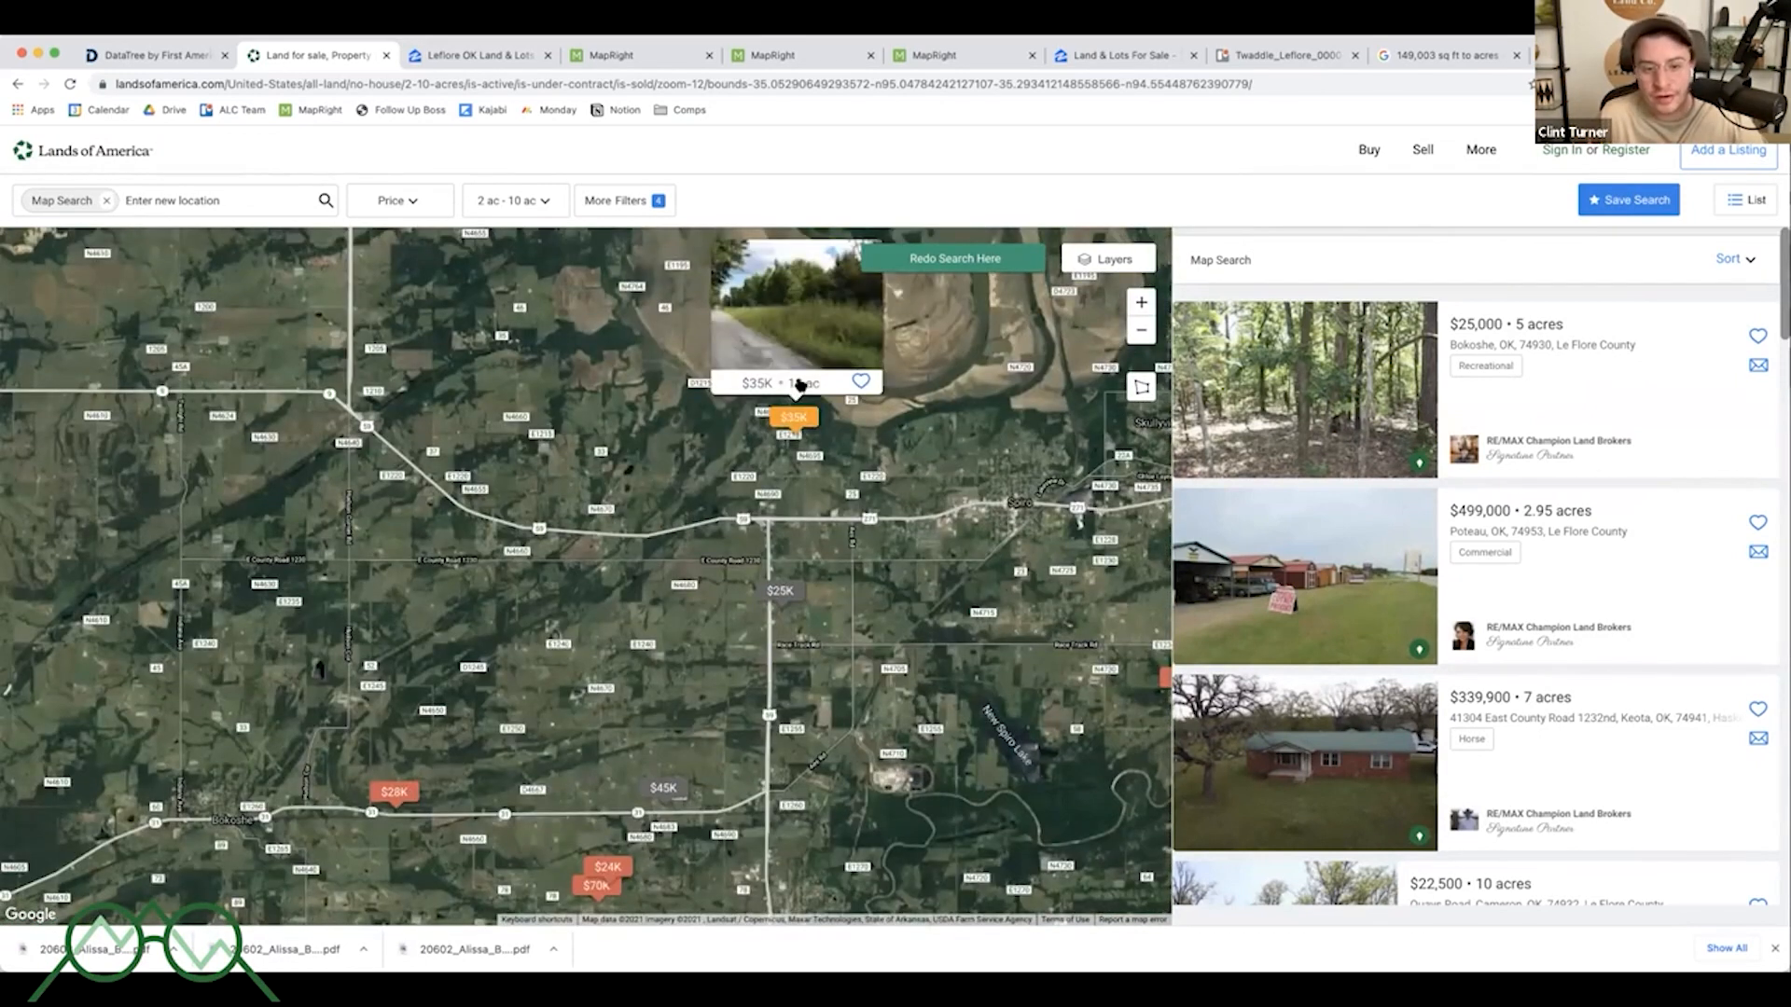
{"action": "left_click_drag", "start_coordinate": [649, 787], "coordinate": [634, 566]}
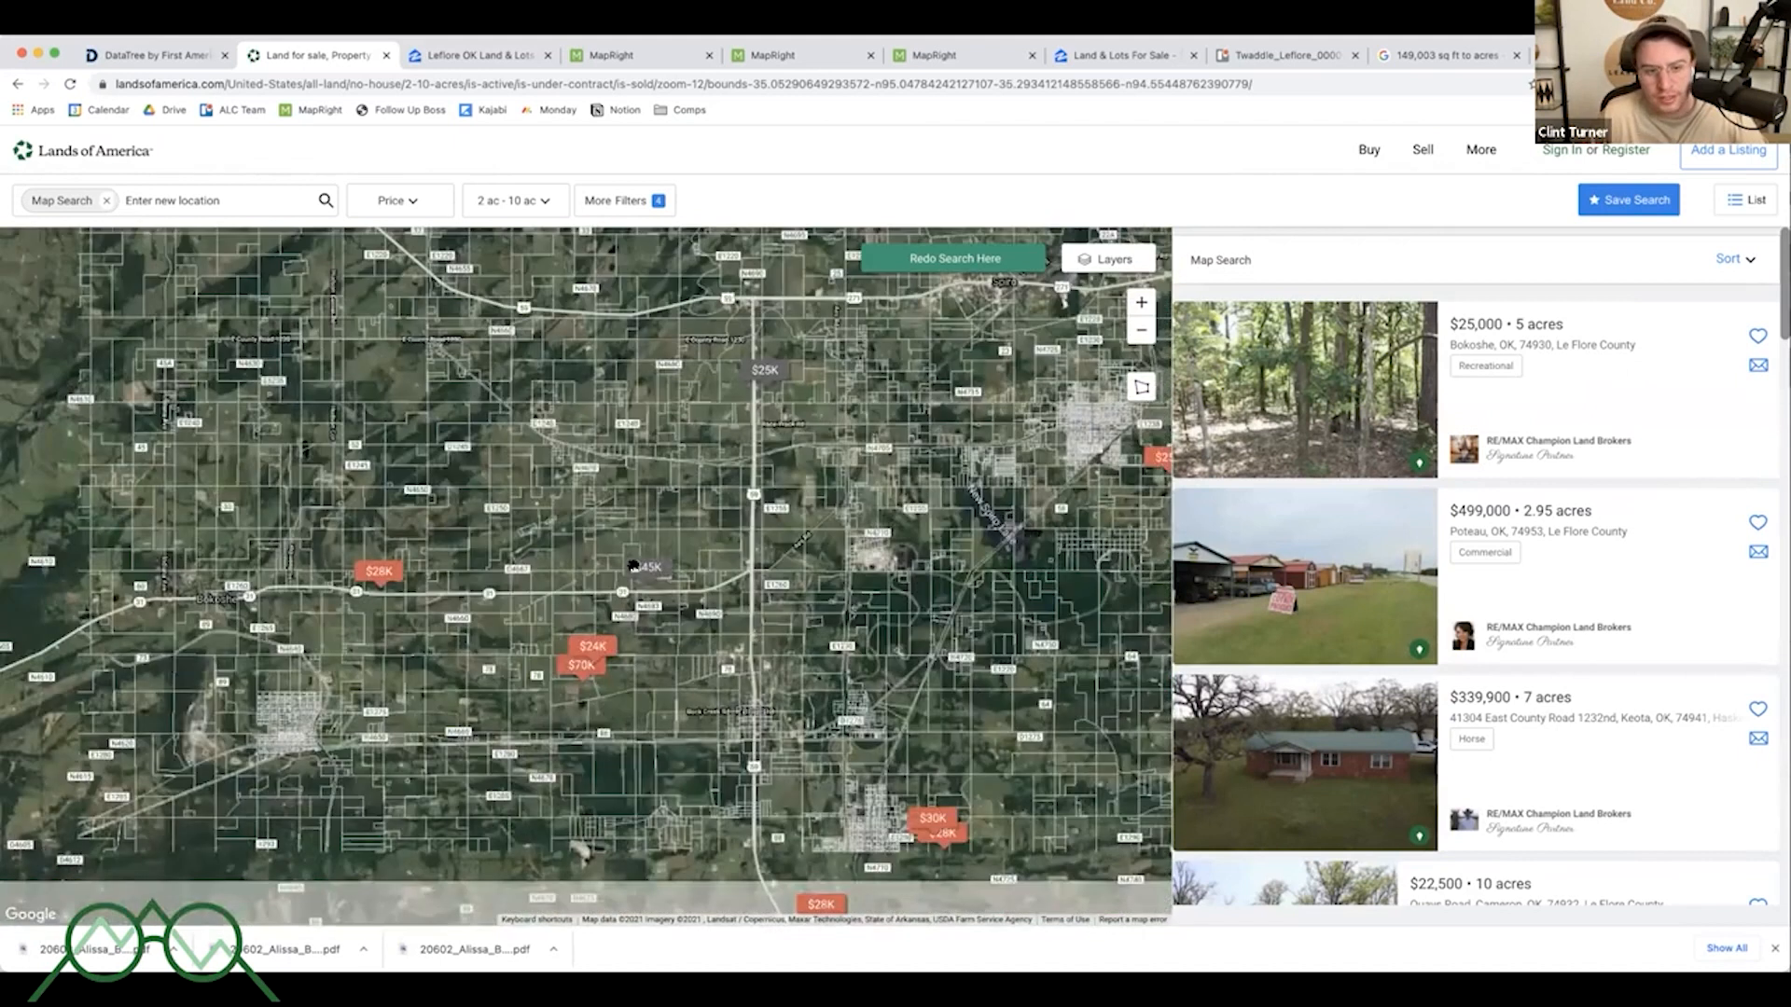
{"action": "left_click", "coordinate": [636, 566]}
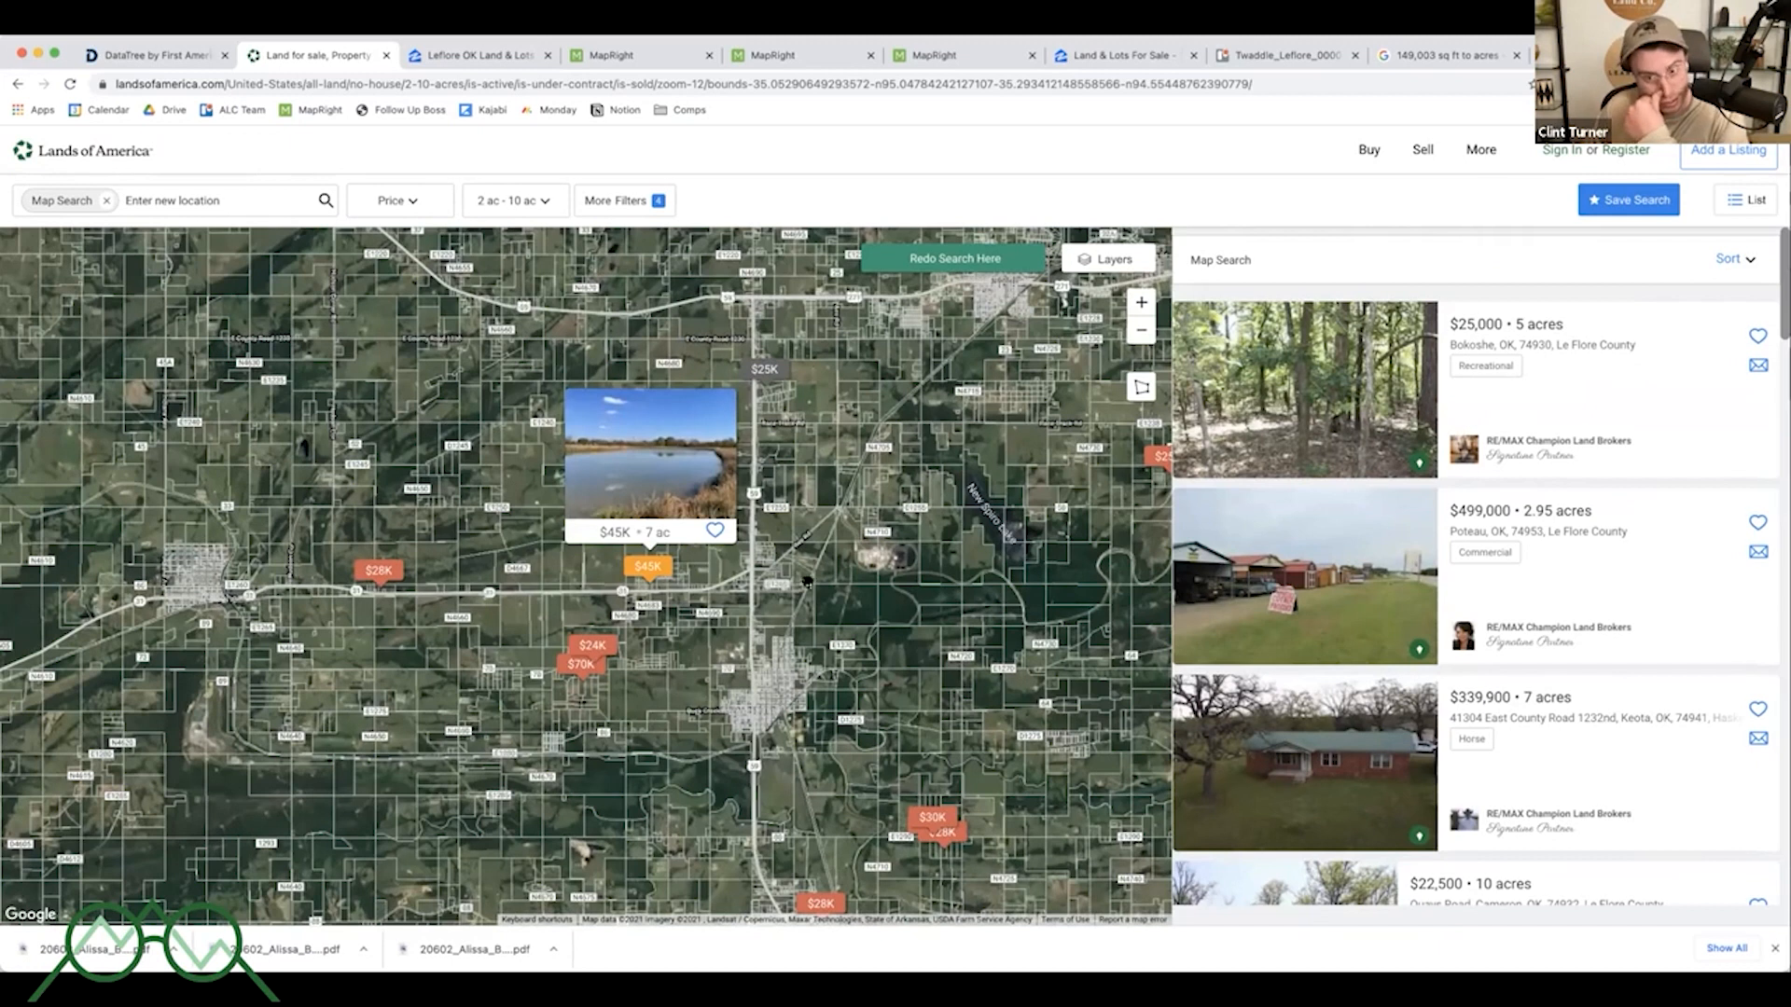
{"action": "left_click_drag", "start_coordinate": [839, 582], "coordinate": [491, 579]}
{"action": "left_click", "coordinate": [822, 454]}
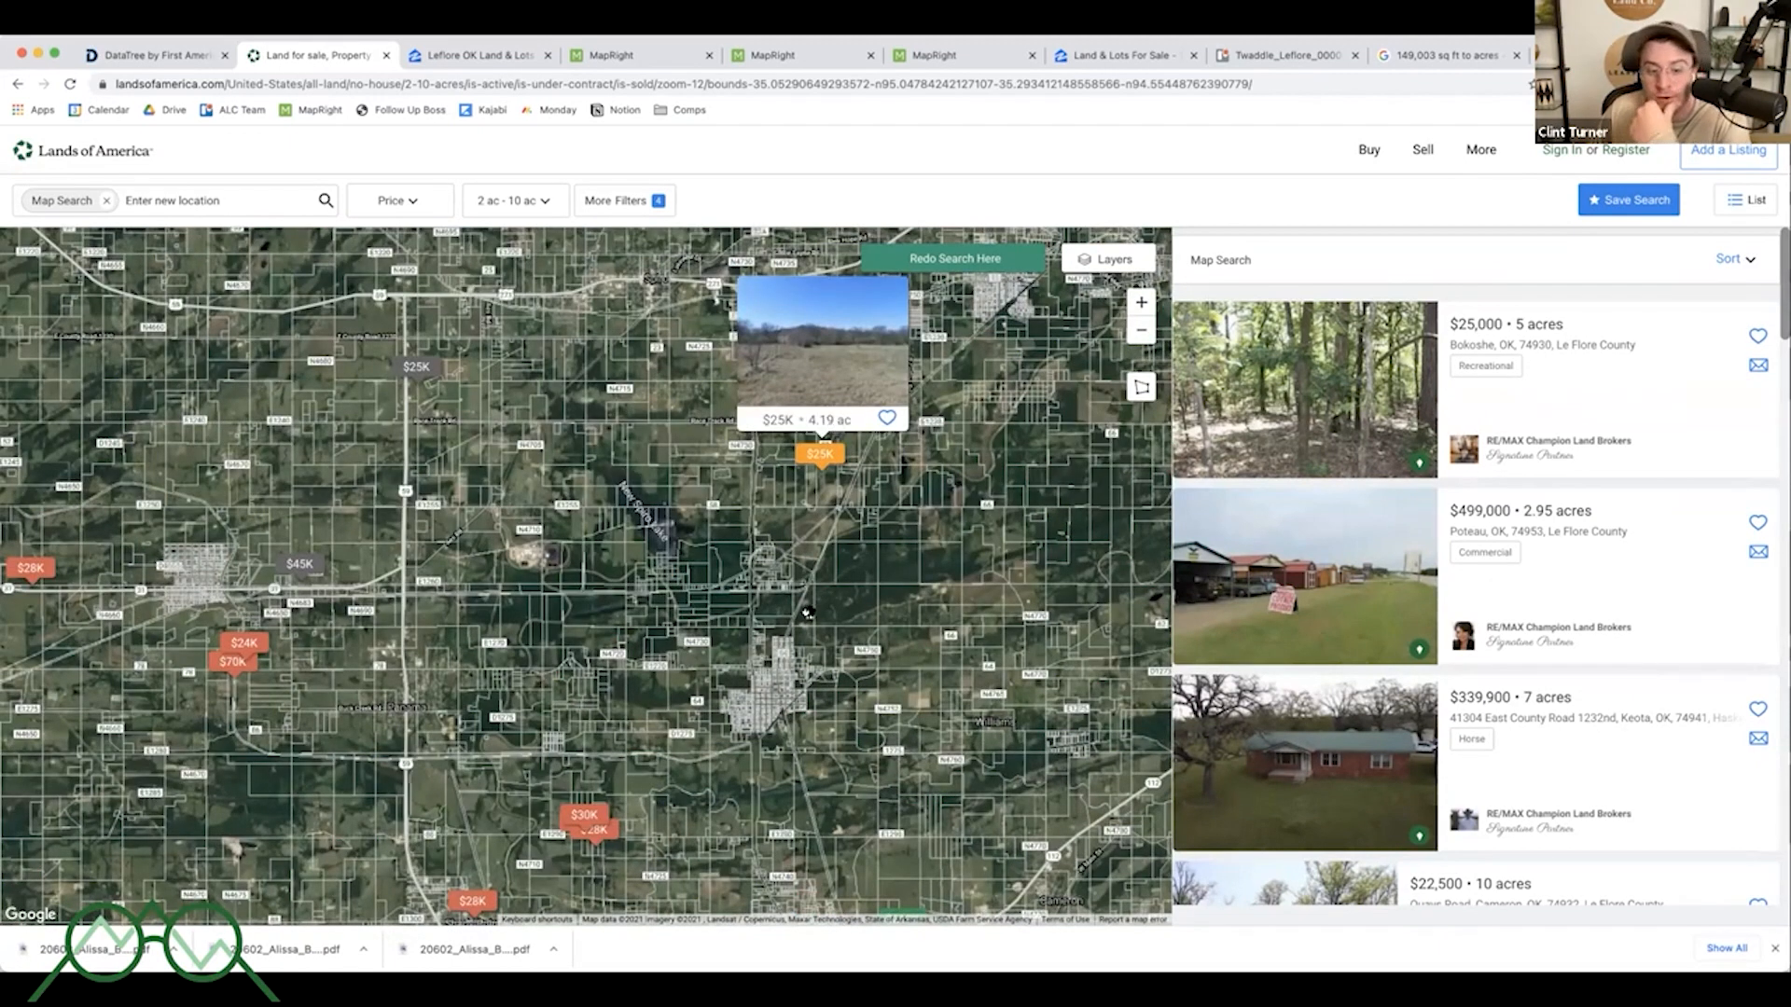
{"action": "scroll", "coordinate": [937, 472], "scroll_direction": "down", "scroll_amount": 3}
{"action": "scroll", "coordinate": [929, 491], "scroll_direction": "down", "scroll_amount": 3}
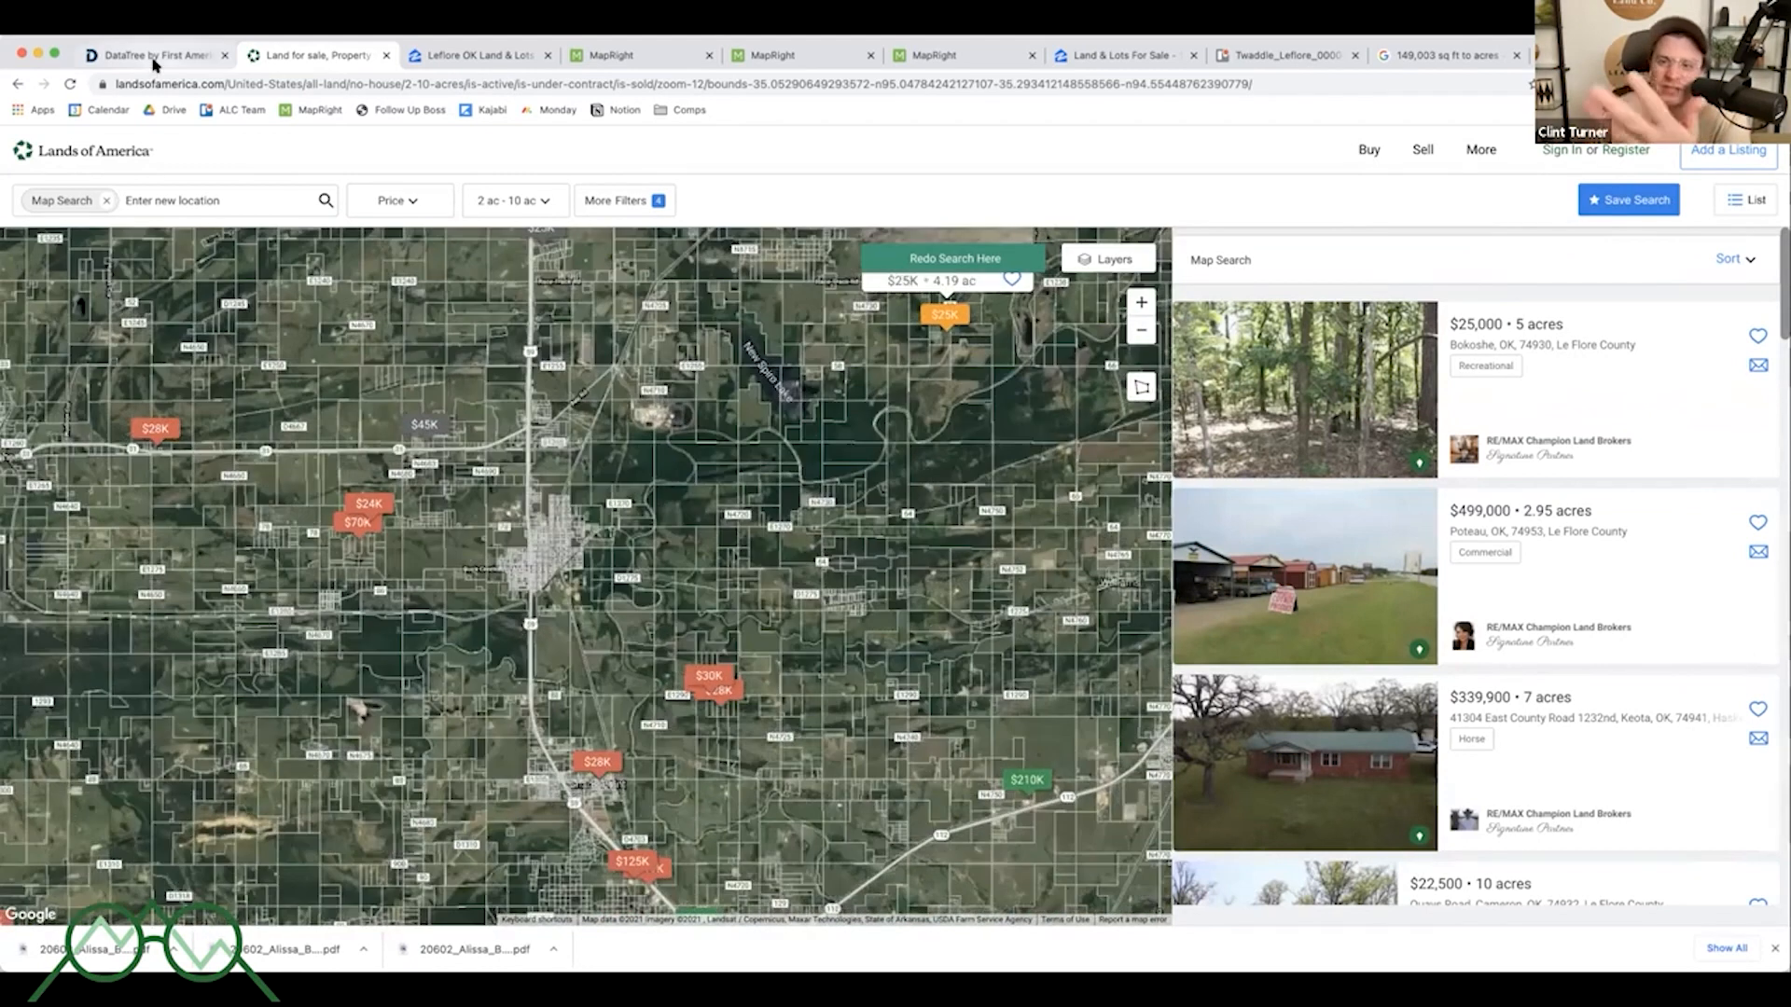
- Switch to the Google search tab and calculate 32000 divided by 7
{"action": "left_click", "coordinate": [1413, 56]}
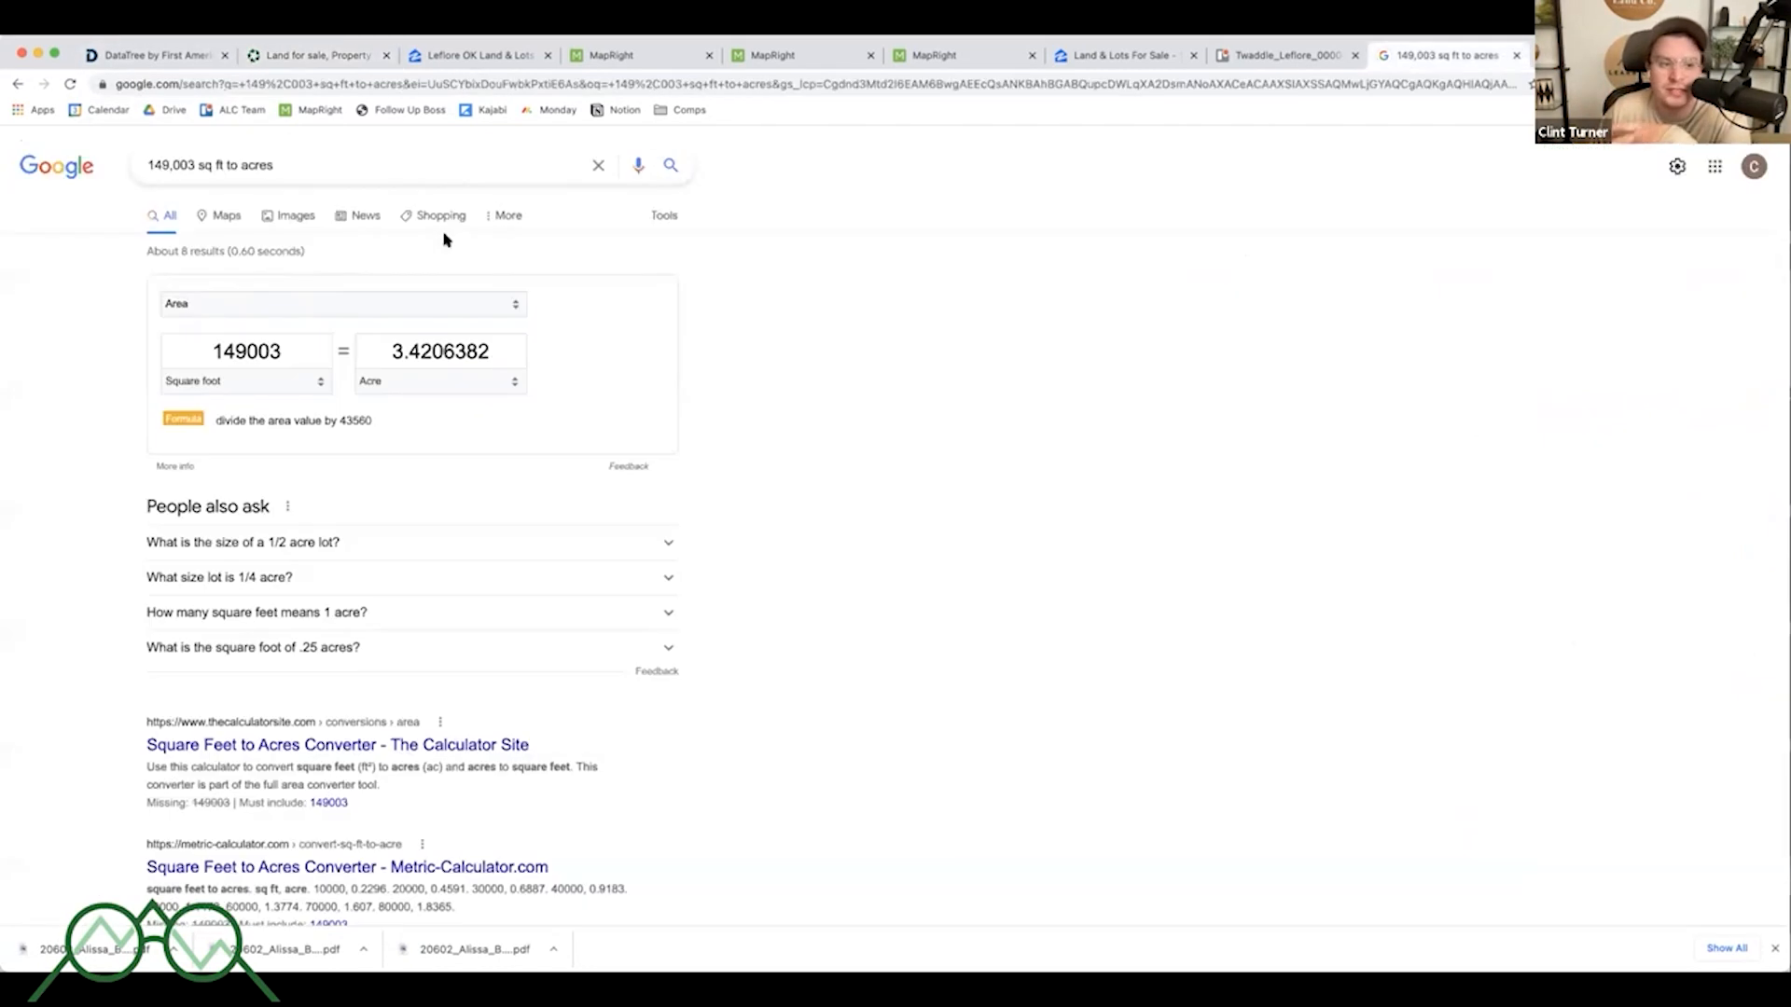
{"action": "left_click", "coordinate": [1556, 57]}
{"action": "key", "text": "Return"}
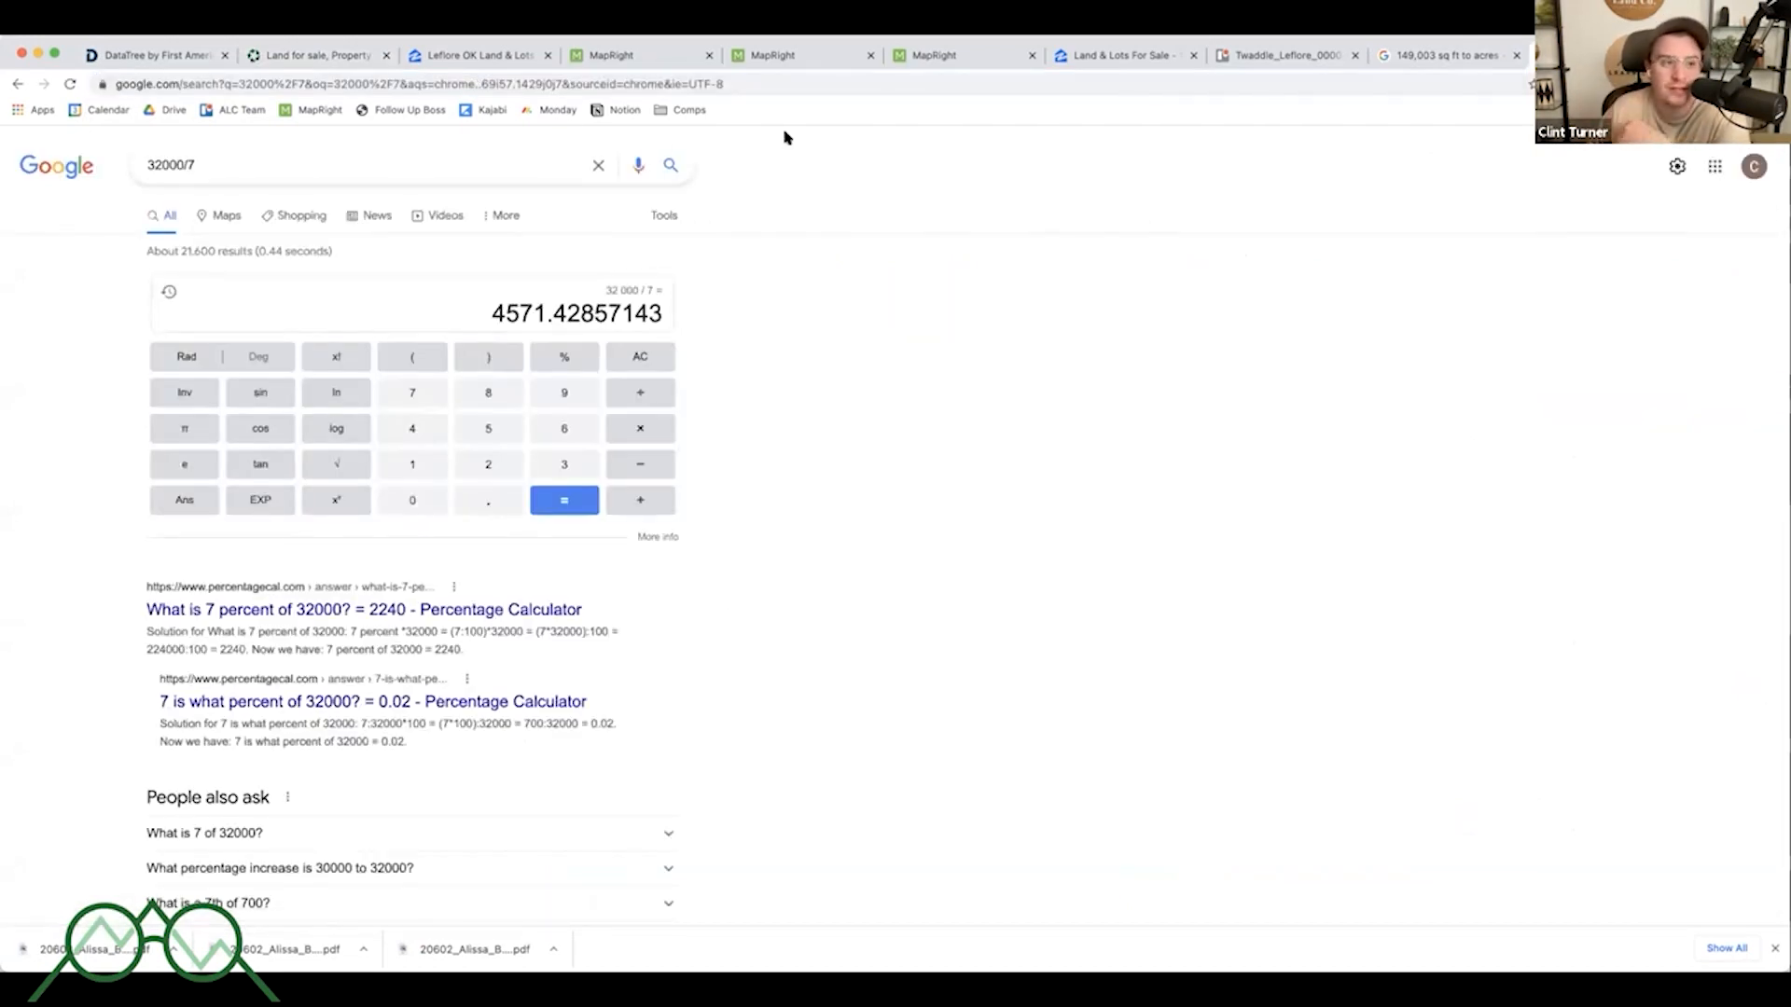
- Return to the Lands of America listings map and pan and zoom around Panama and Bokoshe to preview nearby listings
{"action": "left_click", "coordinate": [359, 57]}
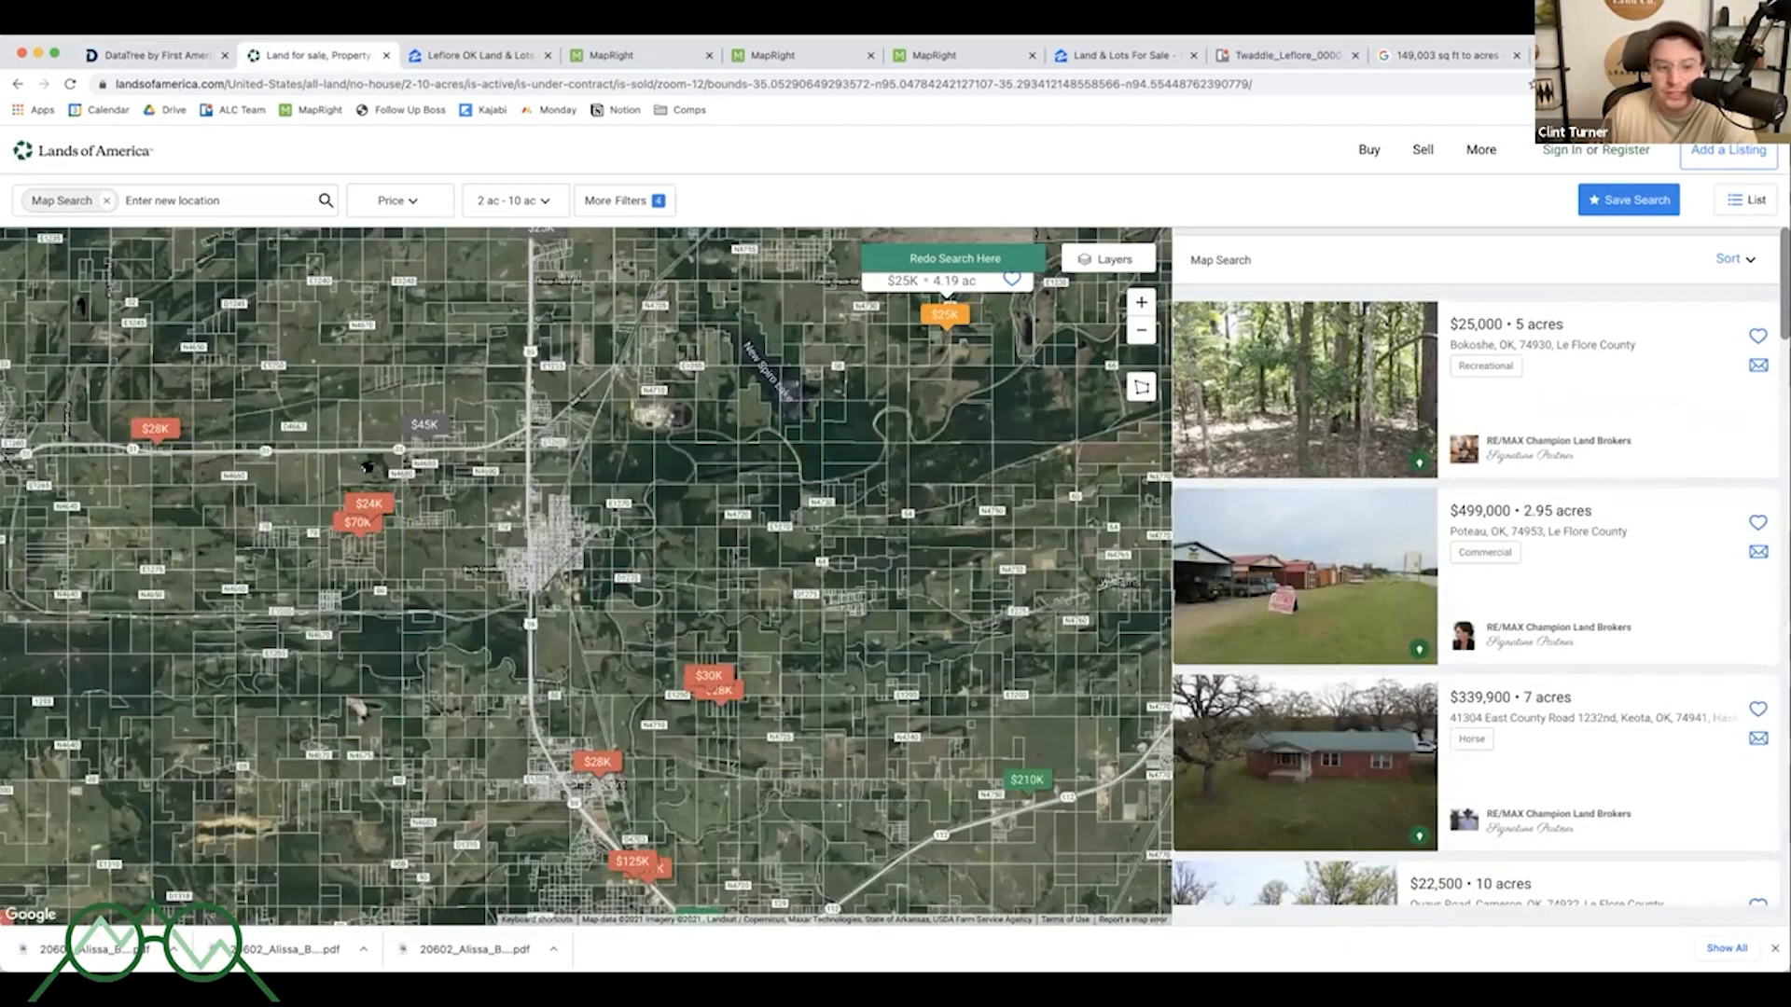
{"action": "mouse_move", "coordinate": [981, 693]}
{"action": "left_mouse_down"}
{"action": "mouse_move", "coordinate": [780, 615]}
{"action": "mouse_move", "coordinate": [761, 595]}
{"action": "mouse_move", "coordinate": [804, 569]}
{"action": "left_mouse_up"}
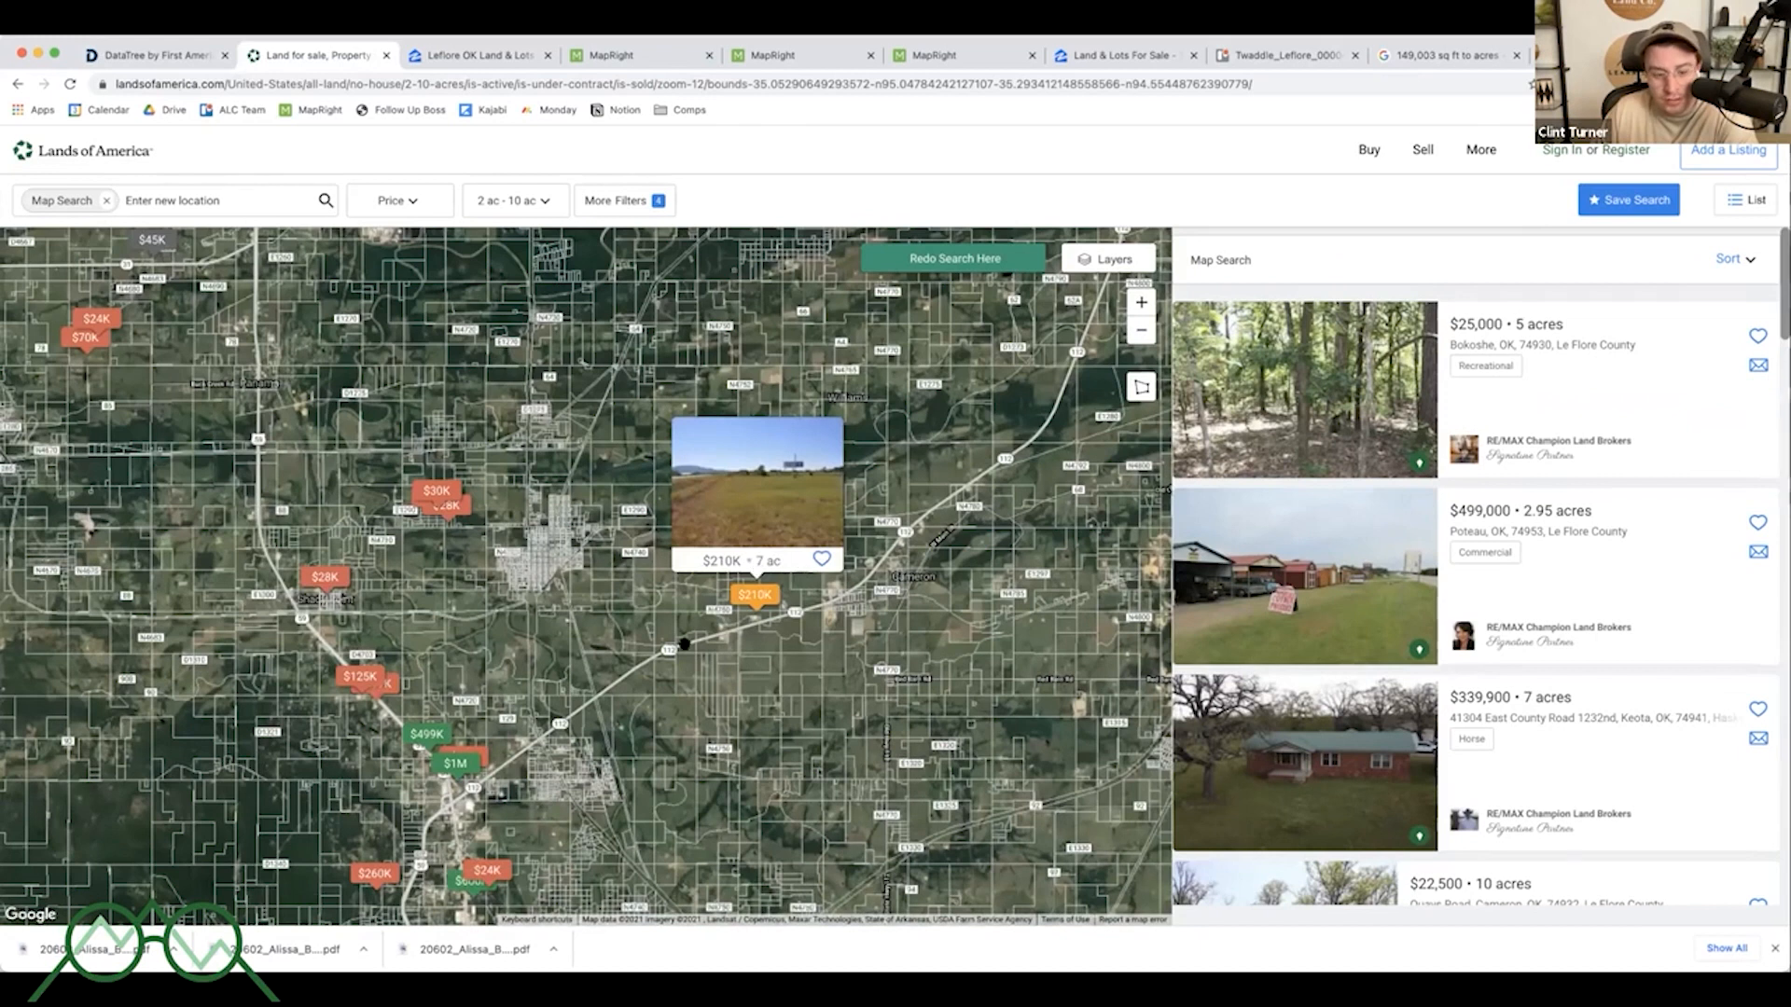
{"action": "left_click_drag", "start_coordinate": [675, 747], "coordinate": [936, 607]}
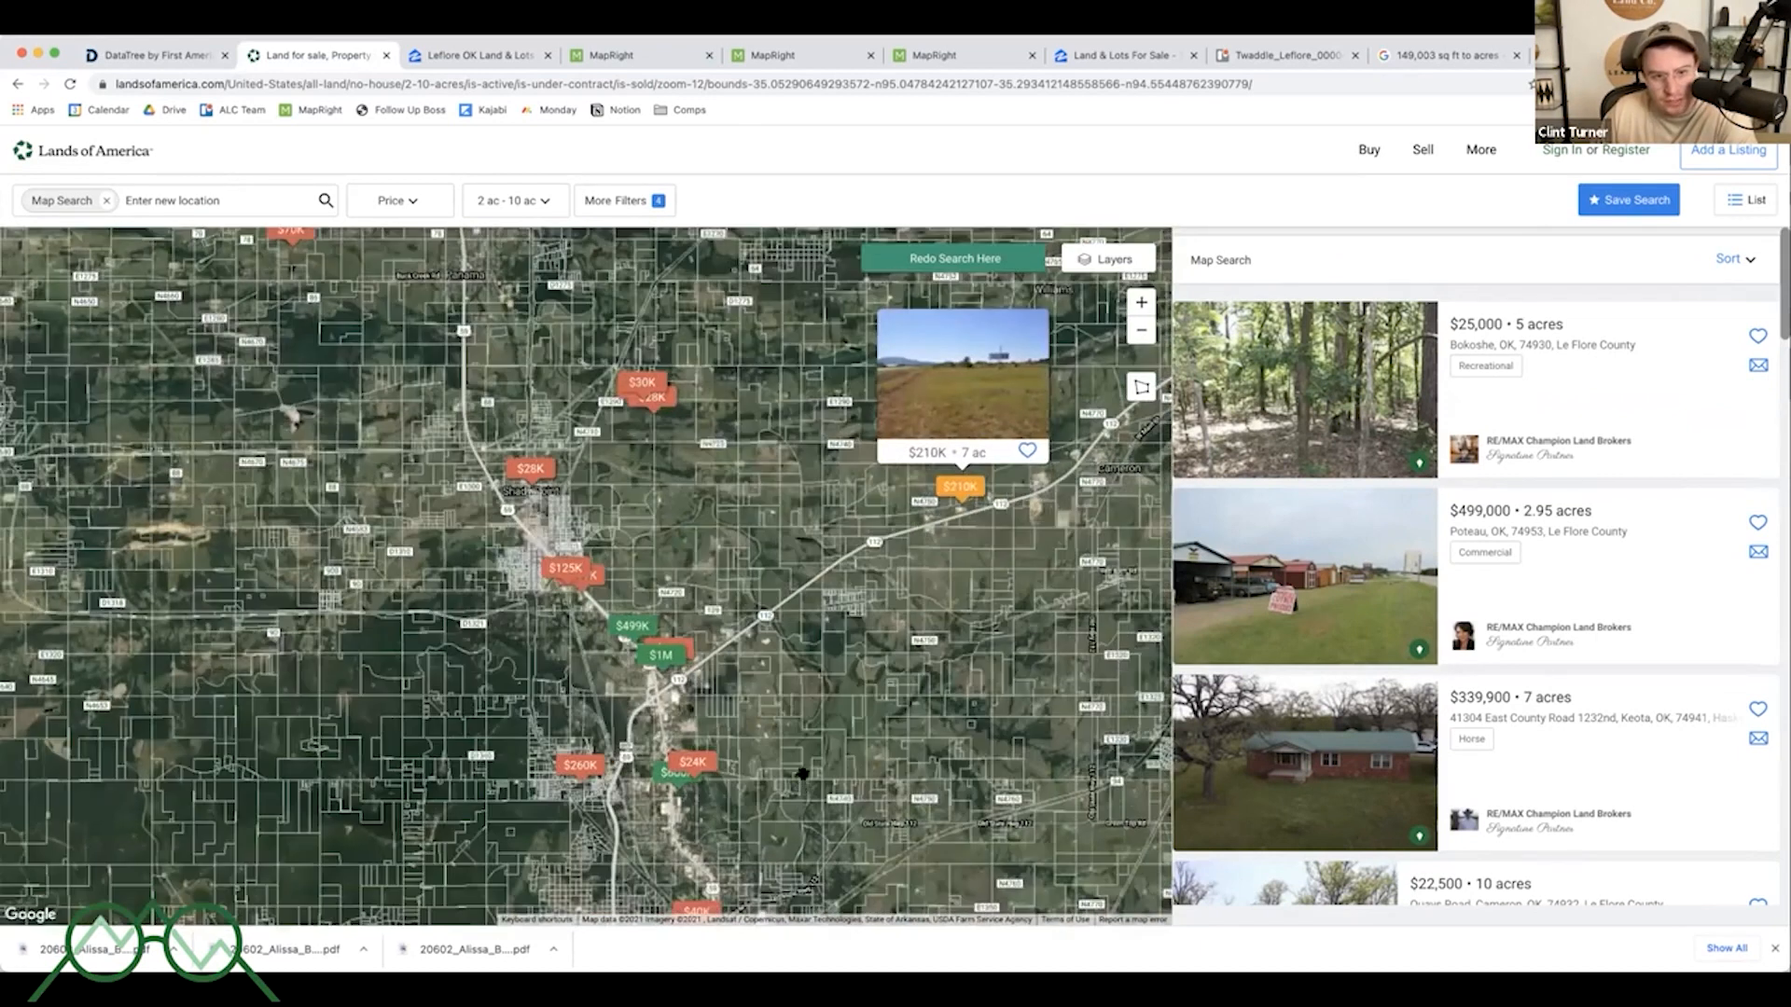
{"action": "left_click_drag", "start_coordinate": [636, 715], "coordinate": [846, 607]}
{"action": "left_click_drag", "start_coordinate": [645, 250], "coordinate": [800, 565]}
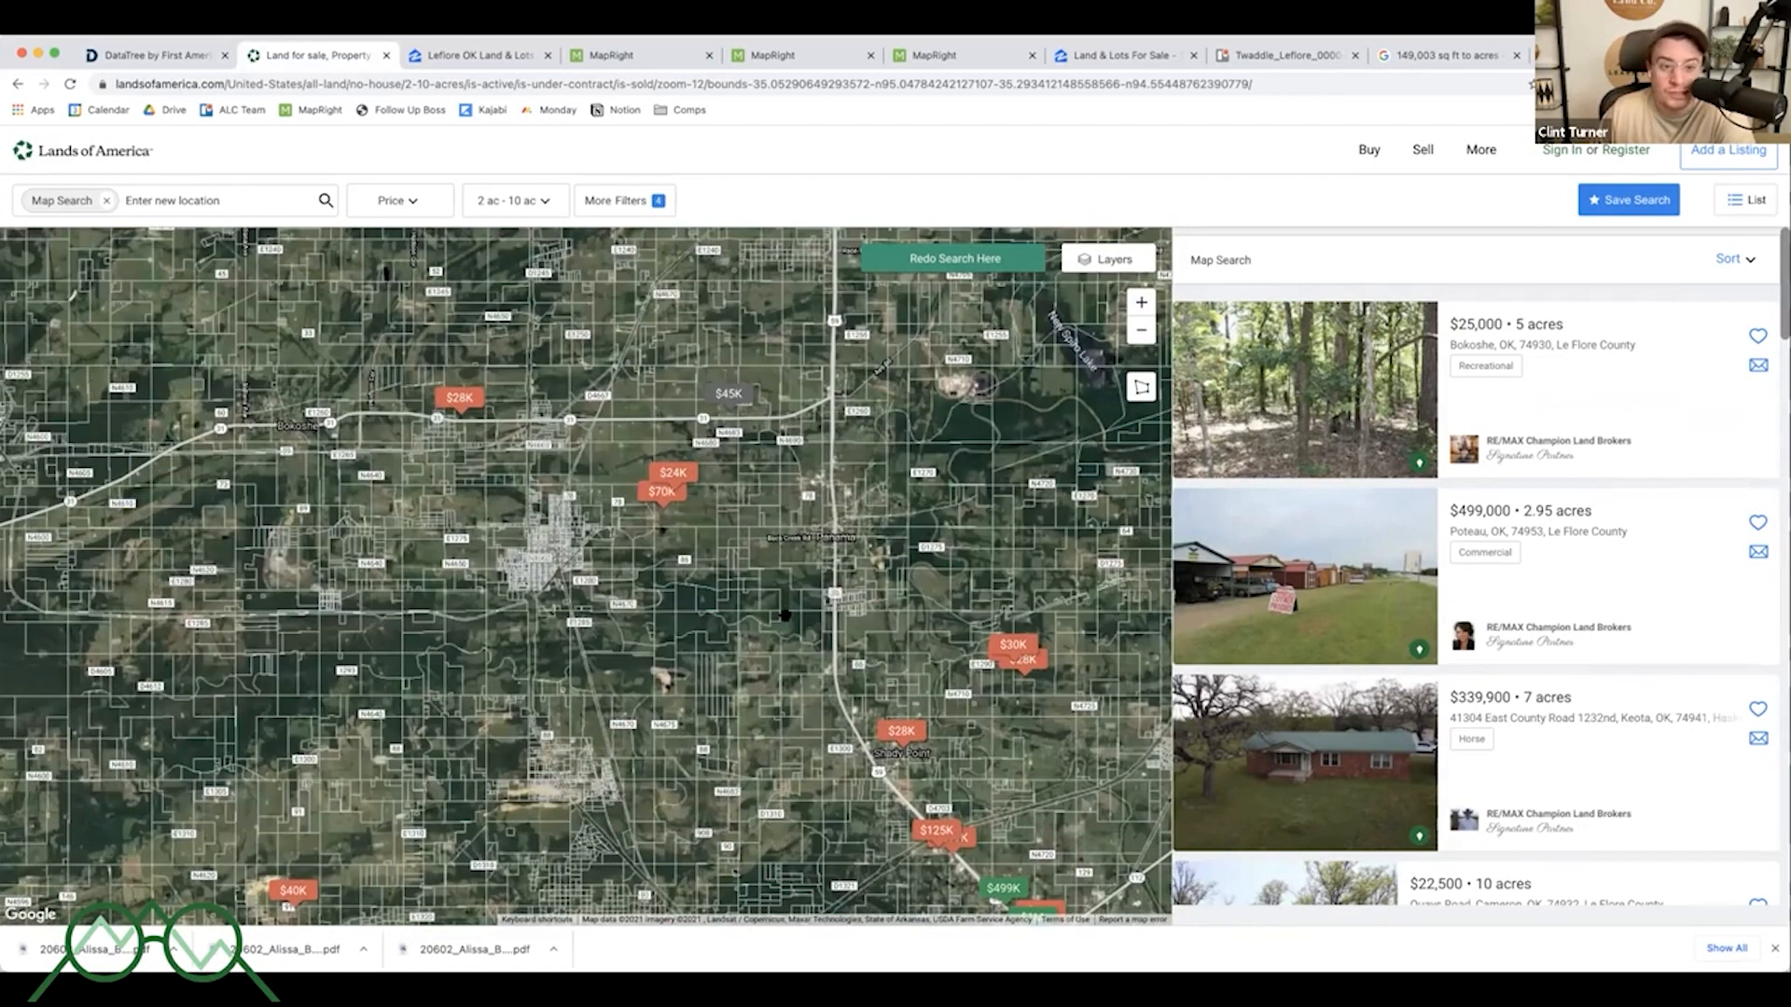
{"action": "scroll", "coordinate": [785, 615], "scroll_direction": "down", "scroll_amount": 3}
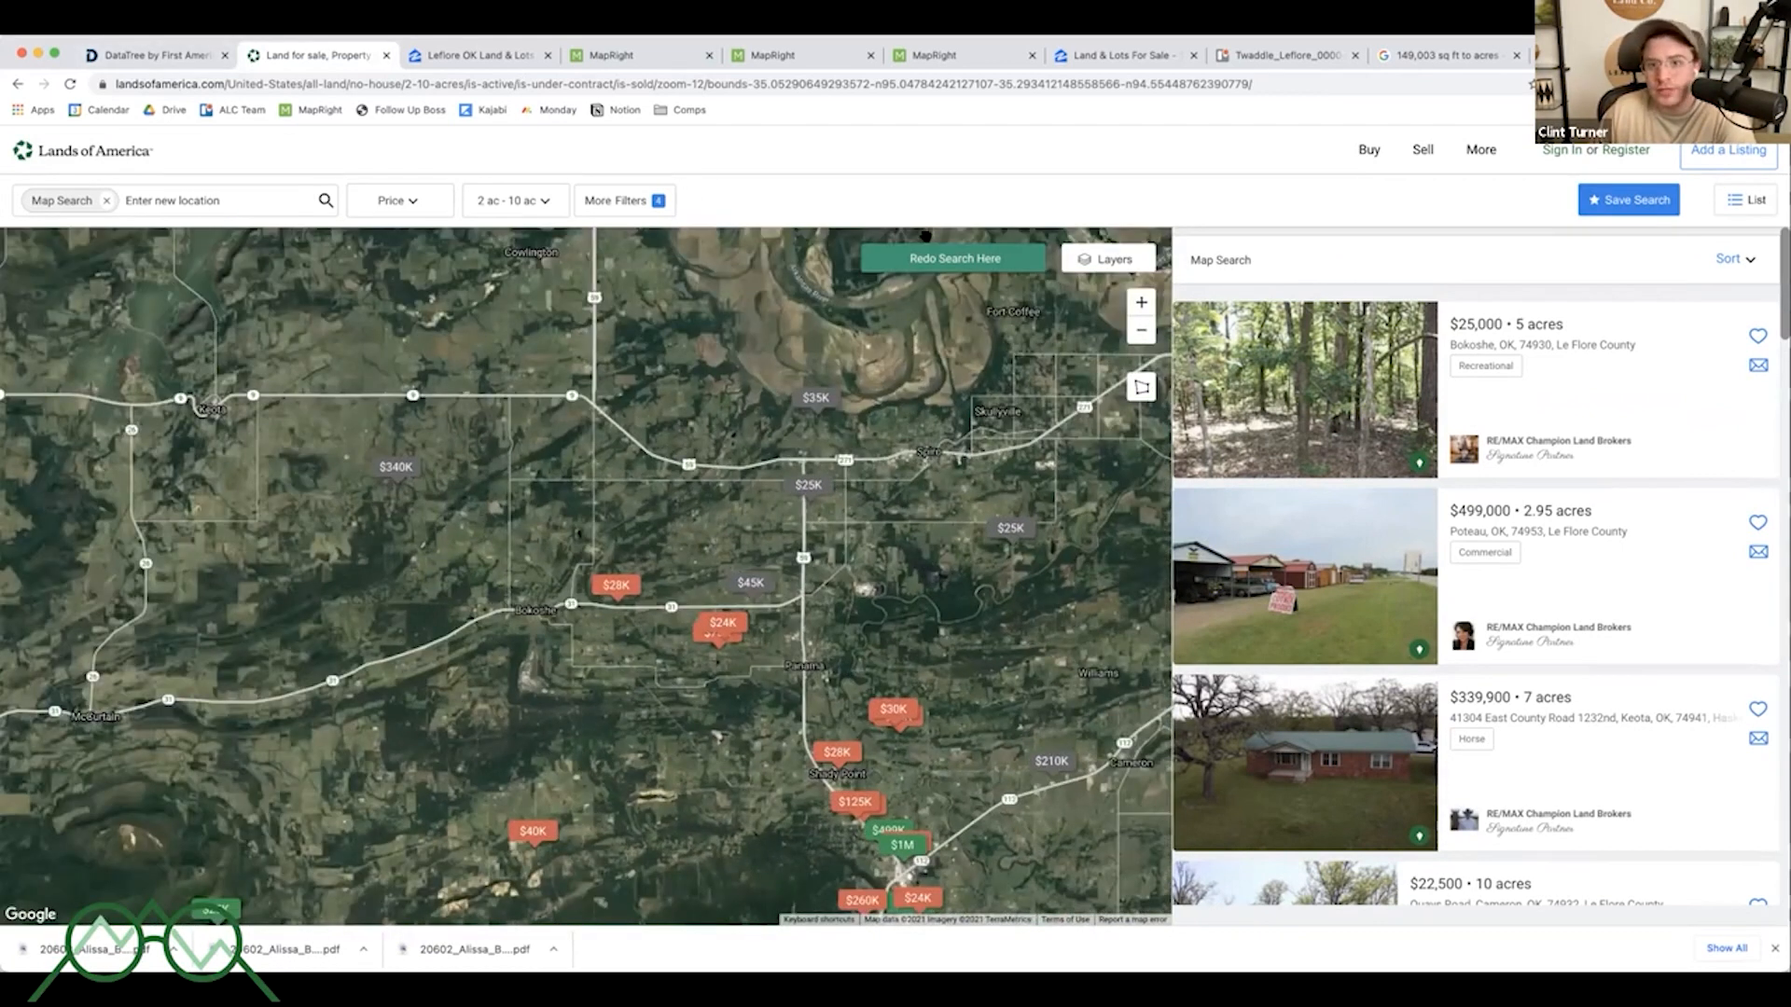
- Switch to the Trello lead card and read its description notes on asking price, comps and buy/sell targets
{"action": "left_click", "coordinate": [1278, 55]}
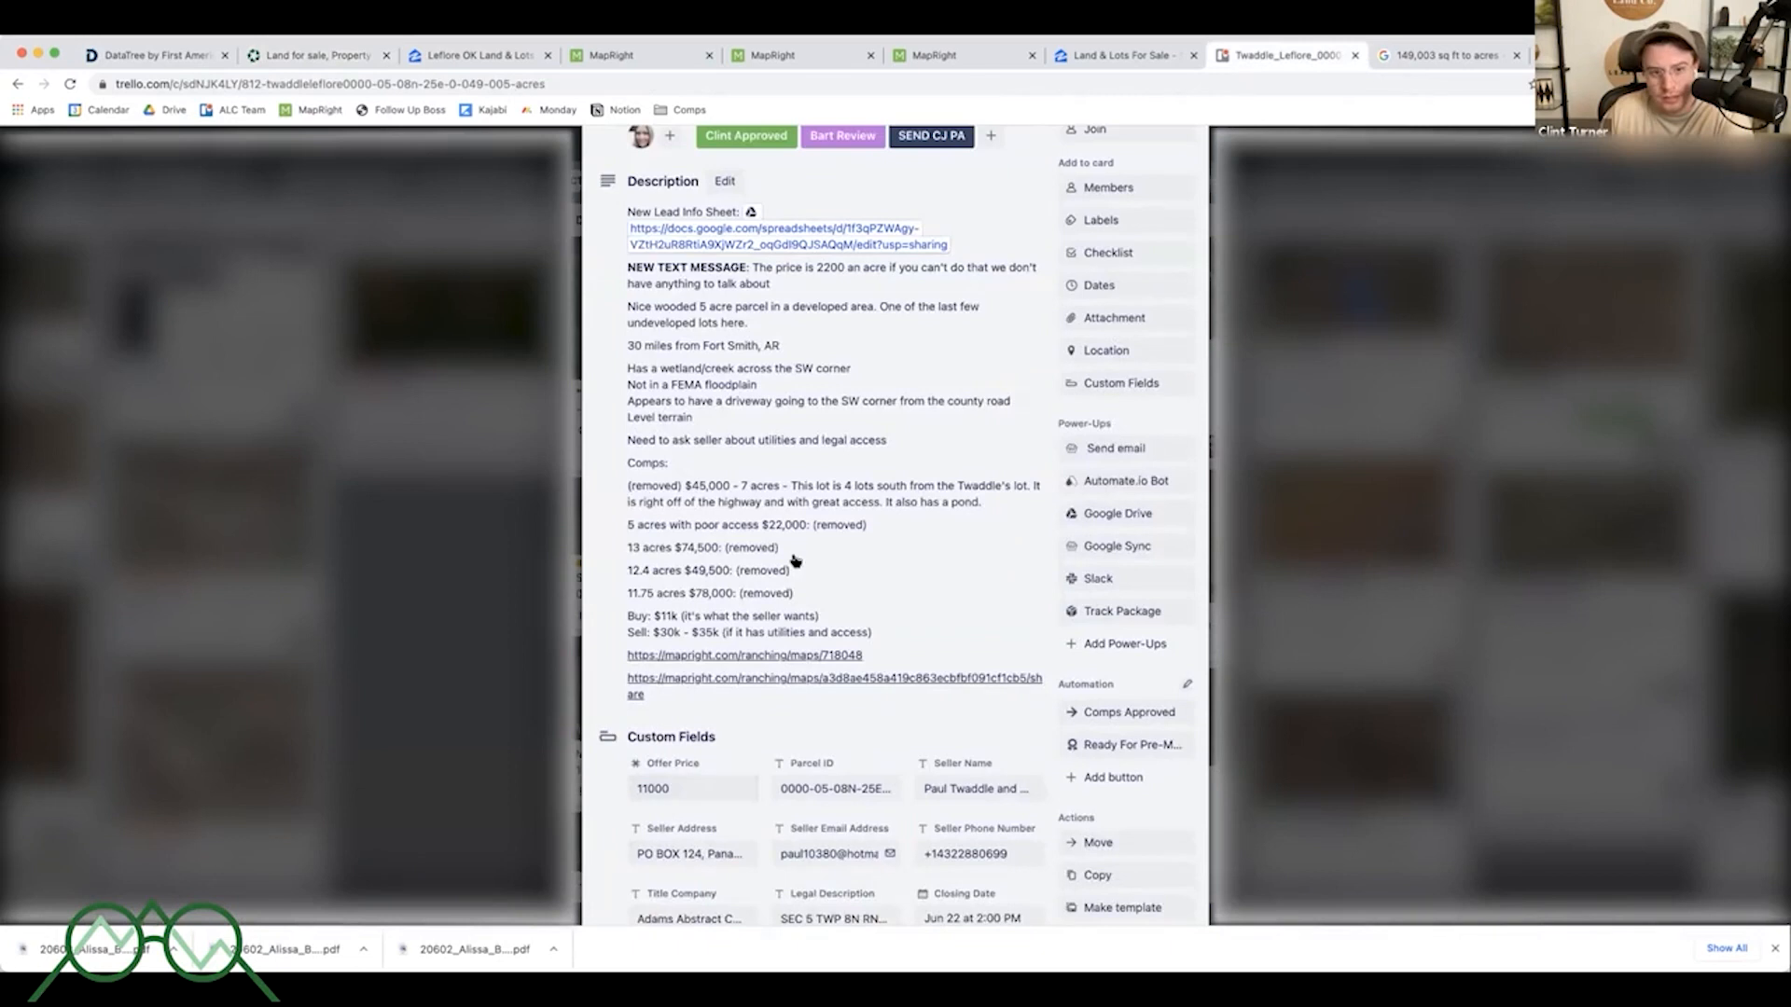
{"action": "scroll", "coordinate": [795, 560], "scroll_direction": "up", "scroll_amount": 1}
{"action": "left_click", "coordinate": [822, 311]}
{"action": "key", "text": "ctrl+a"}
{"action": "left_click", "coordinate": [836, 323]}
{"action": "left_click_drag", "start_coordinate": [839, 323], "coordinate": [875, 323]}
{"action": "scroll", "coordinate": [878, 320], "scroll_direction": "up", "scroll_amount": 1}
{"action": "left_click", "coordinate": [956, 274]}
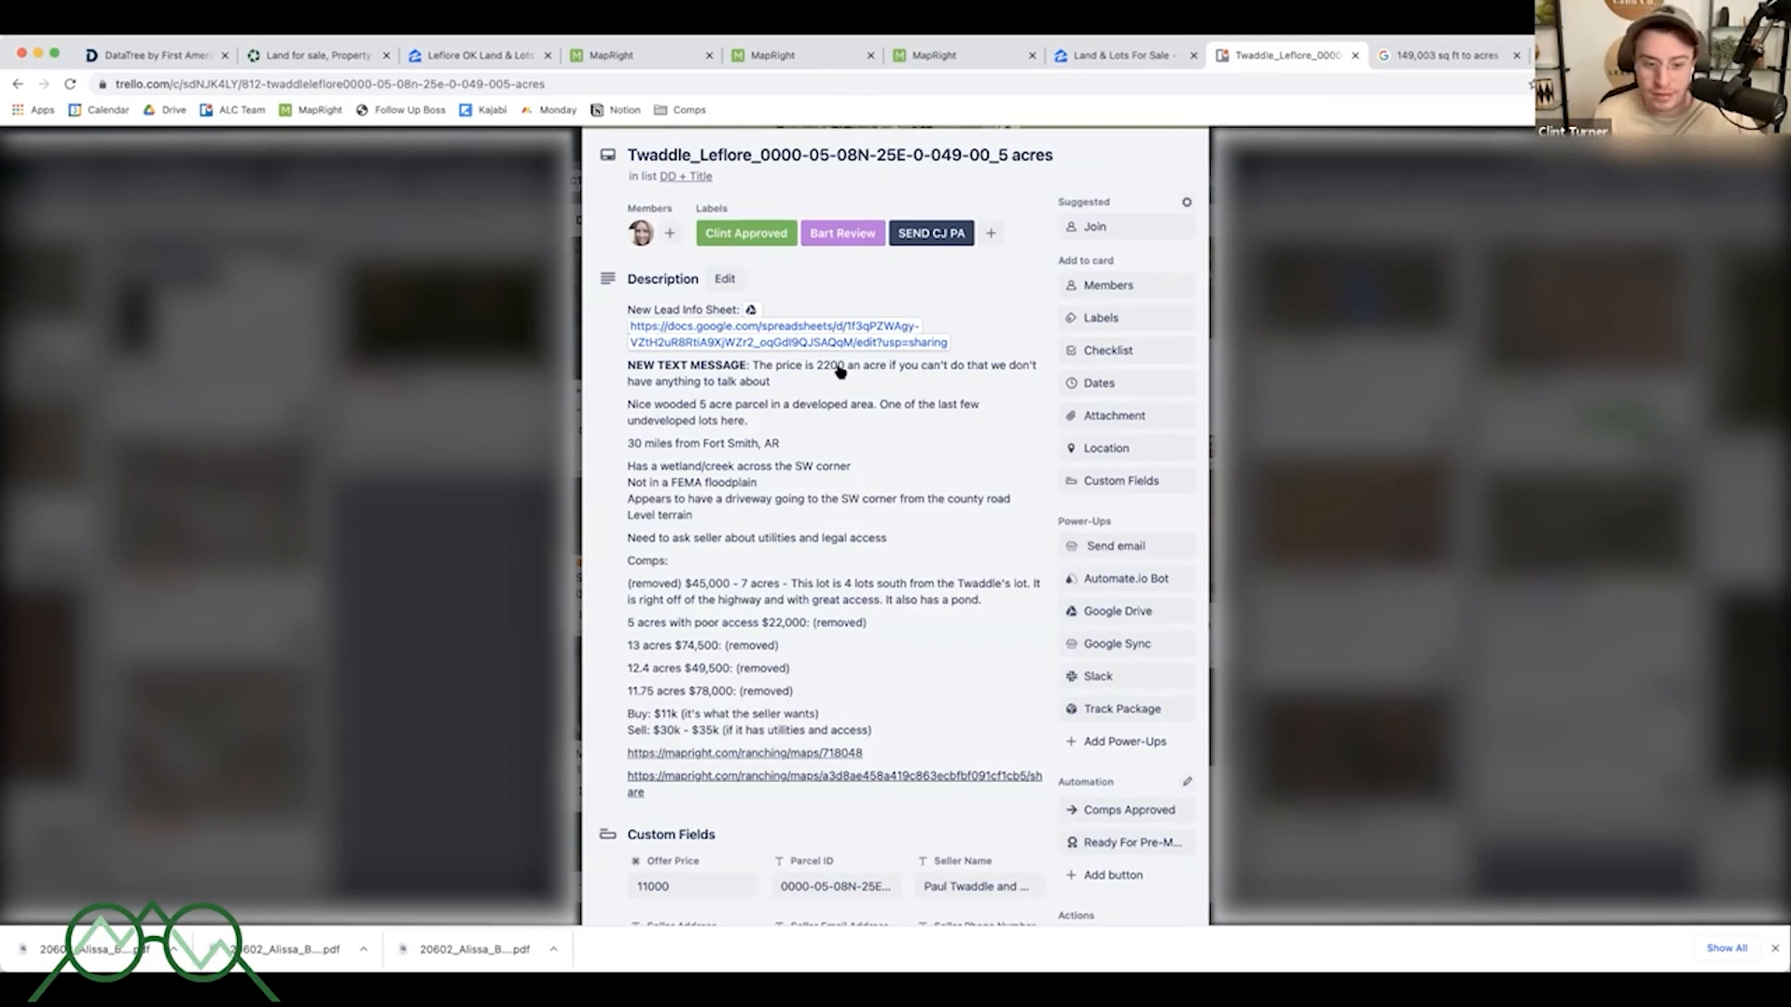
- Open the card description for editing, highlight the Buy/Sell price lines, and close the editor without changes
{"action": "left_click", "coordinate": [728, 725]}
{"action": "key", "text": "ctrl+a"}
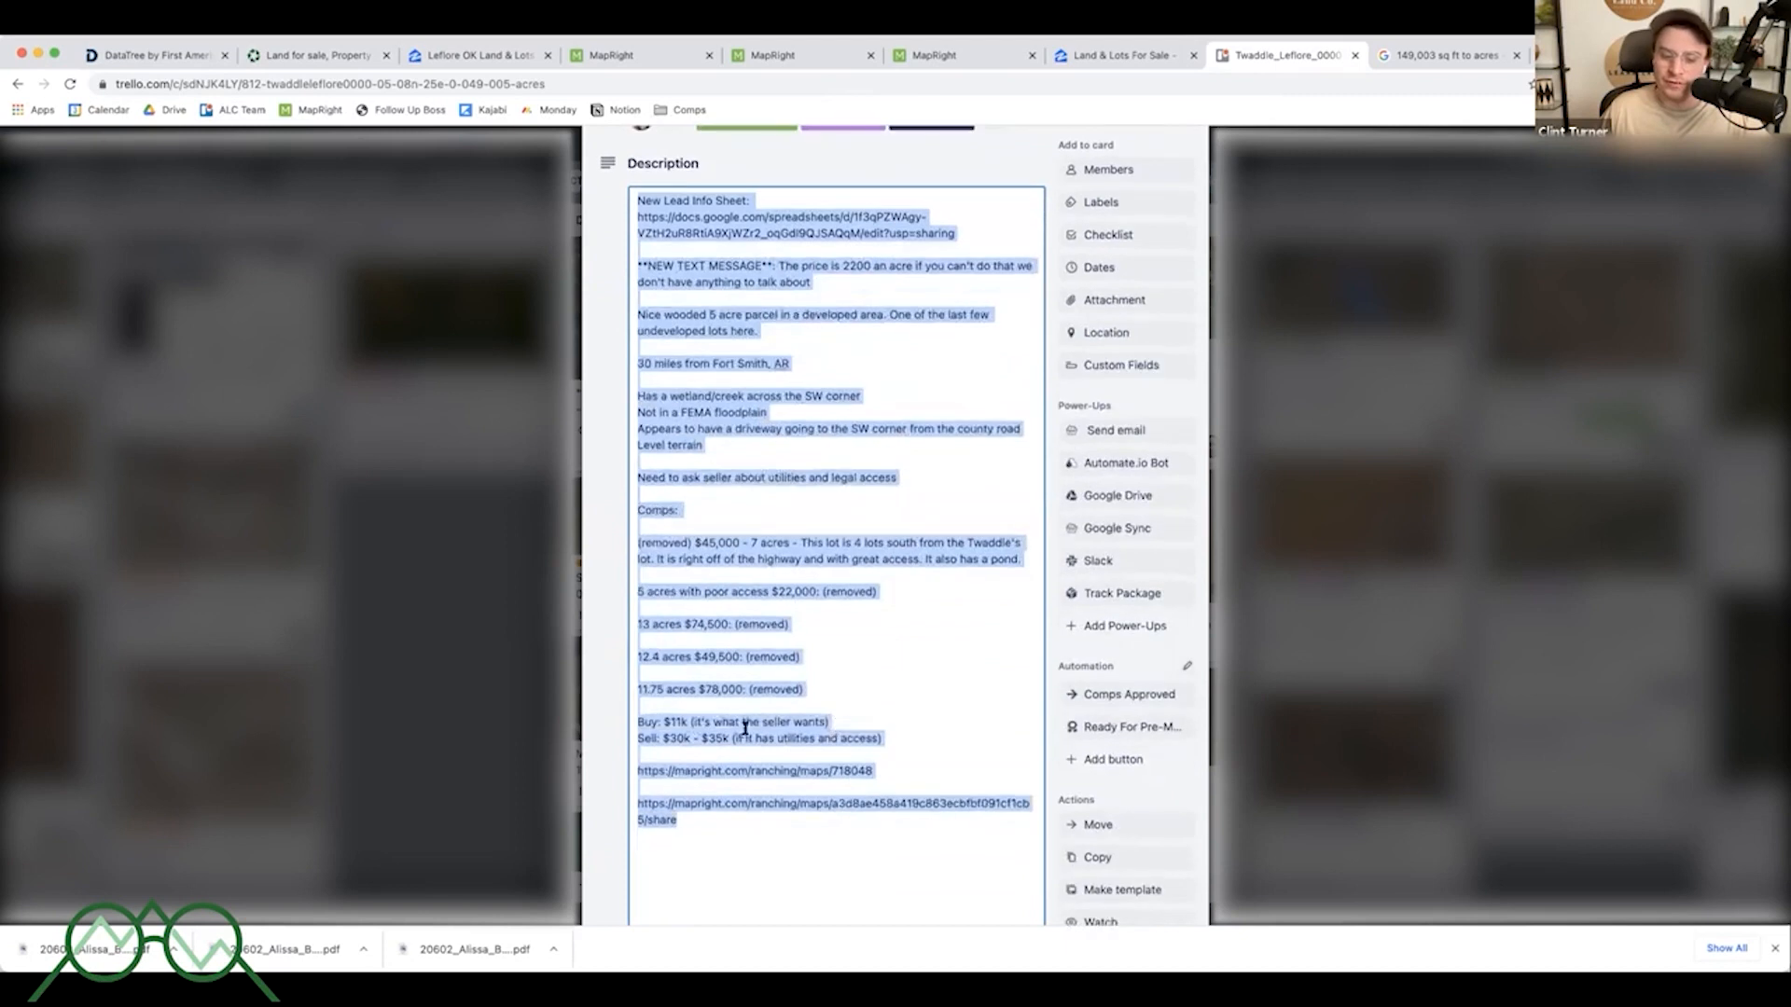
{"action": "left_click", "coordinate": [712, 736]}
{"action": "left_click_drag", "start_coordinate": [660, 739], "coordinate": [742, 738]}
{"action": "key", "text": "Escape"}
{"action": "scroll", "coordinate": [928, 620], "scroll_direction": "up", "scroll_amount": 1}
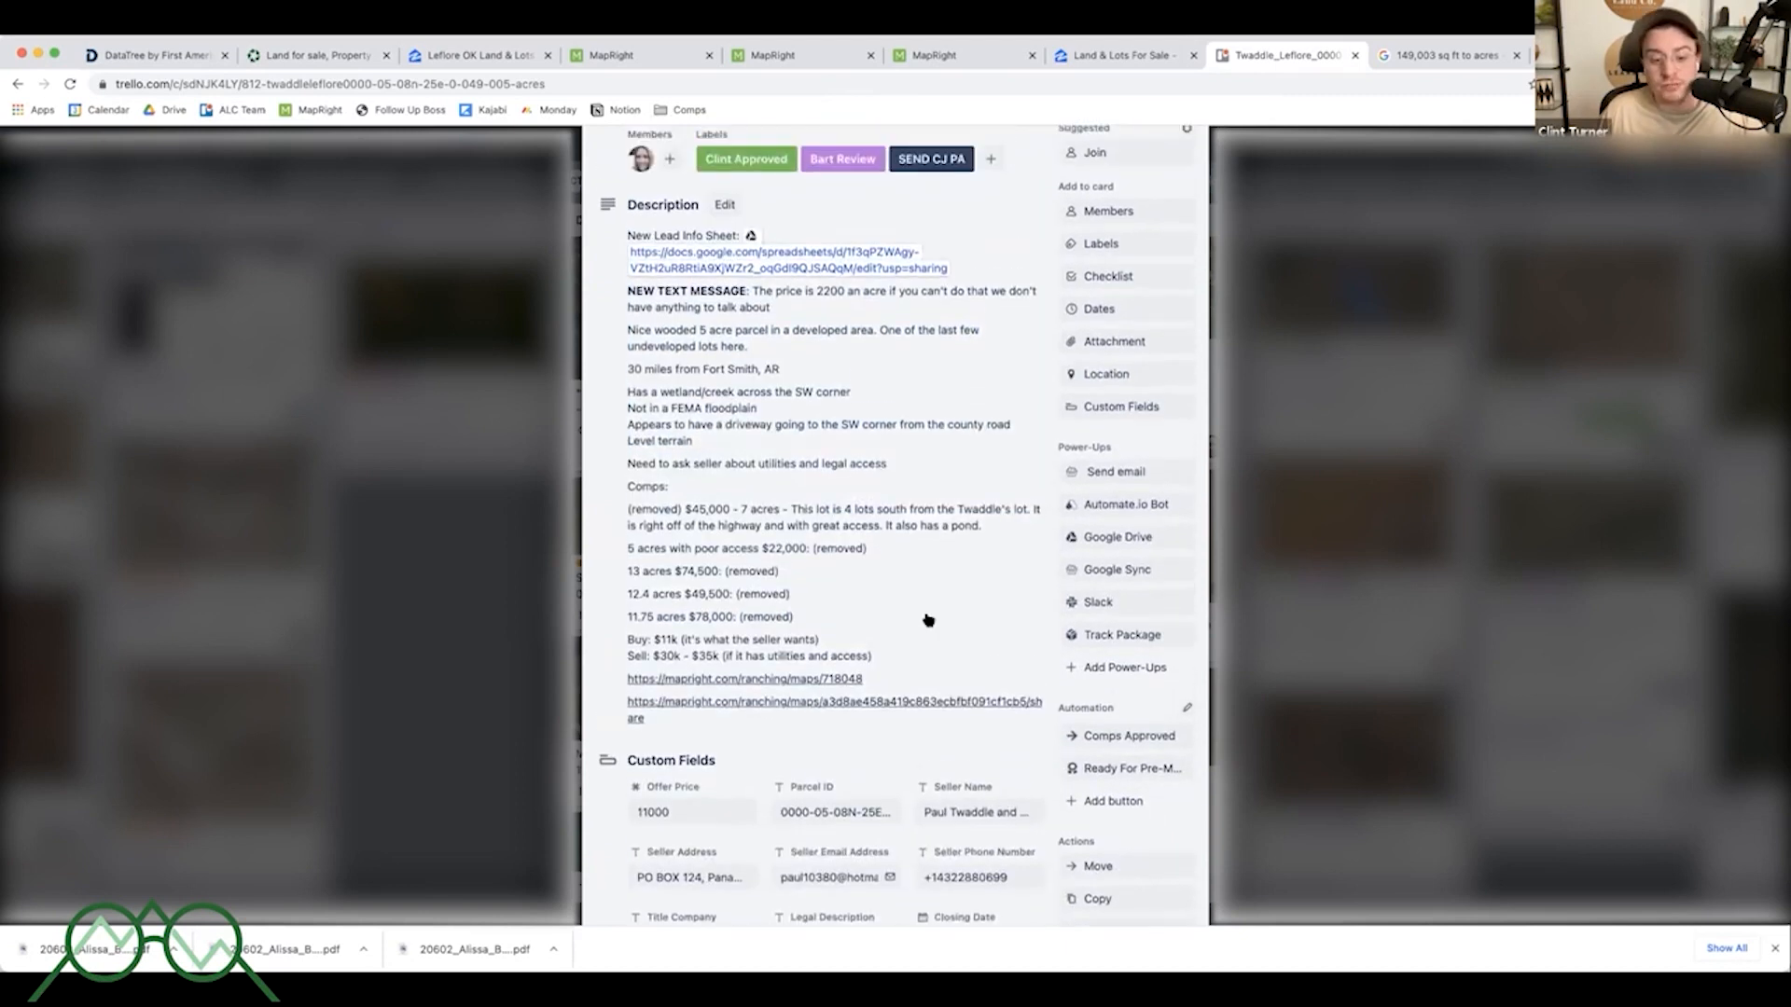
{"action": "scroll", "coordinate": [928, 621], "scroll_direction": "up", "scroll_amount": 1}
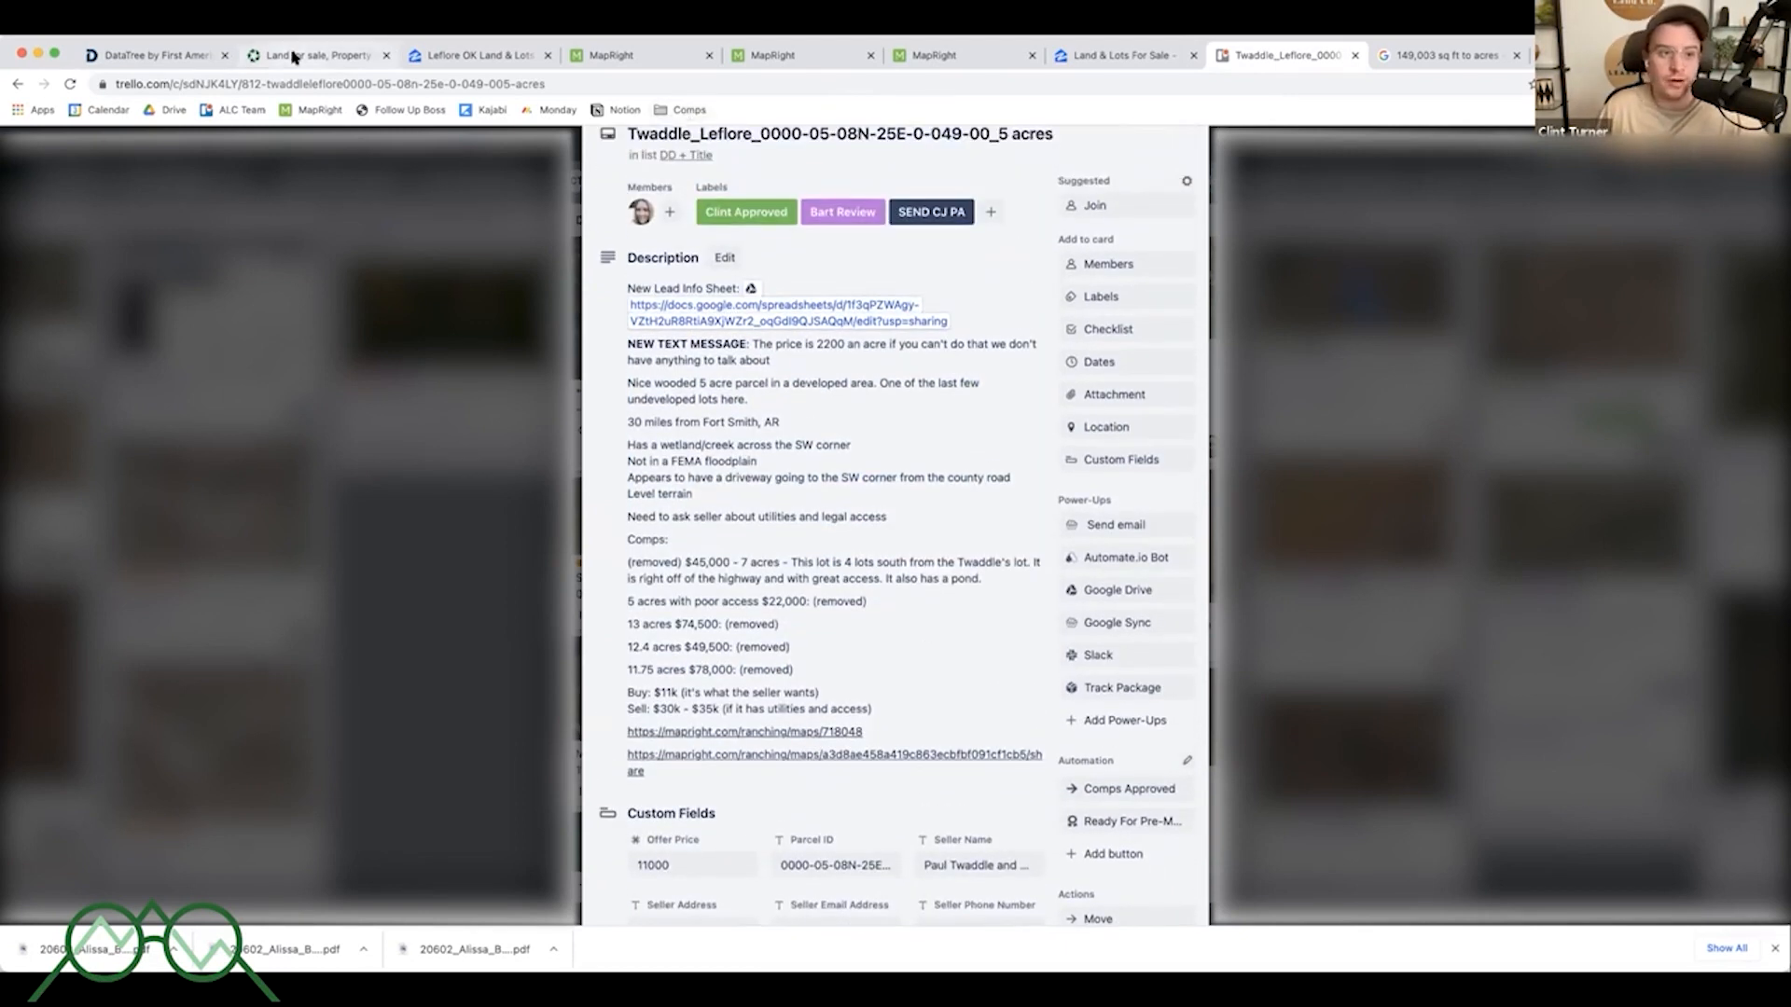
- Switch to the Zillow land search and change its map to satellite view around Panama
{"action": "left_click", "coordinate": [444, 63]}
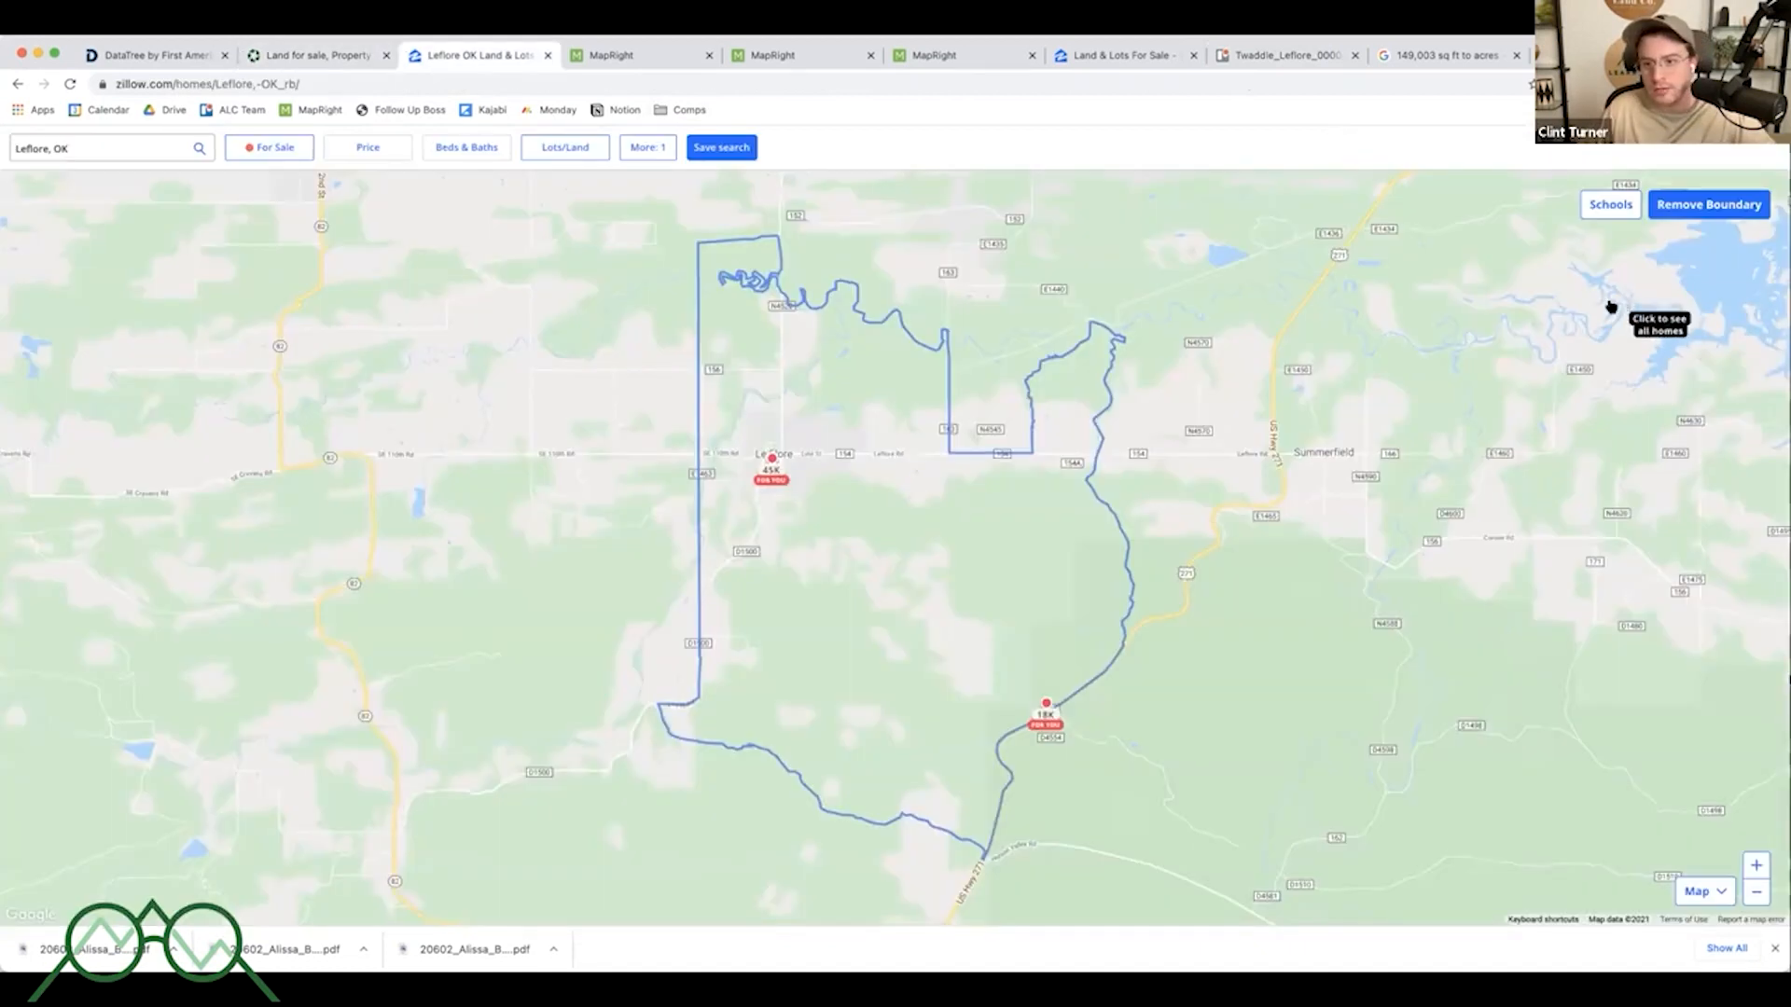
{"action": "scroll", "coordinate": [1178, 406], "scroll_direction": "down", "scroll_amount": 5}
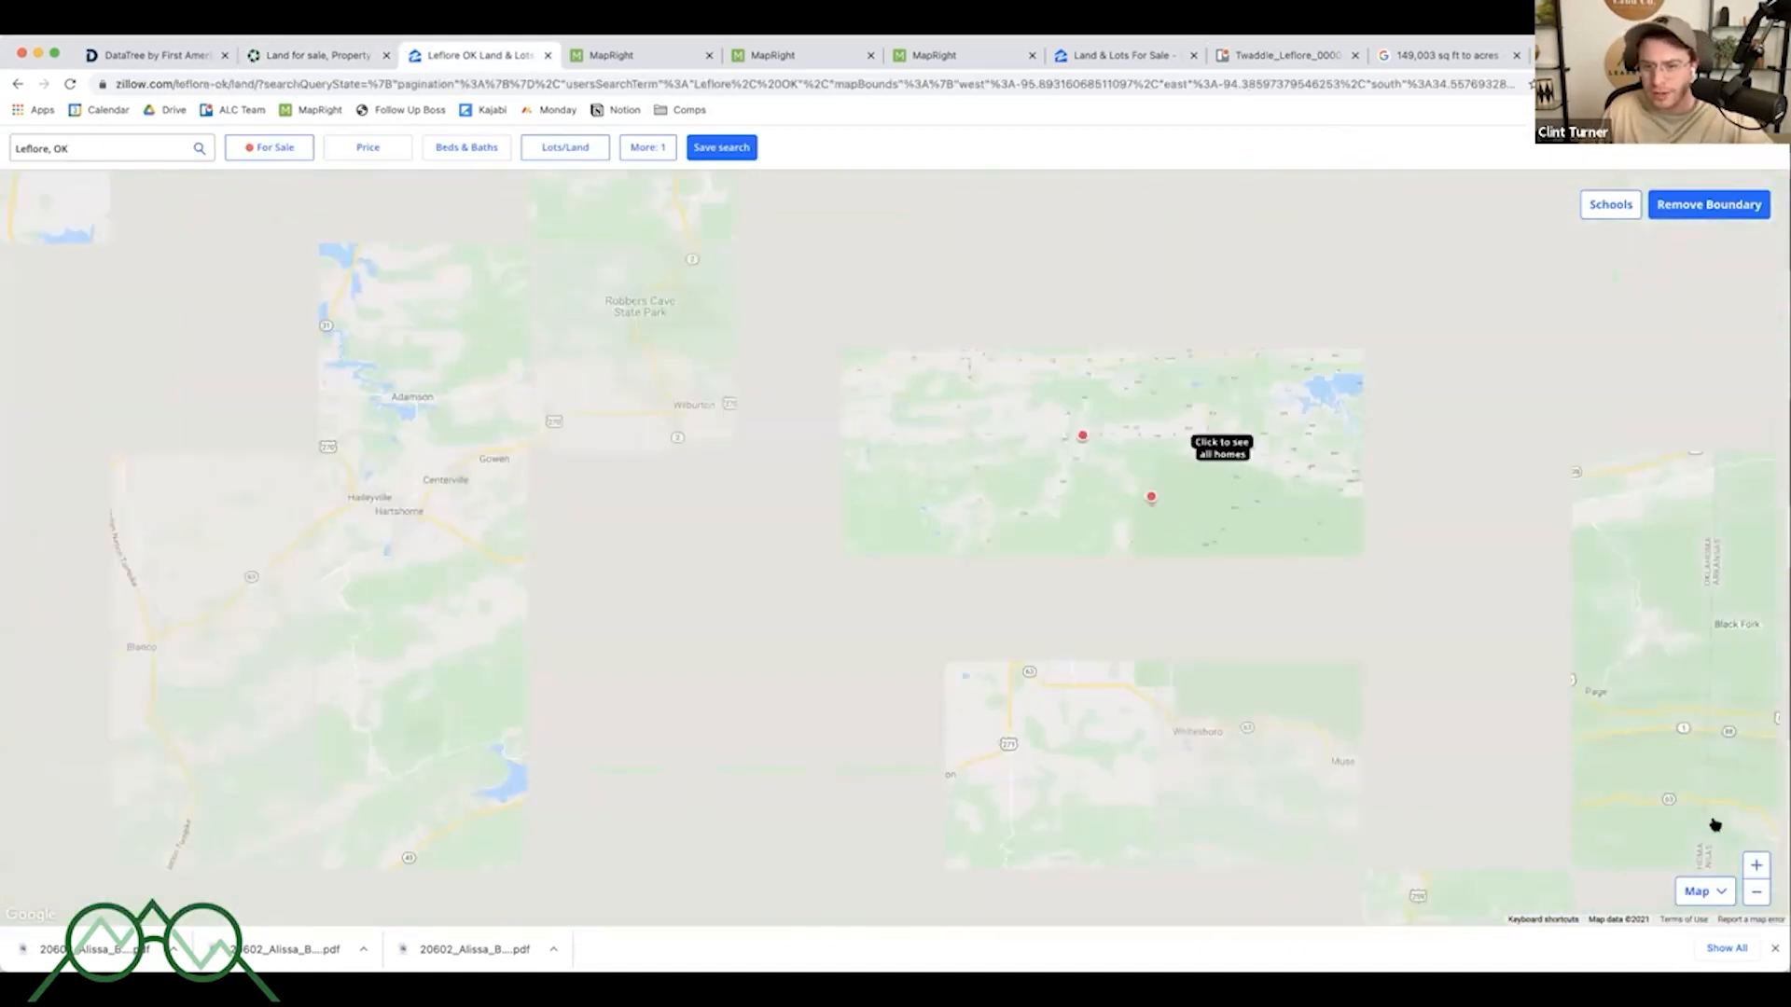
{"action": "left_click", "coordinate": [1698, 891]}
{"action": "left_click", "coordinate": [1672, 808]}
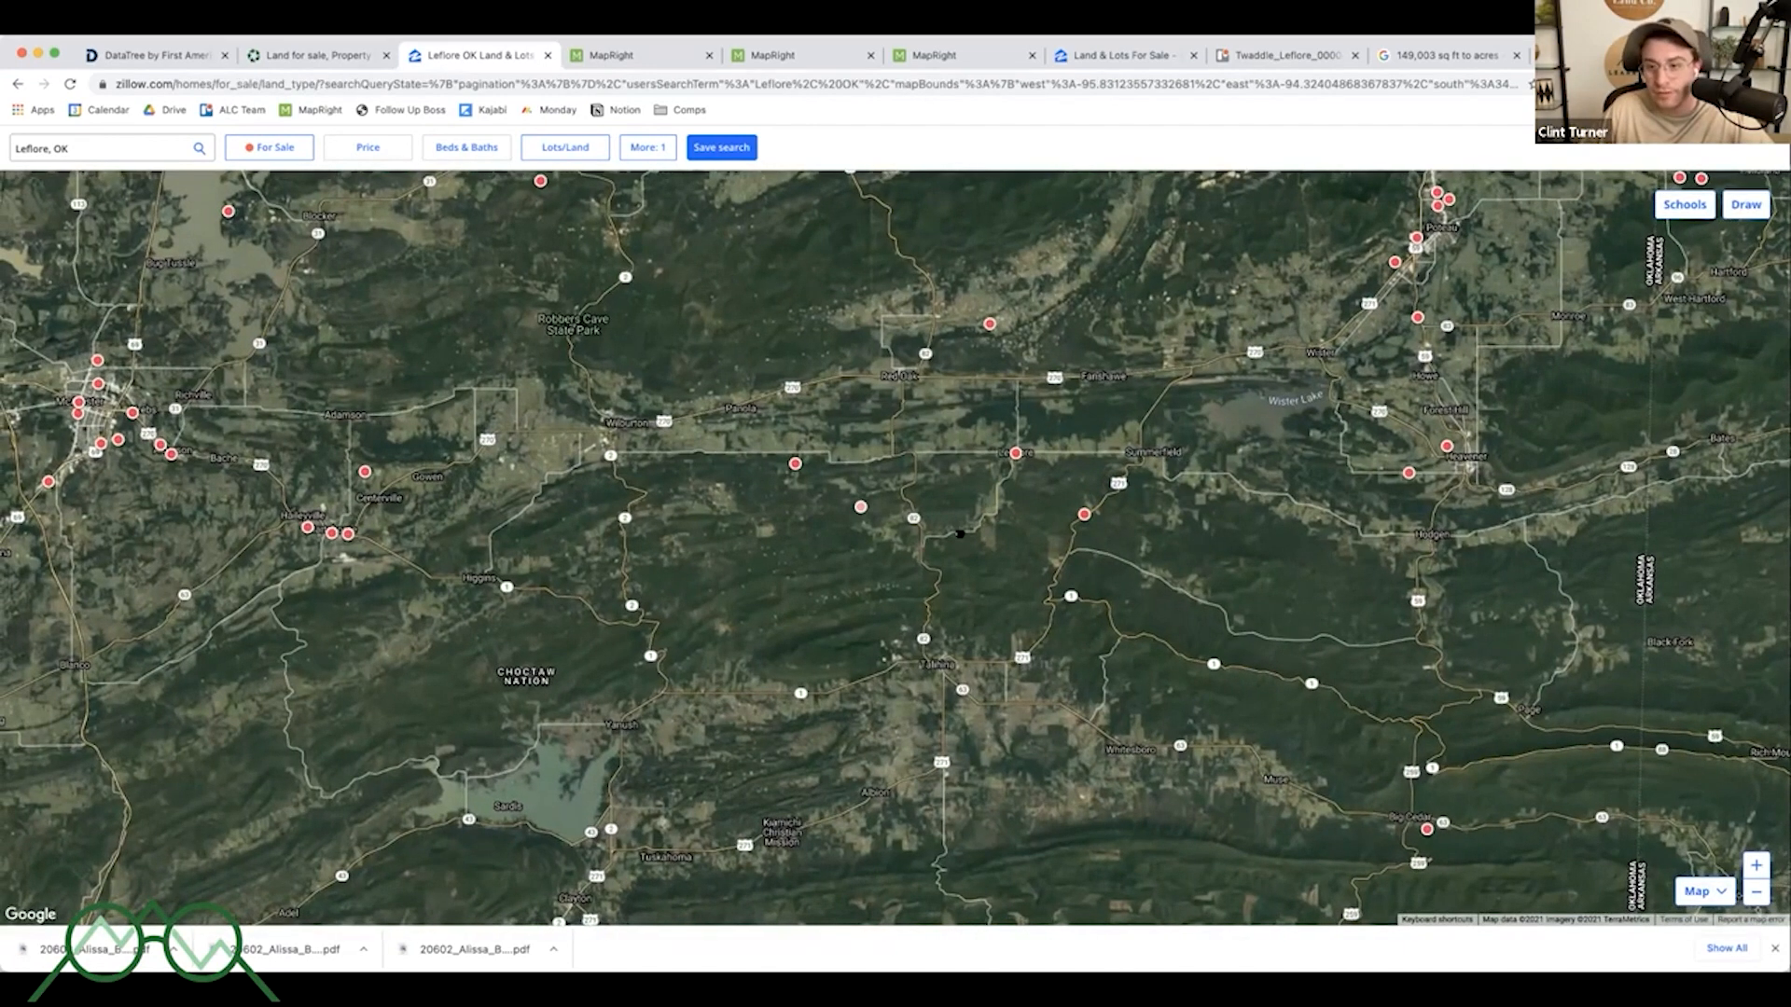
{"action": "left_click_drag", "start_coordinate": [1121, 528], "coordinate": [905, 594]}
{"action": "left_click_drag", "start_coordinate": [1045, 348], "coordinate": [929, 607]}
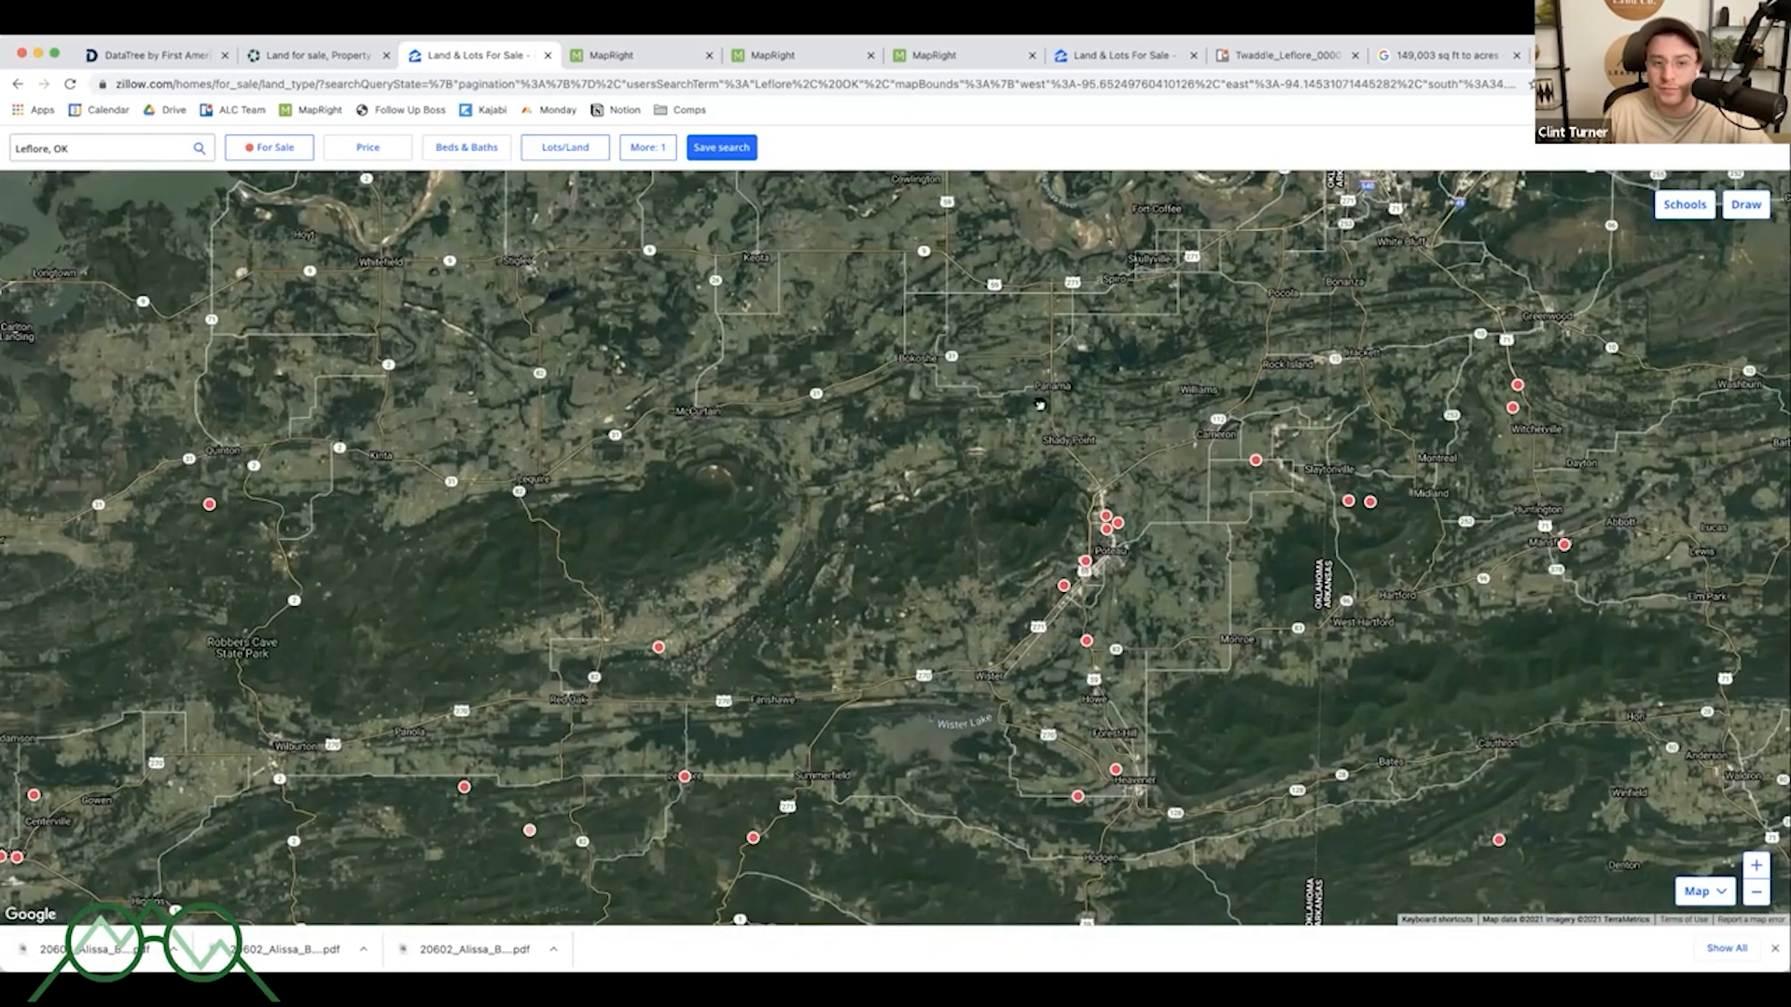
{"action": "scroll", "coordinate": [1041, 359], "scroll_direction": "up", "scroll_amount": 2}
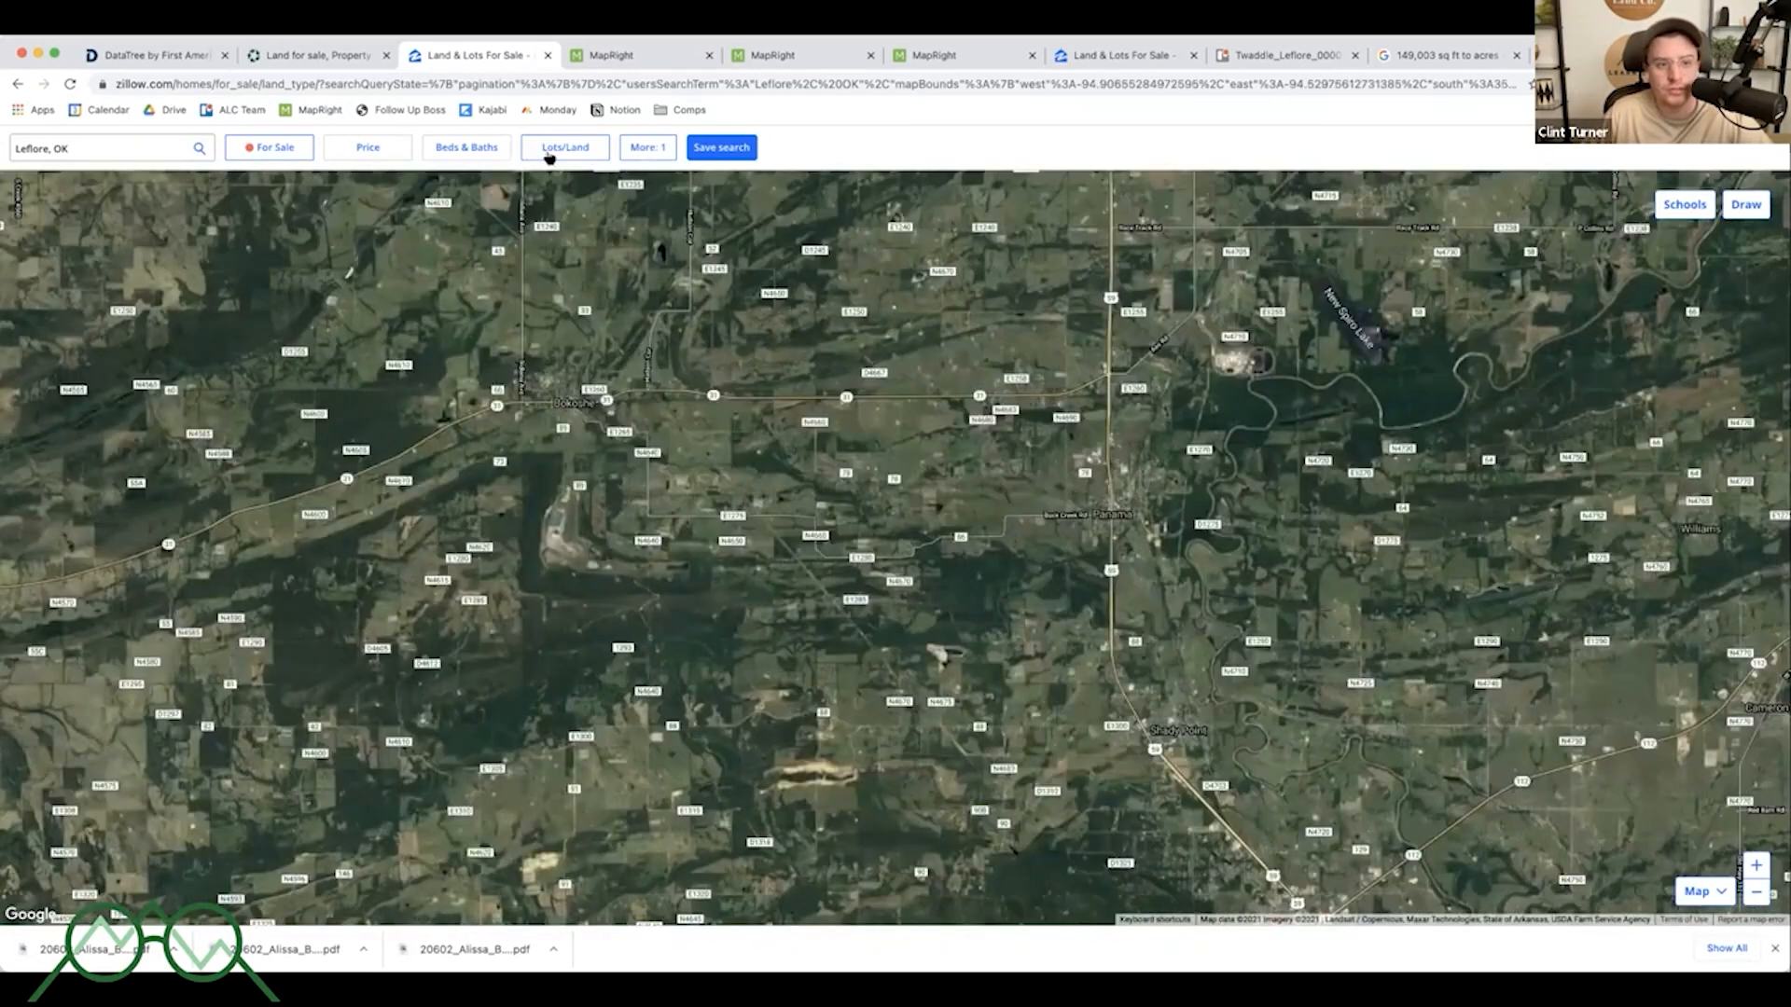
- Check the Lots/Land home type and switch the listing status filter to Sold
{"action": "left_click", "coordinate": [554, 149]}
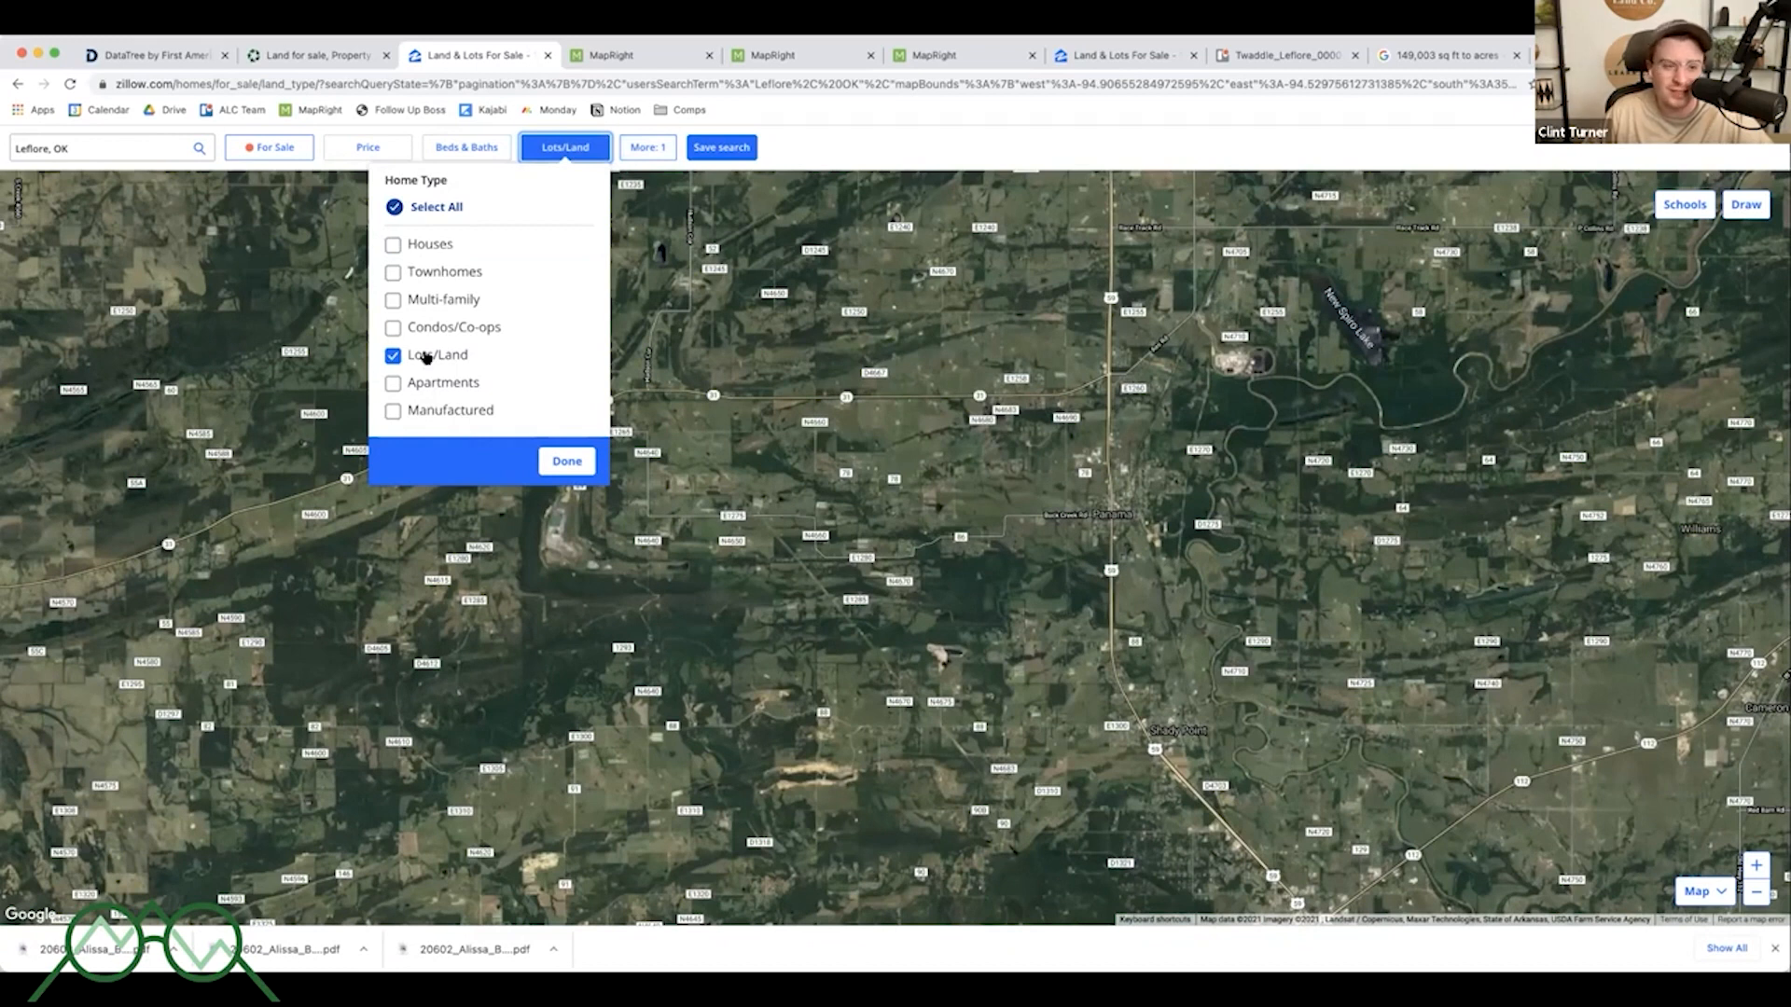
{"action": "left_click", "coordinate": [272, 152]}
{"action": "left_click", "coordinate": [301, 273]}
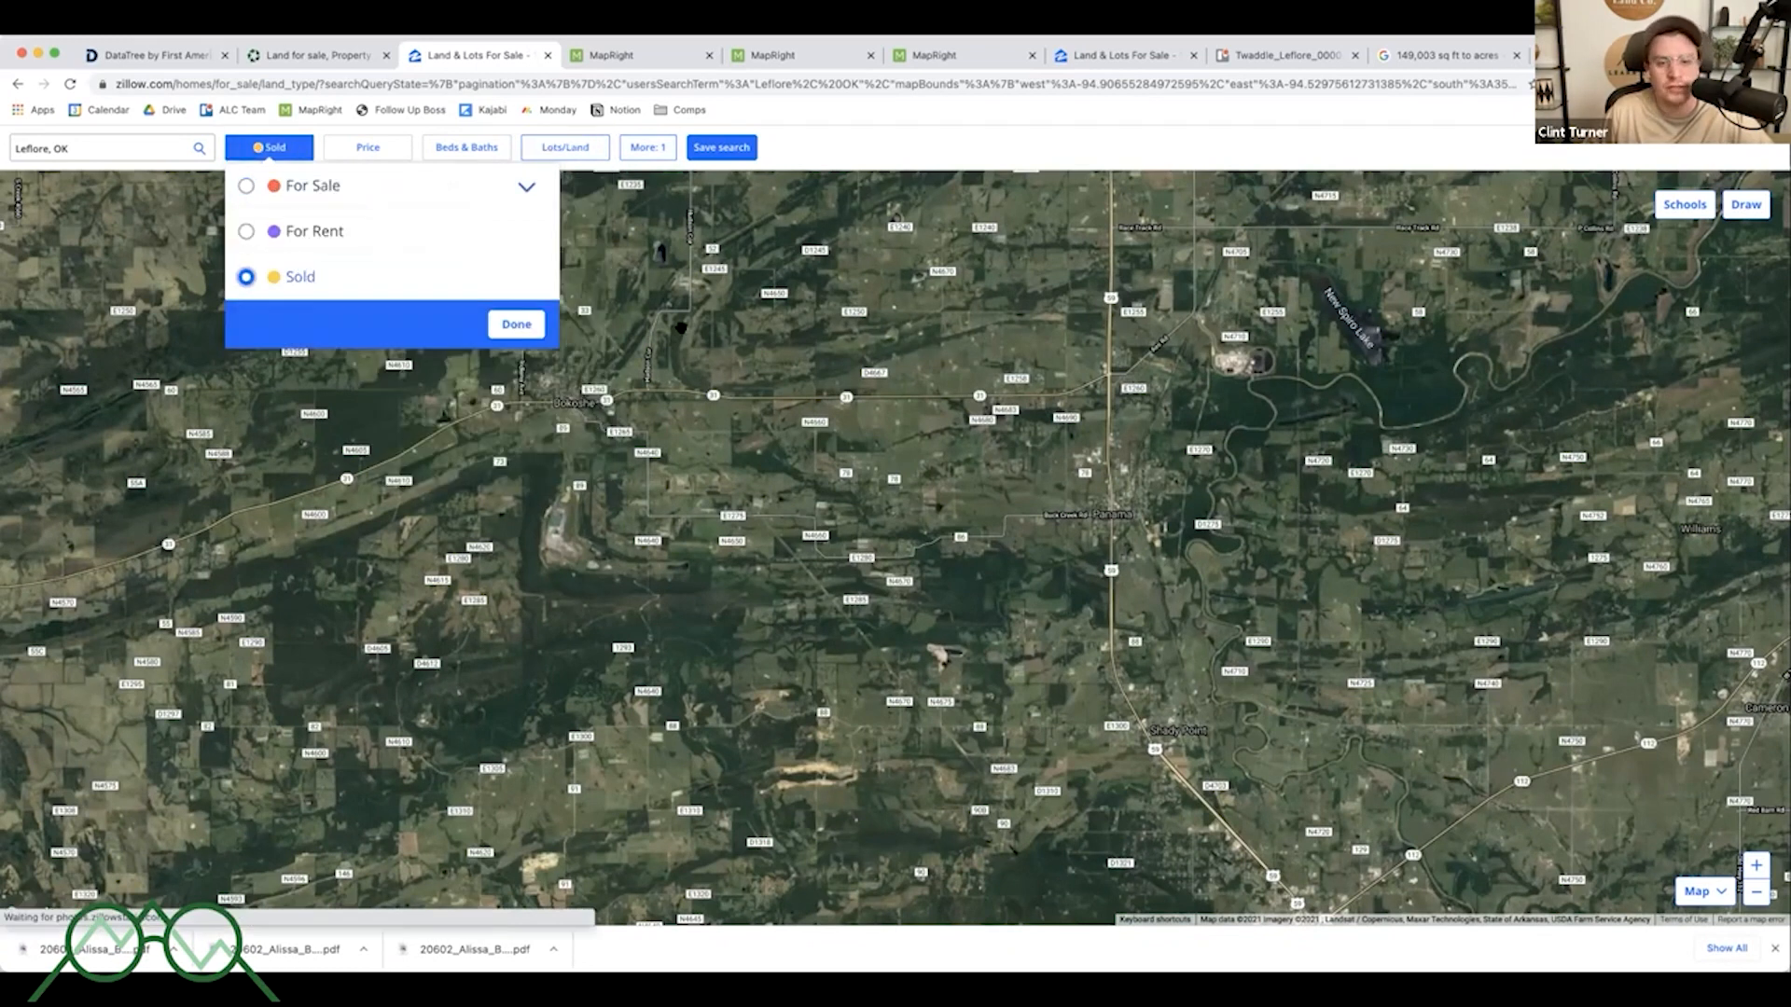
- Open the sold 5-acre lot on State Highway 31 in Bokoshe, read its details, and close it
{"action": "left_click", "coordinate": [1097, 385]}
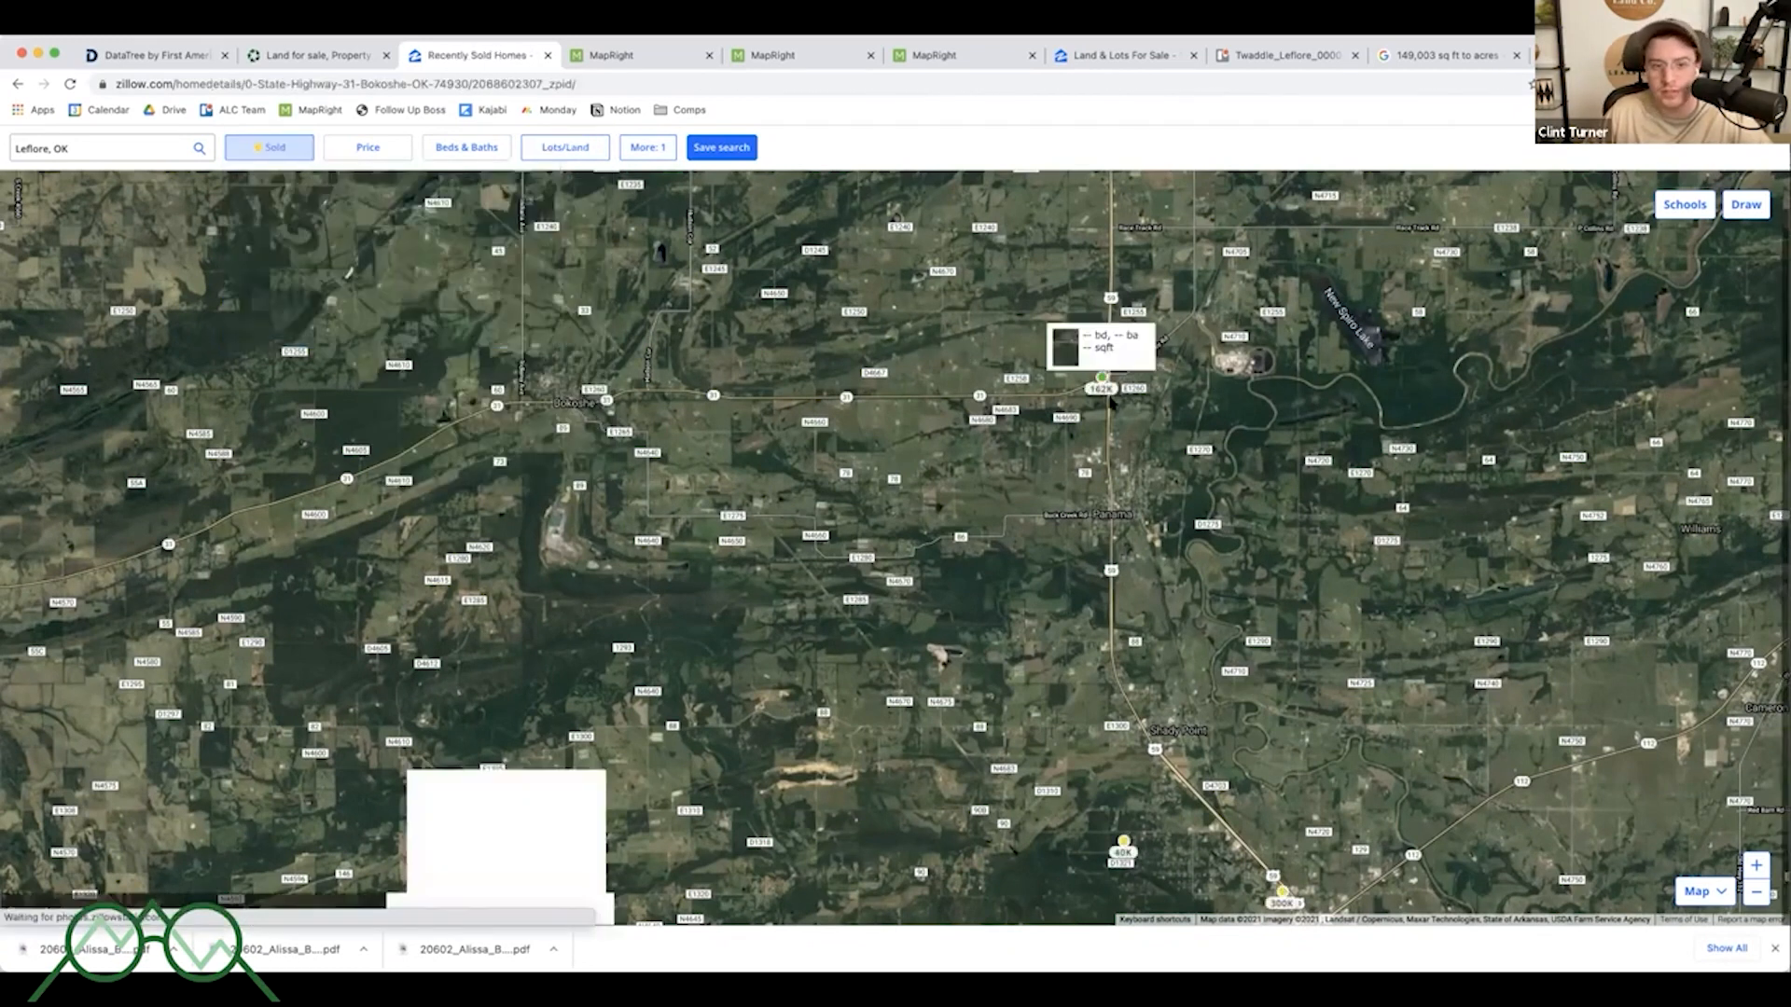
{"action": "left_click", "coordinate": [1097, 384]}
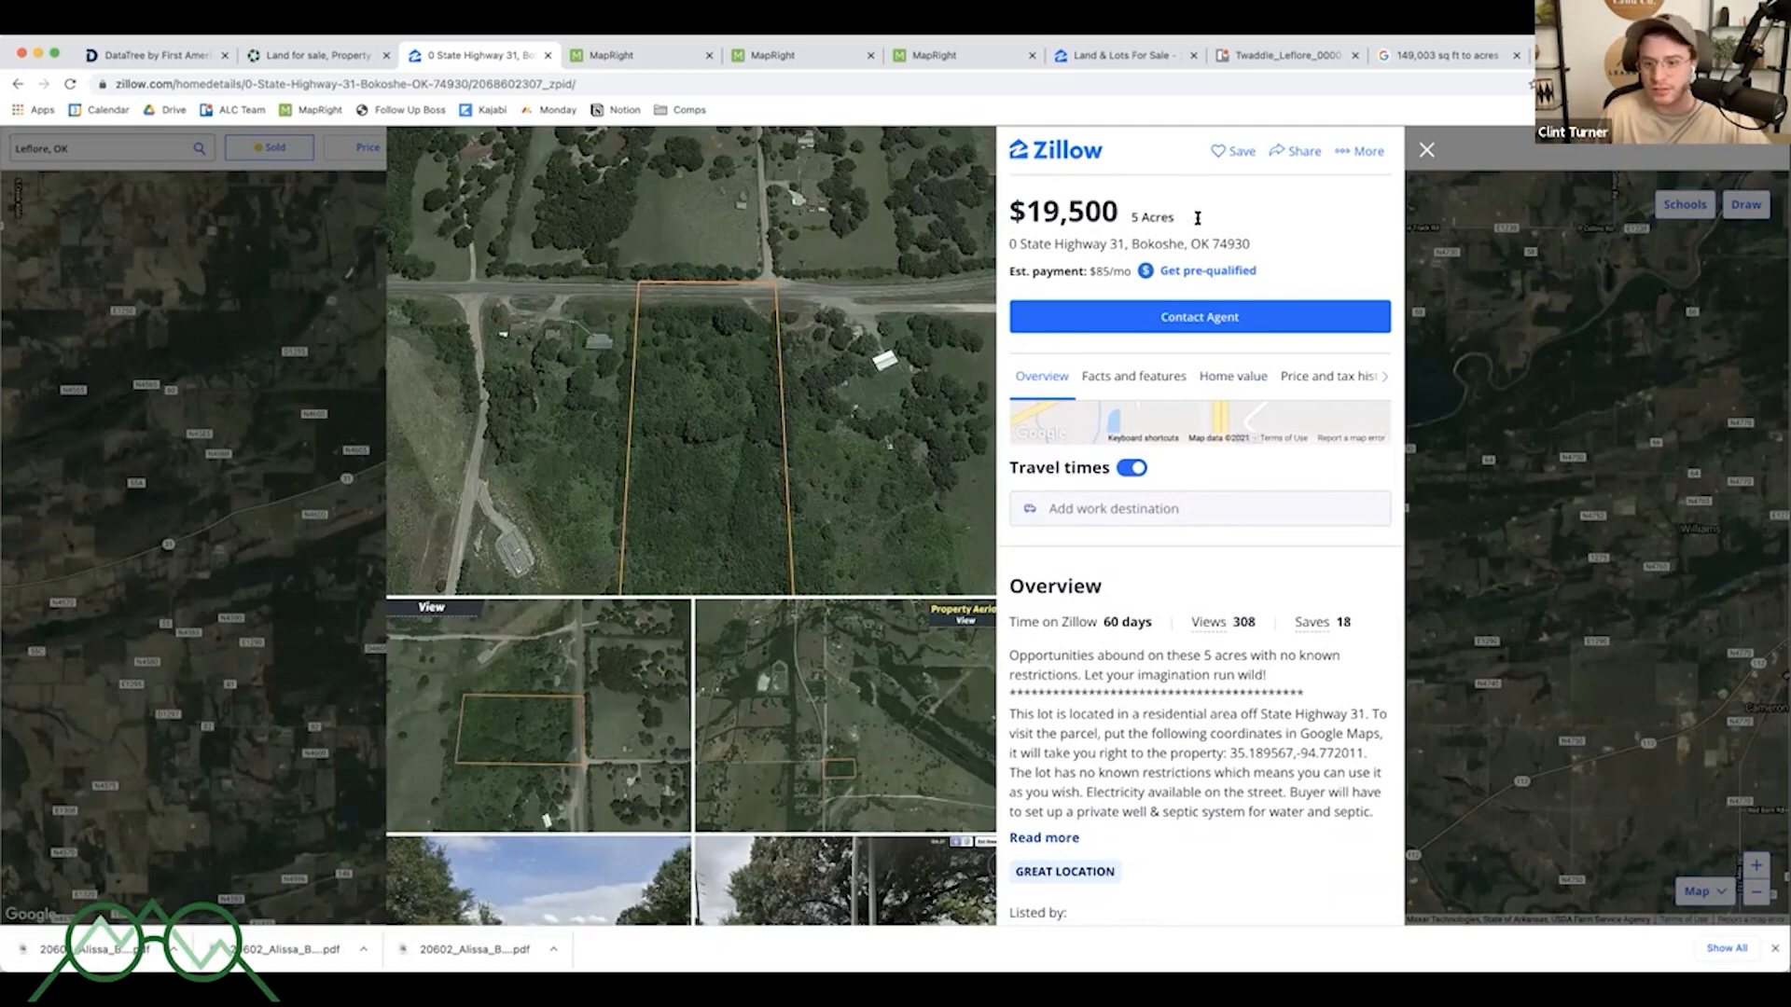
{"action": "scroll", "coordinate": [1261, 691], "scroll_direction": "down", "scroll_amount": 1}
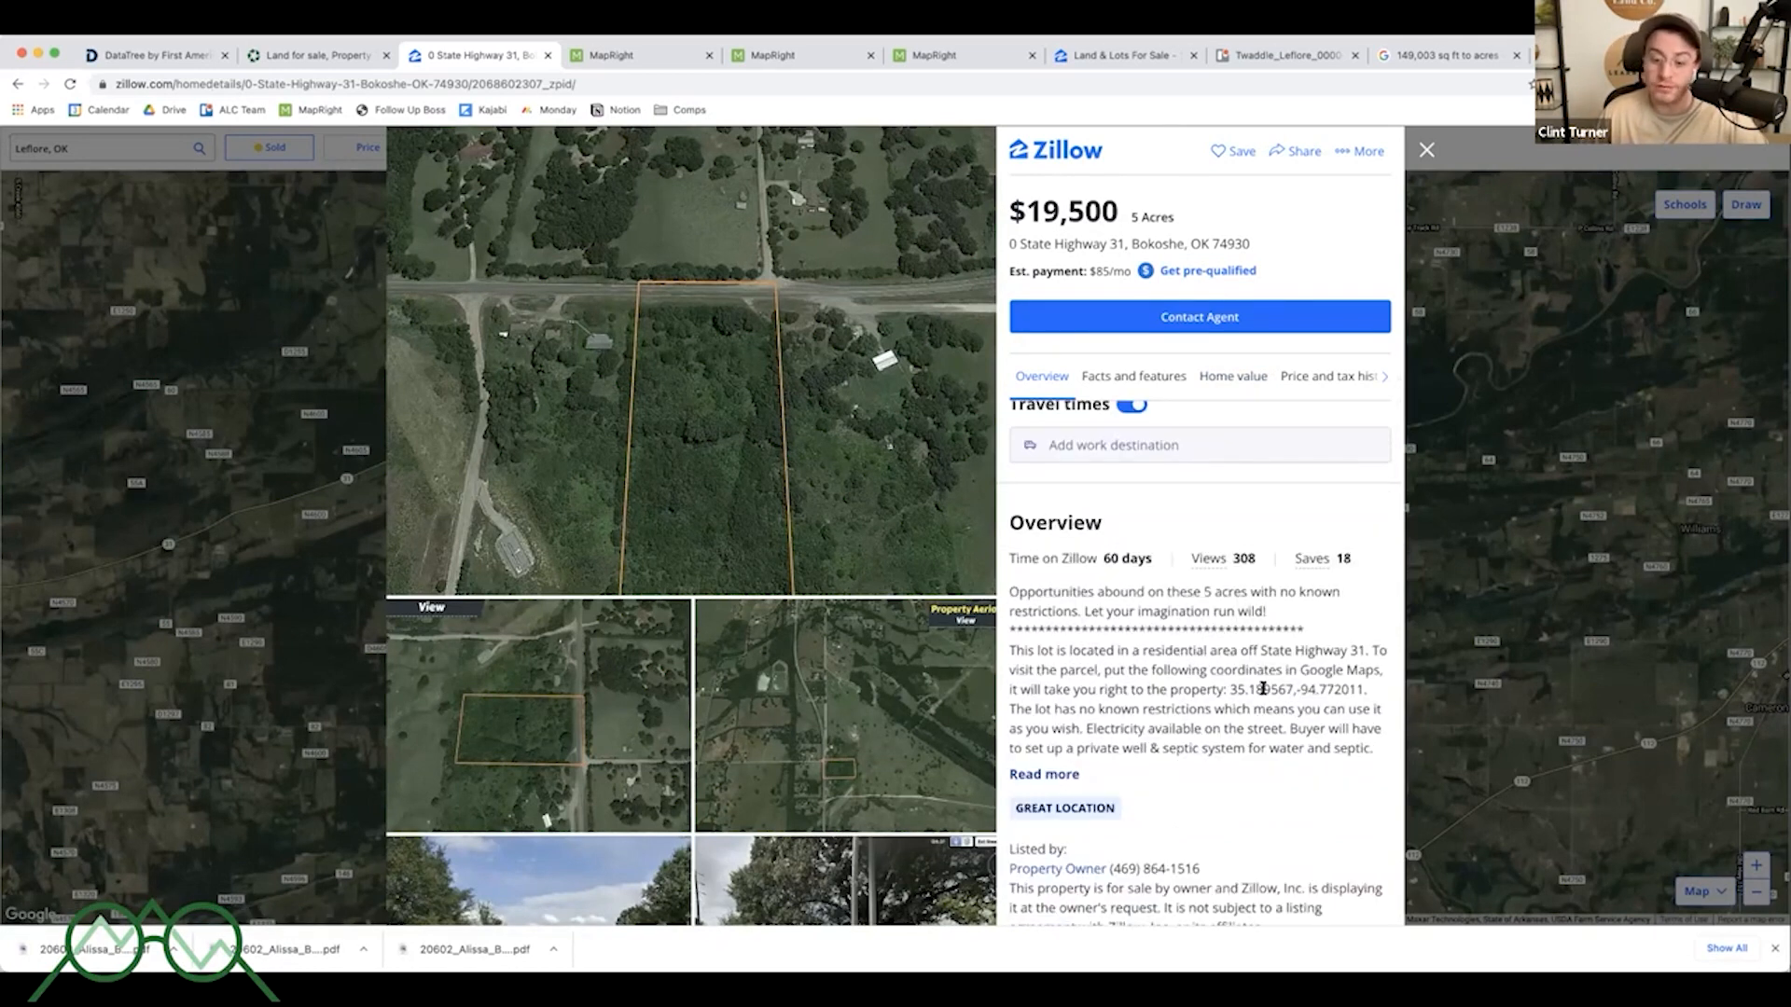
{"action": "scroll", "coordinate": [1244, 680], "scroll_direction": "down", "scroll_amount": 1}
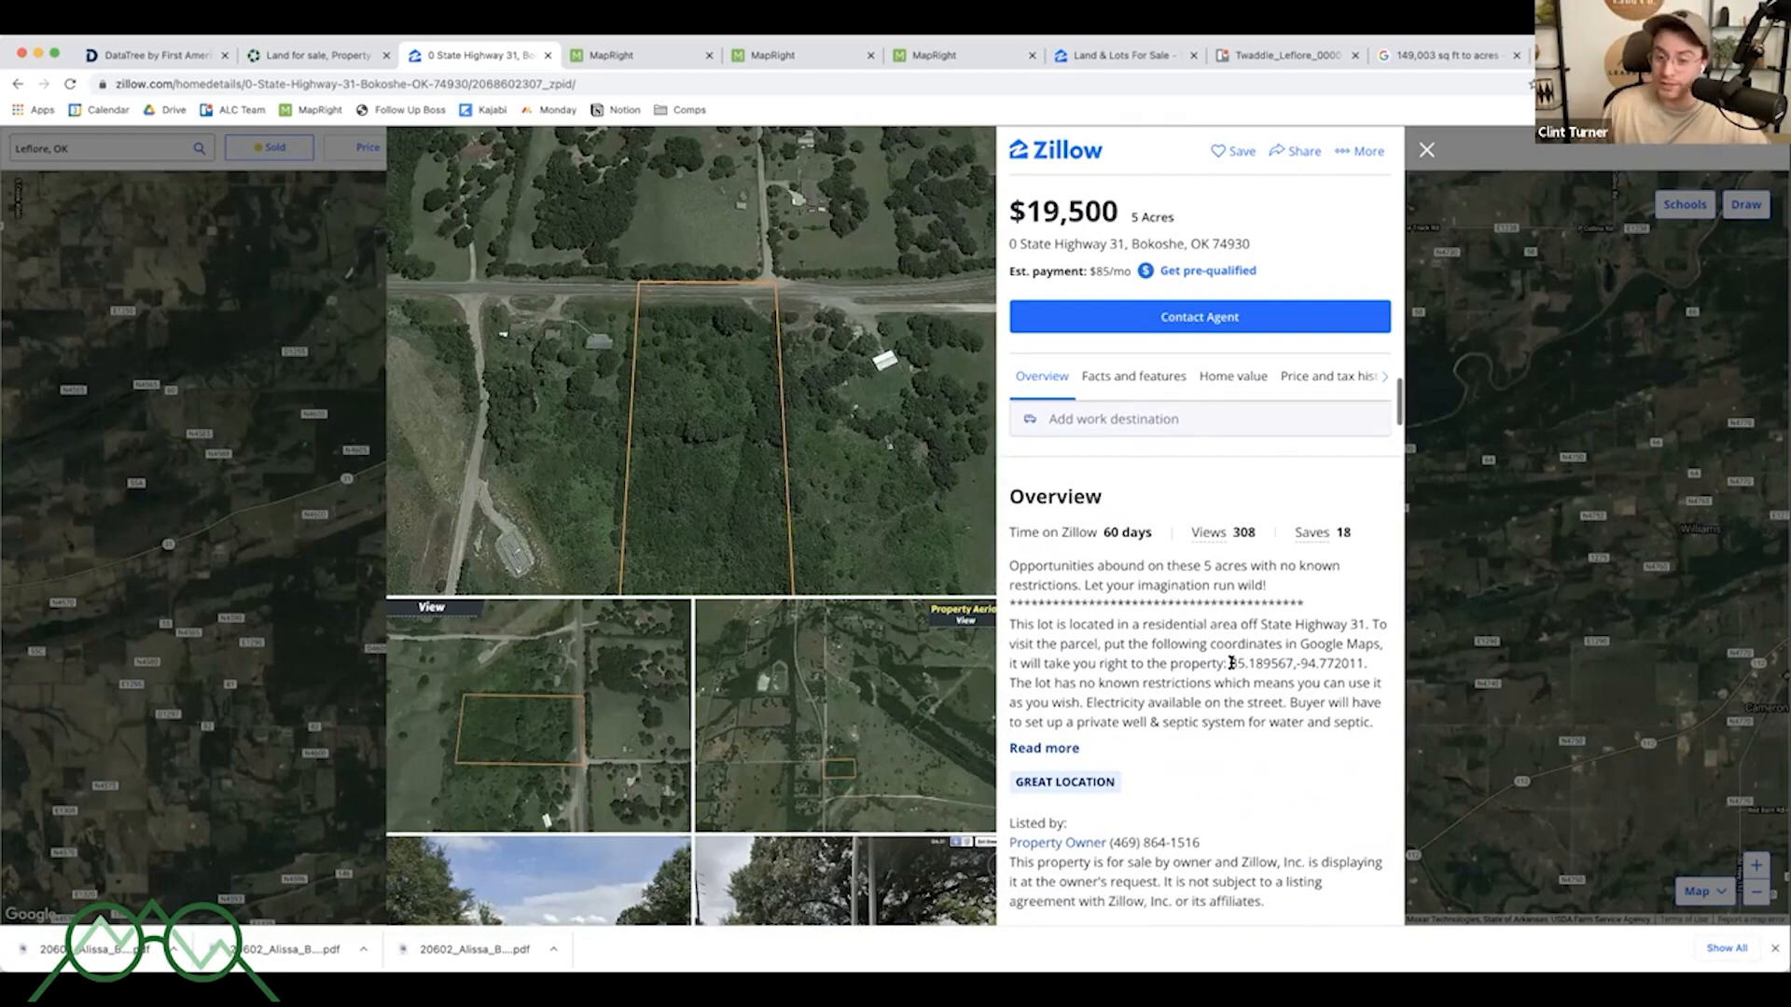
{"action": "key", "text": "Escape"}
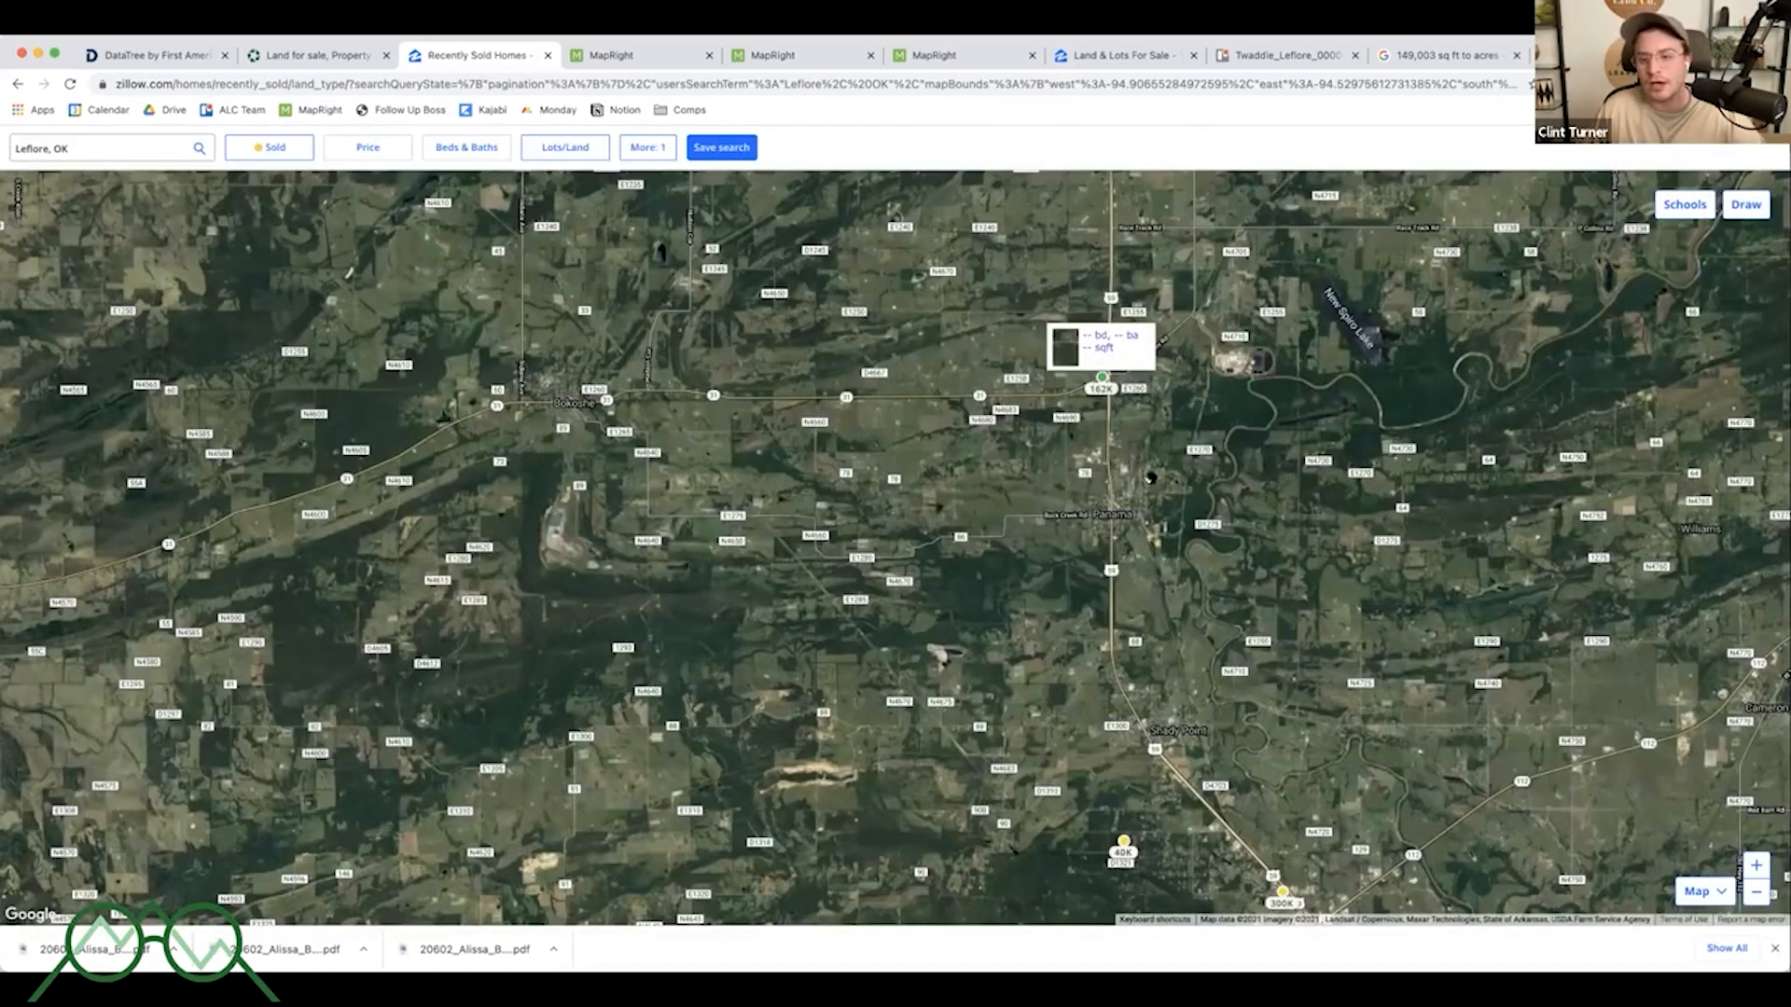
- Switch the listing status filter back to For Sale
{"action": "scroll", "coordinate": [1085, 380], "scroll_direction": "up", "scroll_amount": 5}
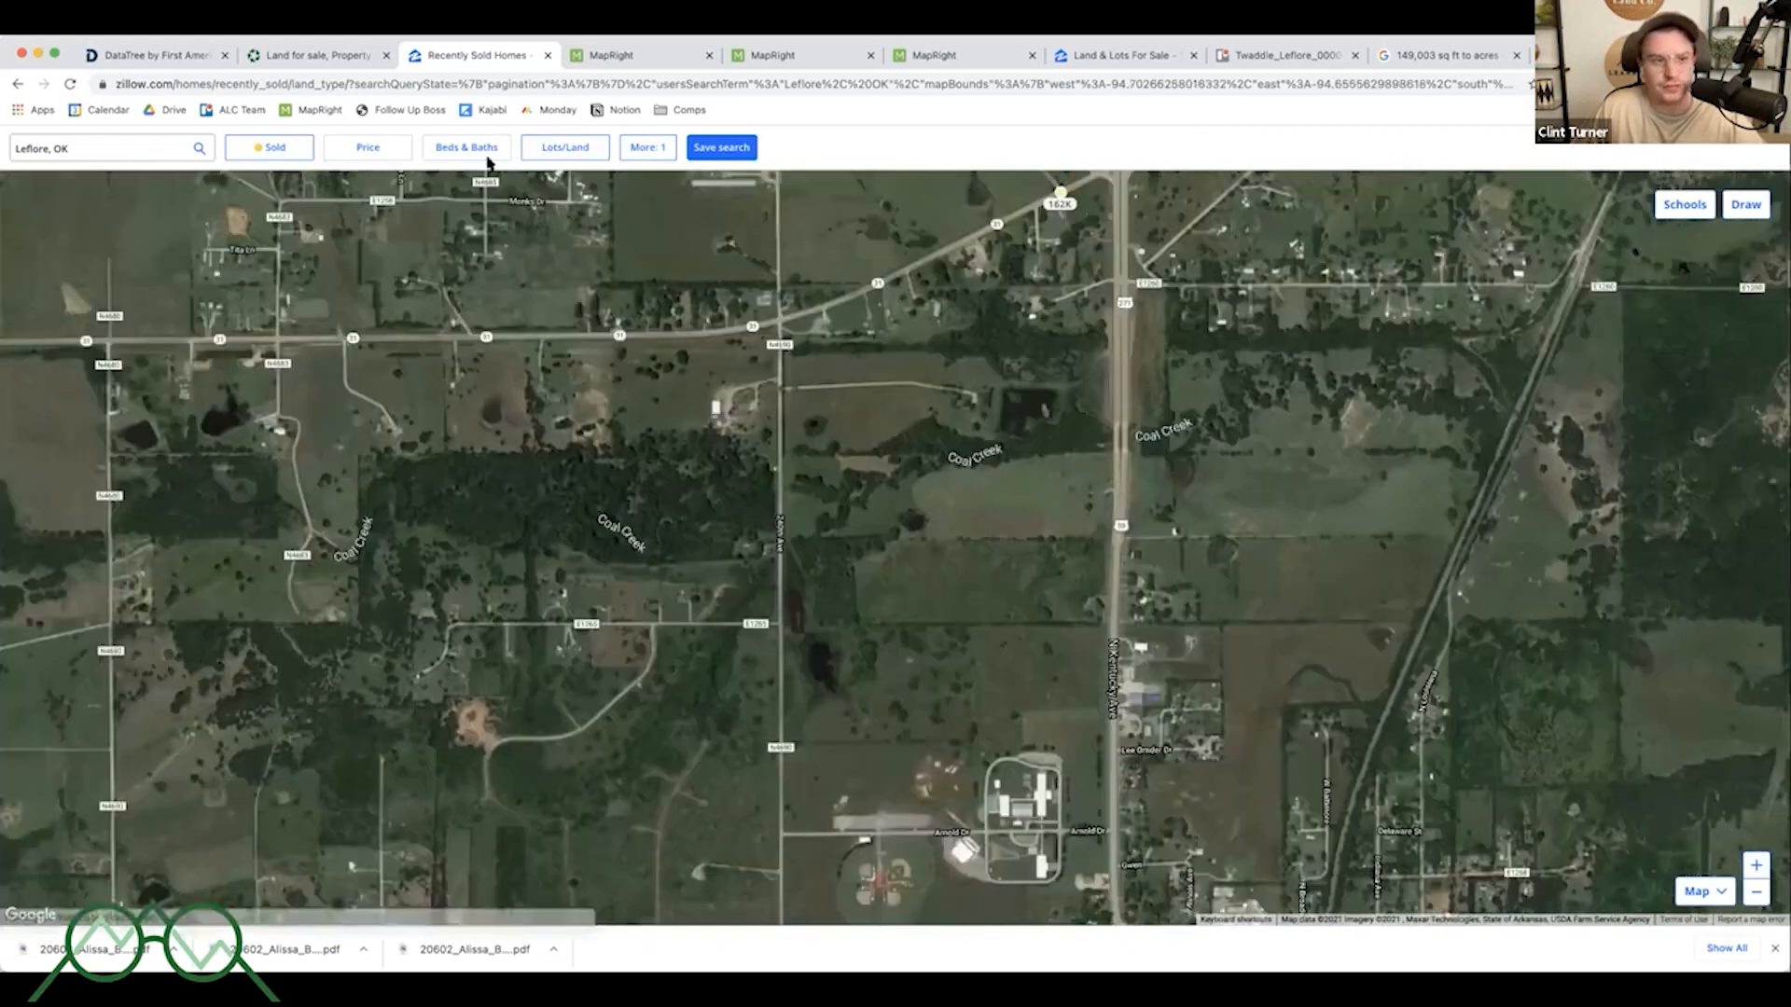
{"action": "left_click", "coordinate": [275, 148]}
{"action": "left_click", "coordinate": [250, 183]}
{"action": "left_click", "coordinate": [520, 328]}
- Zoom out over the Spiro–Poteau area and open the additional filters to check the lot size range
{"action": "scroll", "coordinate": [1088, 443], "scroll_direction": "down", "scroll_amount": 4}
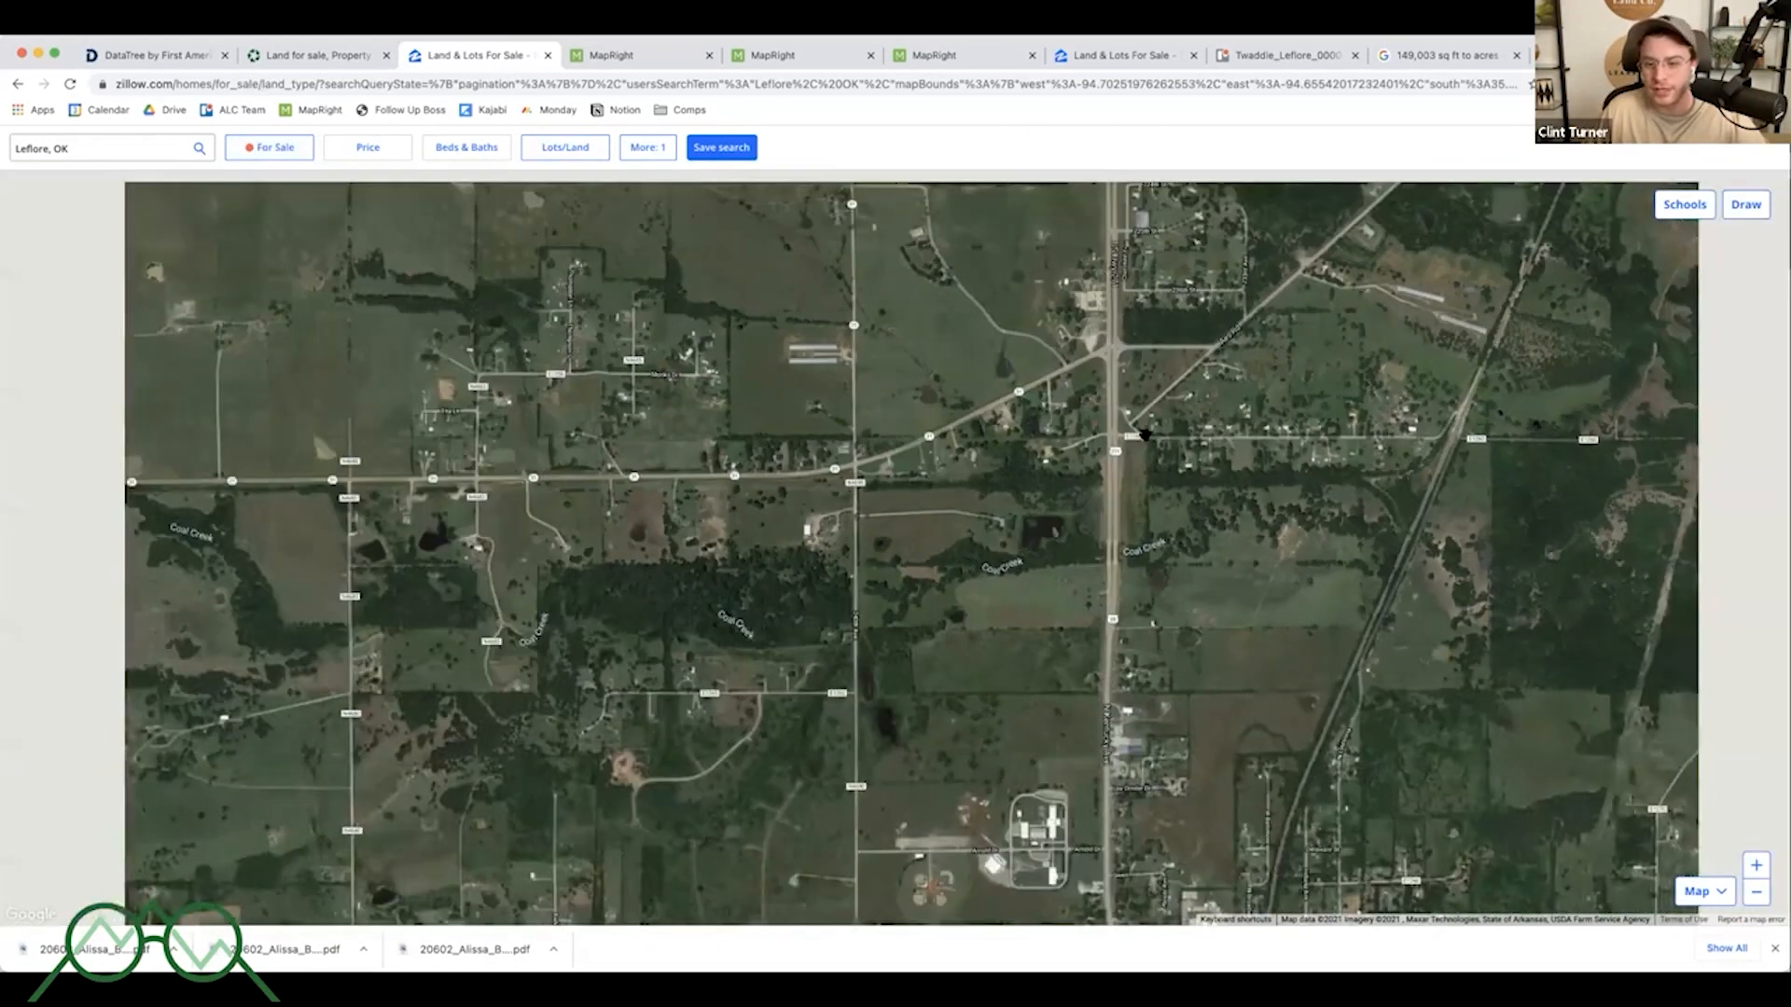
{"action": "scroll", "coordinate": [1054, 475], "scroll_direction": "down", "scroll_amount": 2}
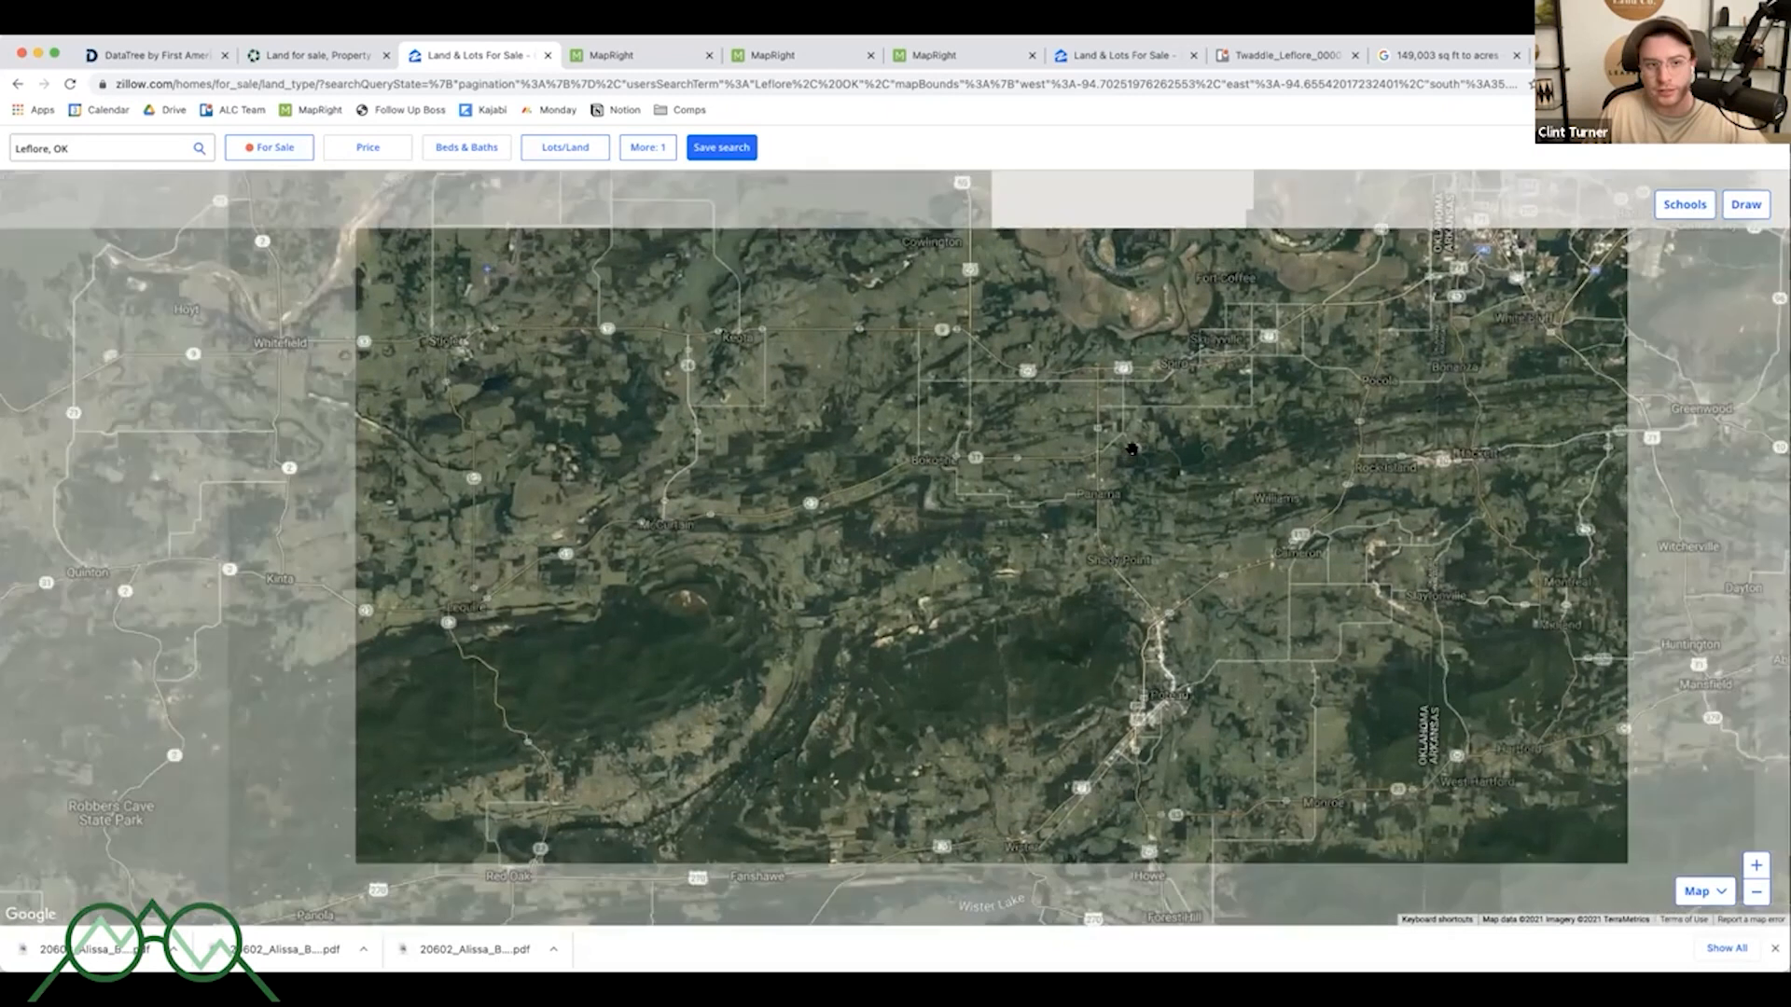
{"action": "scroll", "coordinate": [1054, 384], "scroll_direction": "up", "scroll_amount": 3}
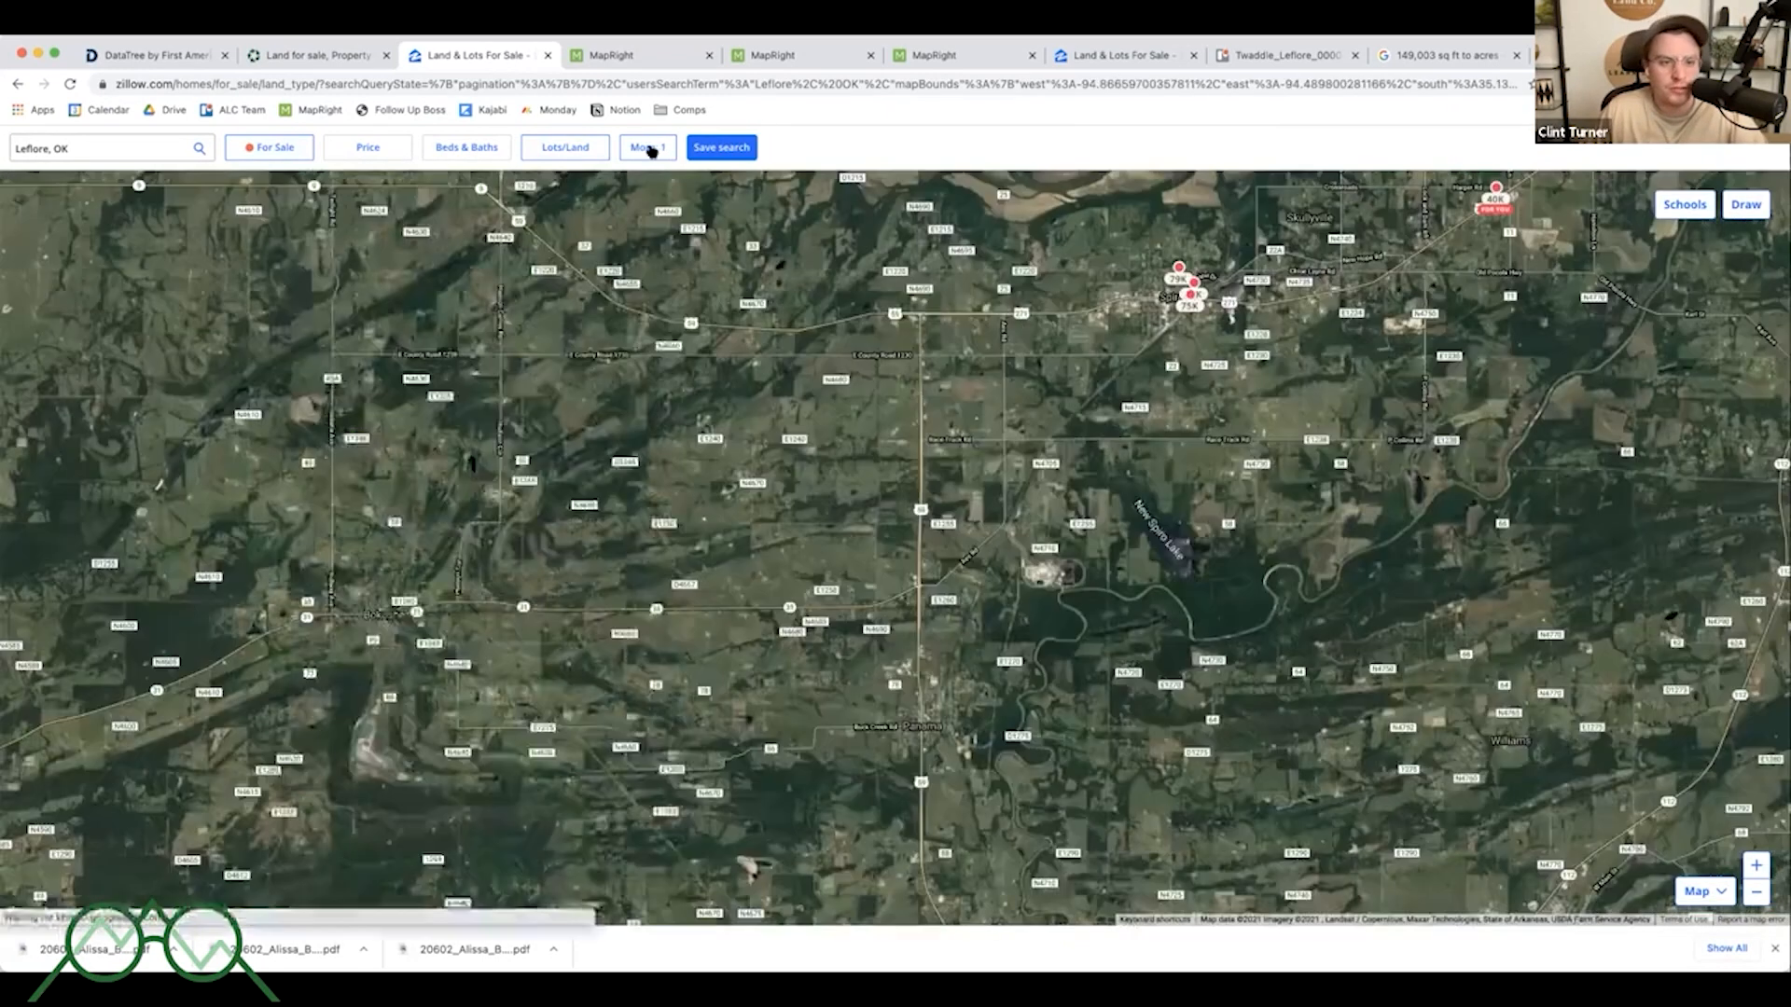
{"action": "left_click", "coordinate": [651, 149]}
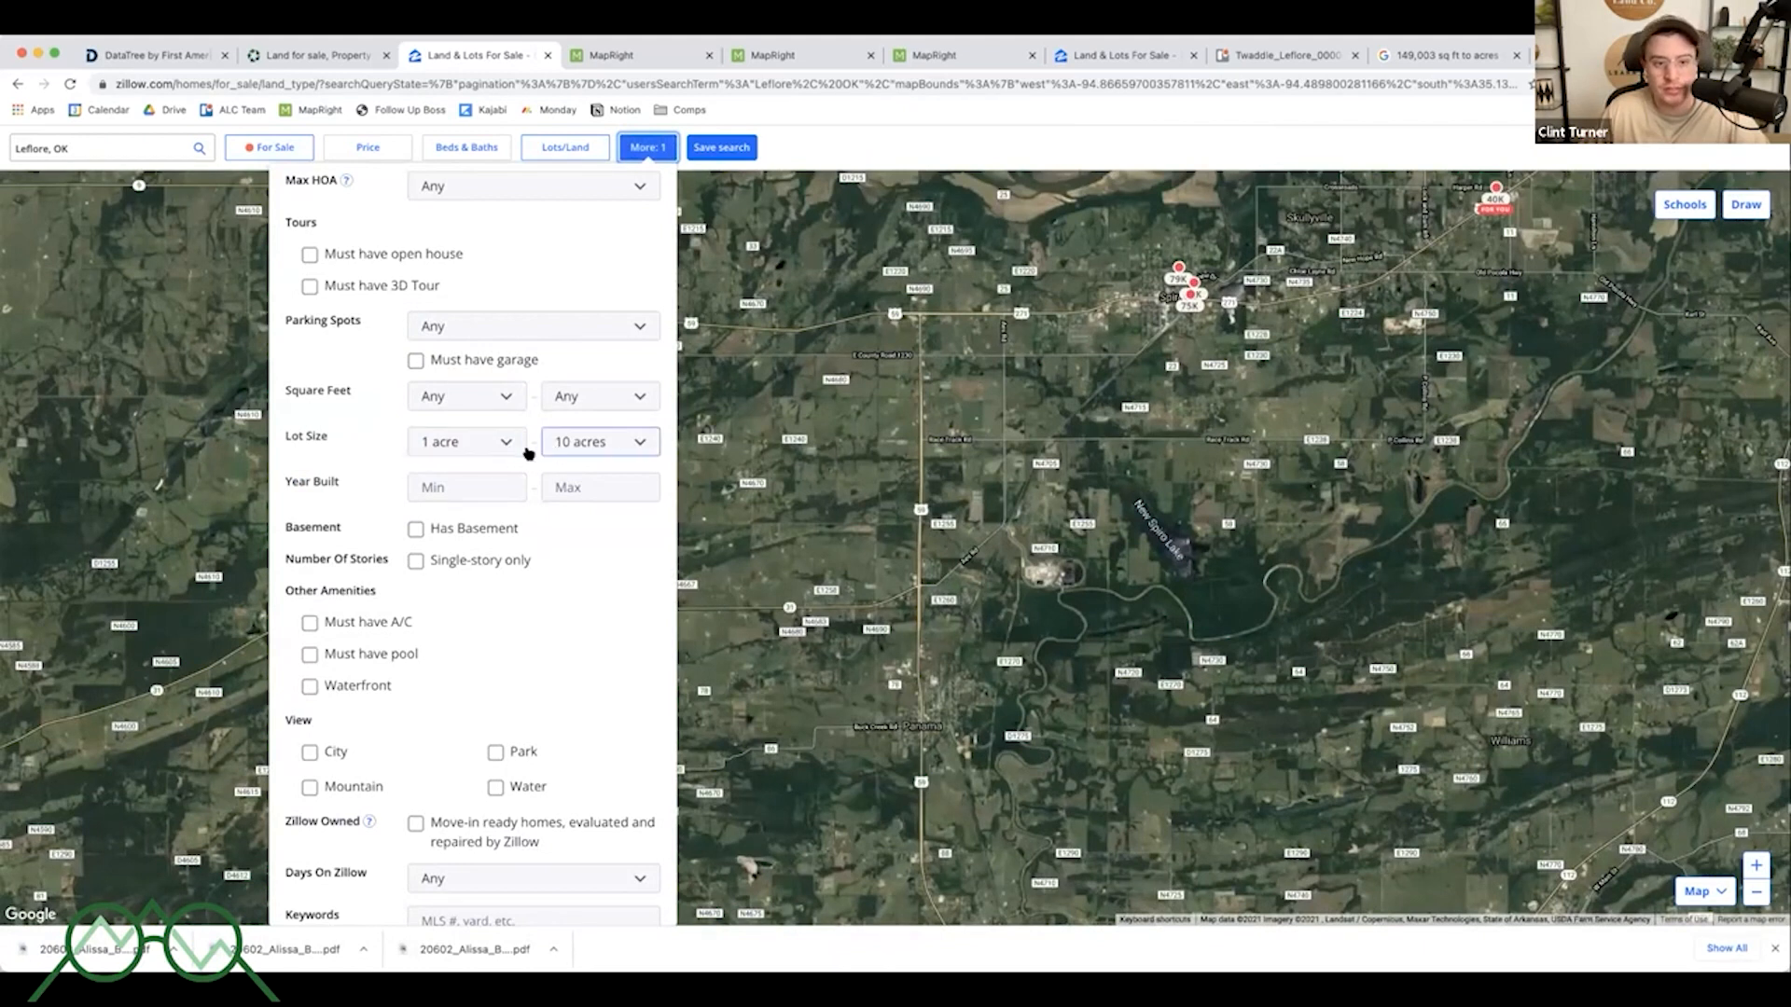
{"action": "left_click_drag", "start_coordinate": [1049, 547], "coordinate": [1035, 564]}
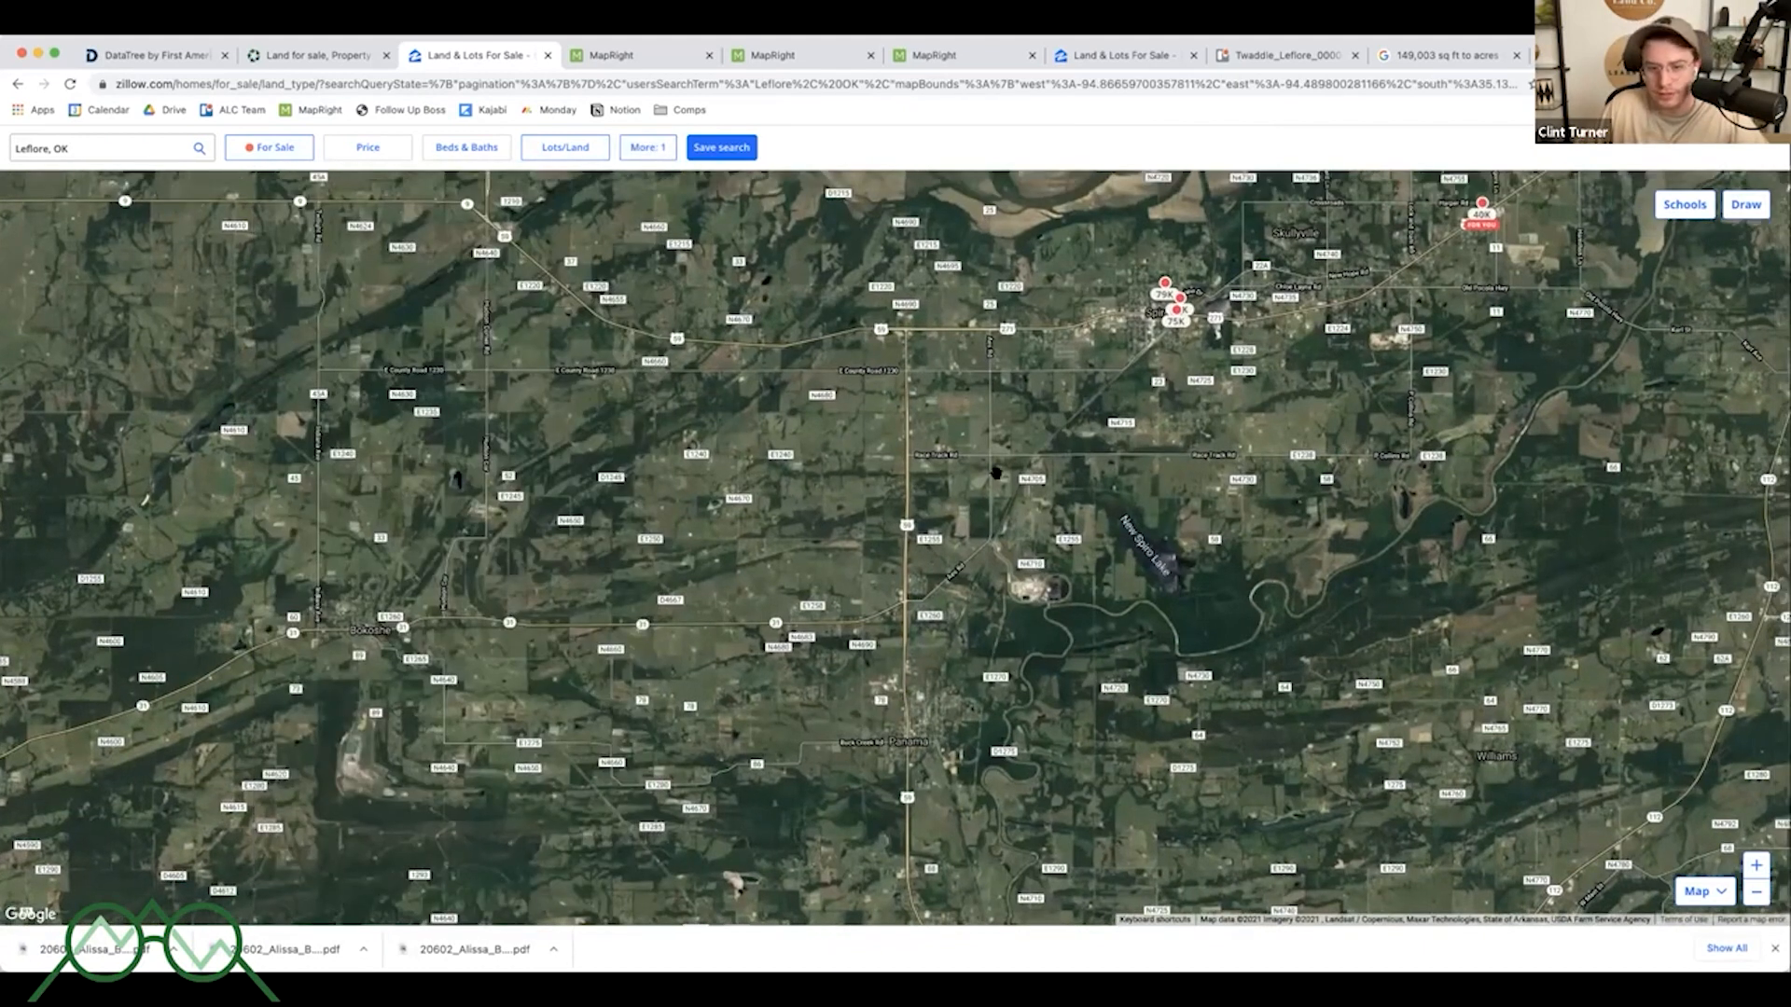
- Open the $40,000 7.25-acre Harper Rd, Spiro listing and review its photos and overview
{"action": "left_click_drag", "start_coordinate": [996, 472], "coordinate": [992, 565]}
{"action": "scroll", "coordinate": [991, 528], "scroll_direction": "up", "scroll_amount": 3}
{"action": "left_click", "coordinate": [986, 526]}
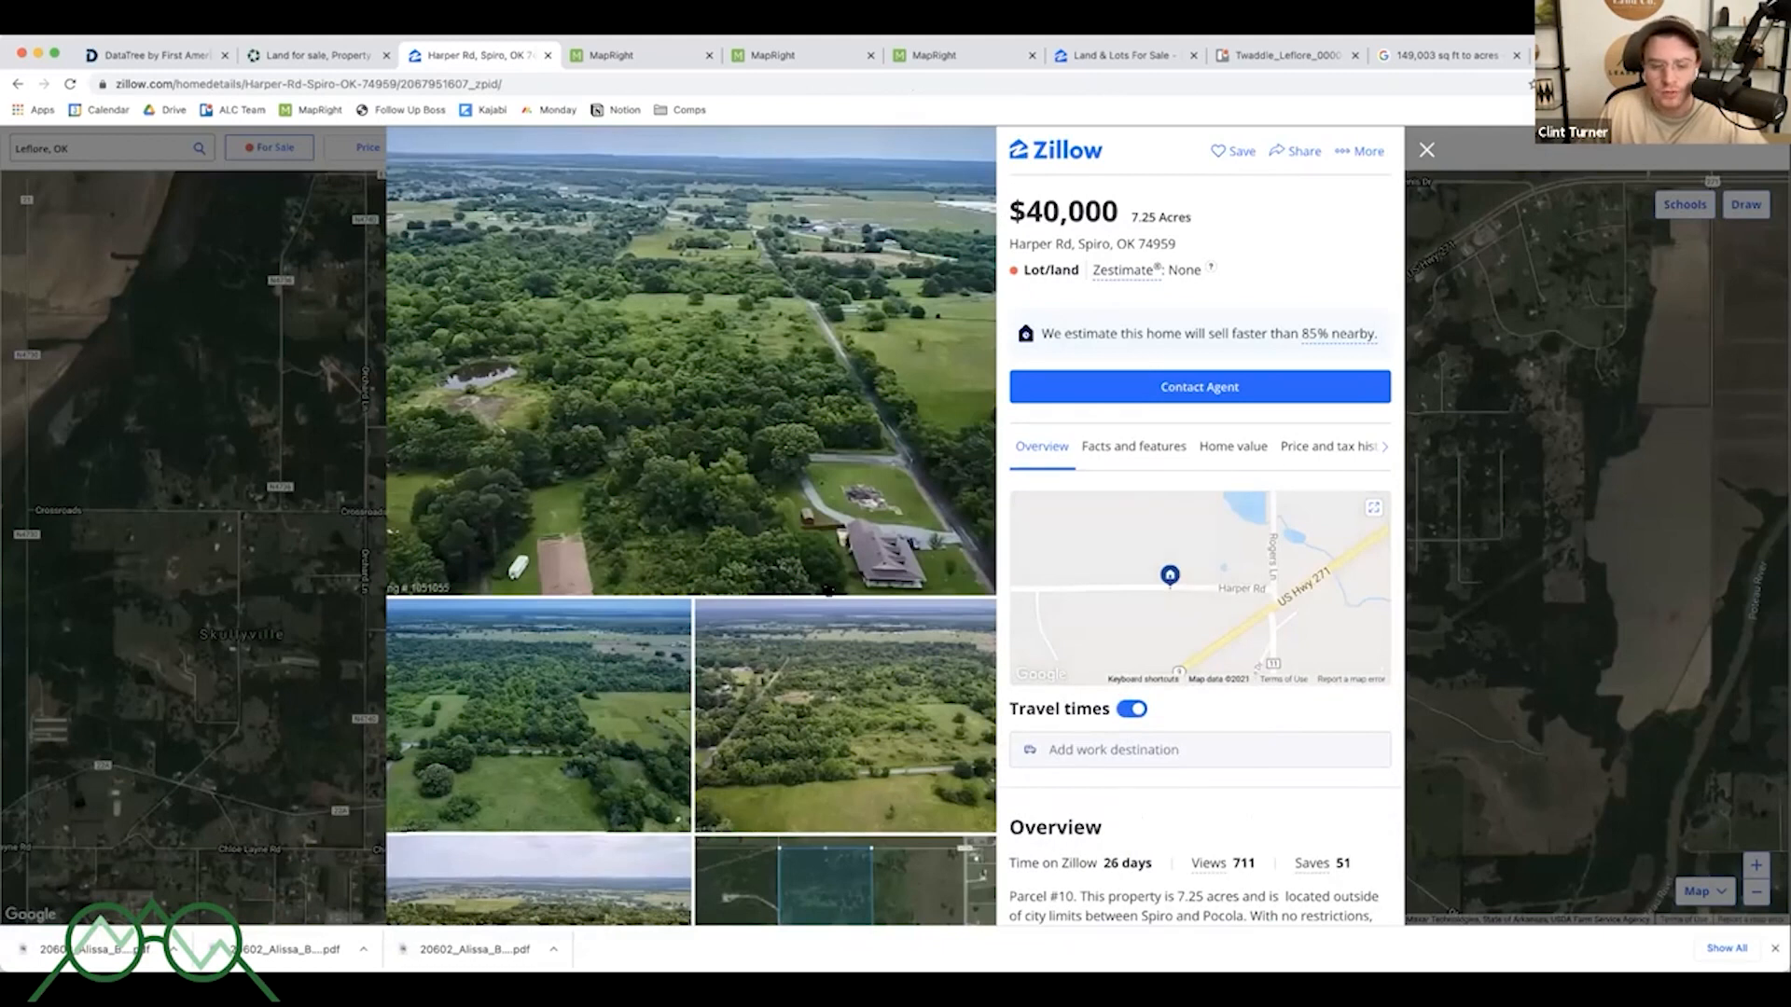
{"action": "scroll", "coordinate": [842, 585], "scroll_direction": "down", "scroll_amount": 3}
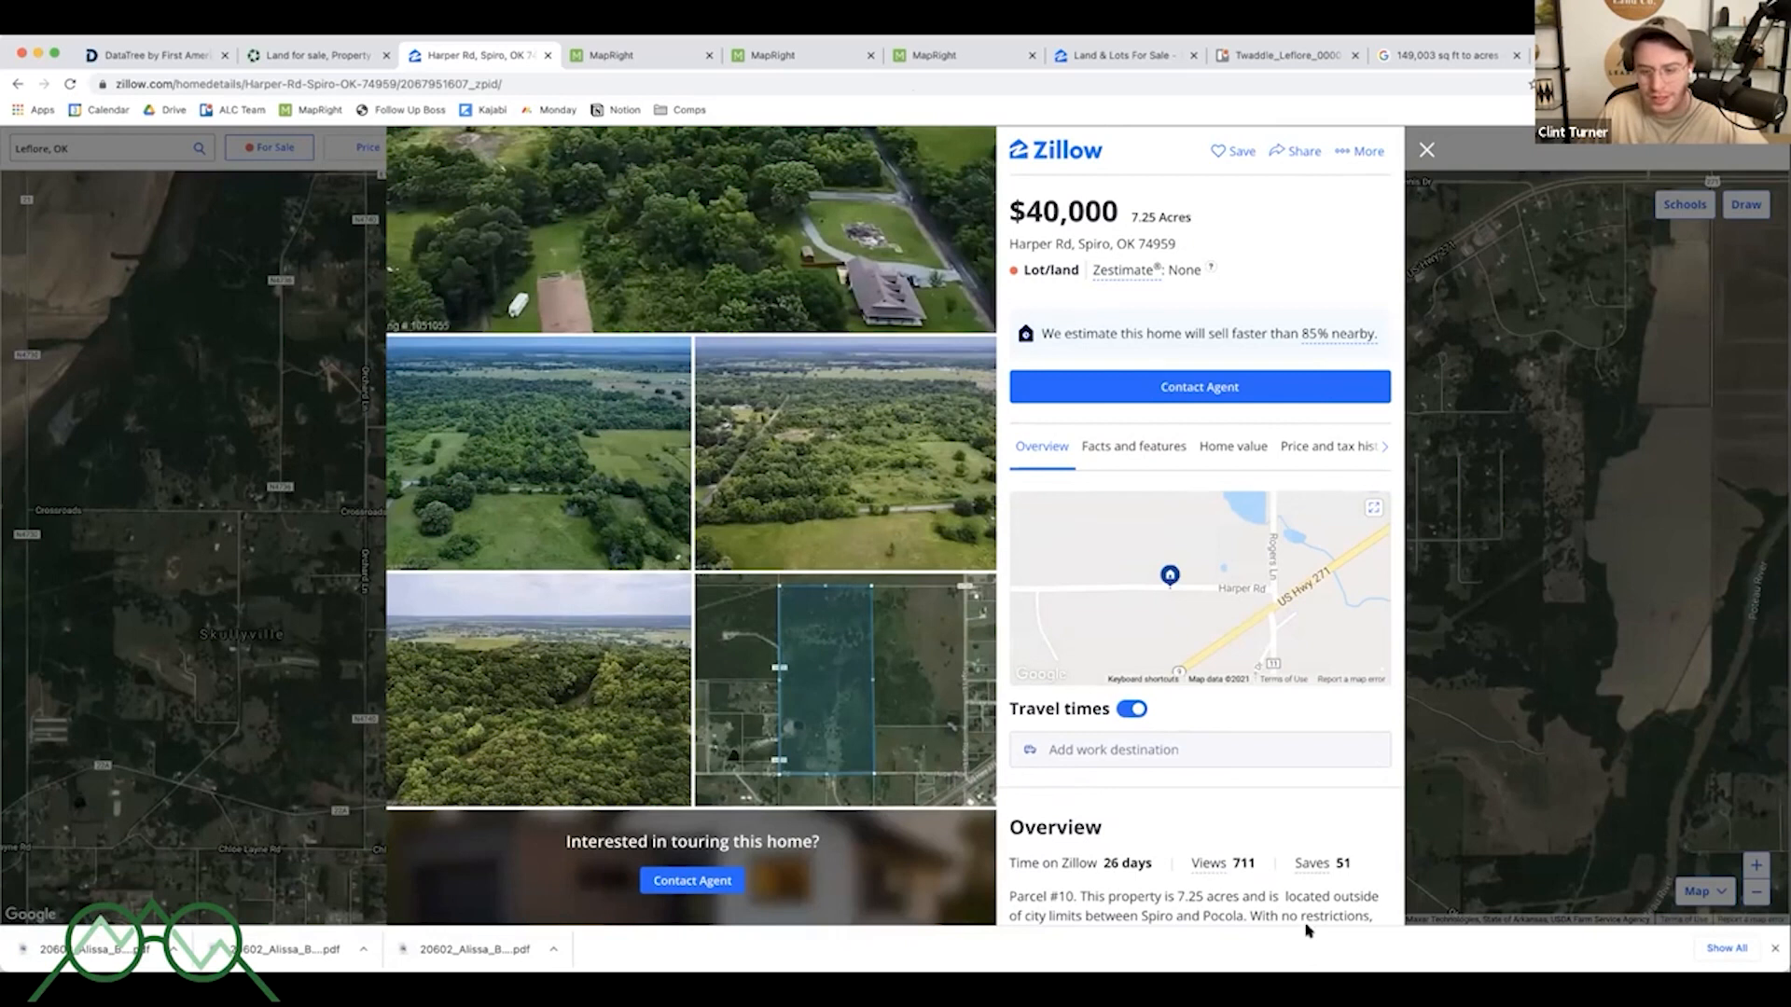
{"action": "scroll", "coordinate": [1274, 862], "scroll_direction": "down", "scroll_amount": 1}
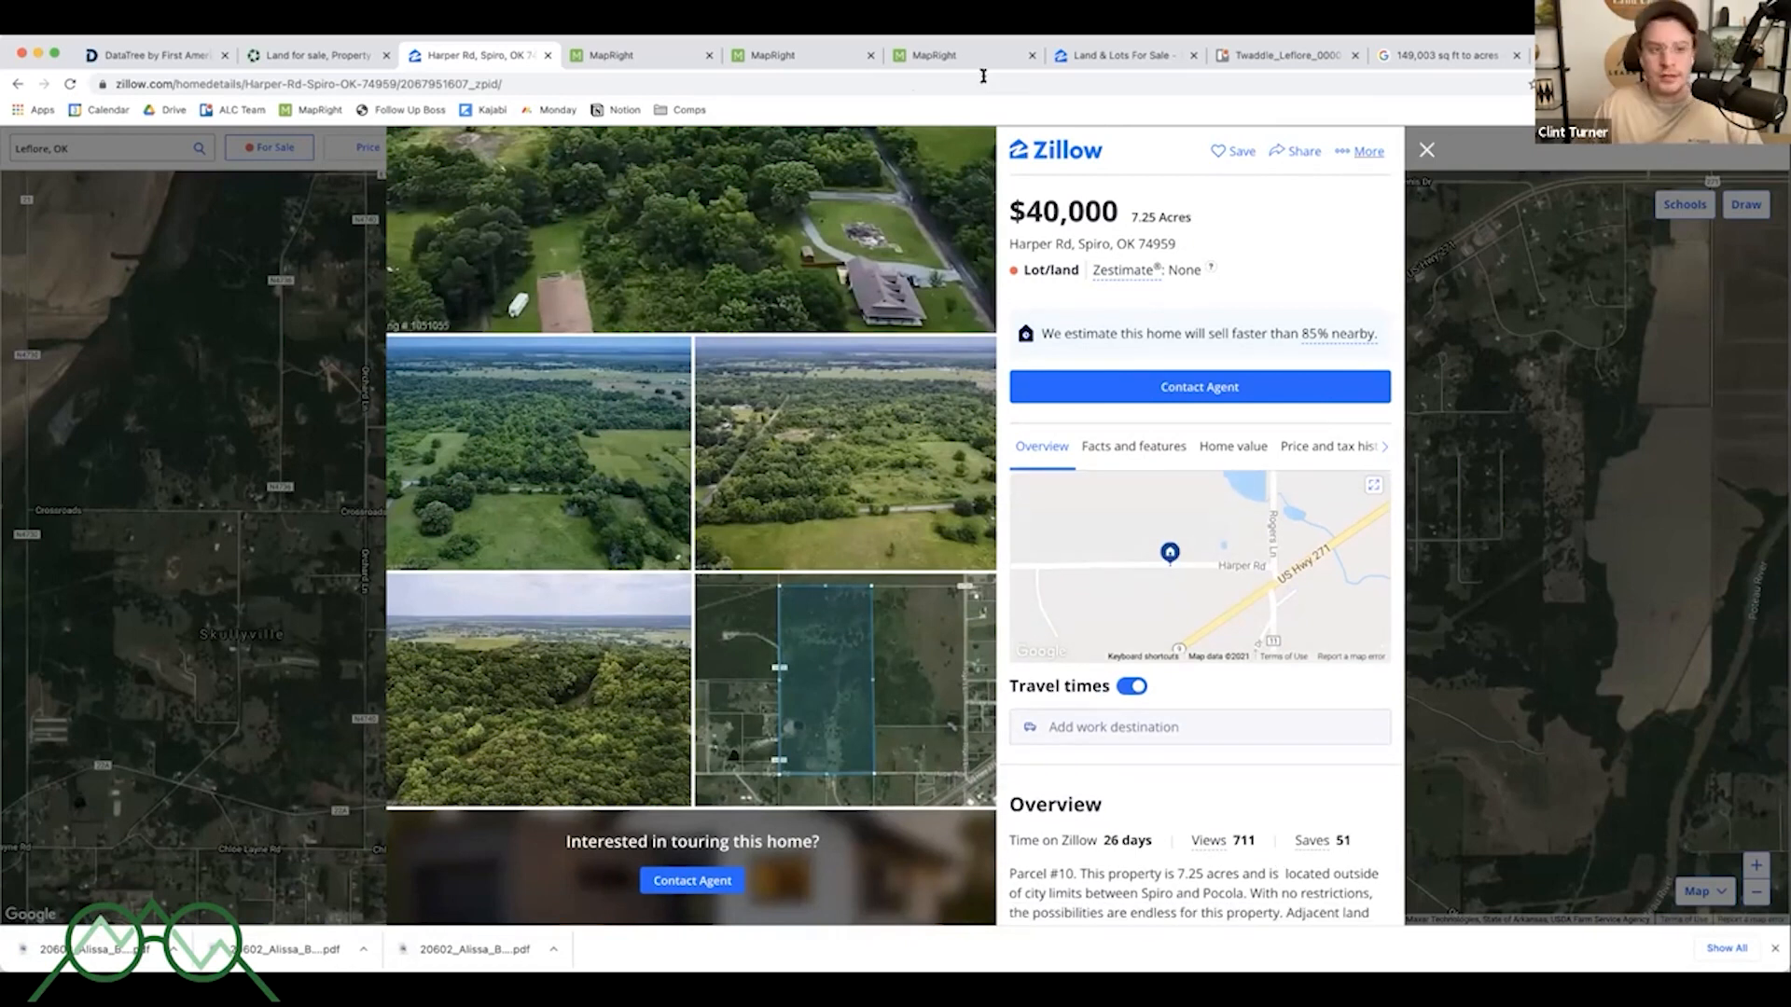